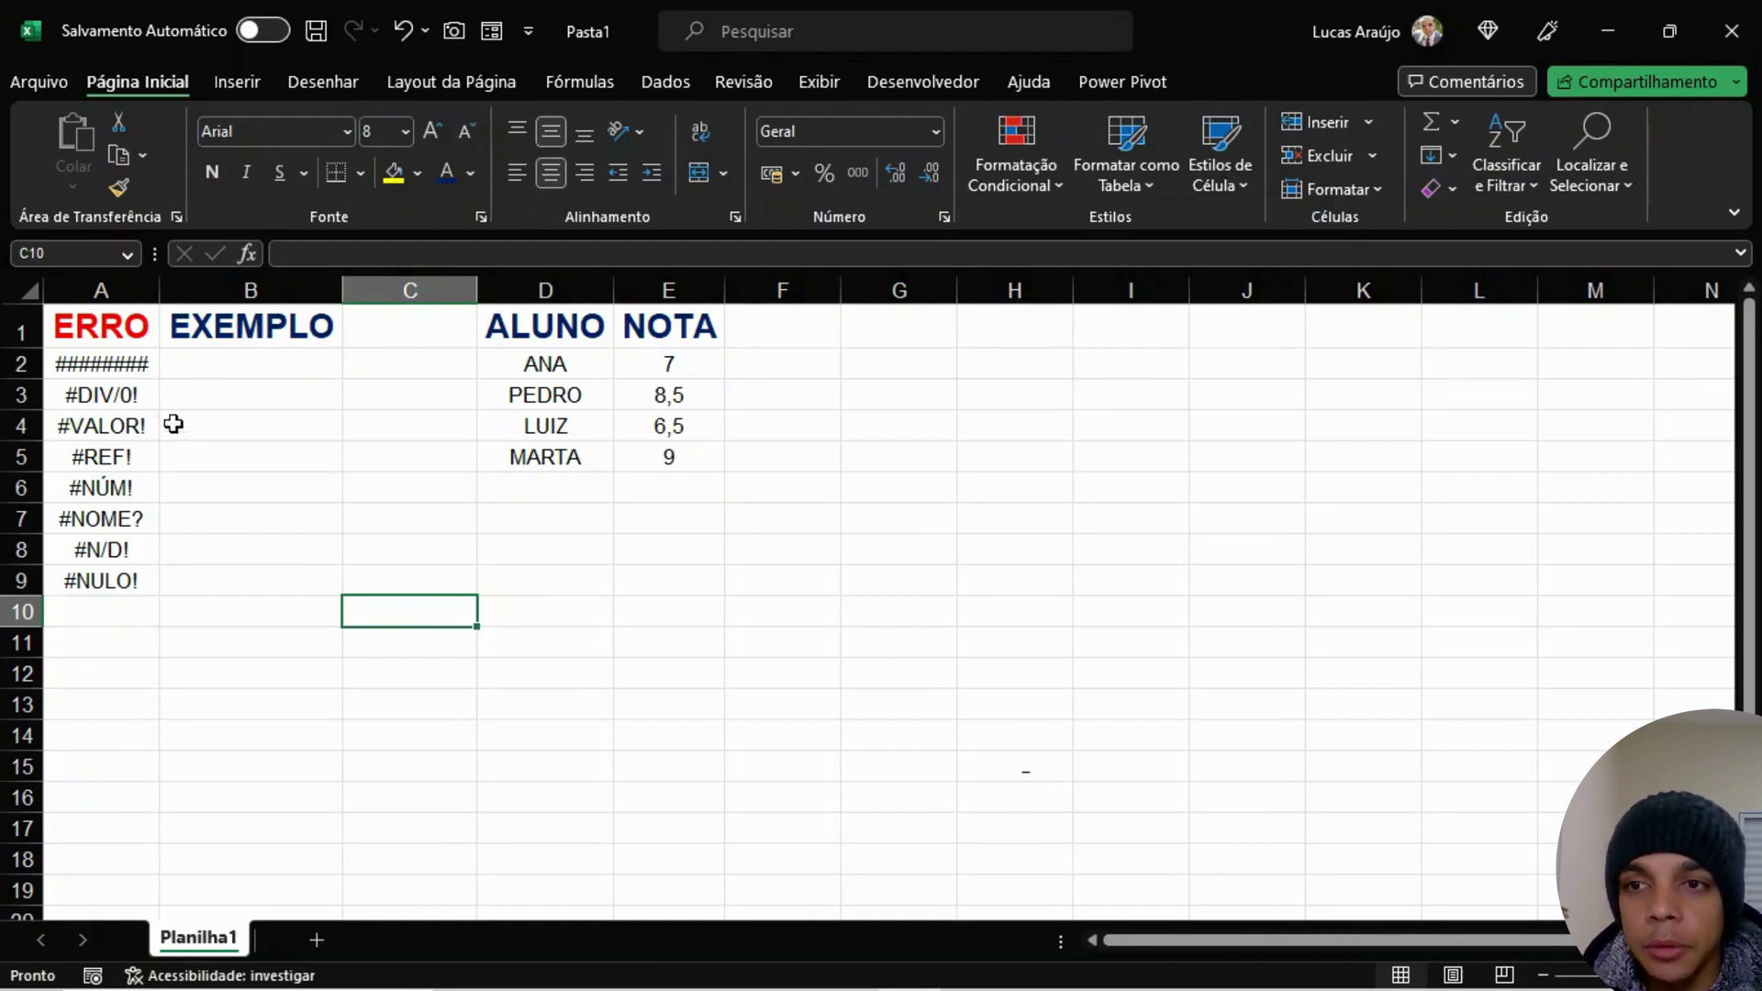
Step: Examine the error codes listed in A2:A9, focusing on the ######## entry and the example cell beside it
drag(138, 365, 134, 574)
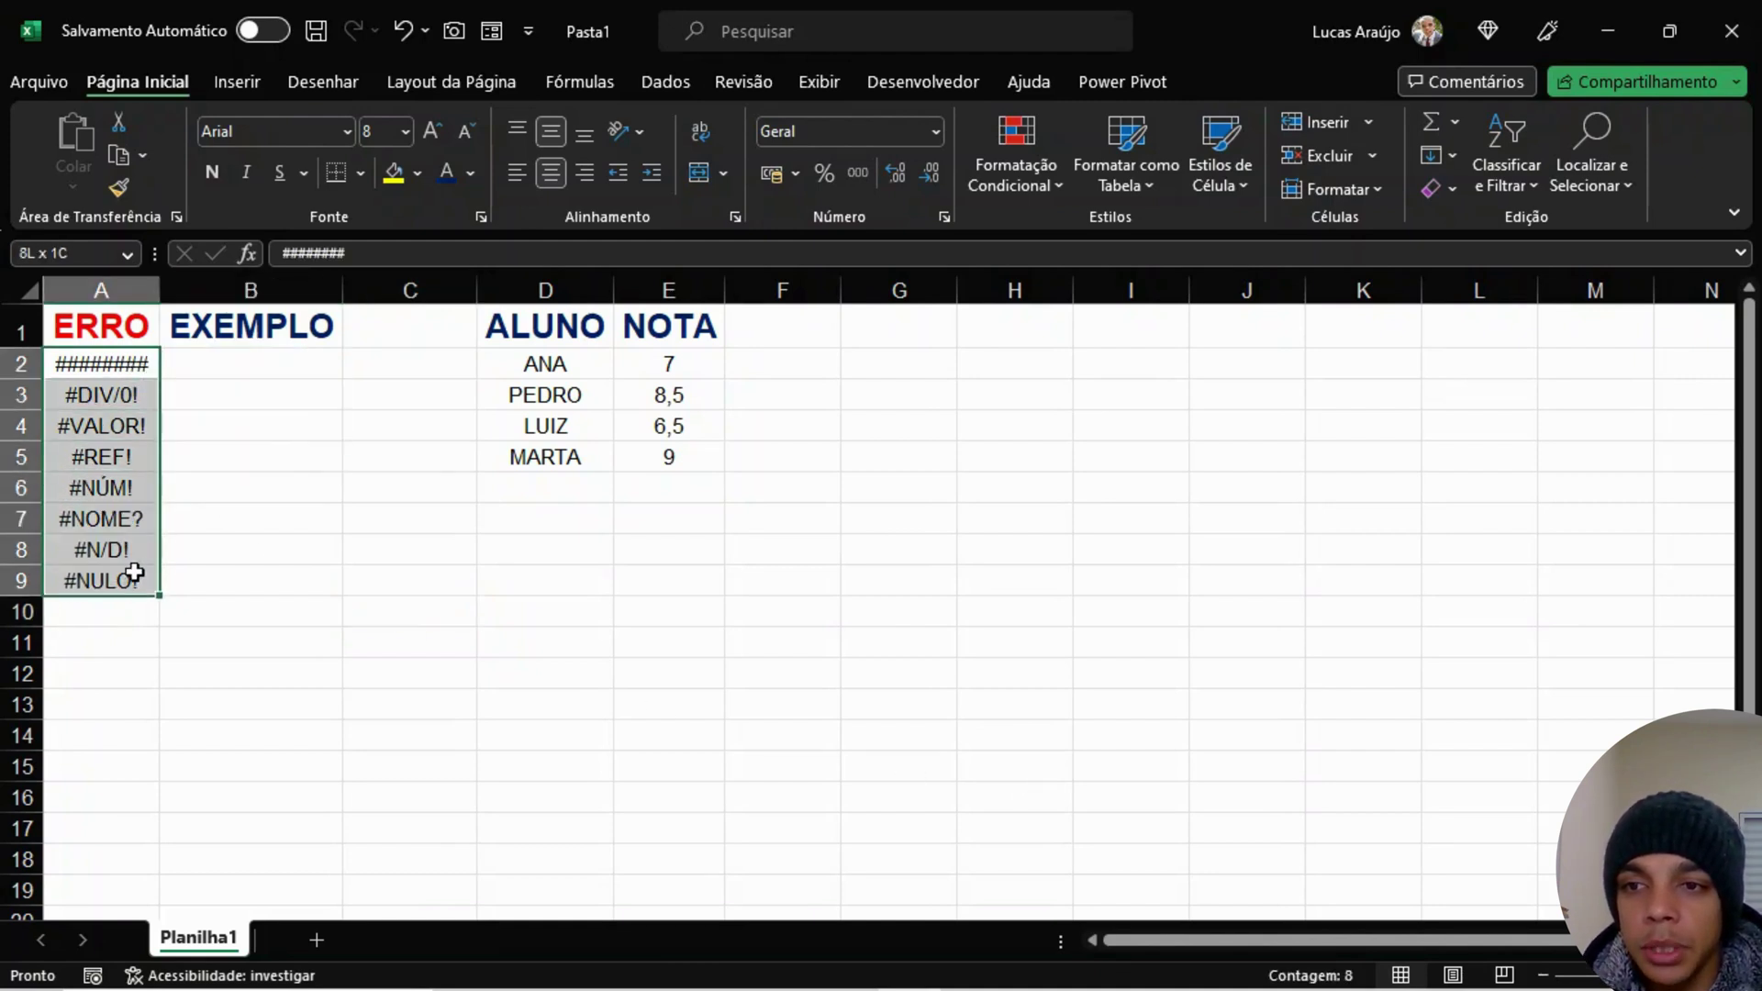
click(208, 602)
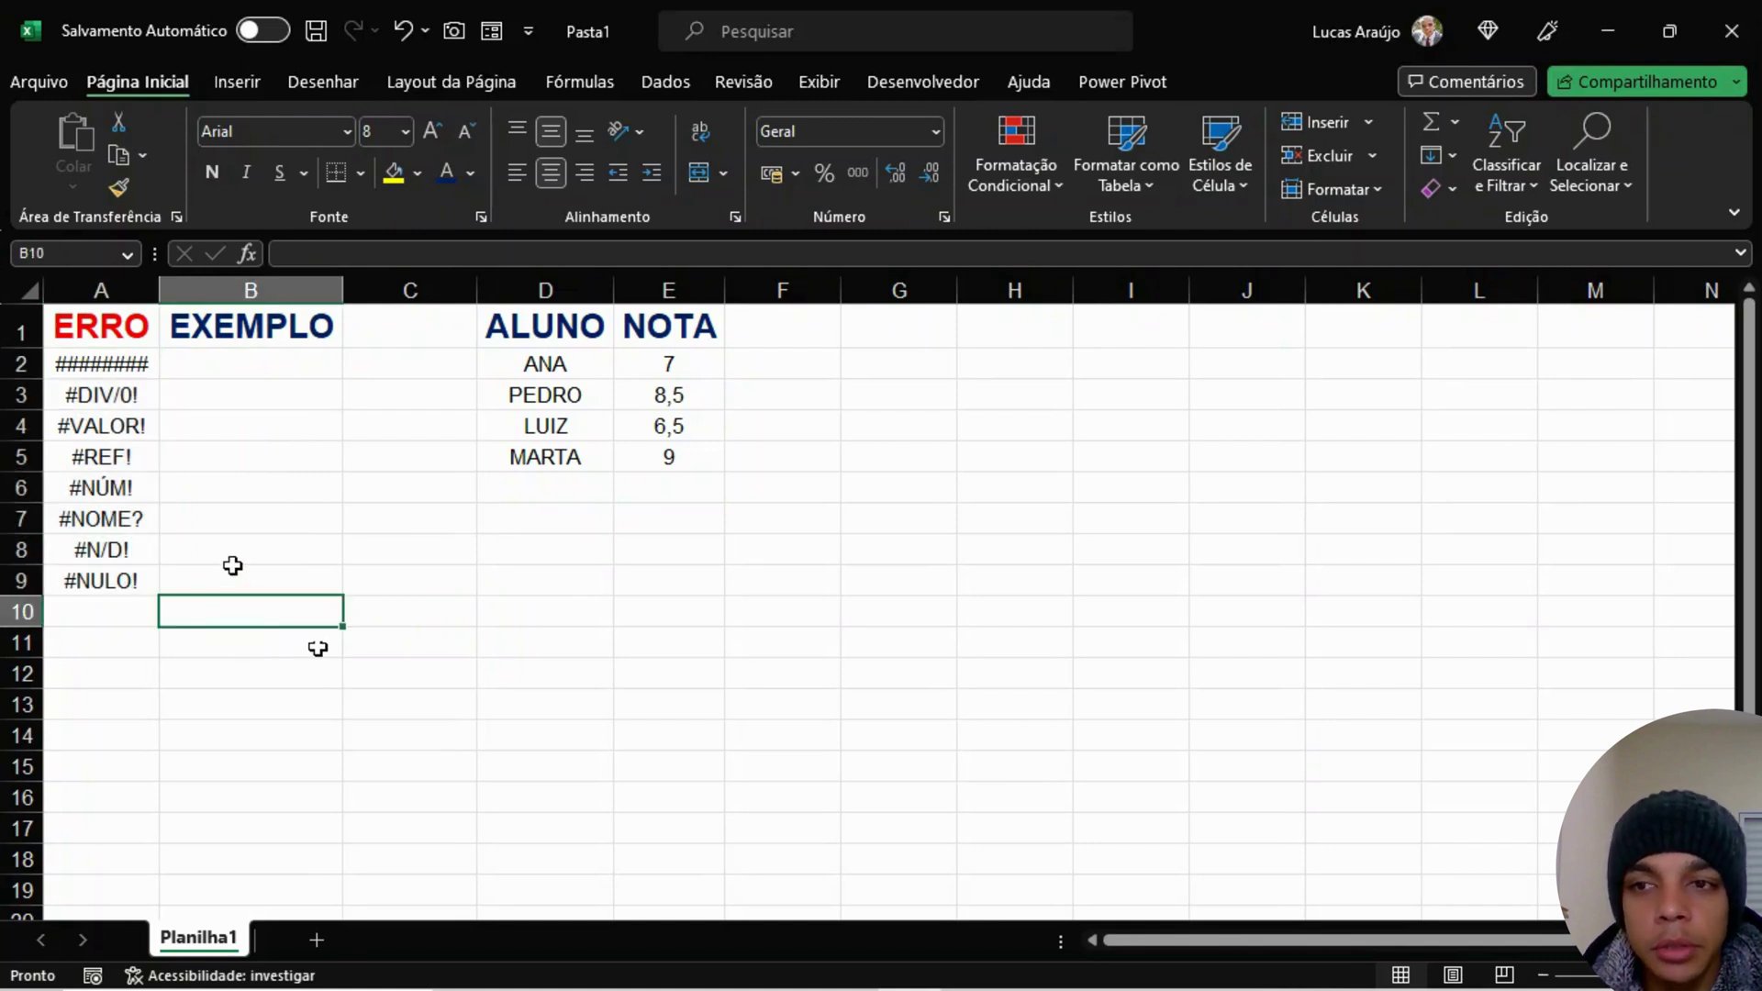
click(121, 697)
click(468, 700)
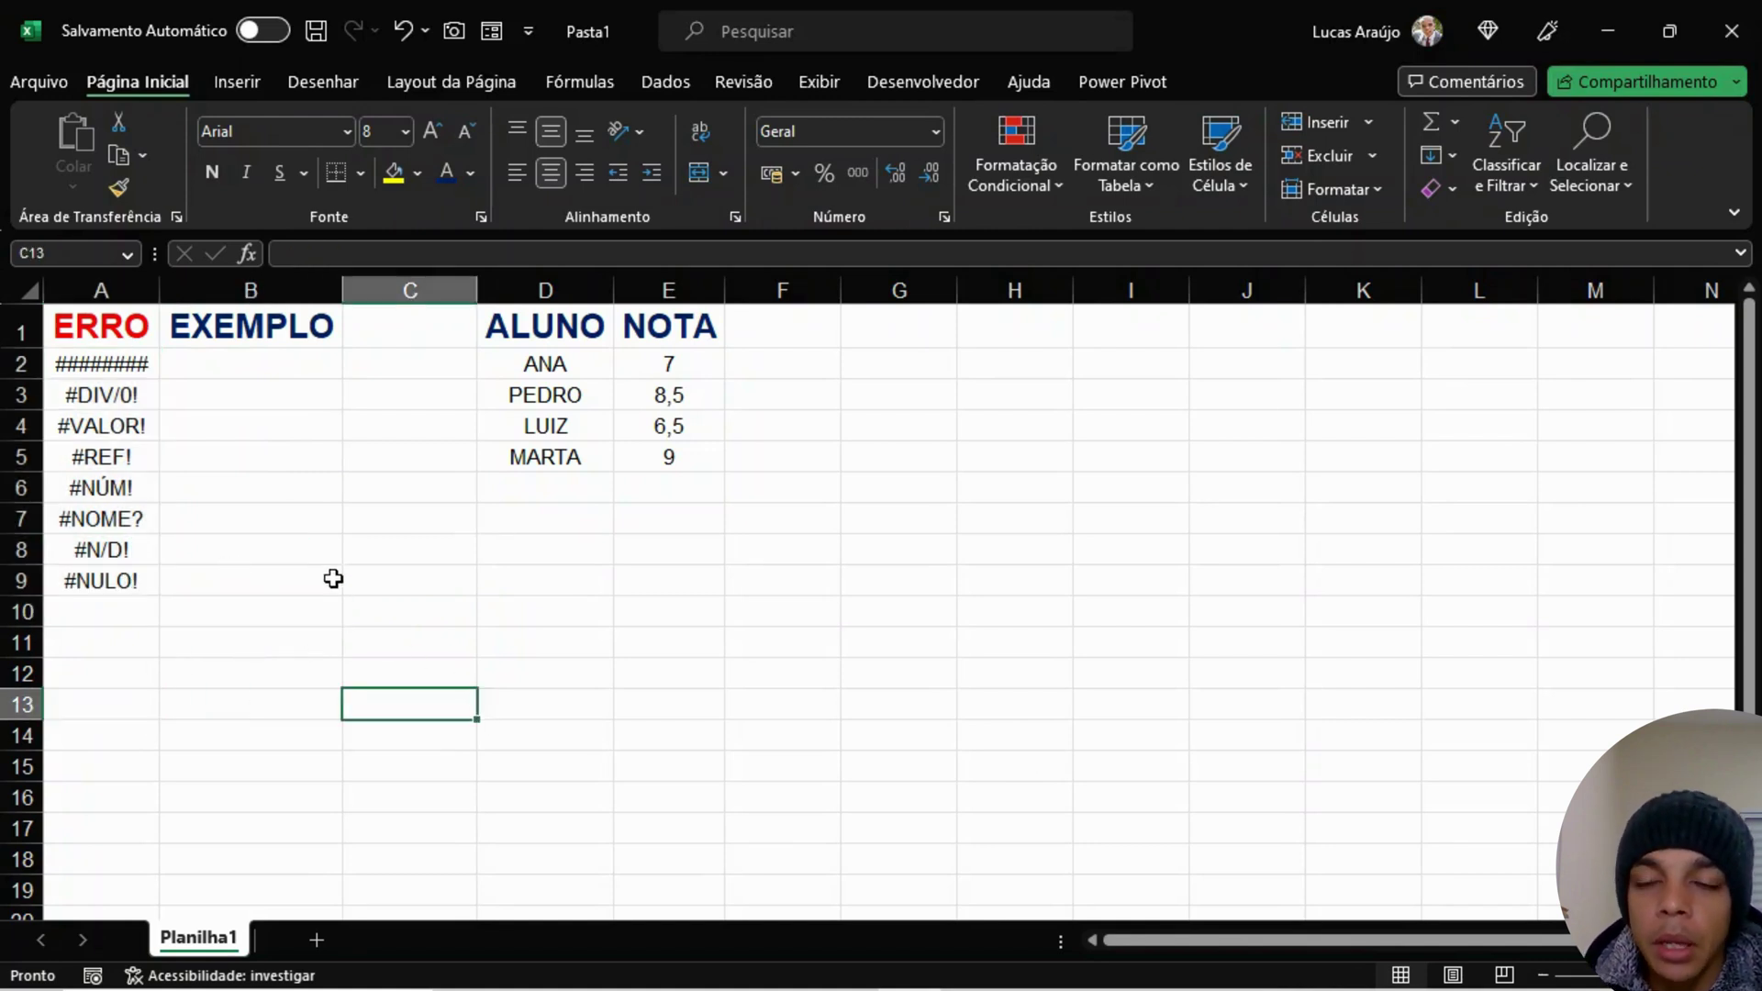
scroll(303, 551, up, 2)
click(278, 388)
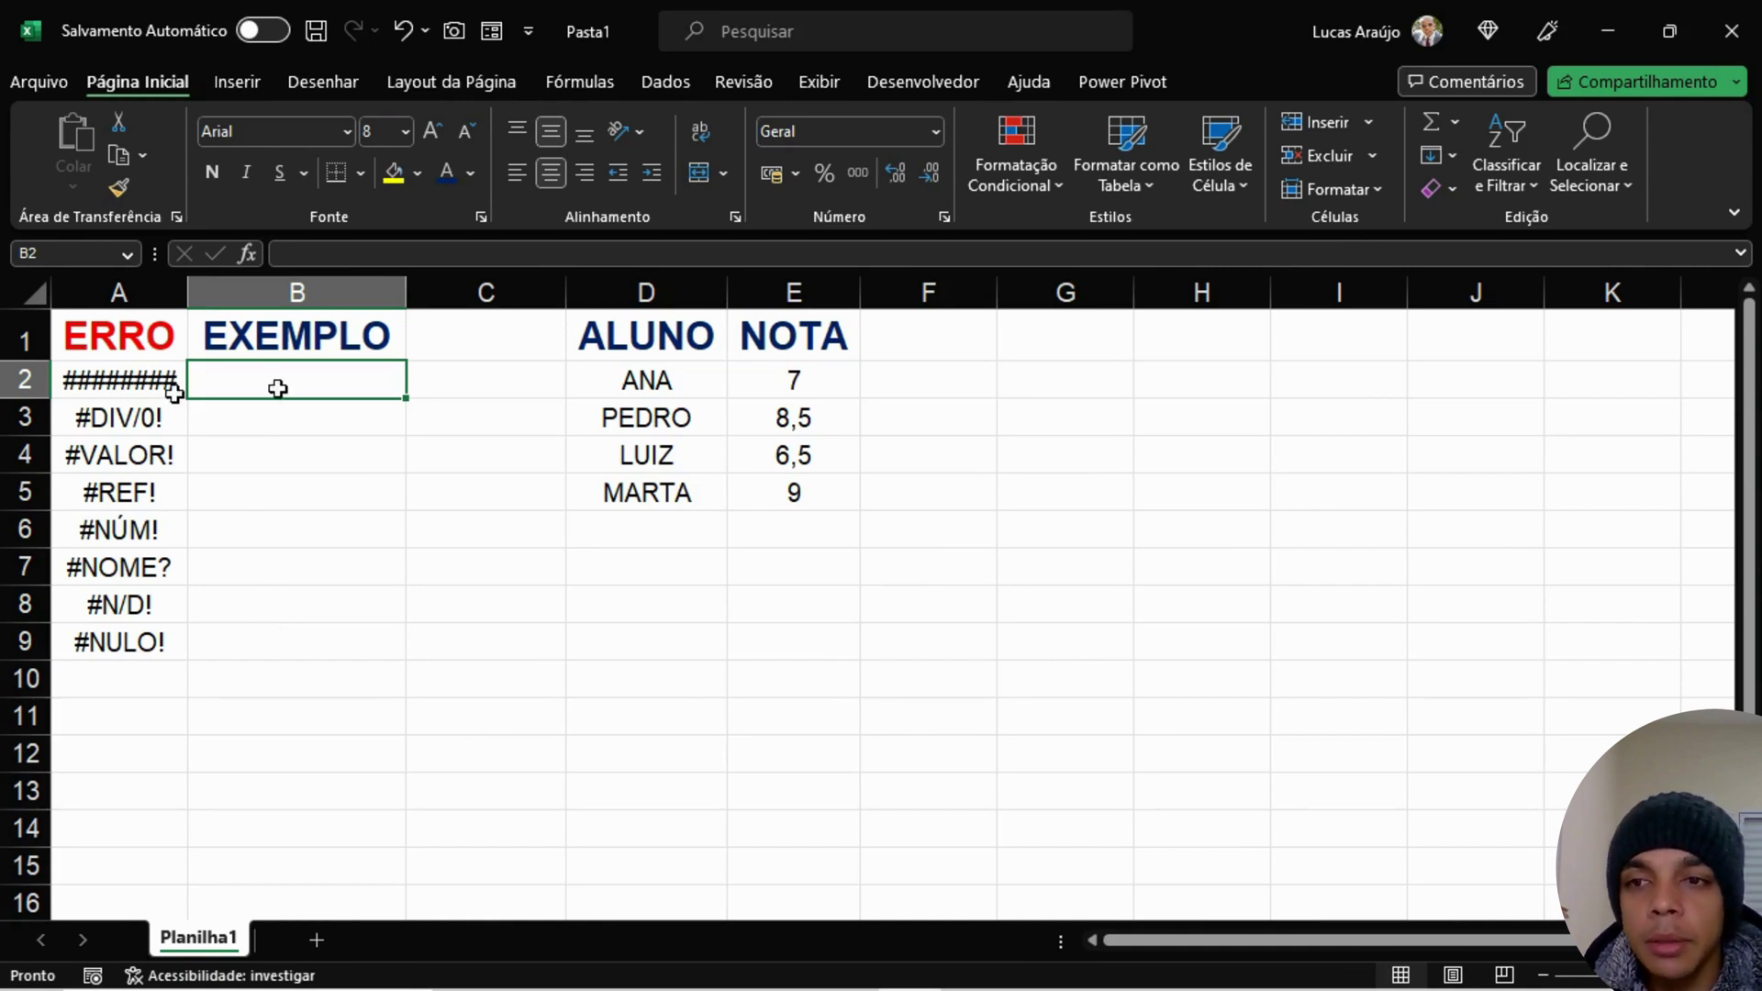
click(147, 377)
click(279, 375)
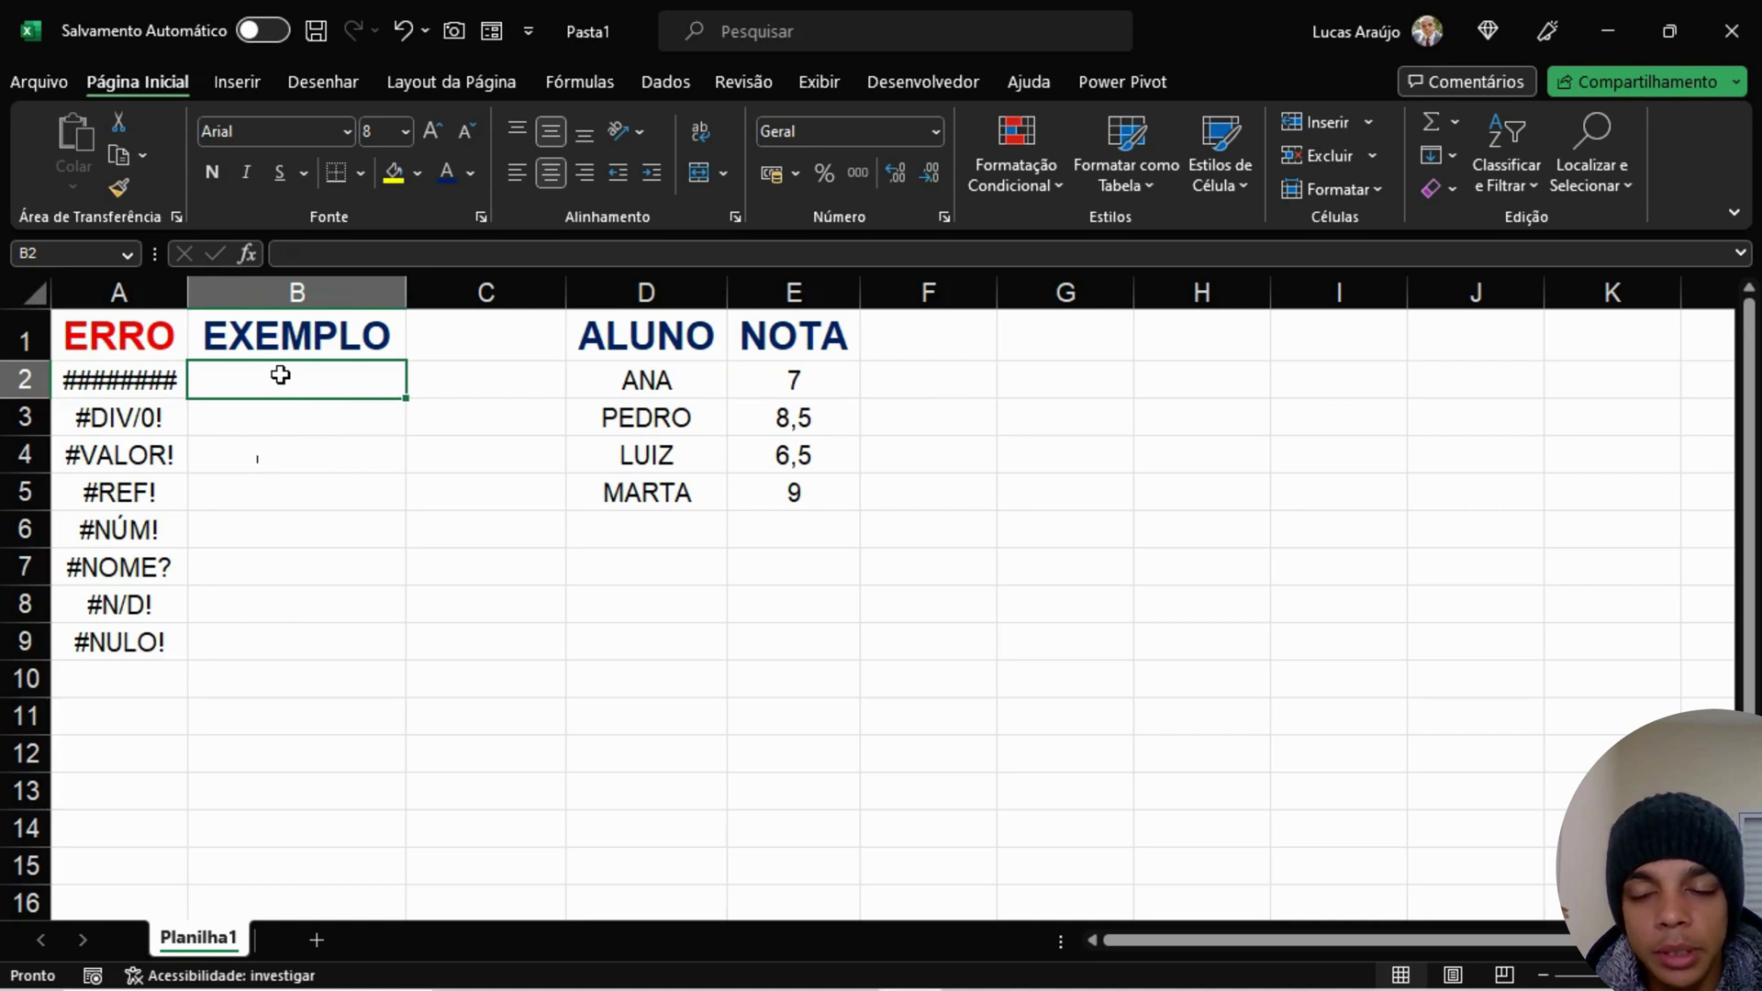
click(81, 376)
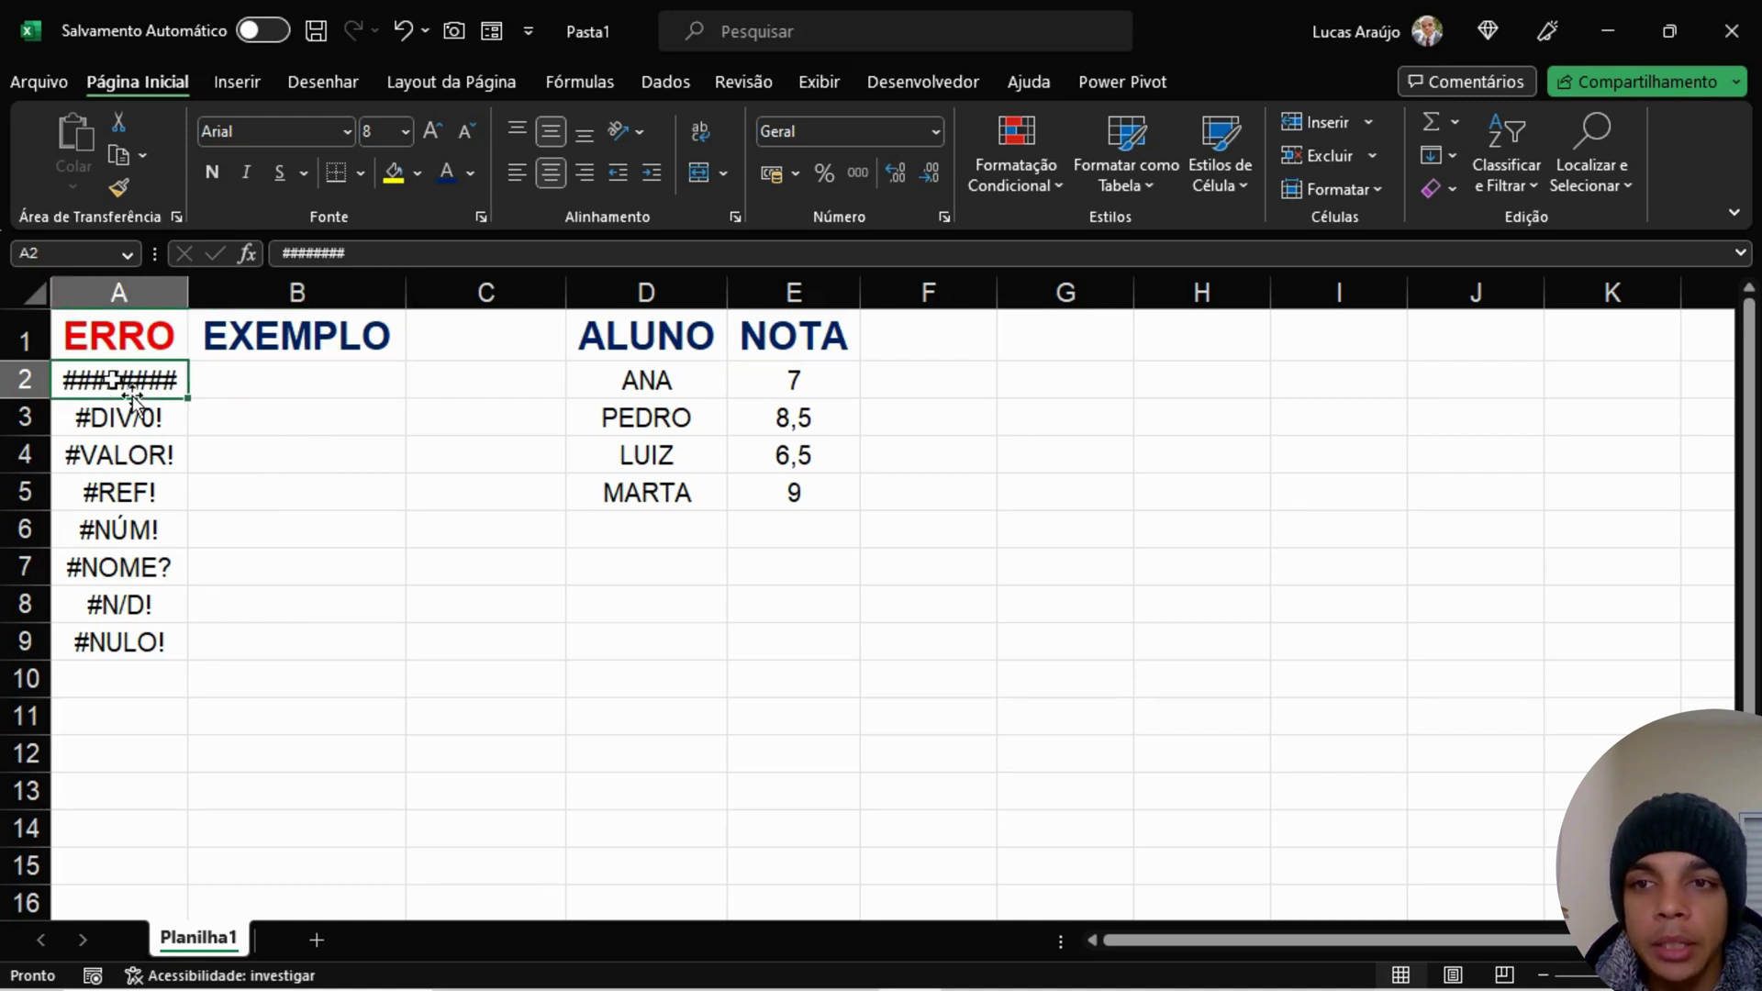
click(232, 384)
click(118, 376)
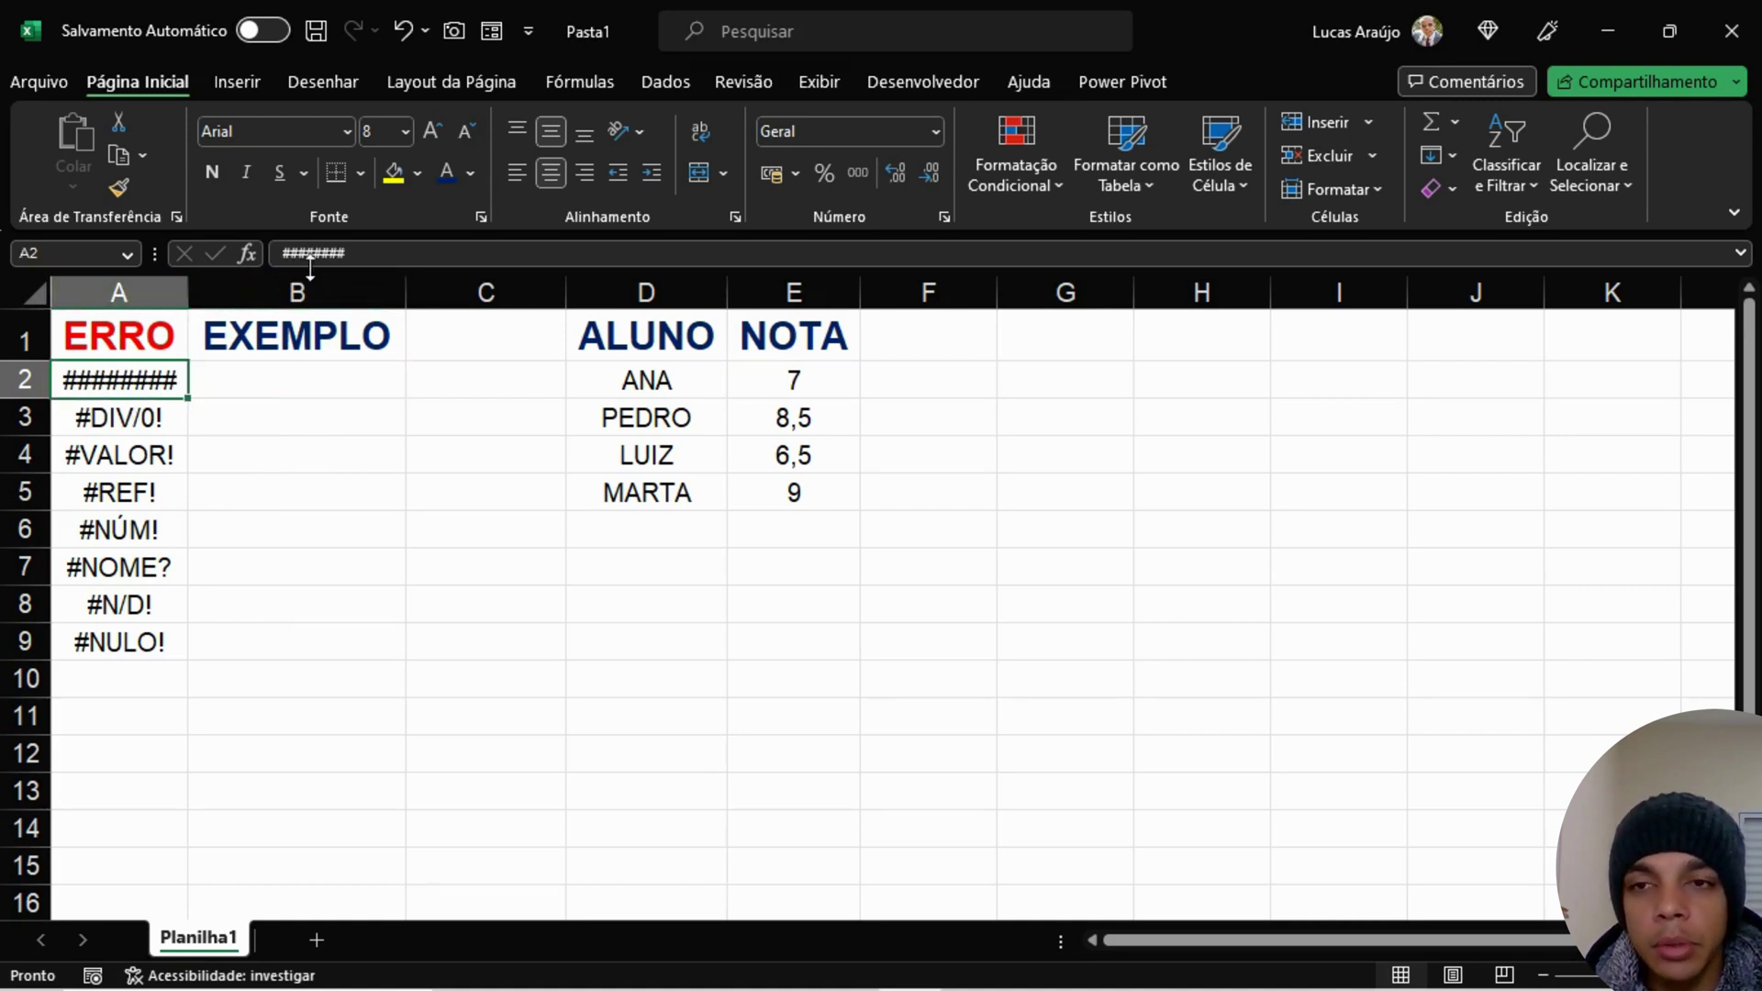
click(271, 377)
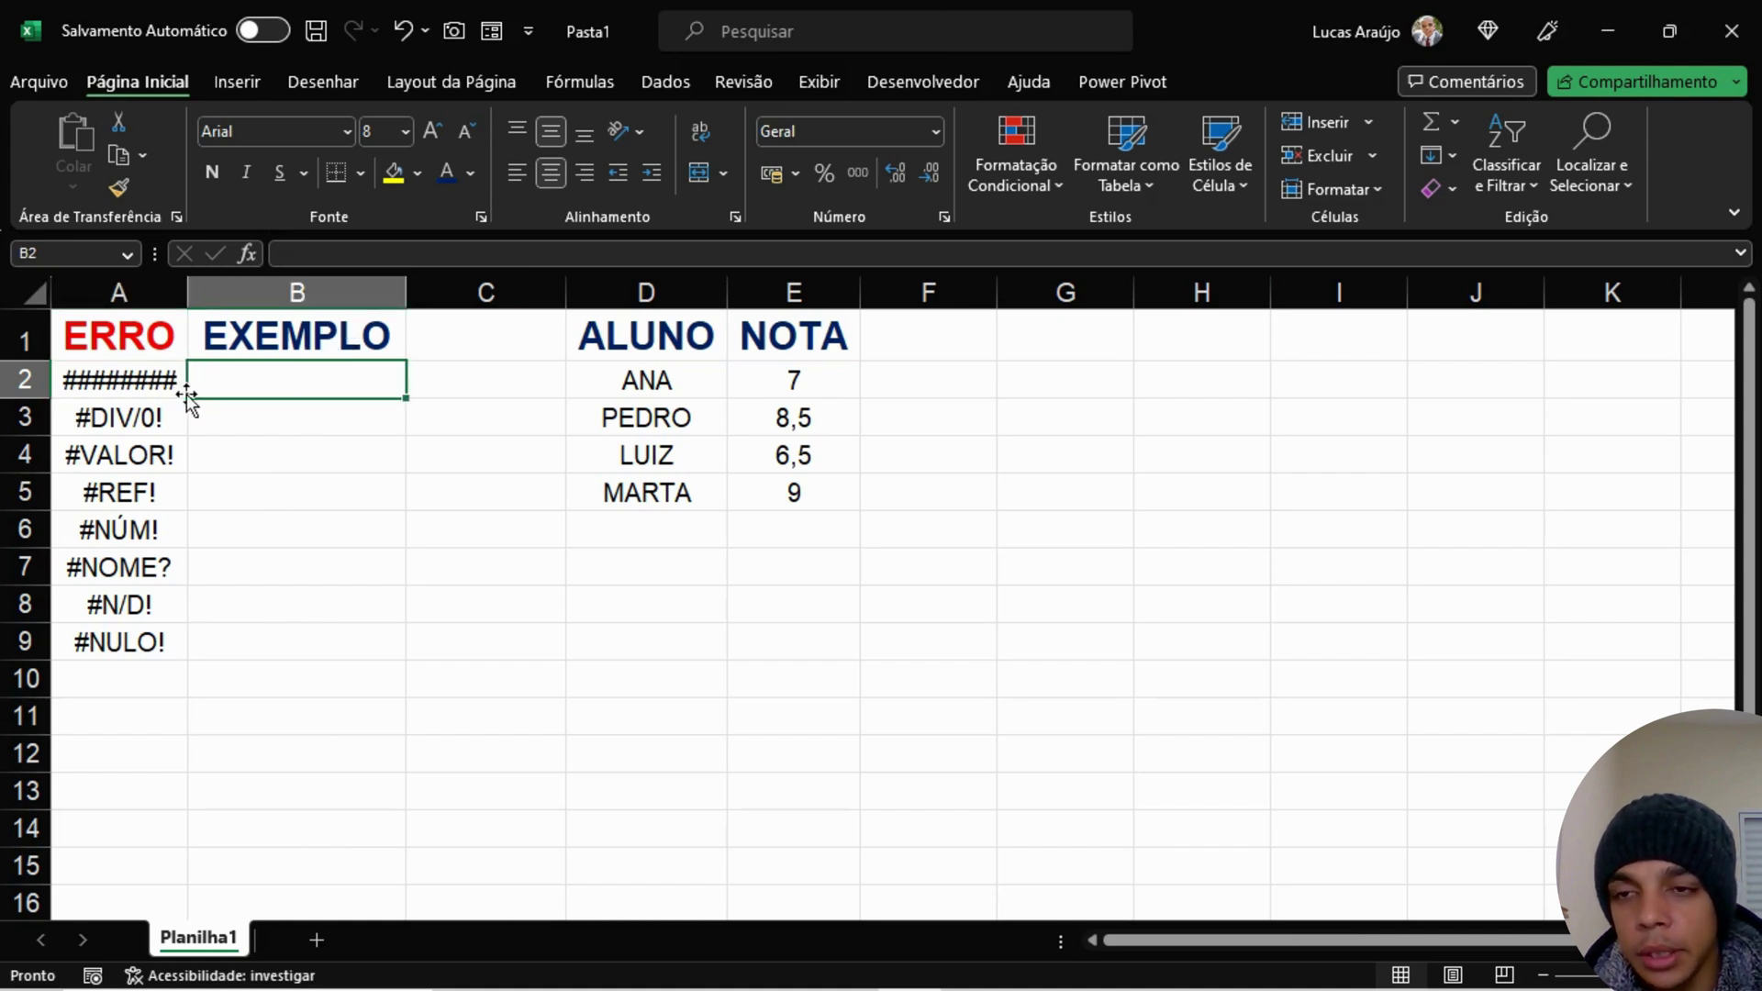
click(143, 388)
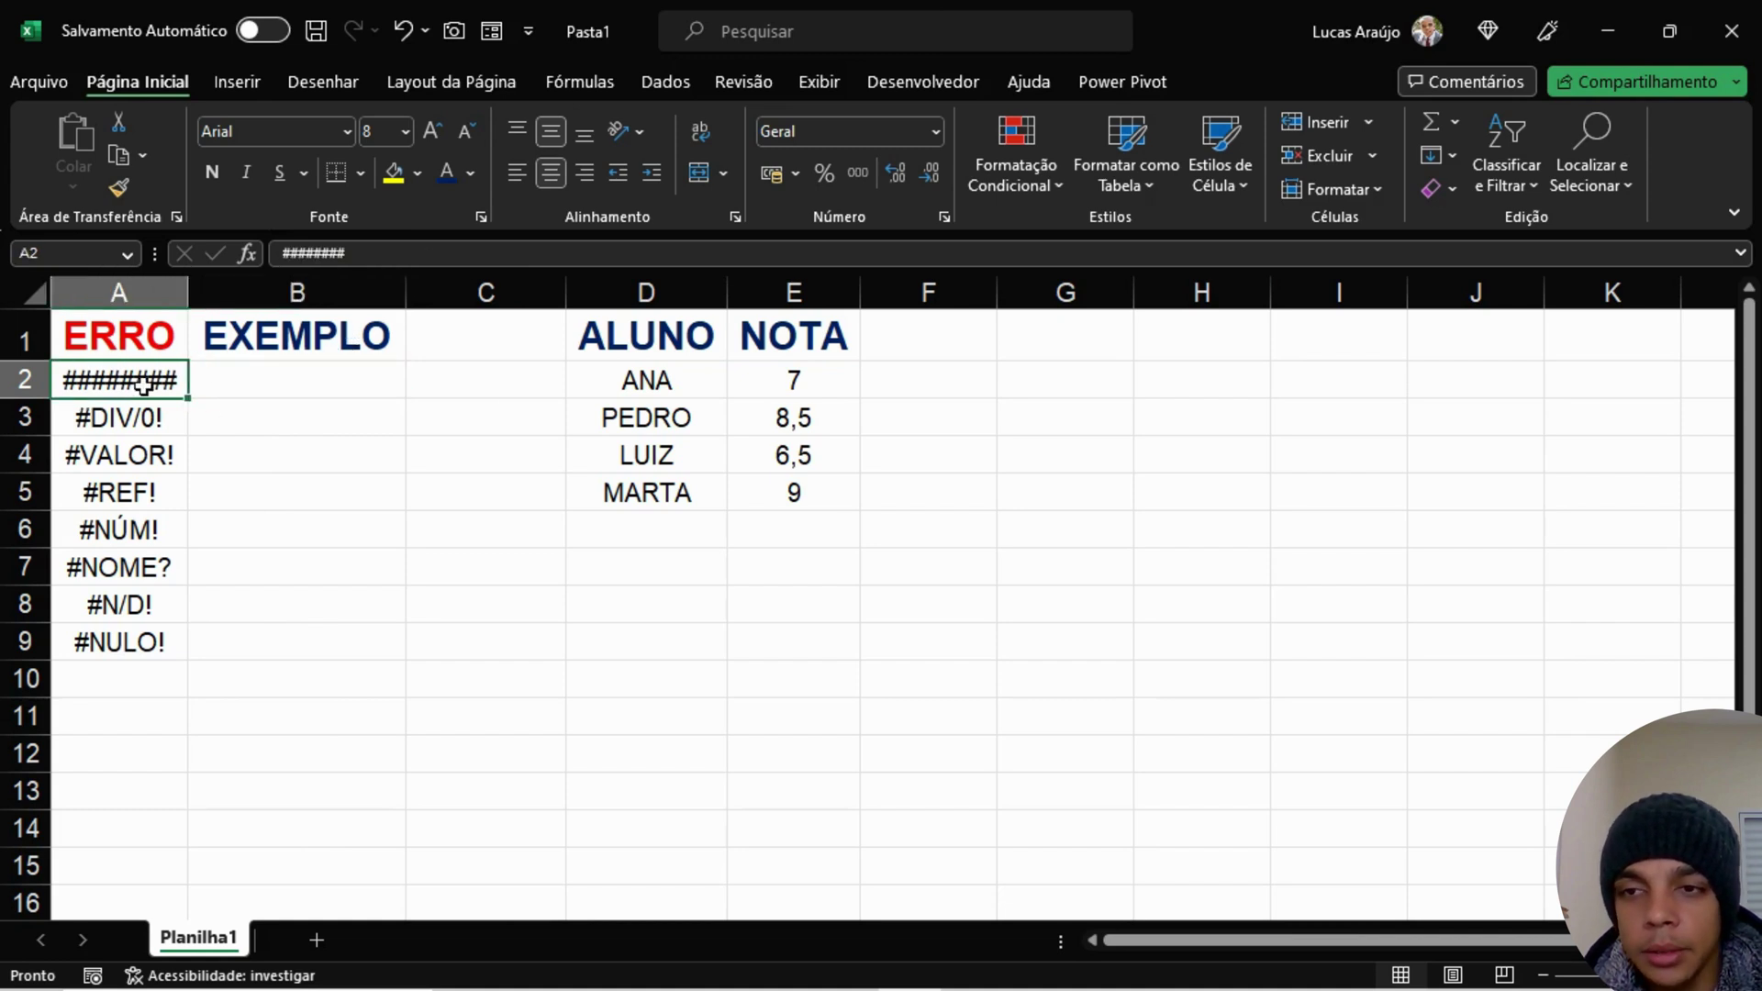
Step: Enter the current date, 17/05/2023, in B2 and narrow column B until it is too small for the date
click(298, 393)
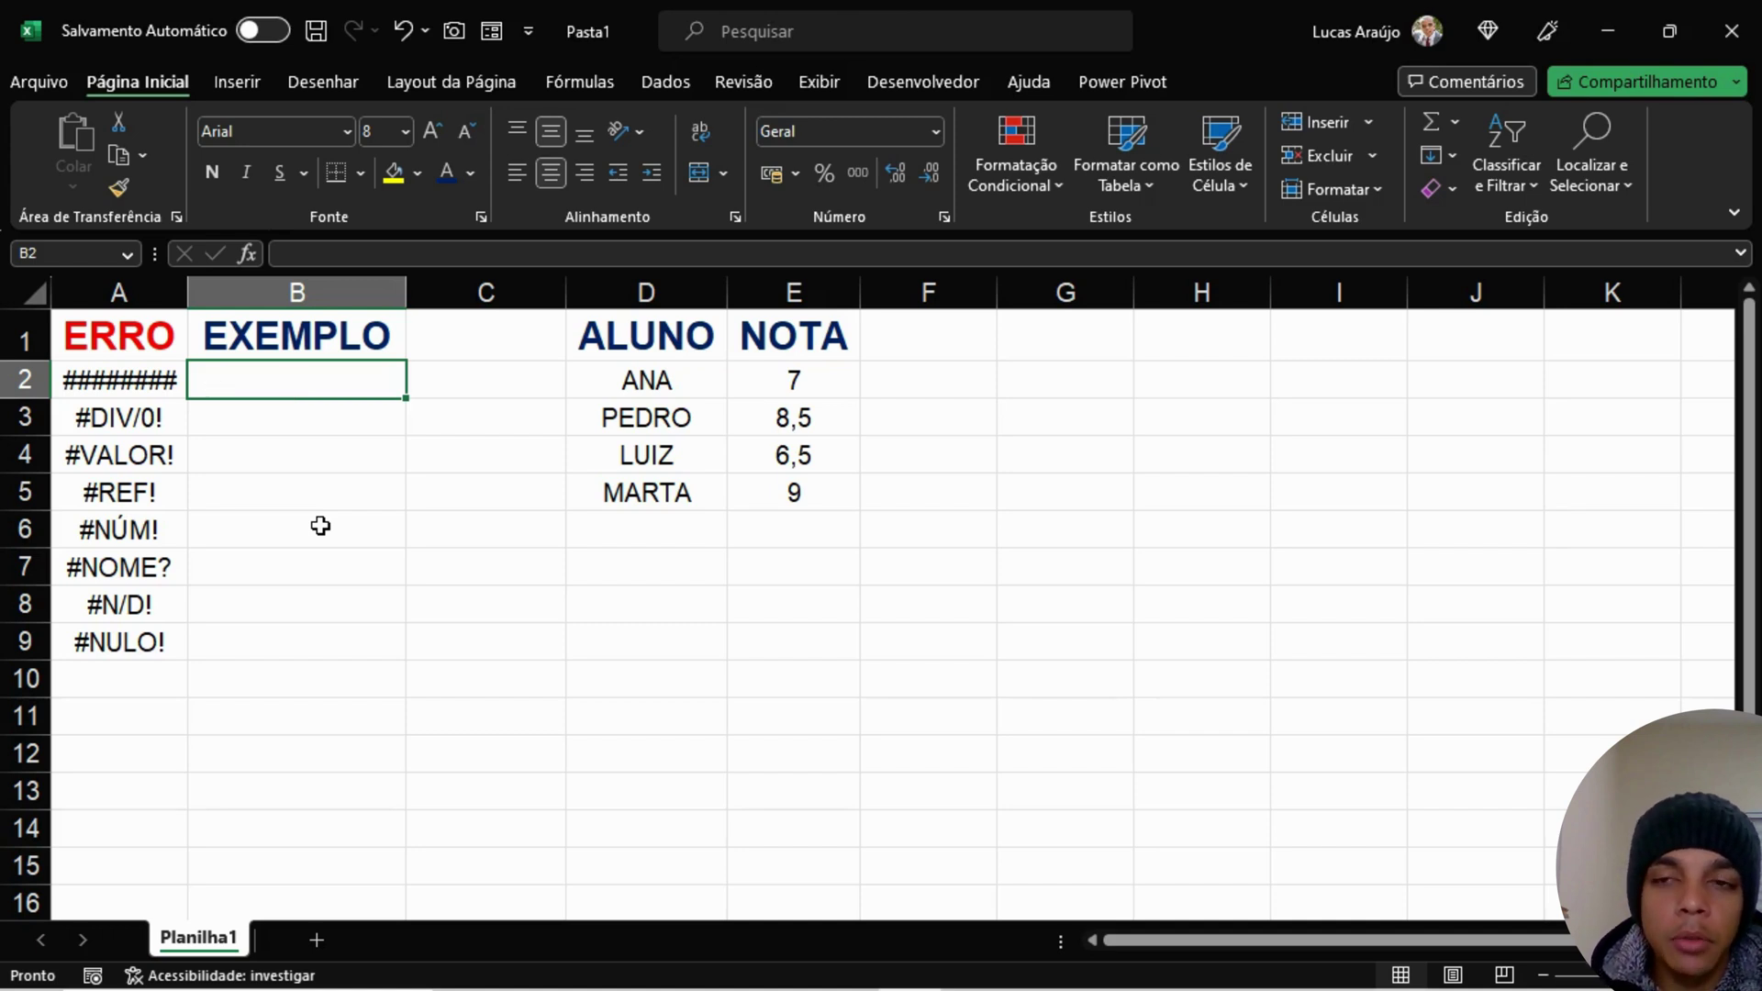
key(ctrl+semicolon)
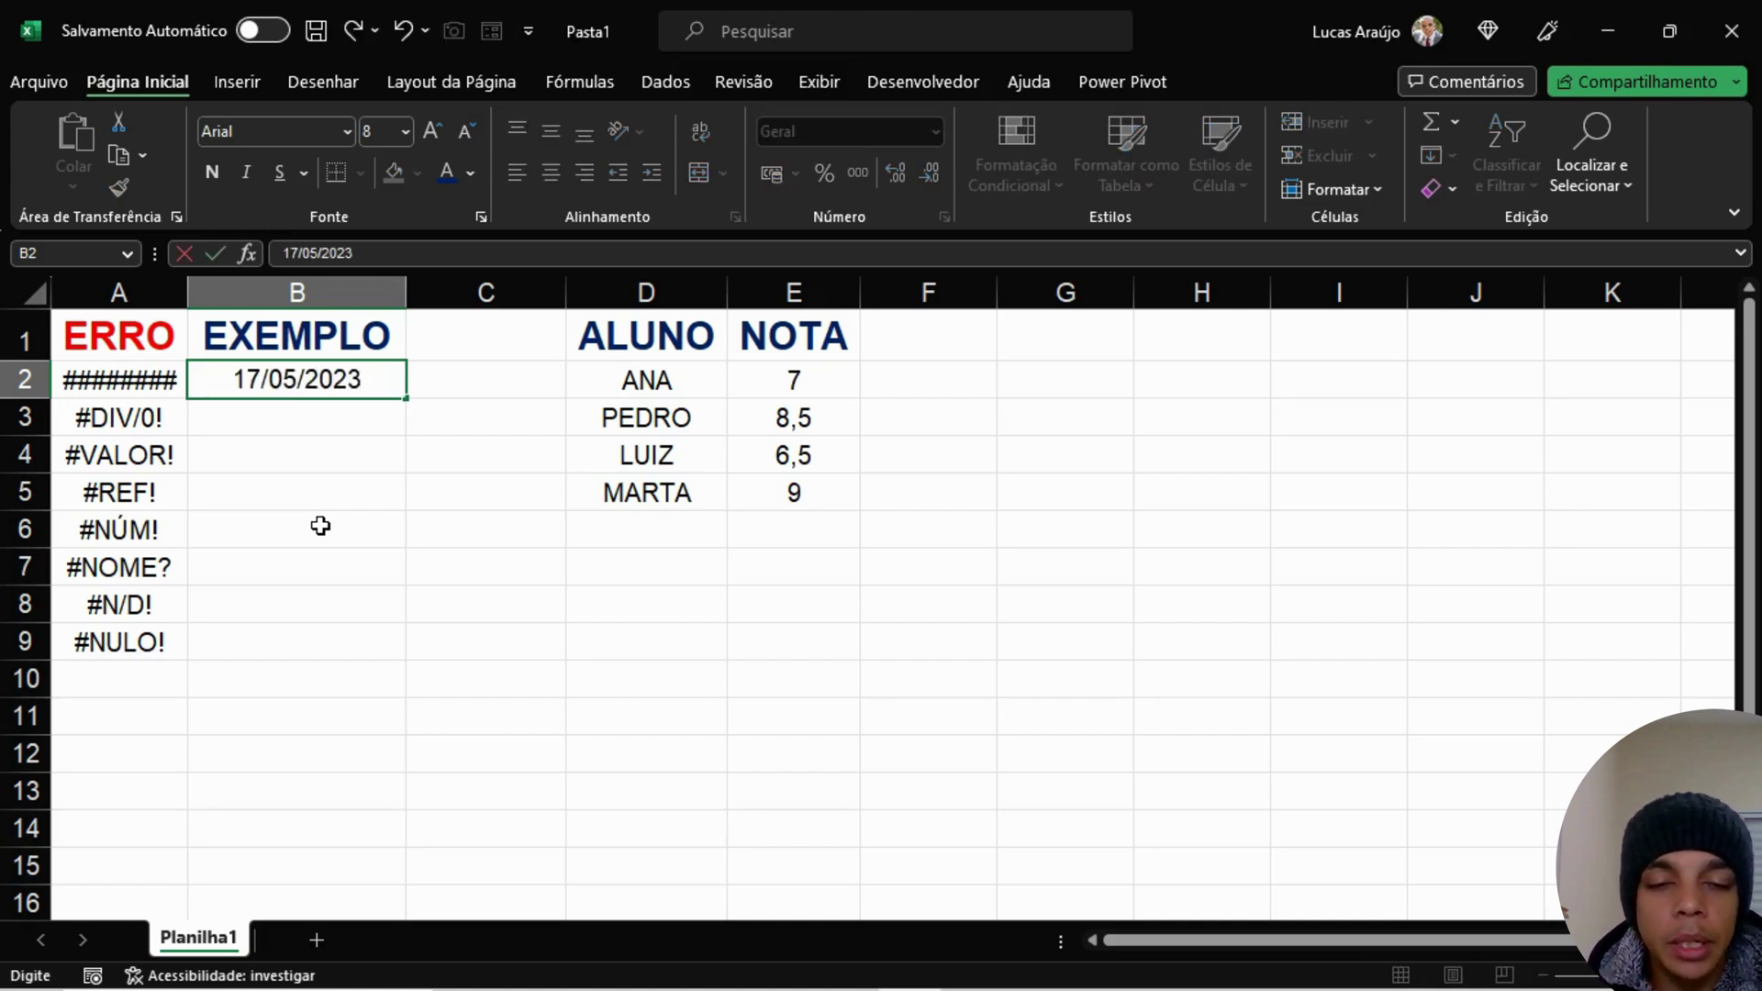
key(Return)
key(Up)
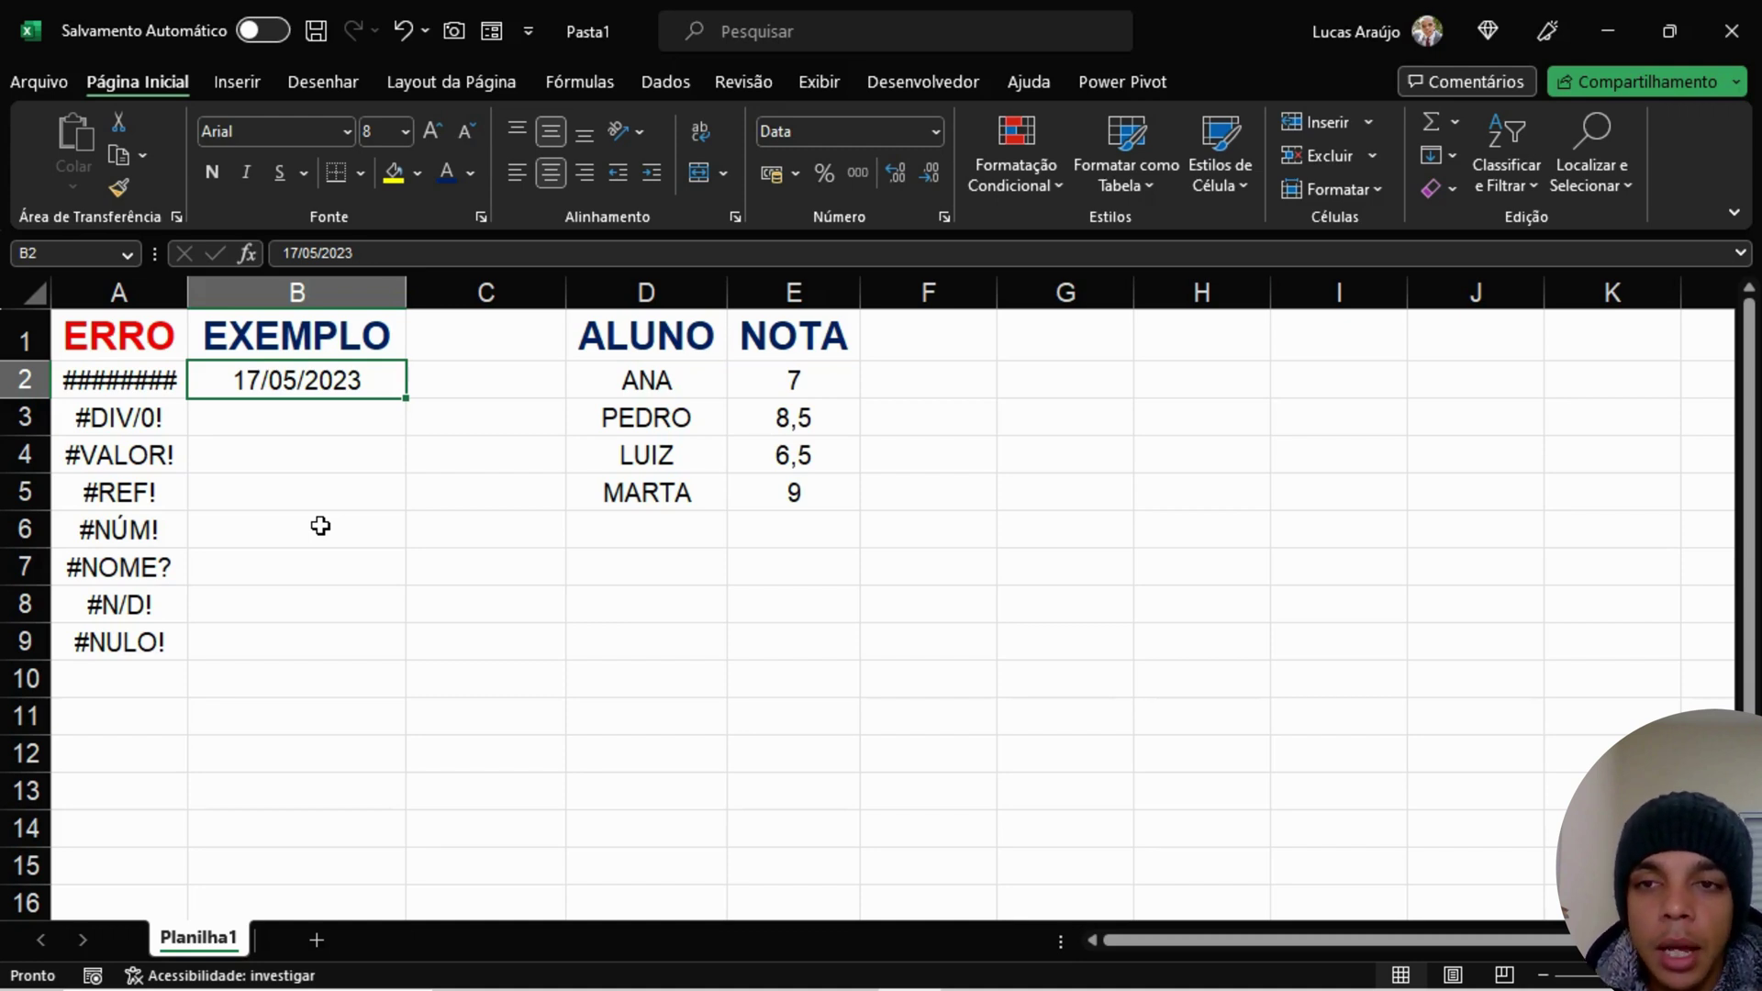
drag(404, 288, 294, 288)
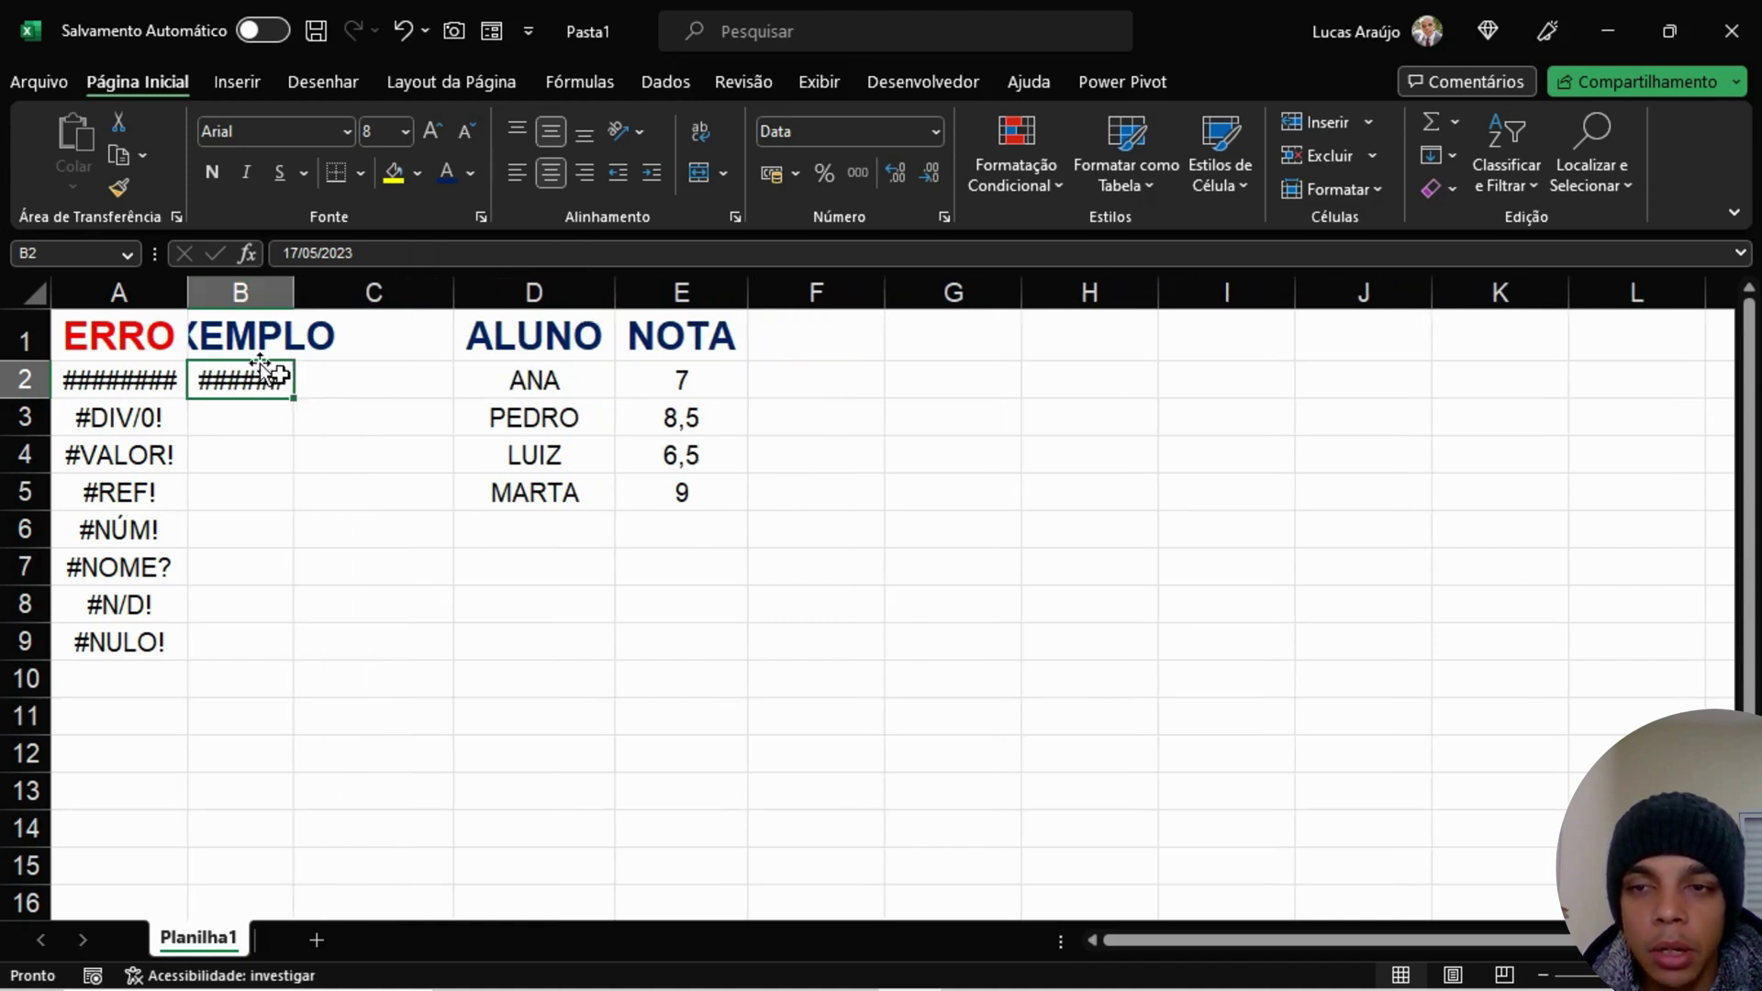
Step: Examine how the EXEMPLO header in B1 extends beyond its cell compared with the neighbouring cells A1 and C1
click(242, 335)
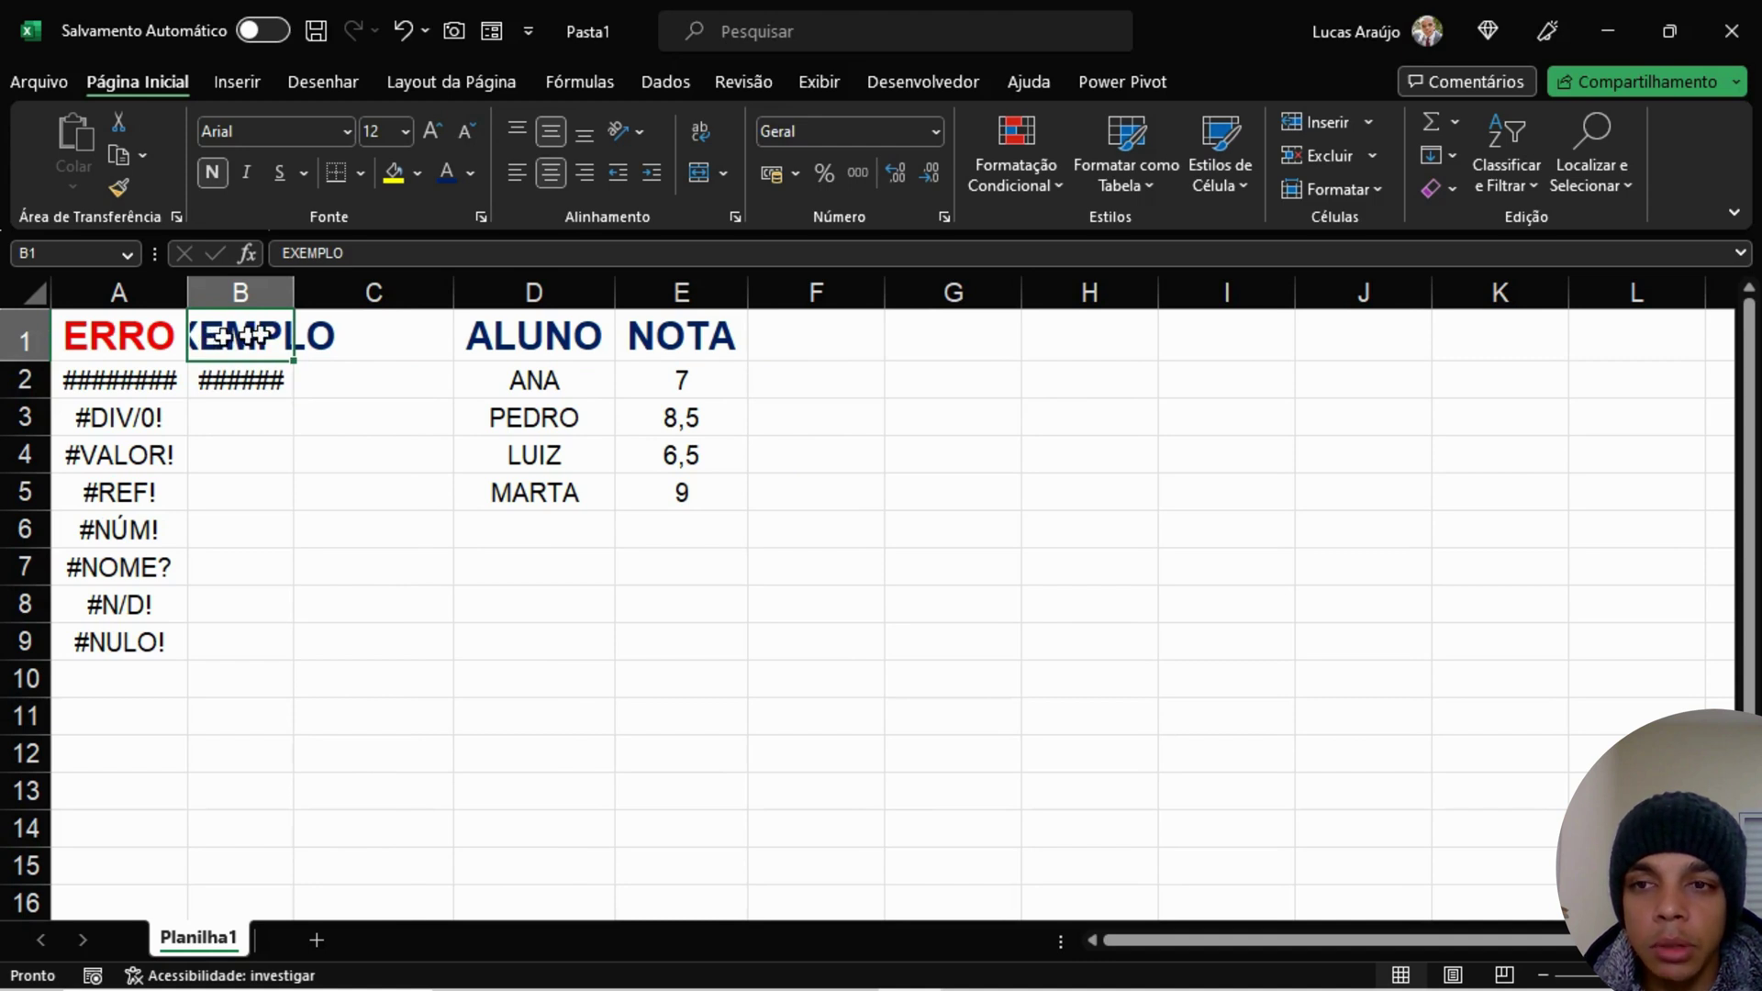
key(Right)
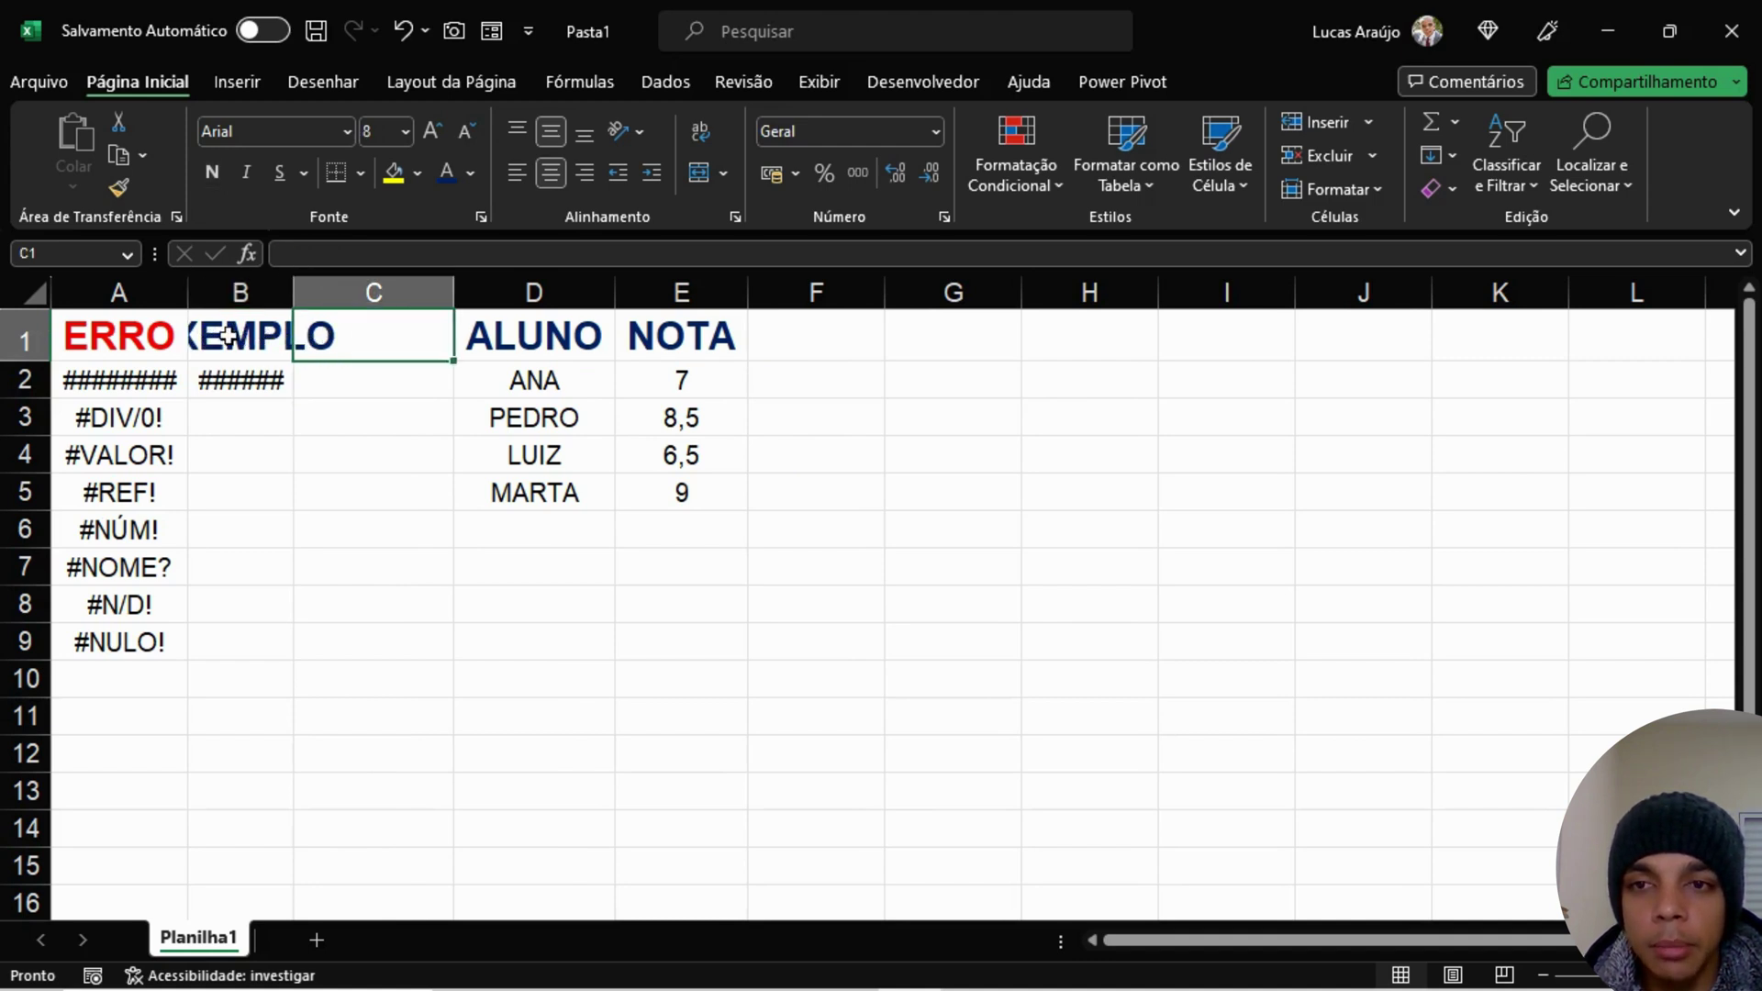
key(Left)
key(Right)
key(Left)
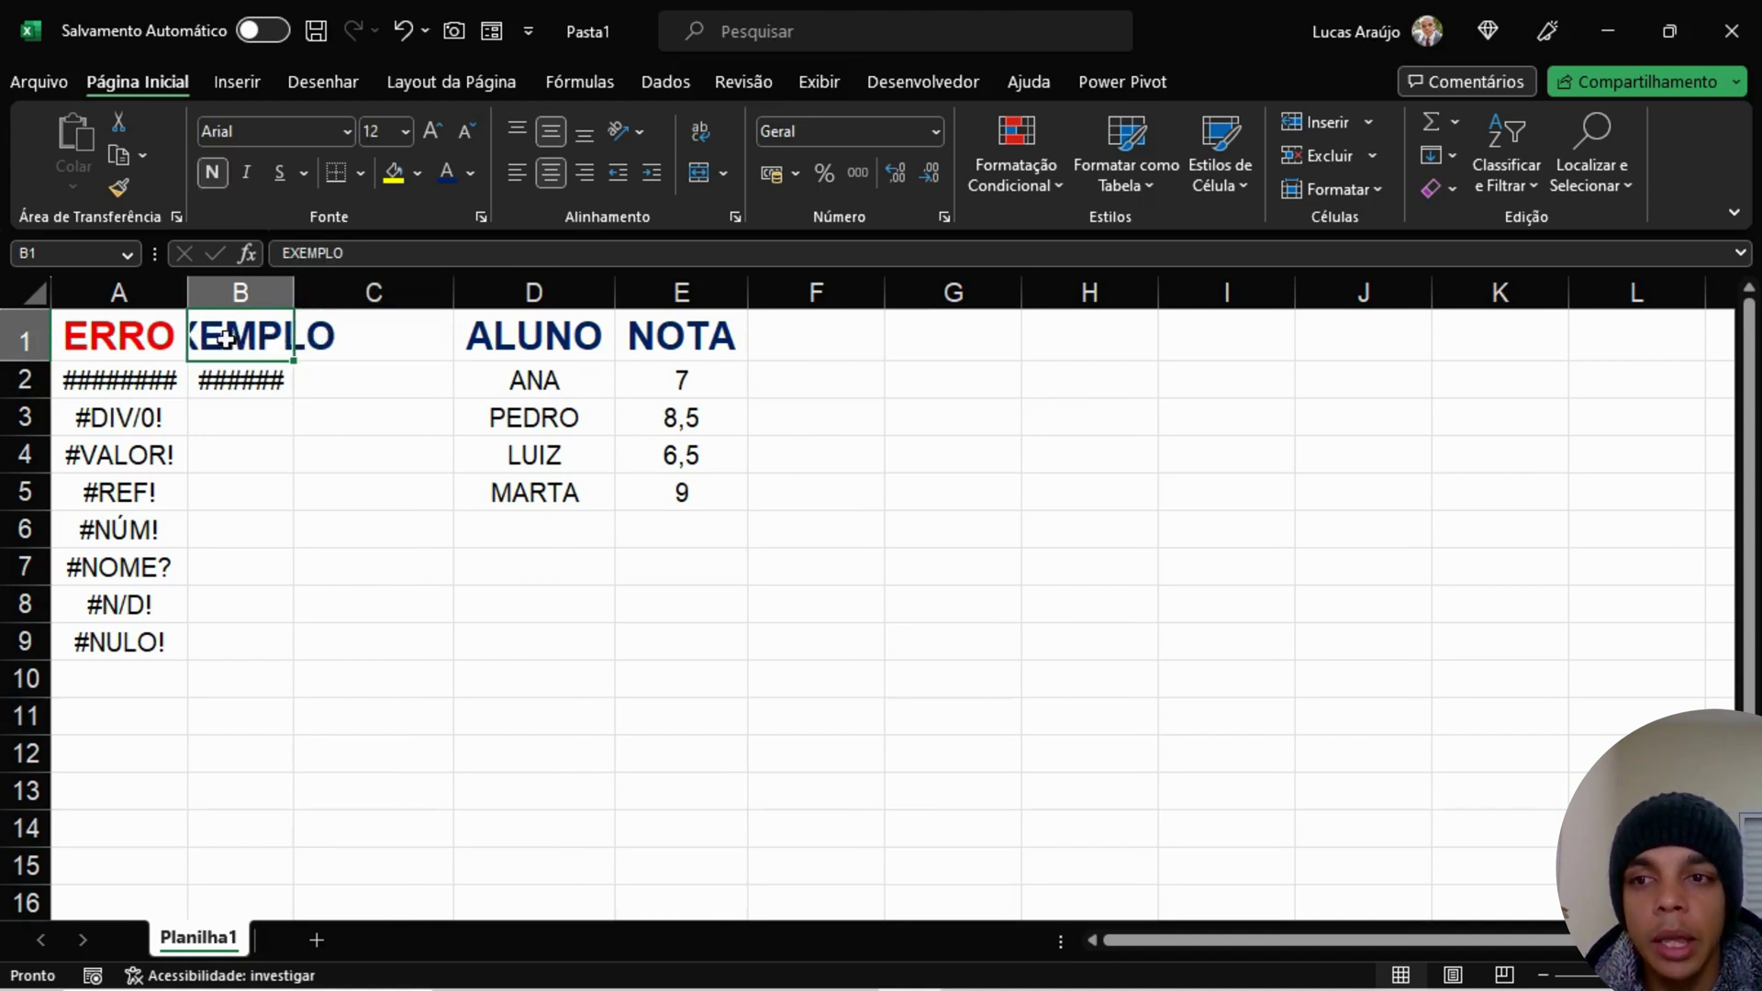
click(329, 338)
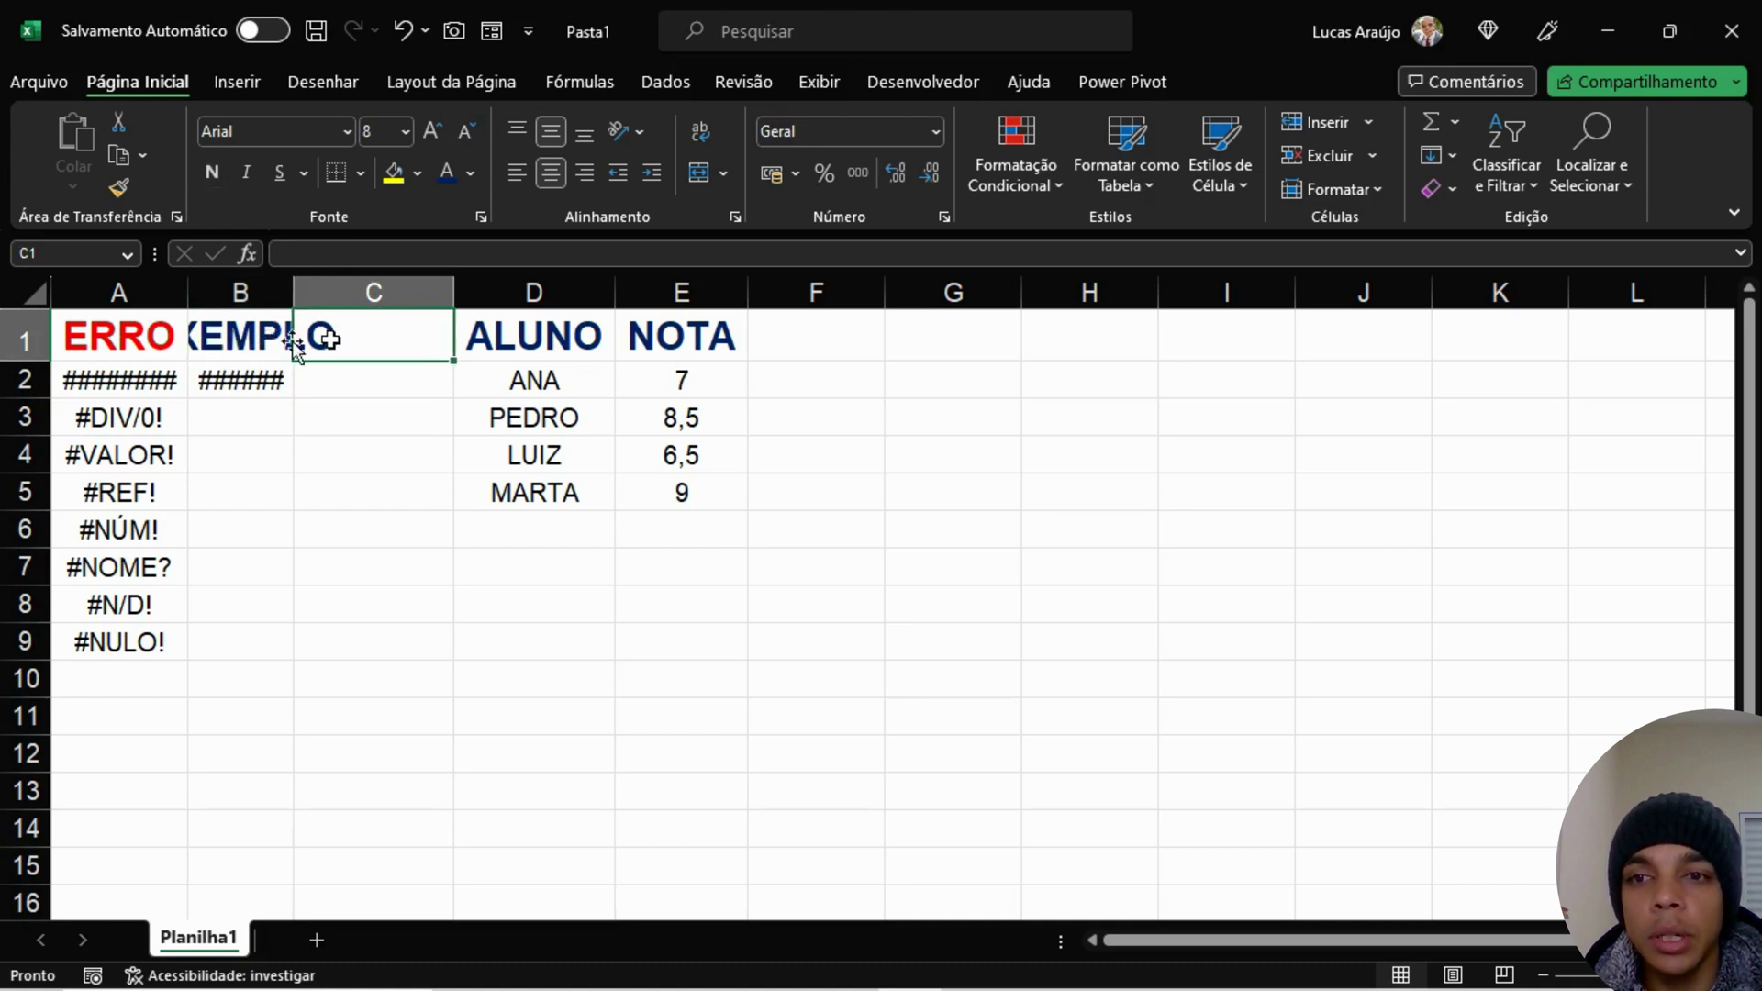
click(275, 340)
click(333, 338)
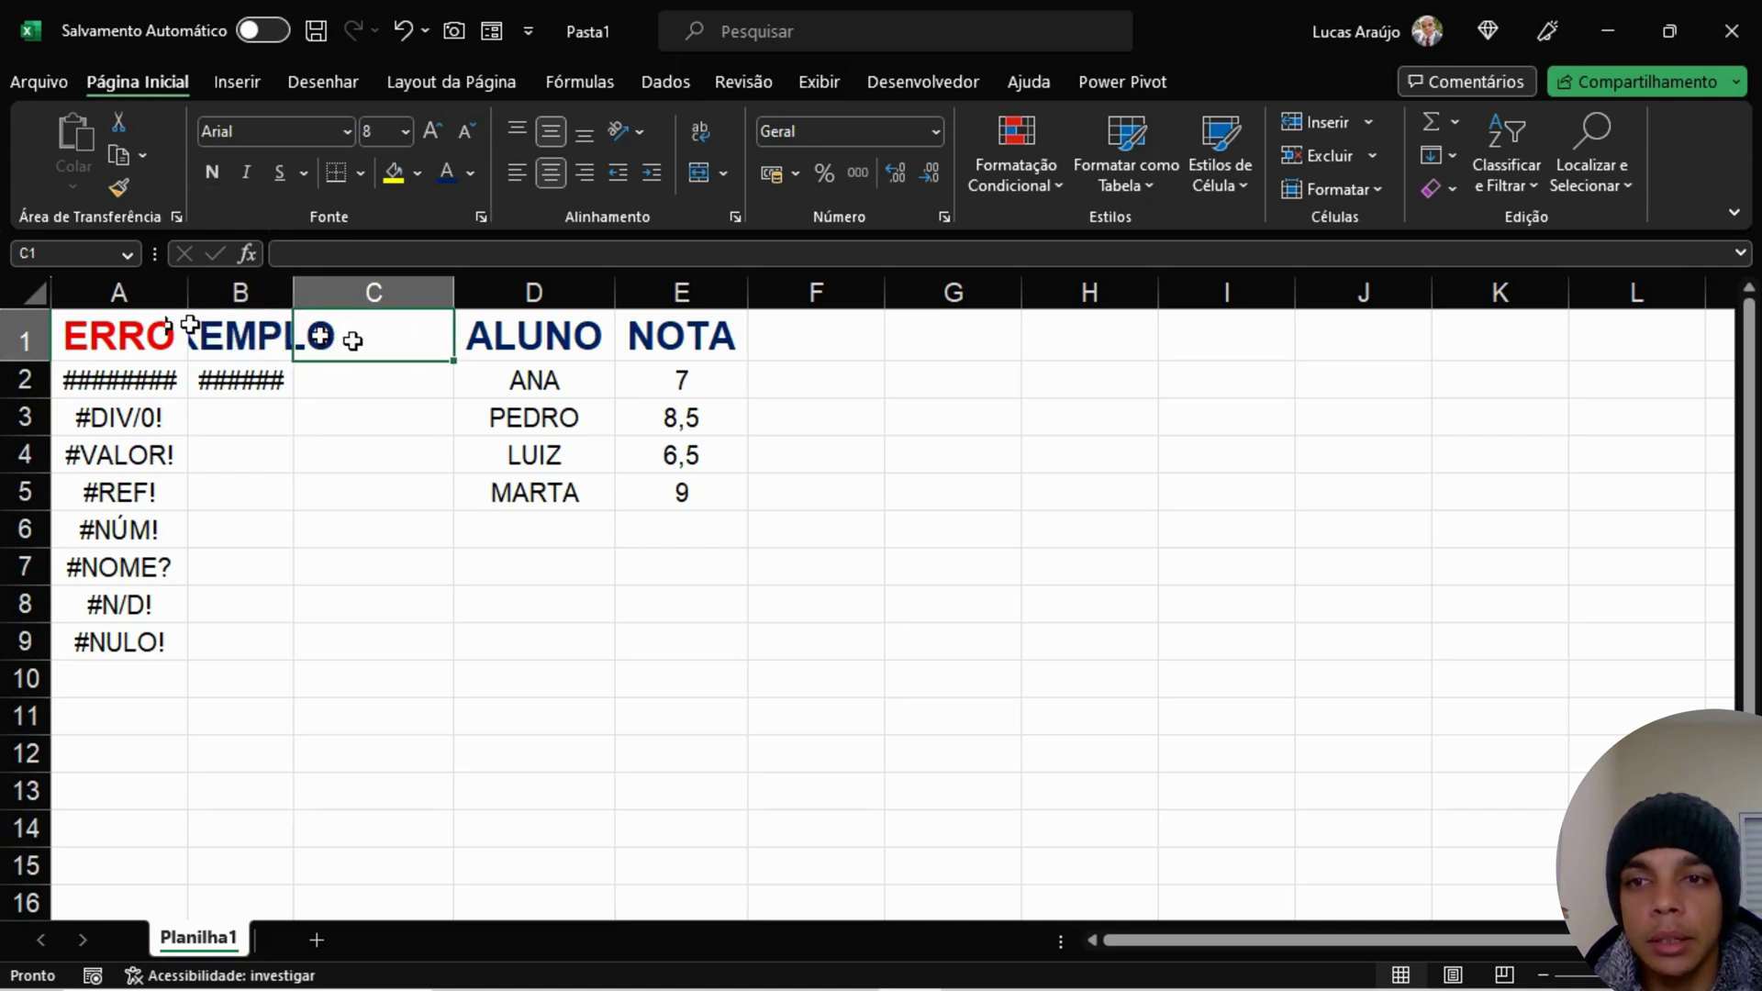
click(277, 336)
click(336, 338)
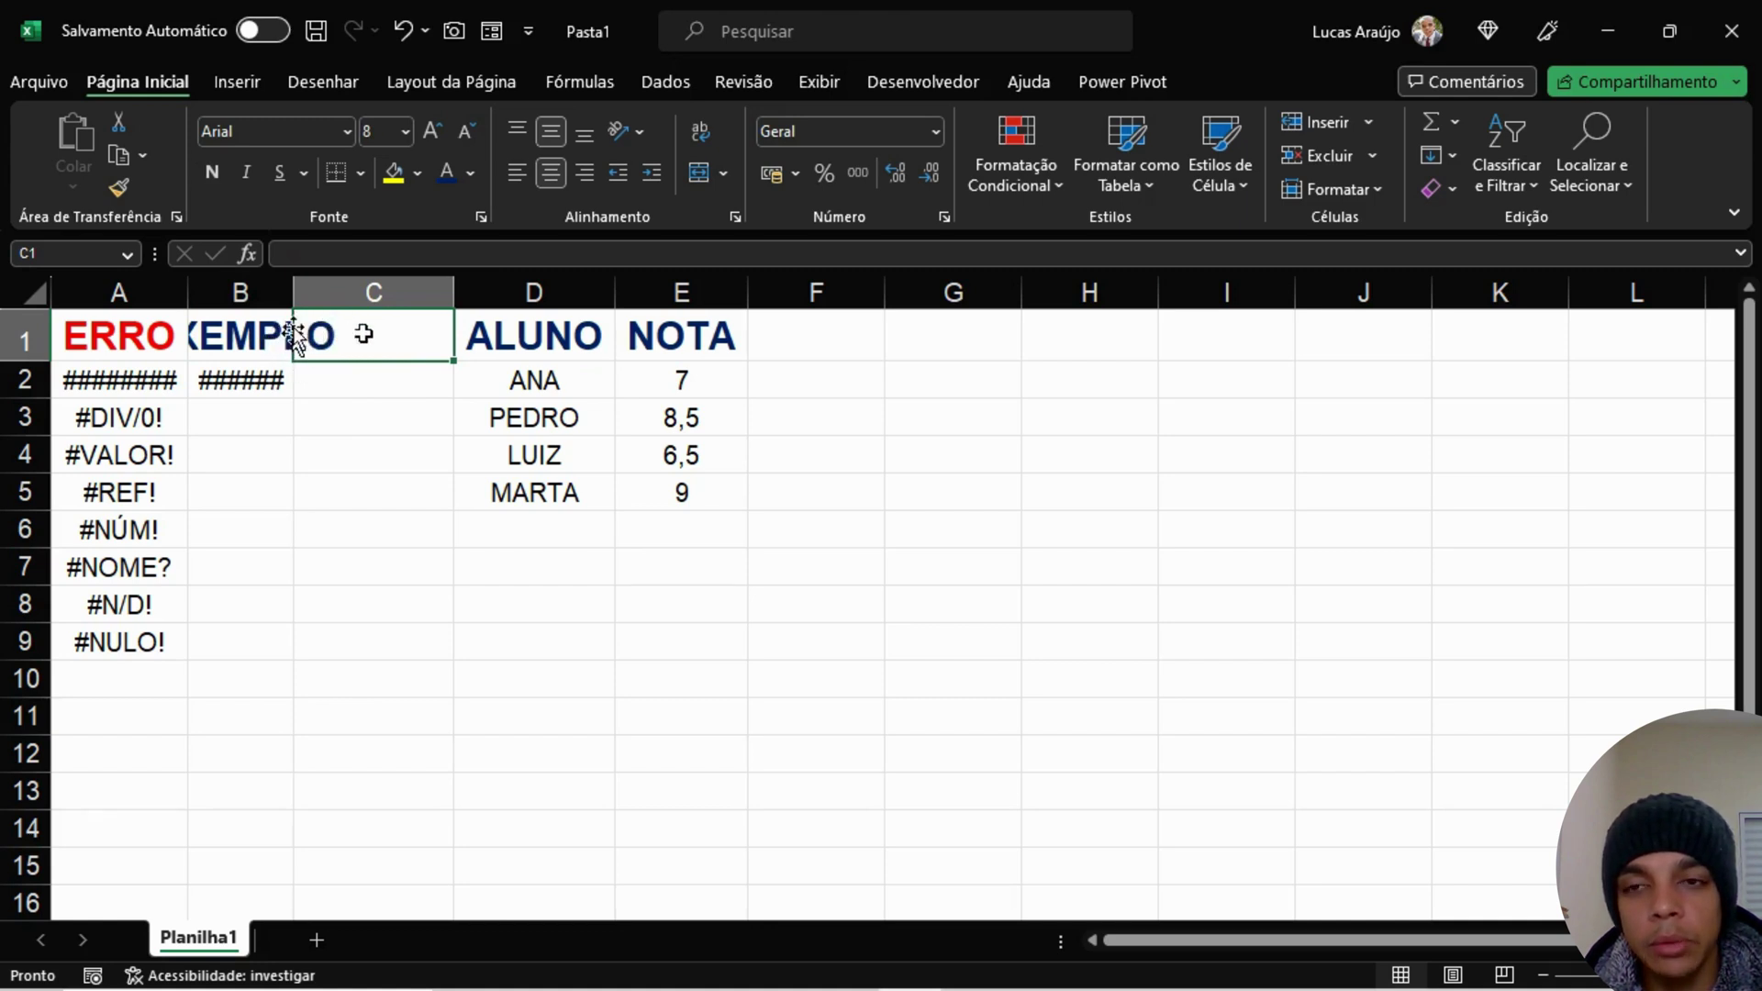
click(108, 336)
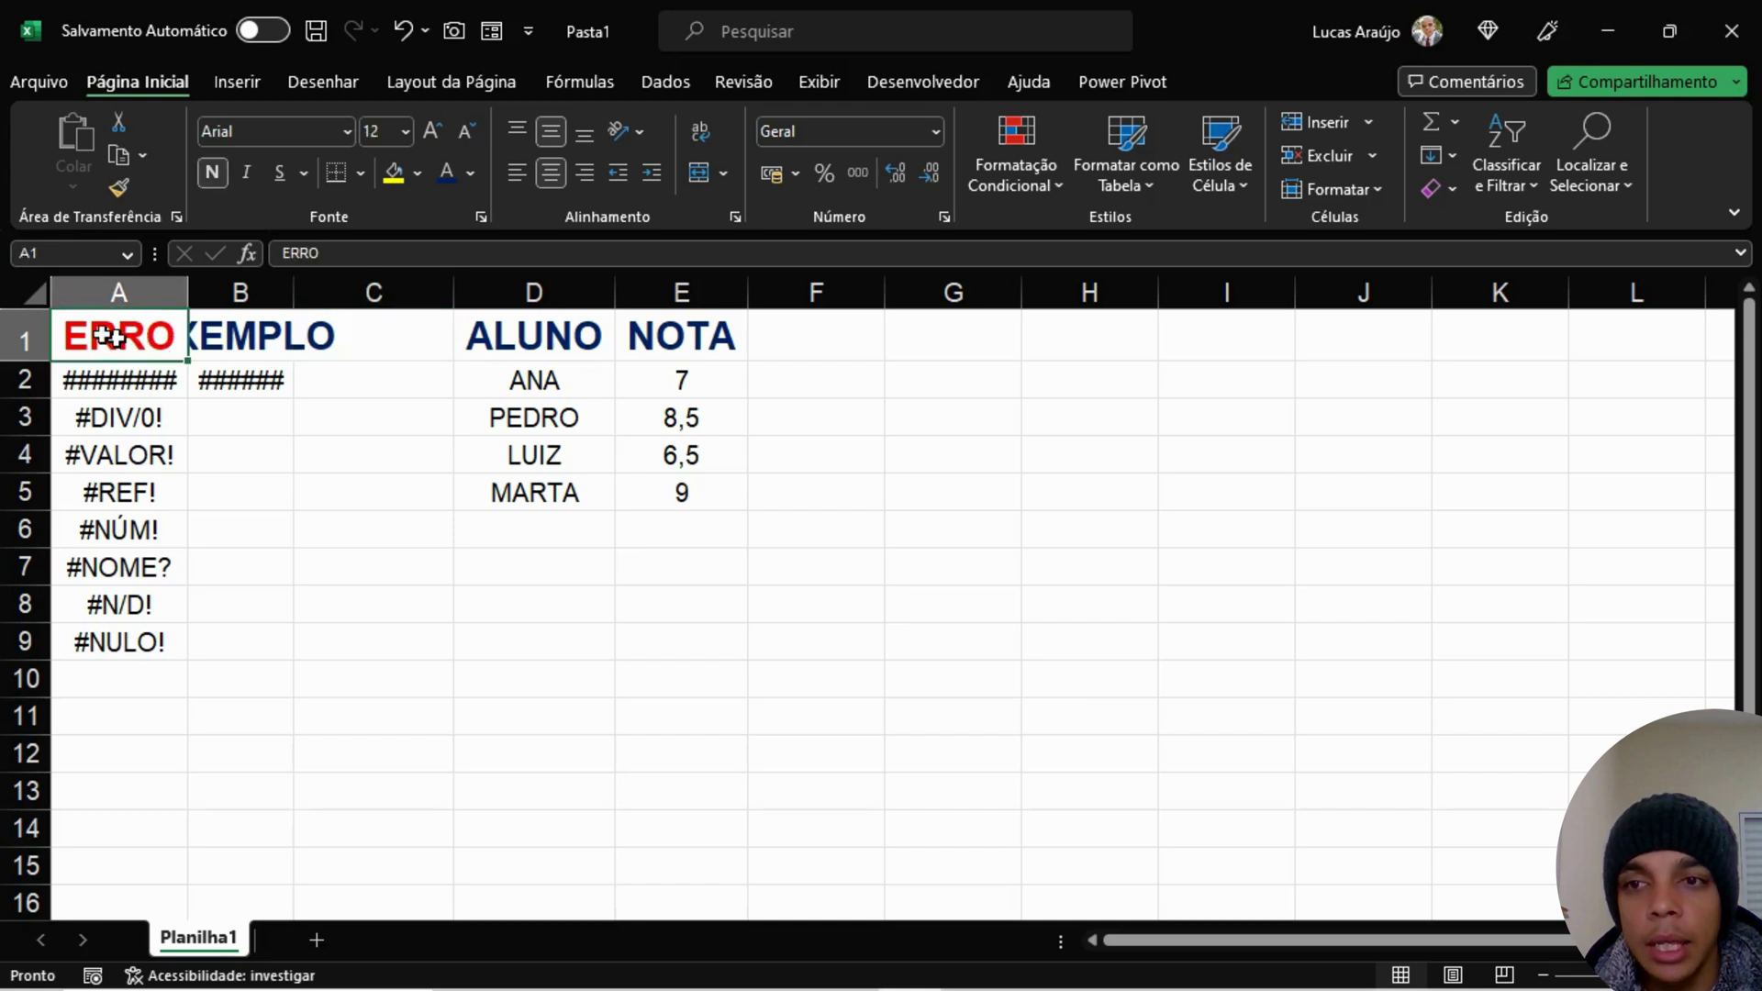
click(228, 323)
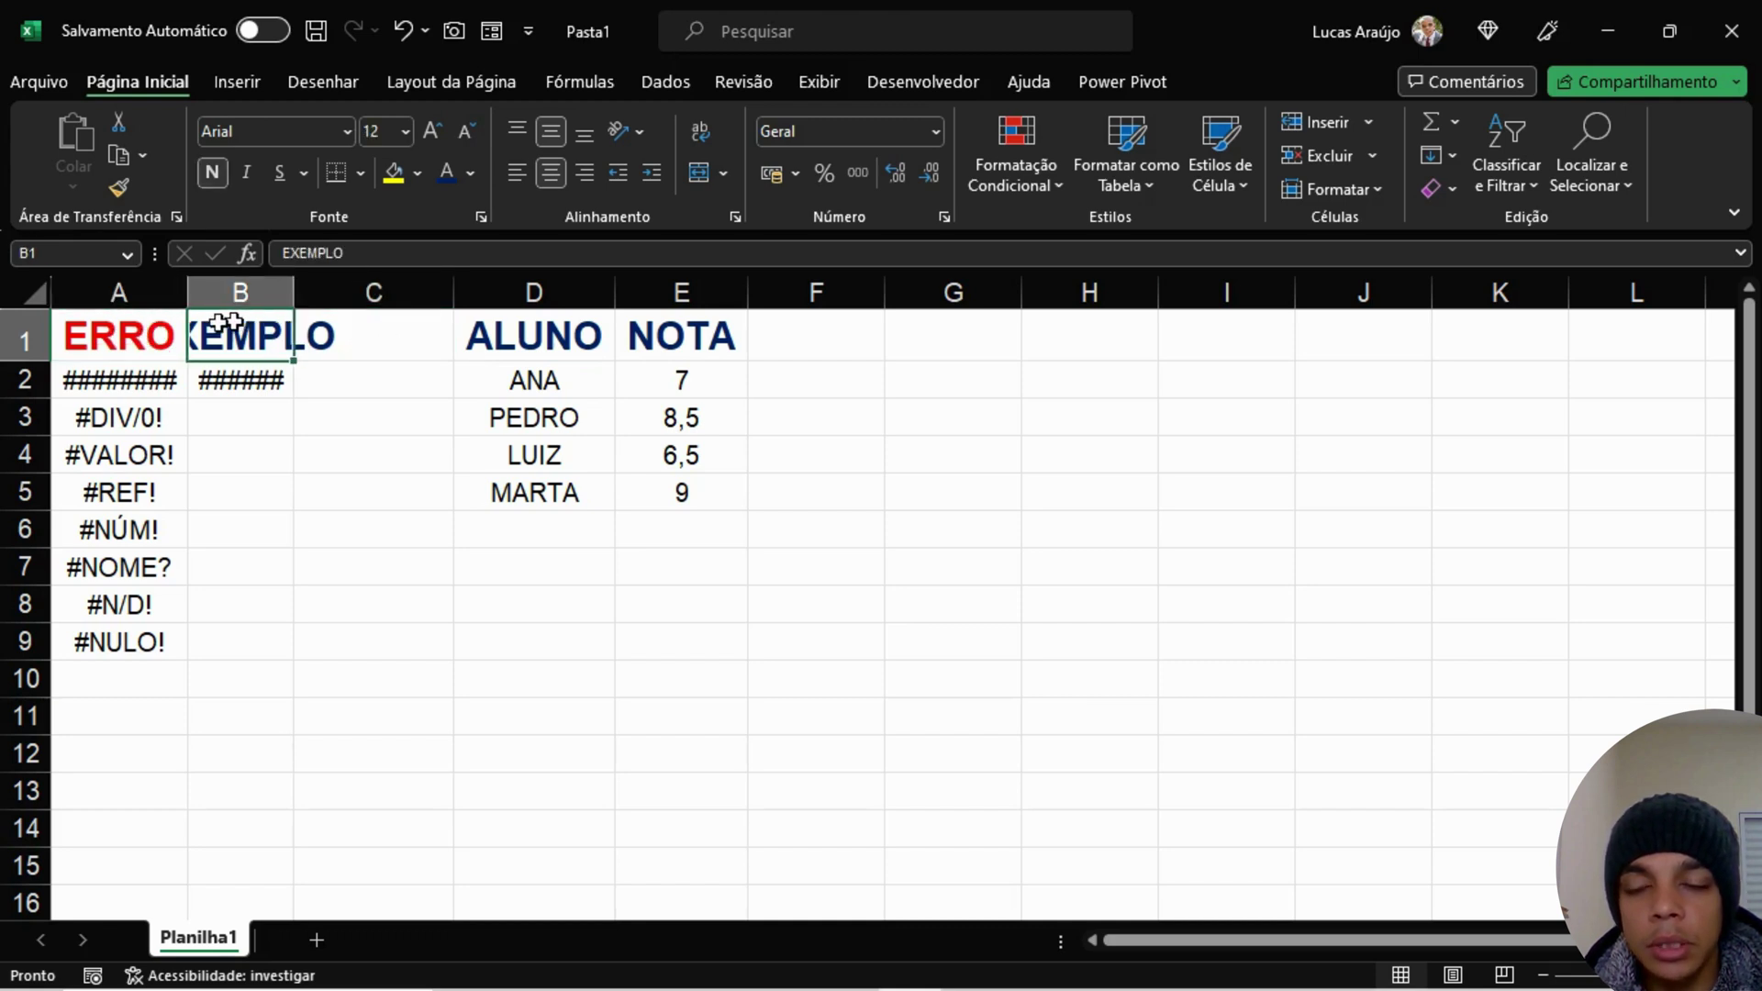
click(129, 333)
click(236, 321)
Step: Check the full date stored in B2 without changing it
click(205, 379)
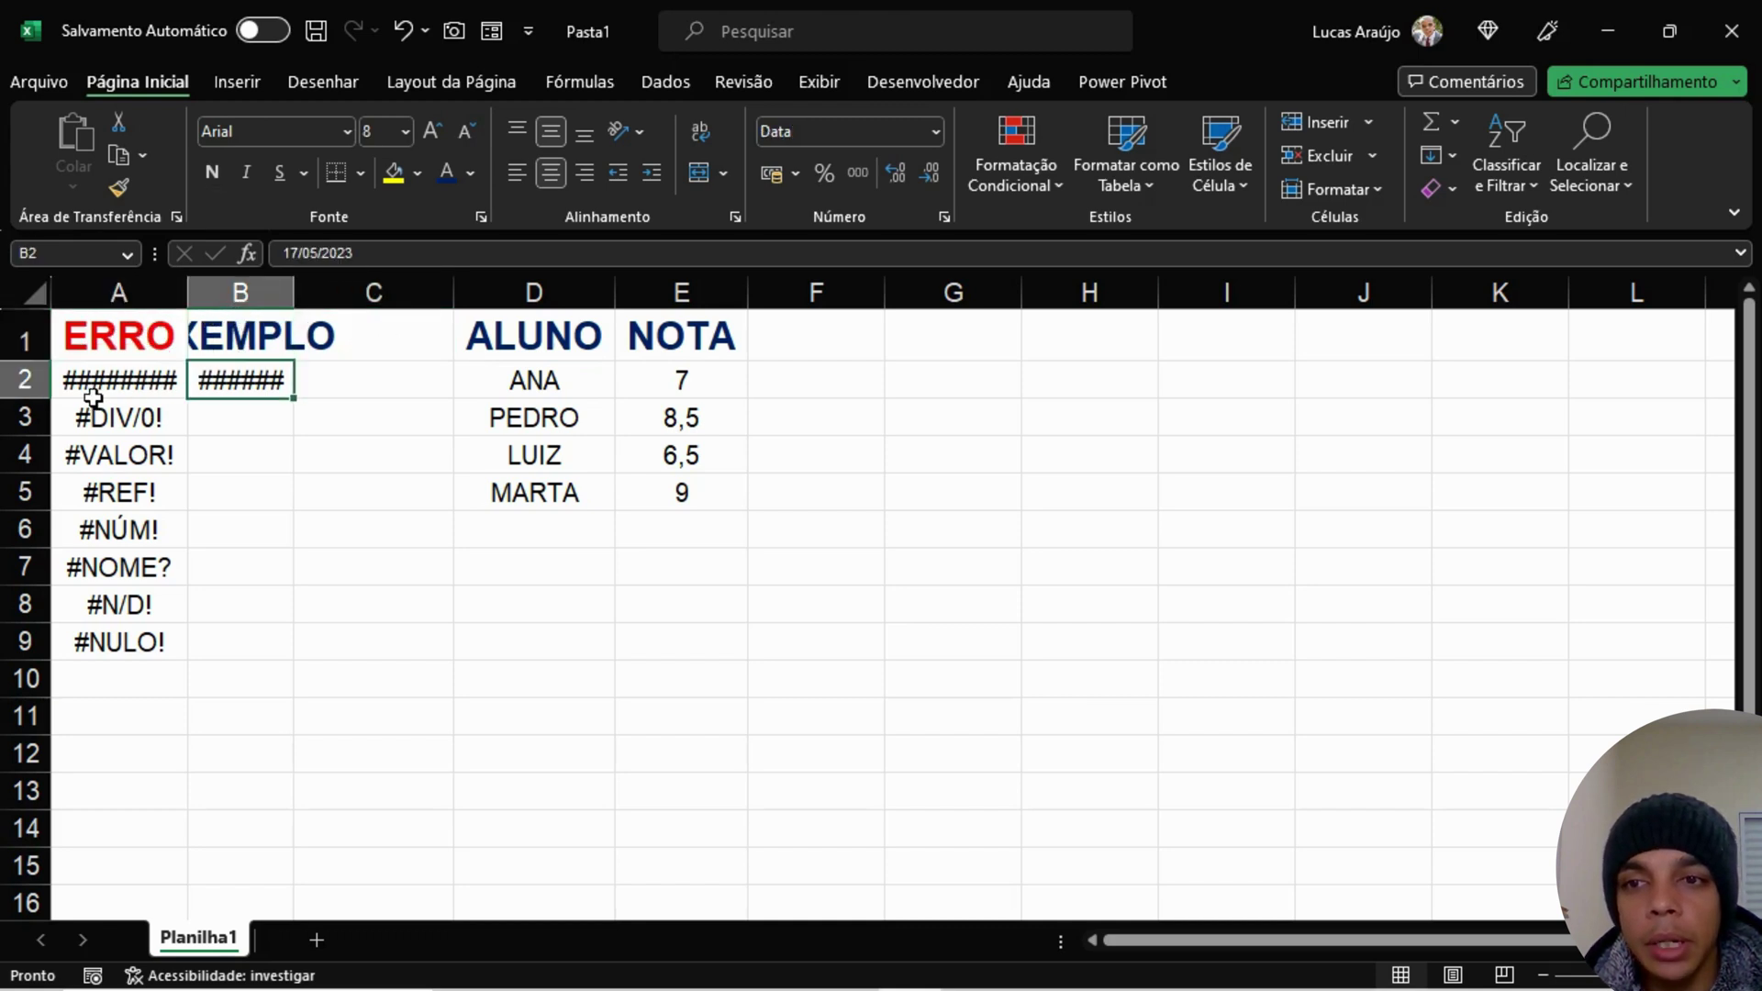
click(419, 254)
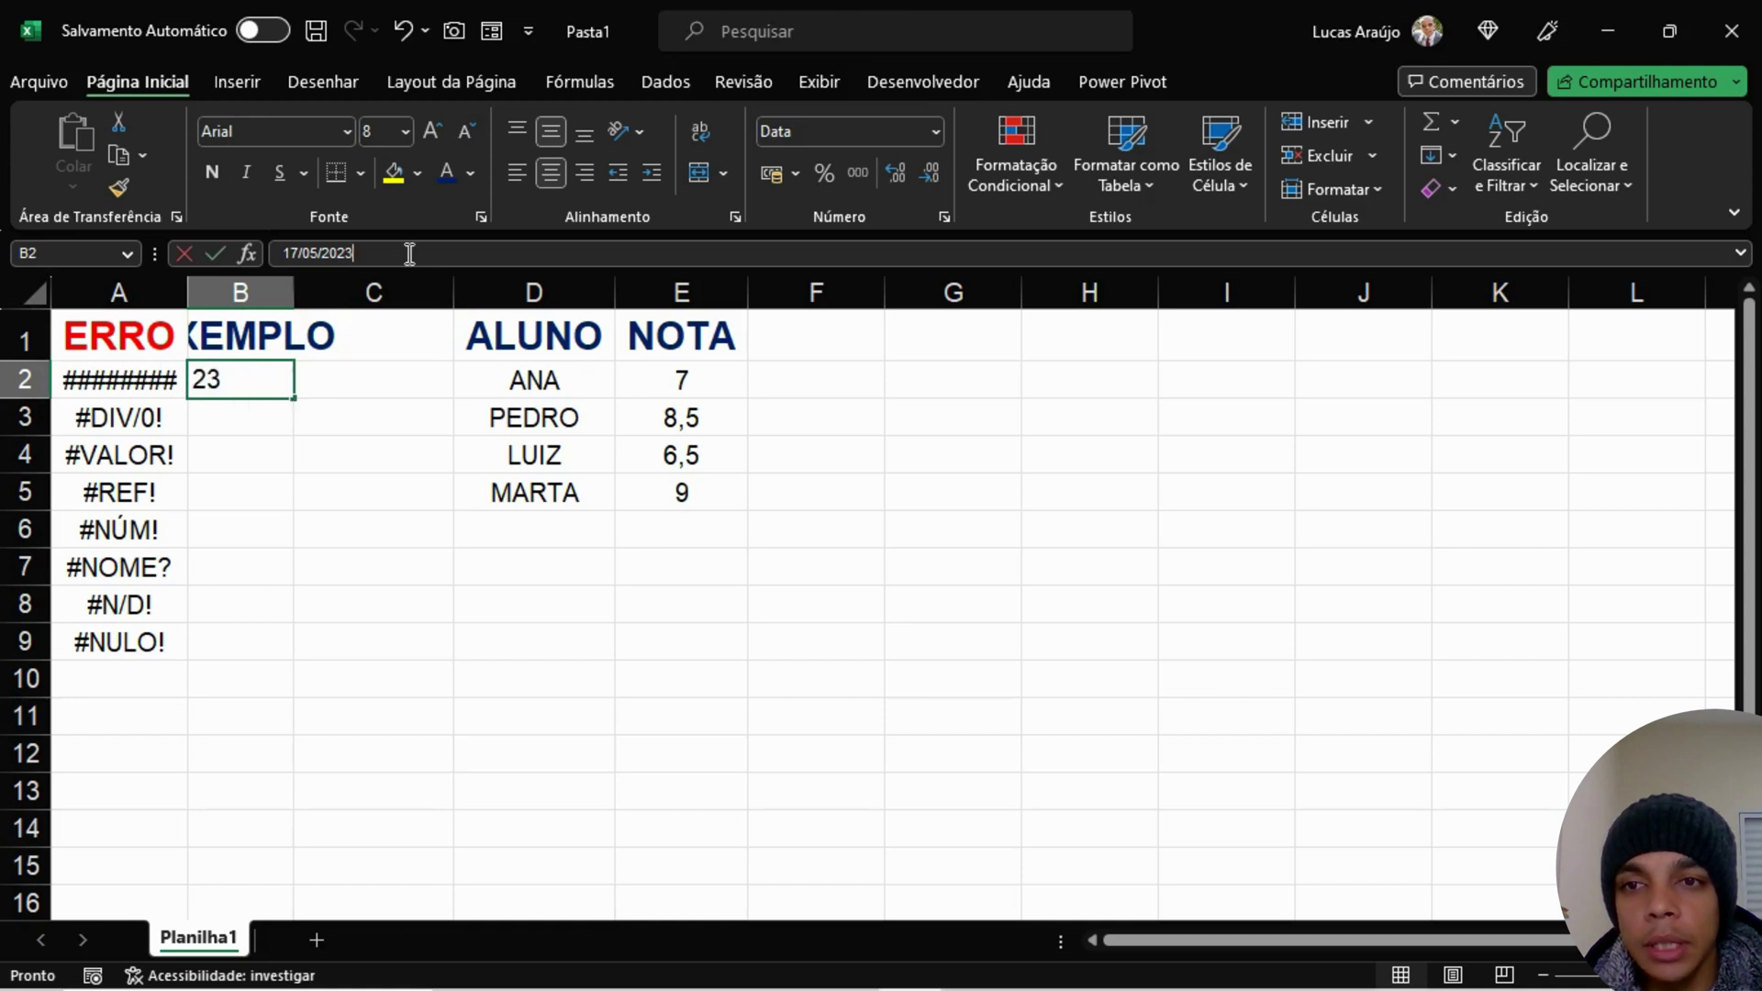
double_click(312, 254)
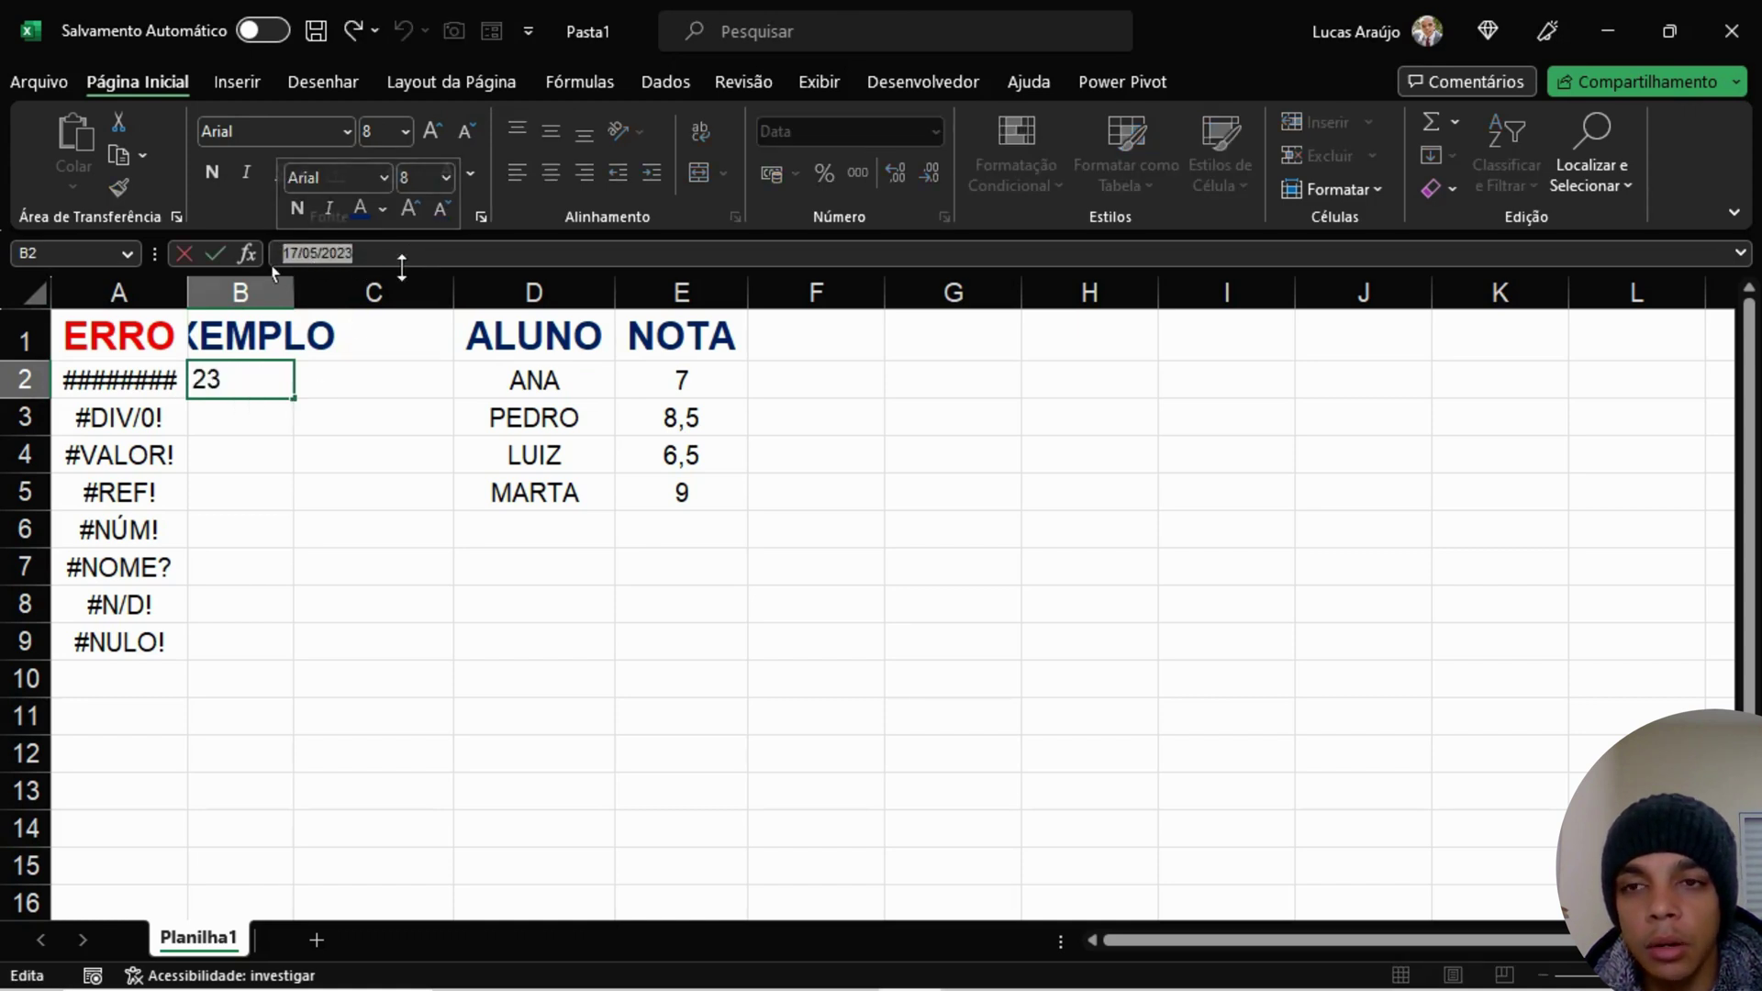
key(Return)
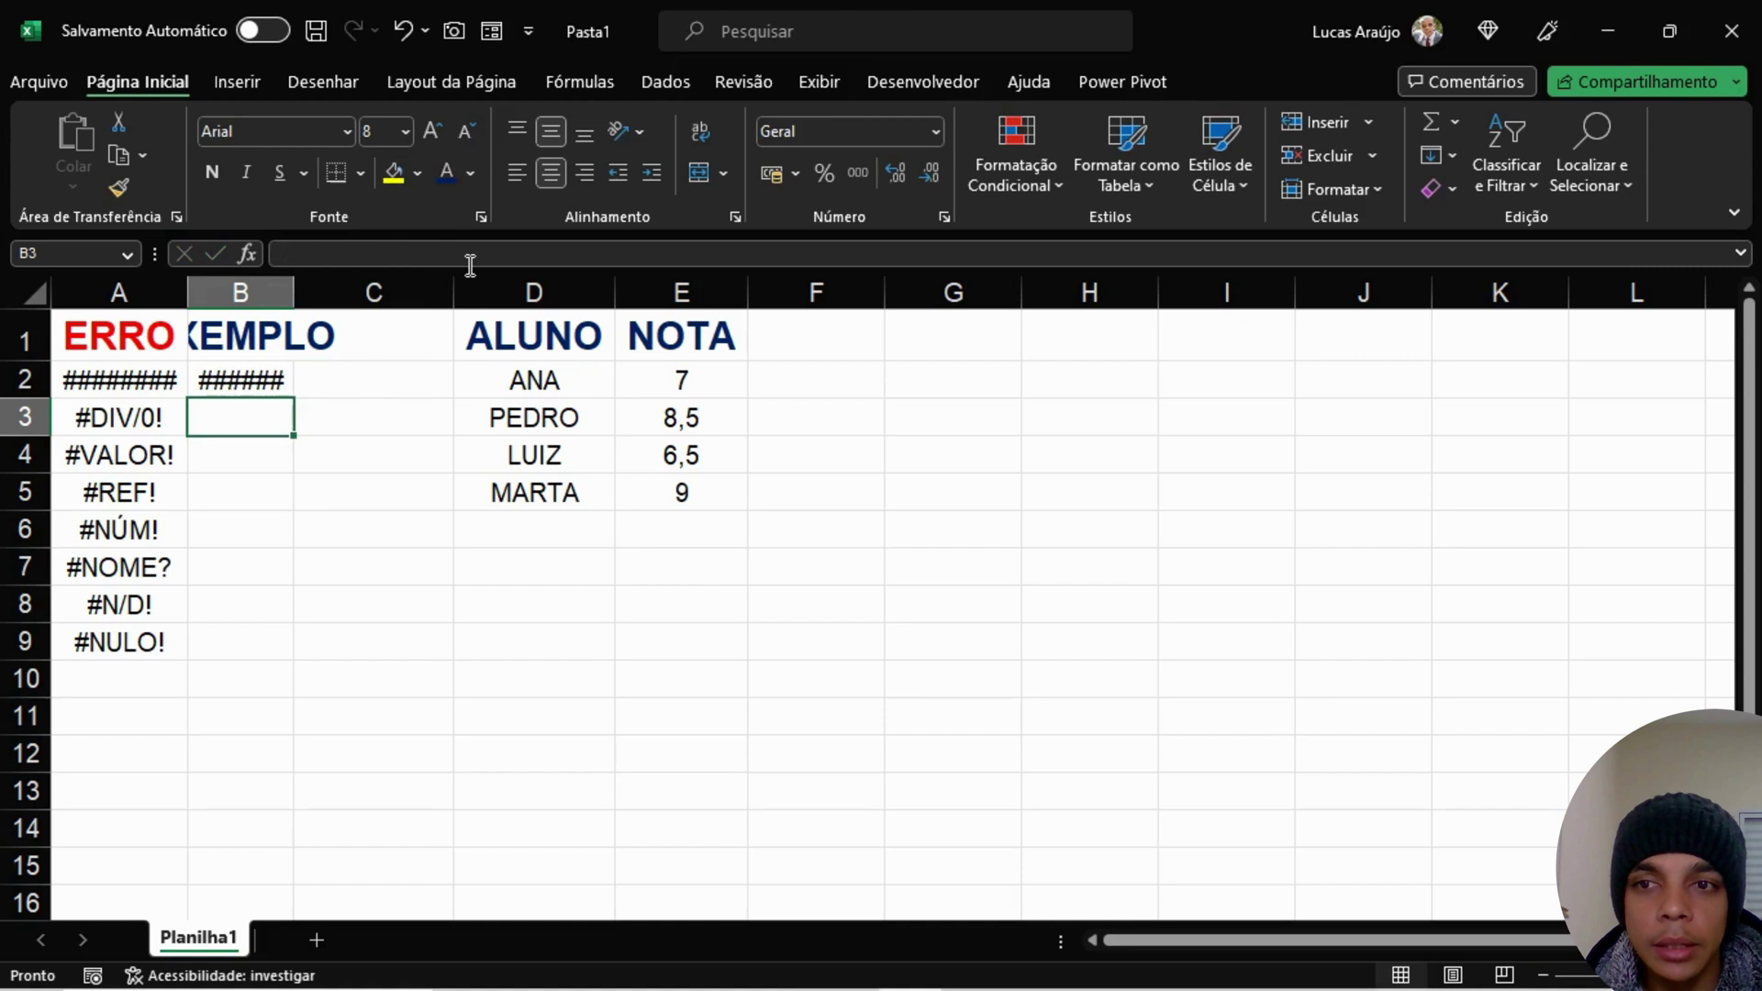
click(261, 386)
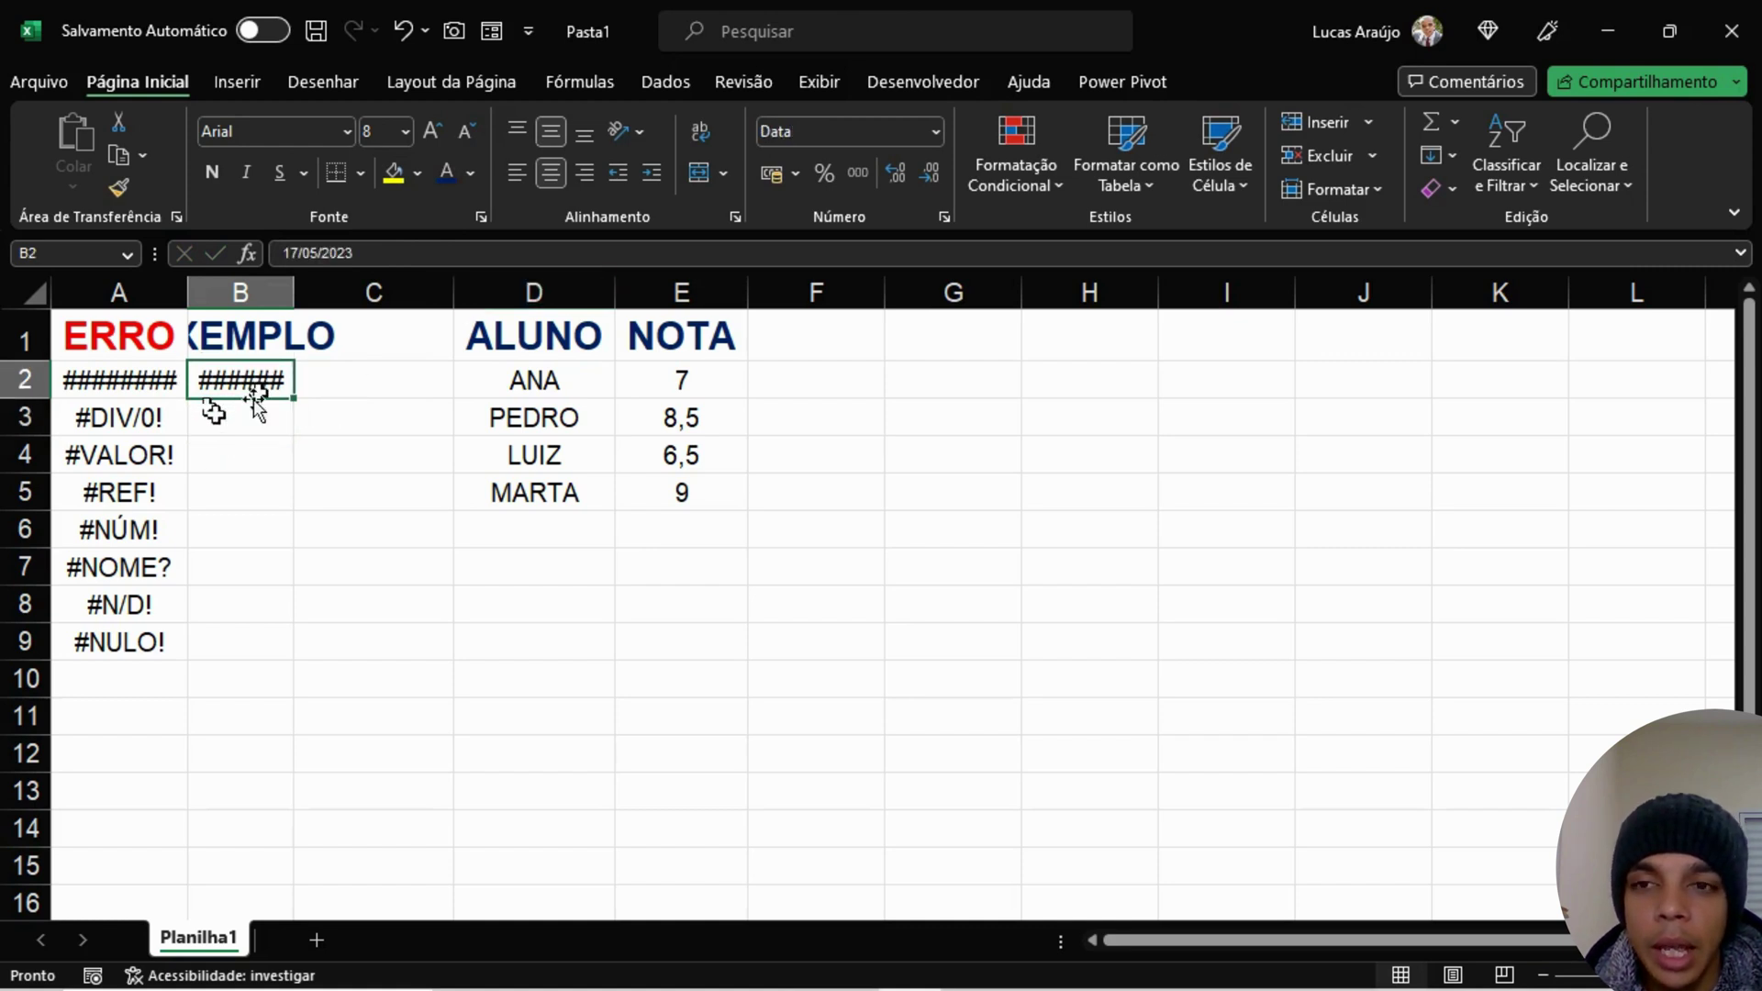
Step: Auto-fit column B to its contents, narrow it once more, and auto-fit it again
click(330, 427)
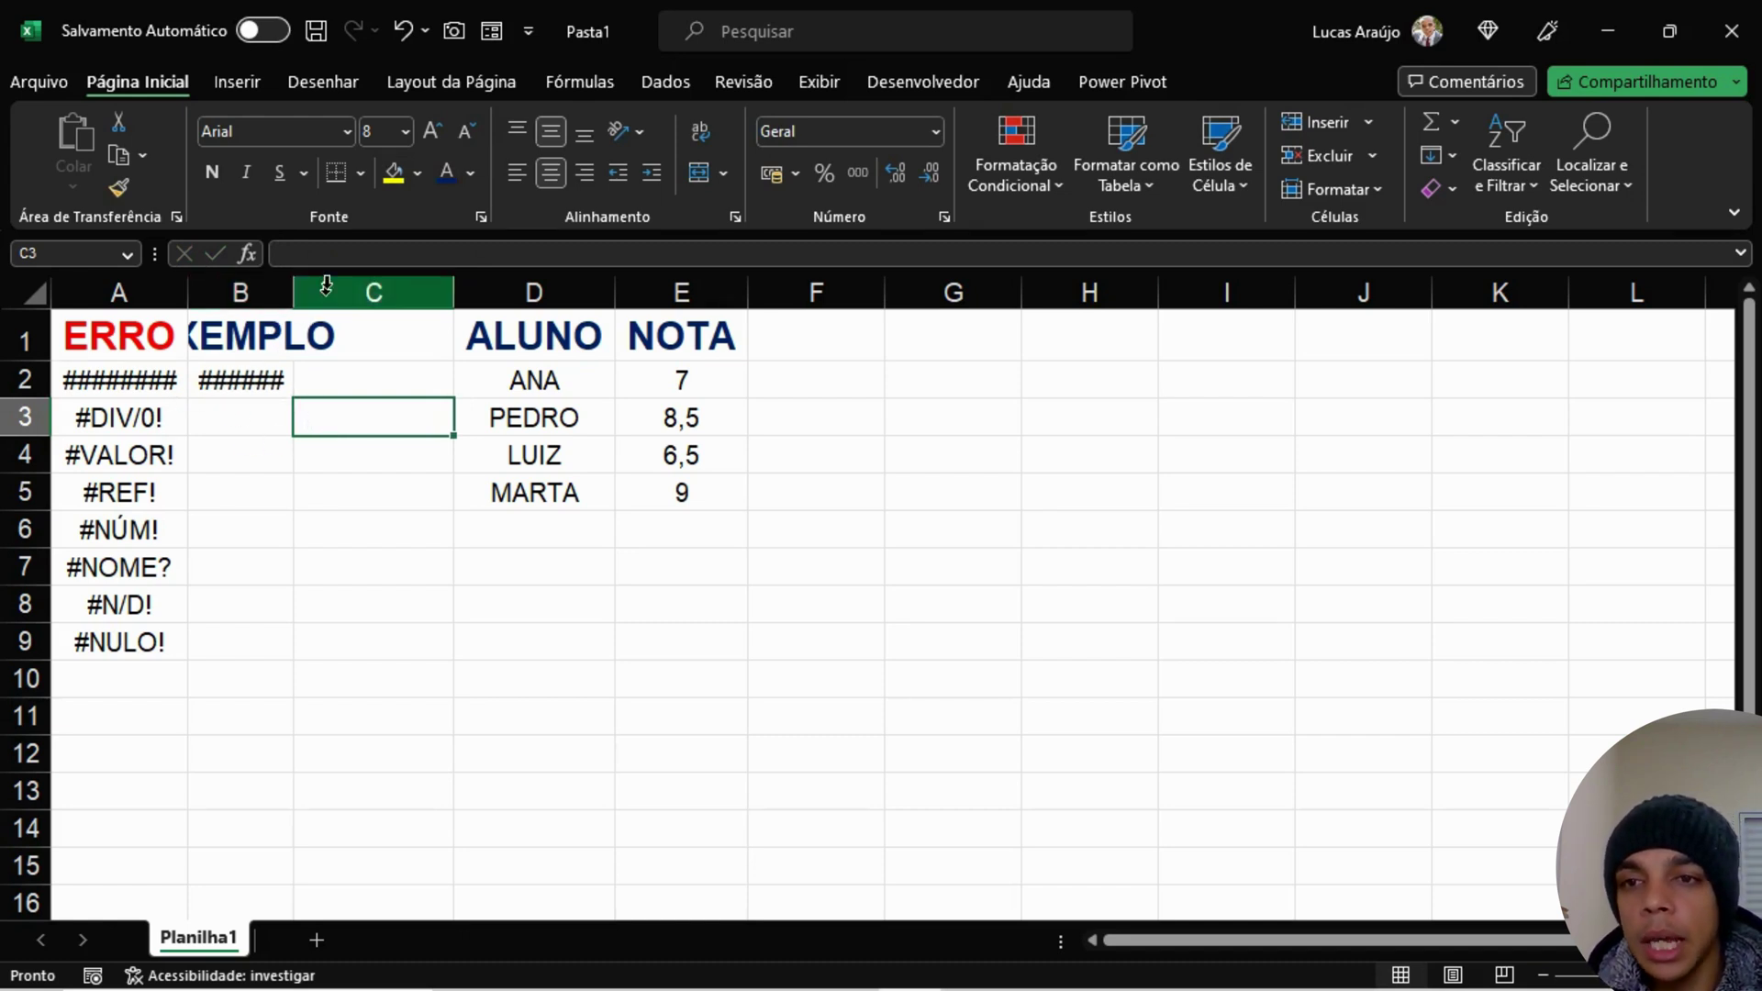
click(288, 286)
double_click(294, 286)
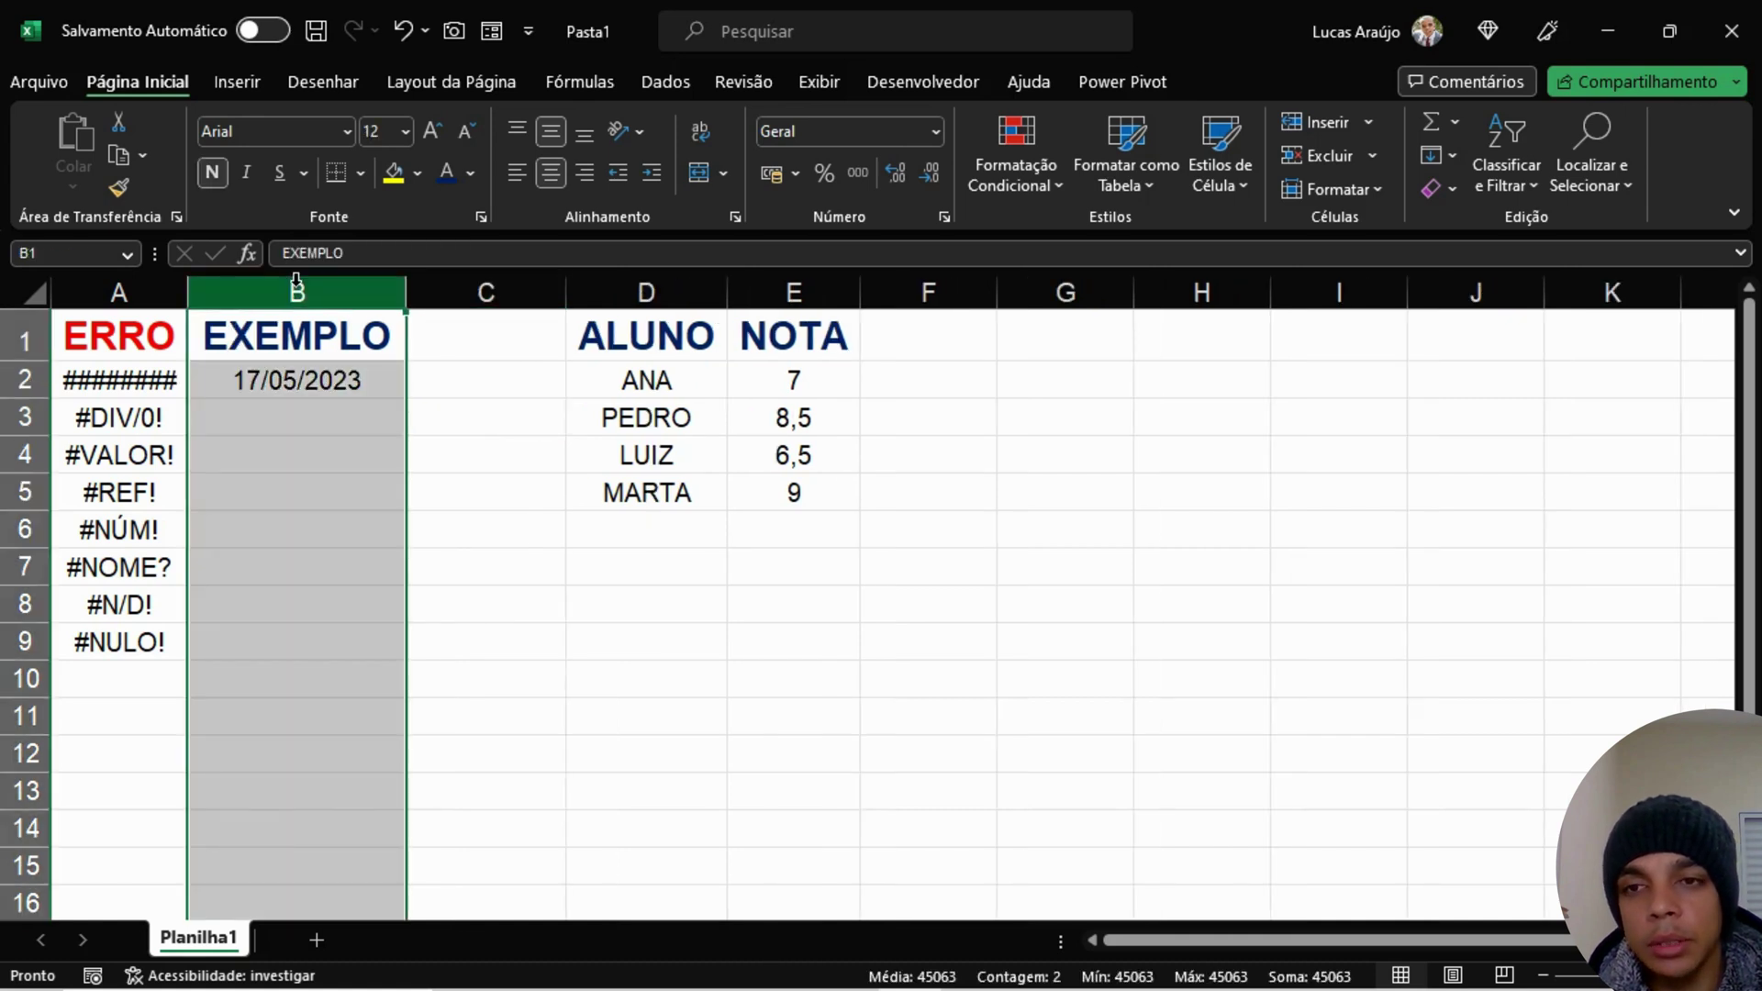
drag(406, 294, 282, 294)
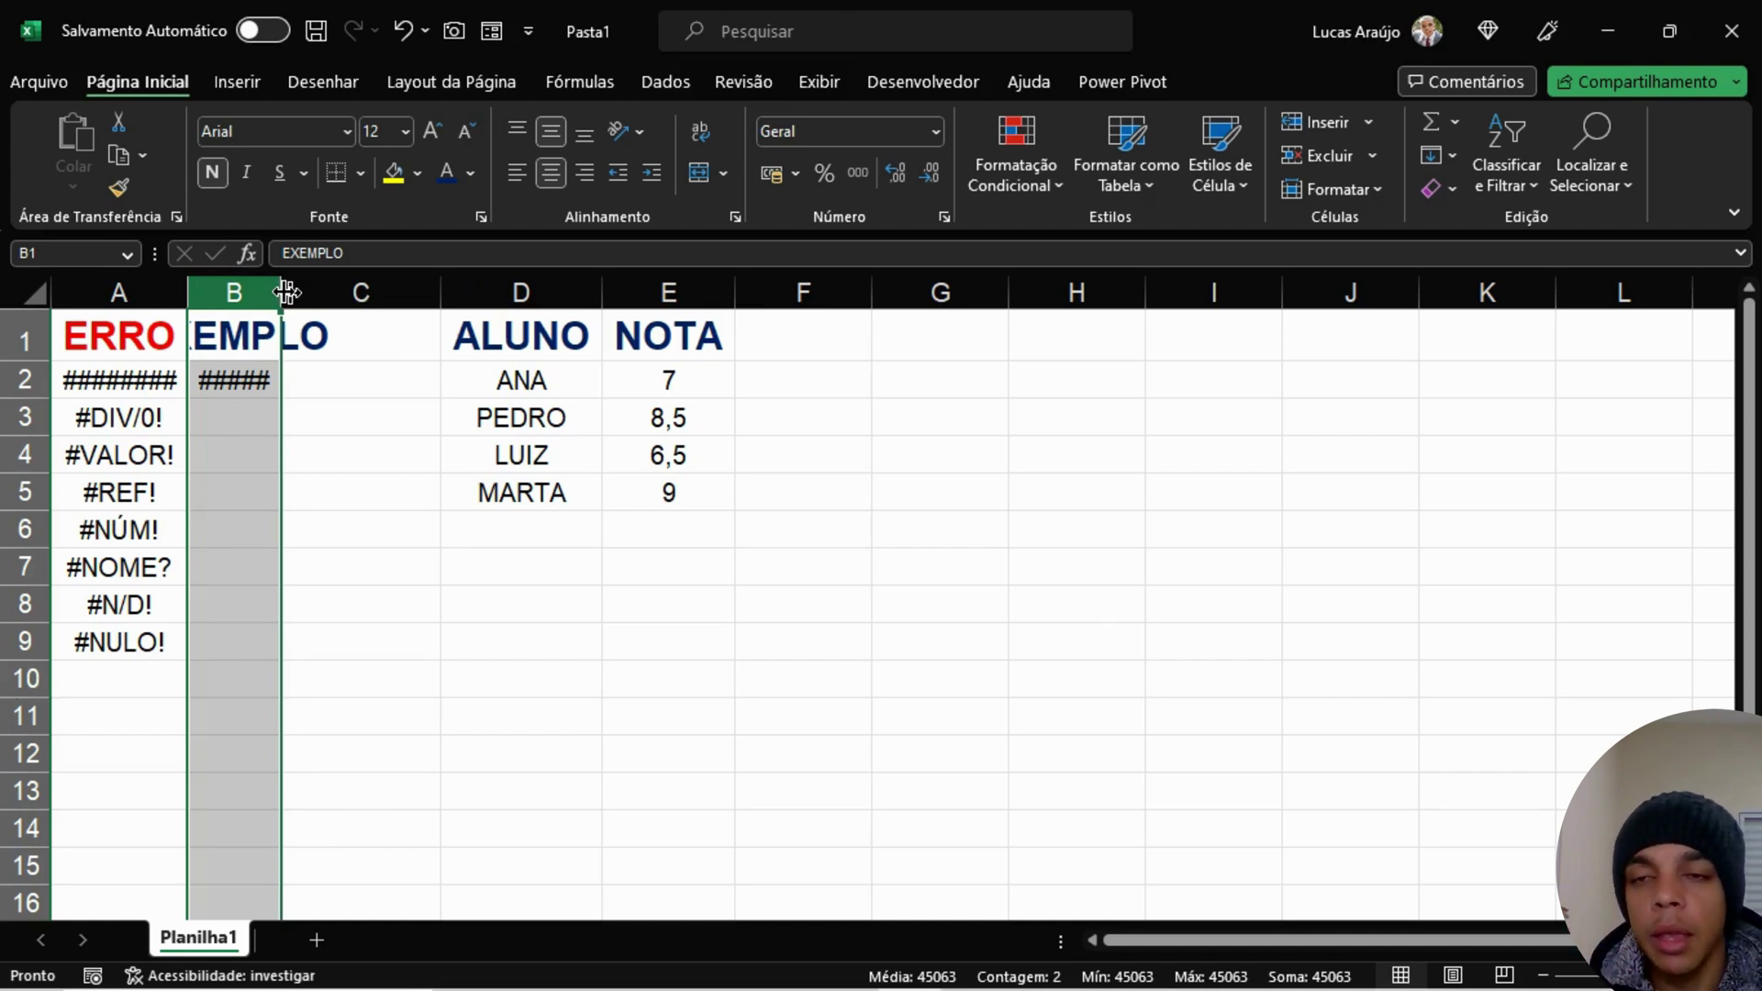
double_click(288, 292)
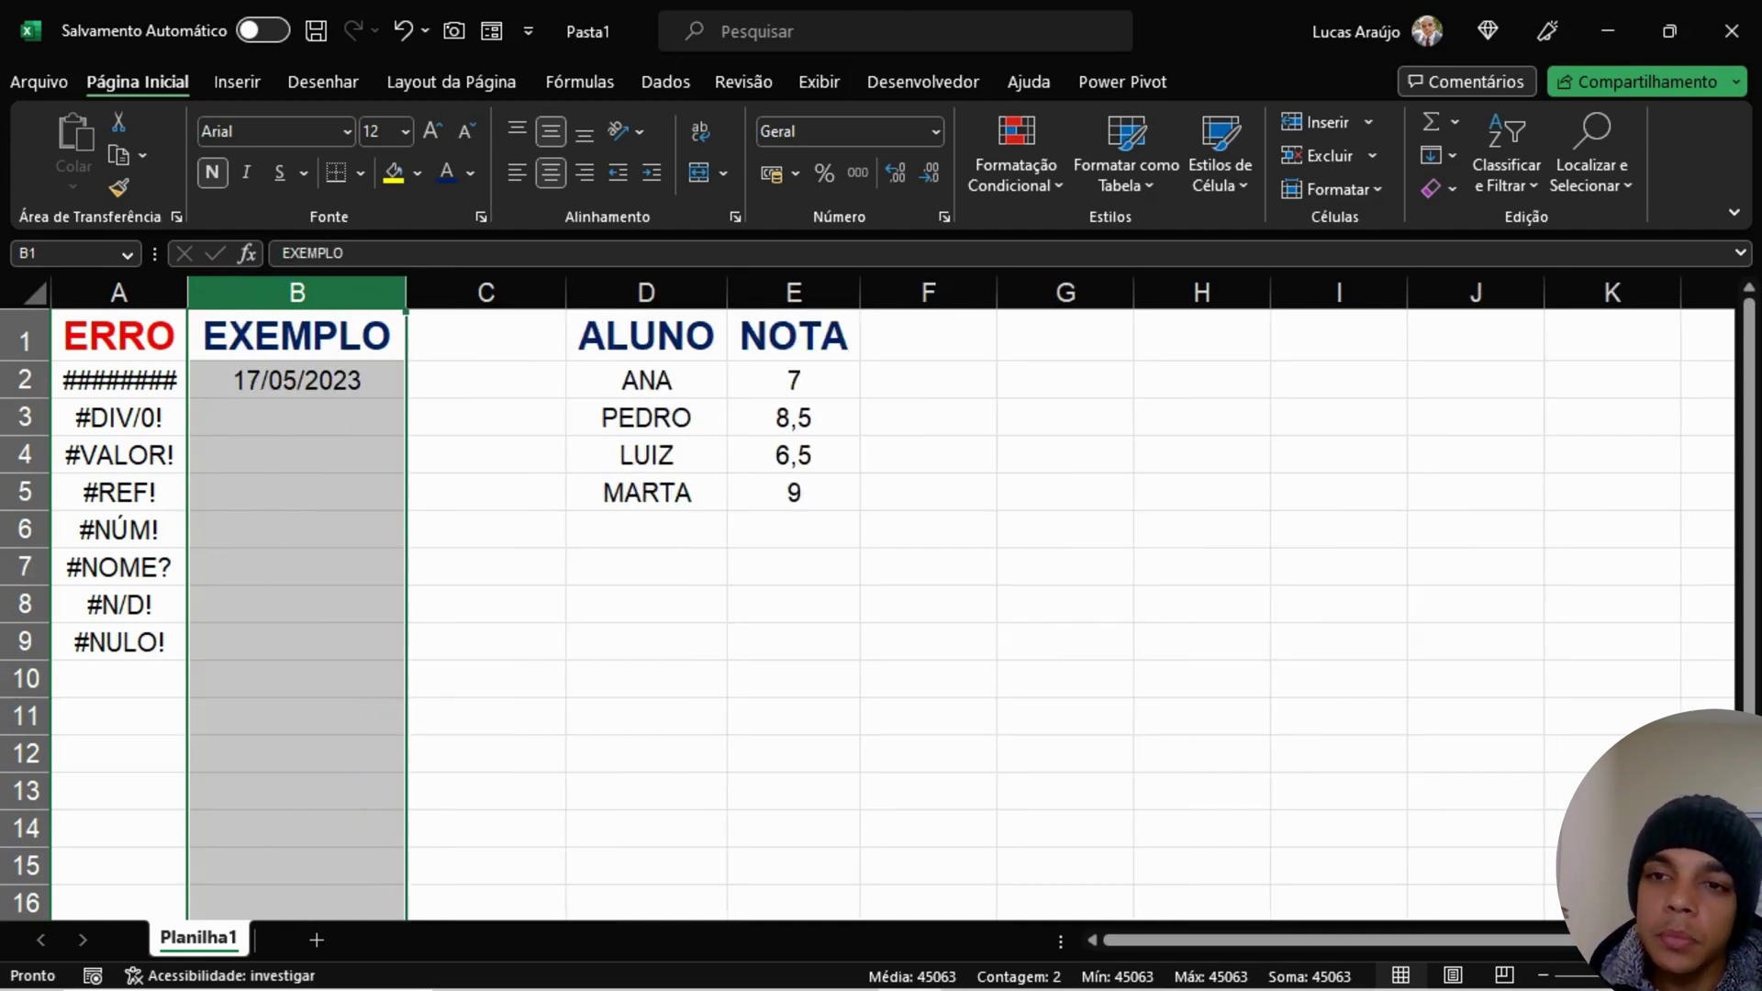
click(329, 390)
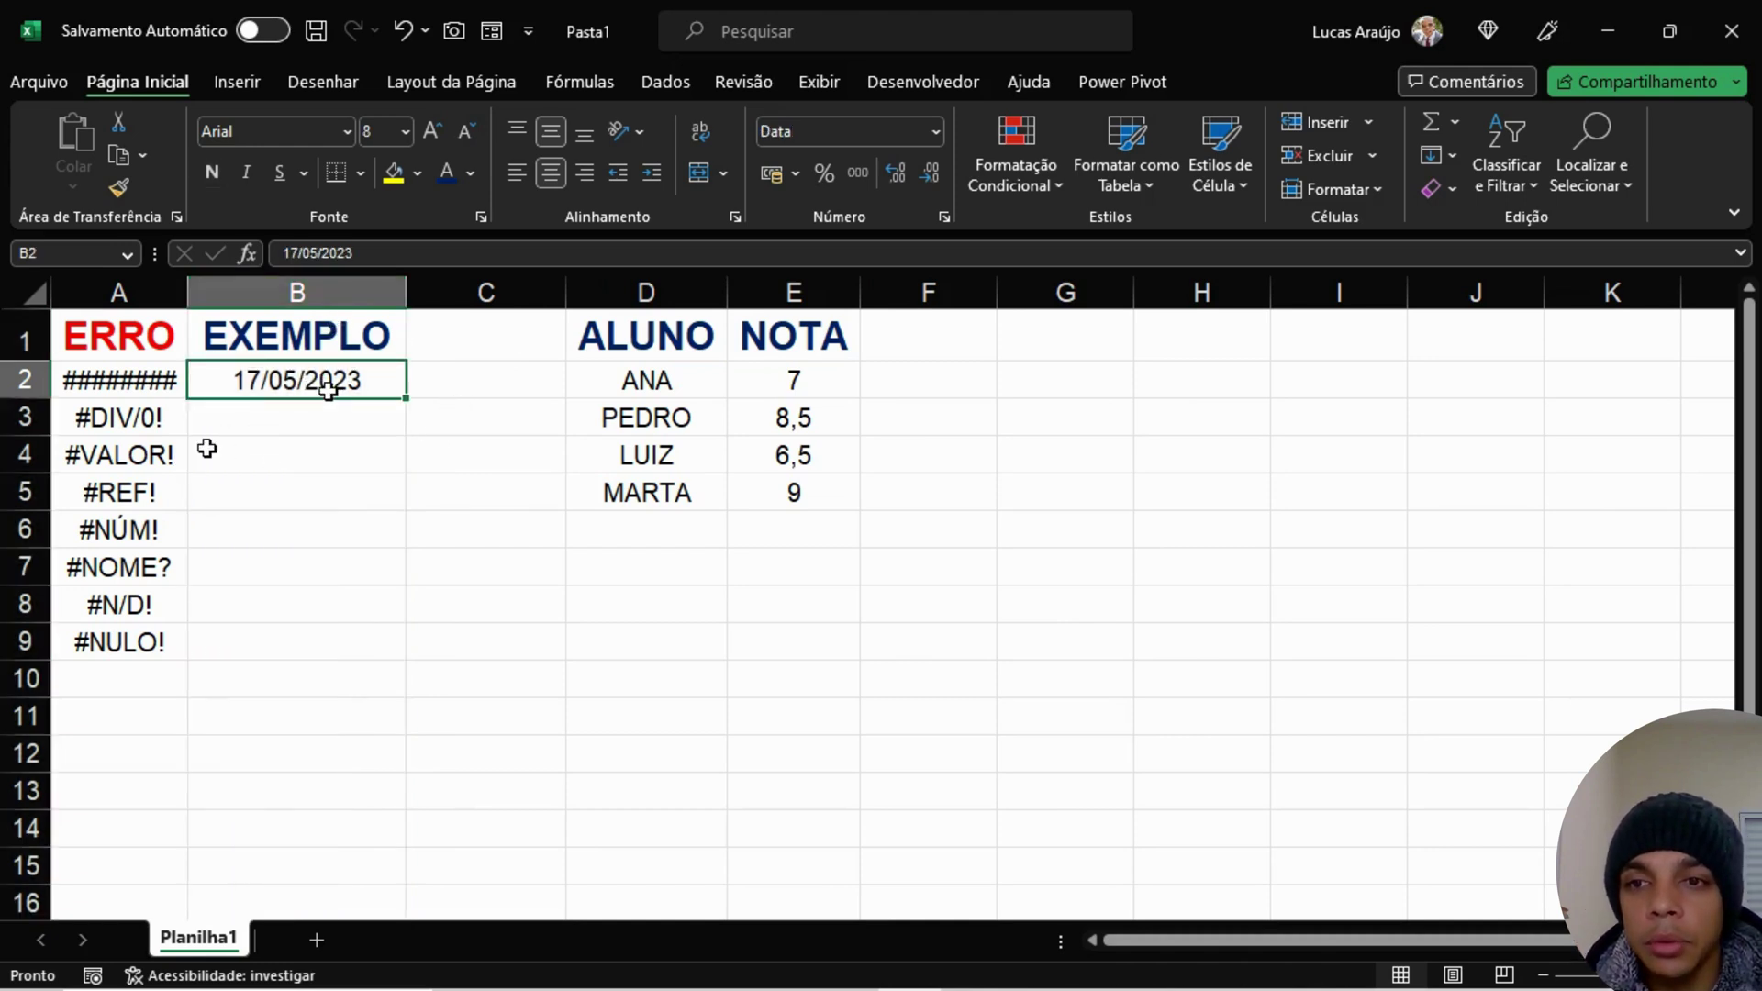
click(168, 388)
click(360, 384)
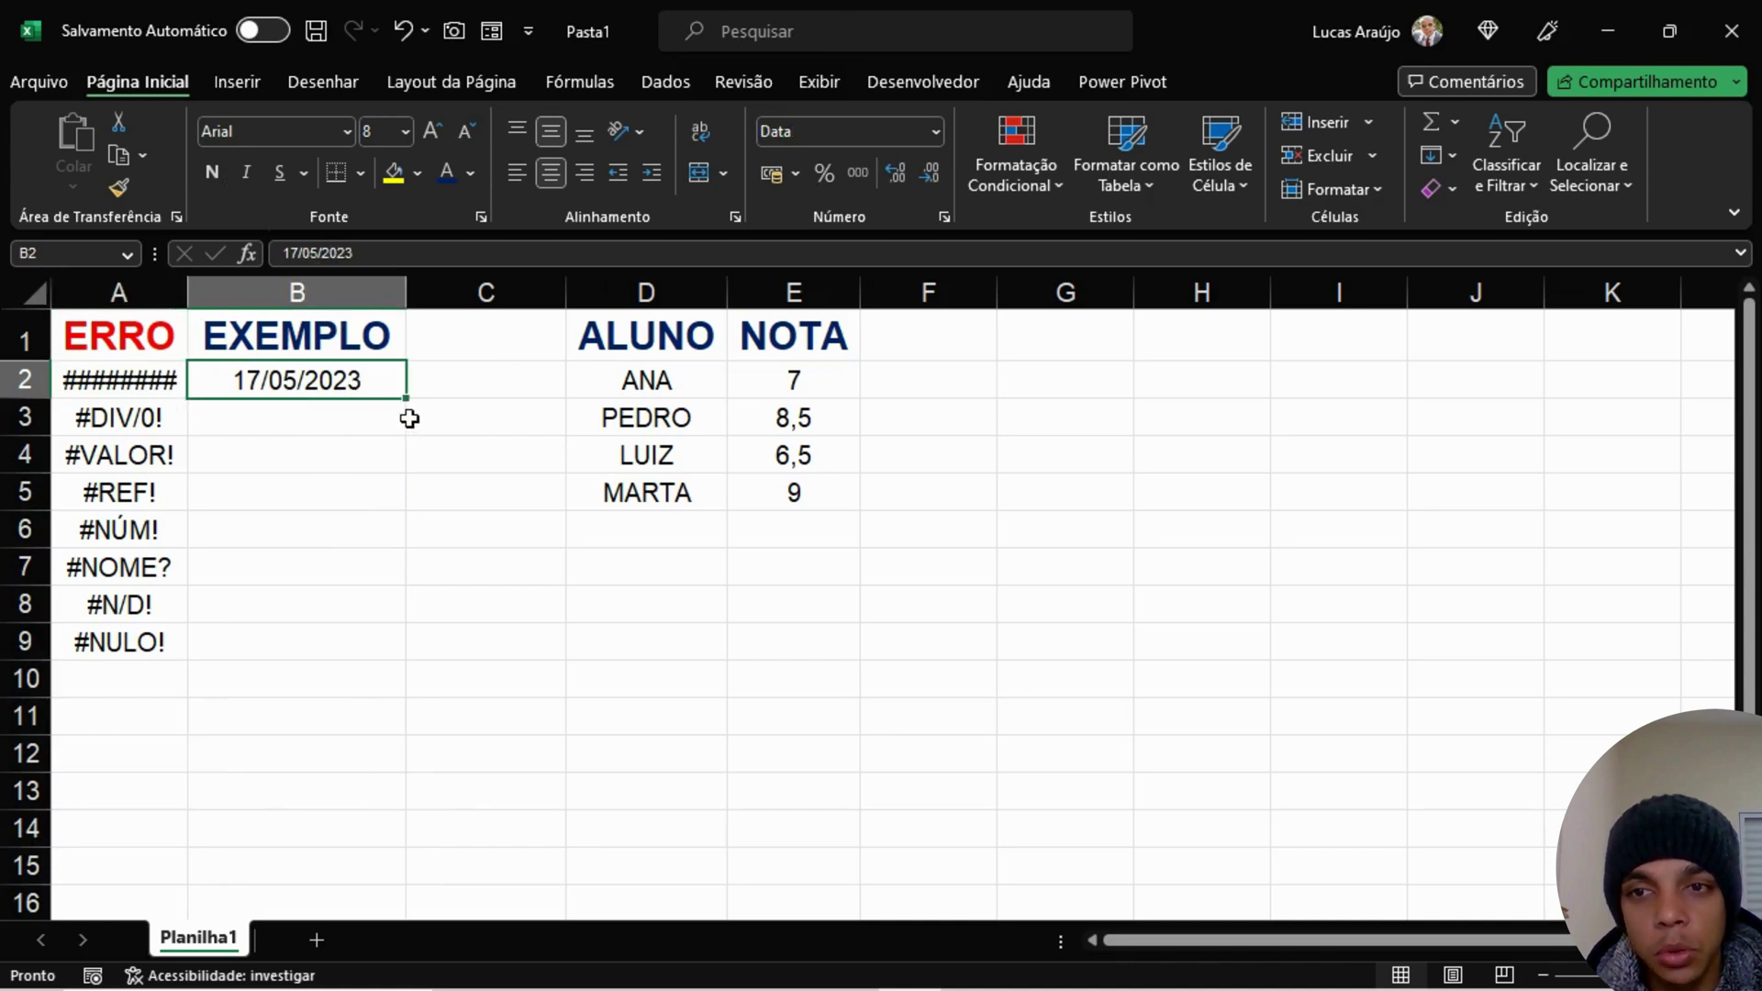
click(473, 387)
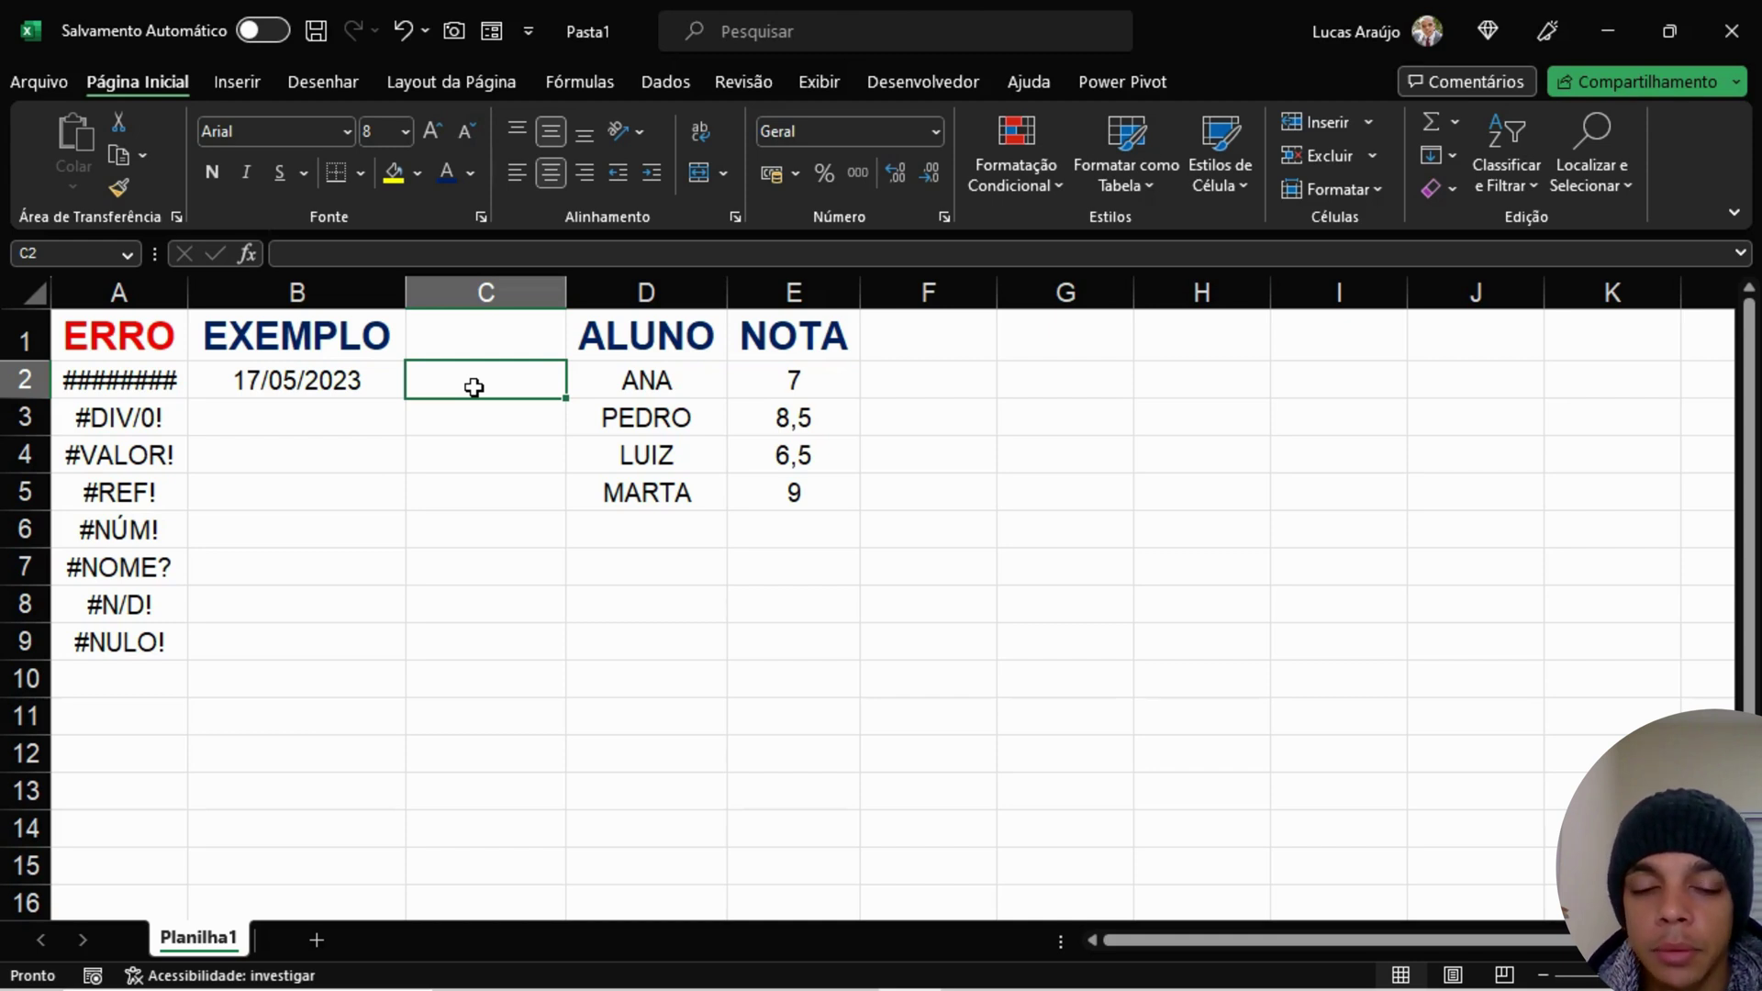
Step: Change the number format of the date in B2 to General (Geral)
key(Left)
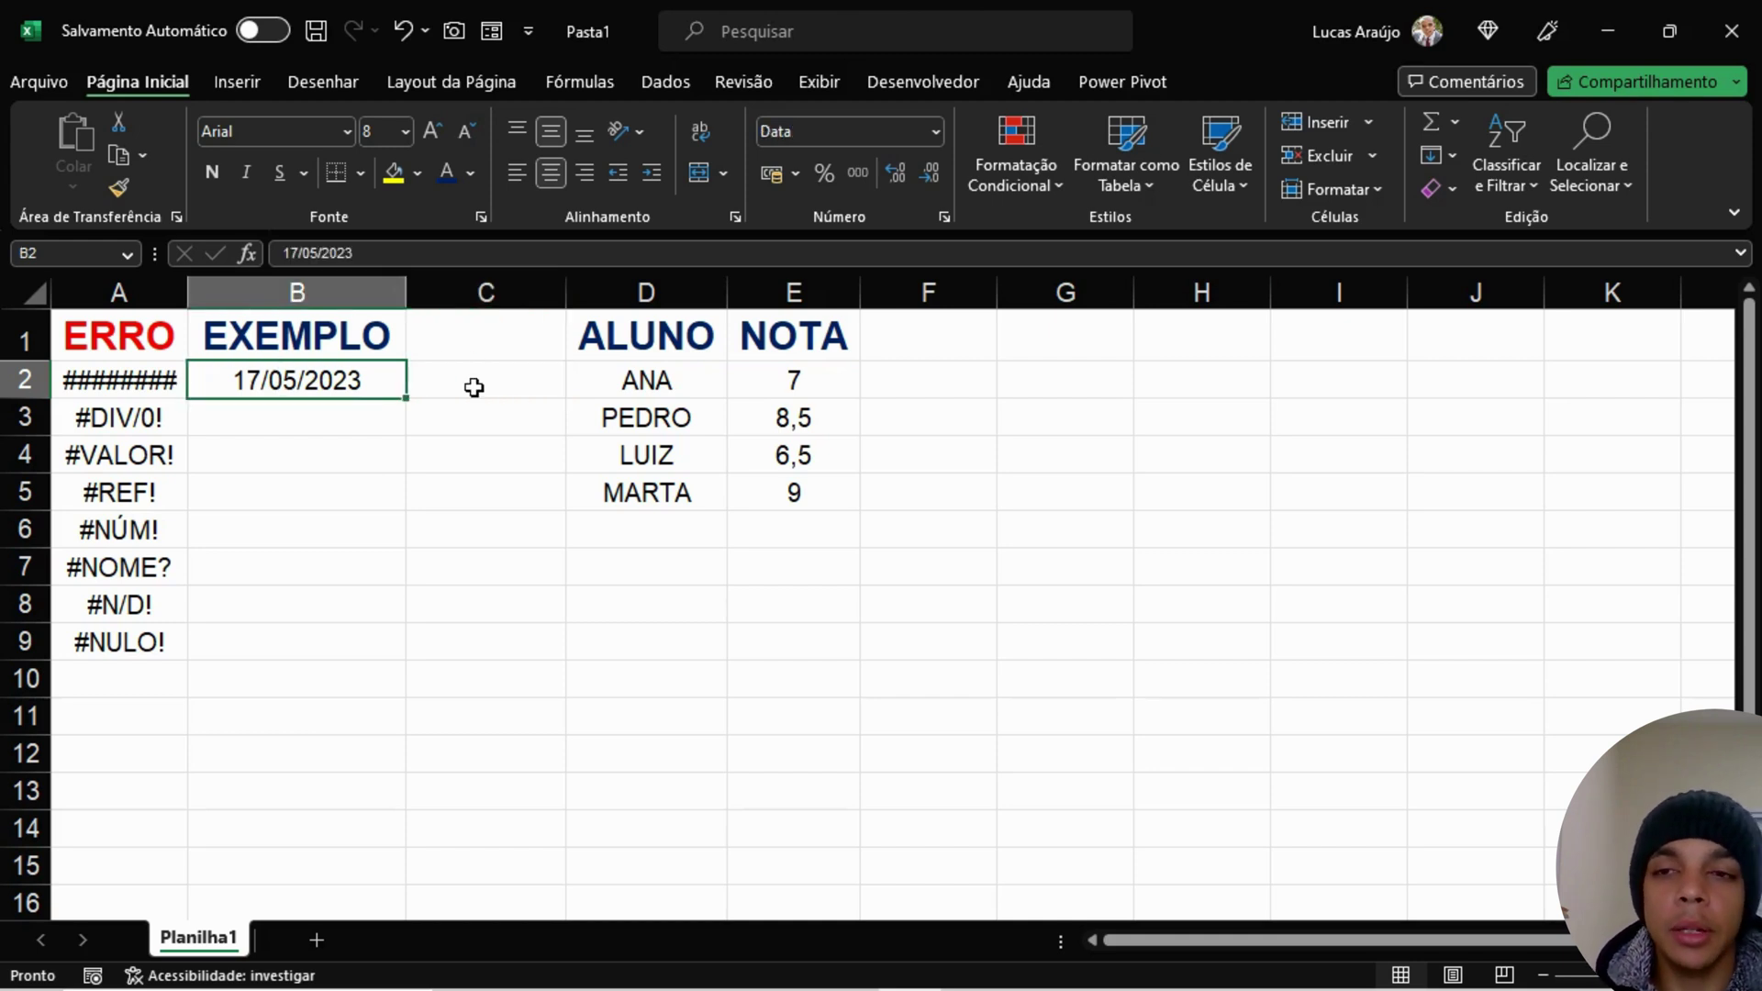
click(934, 132)
click(889, 186)
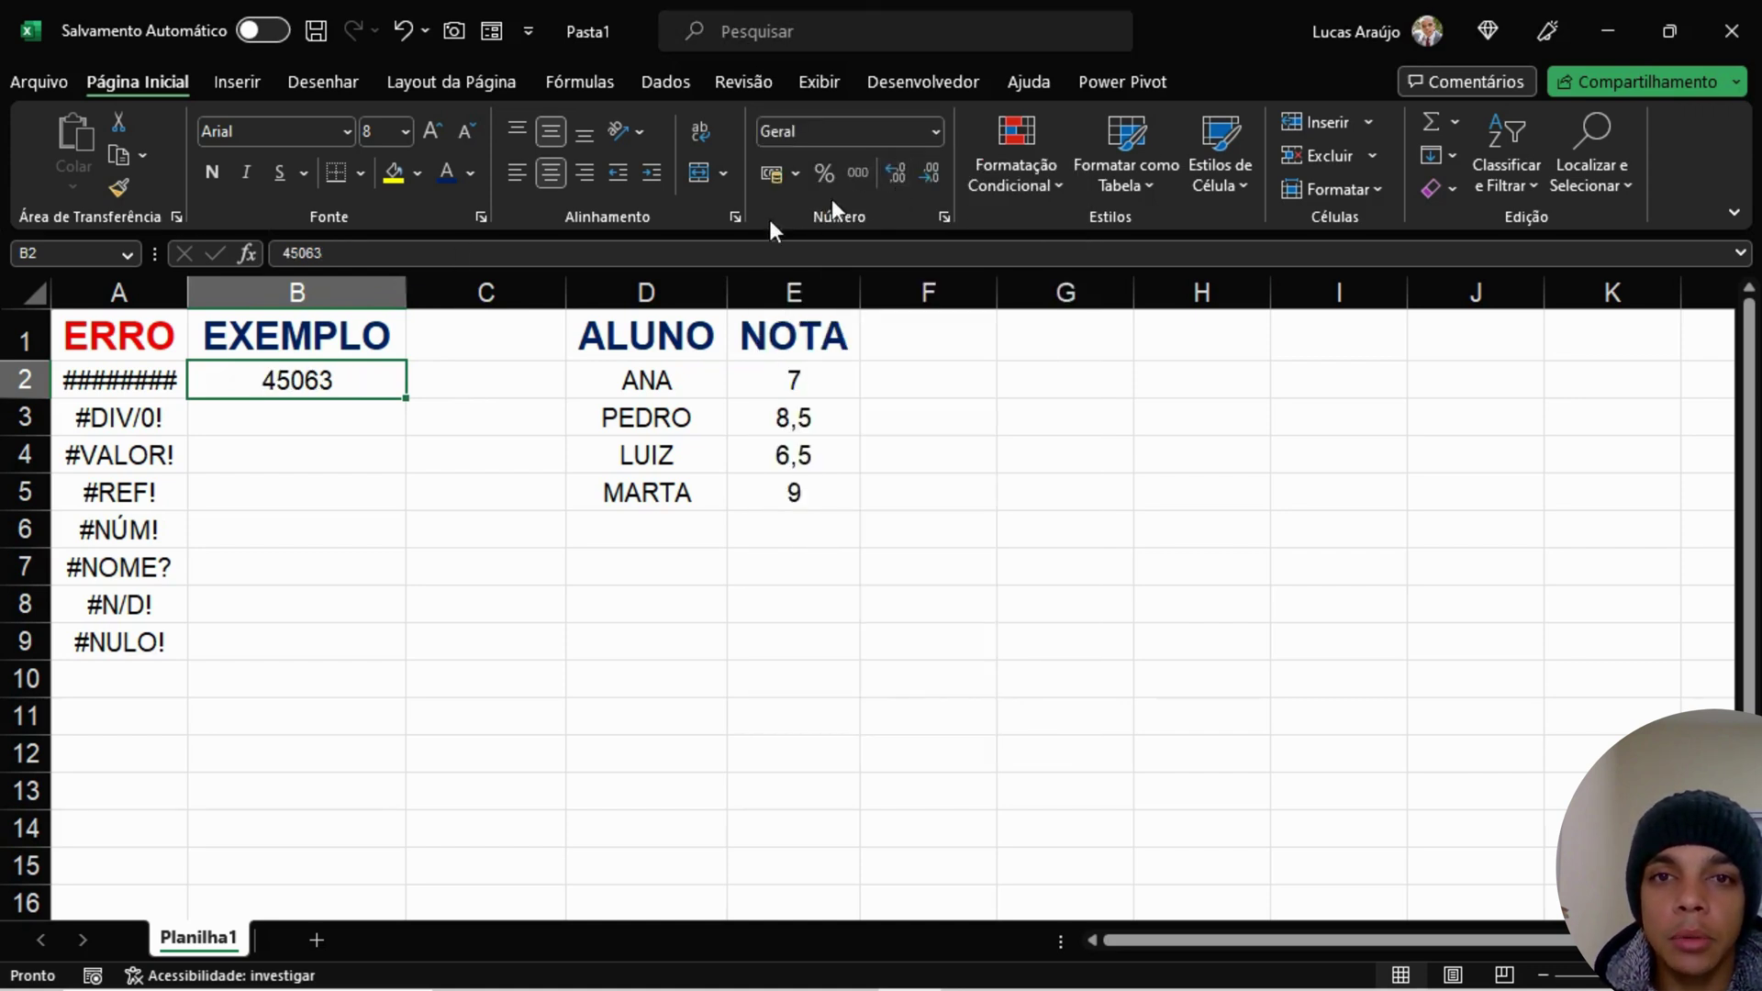
Step: Make the value in B2 negative by placing a minus sign before it, giving -45063
click(456, 450)
click(352, 382)
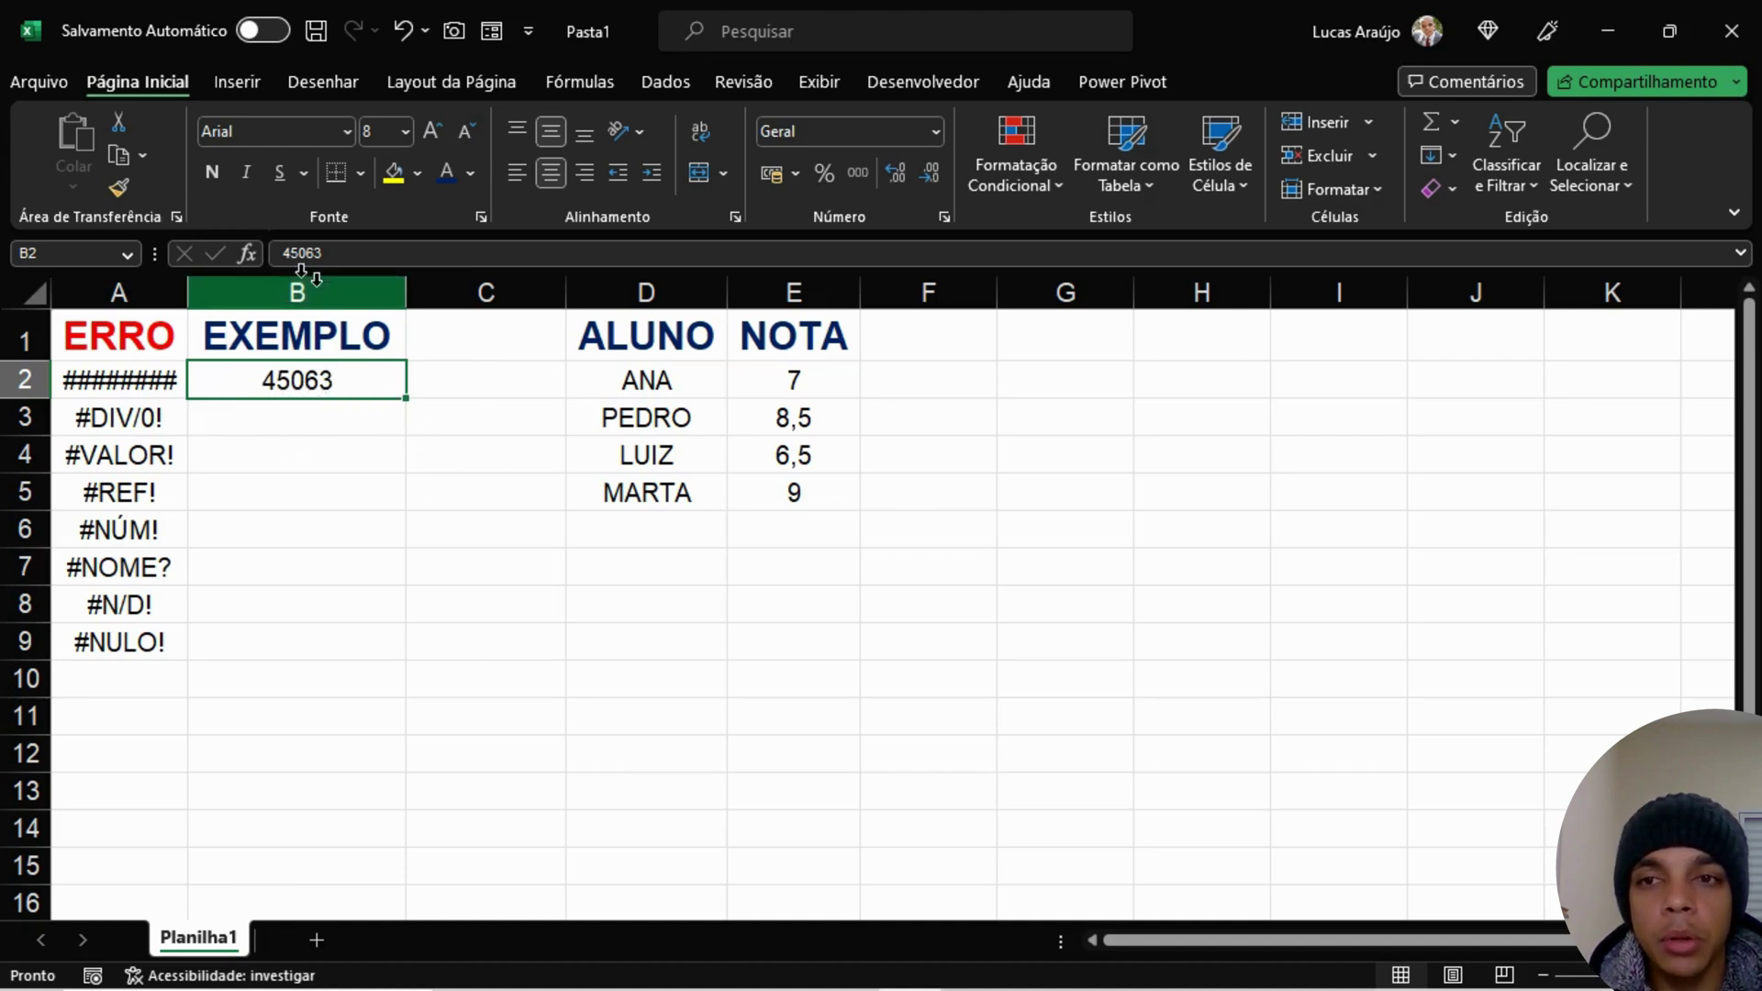
click(286, 253)
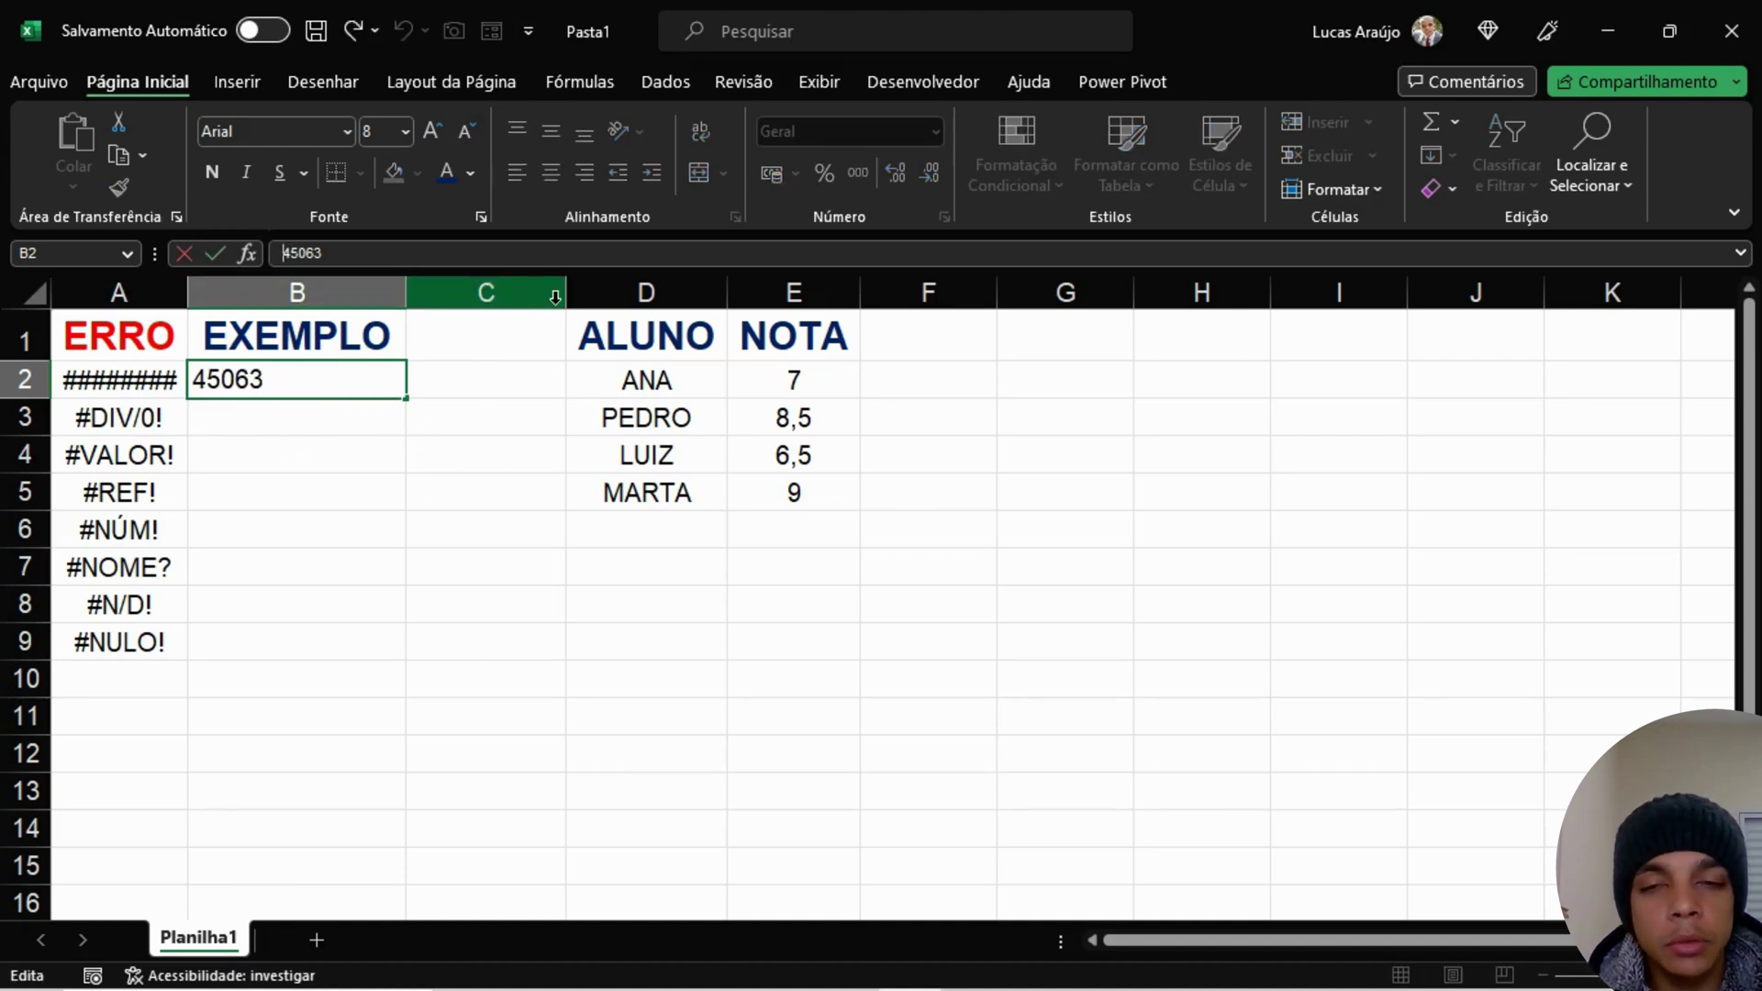
text(-)
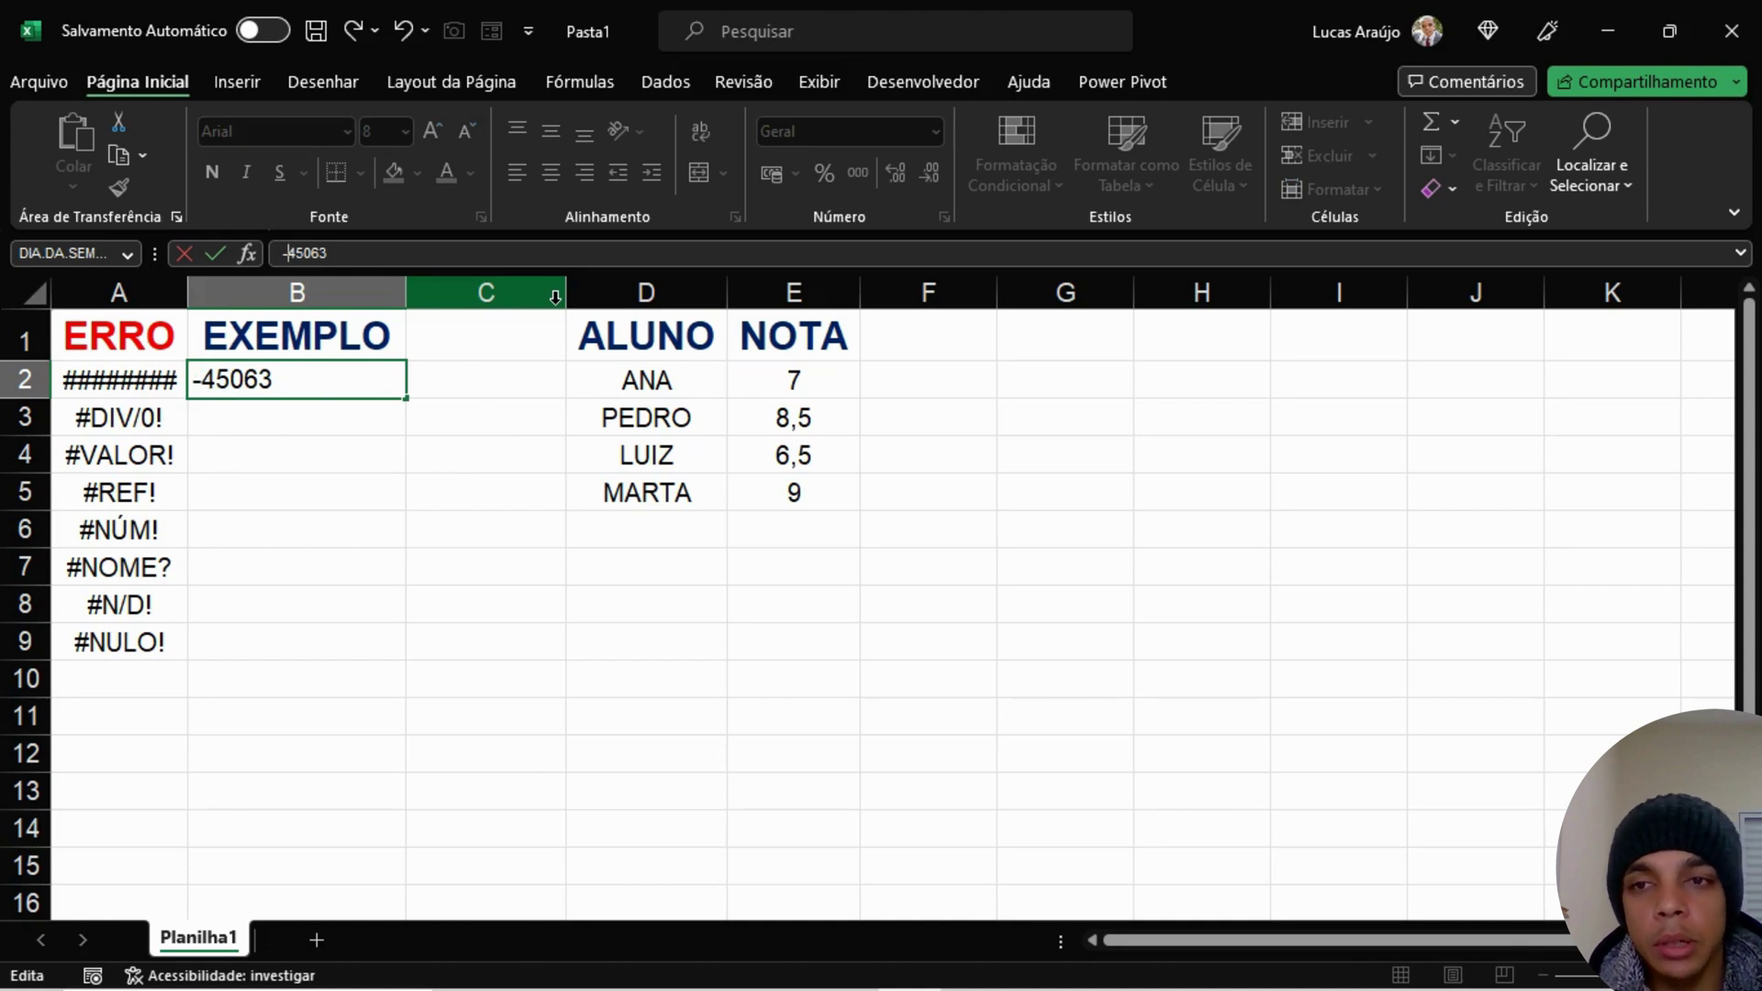
key(Return)
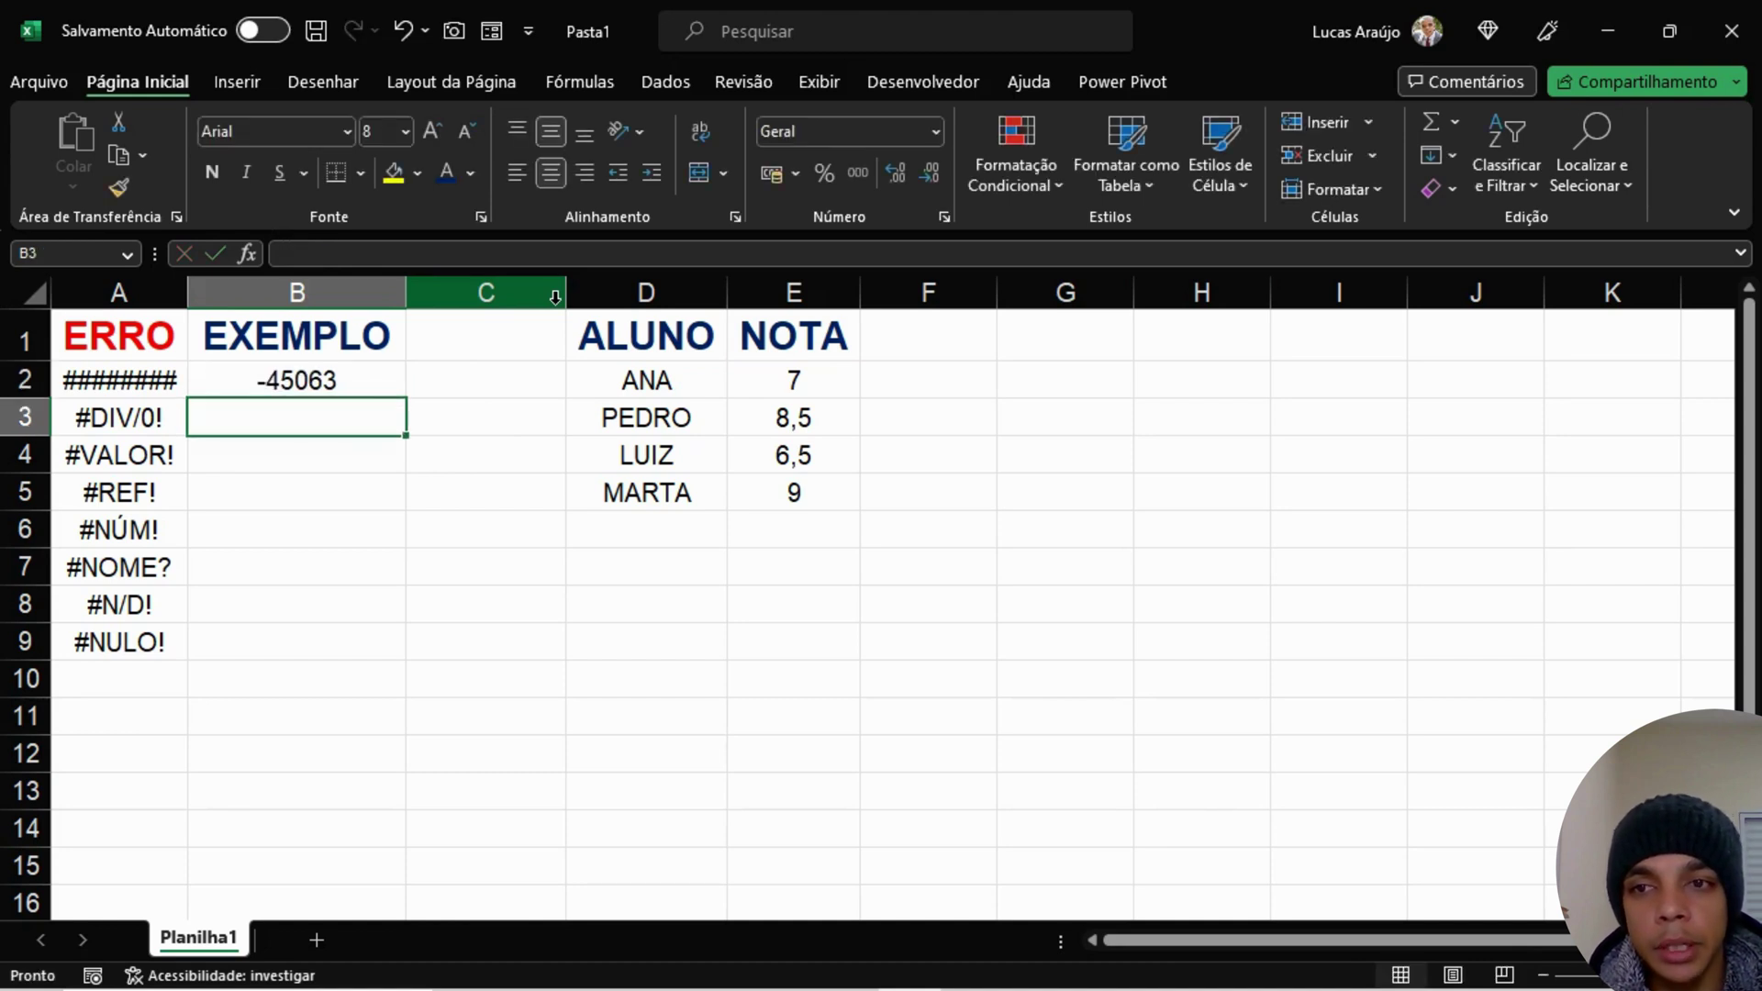
Step: Change the number format of B2 to Short Date (Data Abreviada)
click(328, 390)
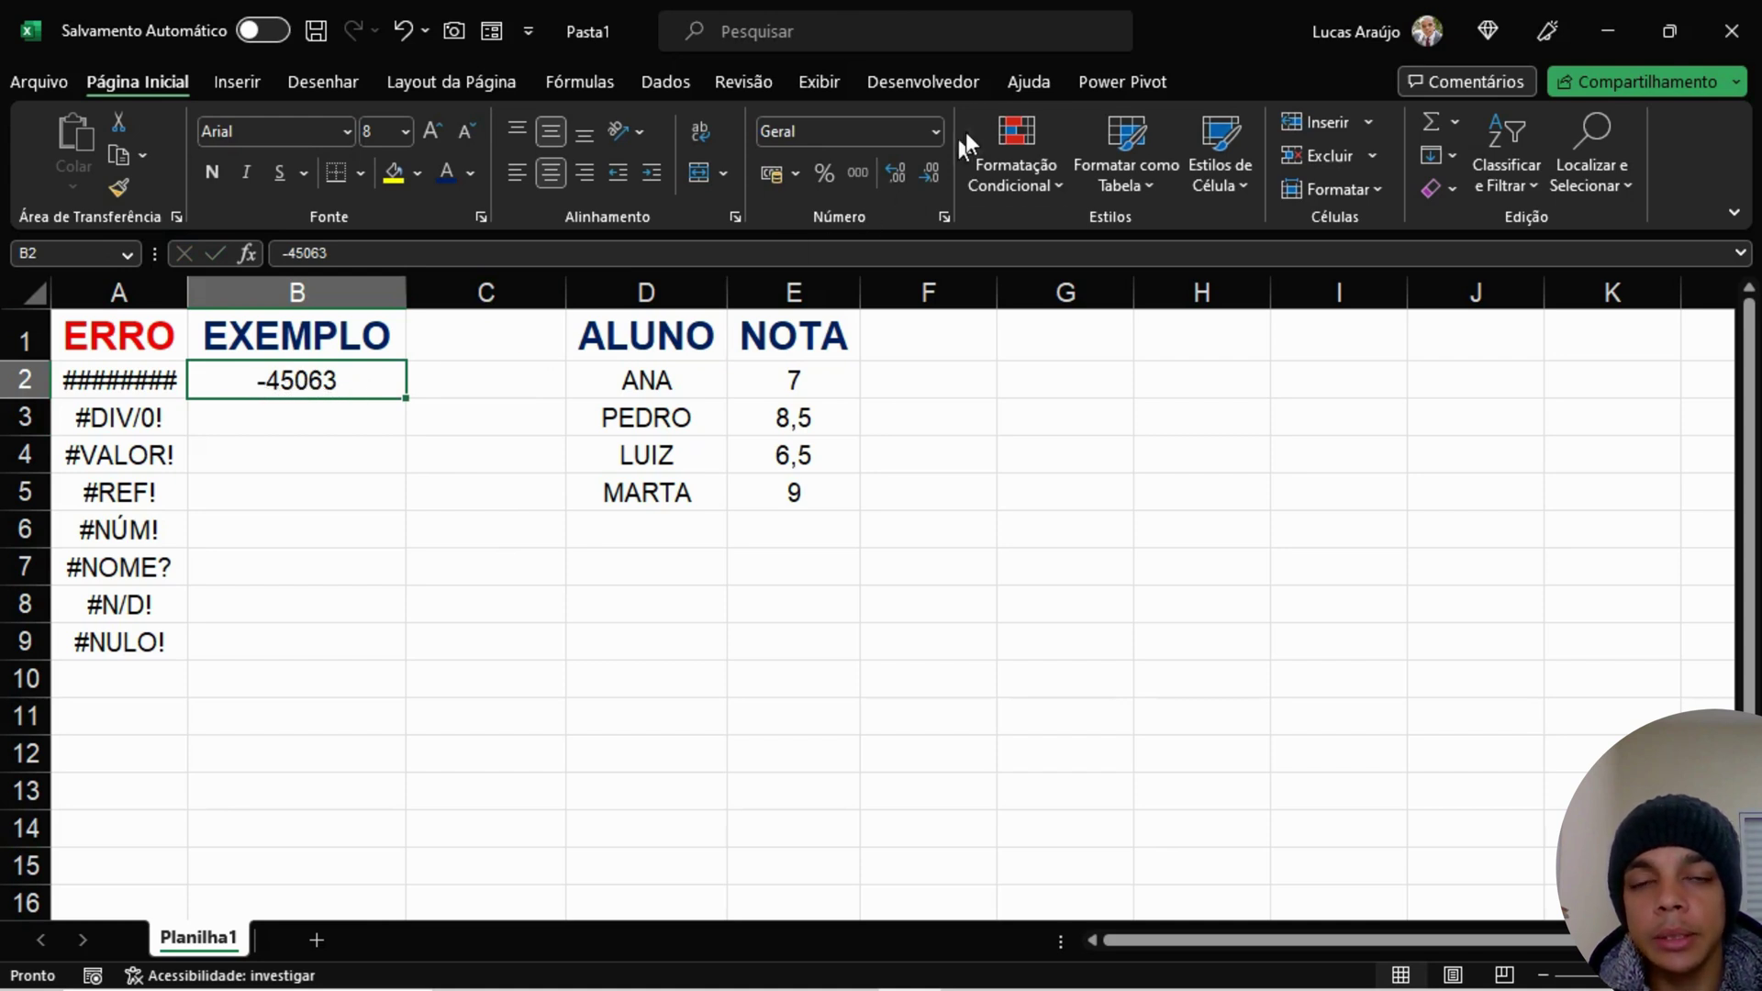
click(935, 132)
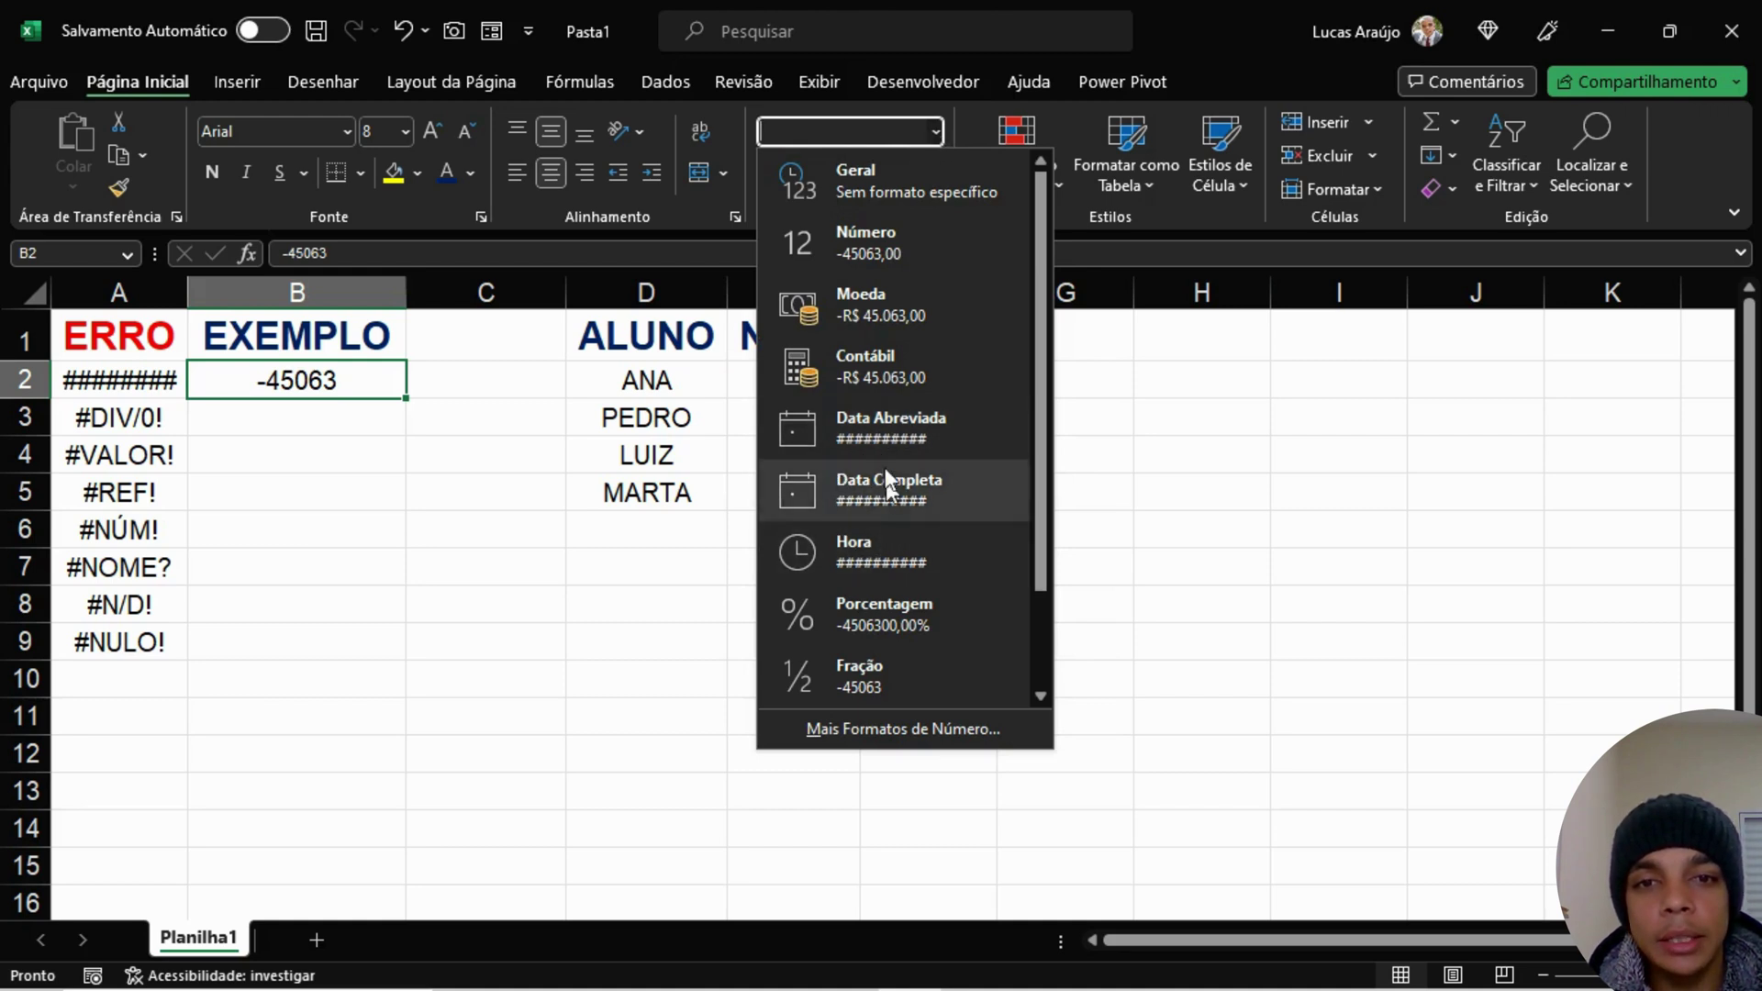
click(914, 428)
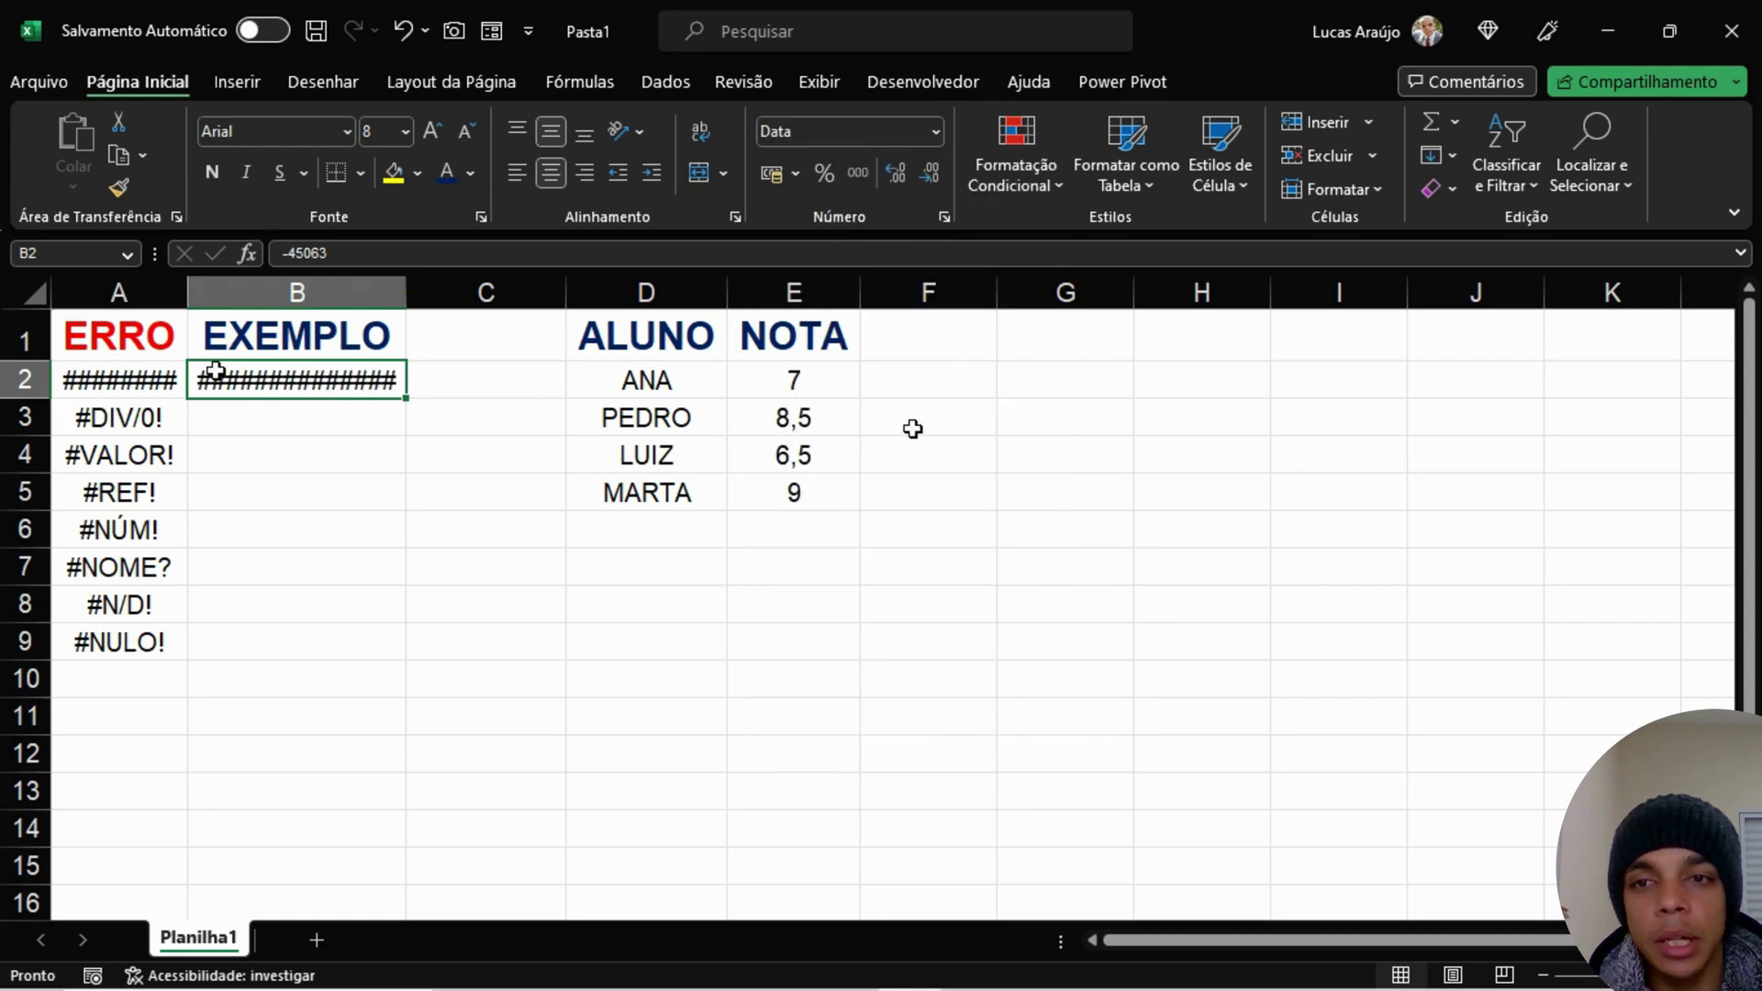
Step: Widen column B to test the display of the date in B2, and auto-fit the column again
drag(407, 292, 614, 290)
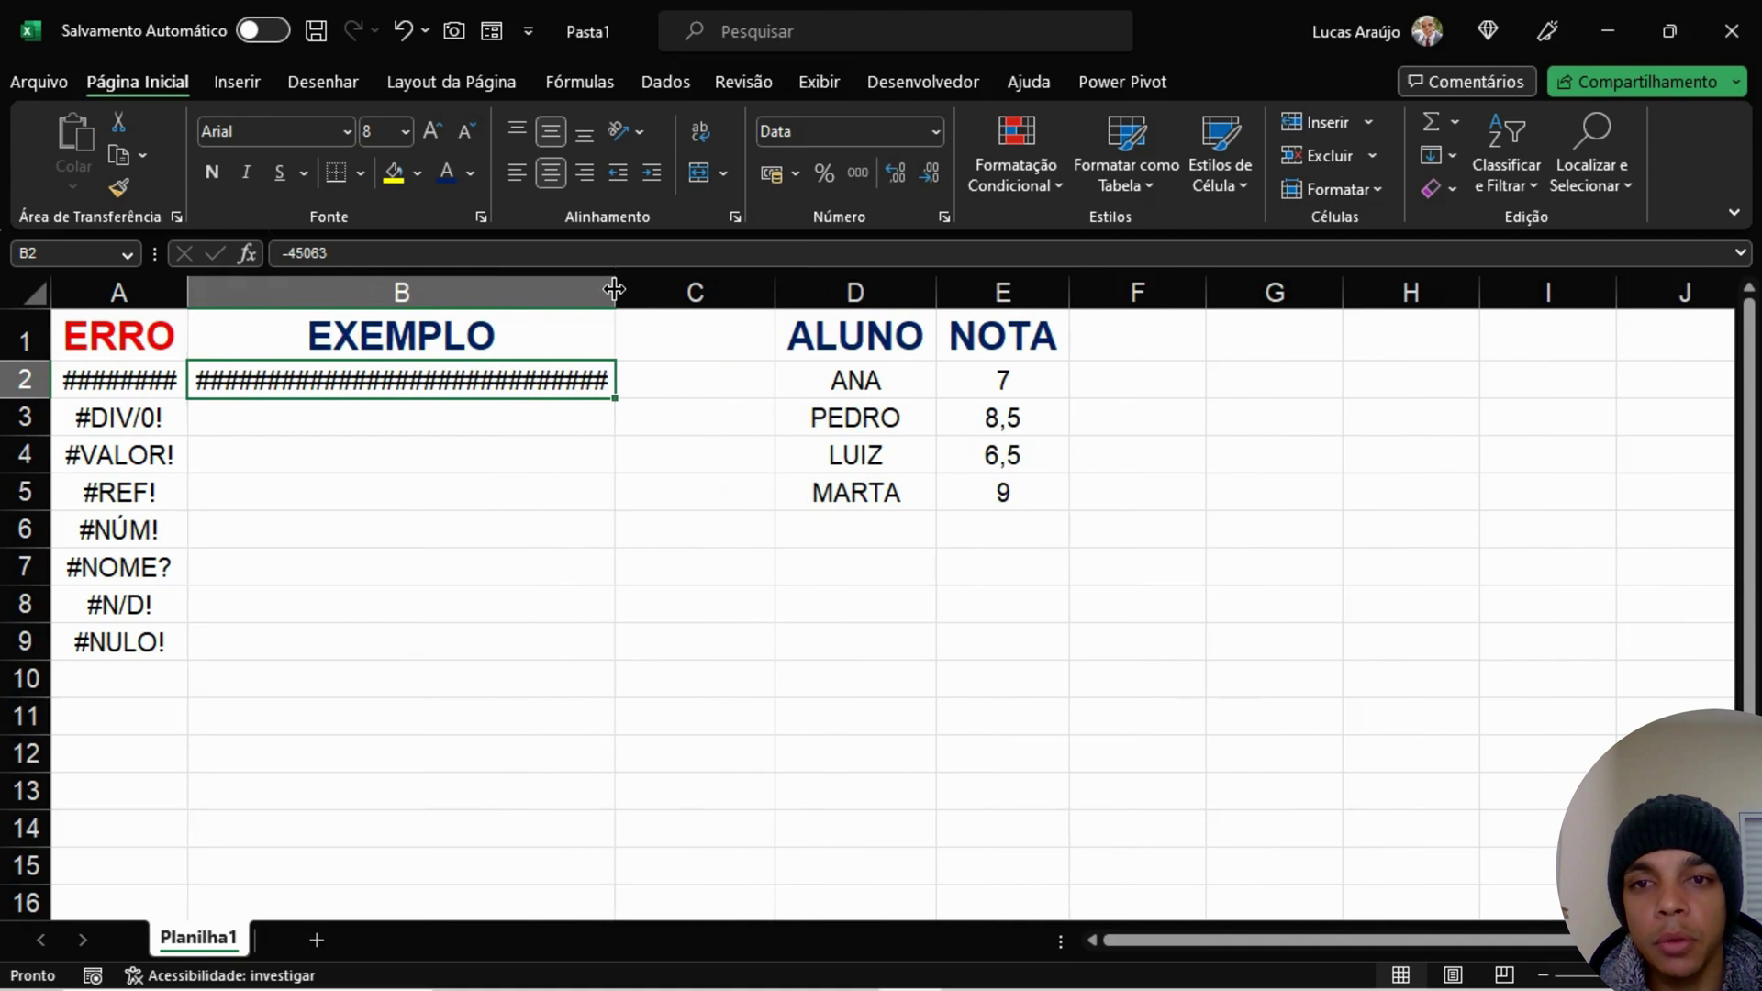
double_click(614, 290)
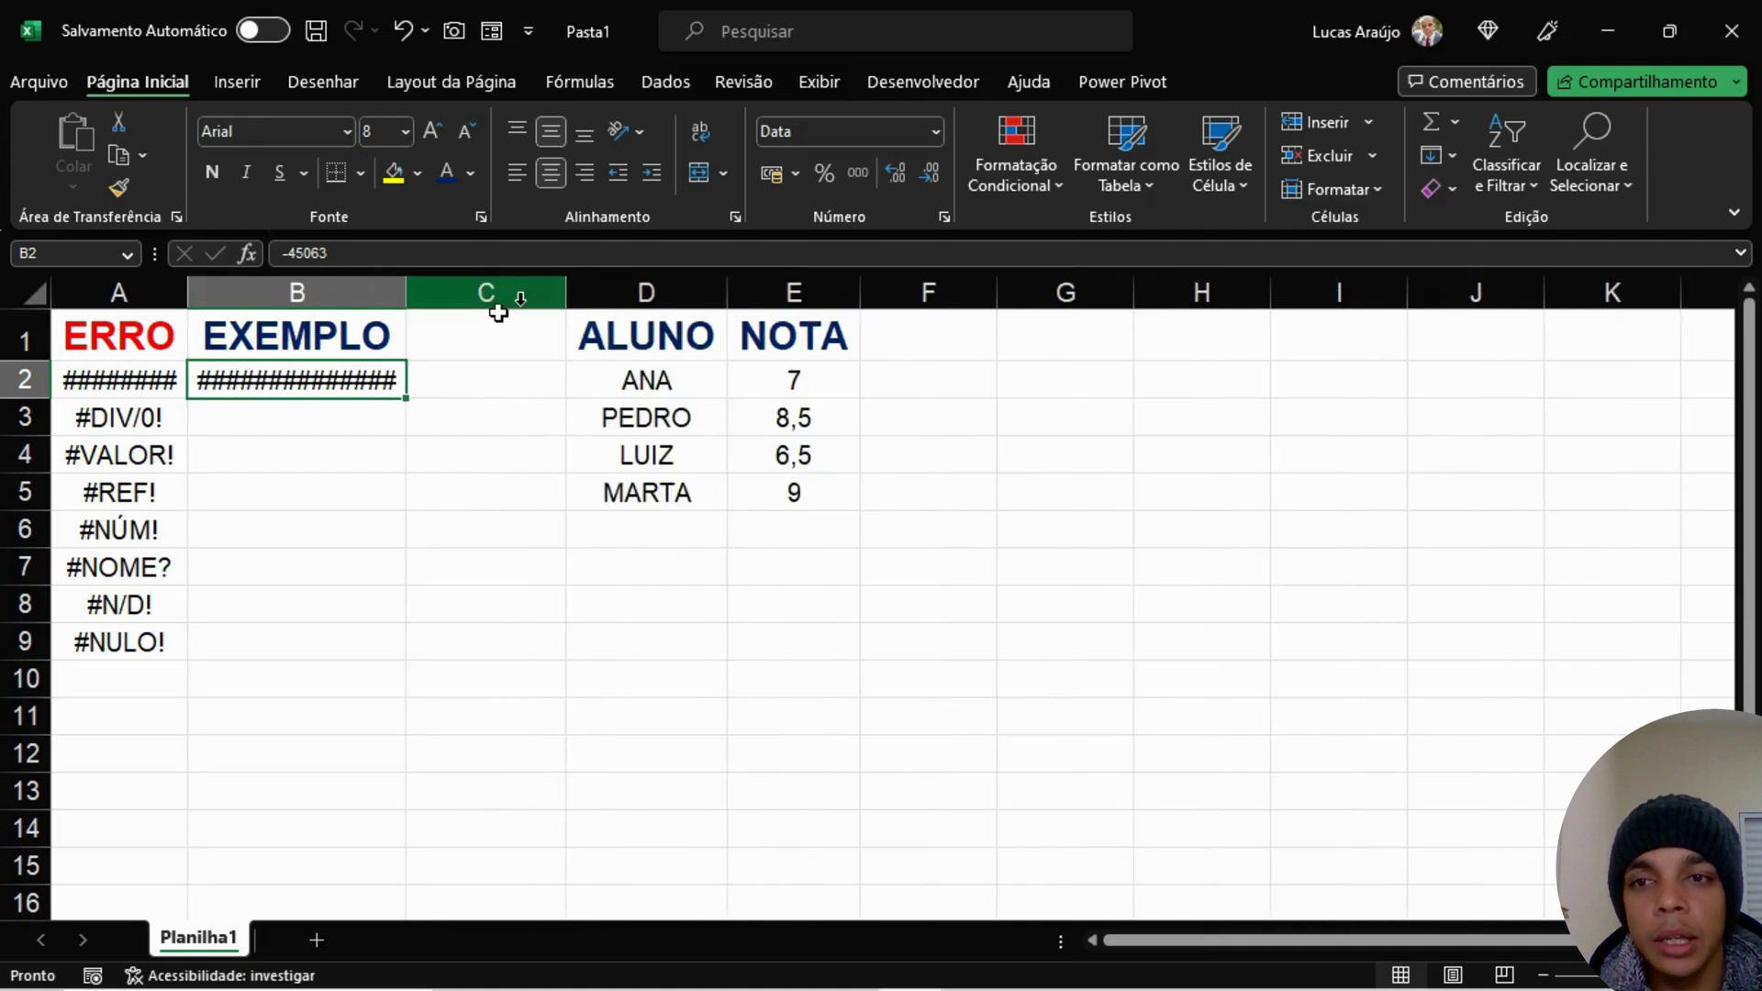
click(334, 457)
click(328, 380)
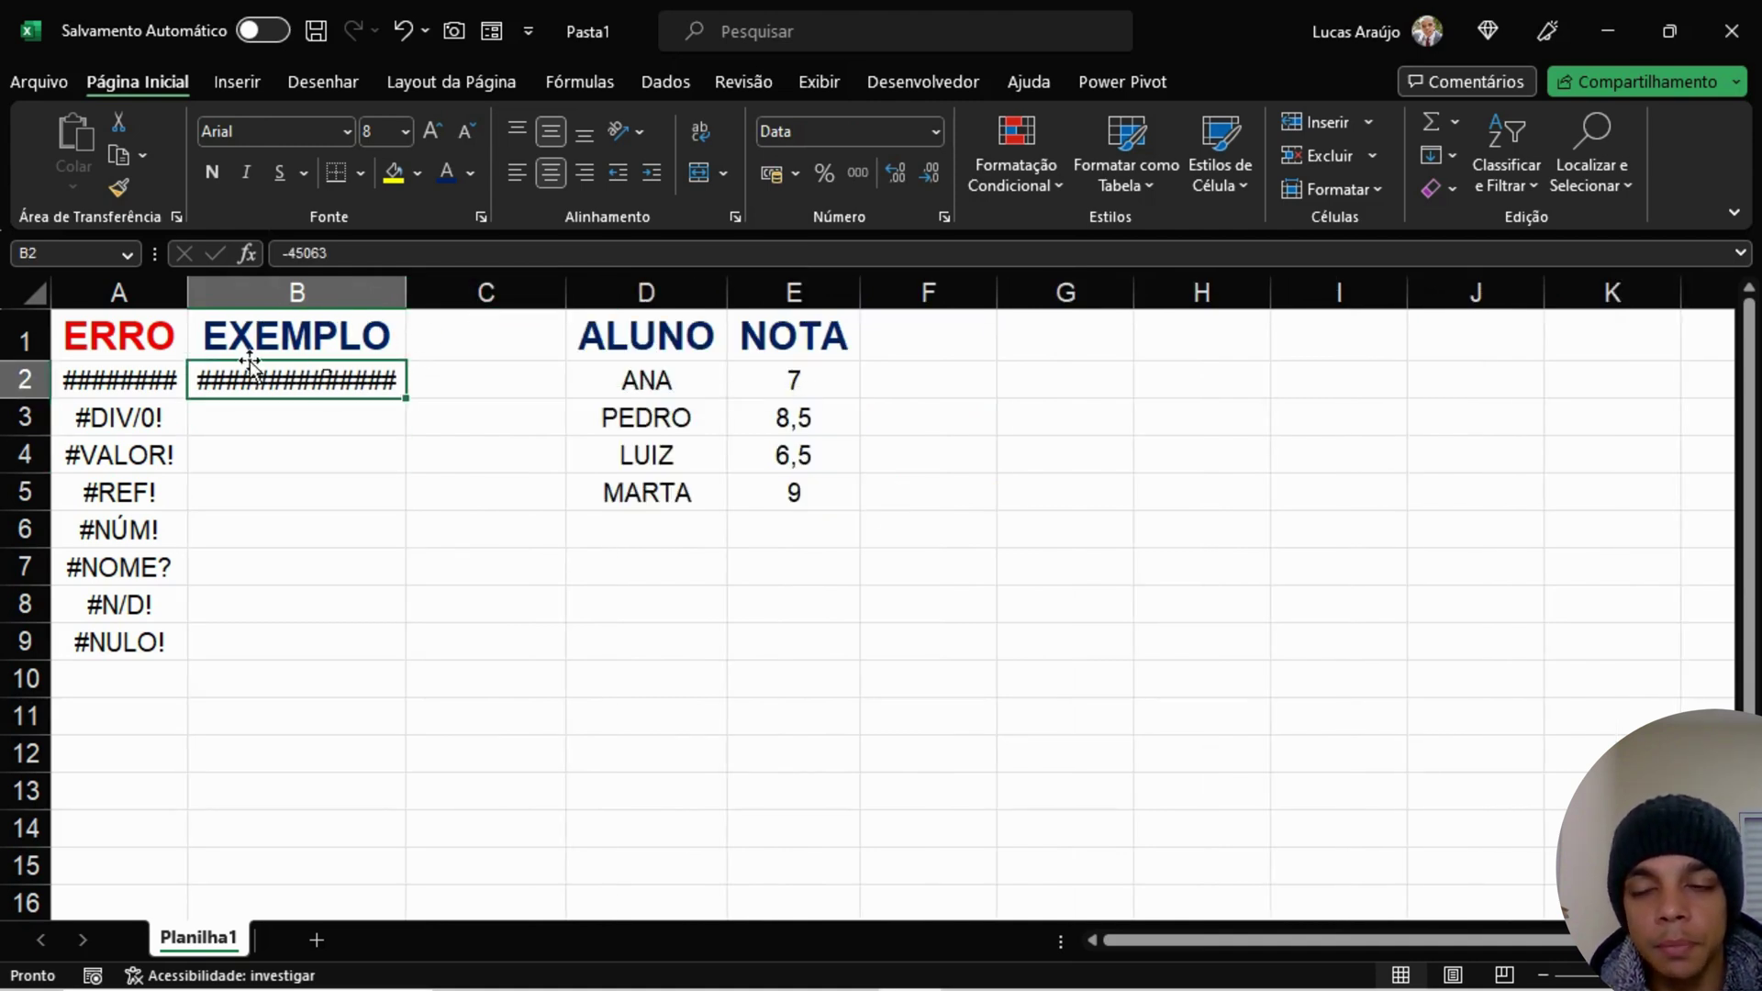
Step: Remove the minus sign from the value in B2
click(284, 254)
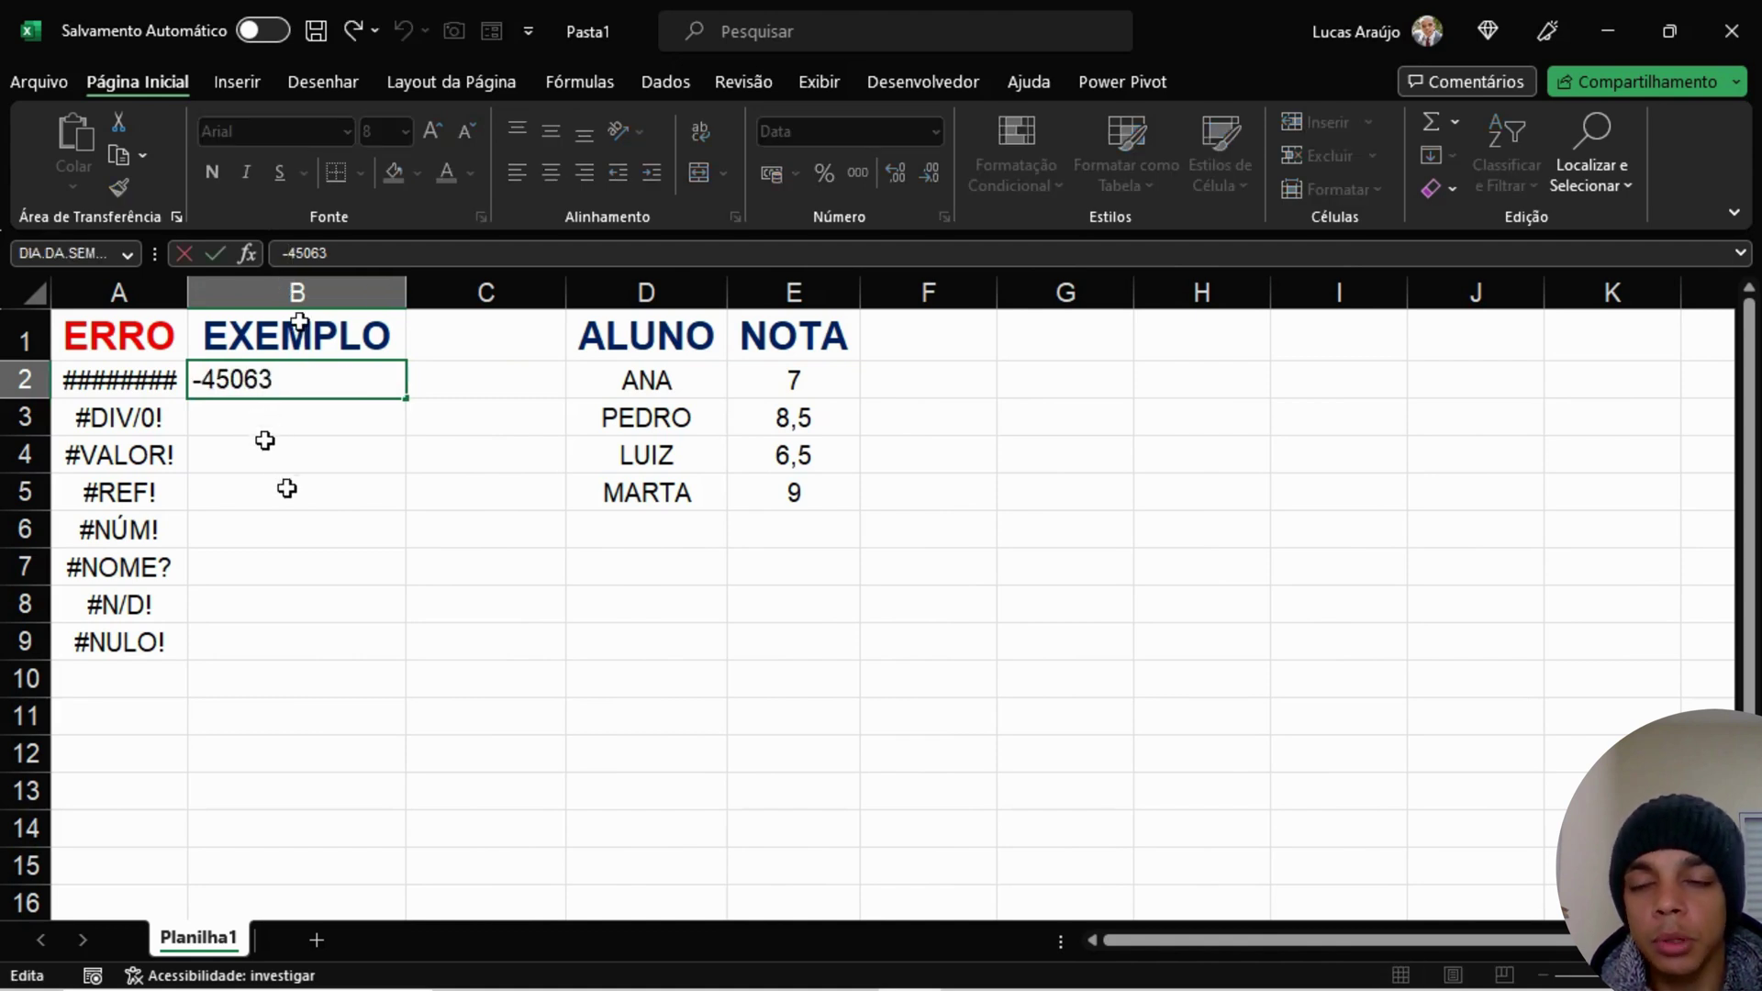
key(BackSpace)
key(Return)
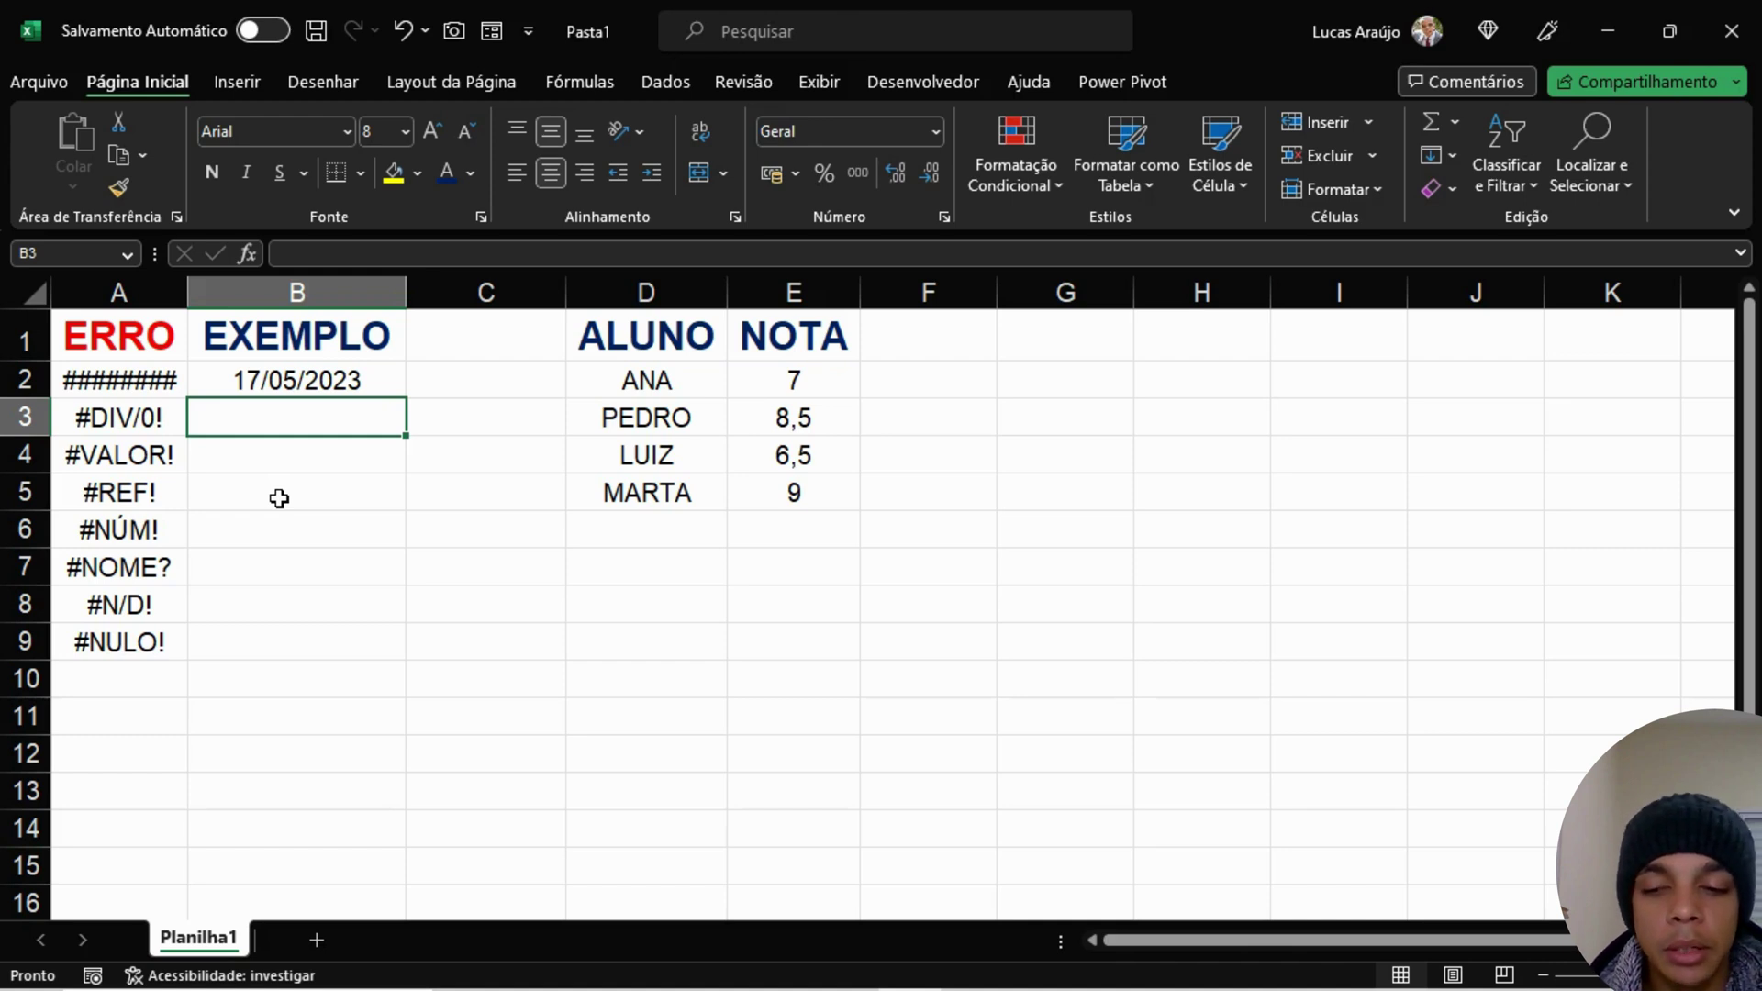
Step: Enter the formula =5/0 in B3 as the #DIV/0! example and check the cell
text(5)
key(BackSpace)
text(=)
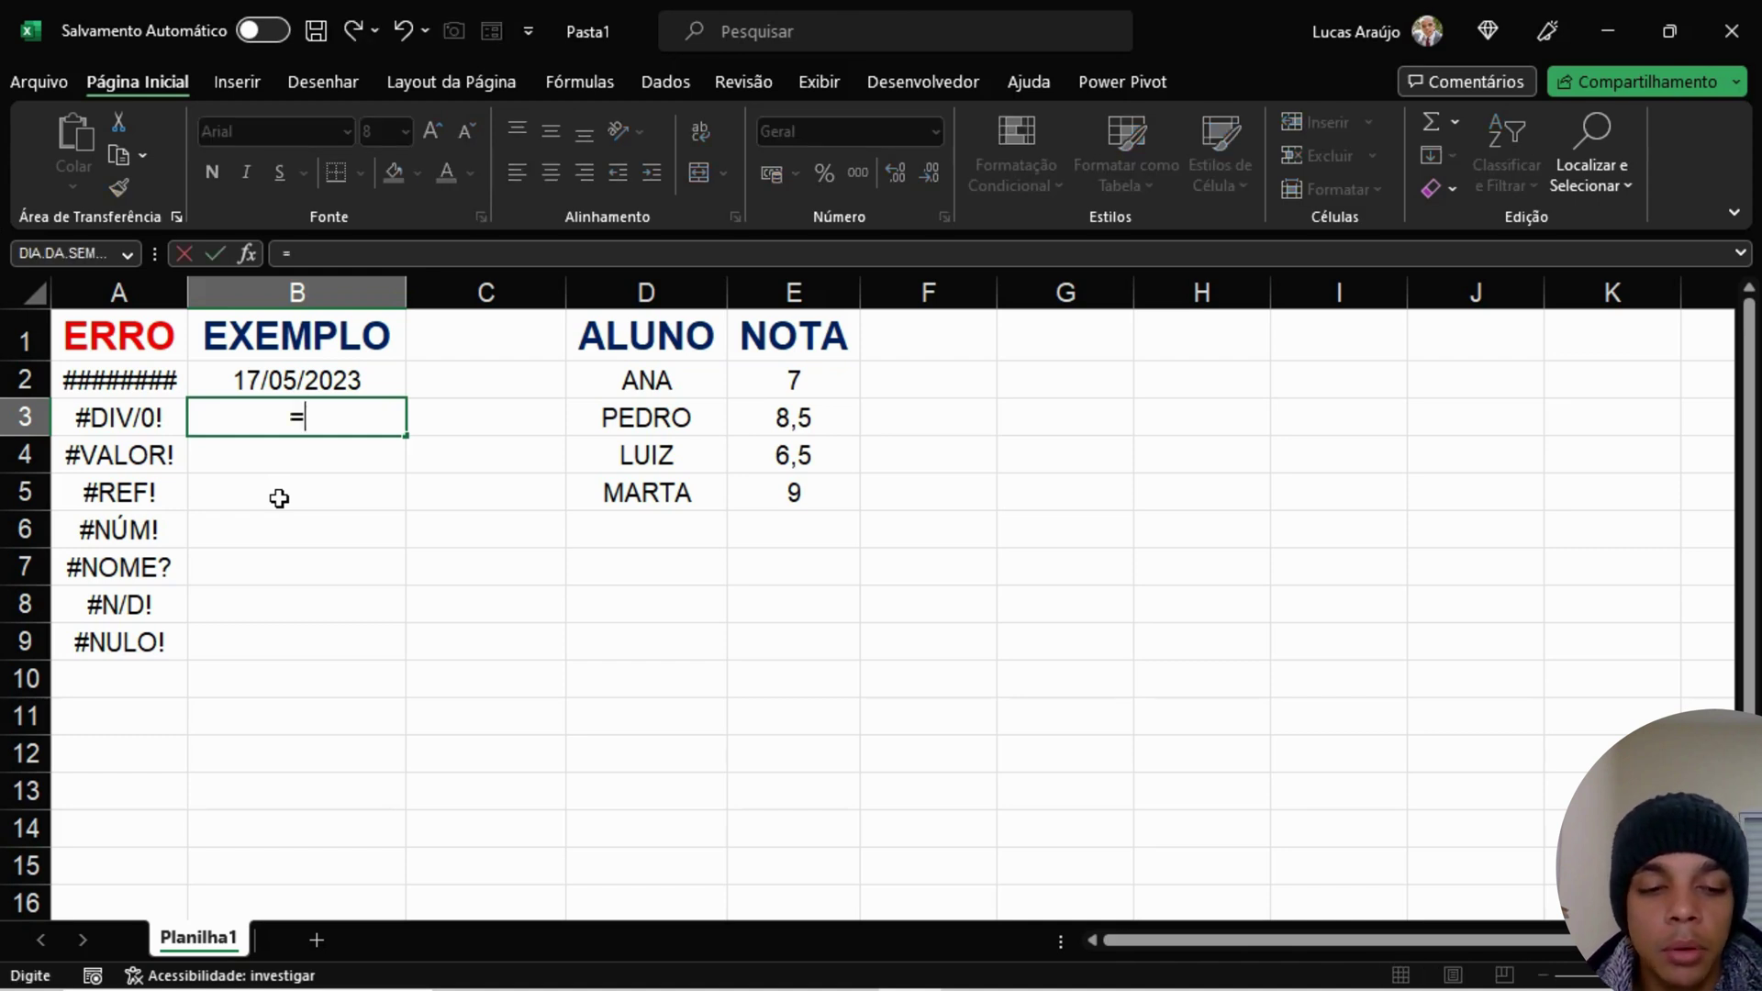
text(5/0)
key(Return)
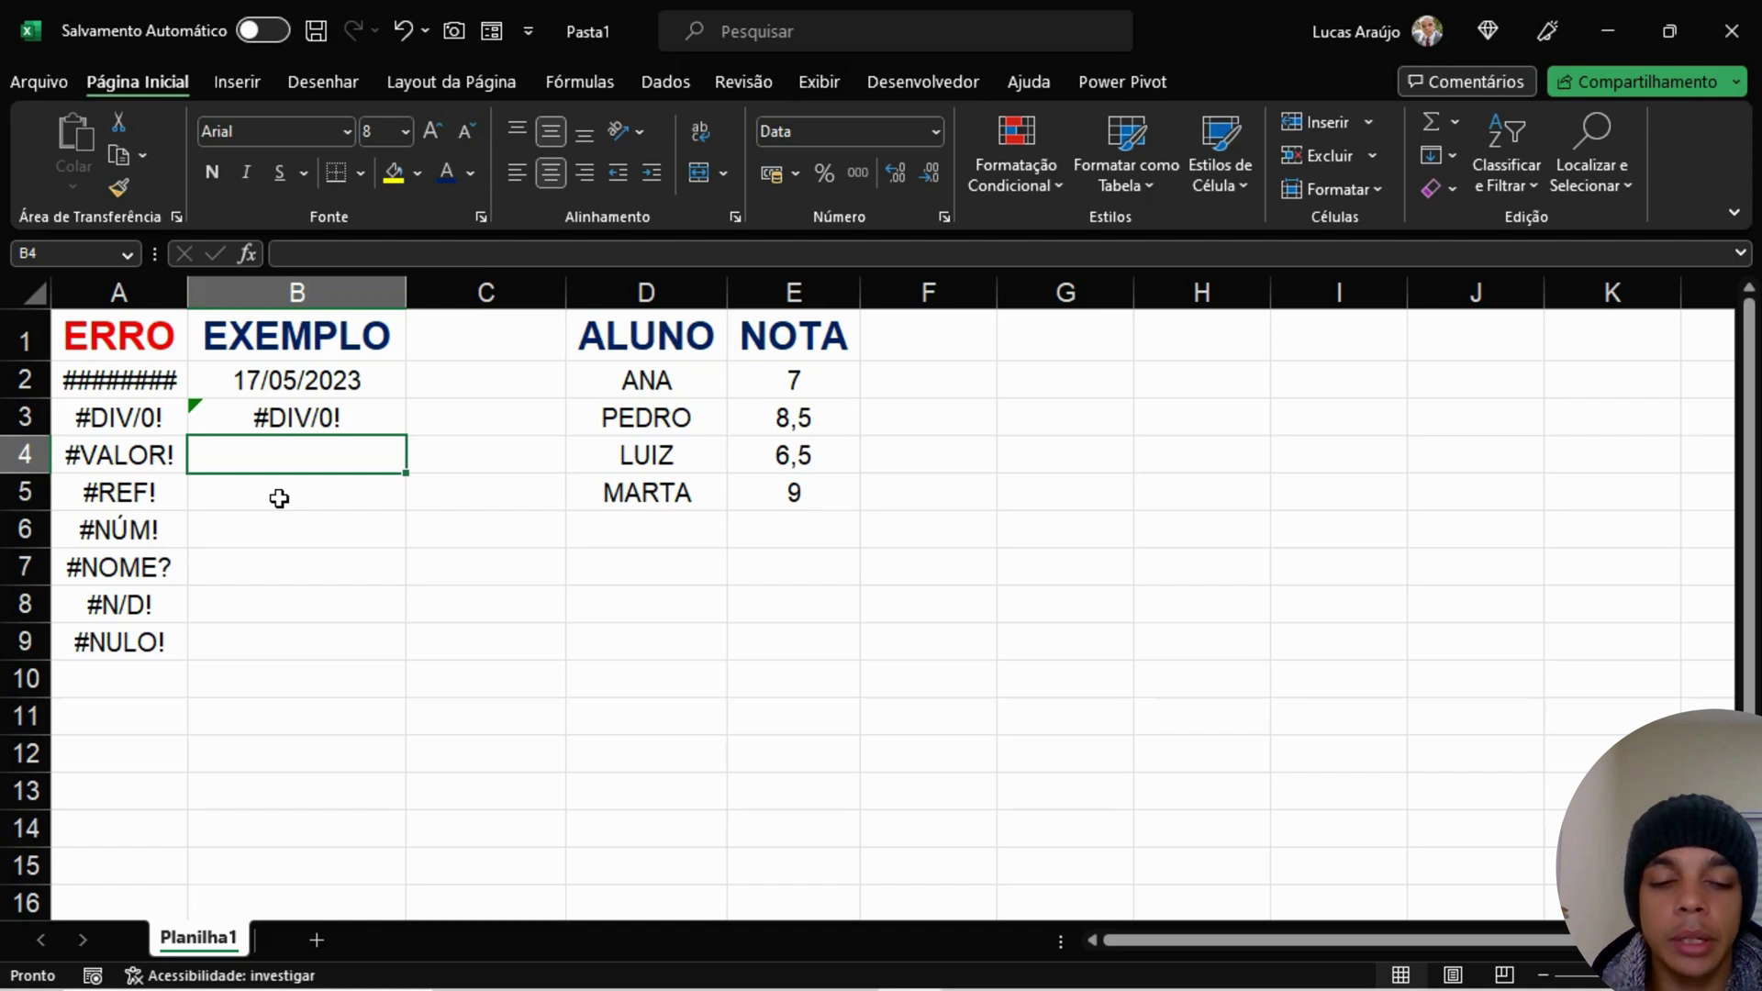
key(Up)
key(Right)
key(Left)
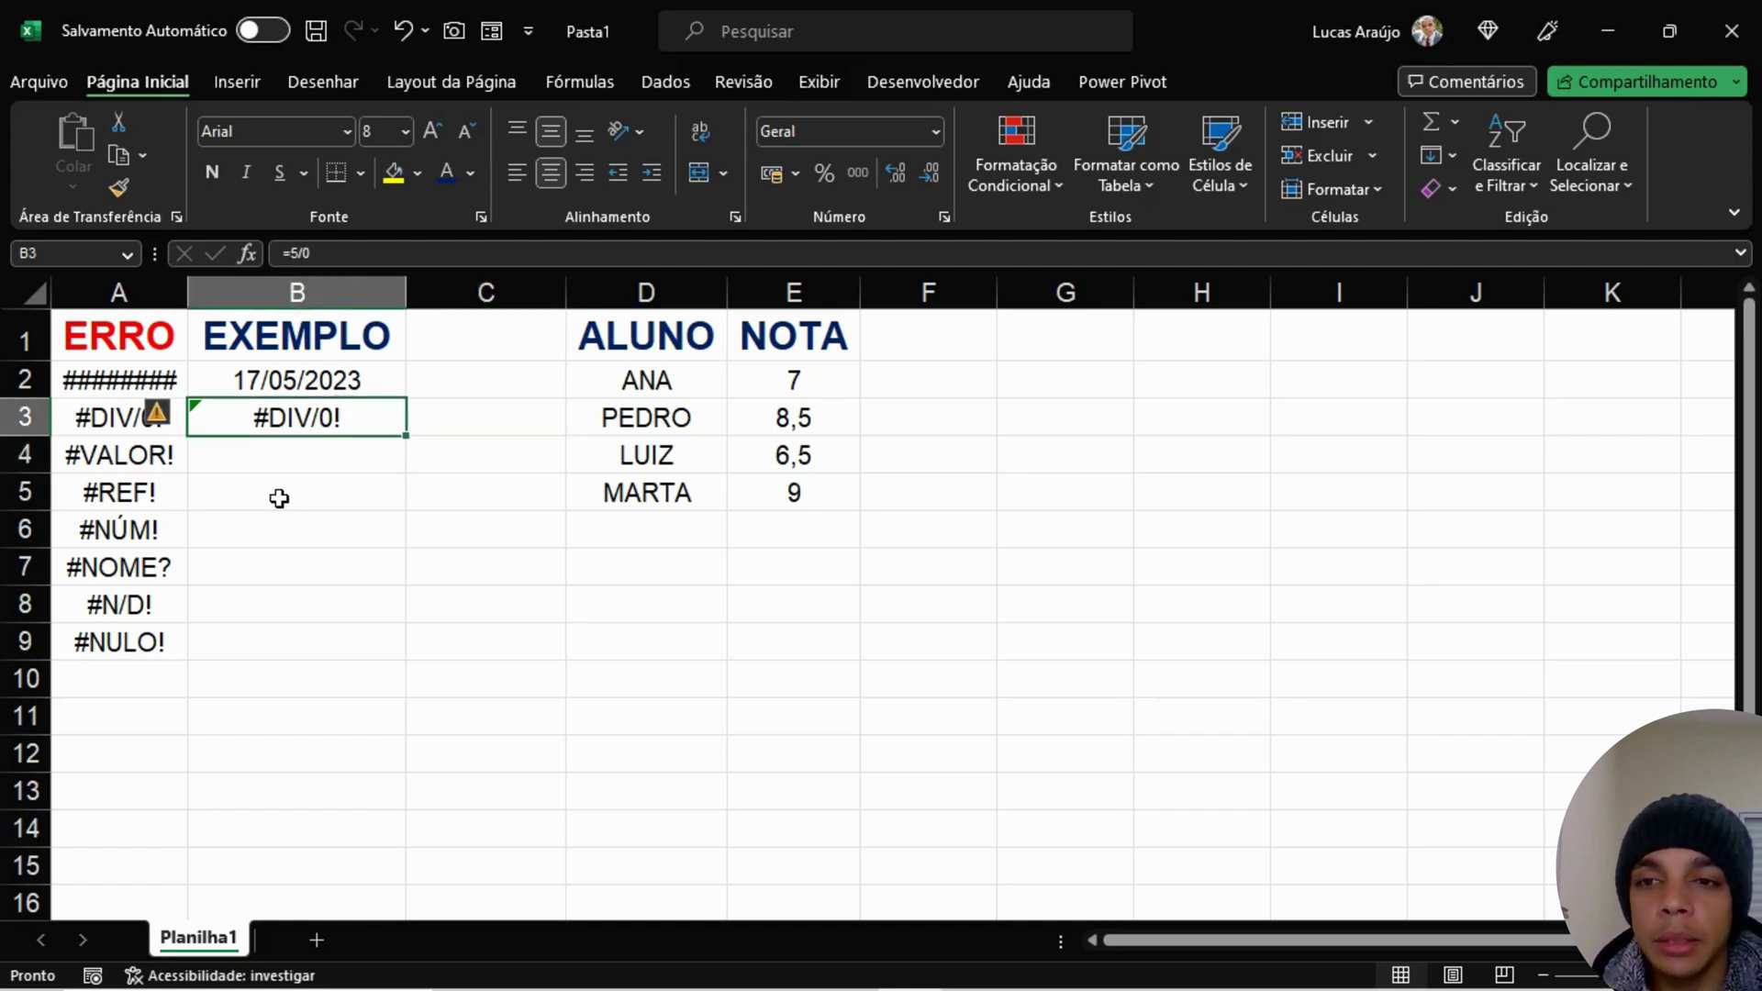
Step: Apply thick outside borders (Bordas Externas Espessas) around the empty cells G2:G3
key(Right)
key(Right)
key(Right)
key(Right)
key(Right)
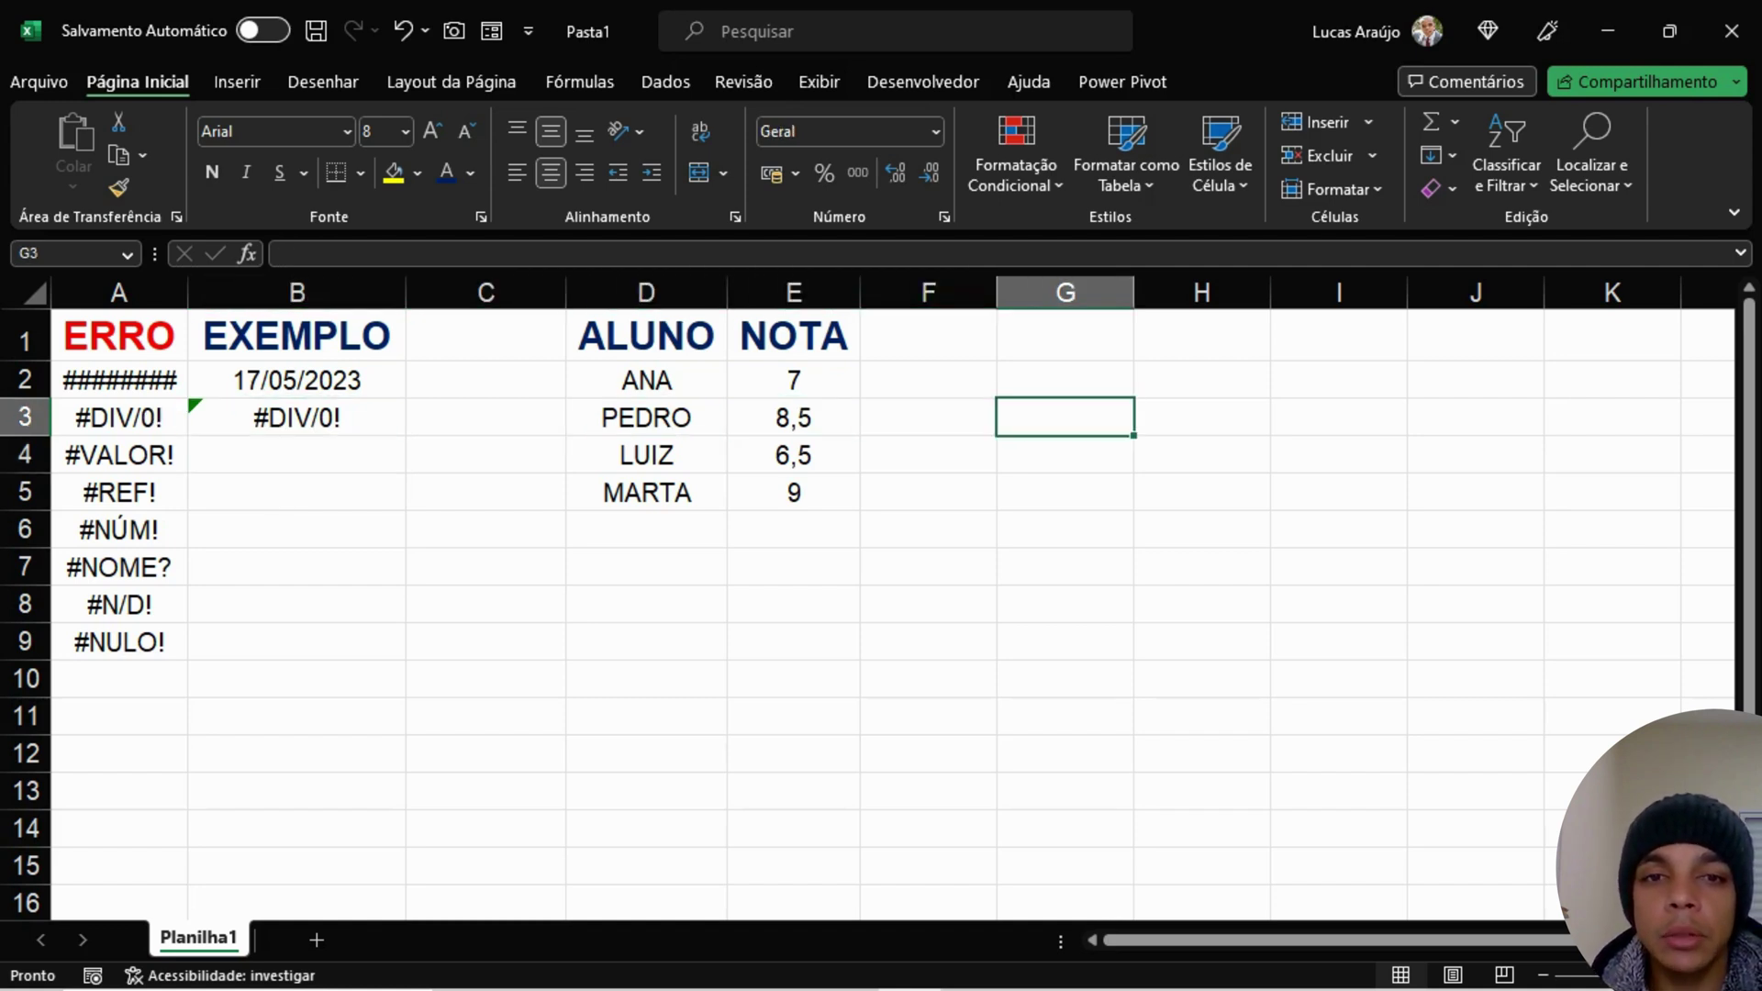
key(Up)
key(shift+Down)
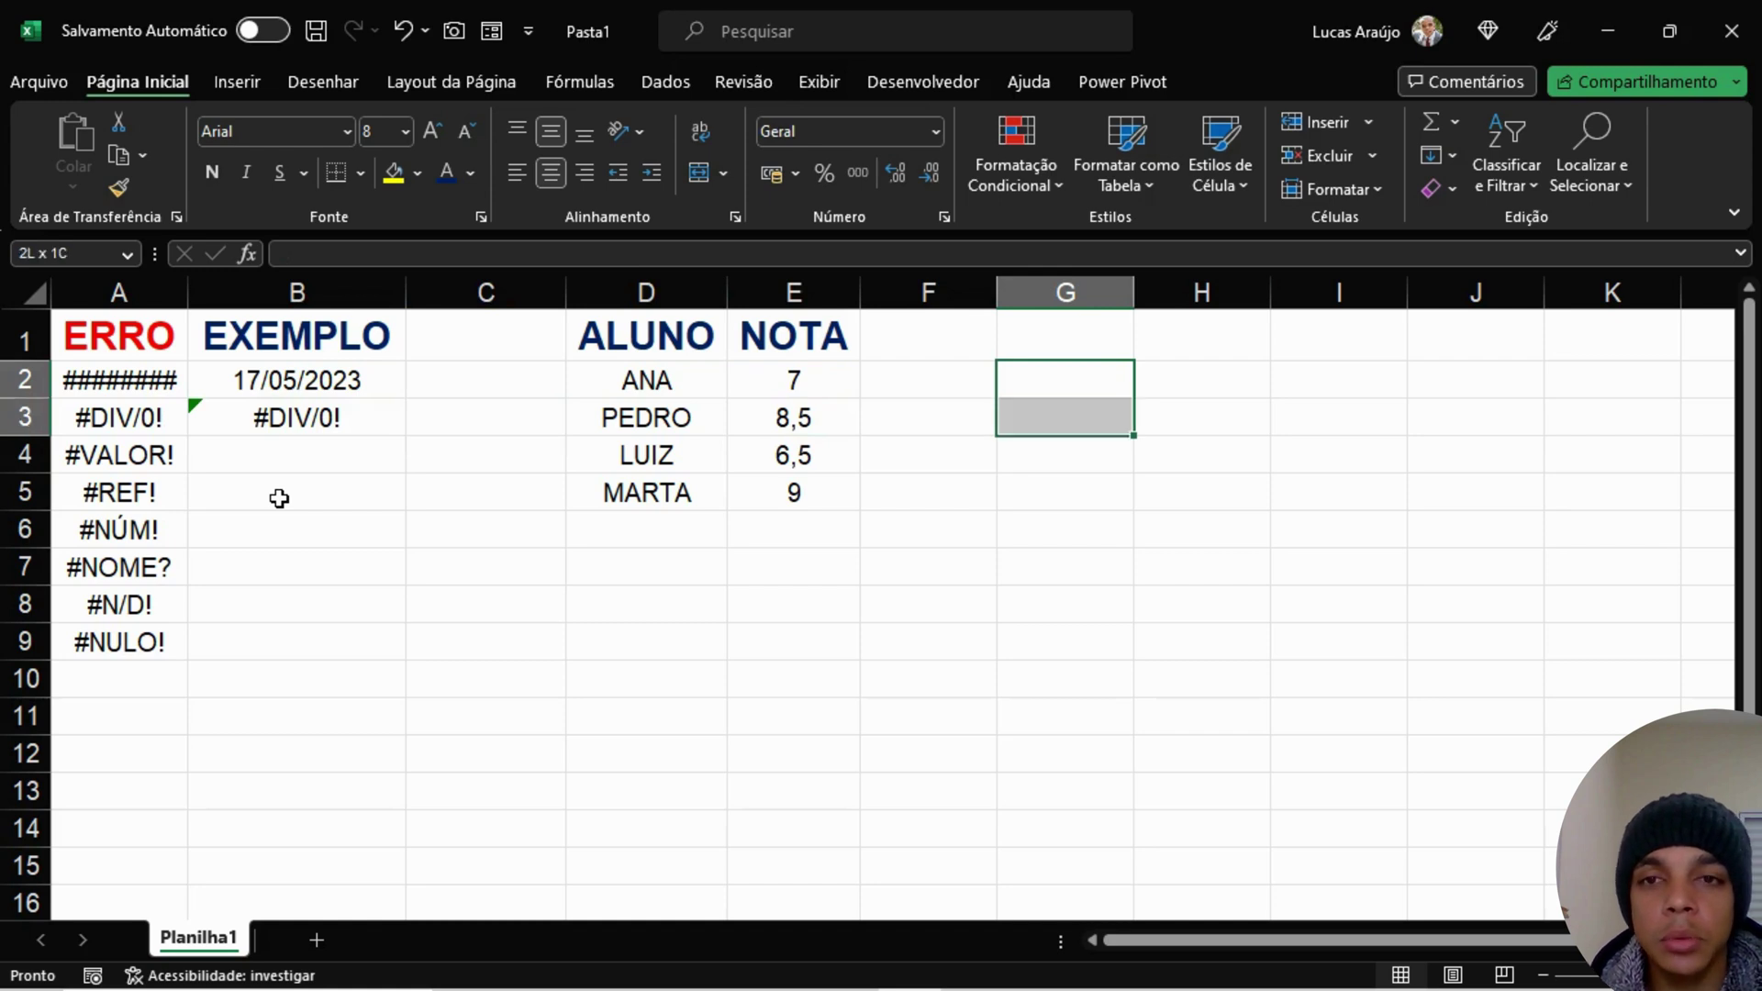
click(362, 174)
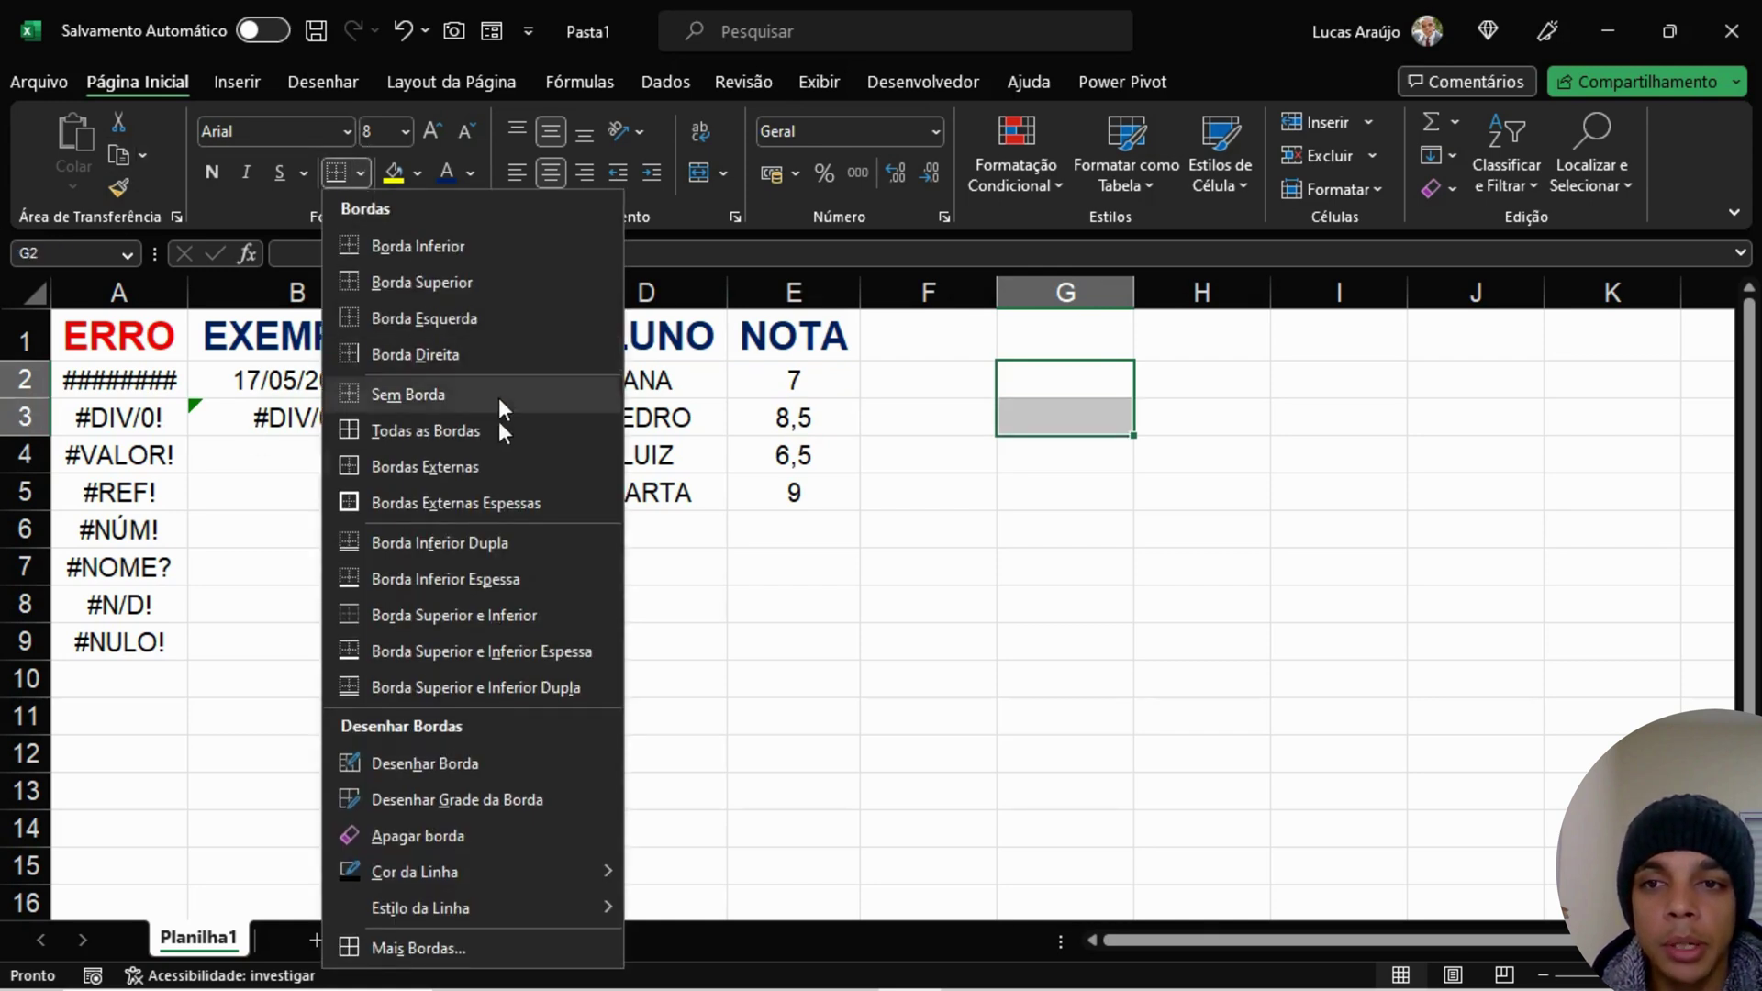
click(492, 502)
click(940, 663)
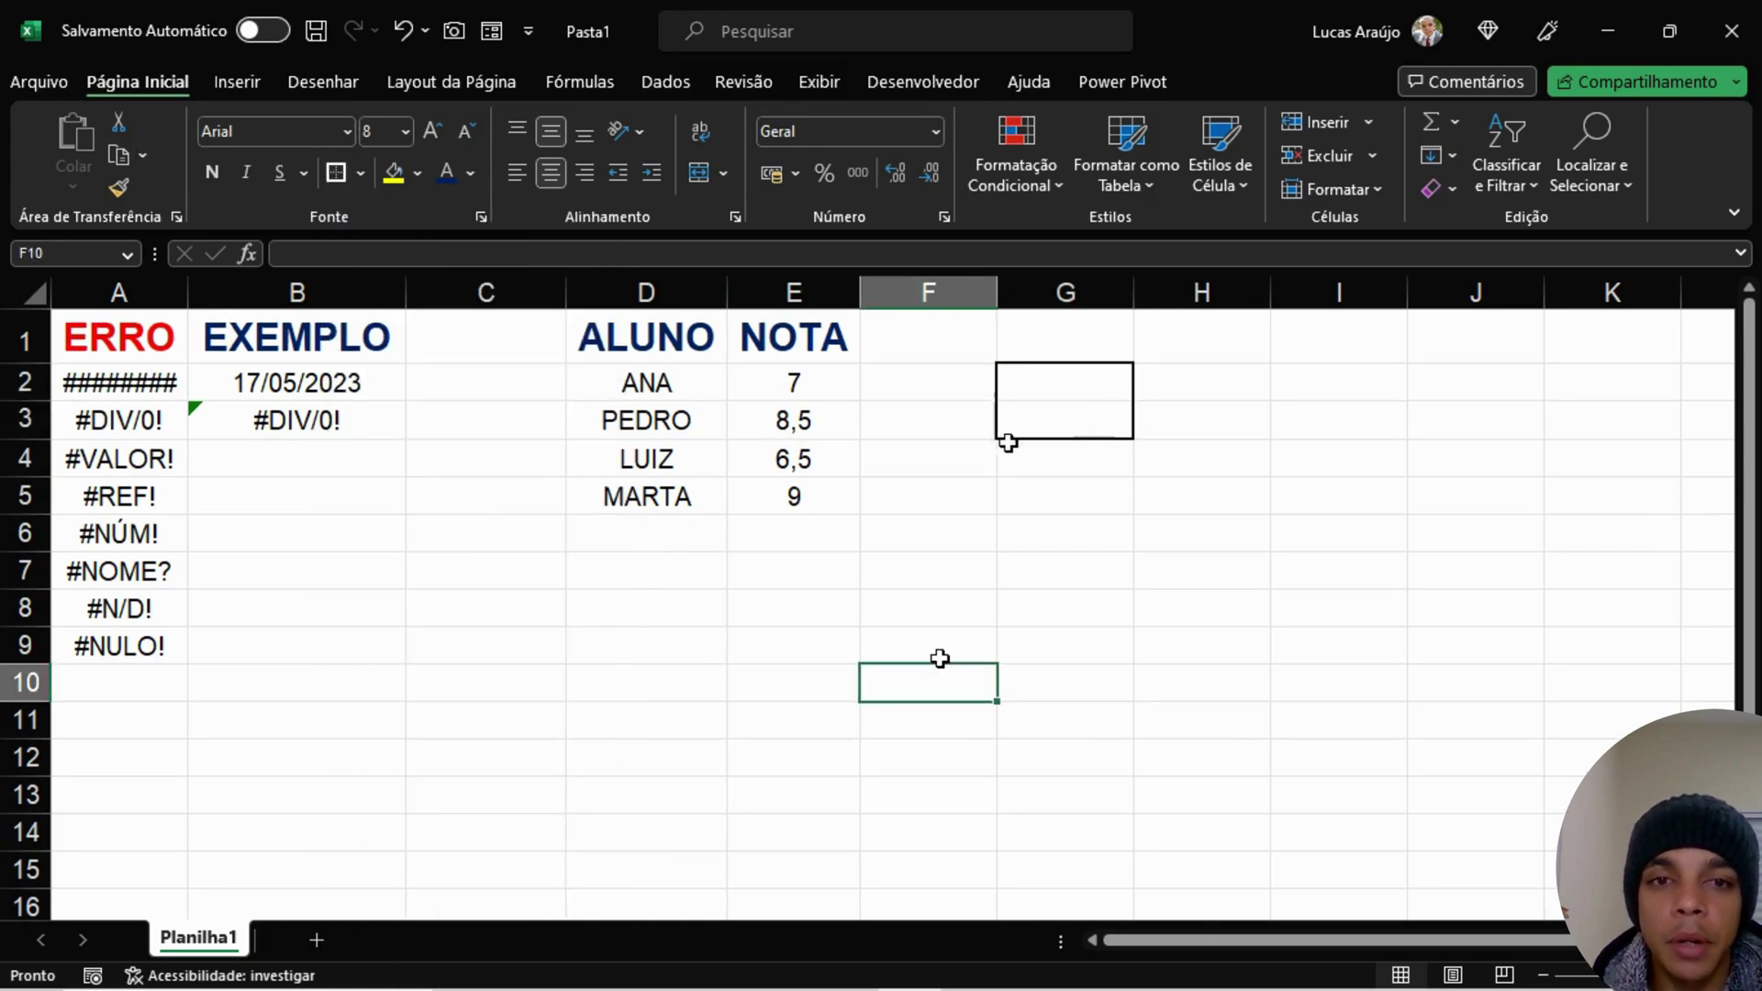
Step: Replace the formula in B3 with =G2/G3 and check it against the bordered cells
click(334, 423)
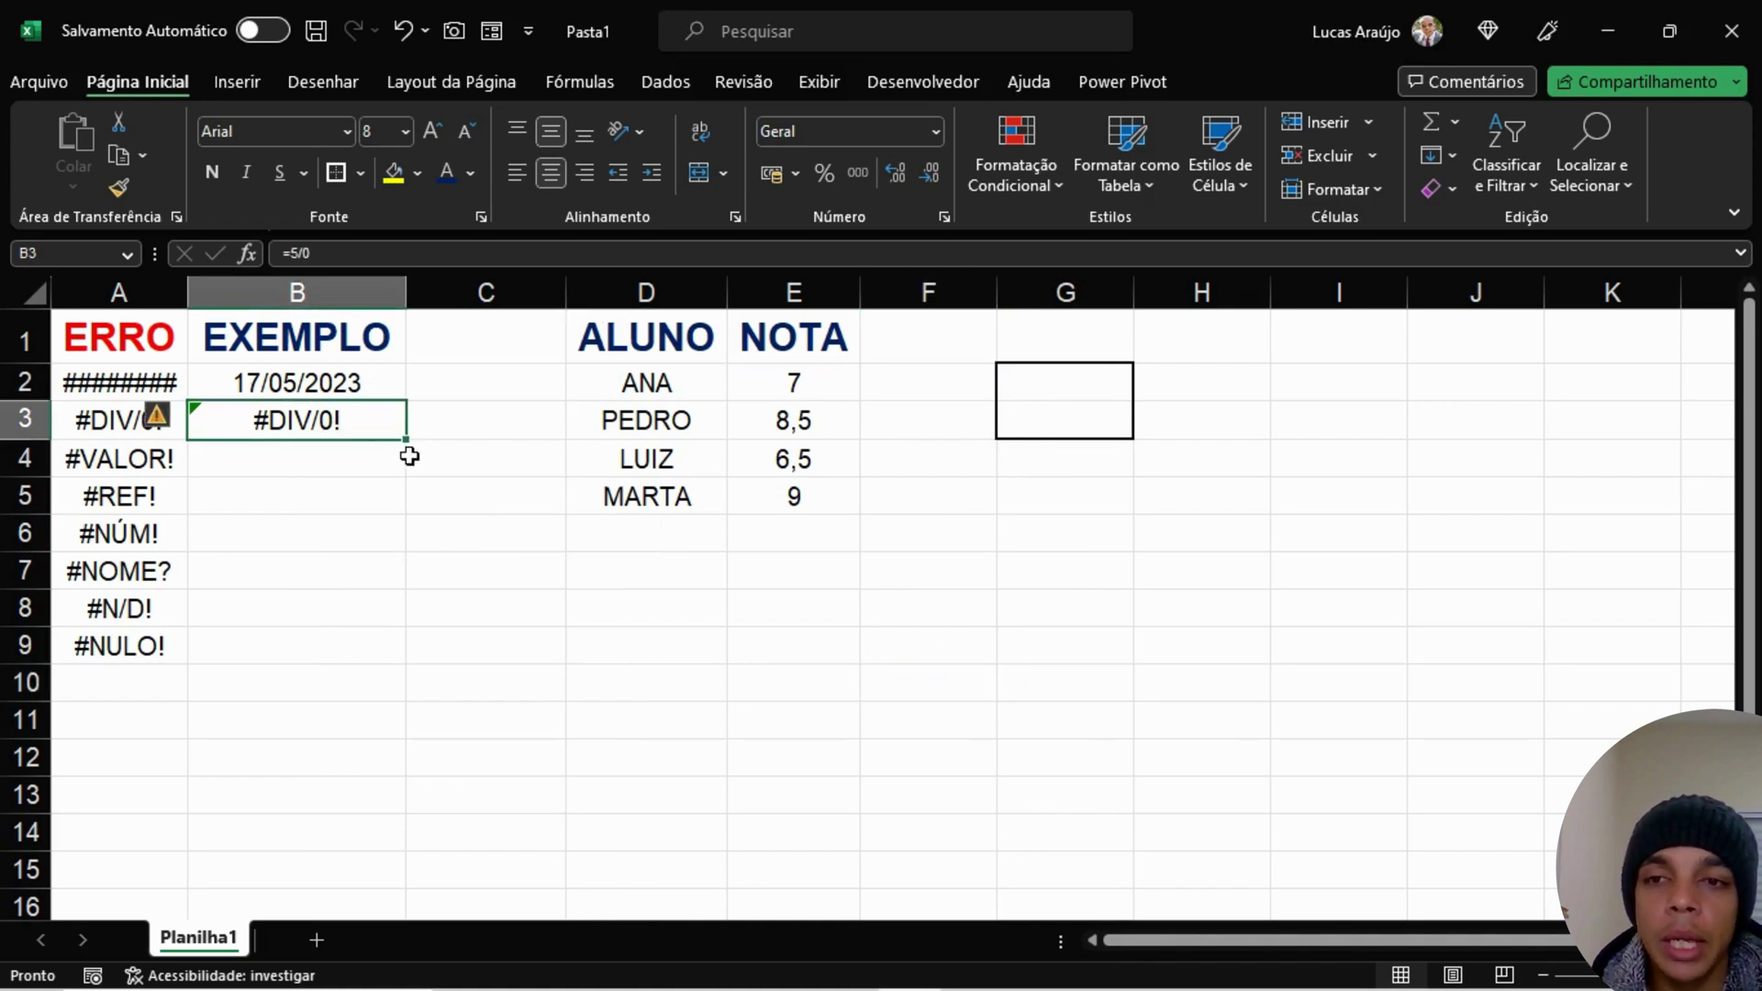
text(=)
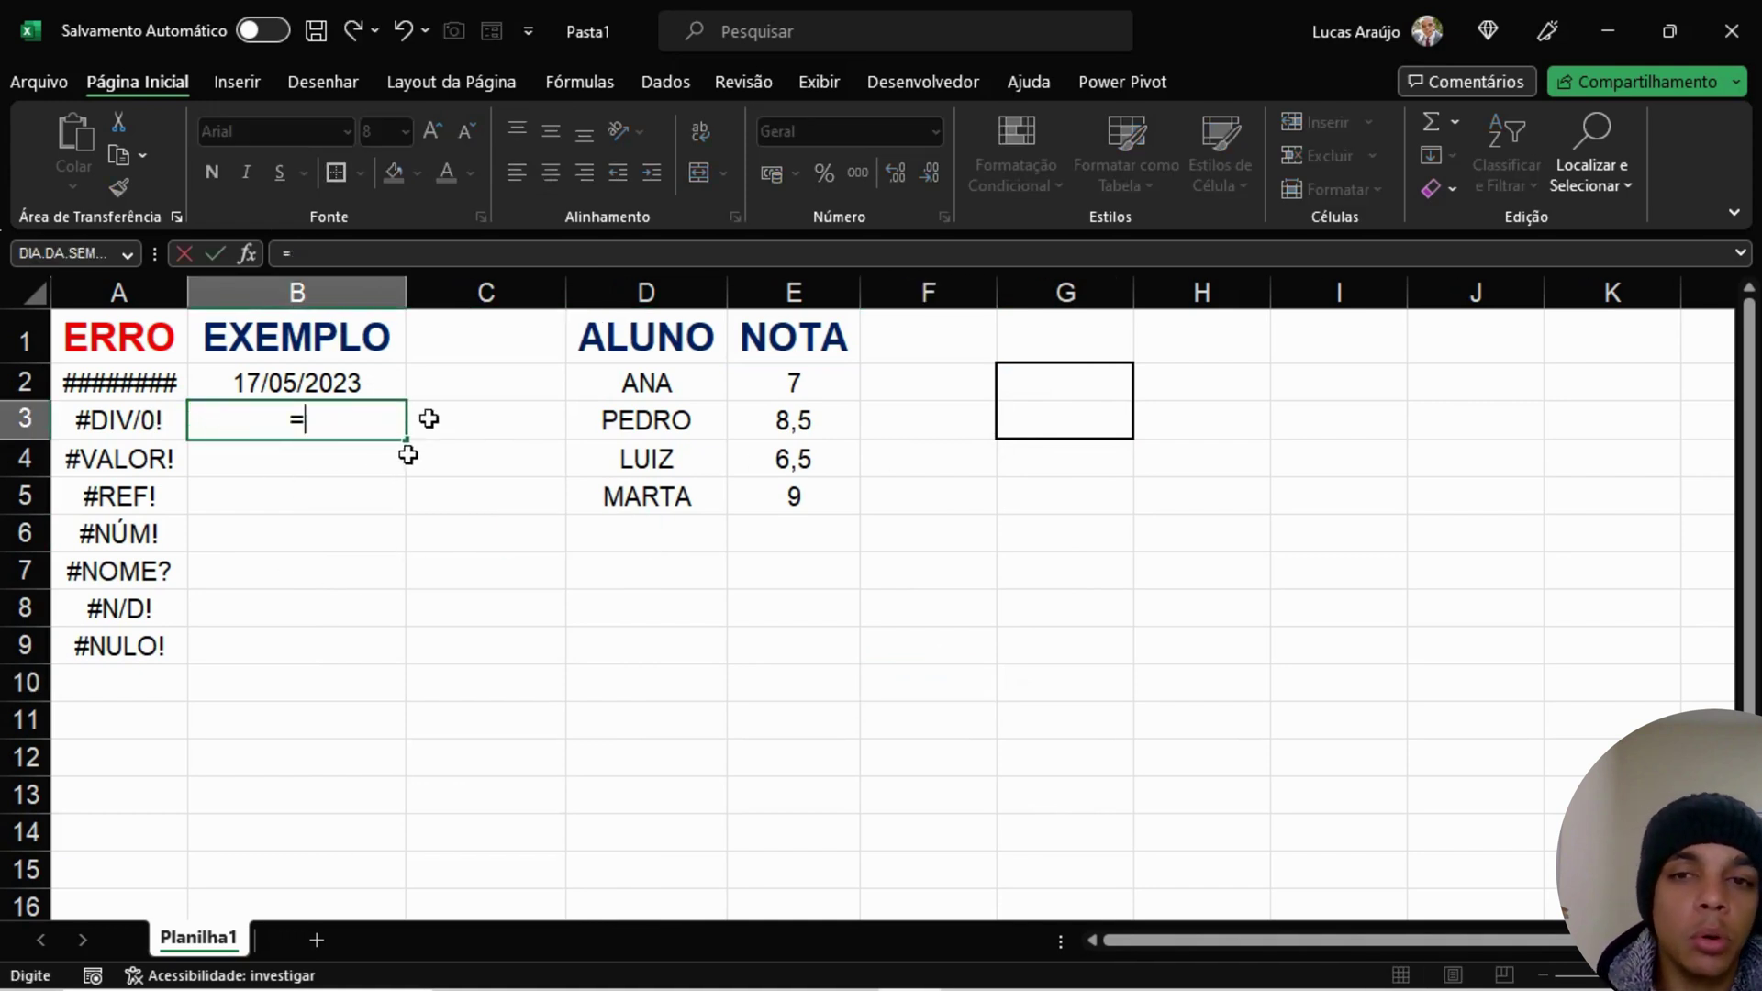
click(1115, 386)
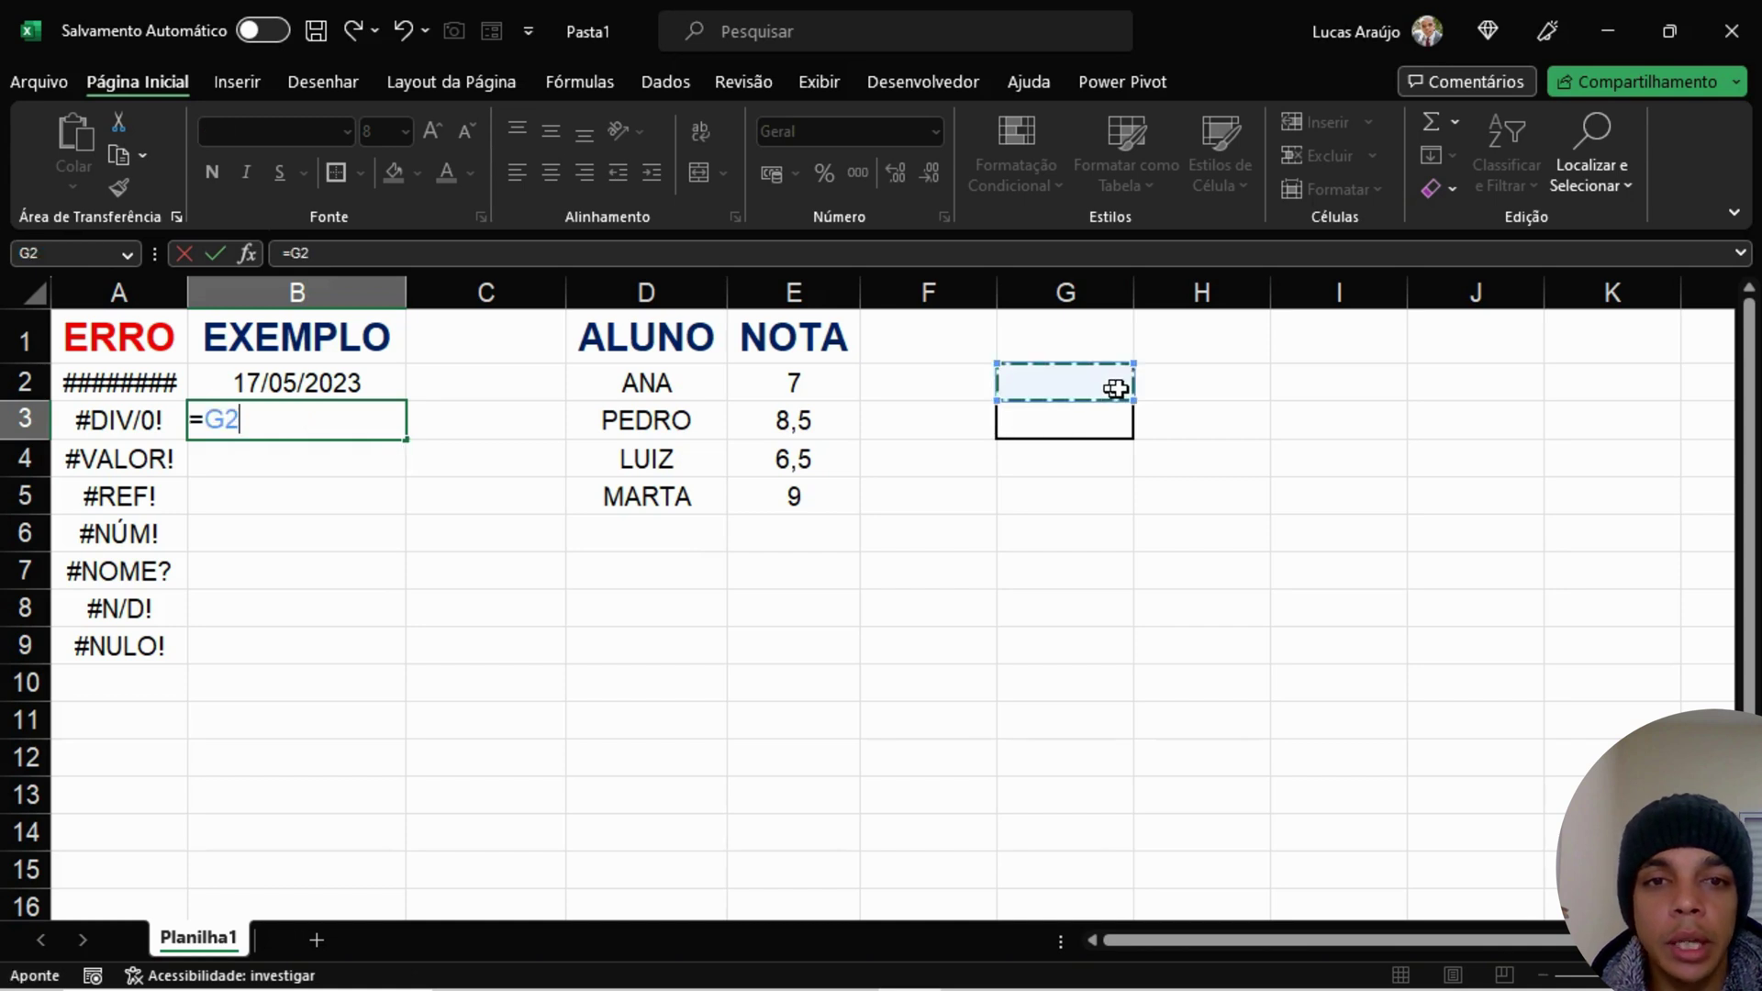
text(/)
click(1117, 418)
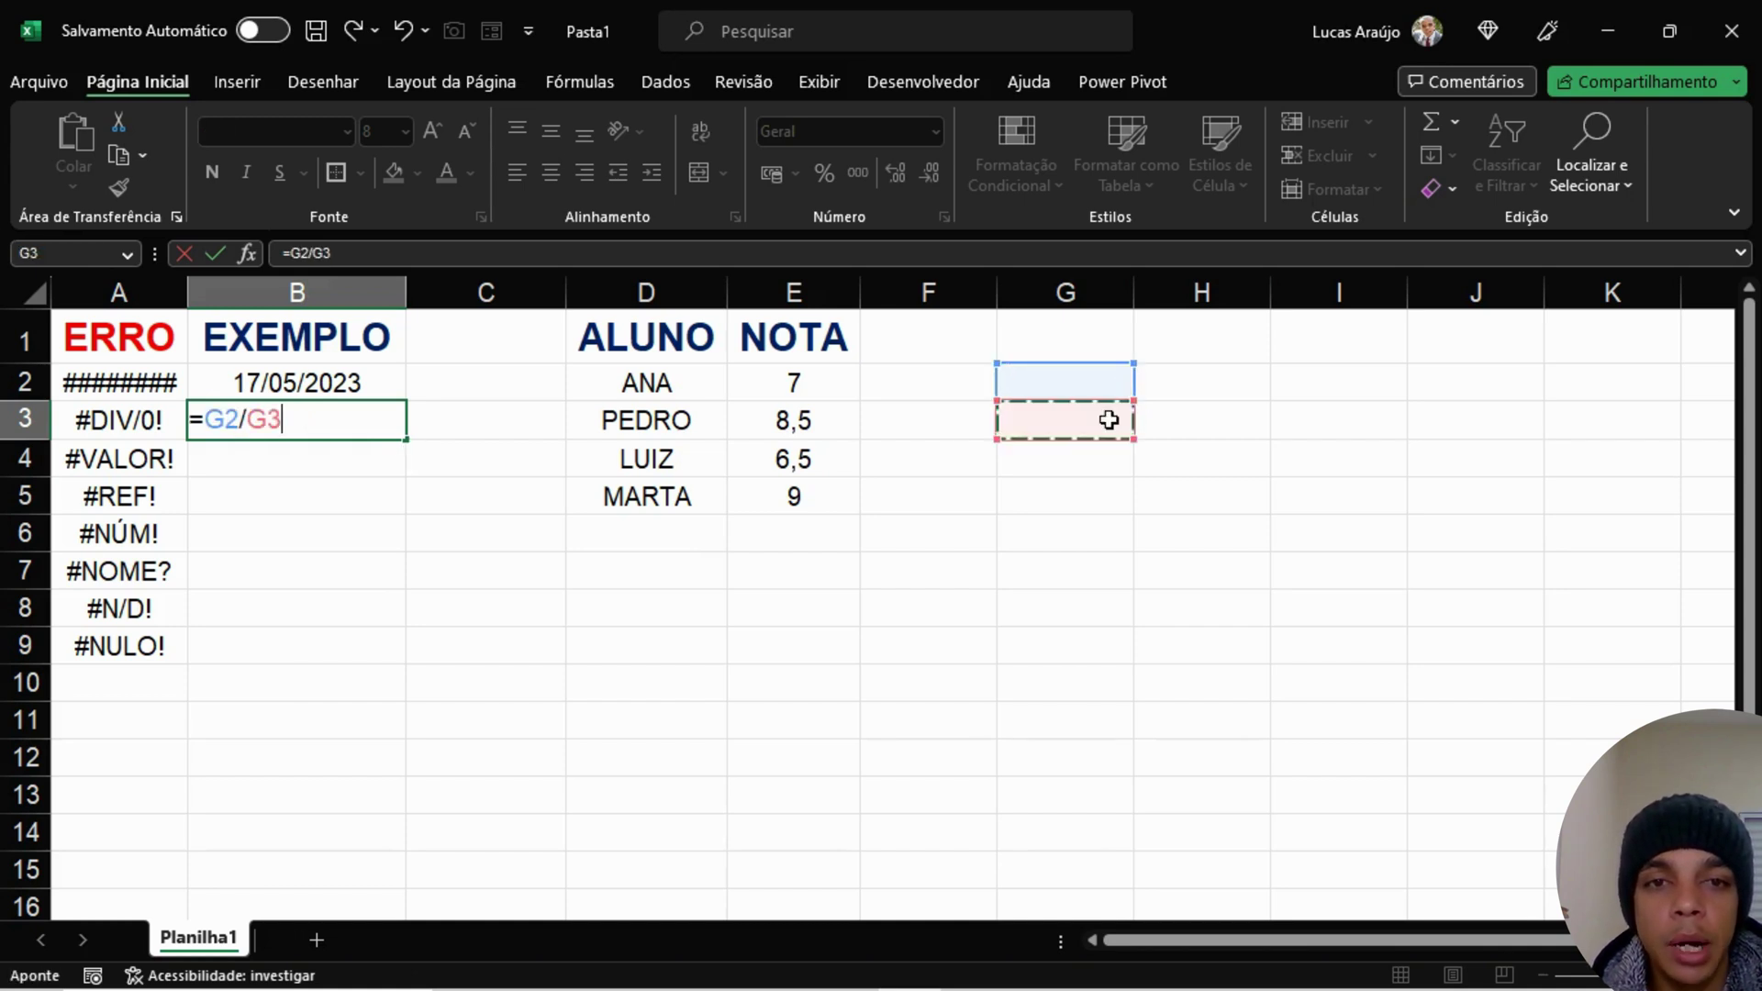
key(Return)
click(984, 535)
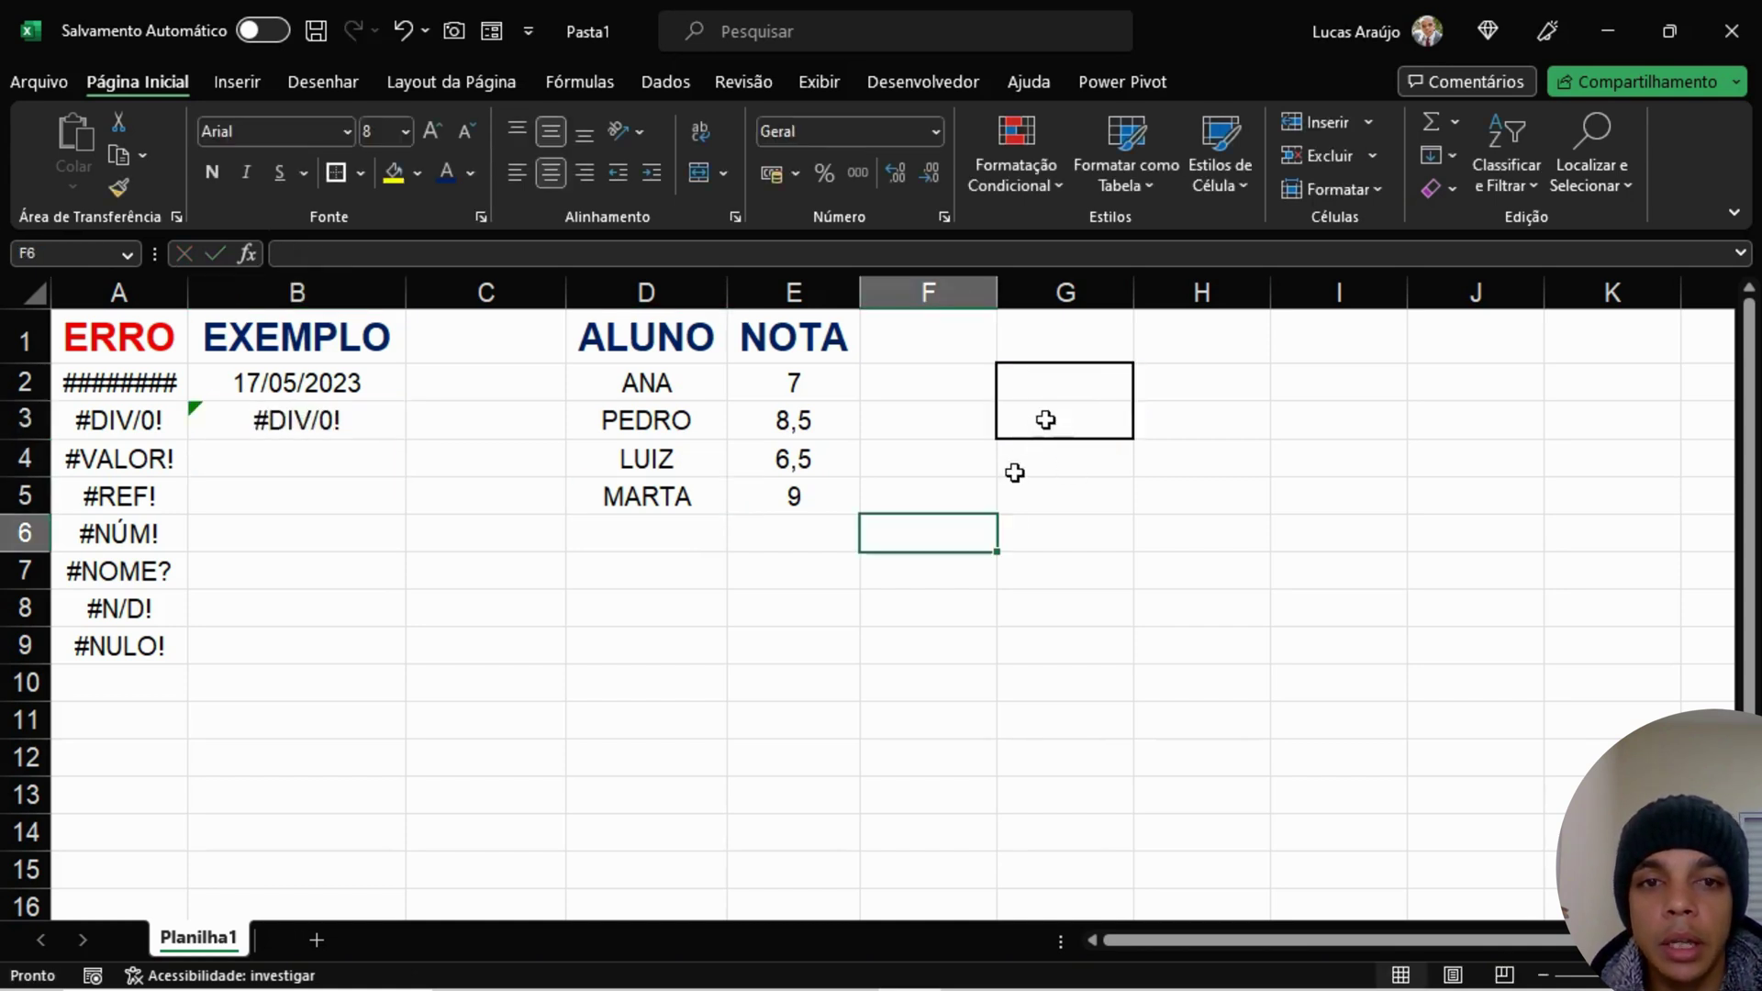
drag(1084, 384, 1088, 419)
click(313, 424)
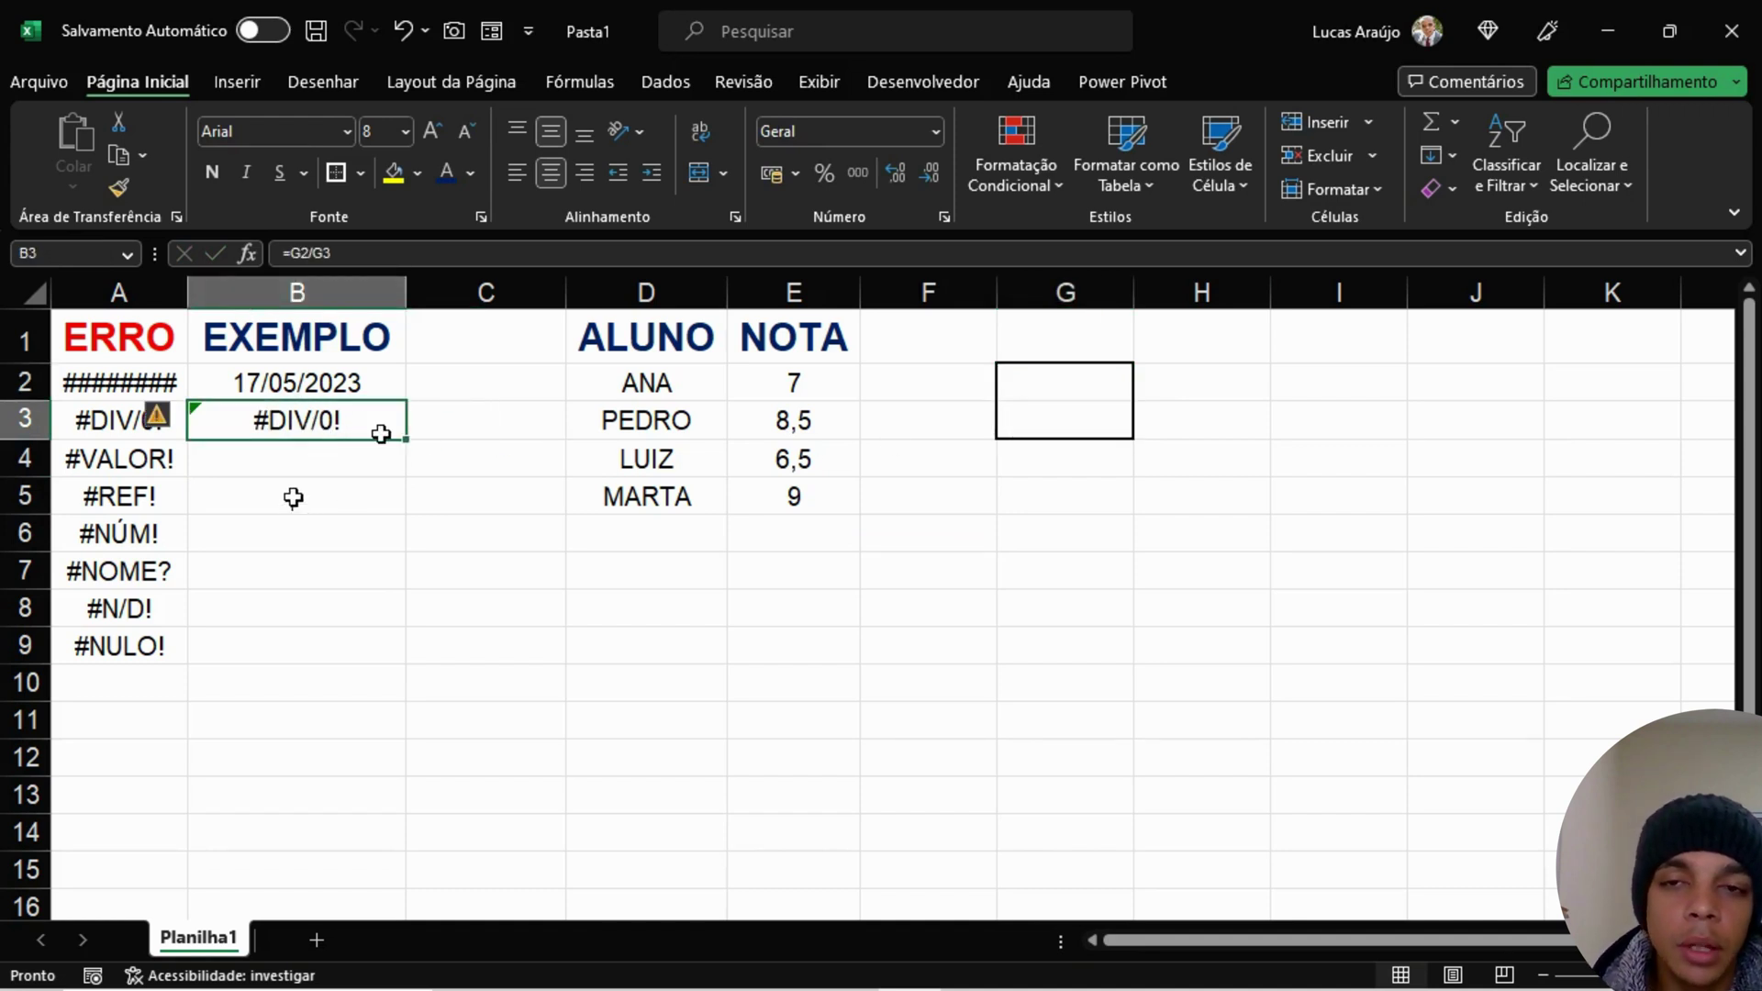
Step: Enter 5 in G3 as the divisor and check the division in B3 against G2 and G3
click(1062, 412)
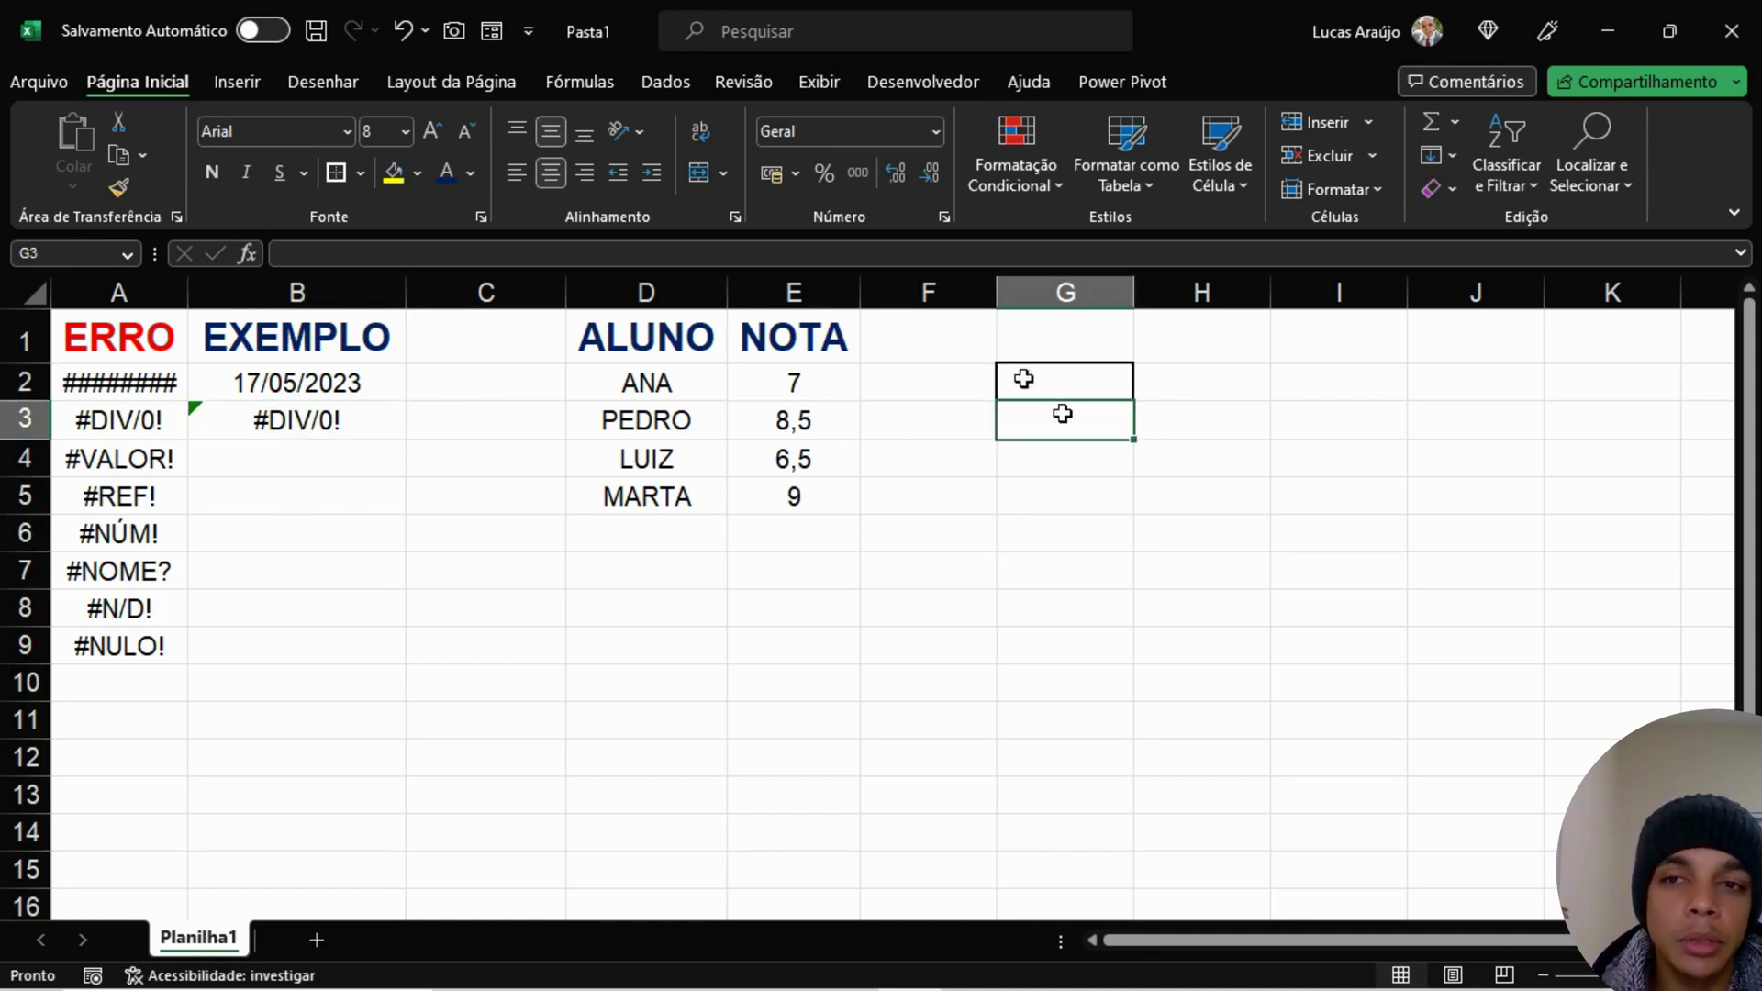
text(5)
key(Return)
click(1083, 419)
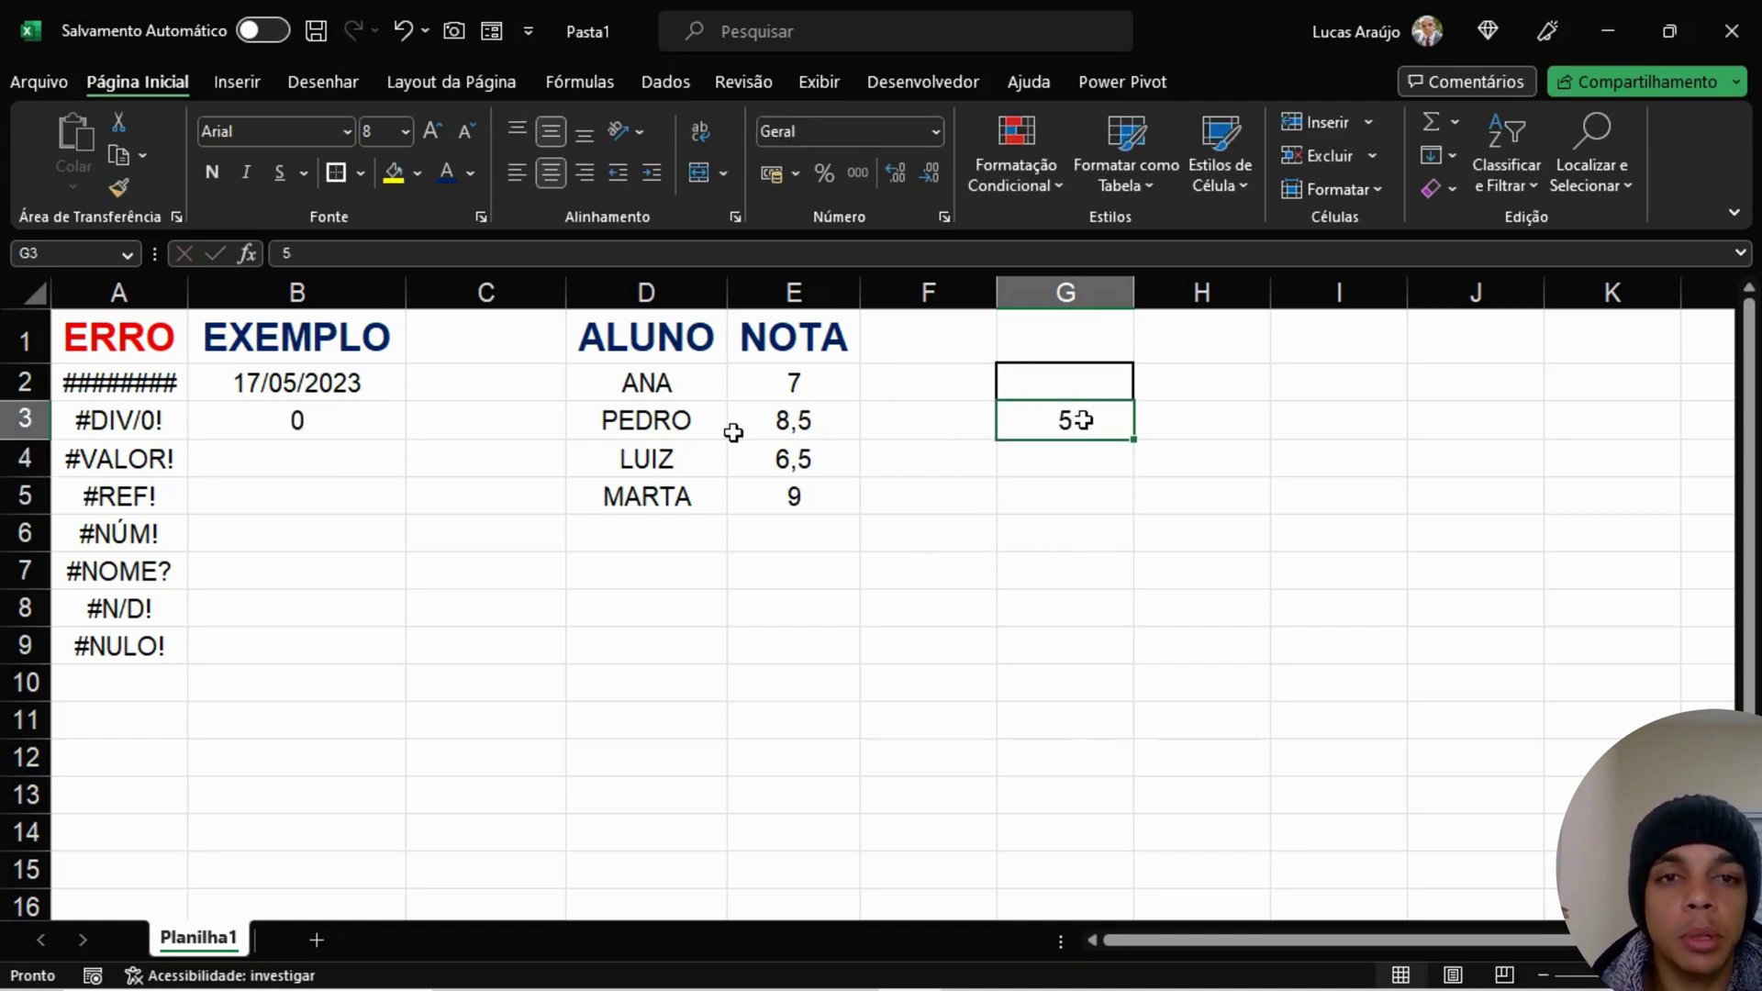
click(358, 422)
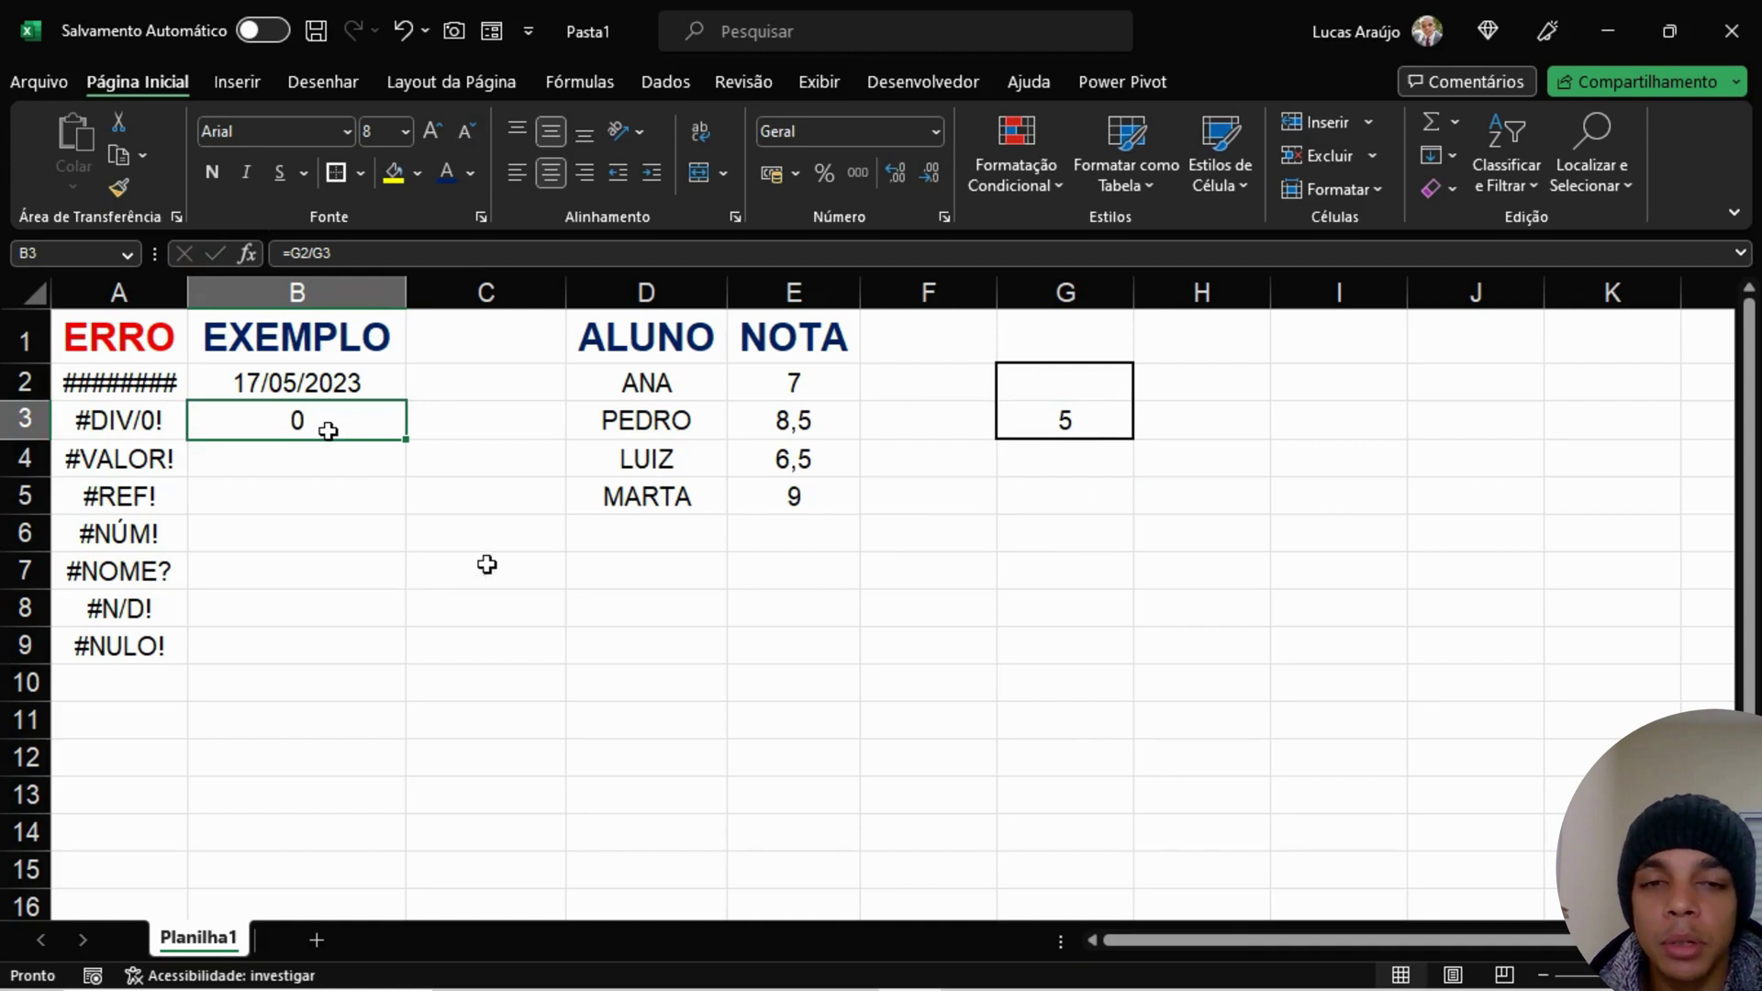
click(1102, 390)
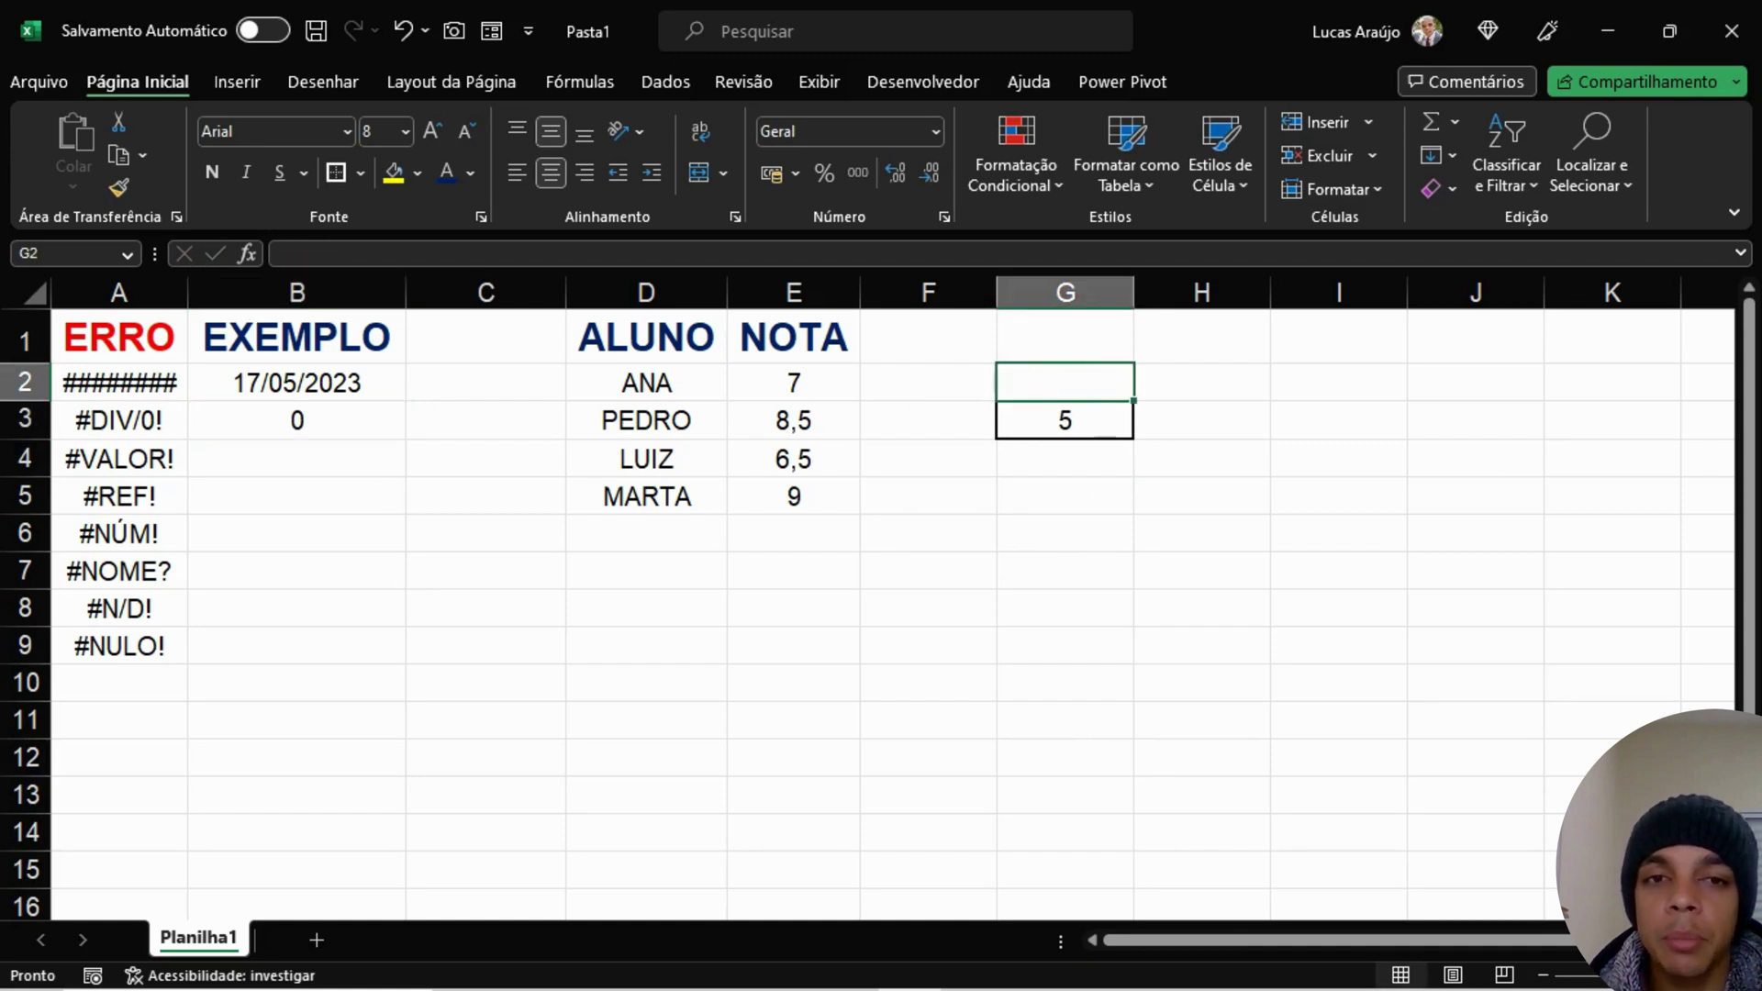
click(1081, 421)
click(260, 421)
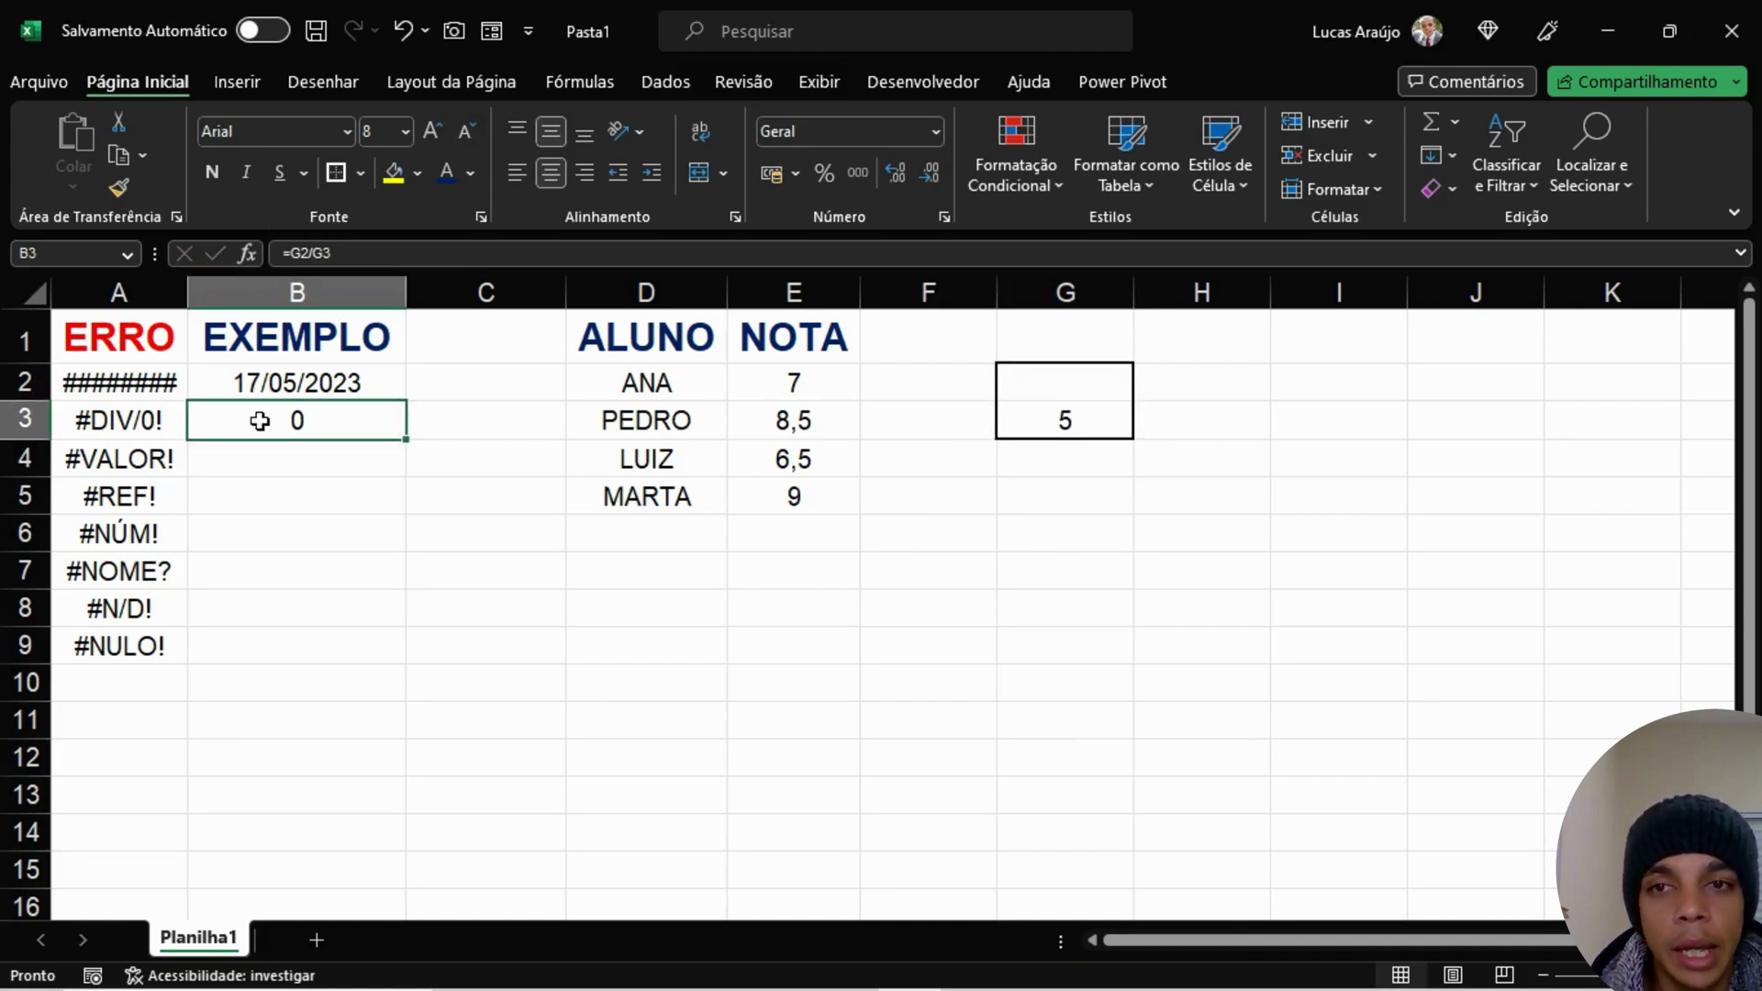
Step: Enter 5 in G2 as the dividend of the division in B3
click(1087, 422)
click(1085, 382)
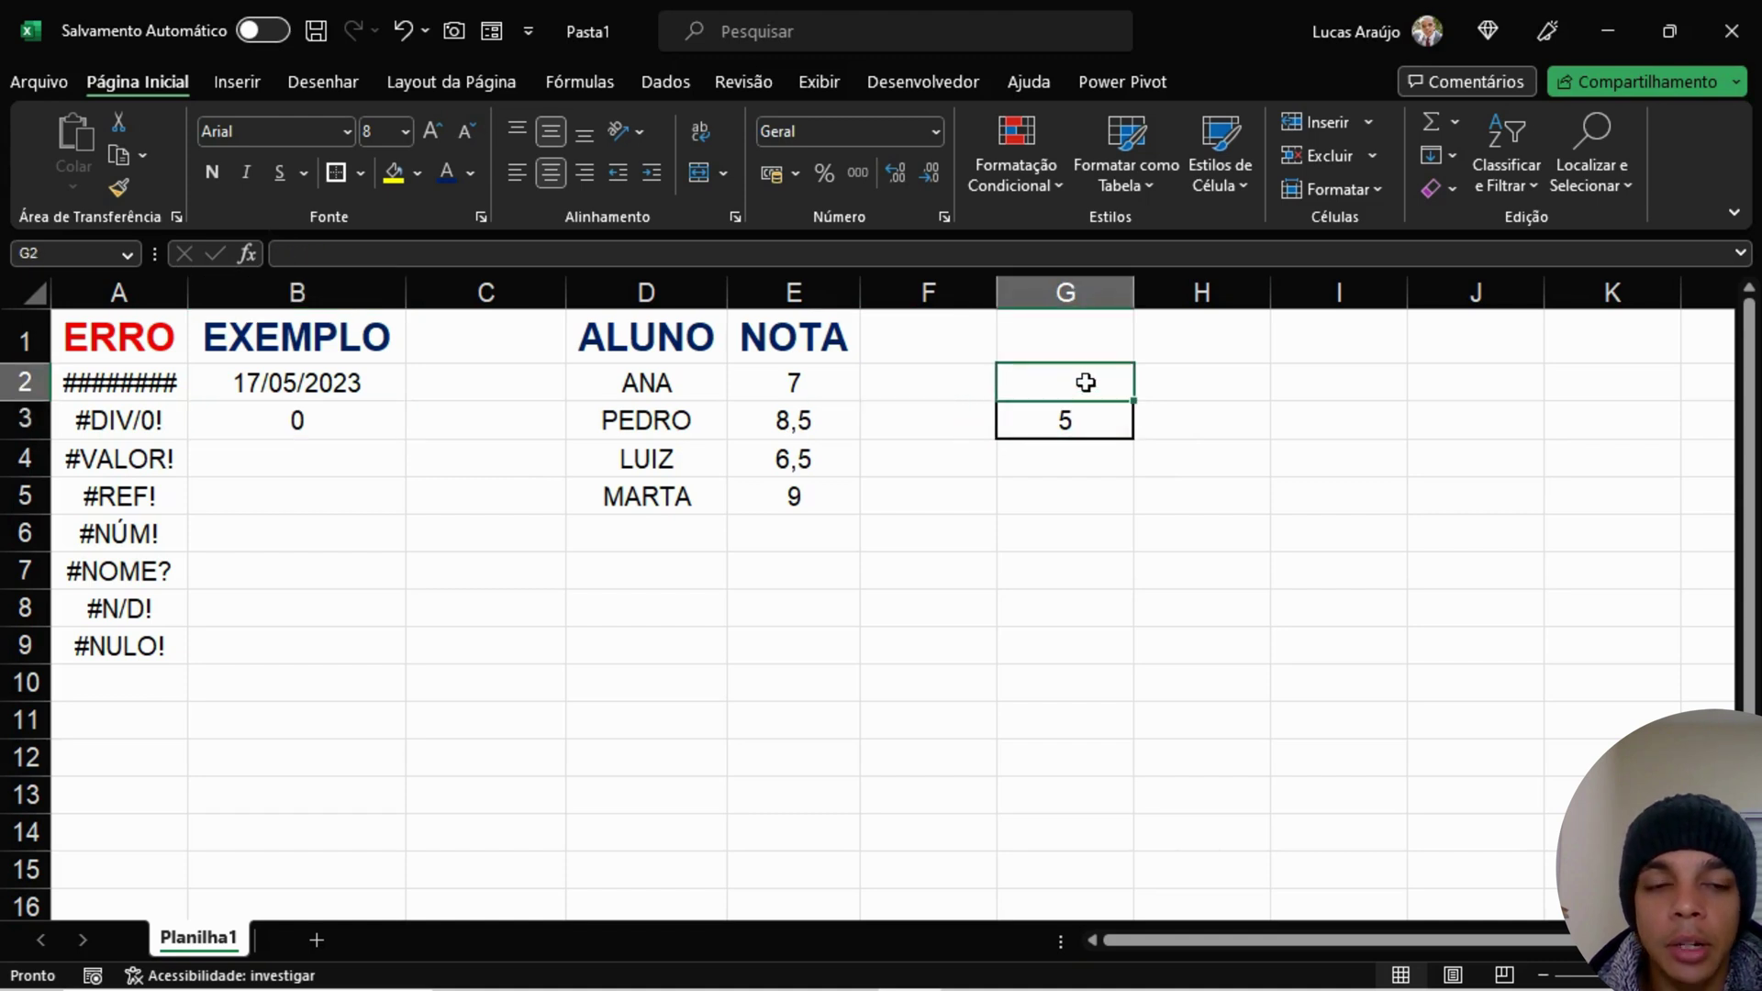
text(5)
key(Return)
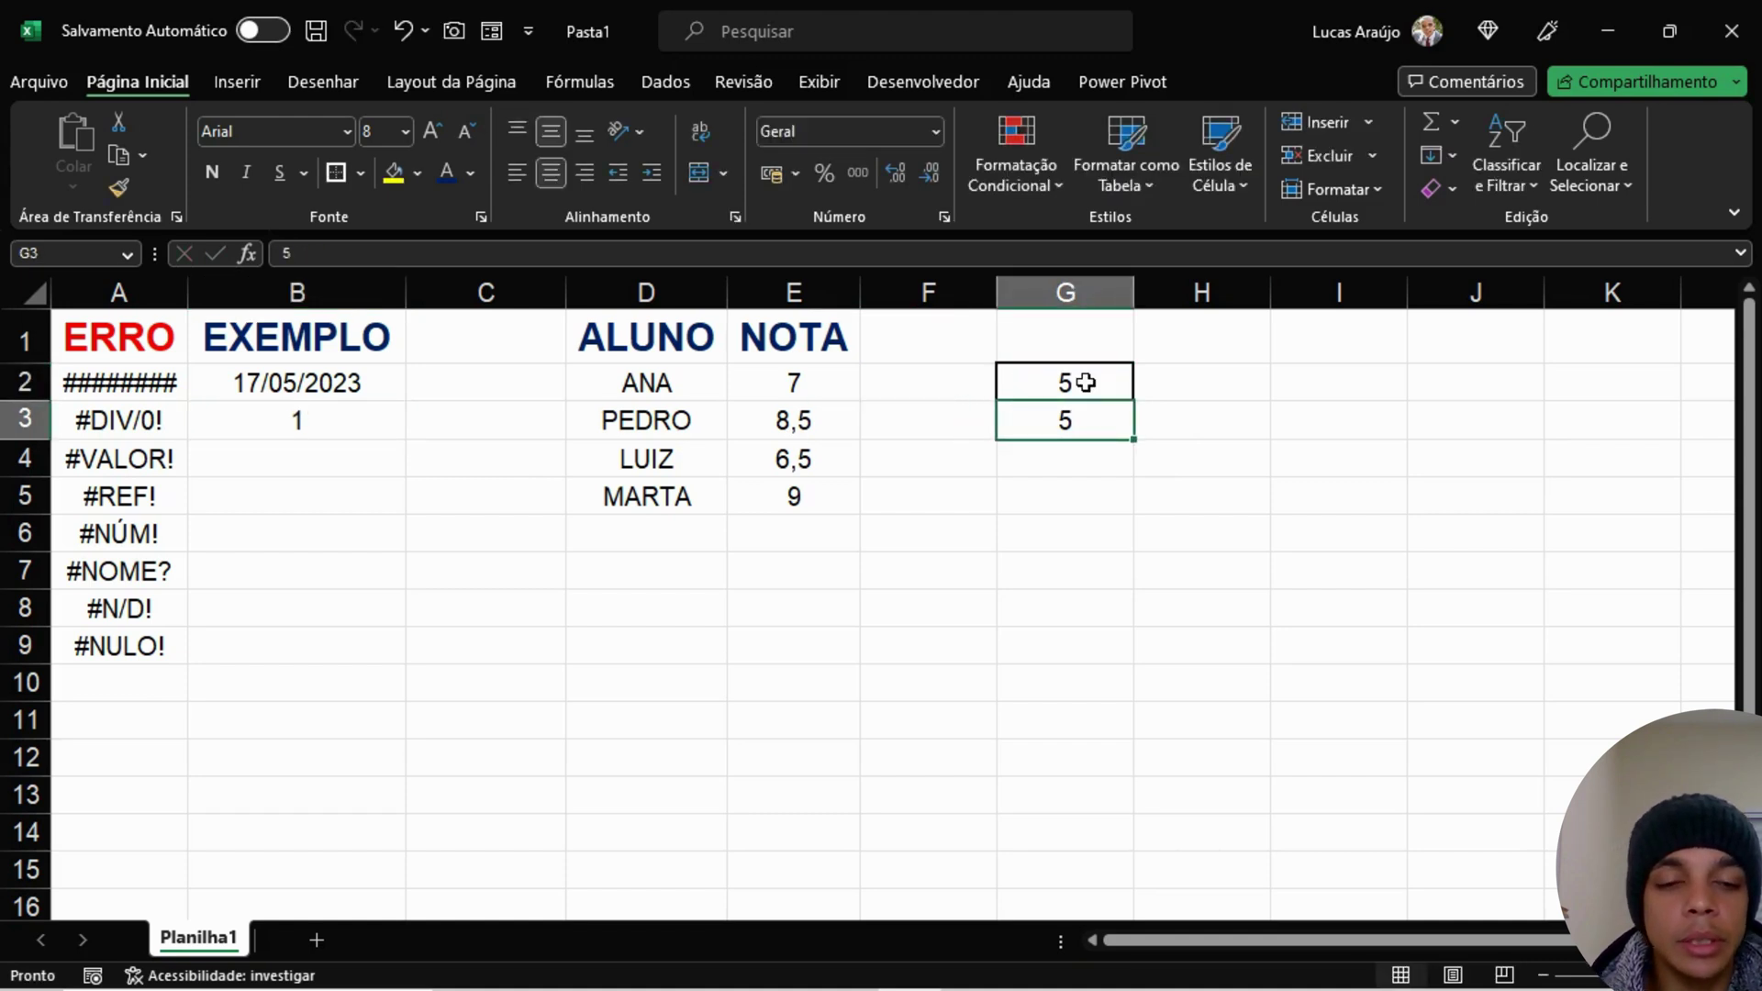
Step: Clear the divisor in G3 and check the result in B3 against cells G2 and G3
key(Delete)
click(351, 447)
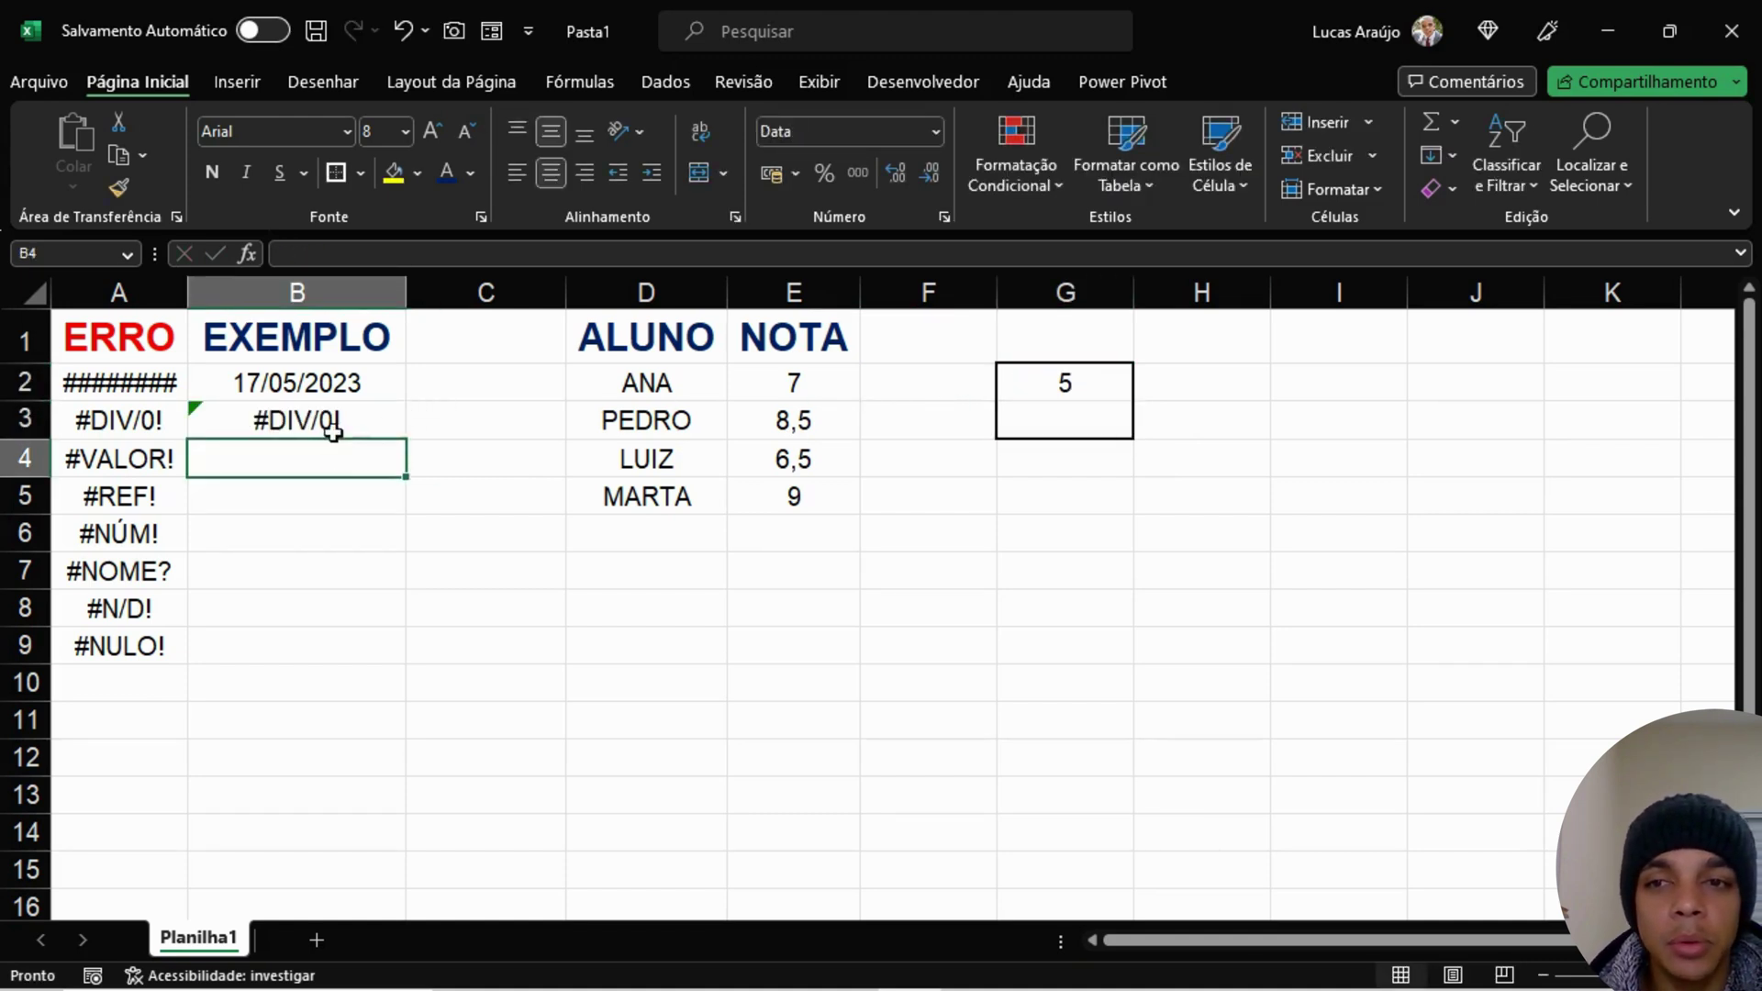
click(335, 422)
click(1099, 387)
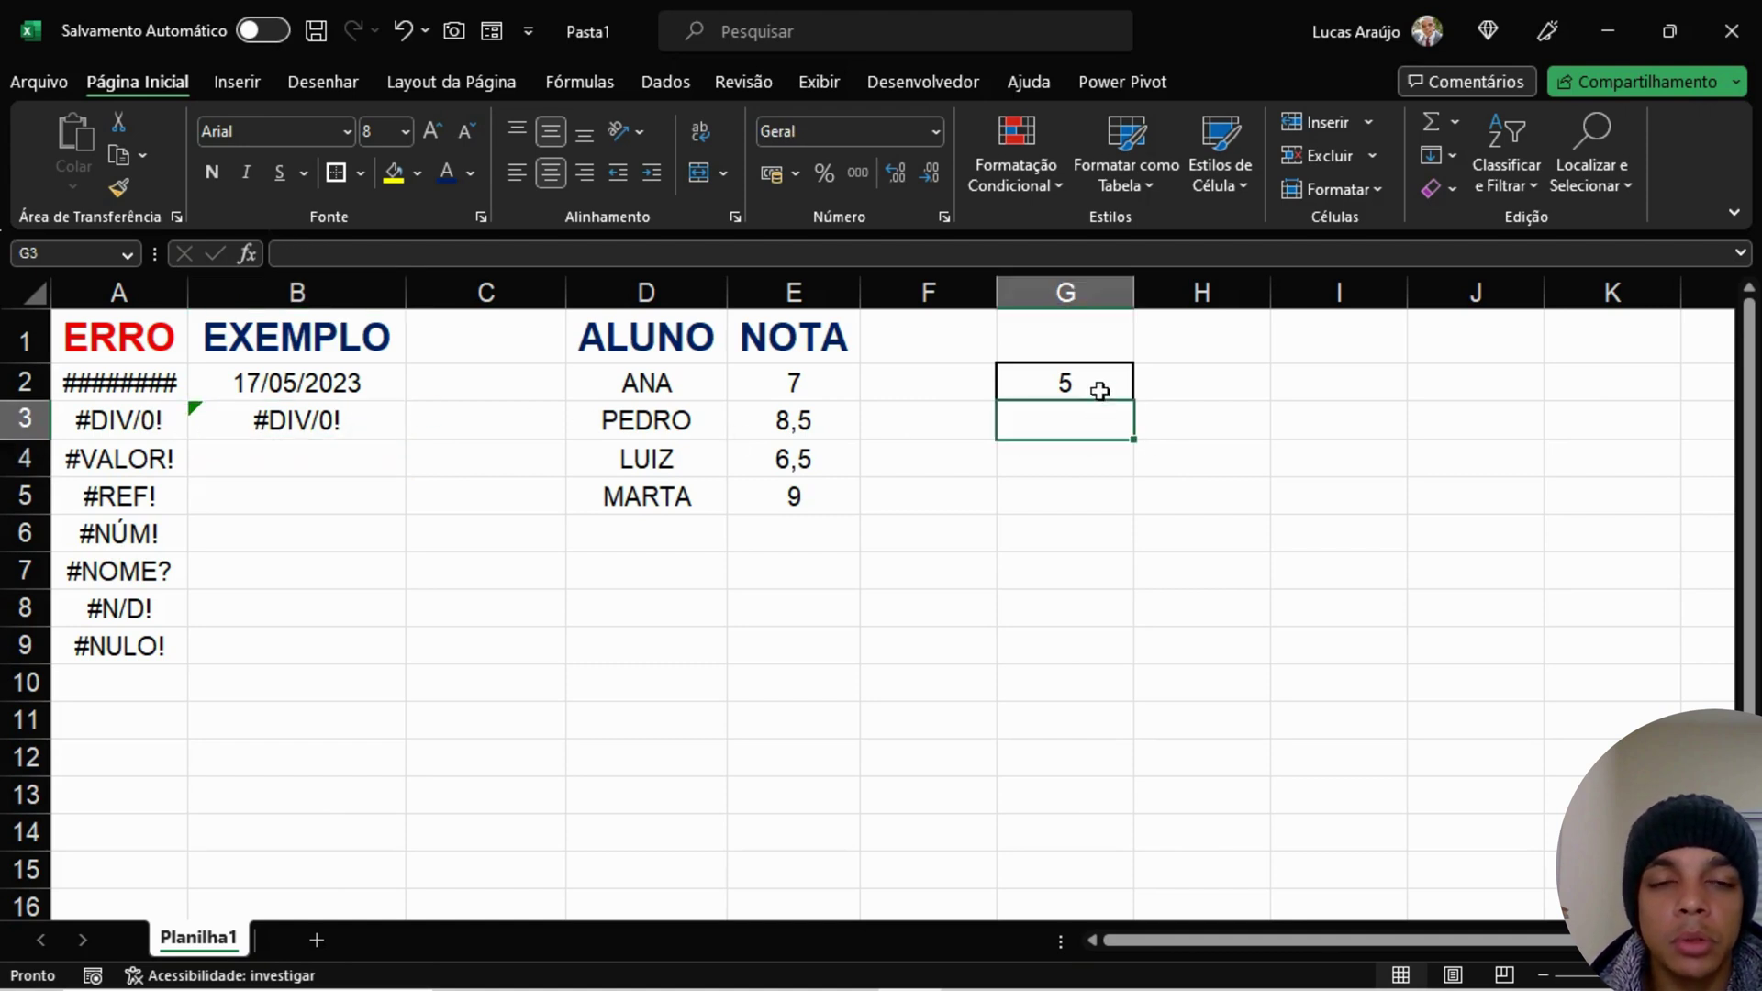
click(1095, 427)
click(1026, 542)
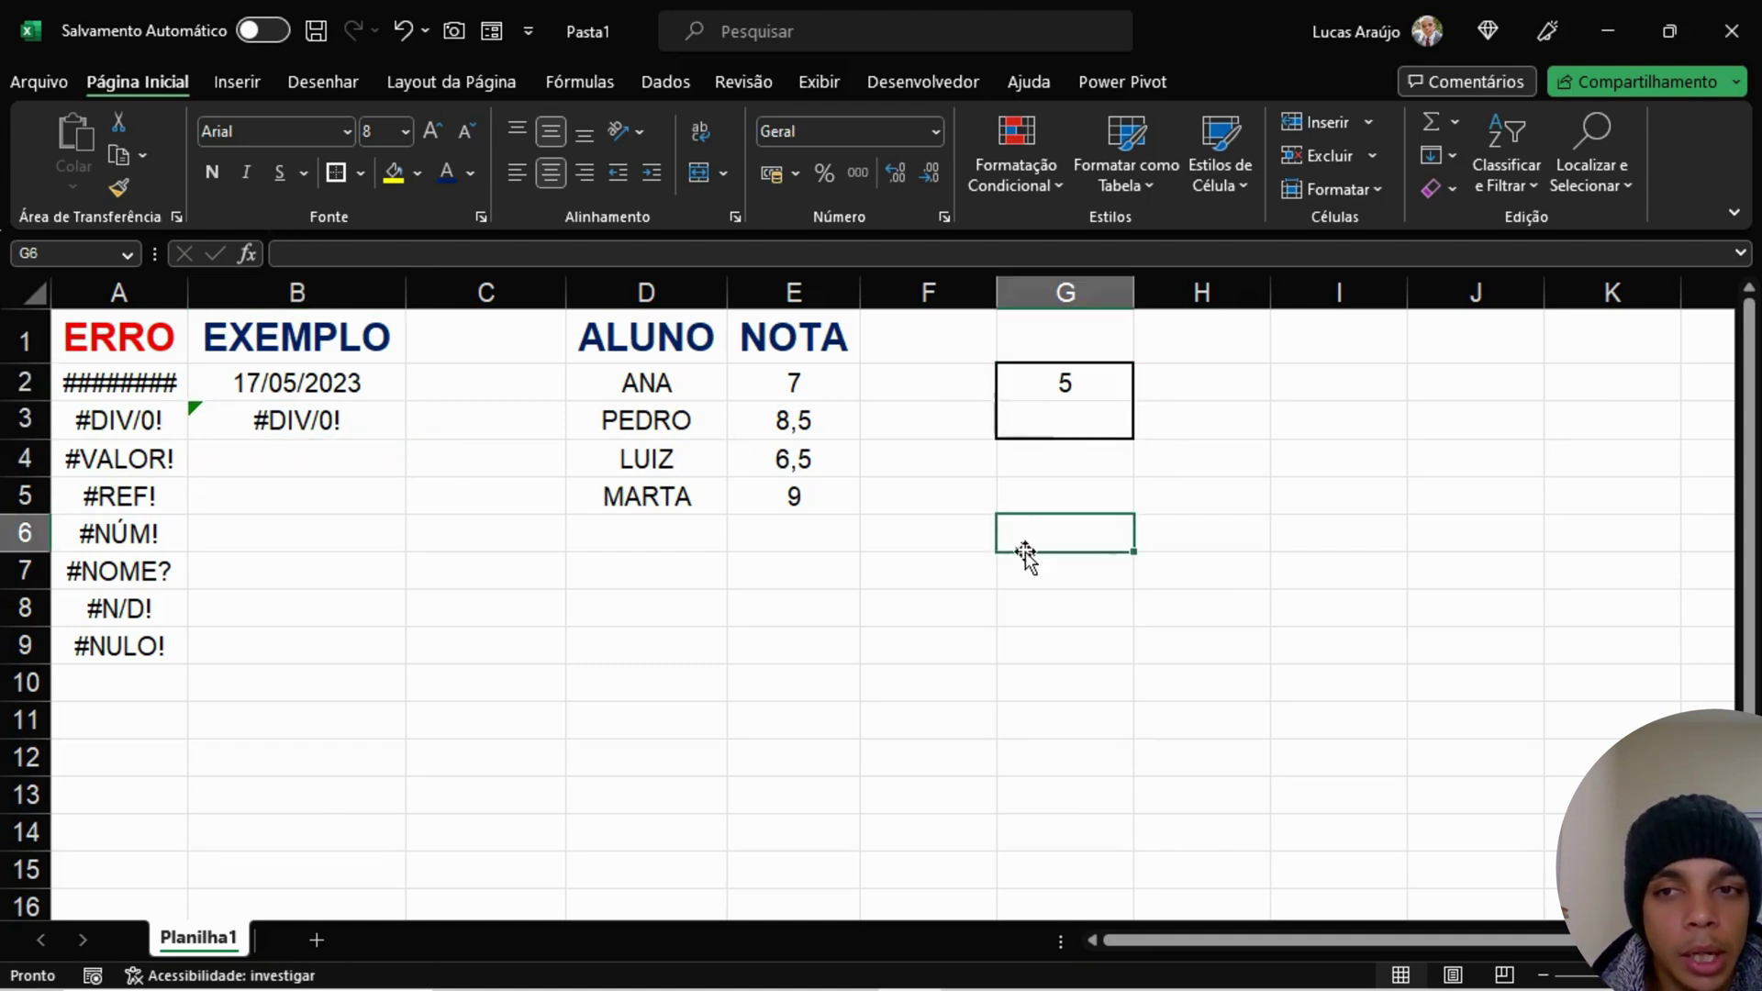
Step: Check the division formula in B3 against its divisor cell G3
click(1093, 393)
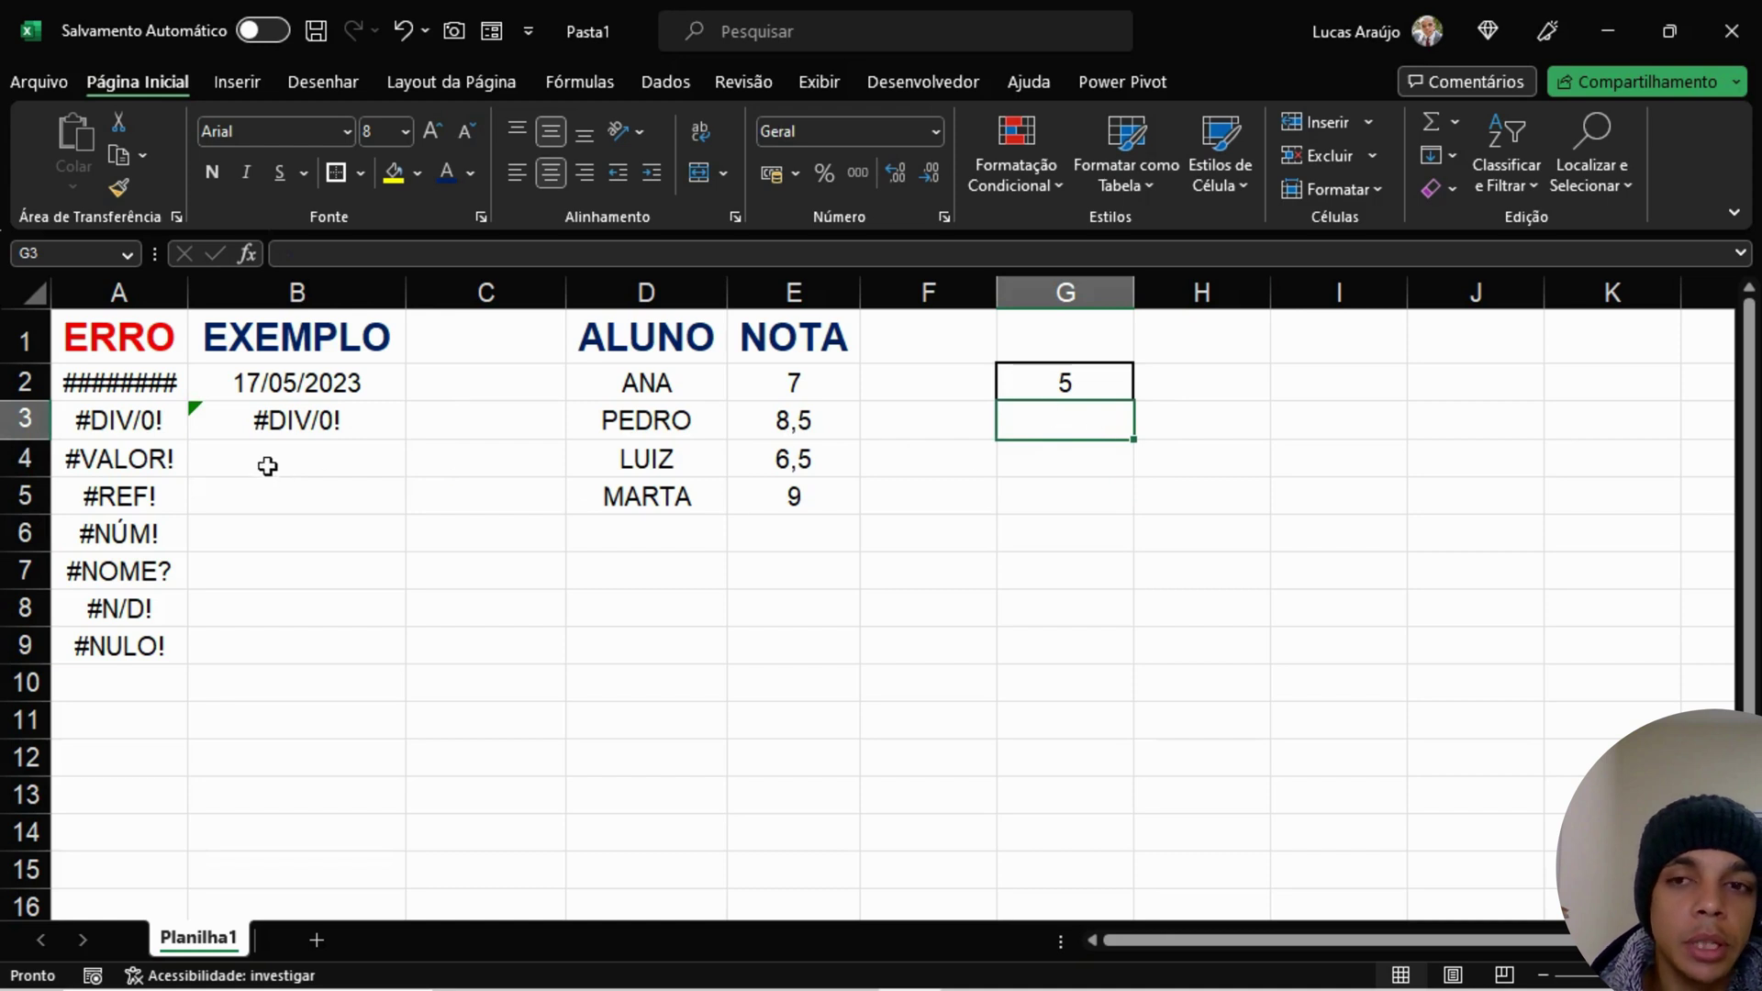
click(344, 413)
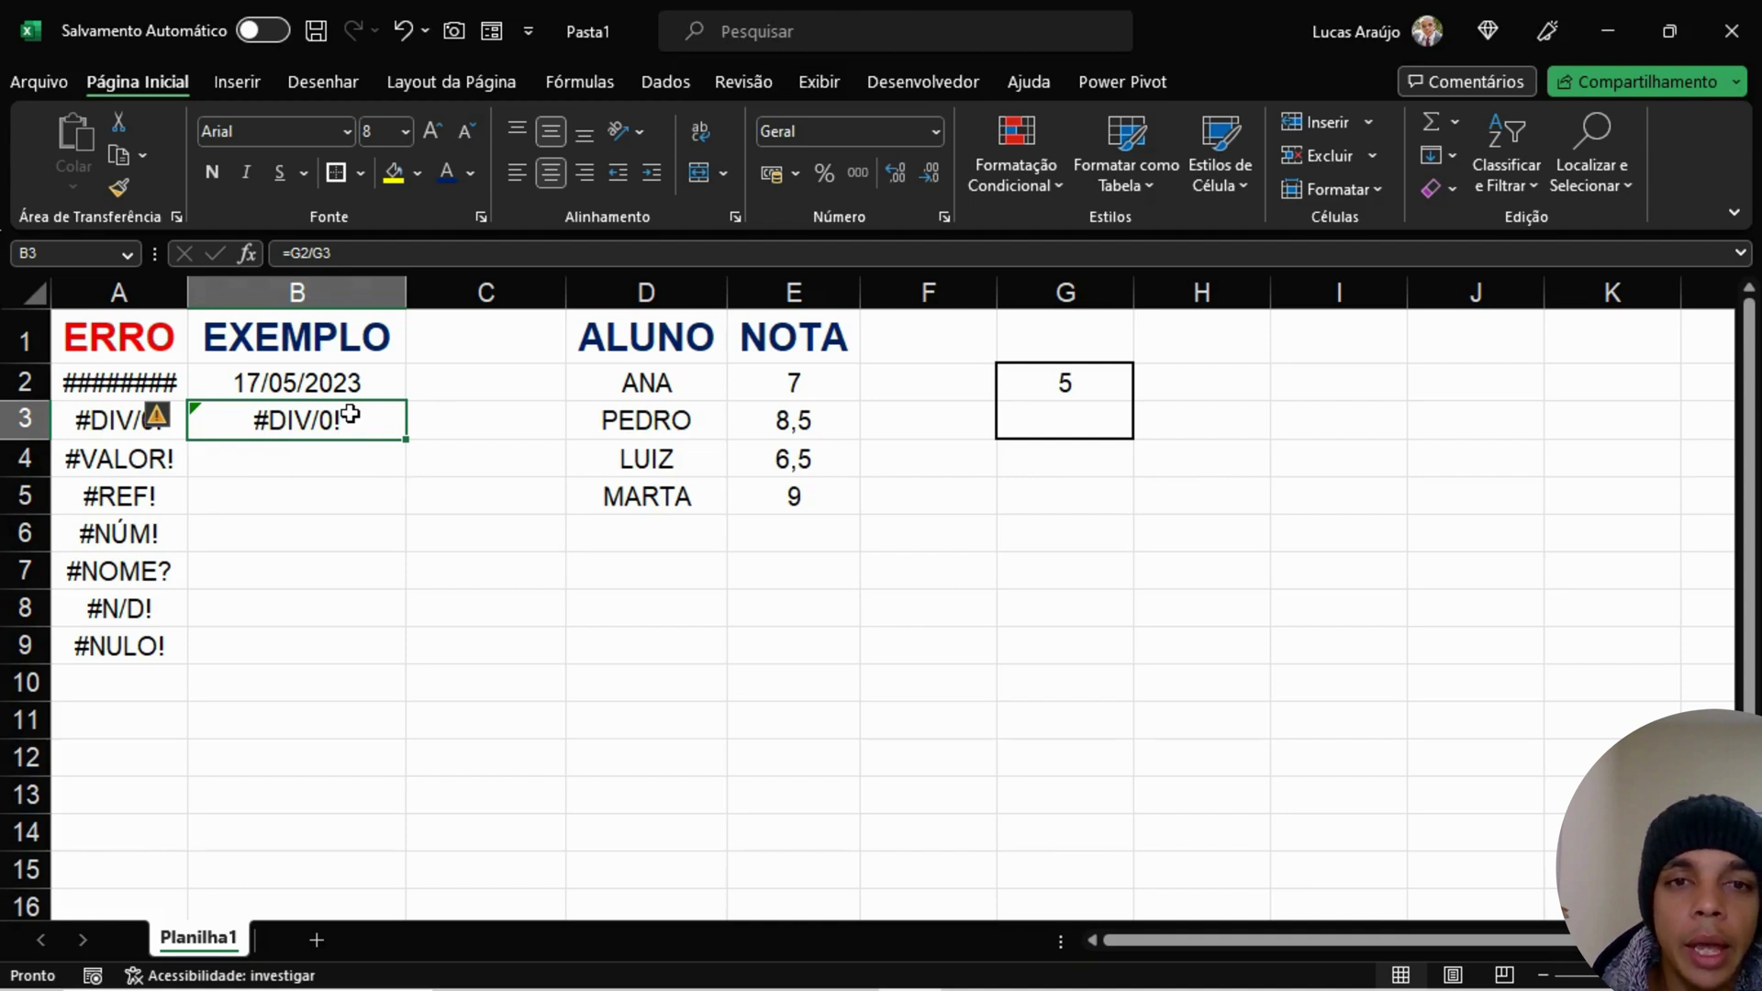
click(1106, 413)
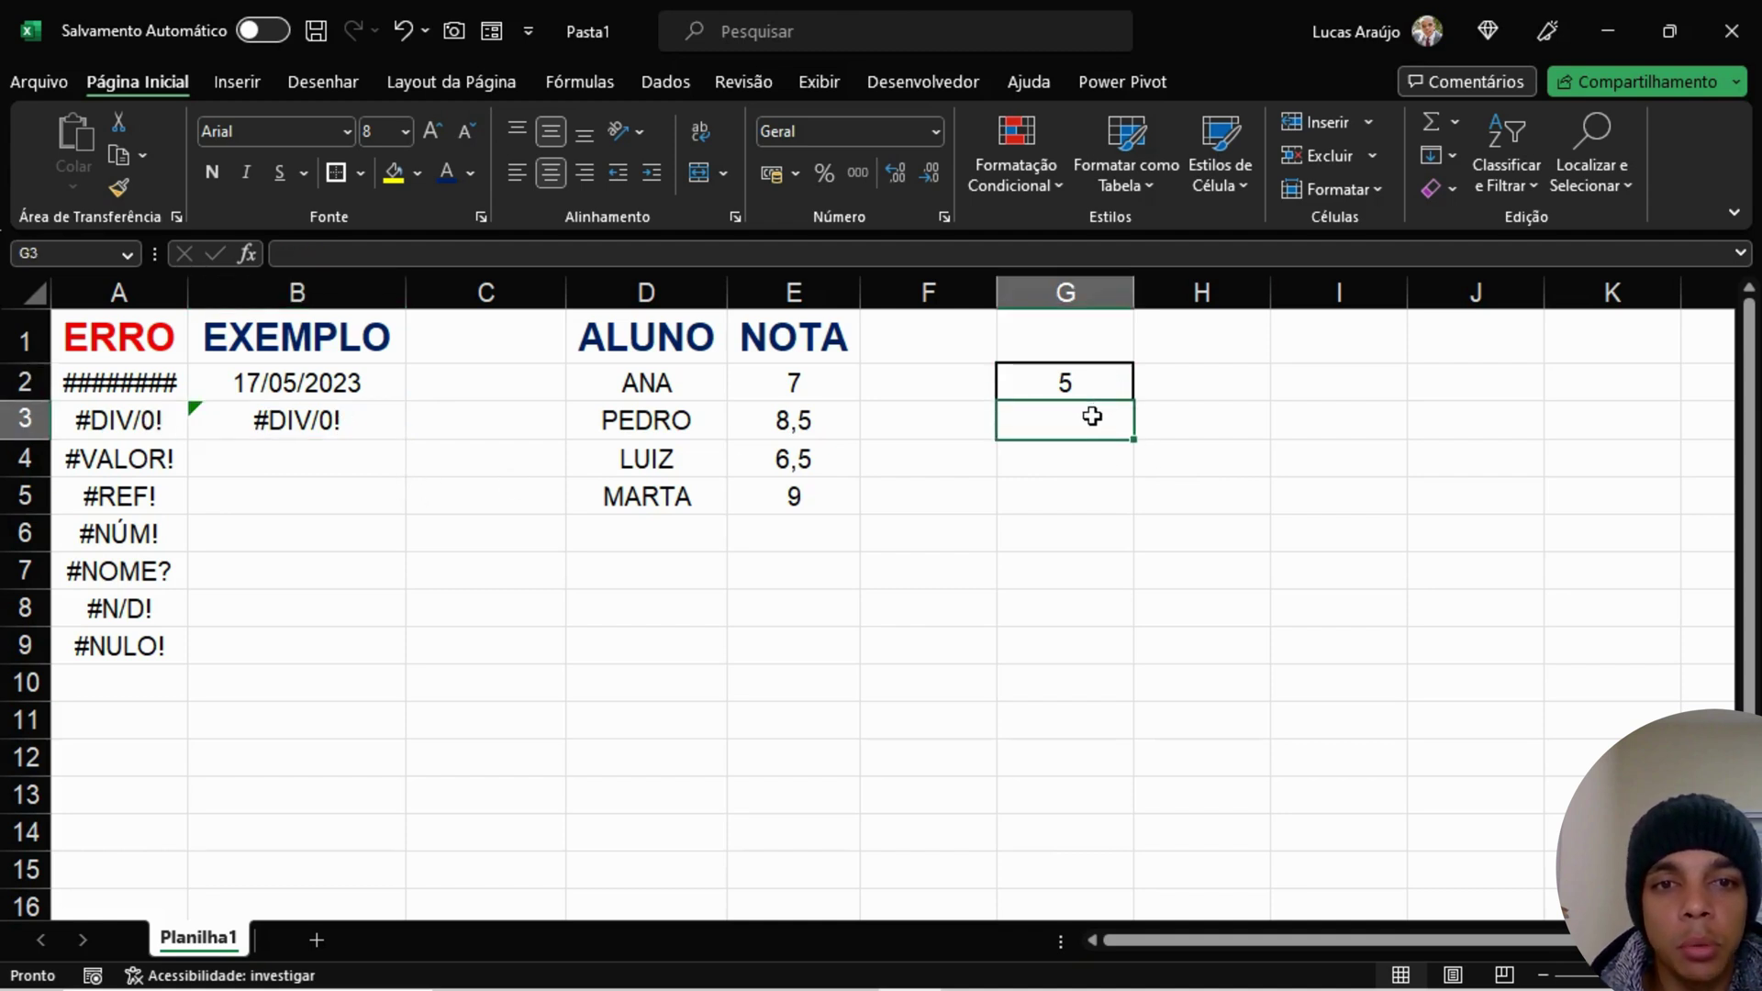
Step: Open an SE function in front of the G2/G3 division in the B3 formula
click(354, 433)
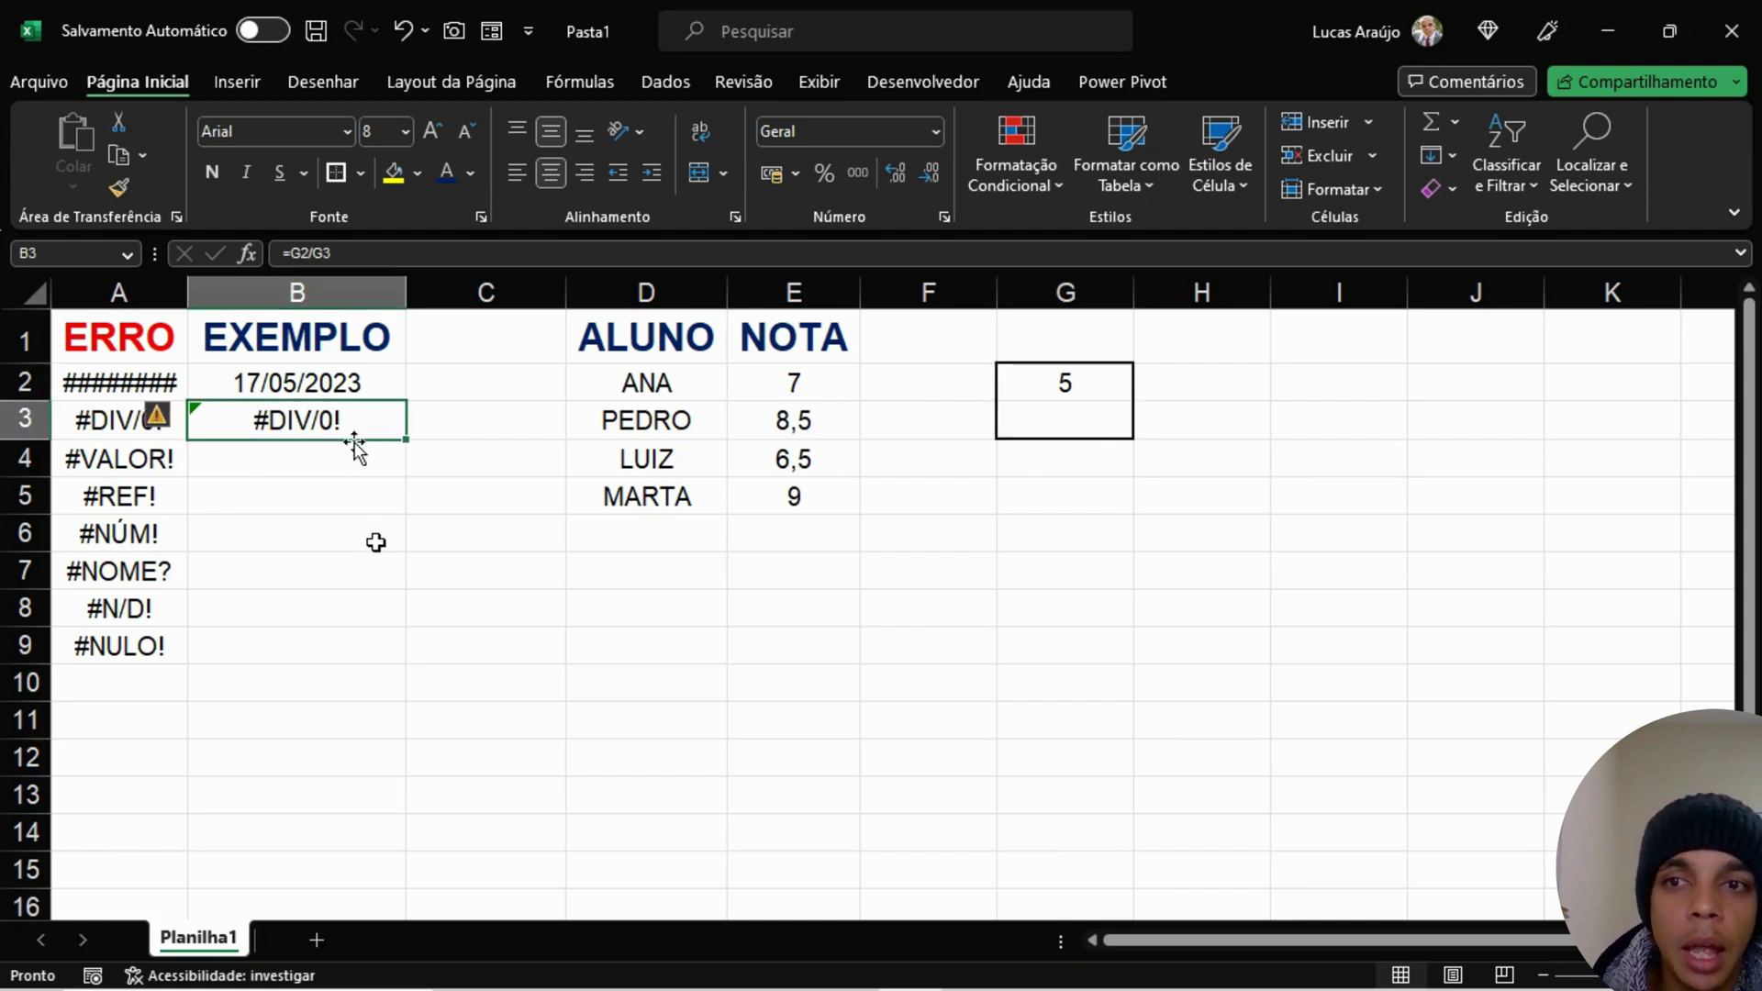
key(F2)
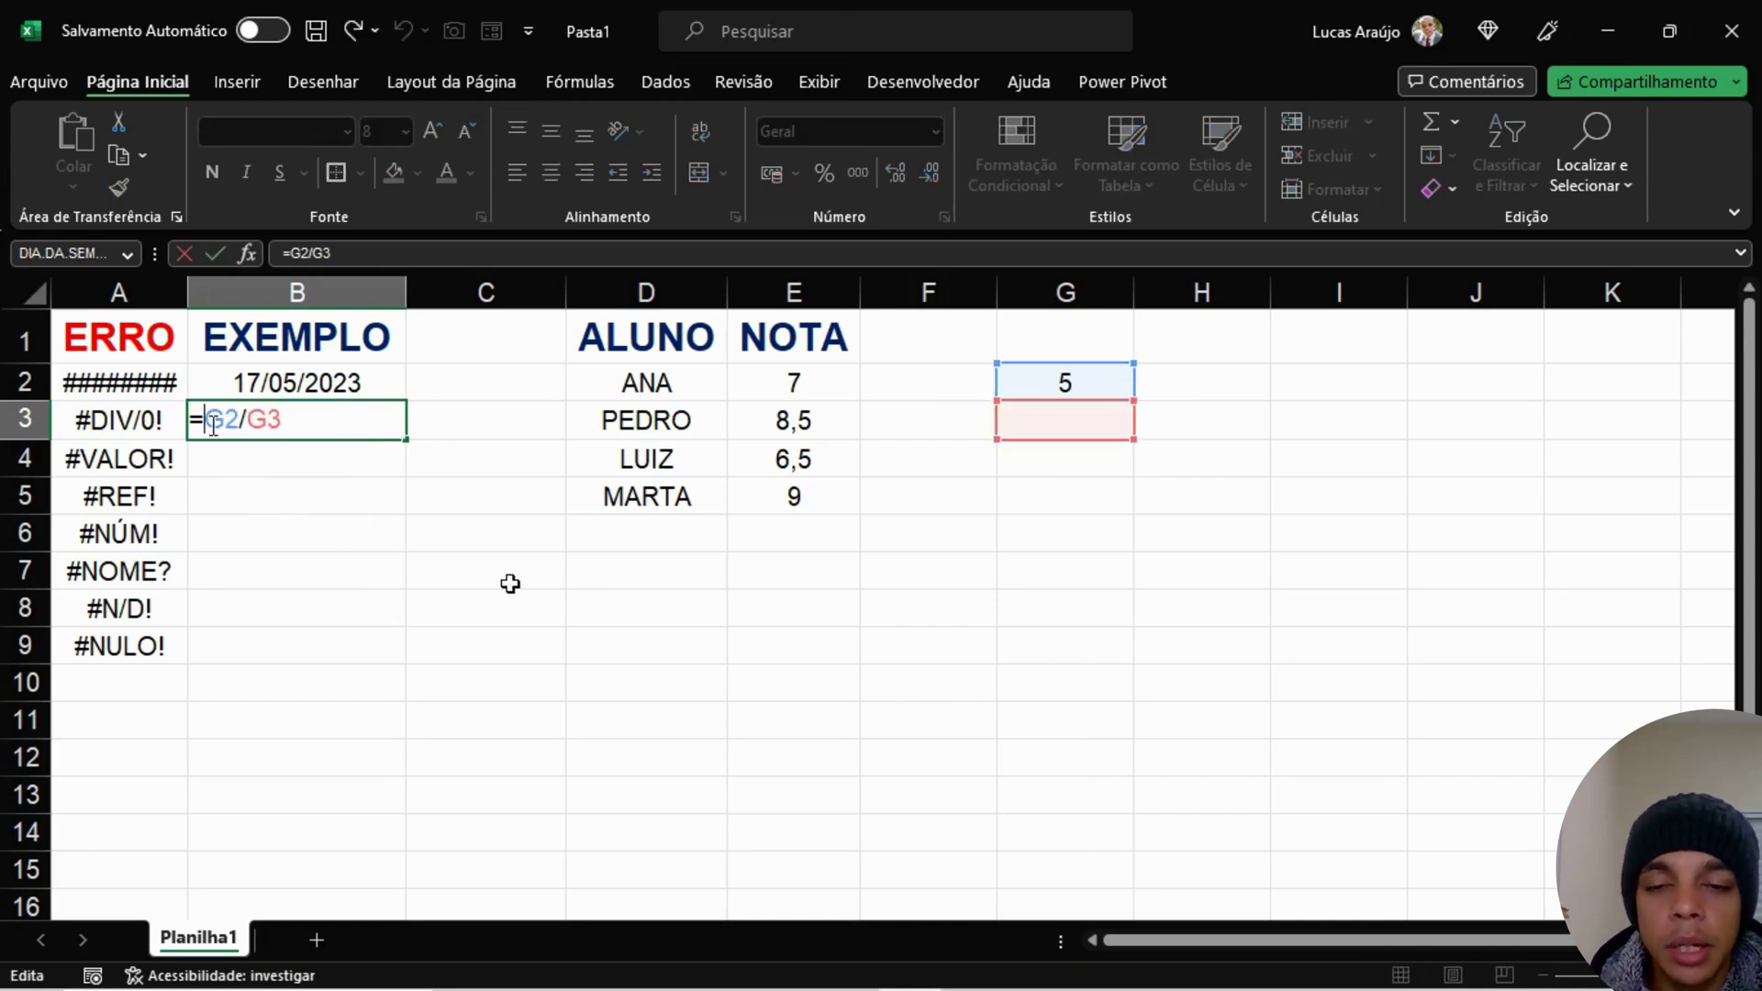
text(SE()
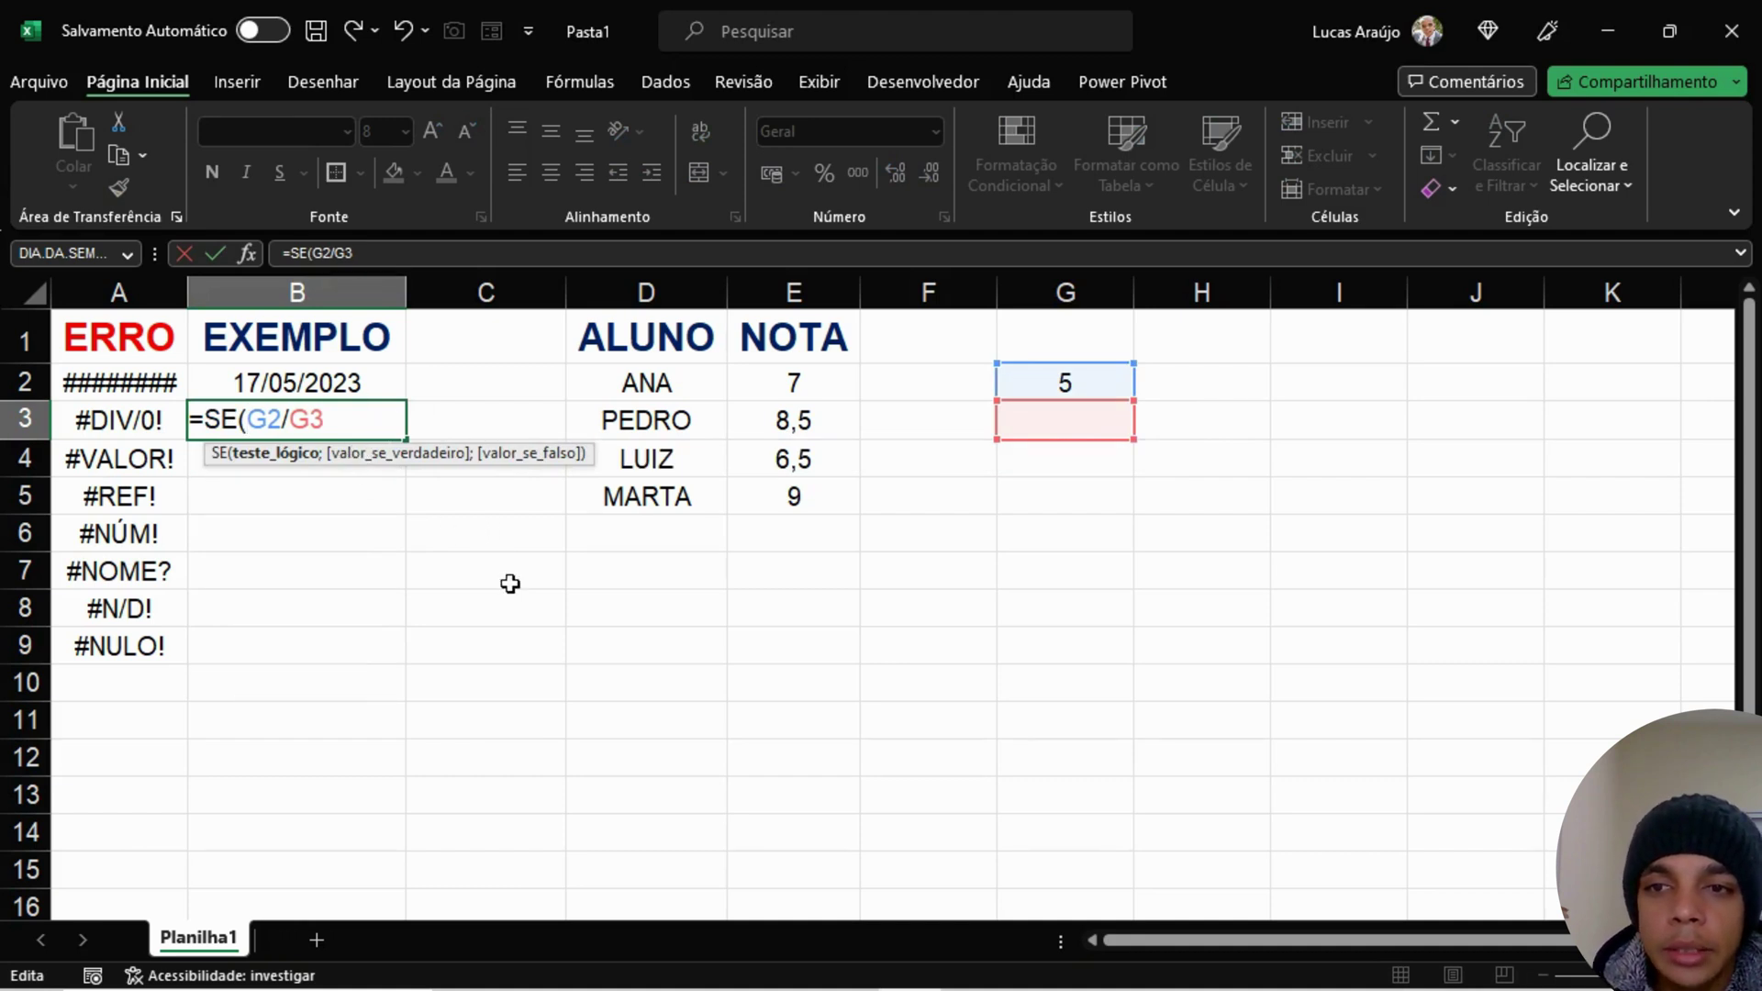
click(333, 414)
text(;)
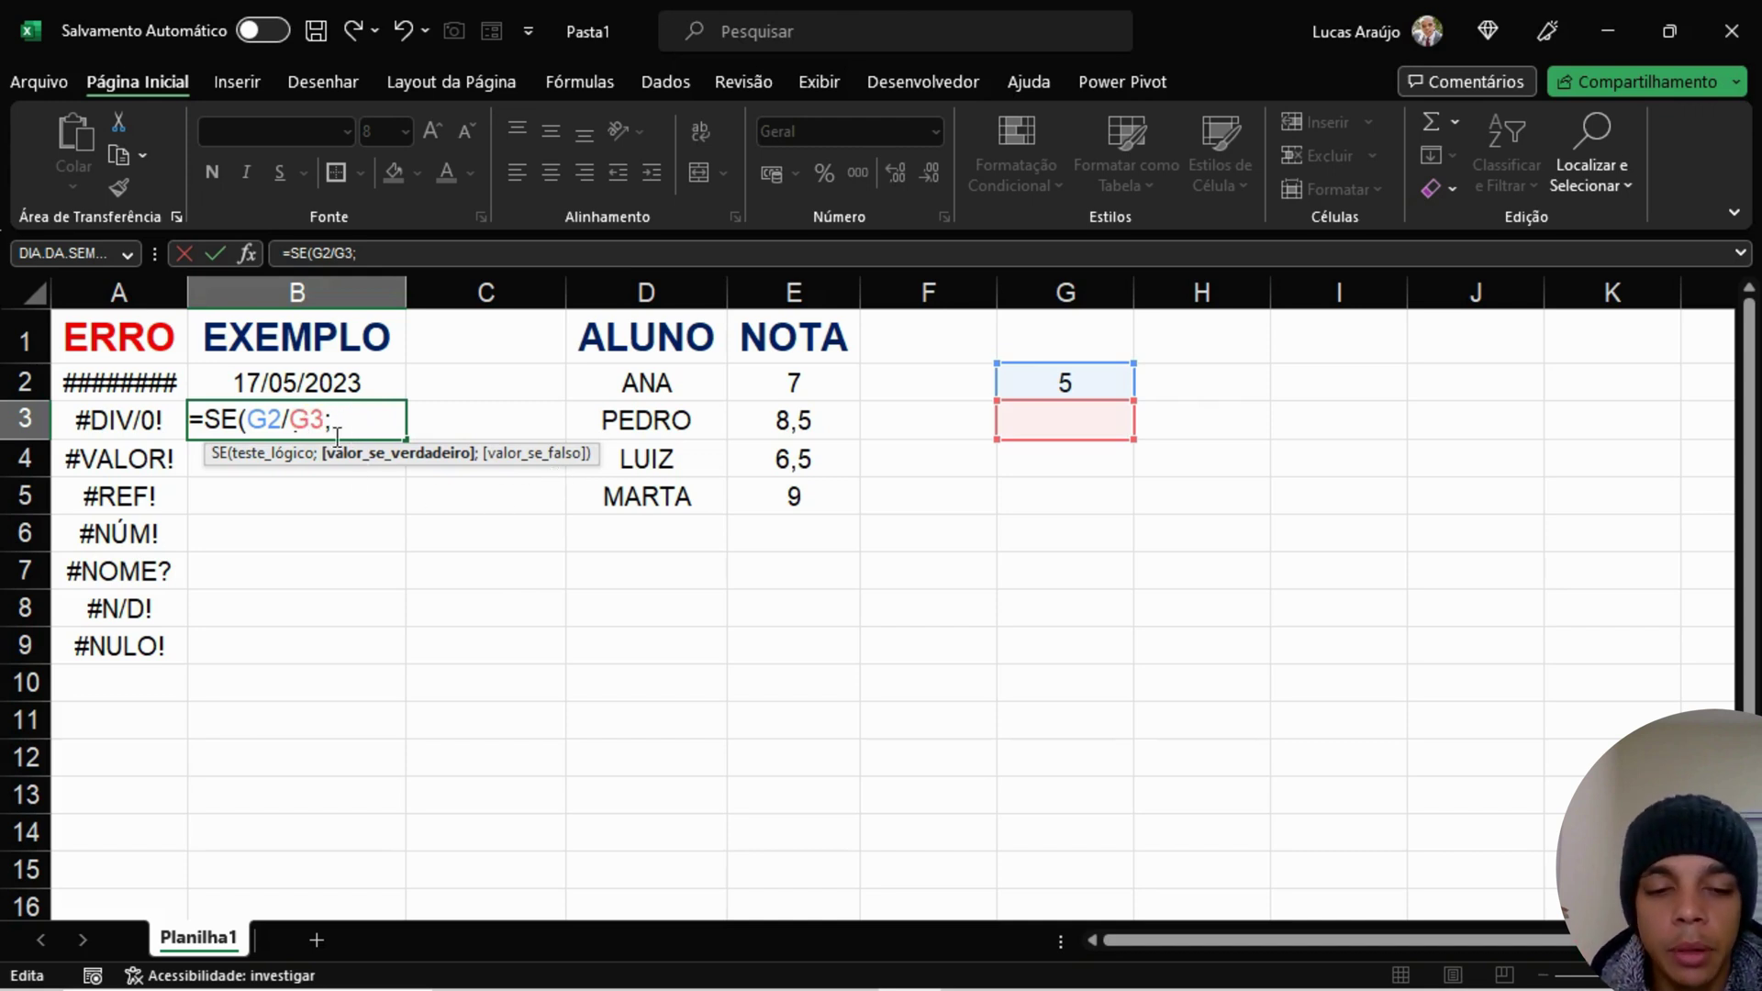
key(BackSpace)
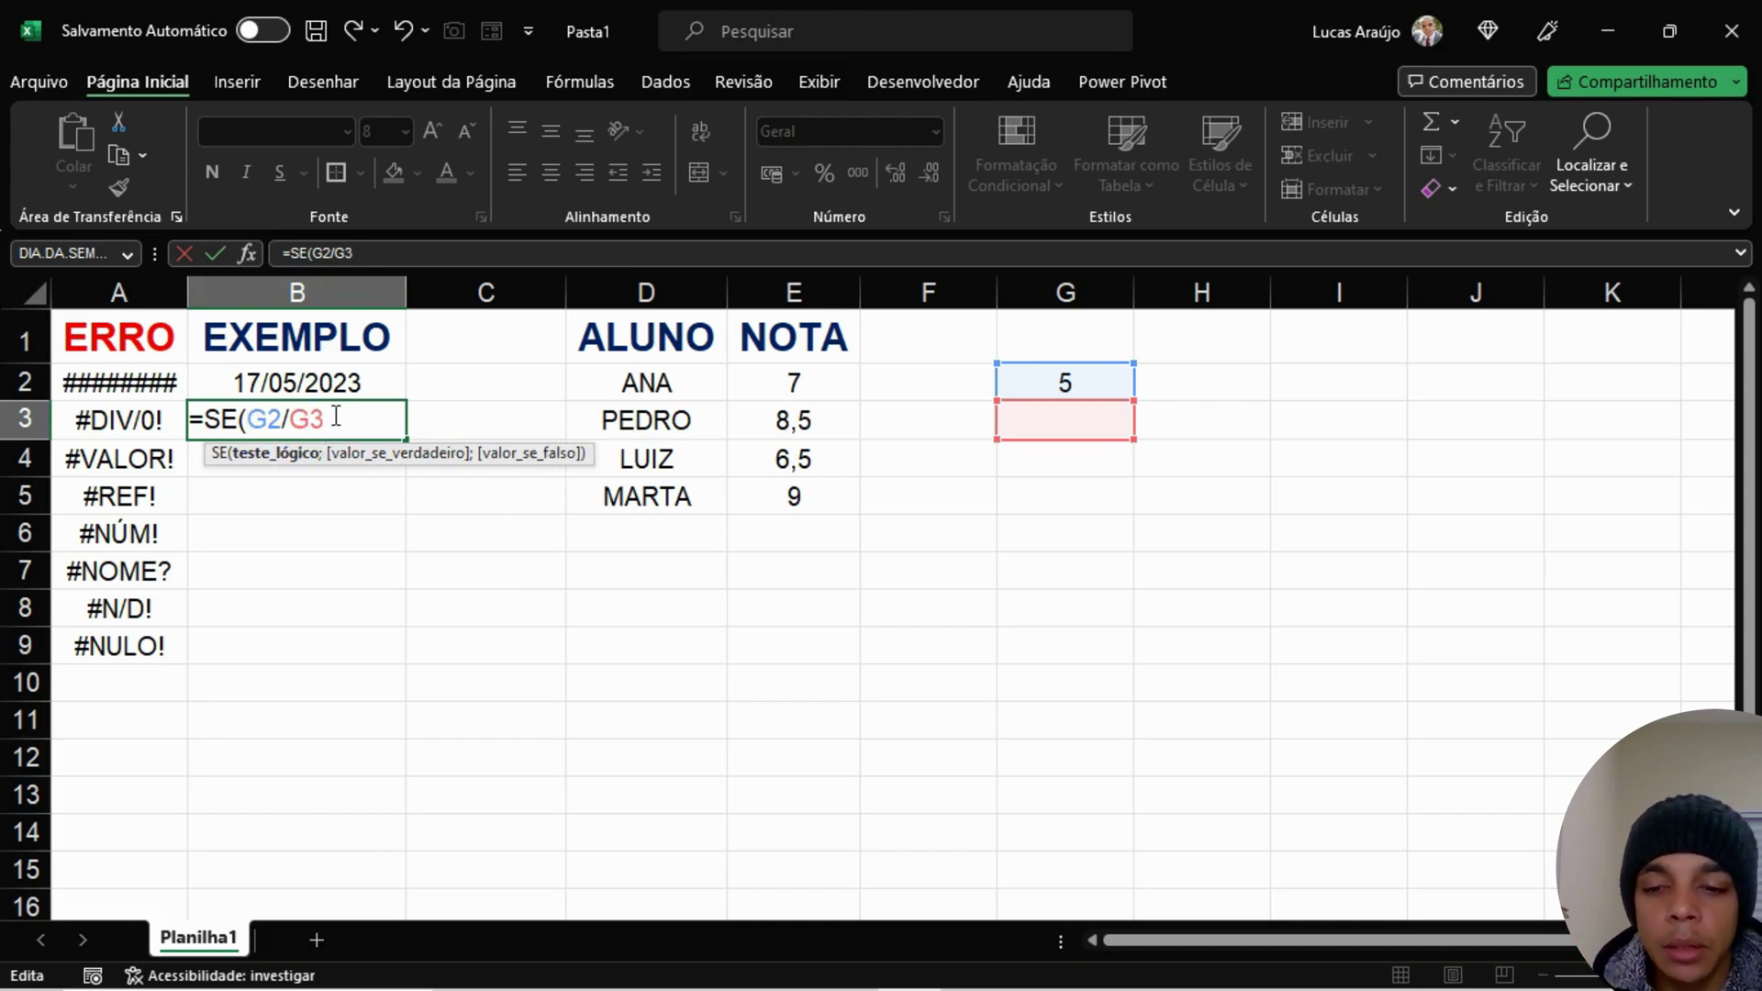
Step: Insert G3=0 as the logical test and an empty text "" as the true value before G2/G3
key(Left)
key(Left)
key(Left)
key(Left)
key(Left)
click(1064, 424)
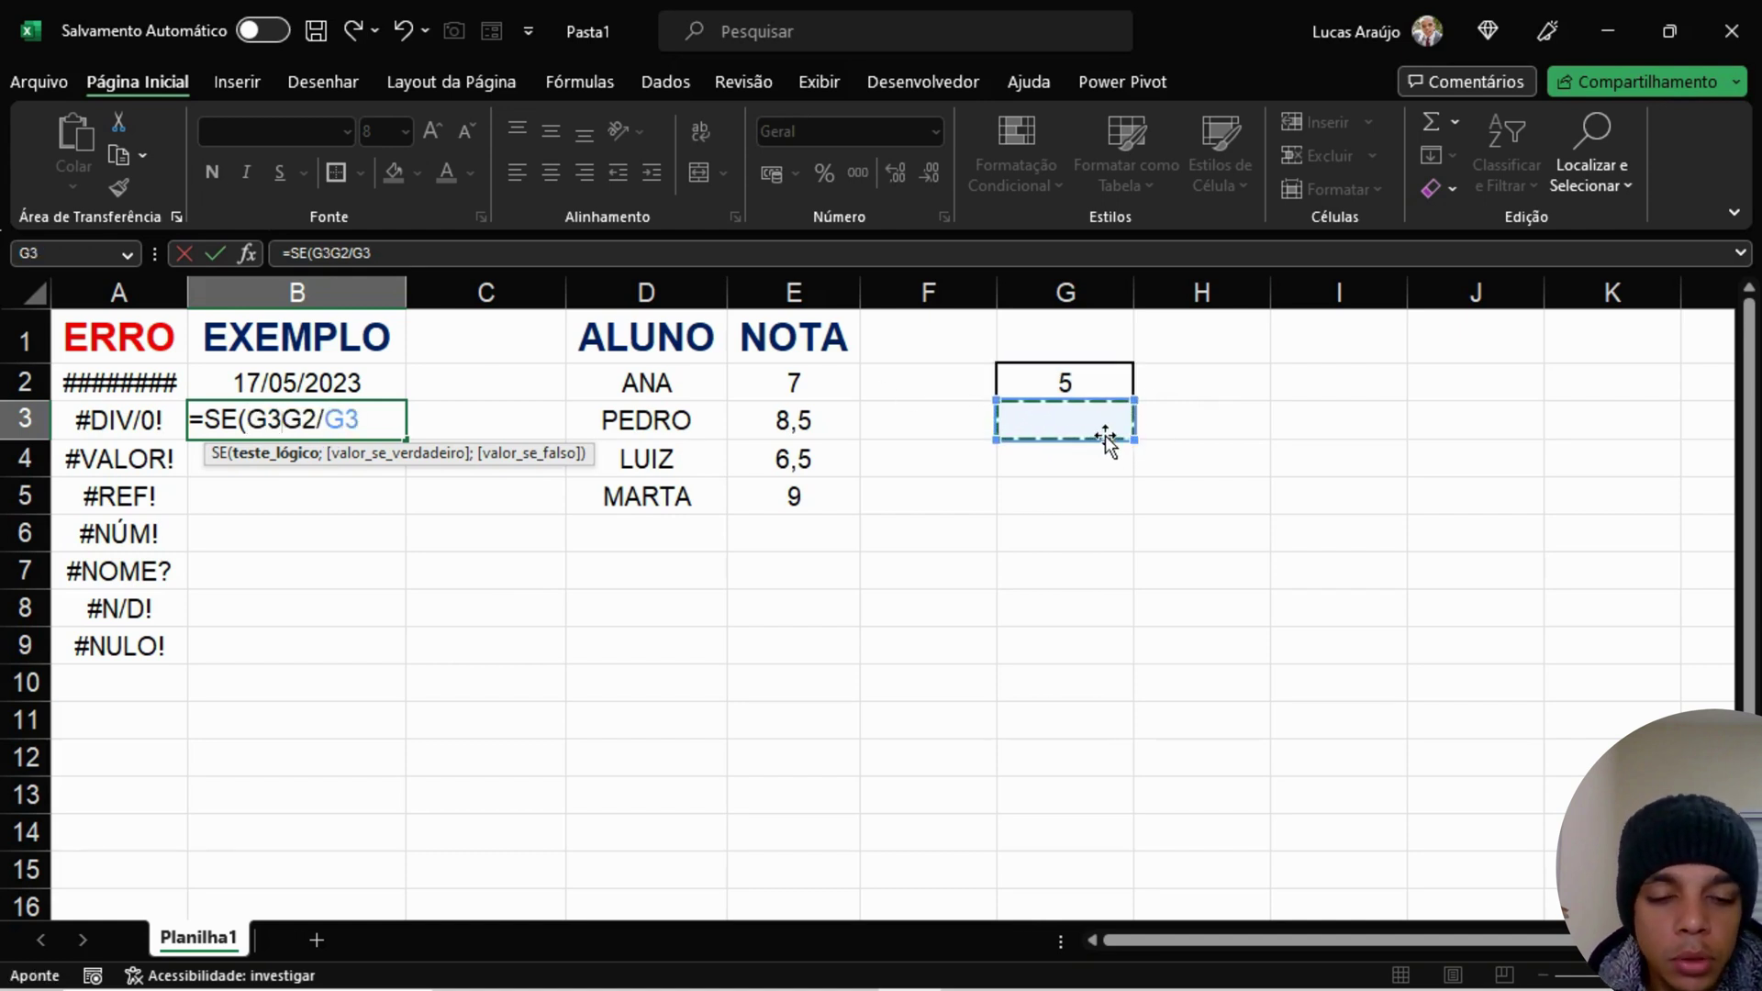
text(=)
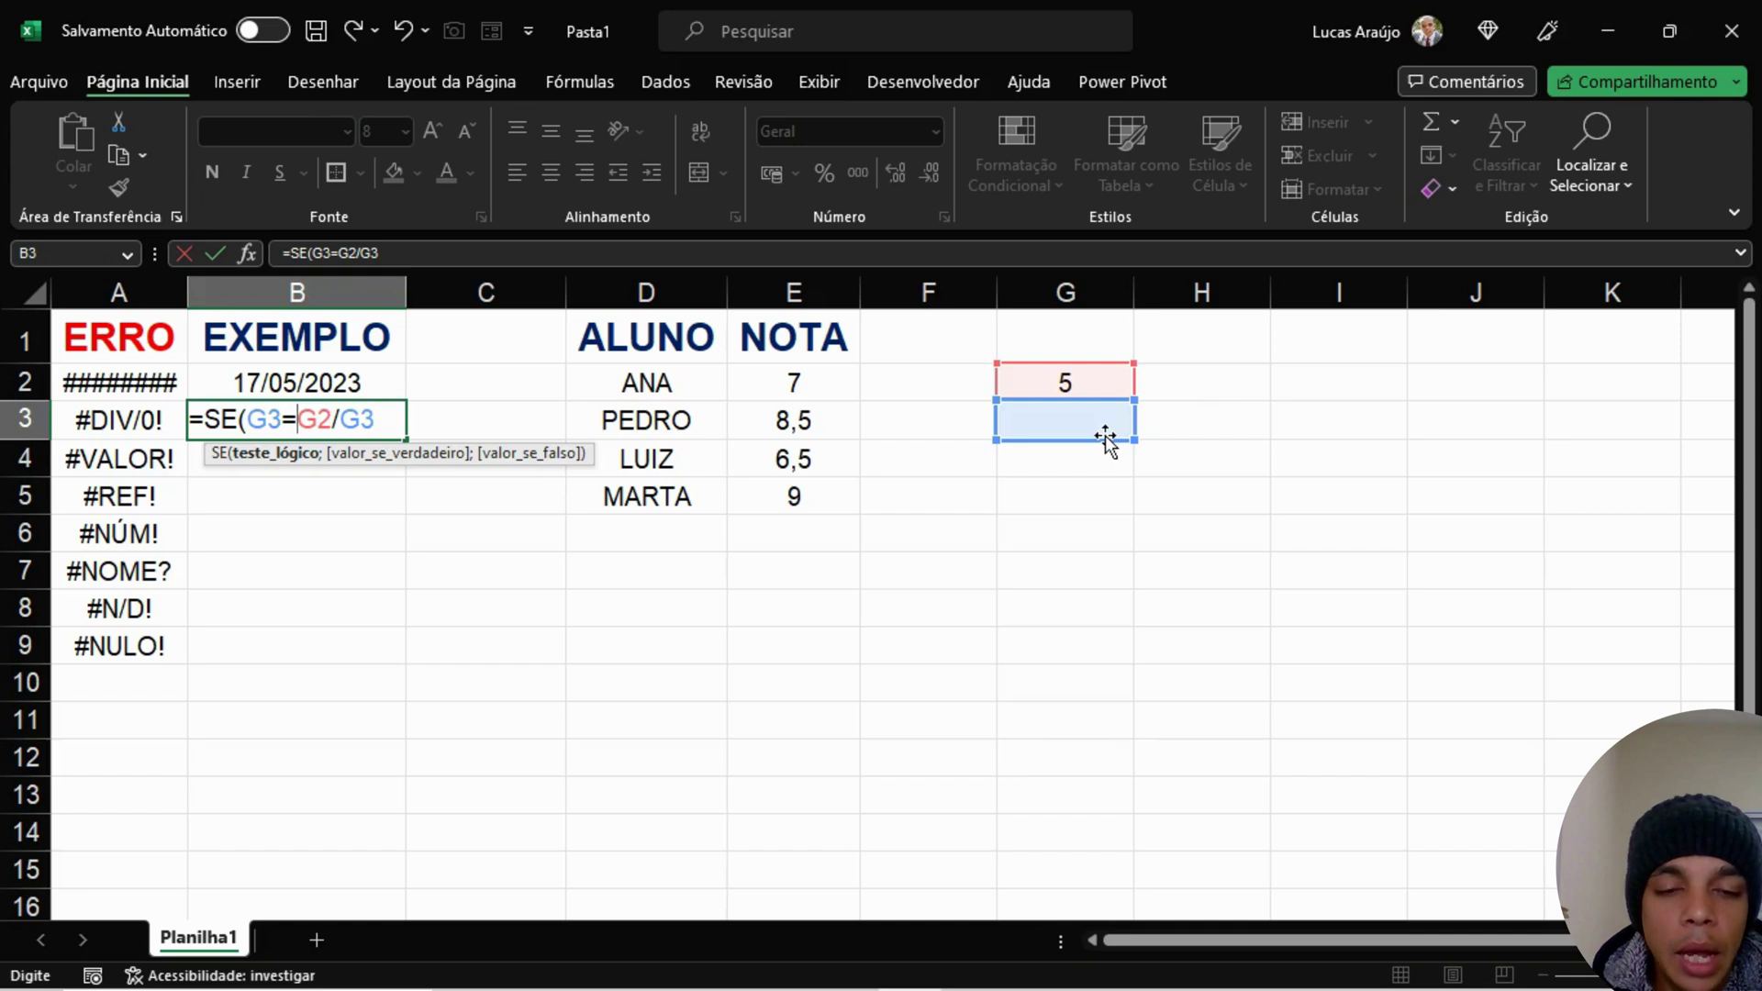
text(0;)
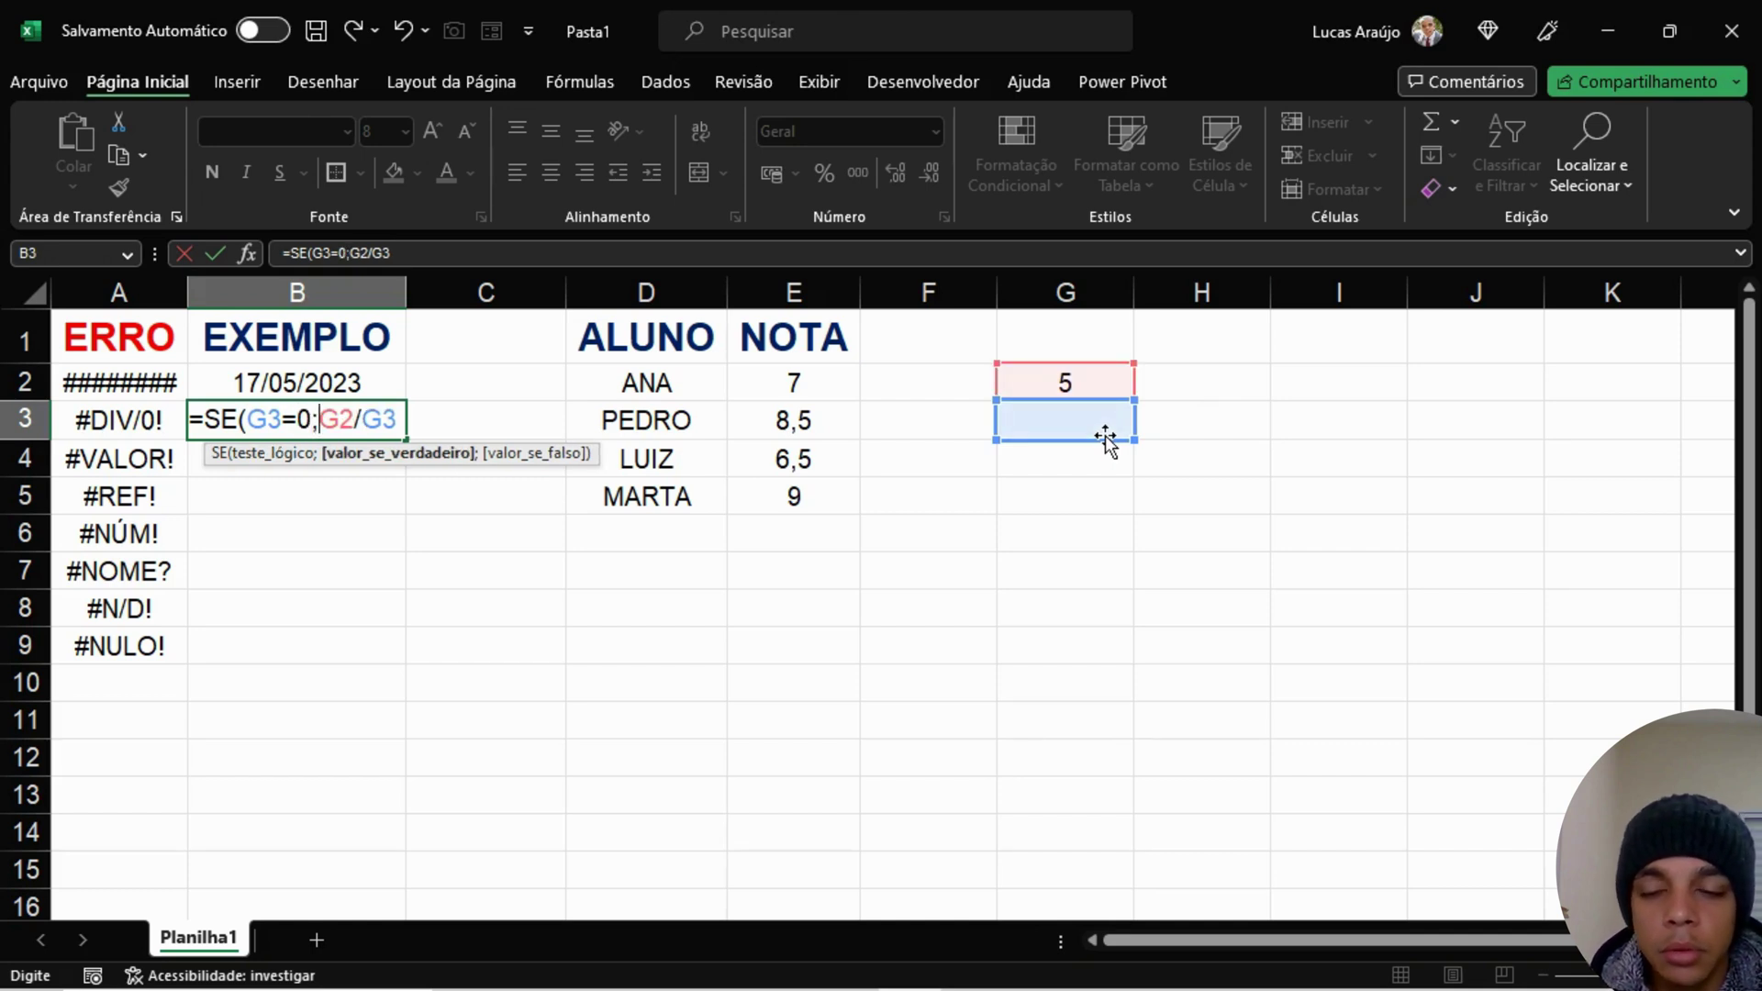
text("")
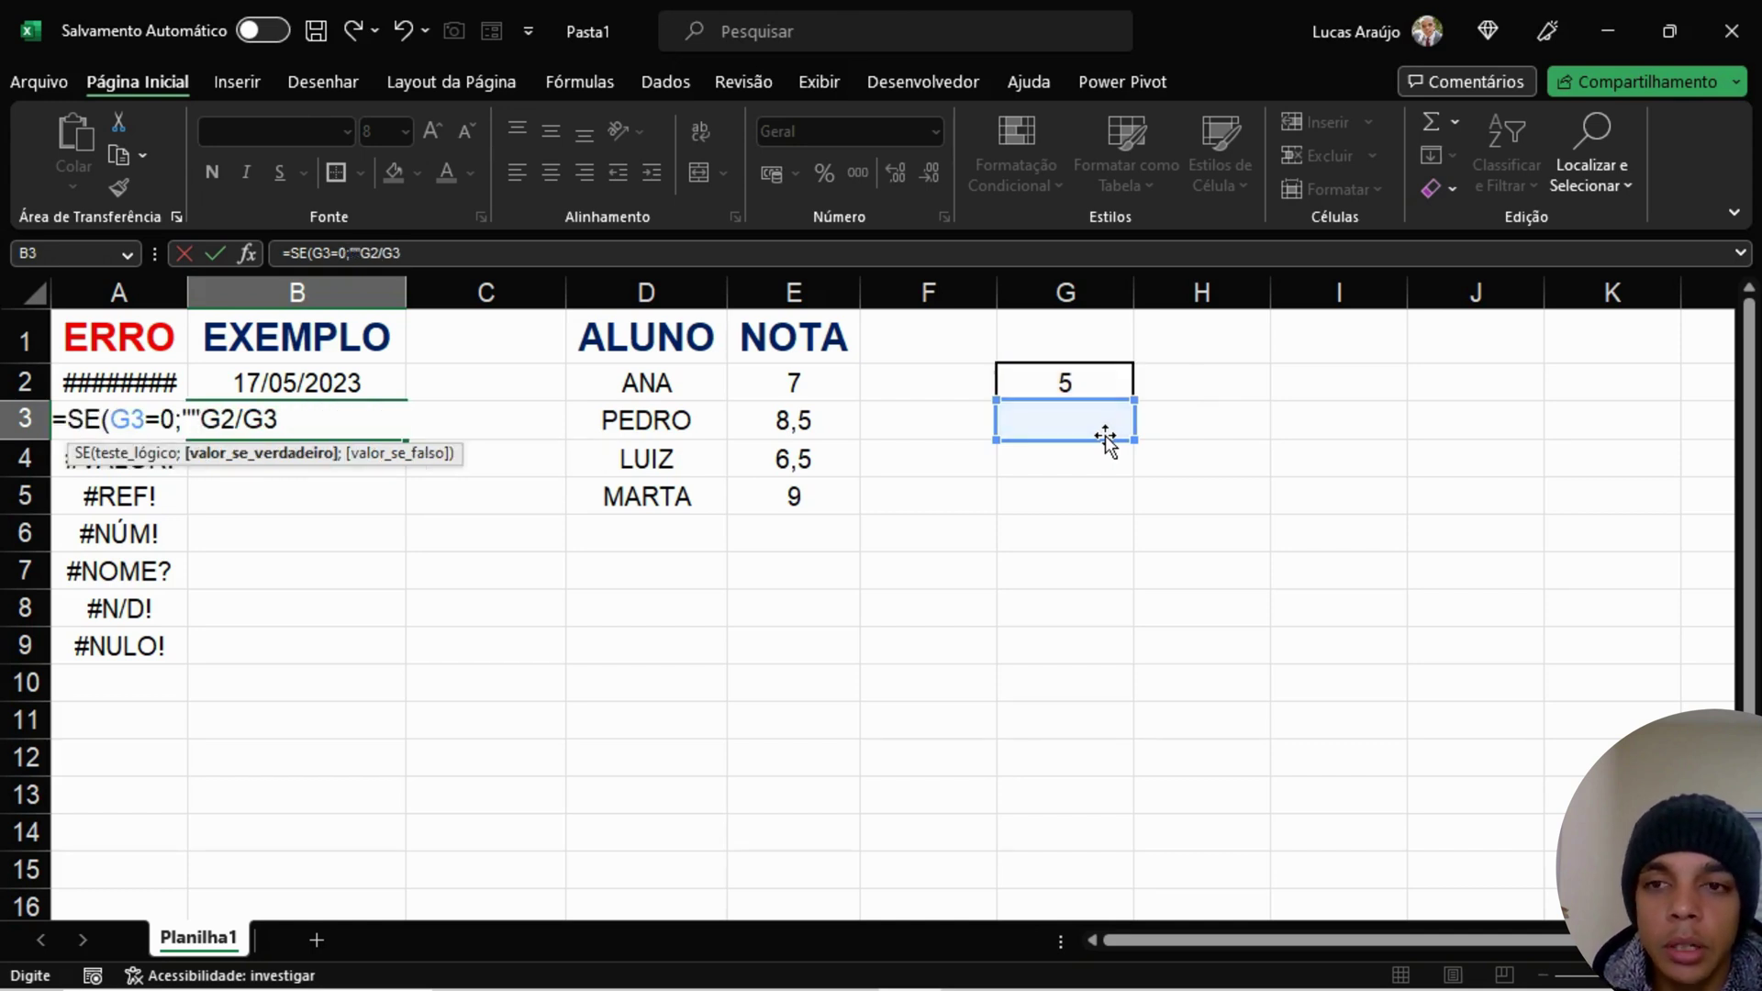
Step: Make G2/G3 the value if false and complete the B3 formula as =SE(G3=0;"";G2/G3)
click(309, 426)
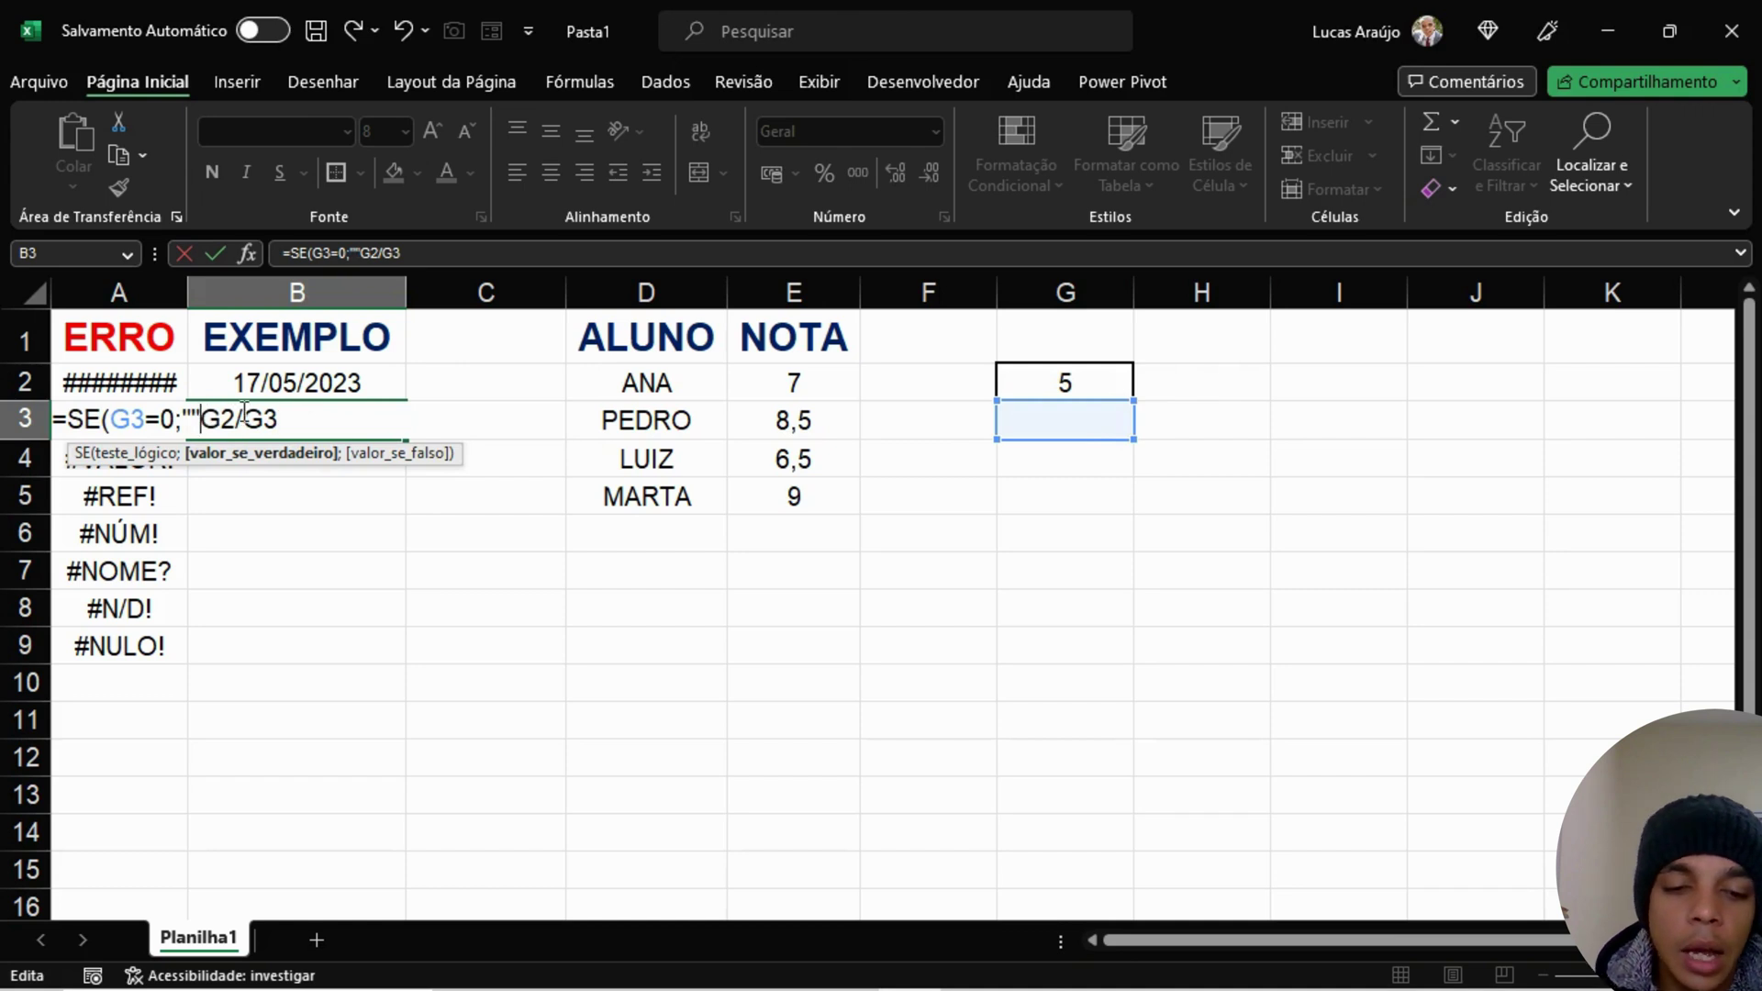
text(;)
click(345, 419)
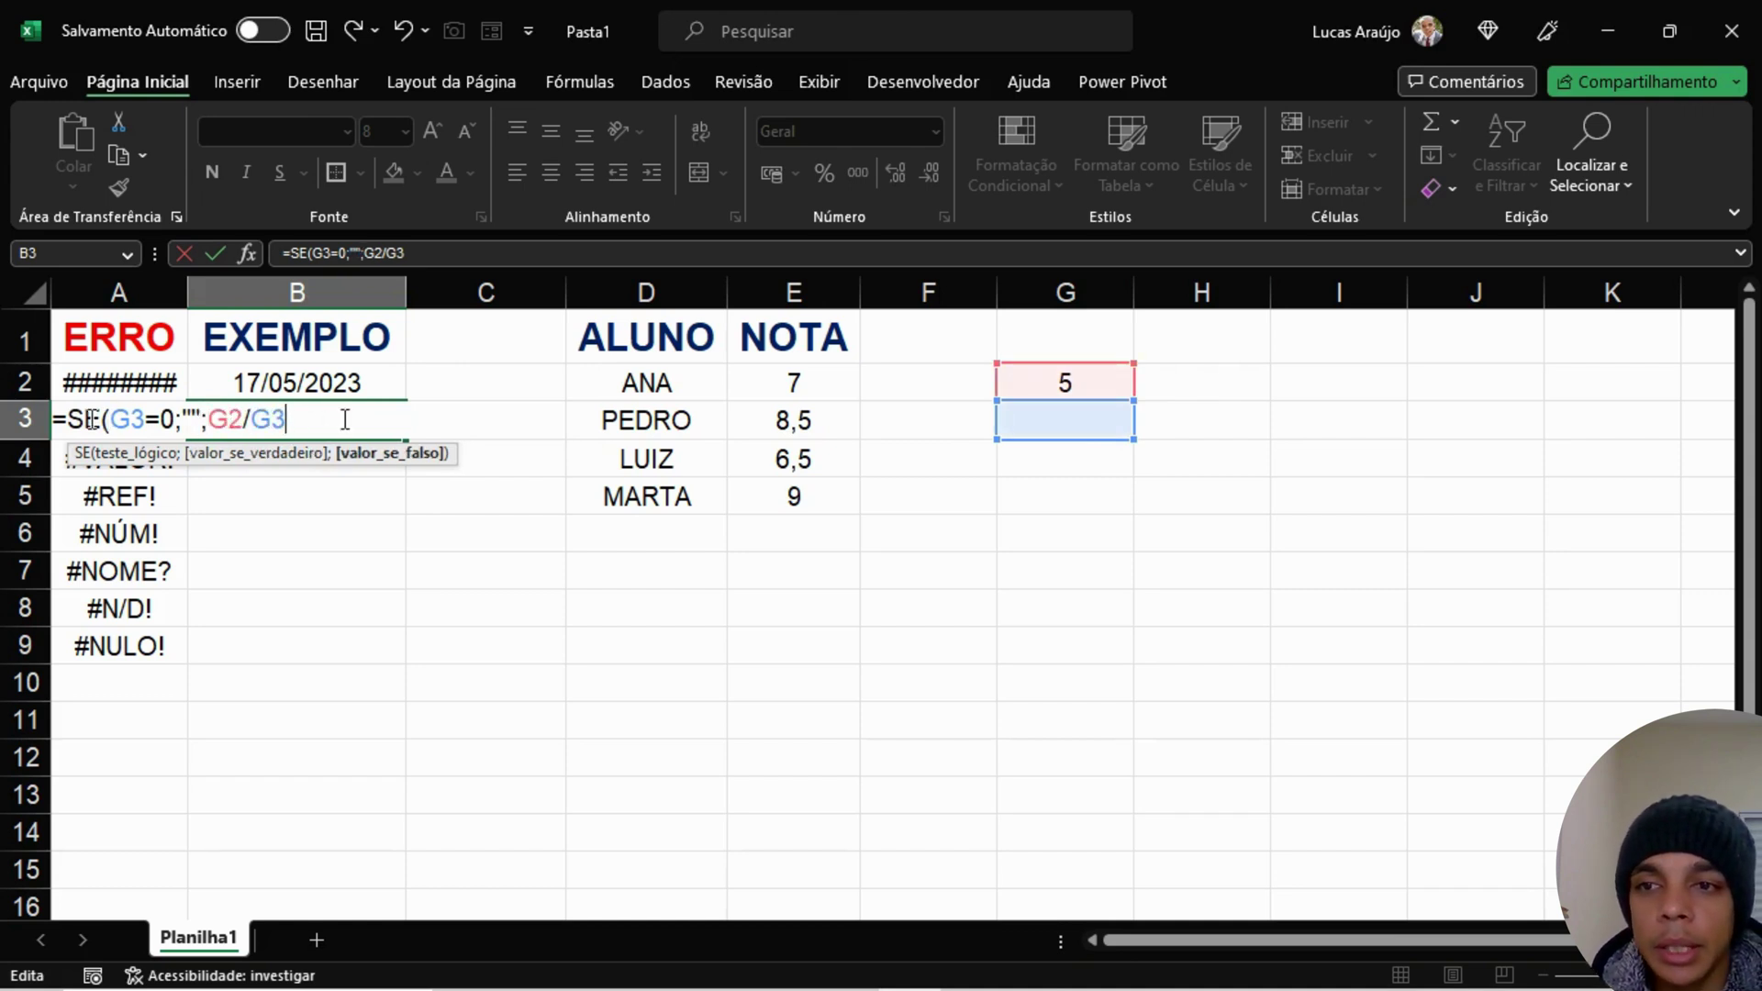
drag(67, 419, 174, 419)
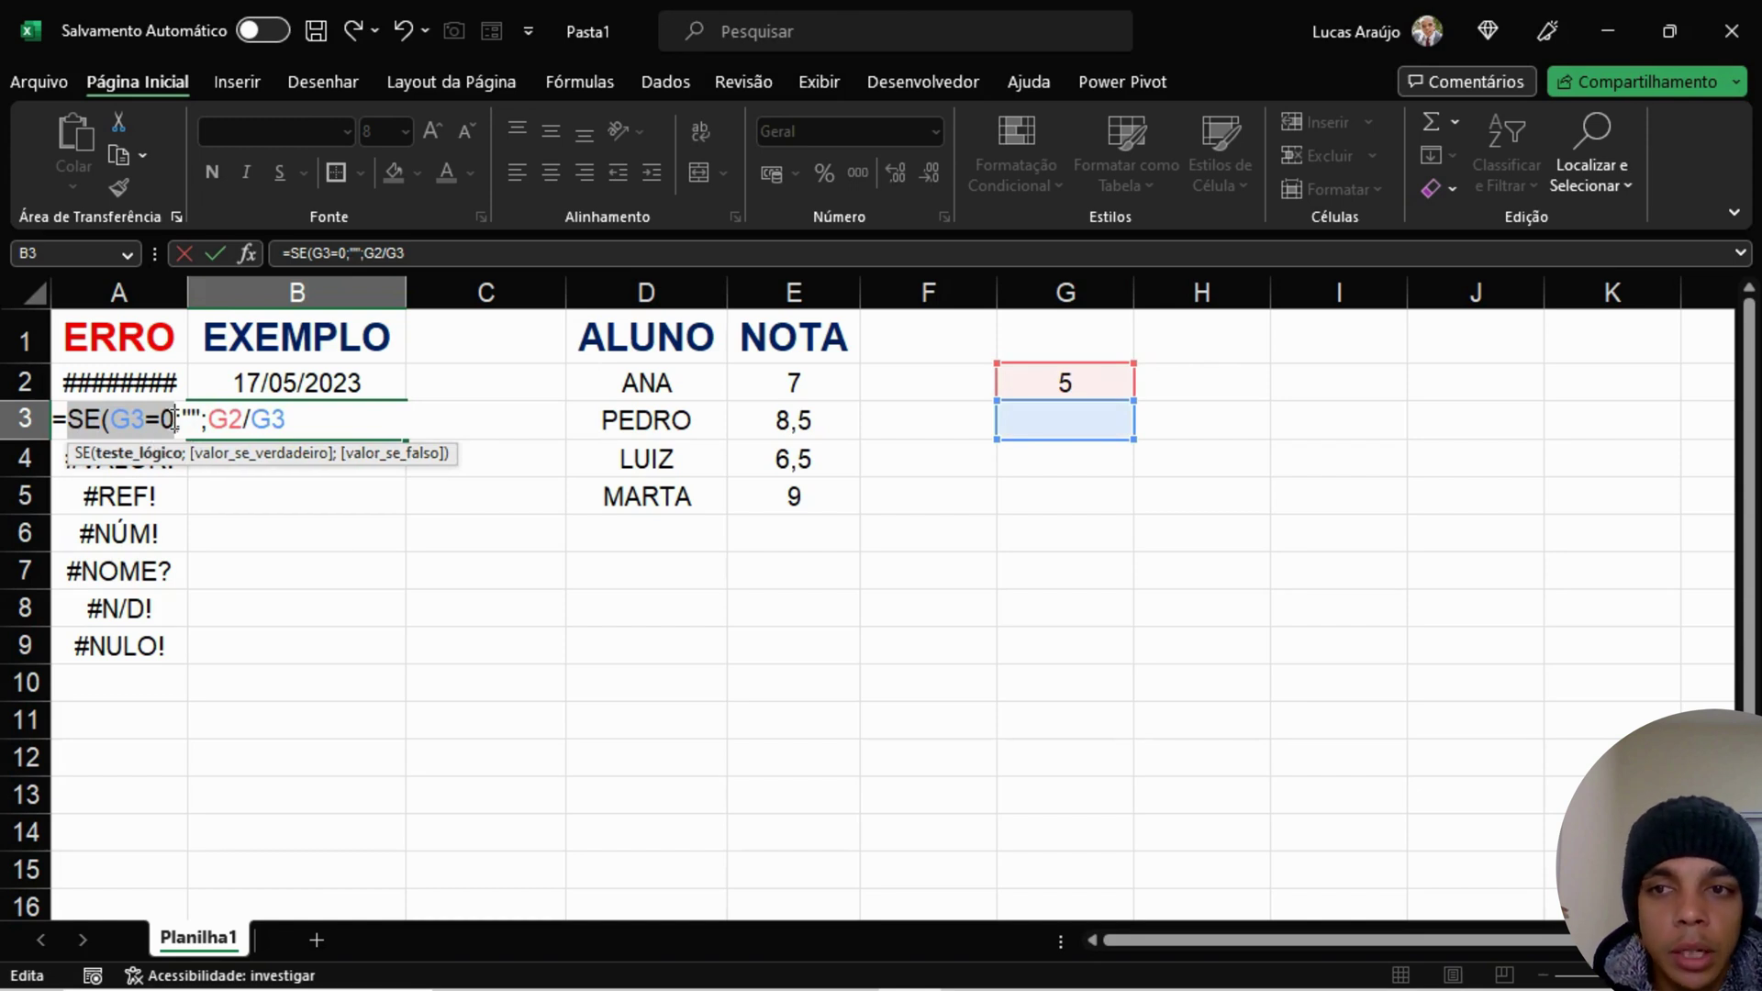
drag(182, 420, 311, 417)
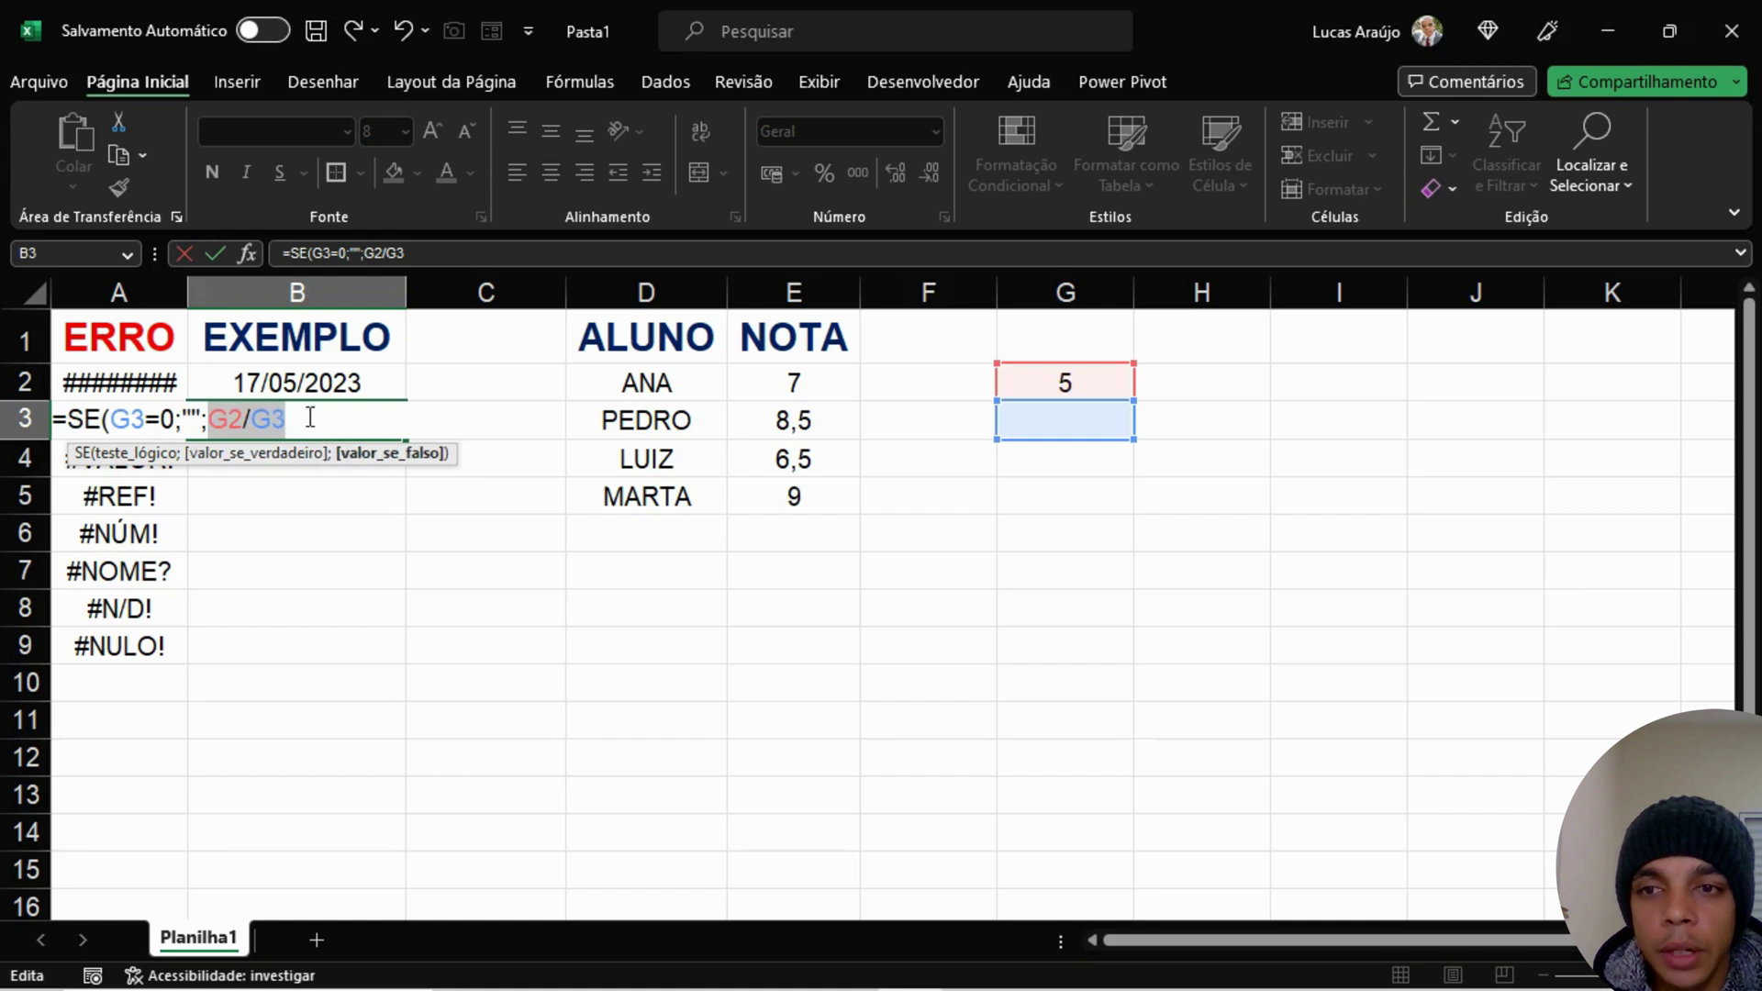
click(310, 418)
text())
key(Return)
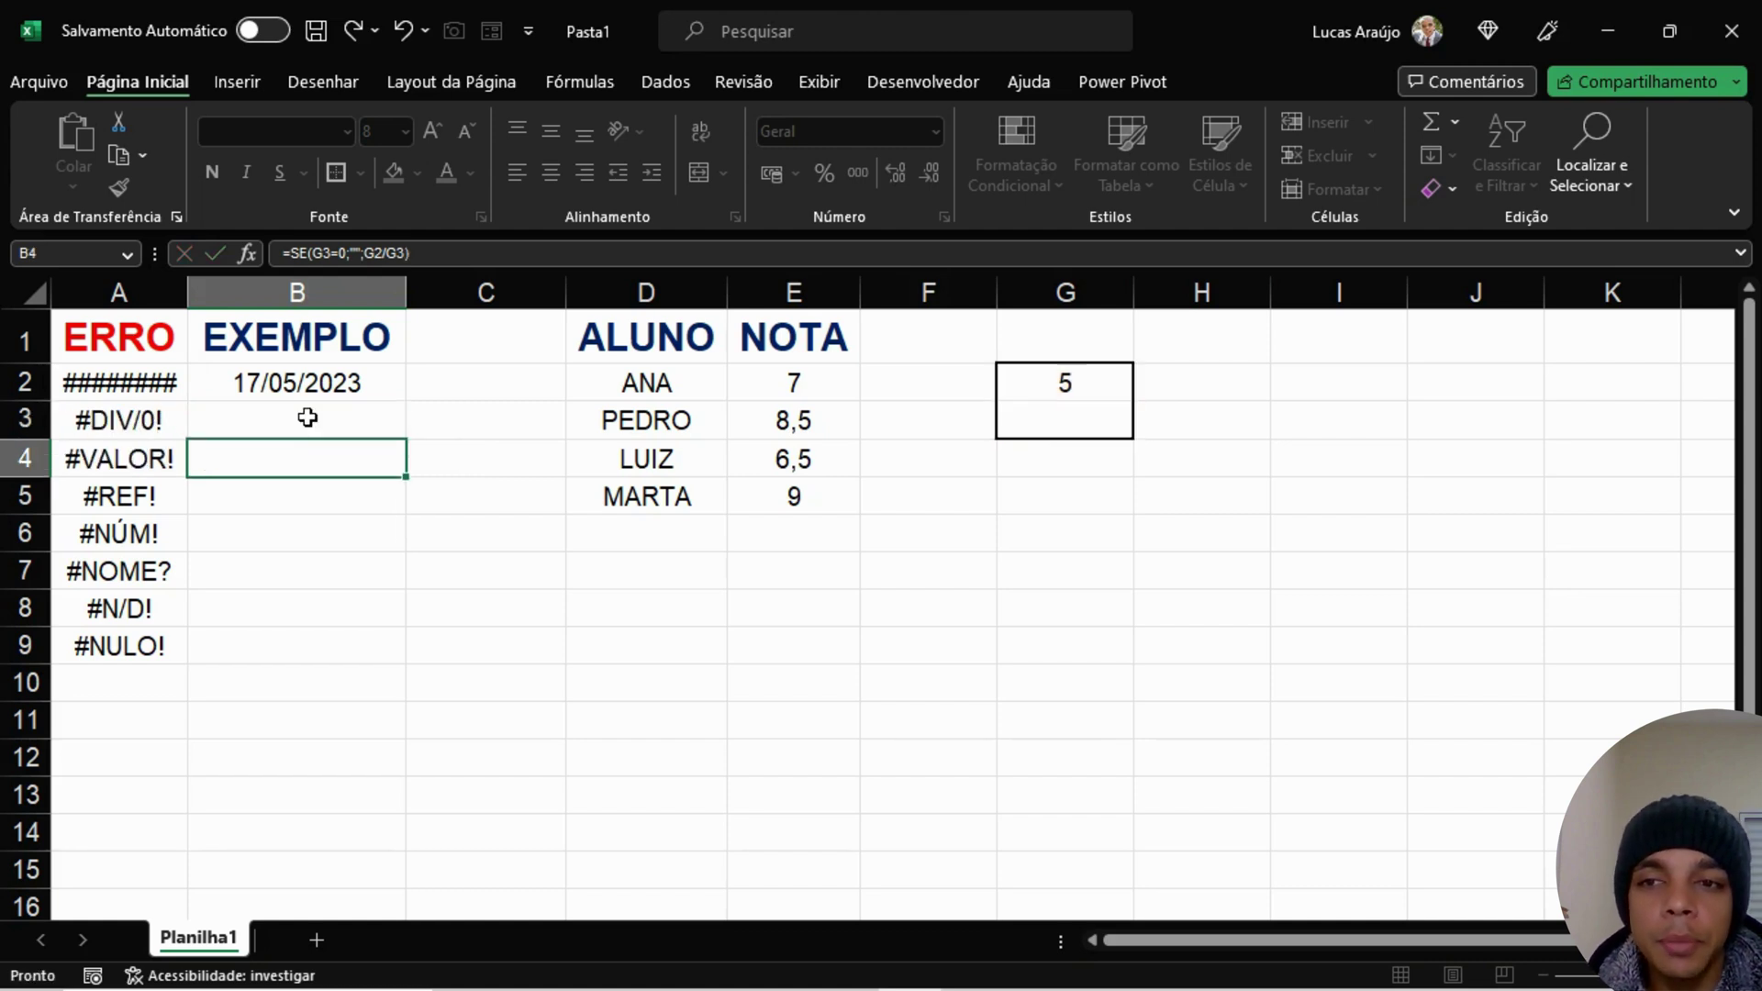
Step: Put the text FAVOR INSERIR O DIVISOR between the empty quotes of the SE formula in B3
click(354, 415)
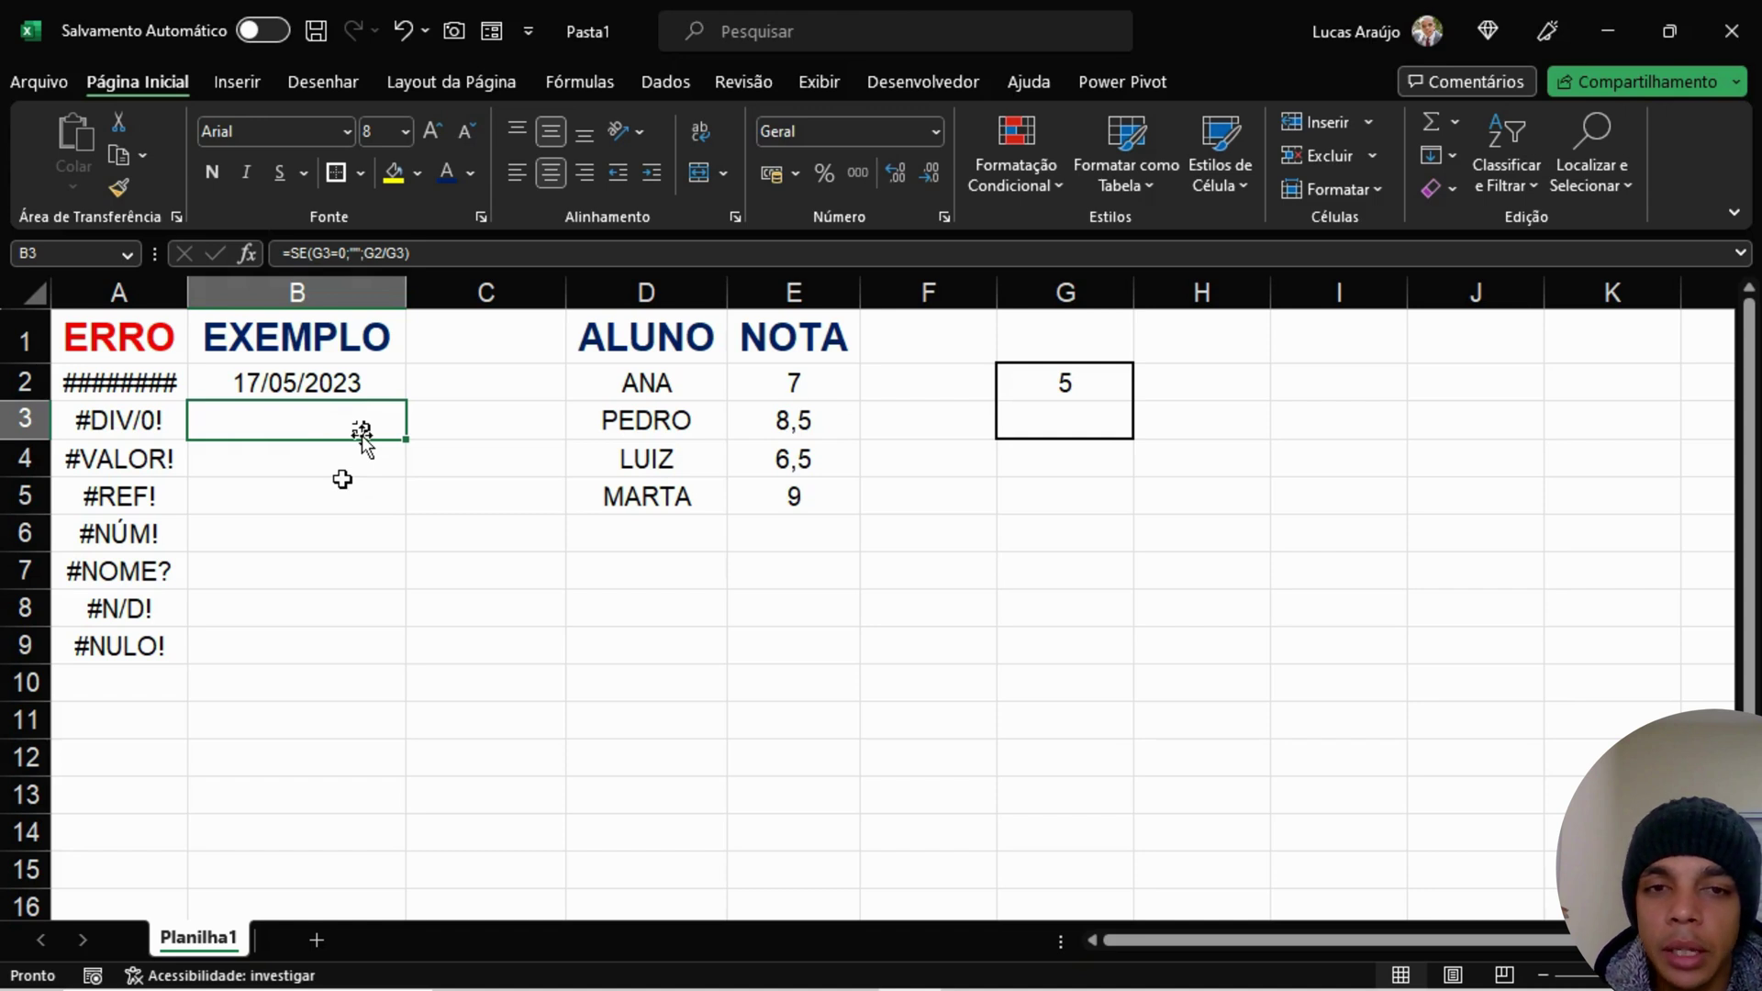
click(355, 254)
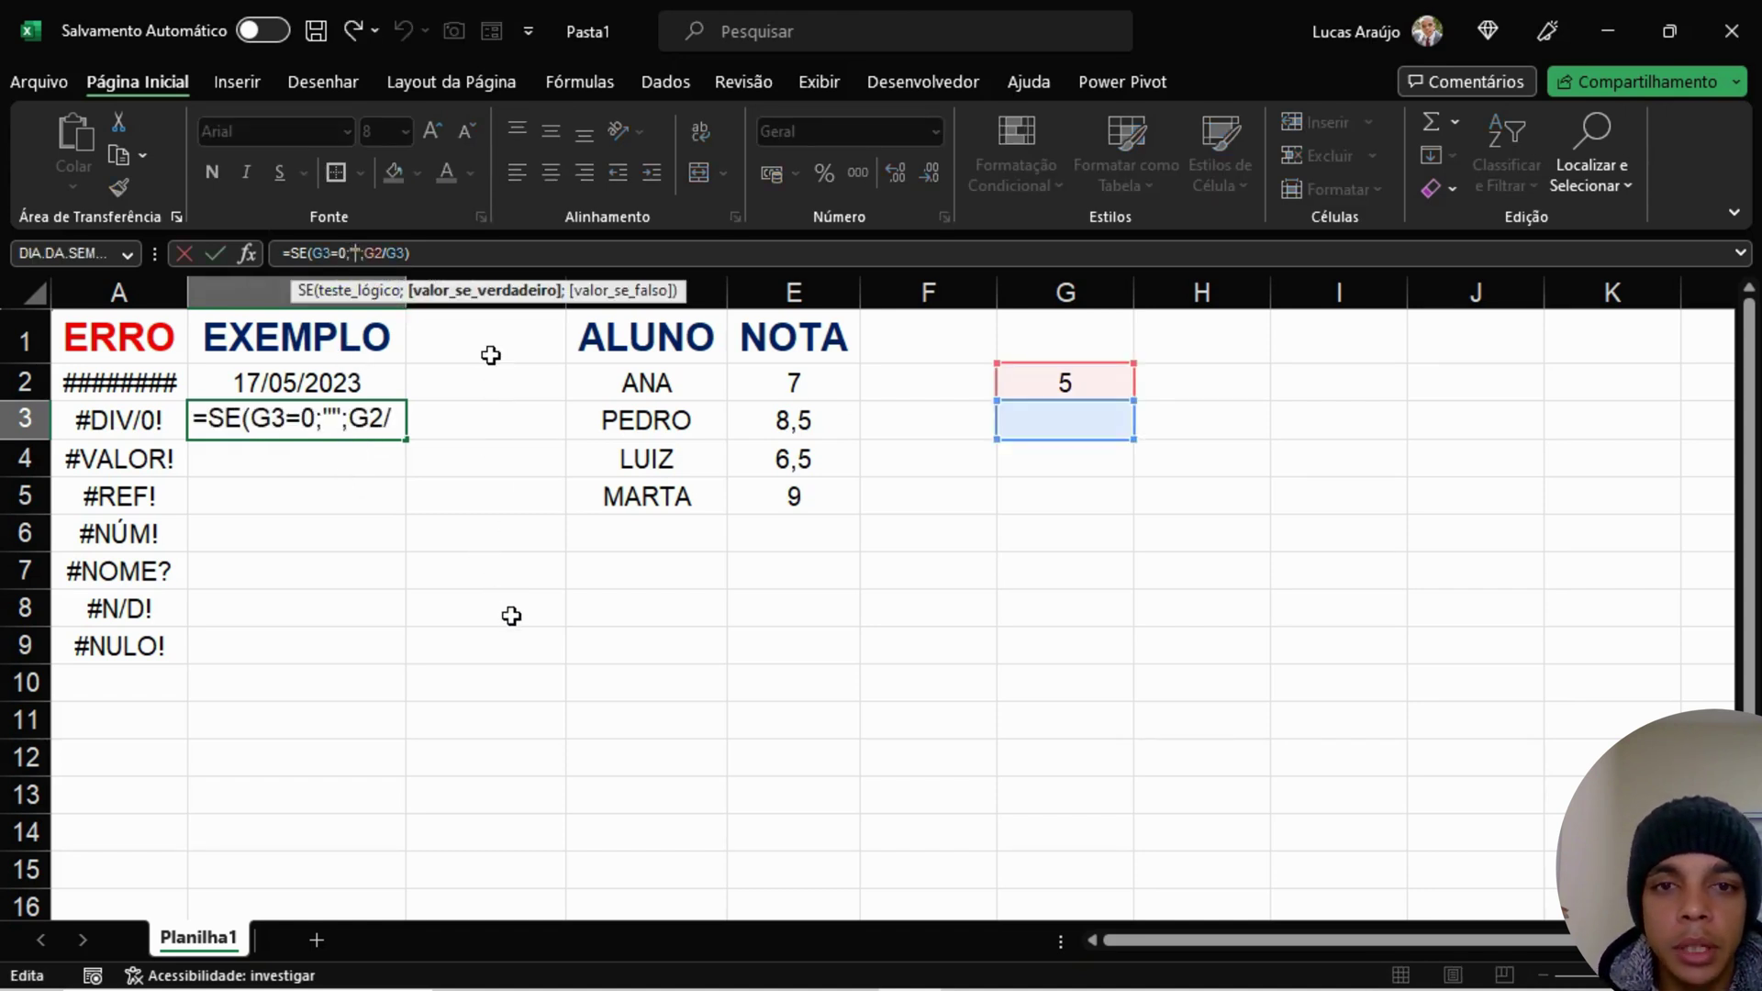
text(FAVOR INSE)
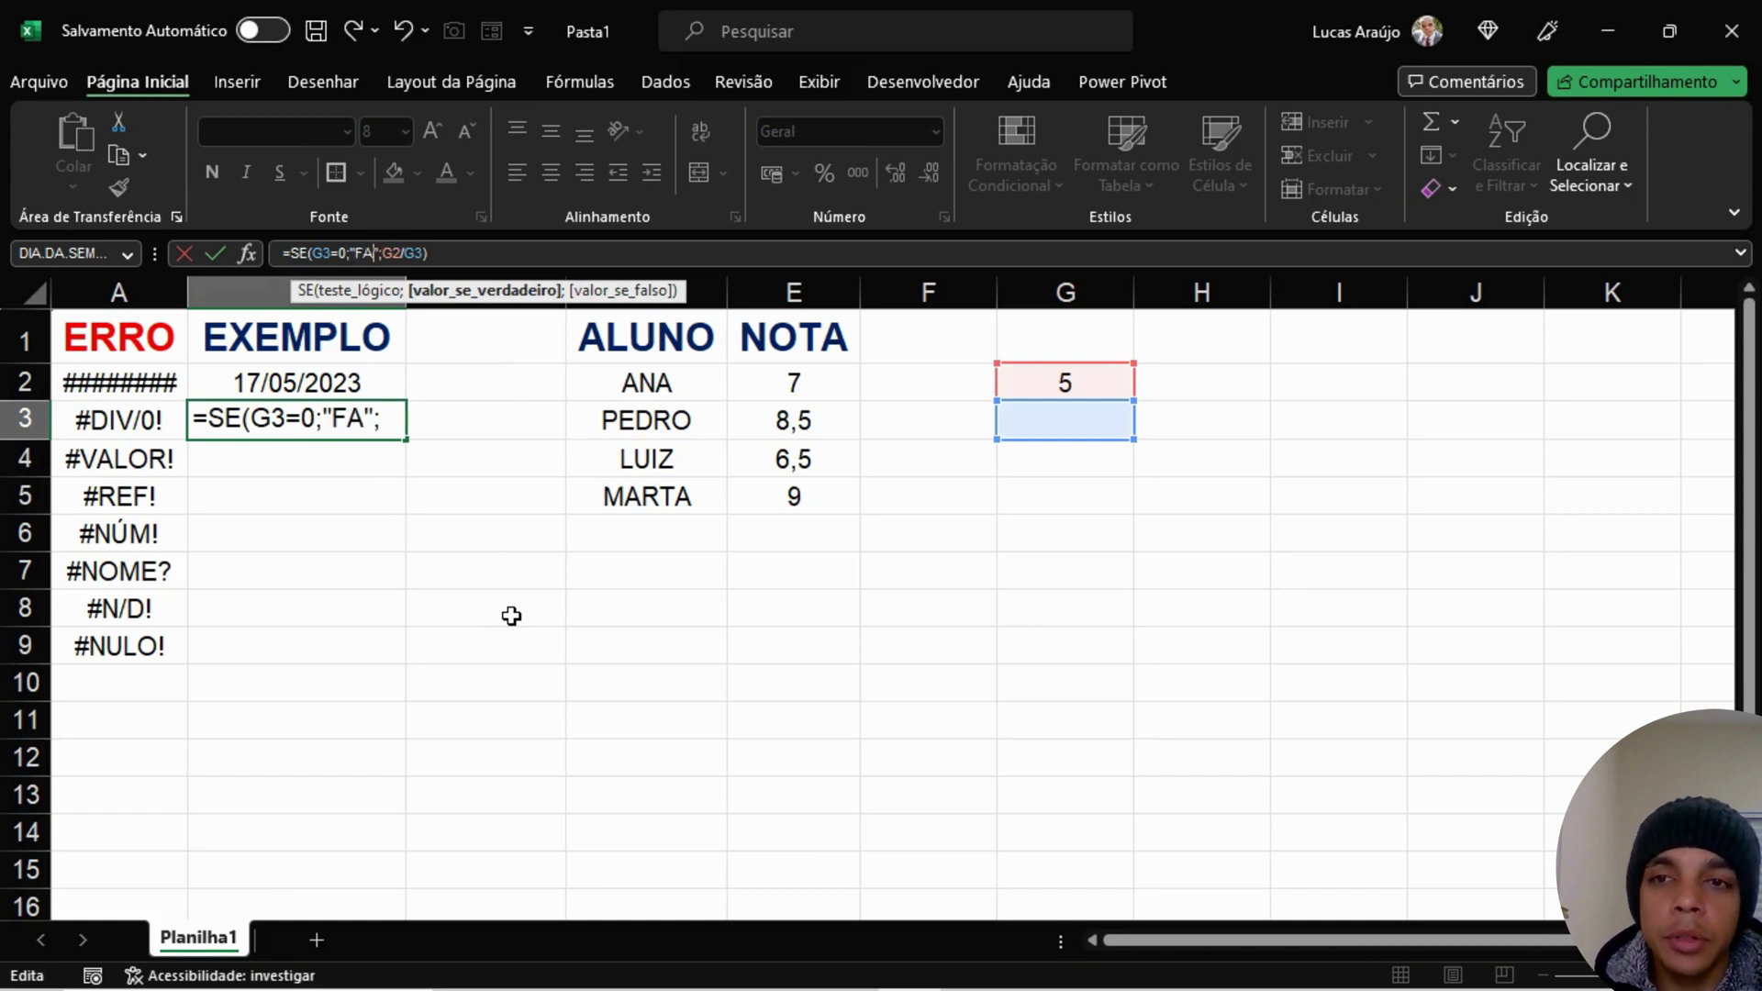
text(RIR O DI)
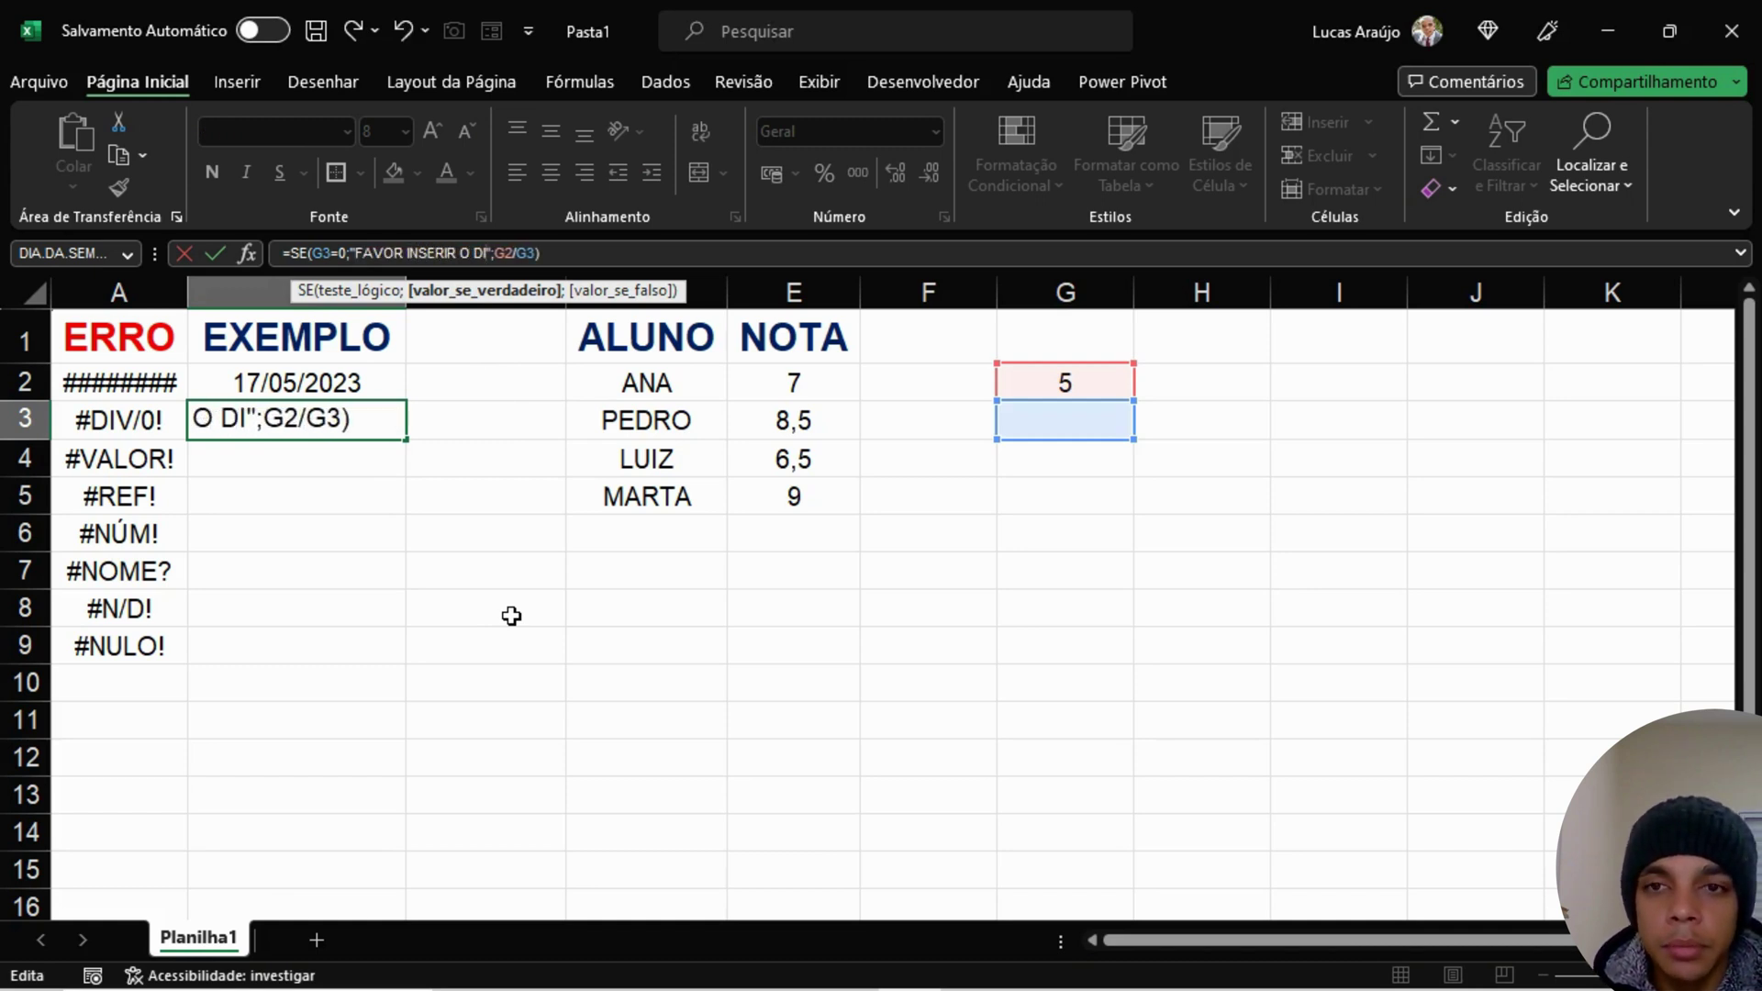
text(VISOR)
key(Return)
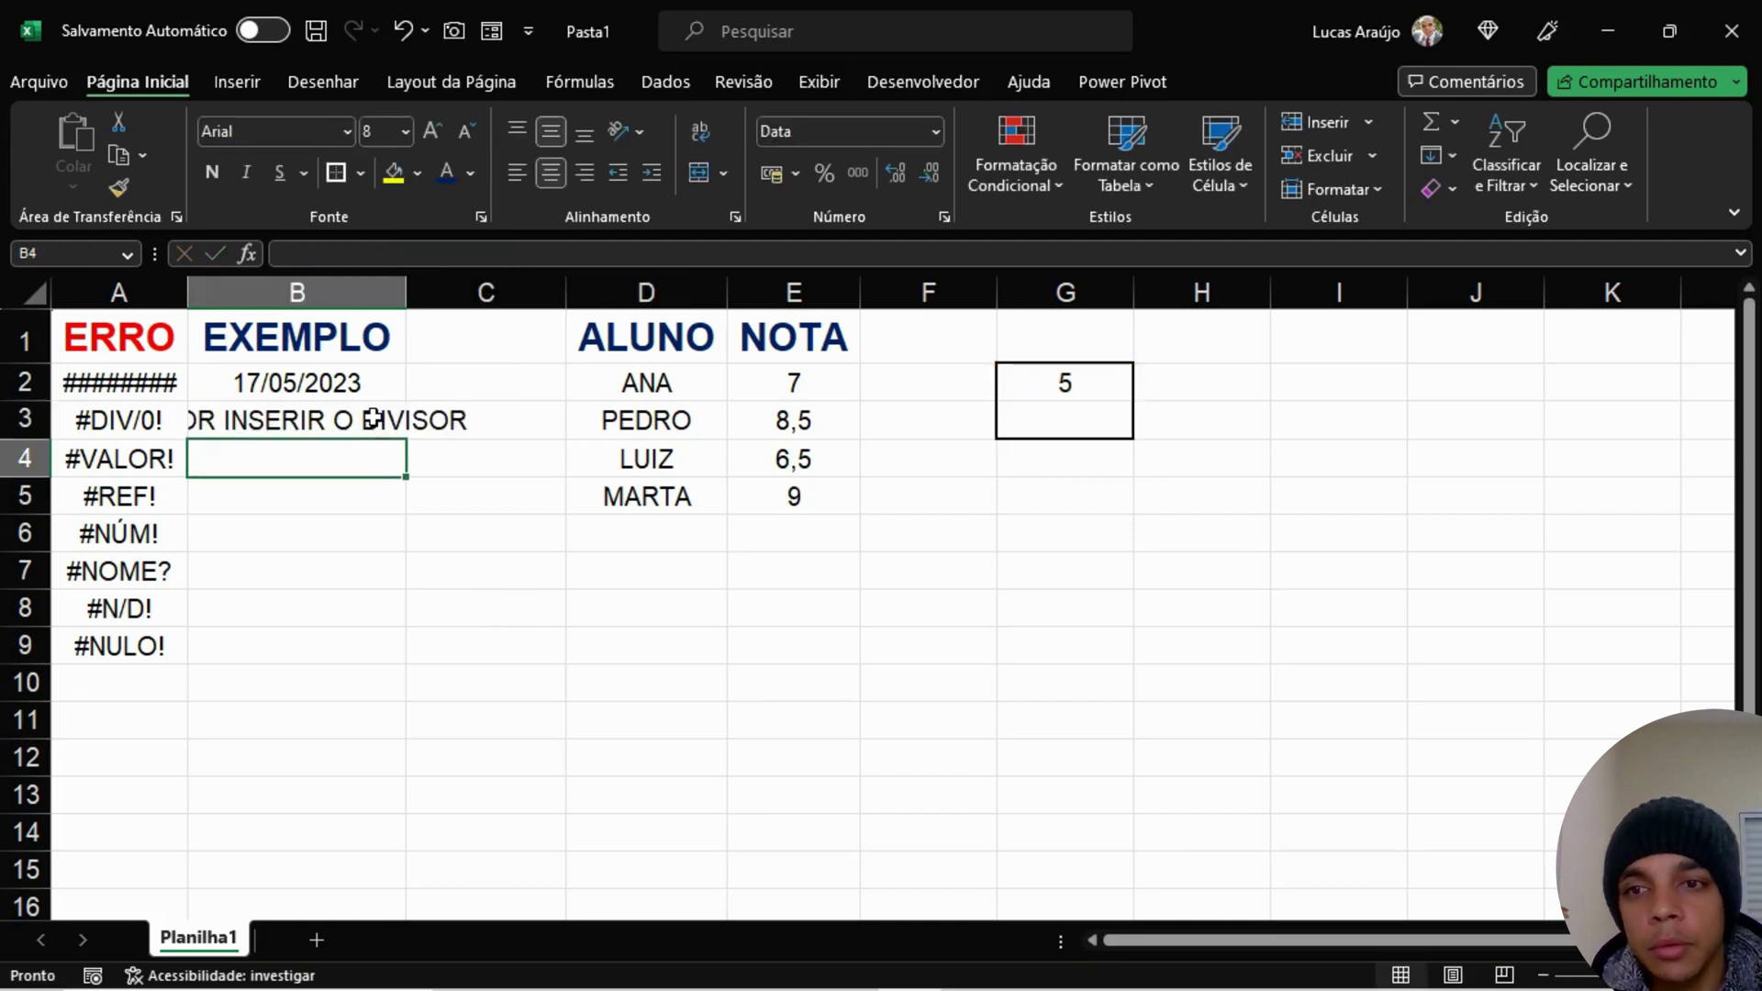
Step: Autofit the width of column B to the message in B3
double_click(406, 292)
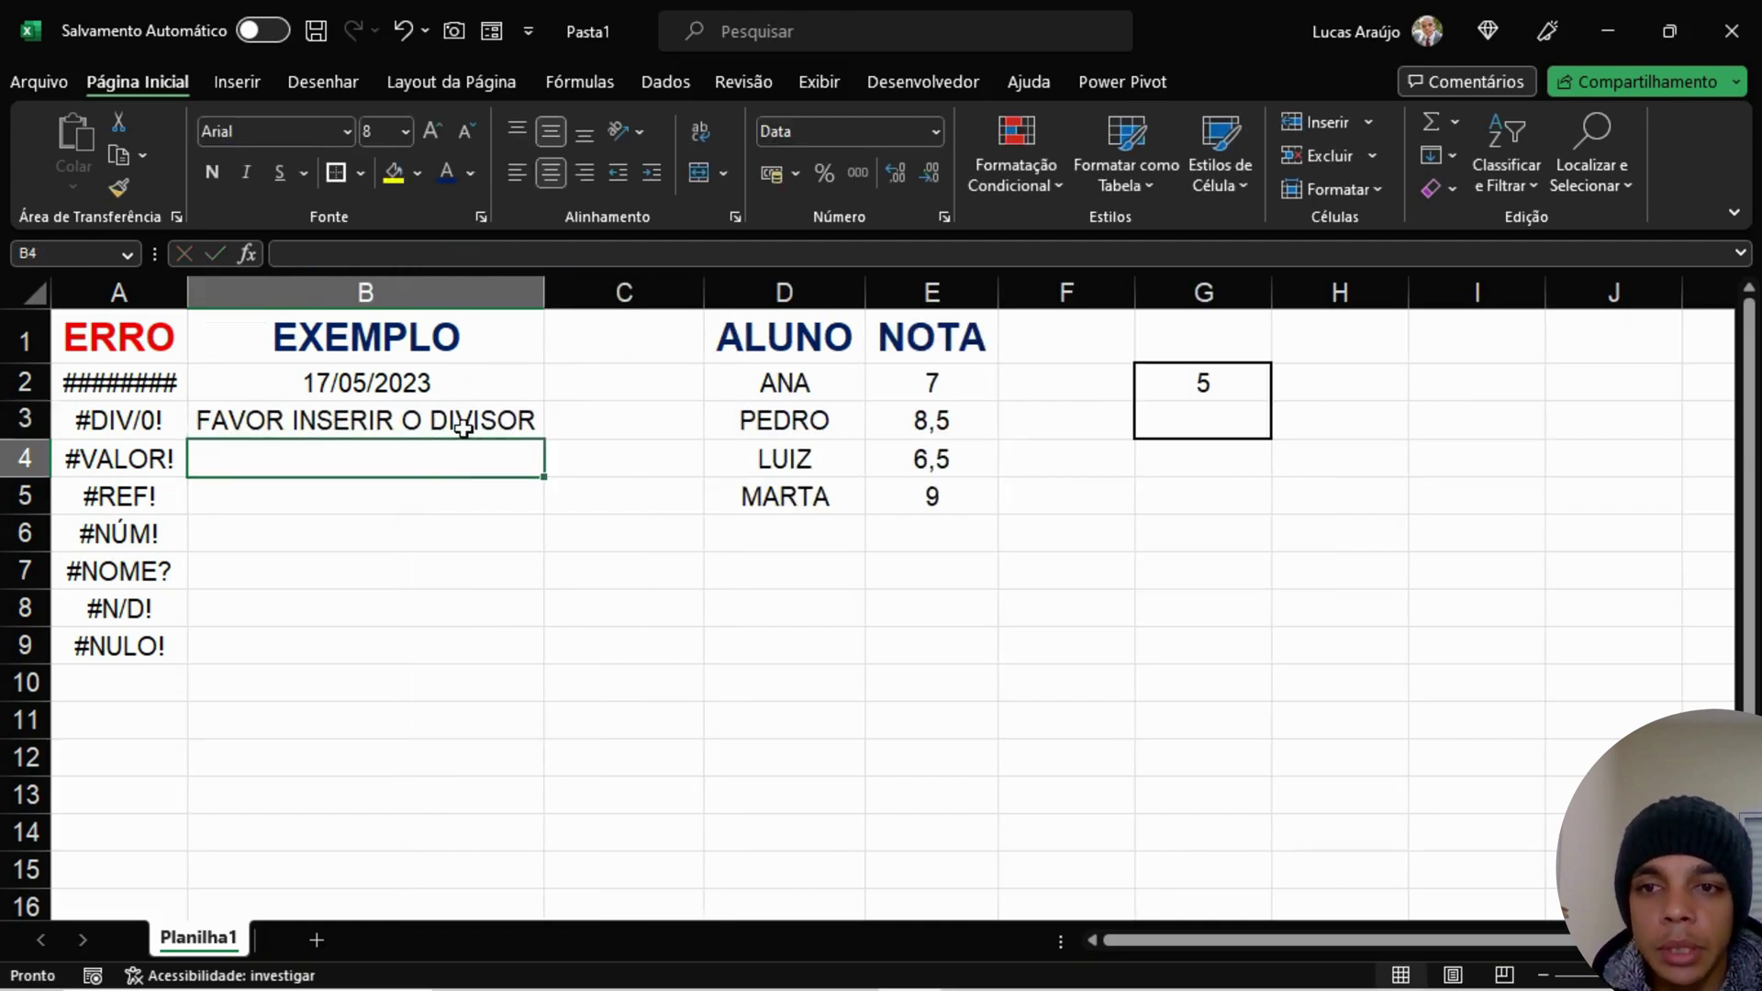
click(464, 427)
click(432, 483)
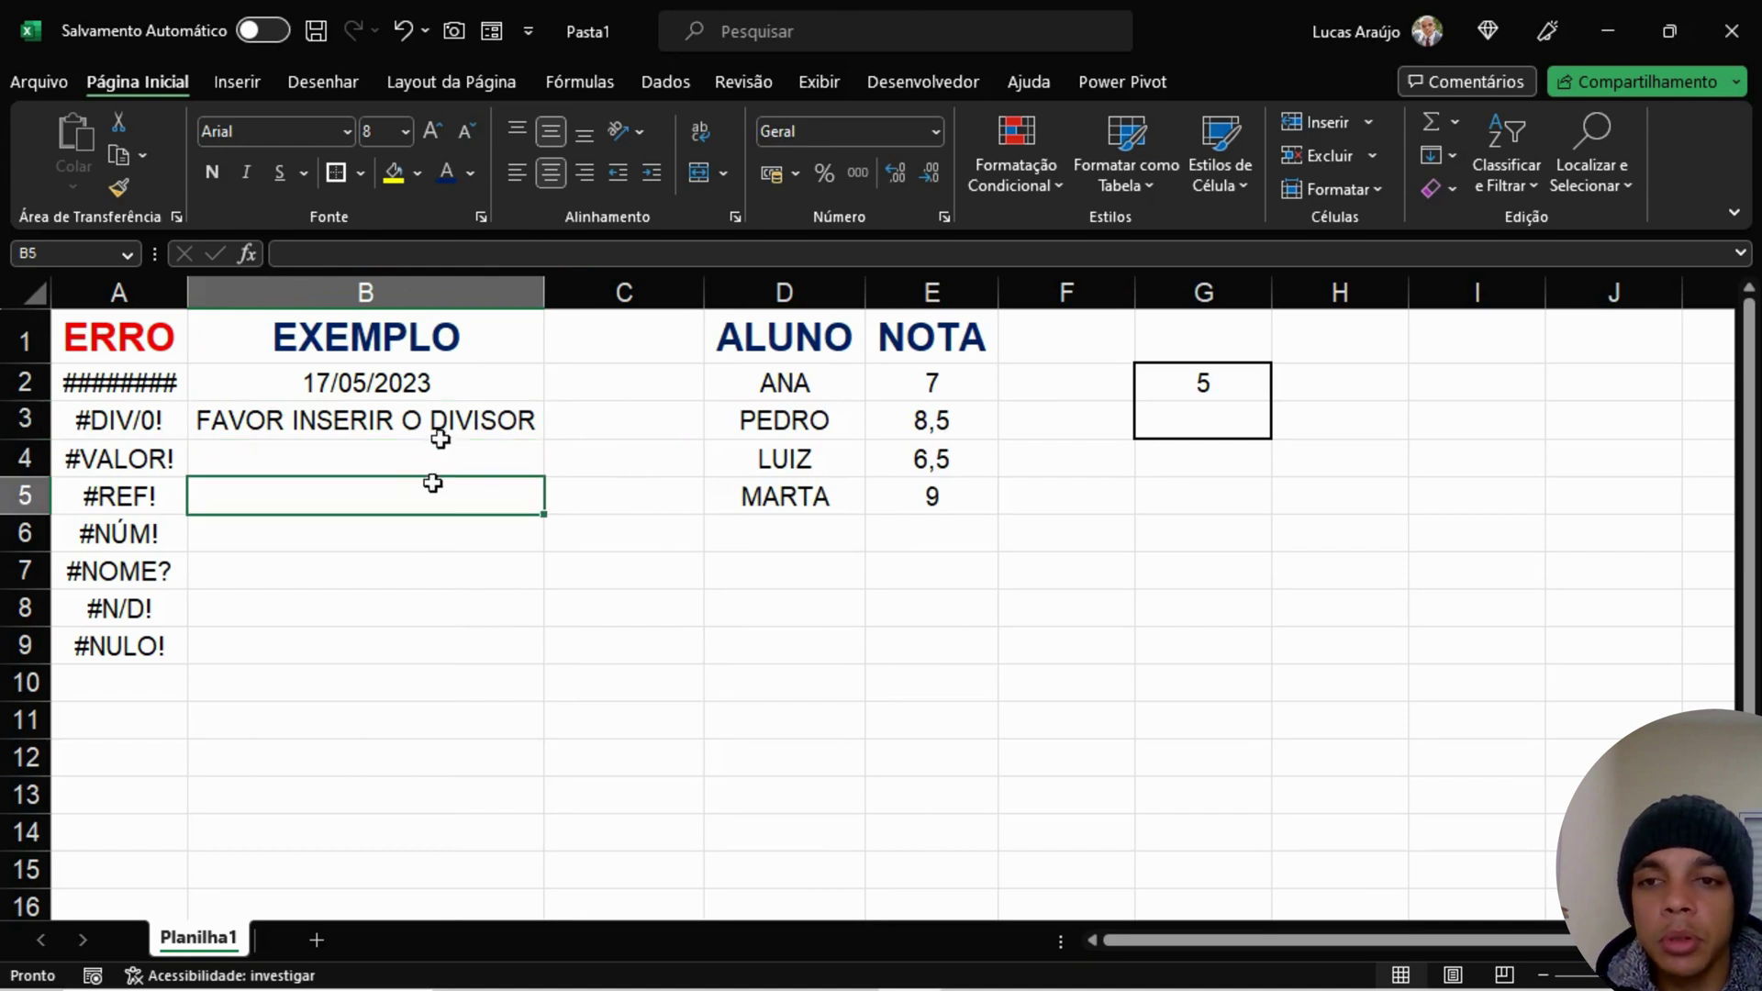
Step: Enter 2 in G3 as the divisor to test the SE formula
click(1226, 419)
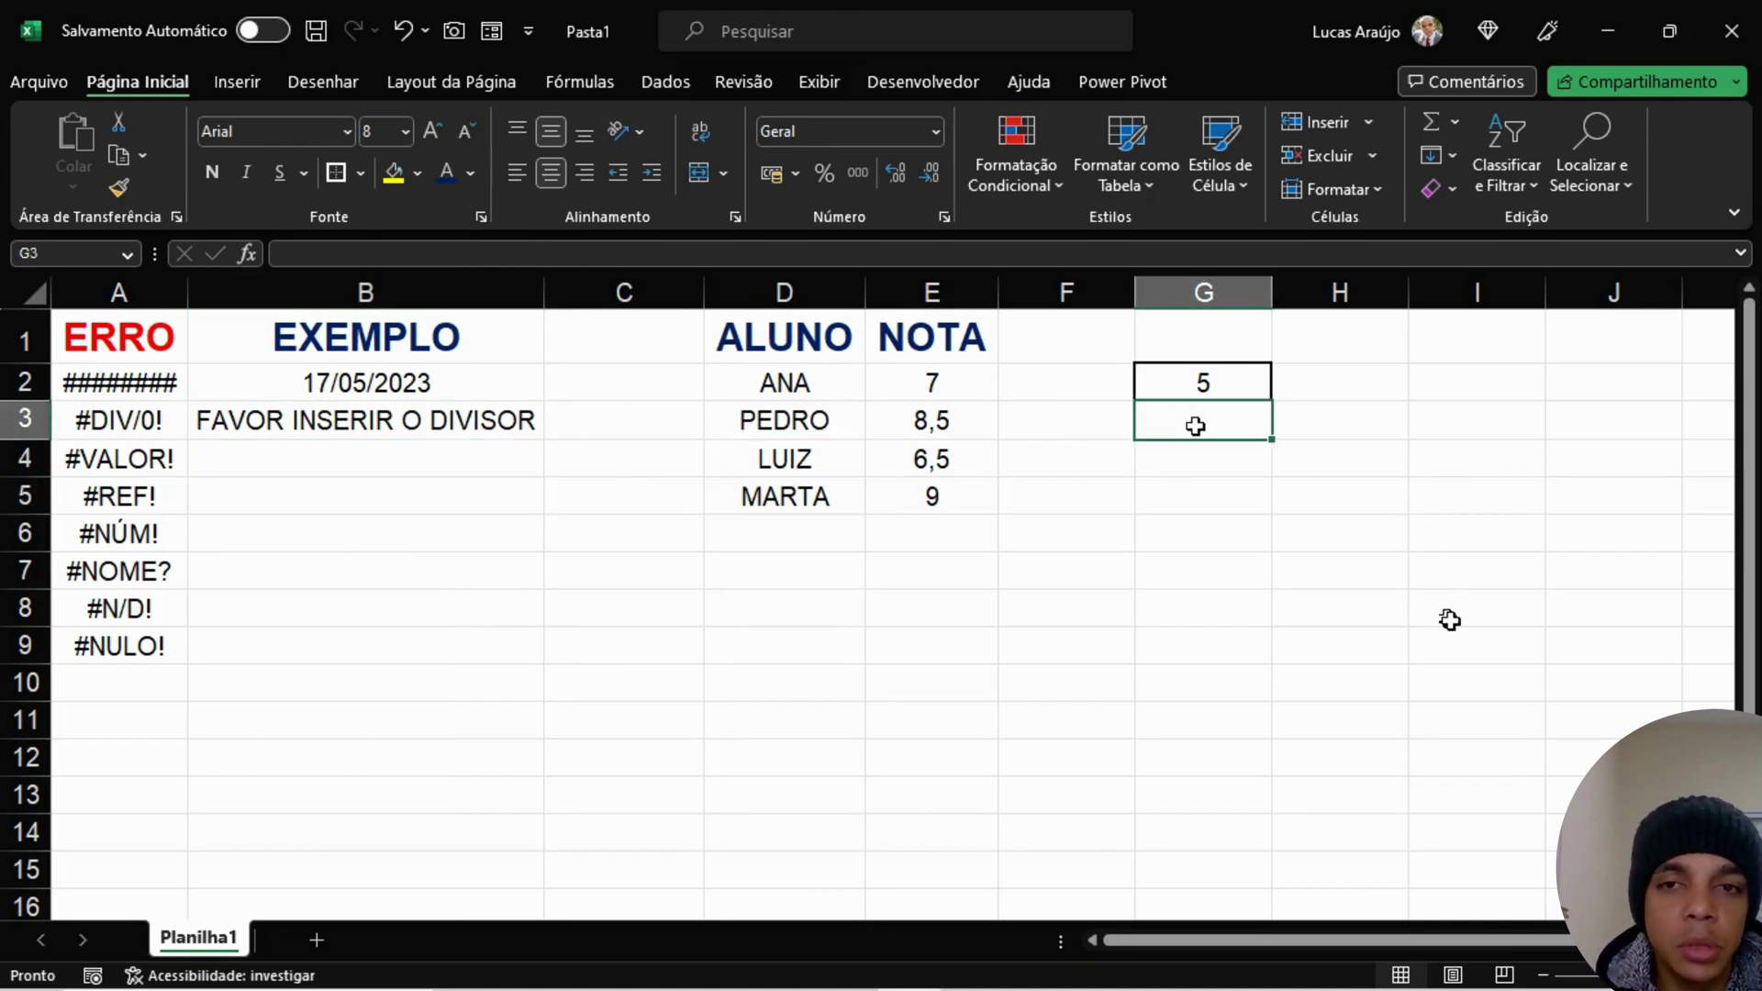
text(2)
key(Return)
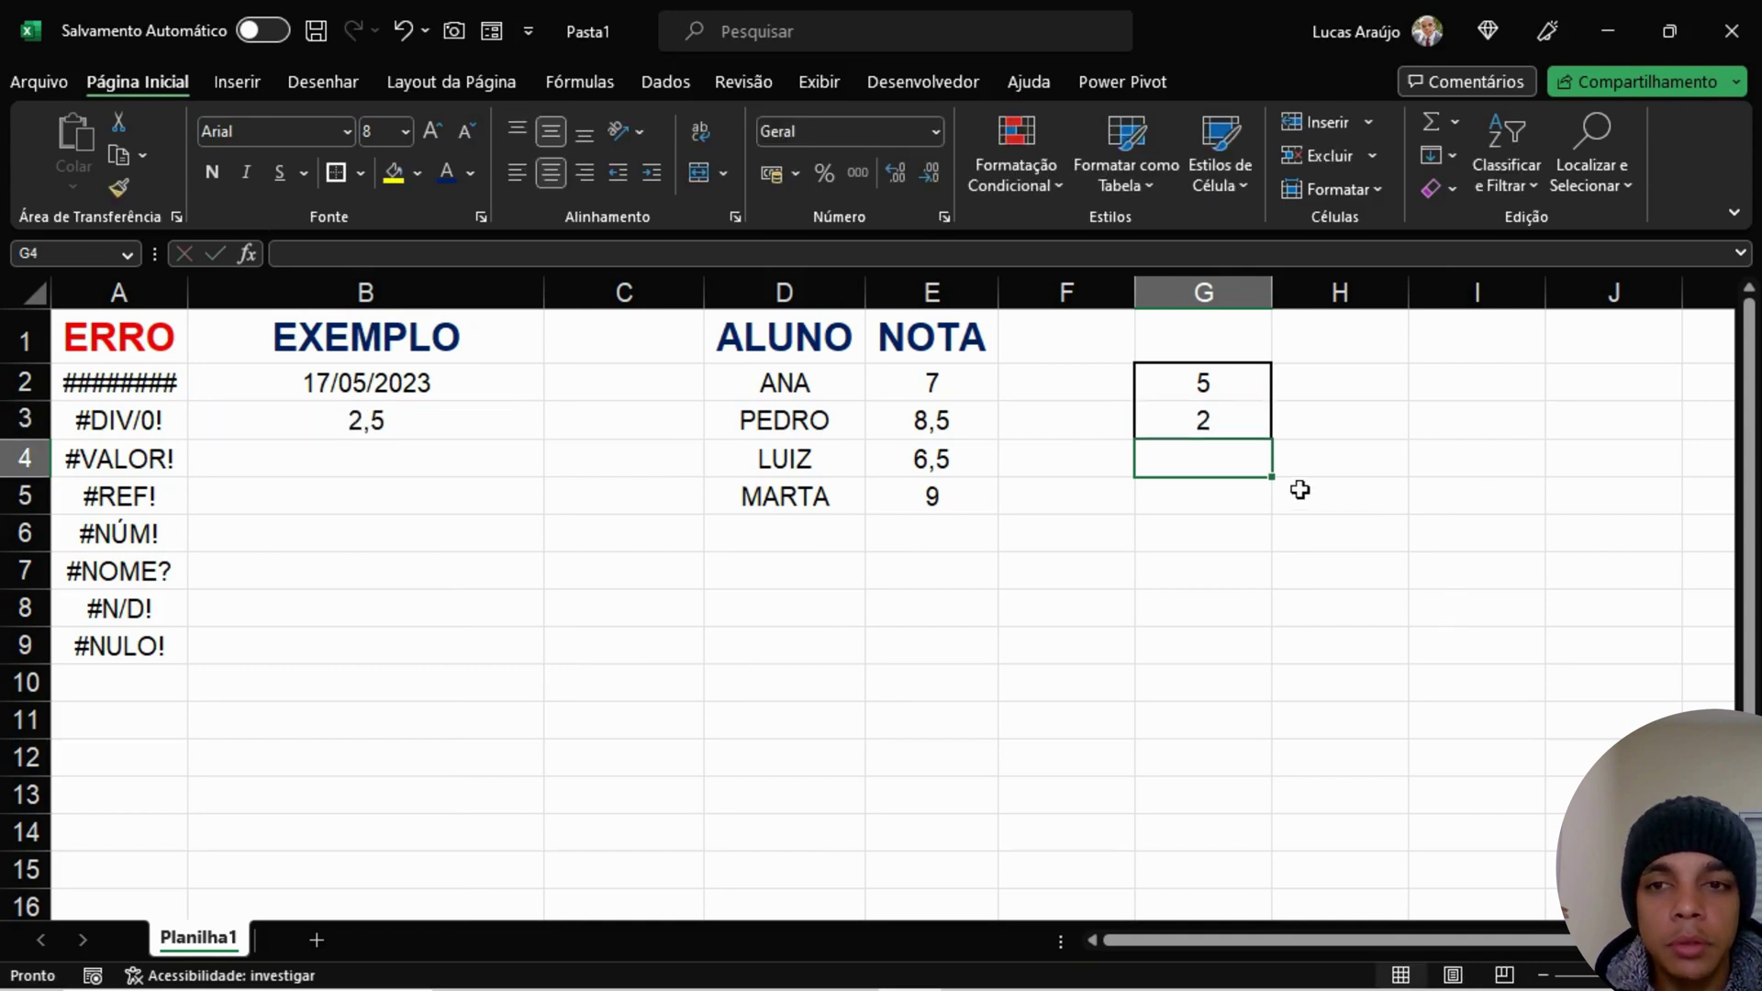
click(1240, 428)
Step: Start a new formula in B3 over the existing one, with ÉERROS(G2/G3) as the logical test of SE
click(465, 424)
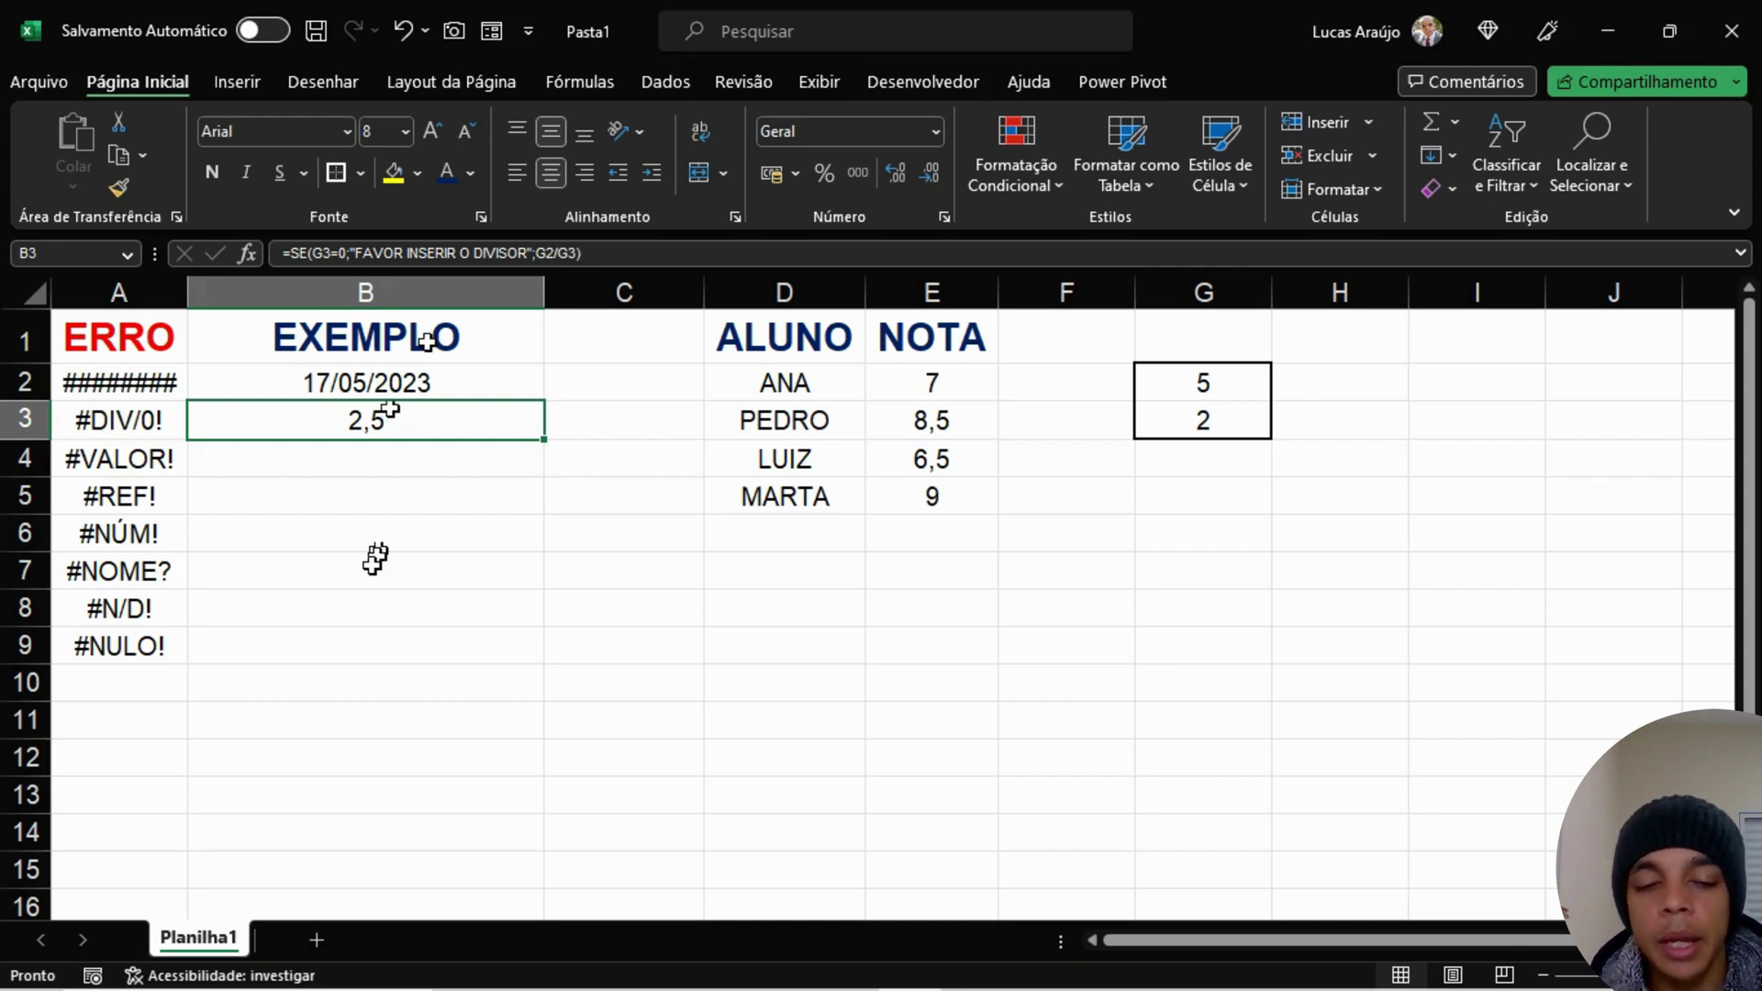
text(=SE)
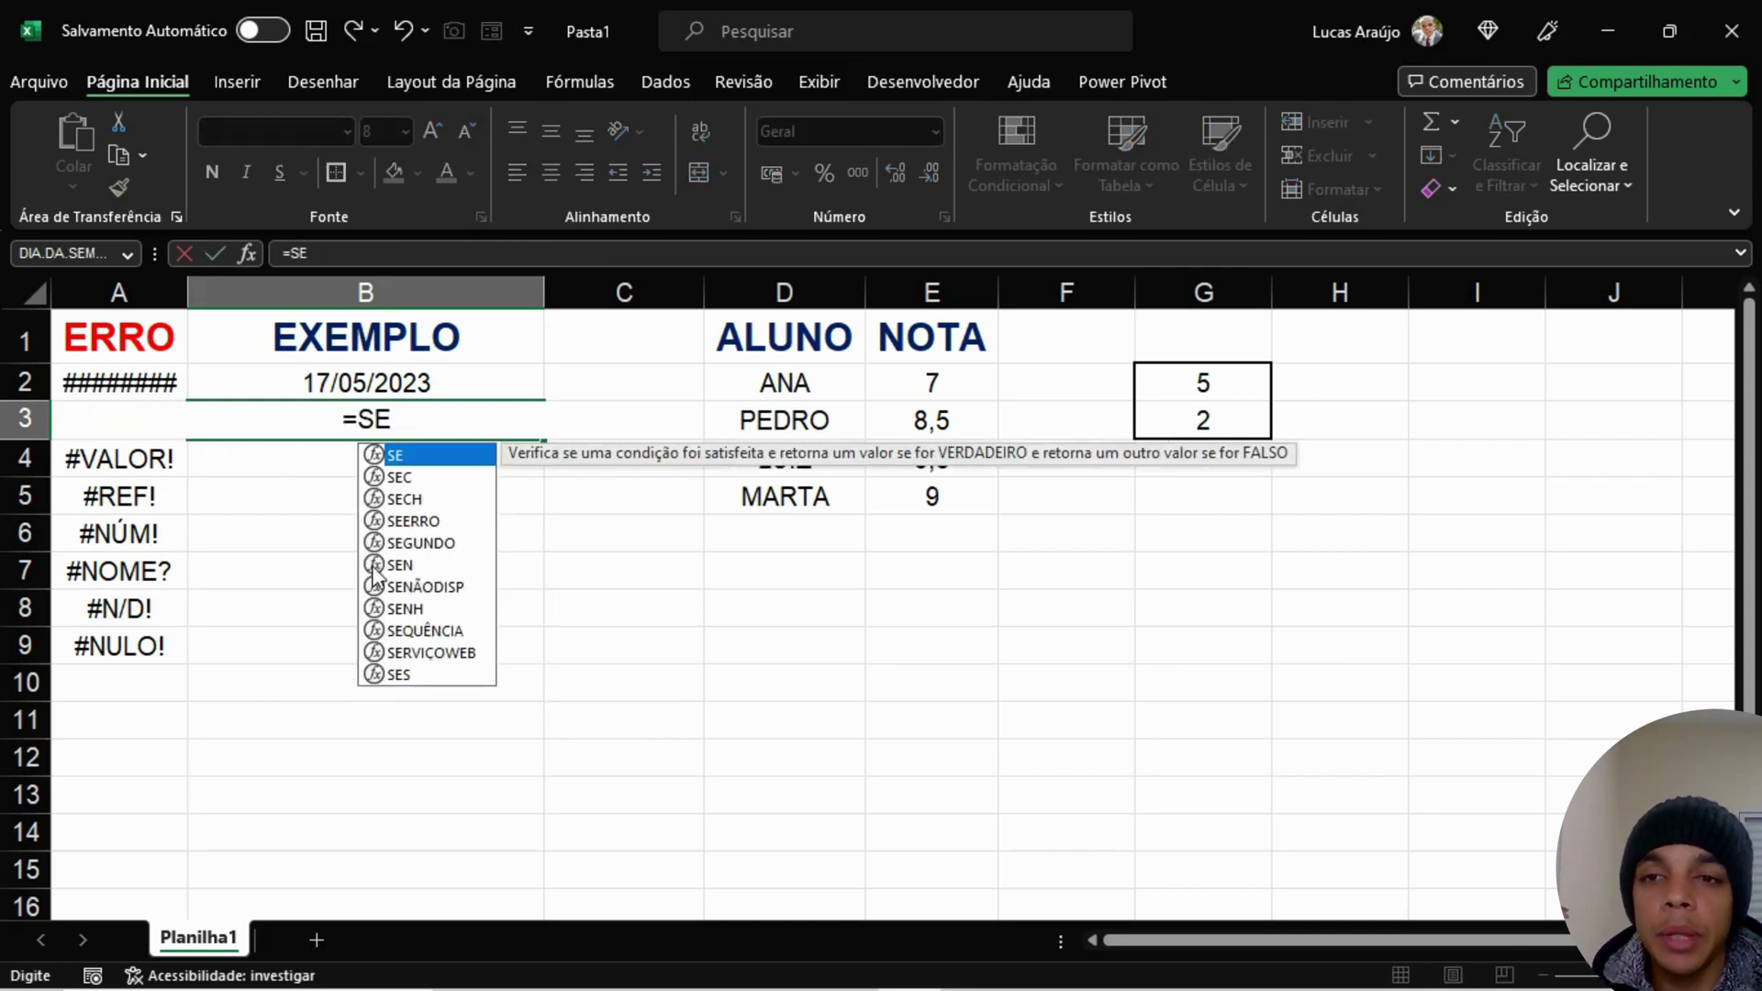
text((ÉER)
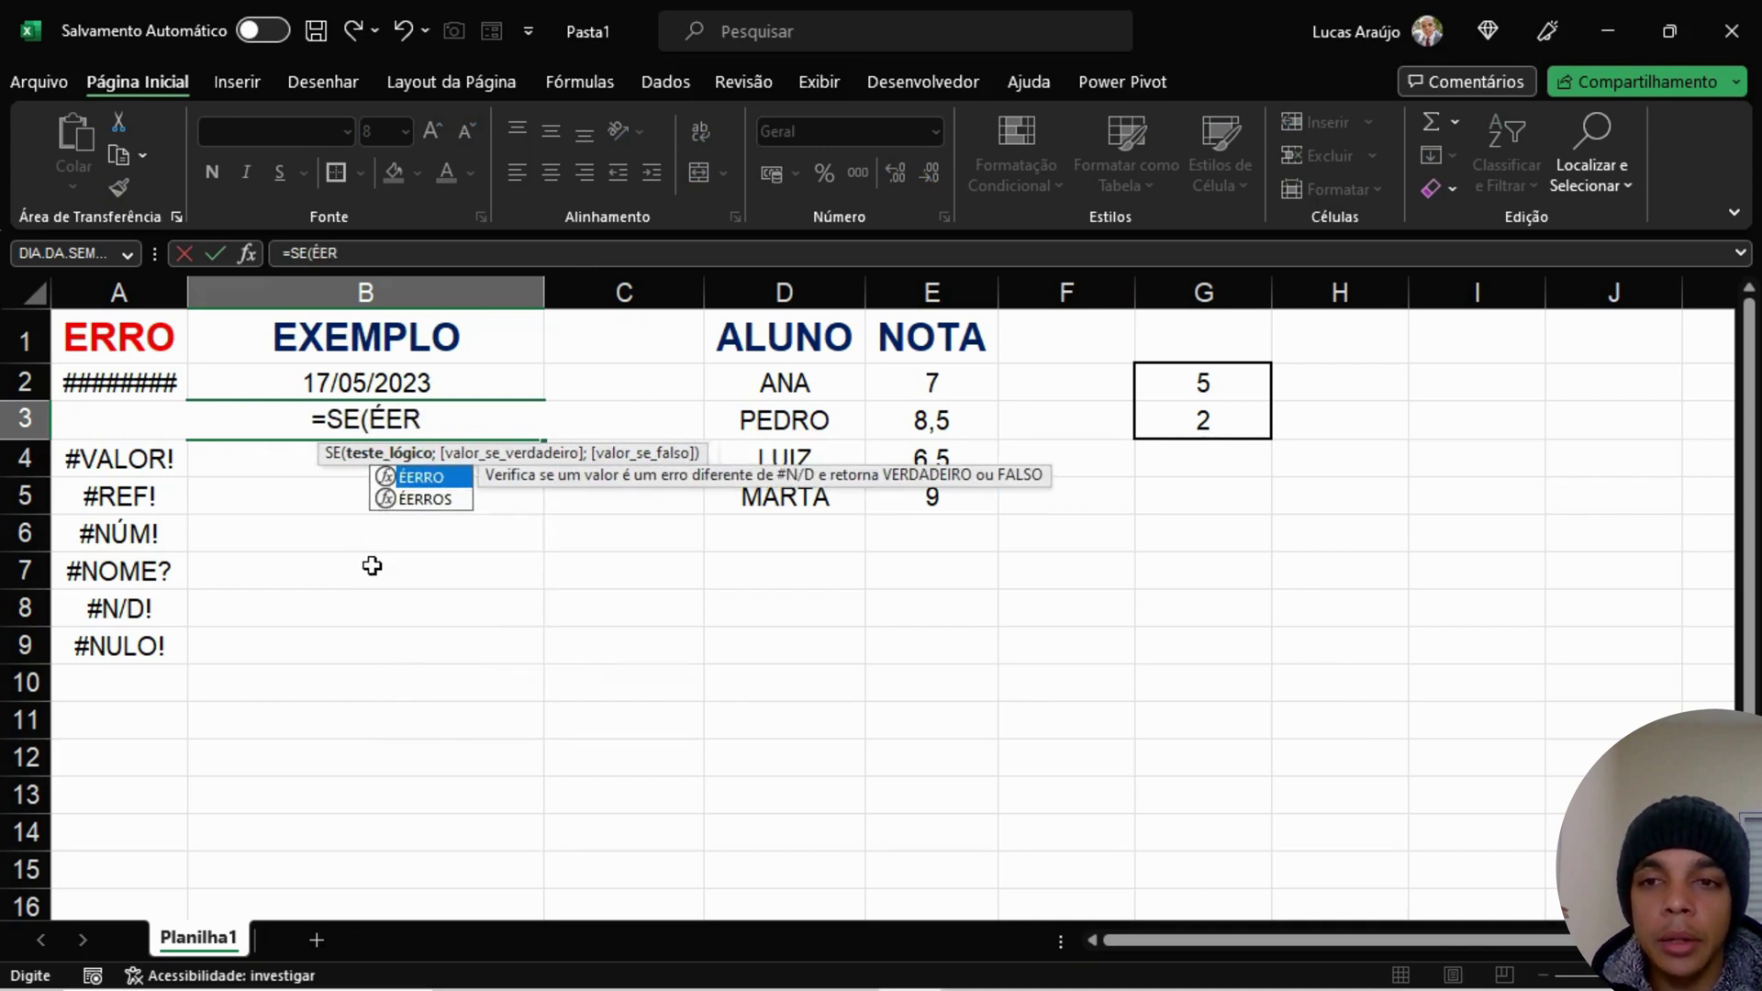
text(ROS()
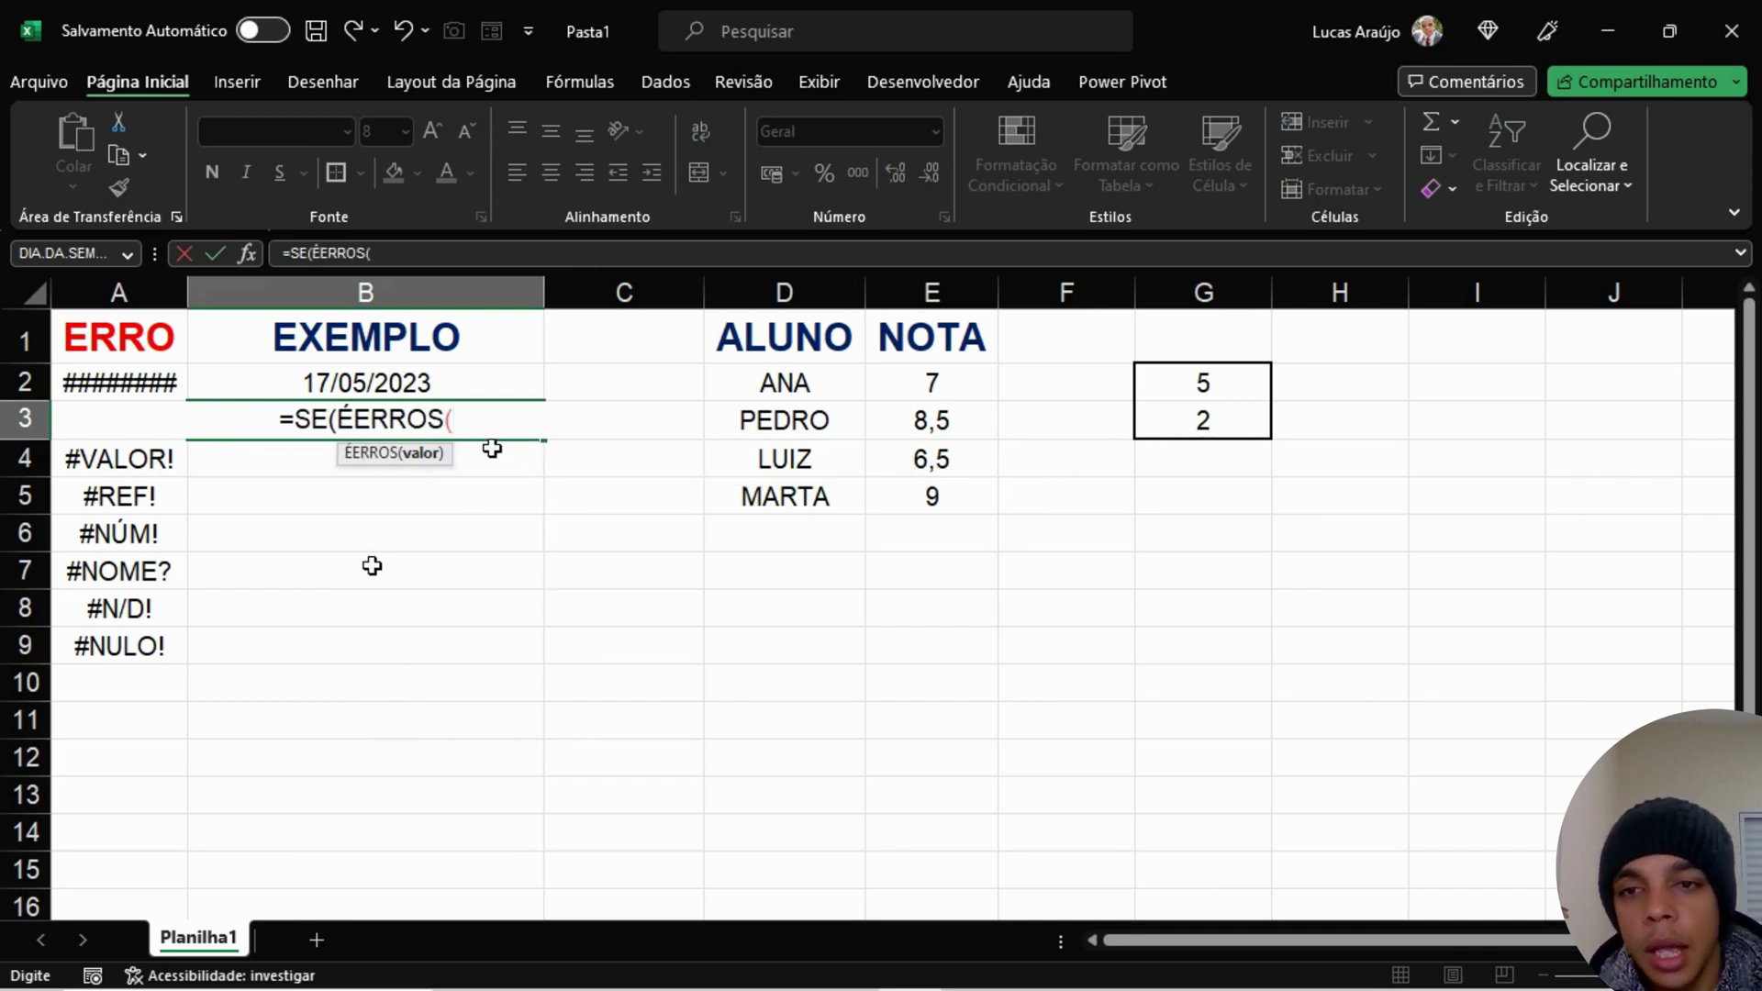
click(1246, 382)
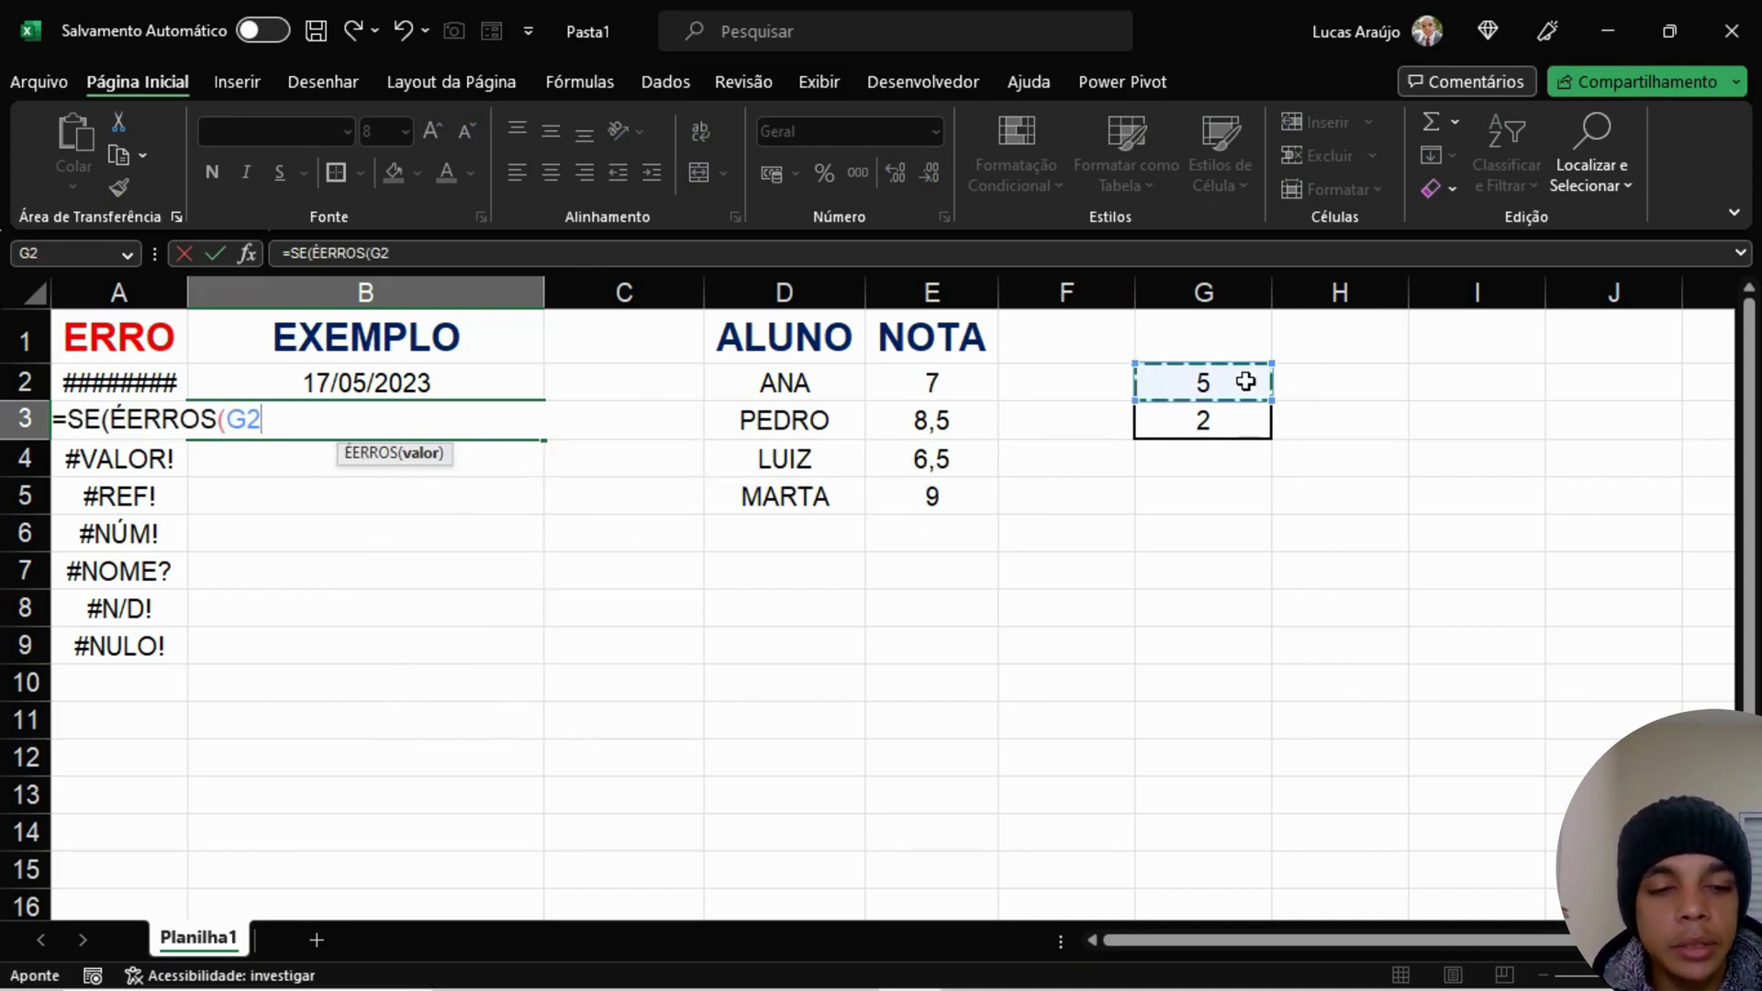
text(/)
click(1224, 421)
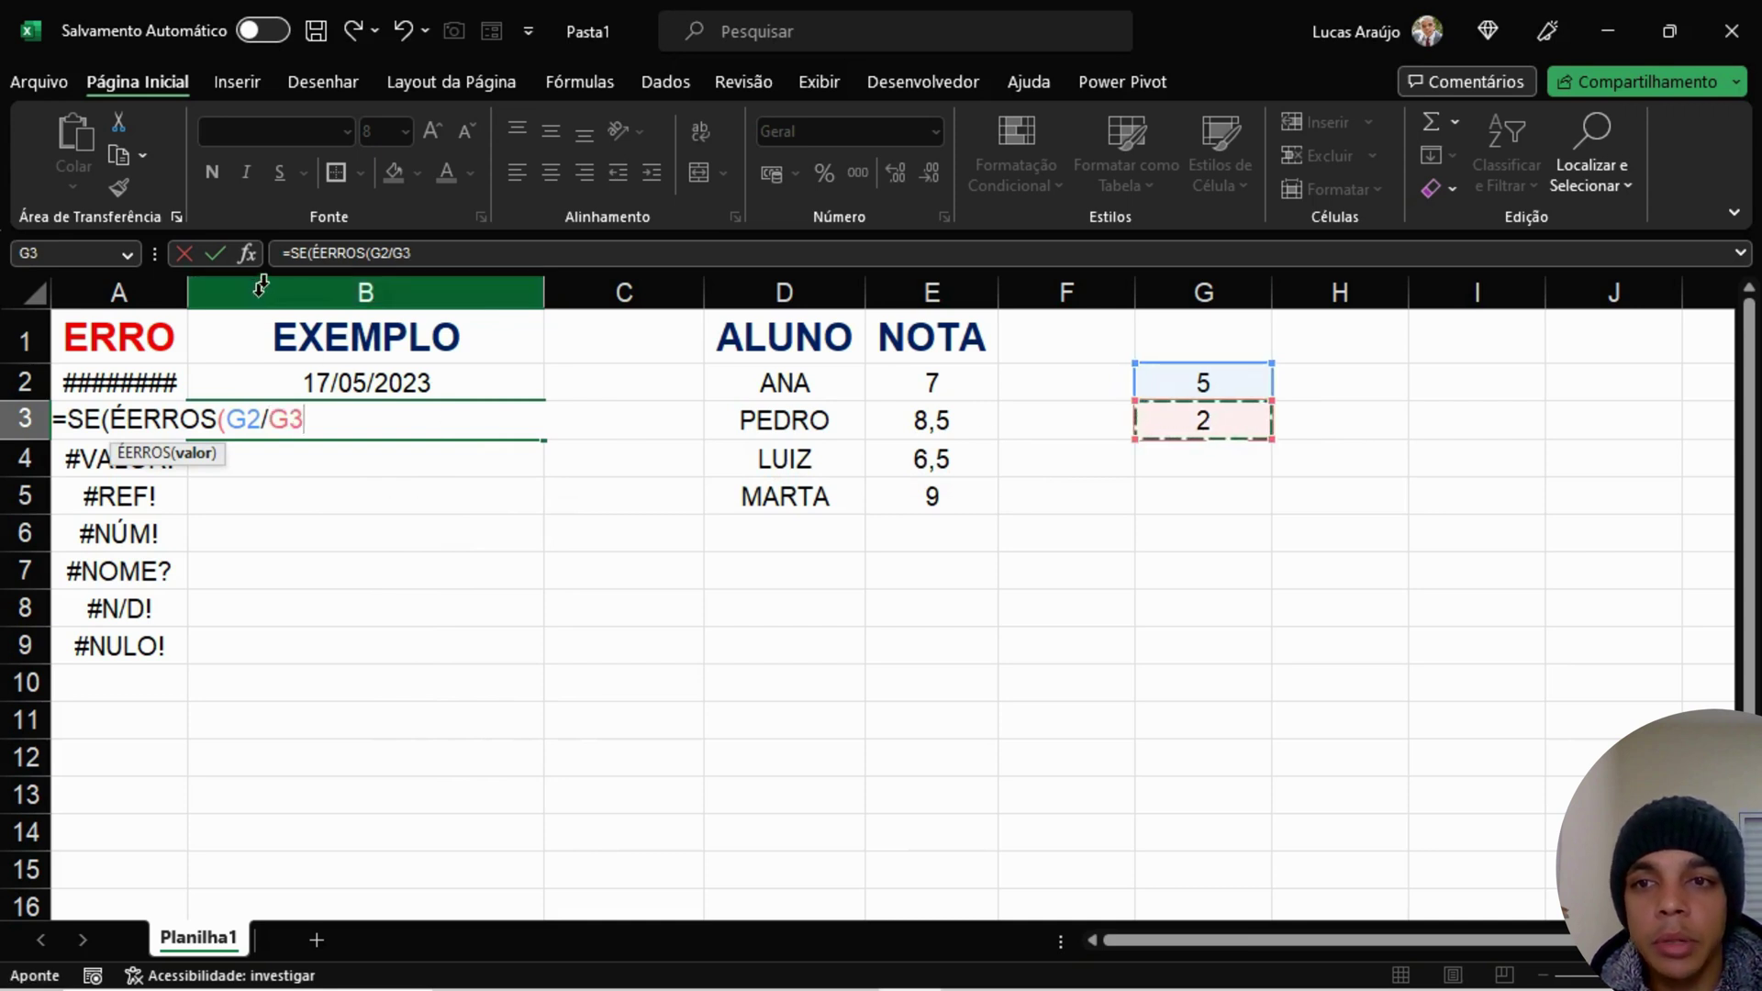
drag(307, 253, 429, 255)
click(454, 256)
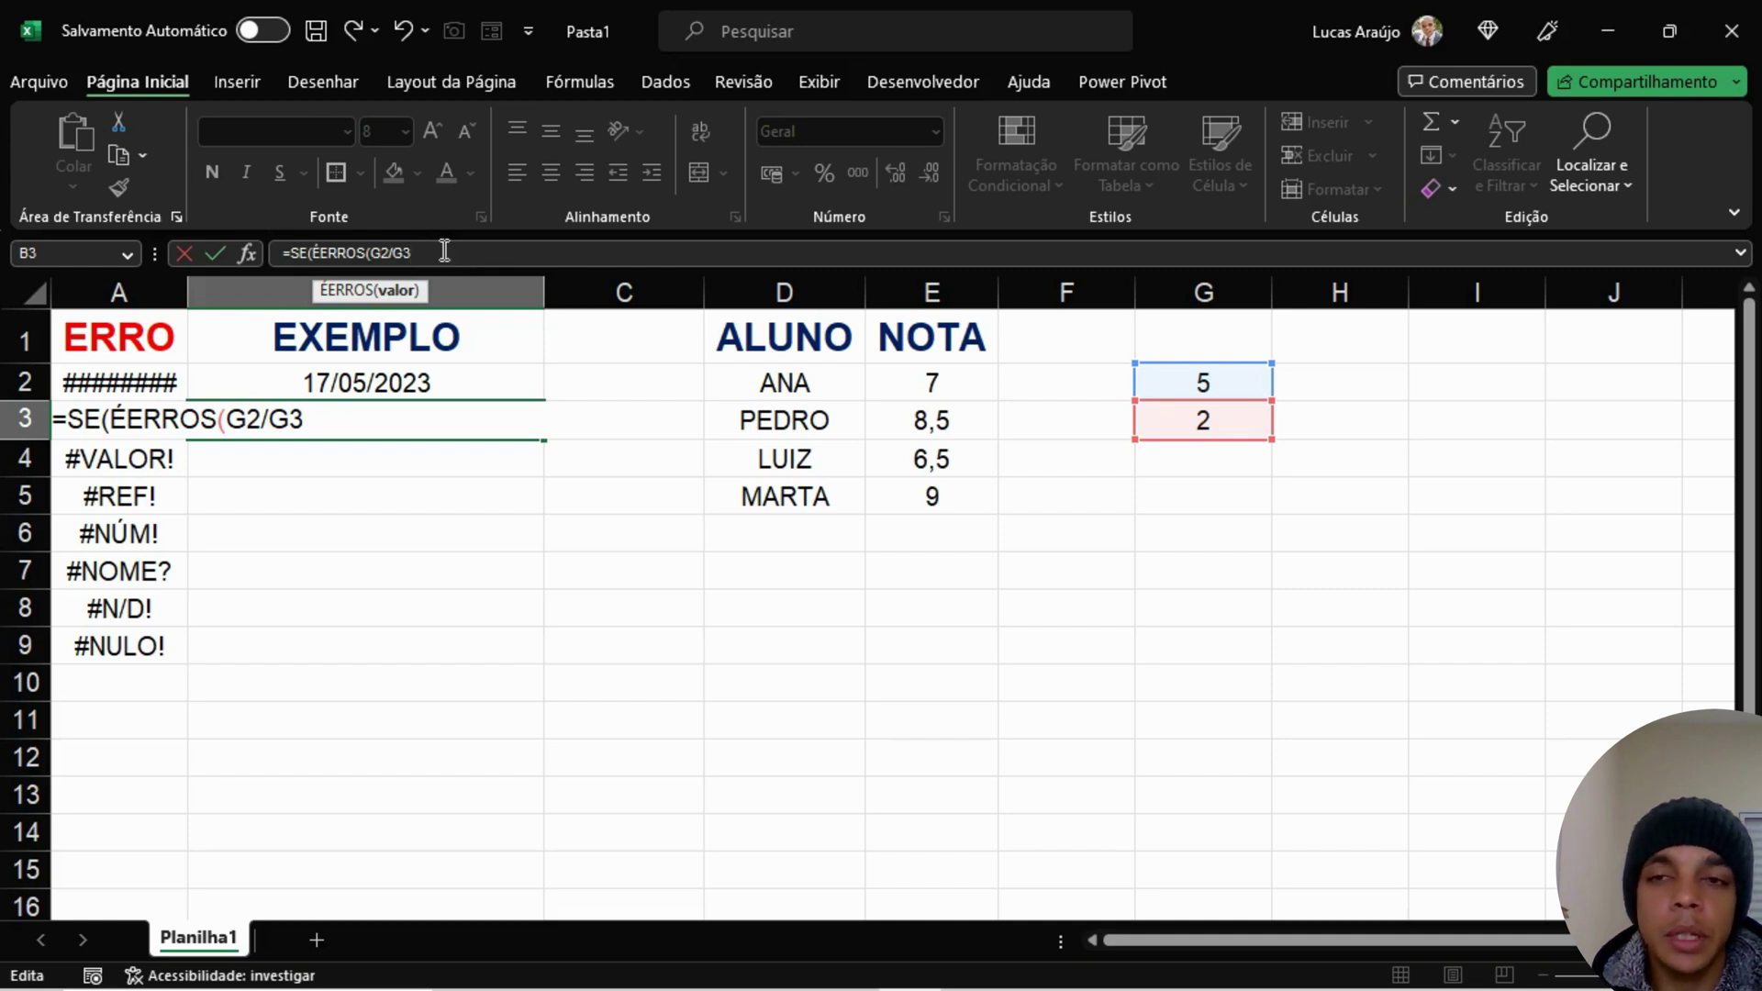
text())
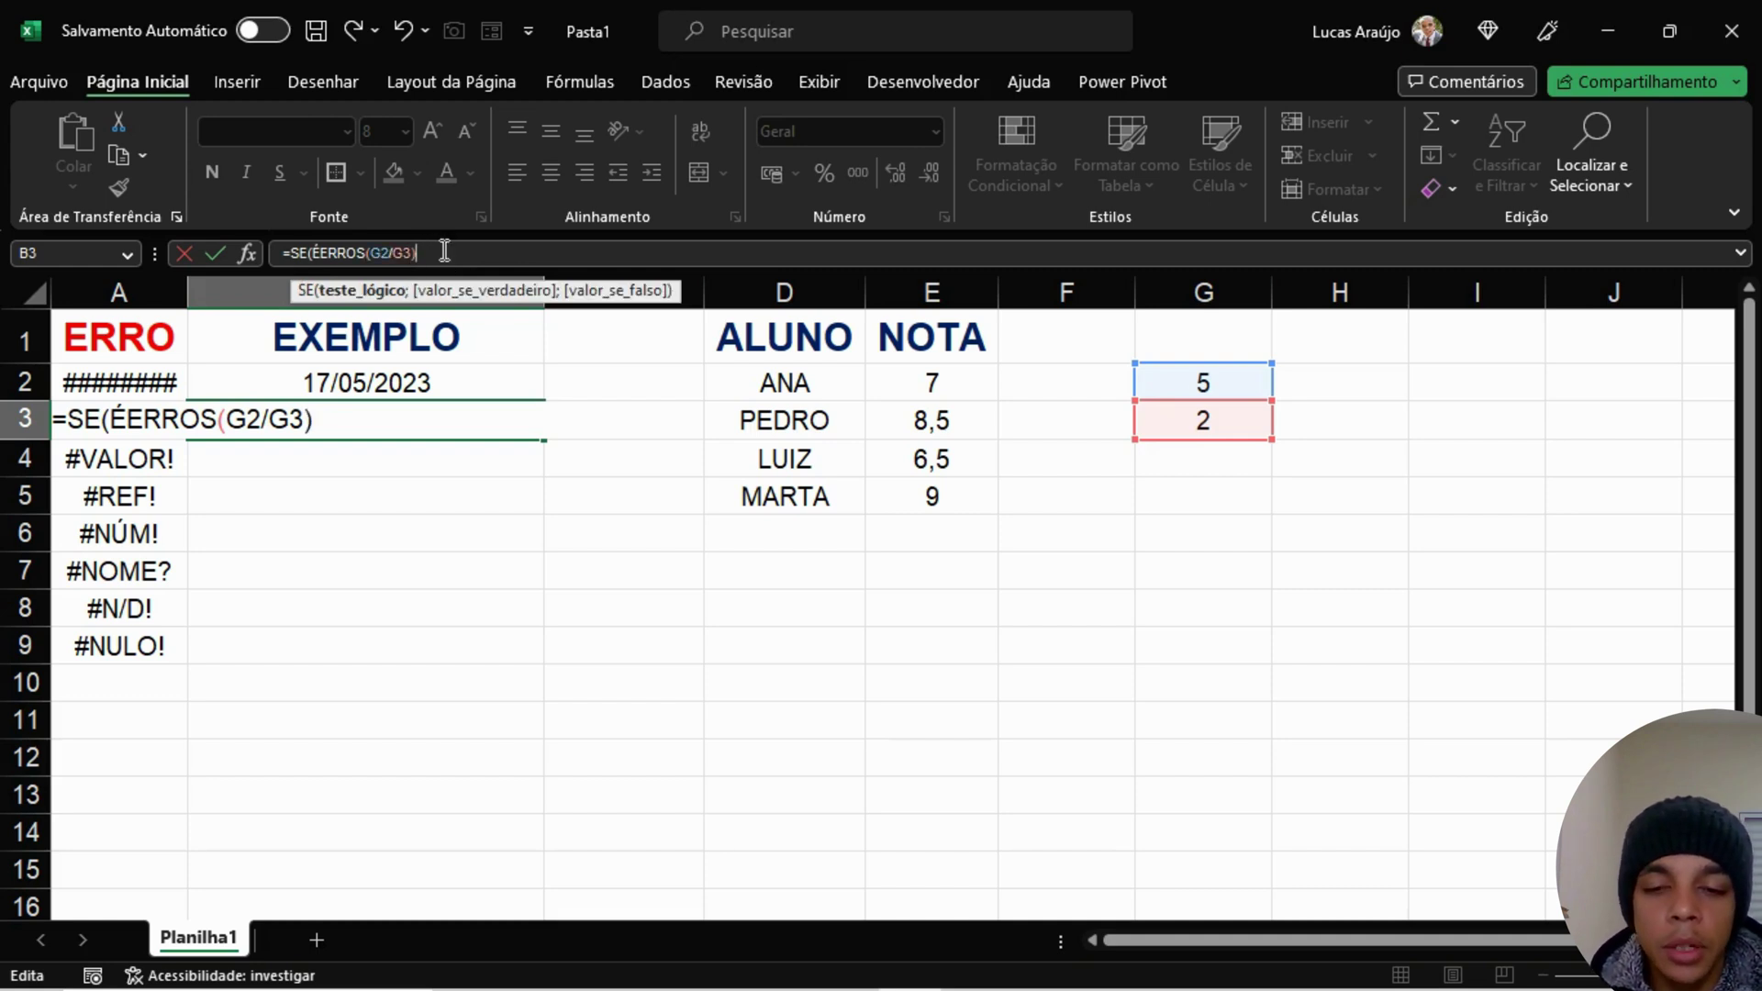
Step: Compare the ÉERROS test in B3 with VERDADEIRO and give empty quotes as the value if true
text(=VERDA)
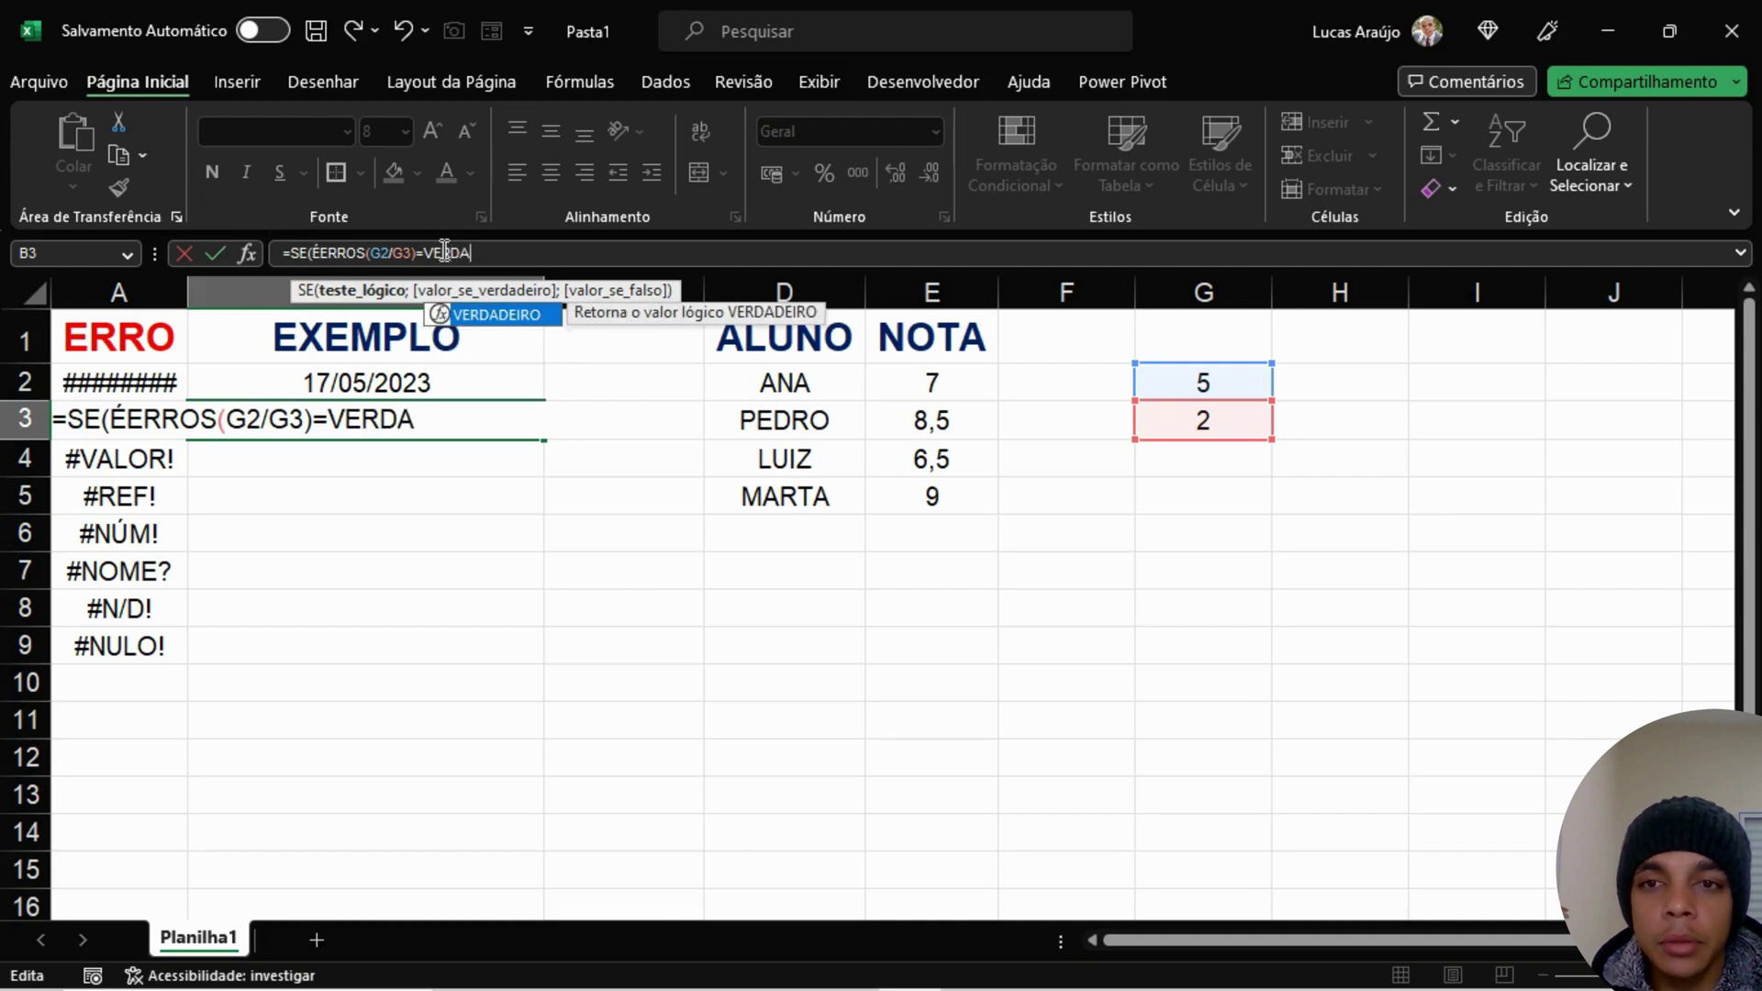
text(DEIRO;)
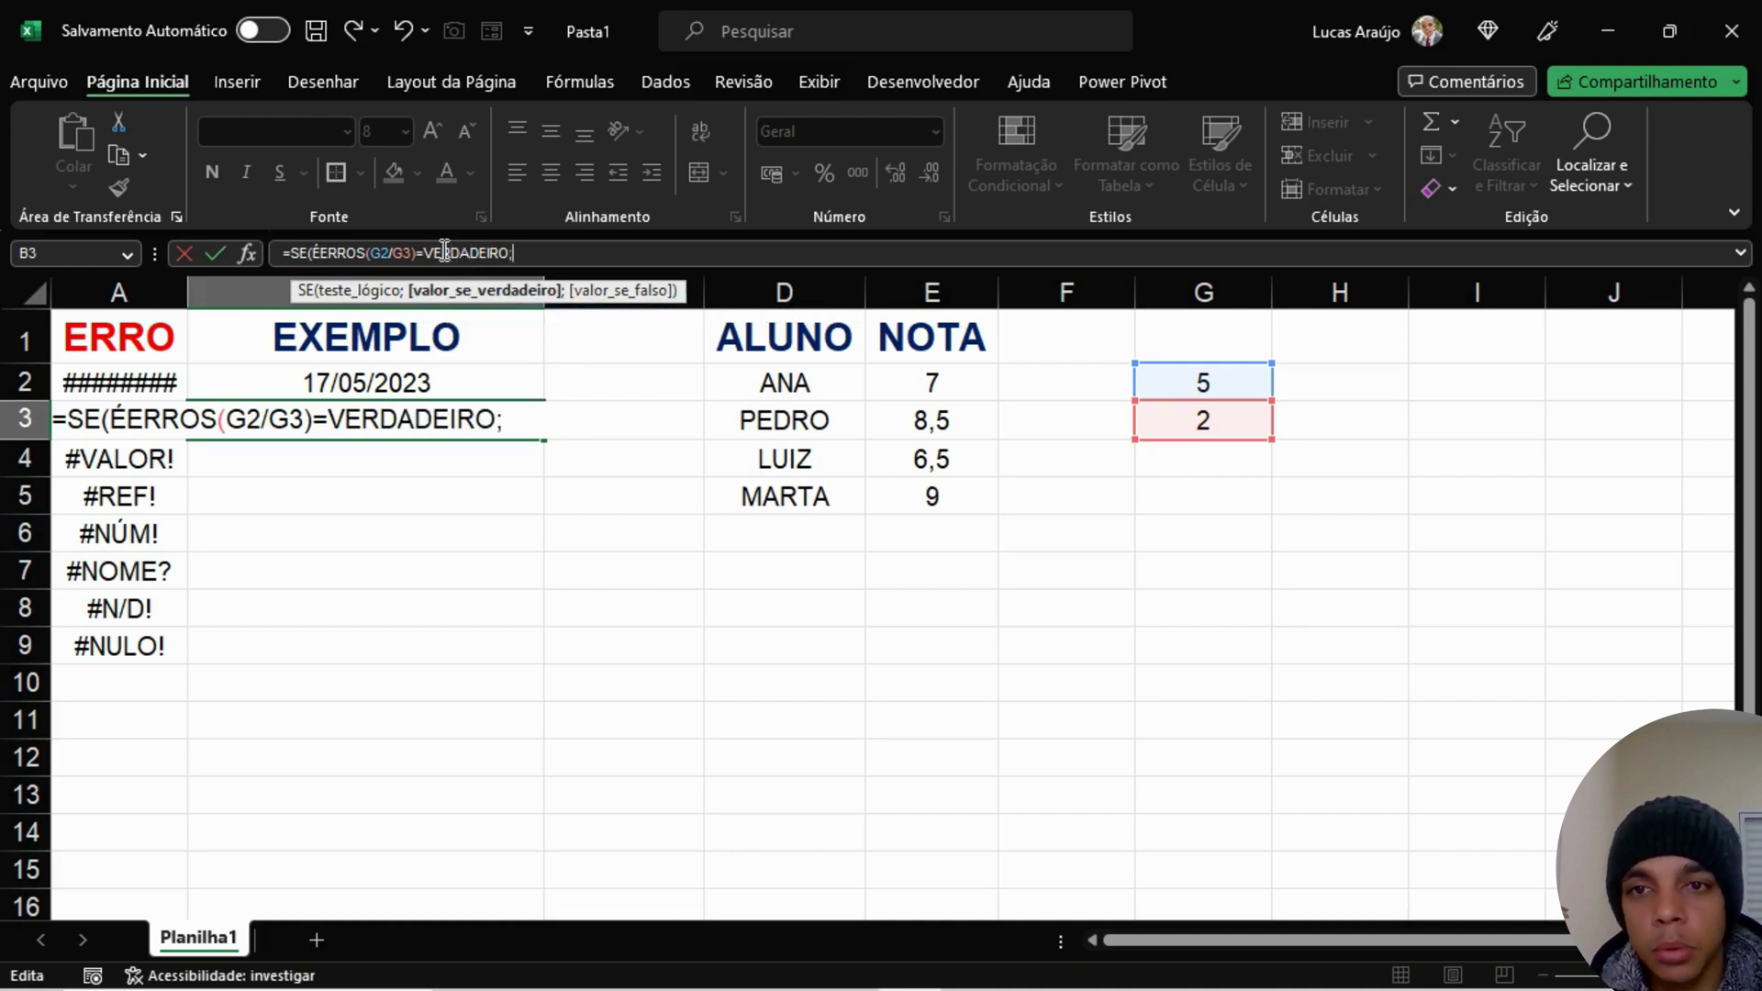
text("")
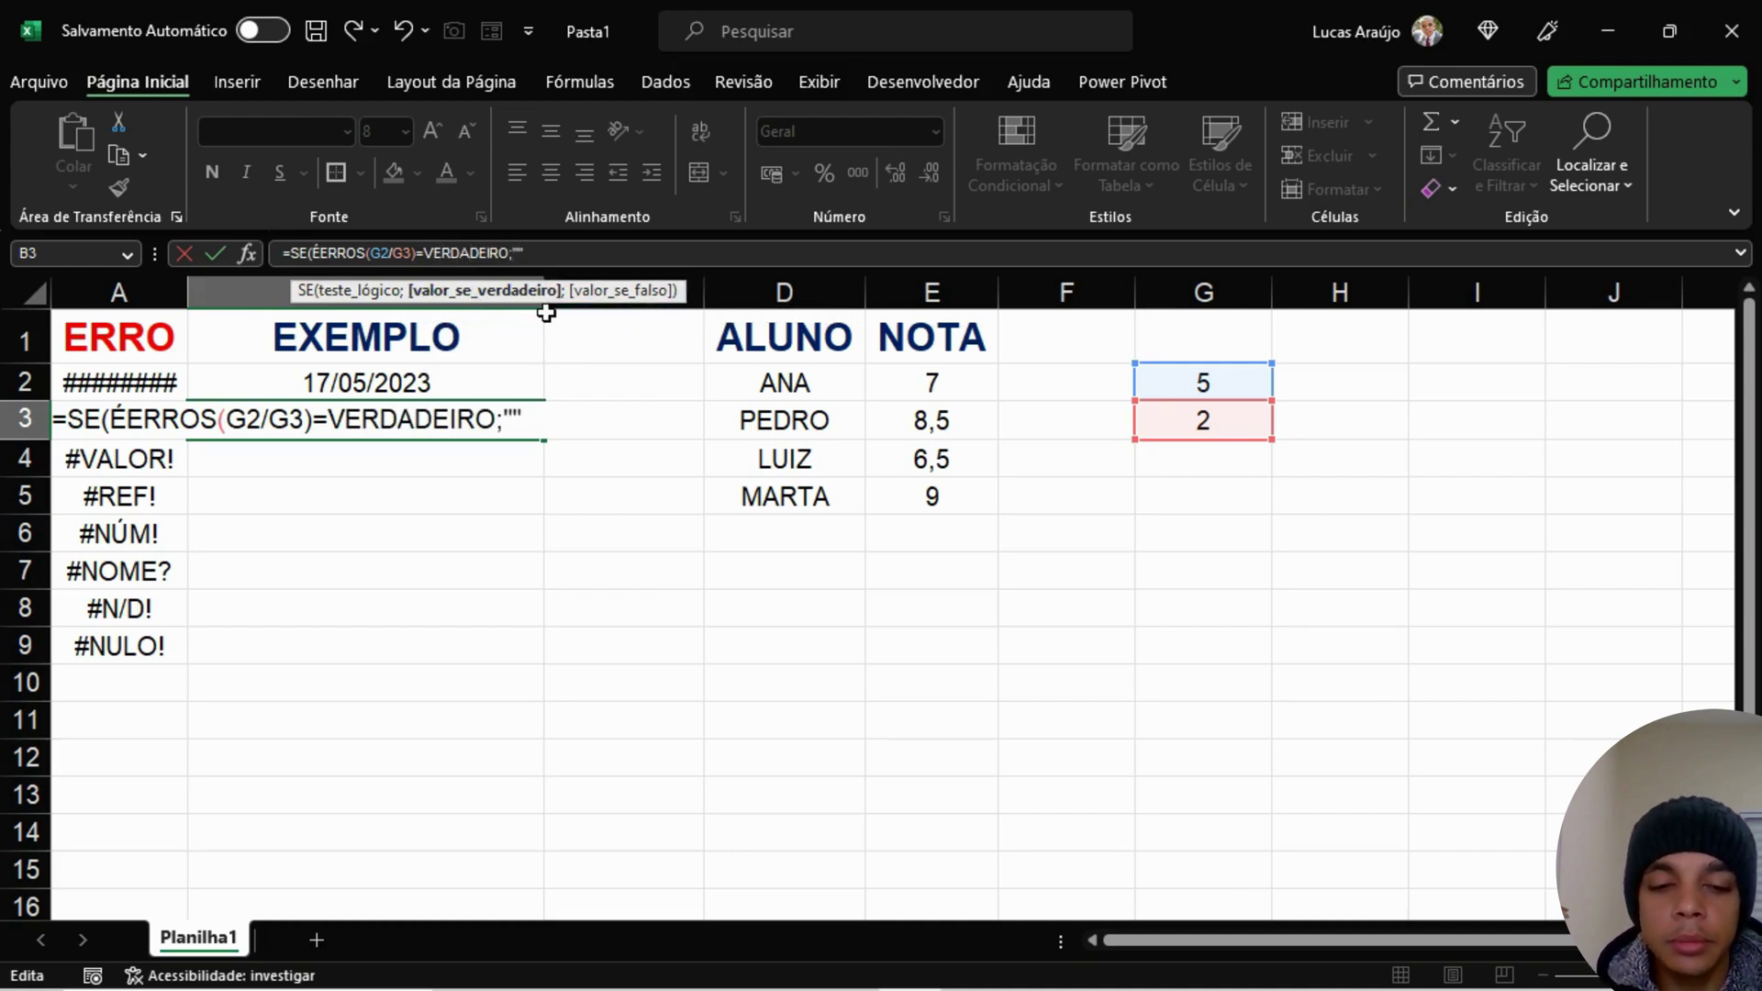
text(;)
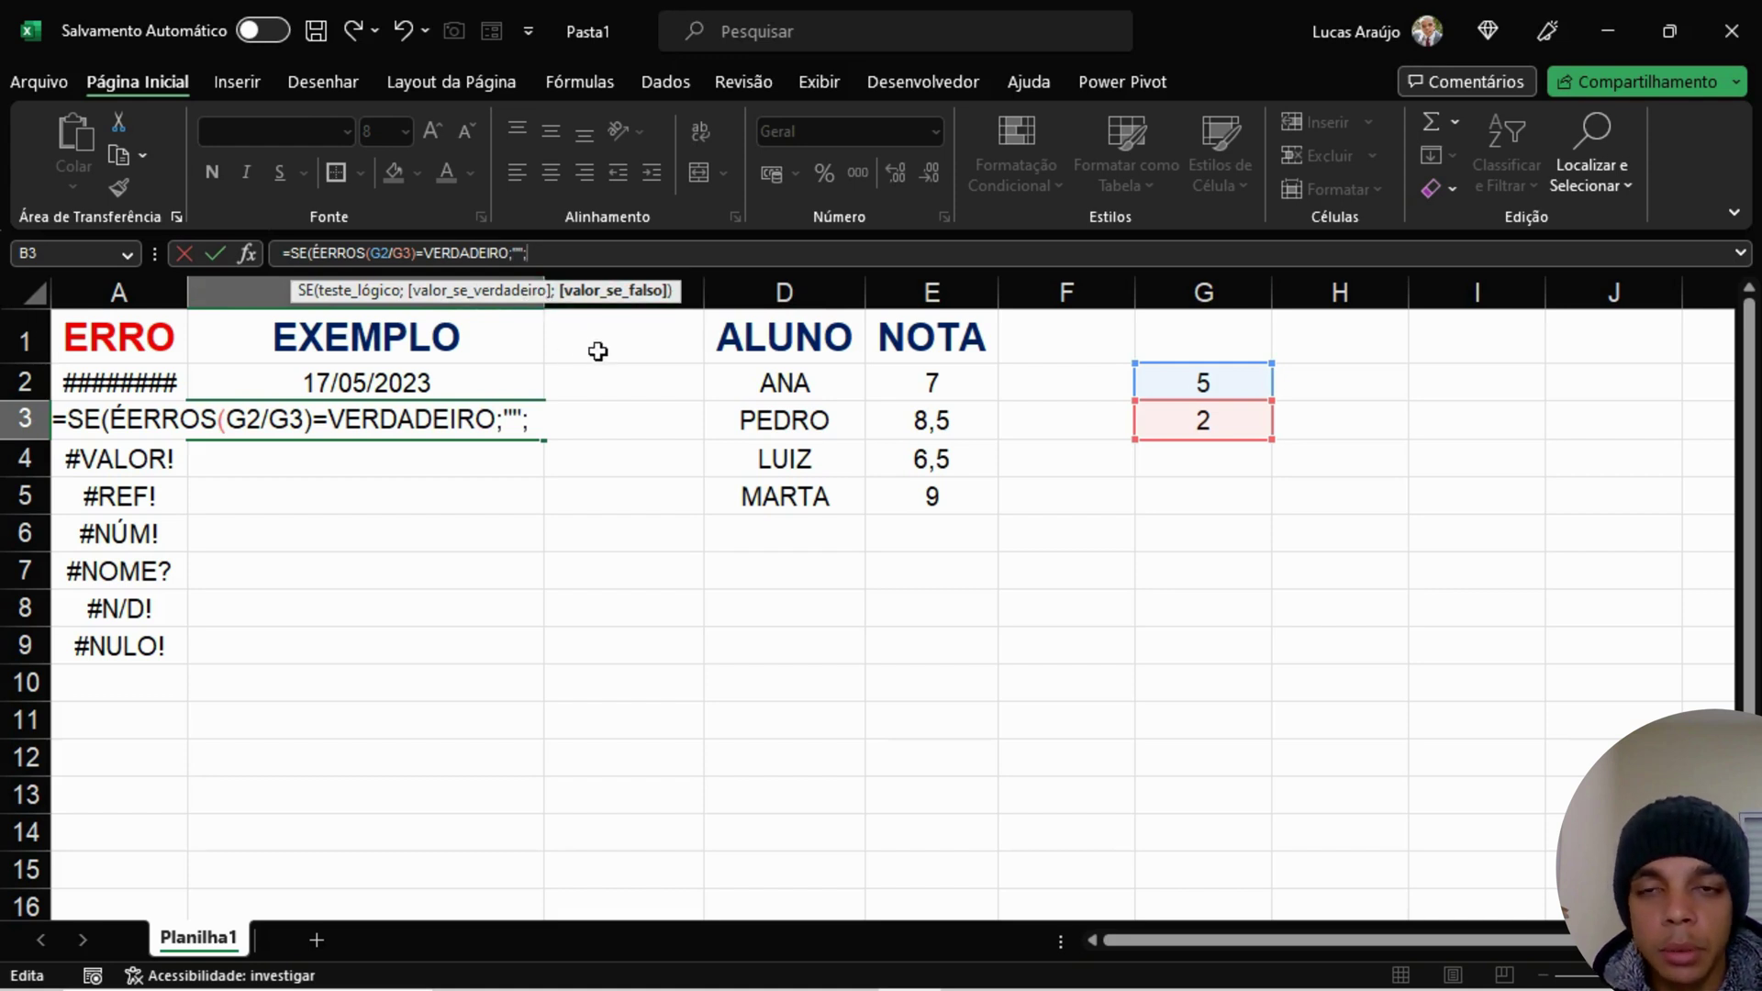
Step: Make G2/G3 the value if false and complete the B3 formula as =SE(ÉERROS(G2/G3)=VERDADEIRO;"";G2/G3)
click(1214, 383)
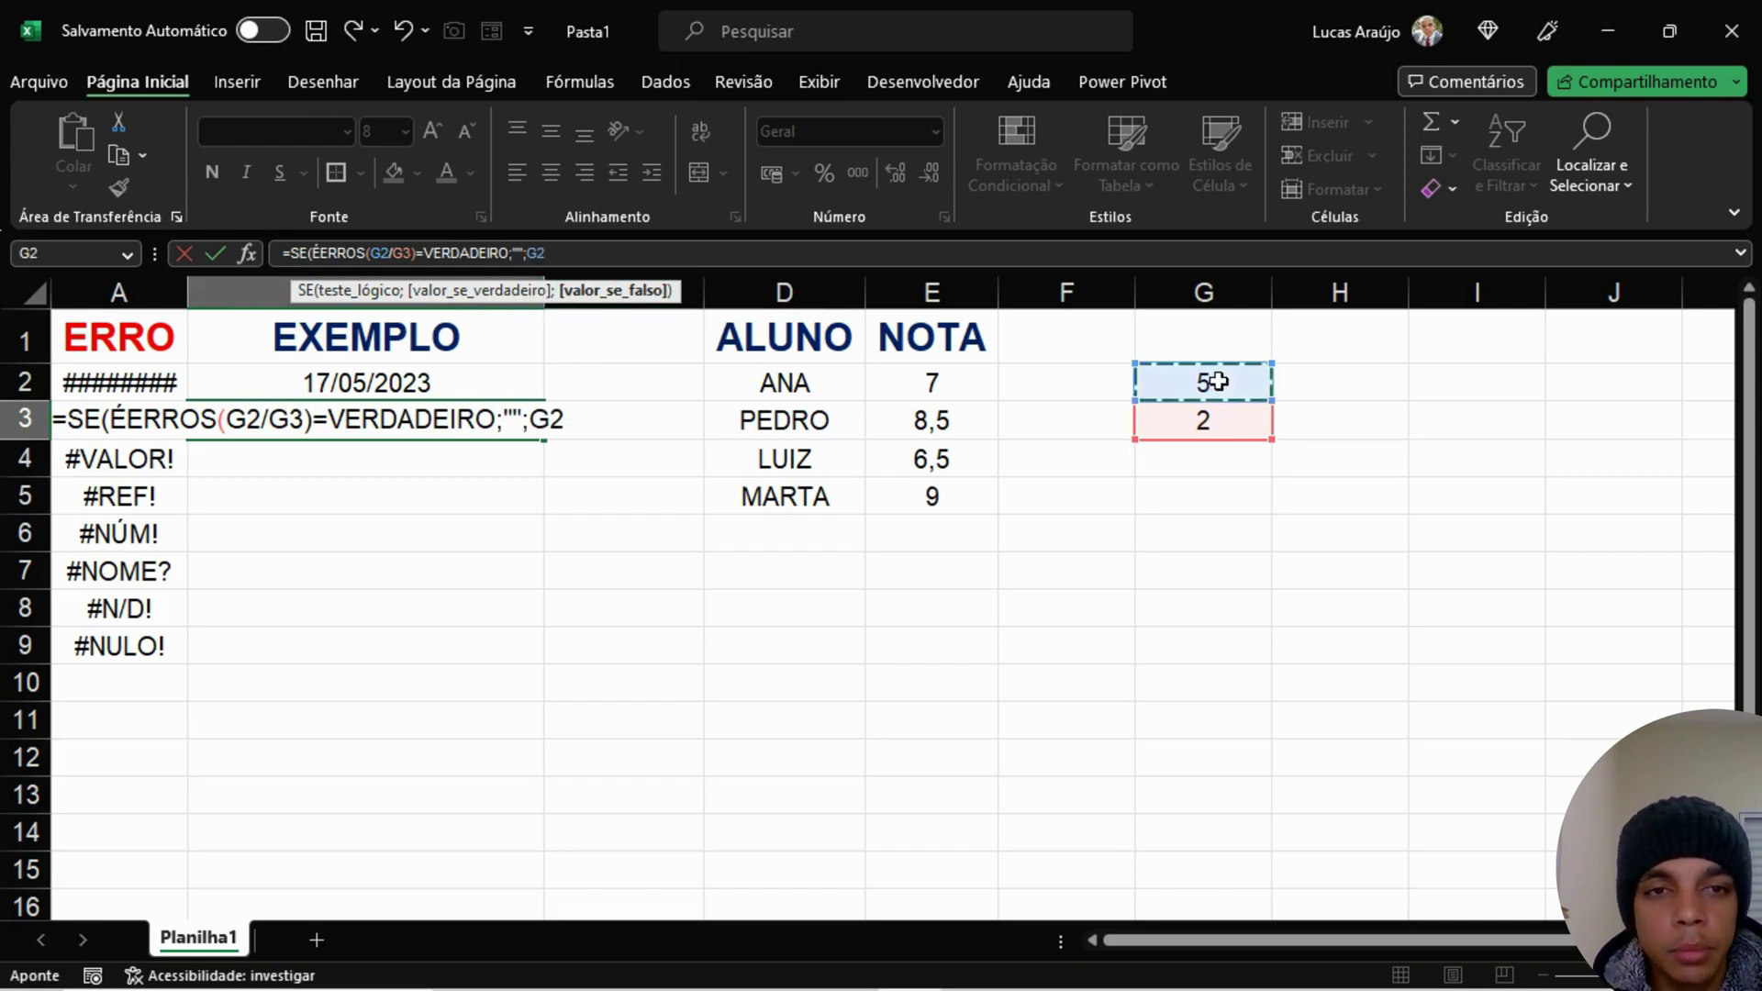
text(/)
click(1246, 420)
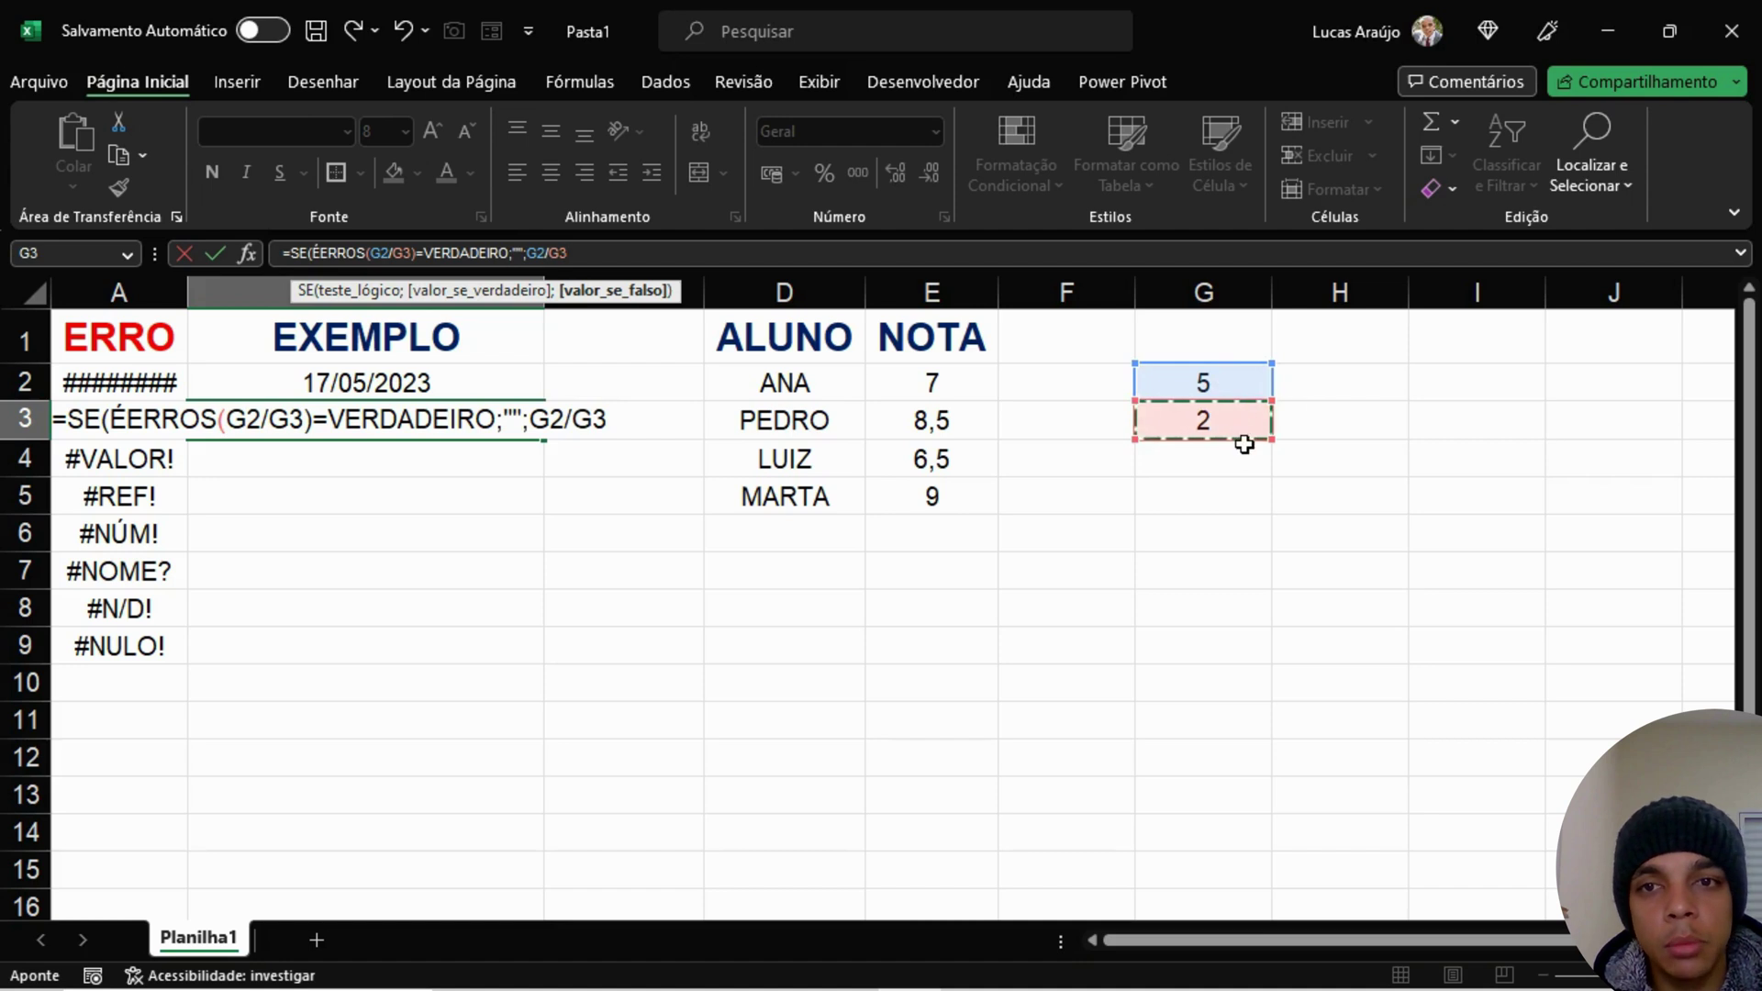
text())
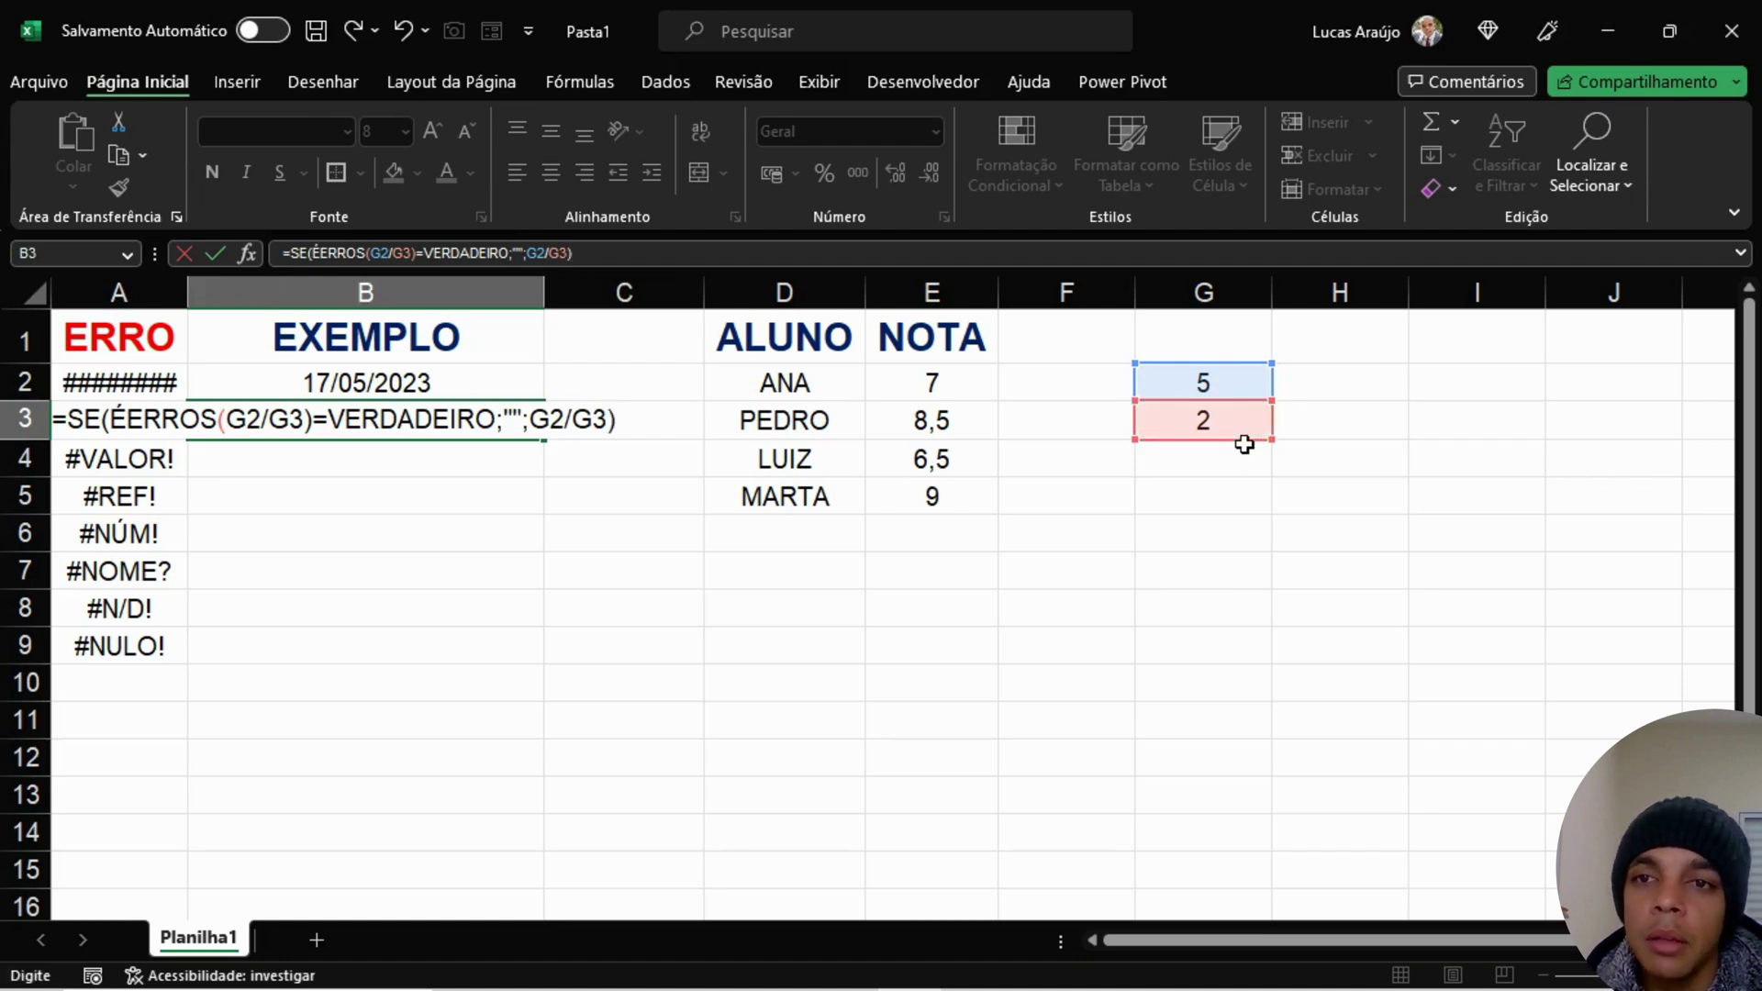
key(Return)
key(Up)
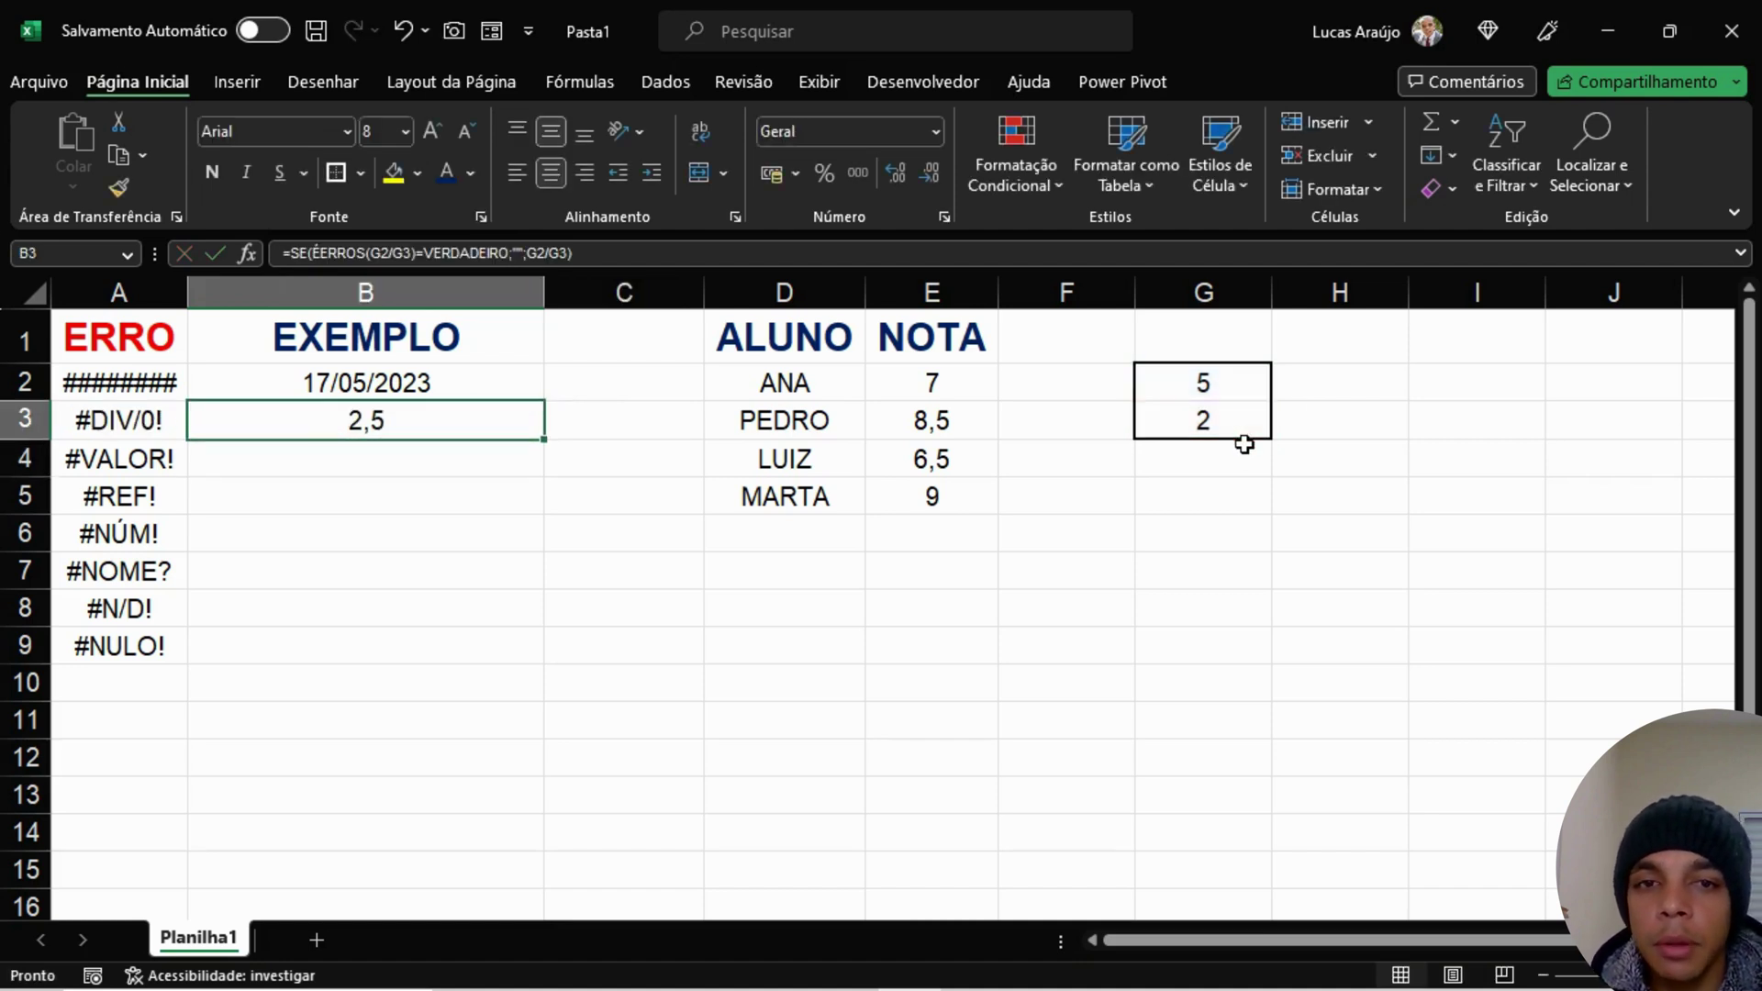
Step: Clear the divisor in G3 to test the ÉERROS formula in B3
click(1106, 533)
drag(1203, 381, 1231, 404)
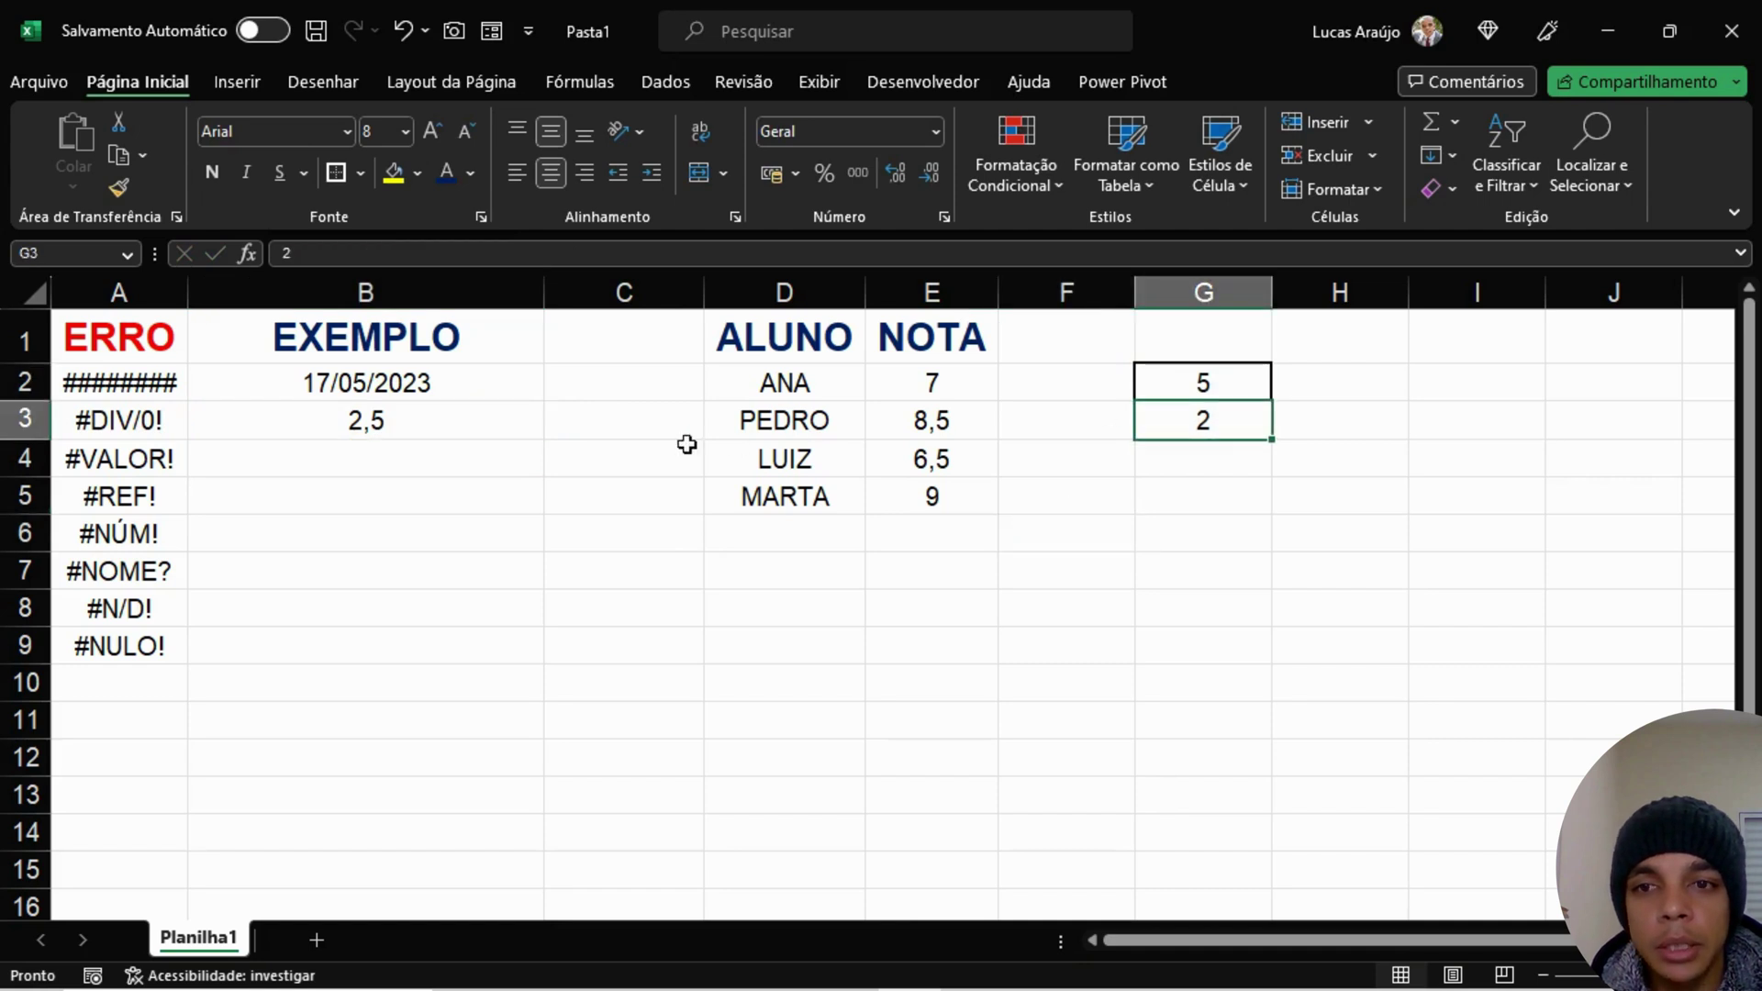
click(444, 434)
click(1144, 422)
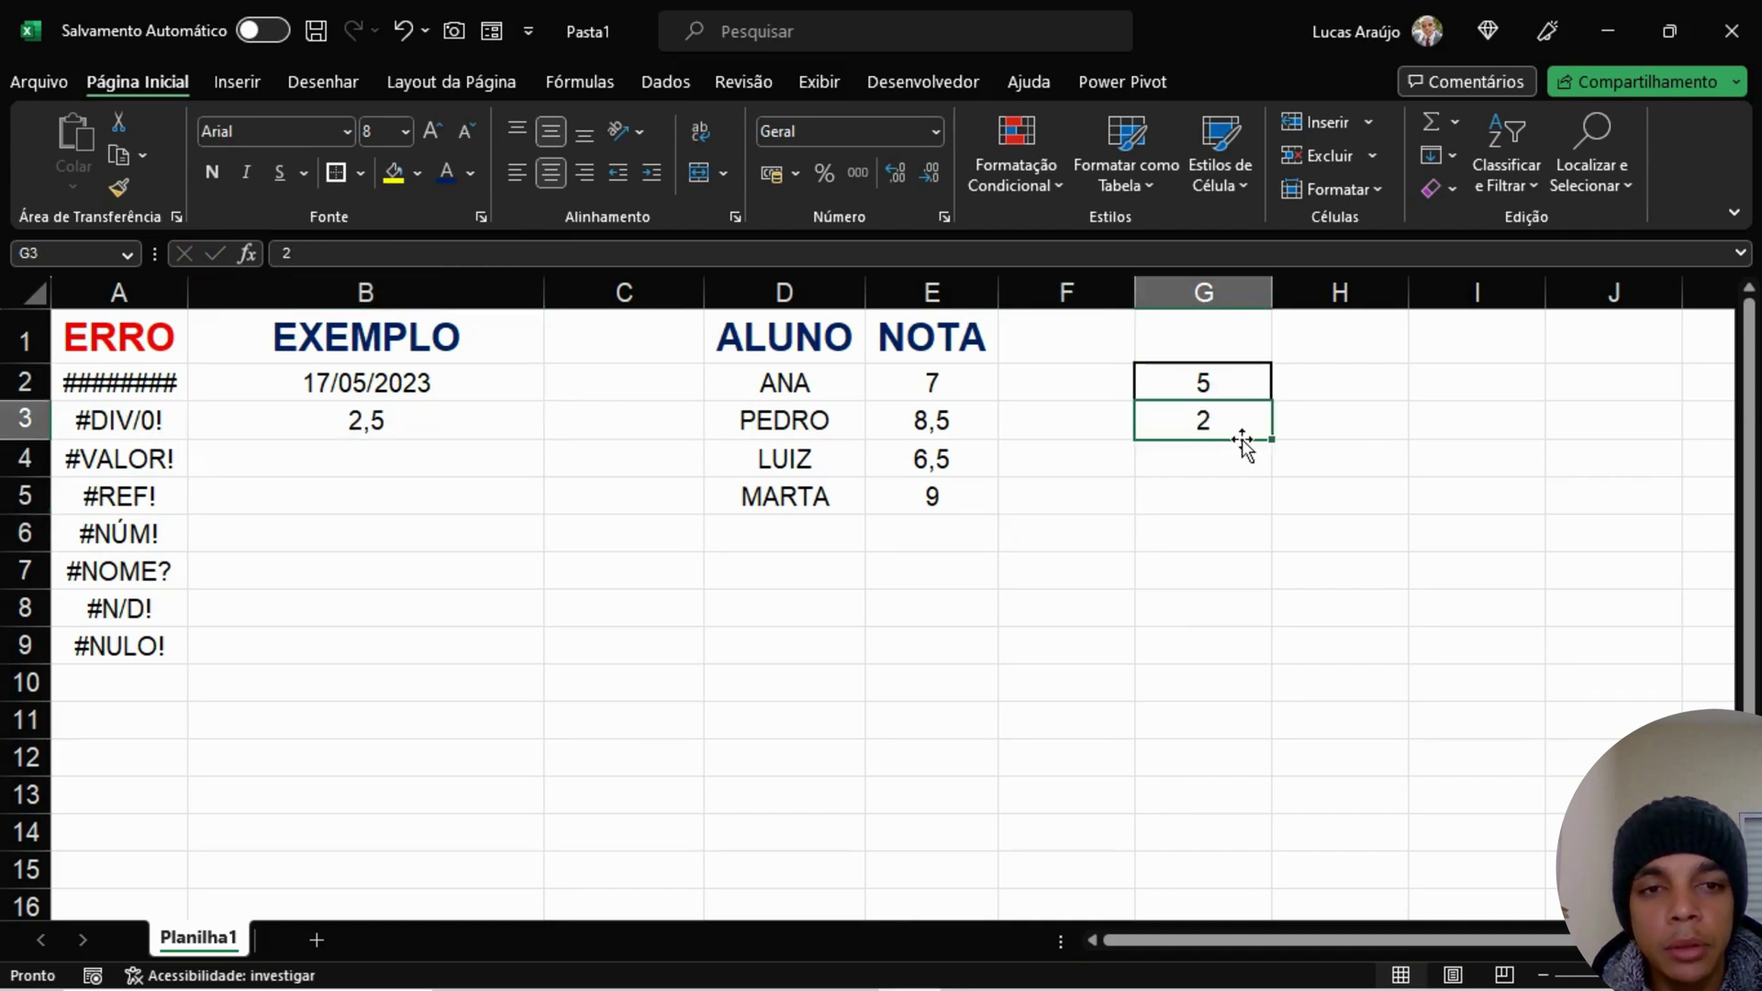
key(Delete)
click(1233, 523)
click(1233, 425)
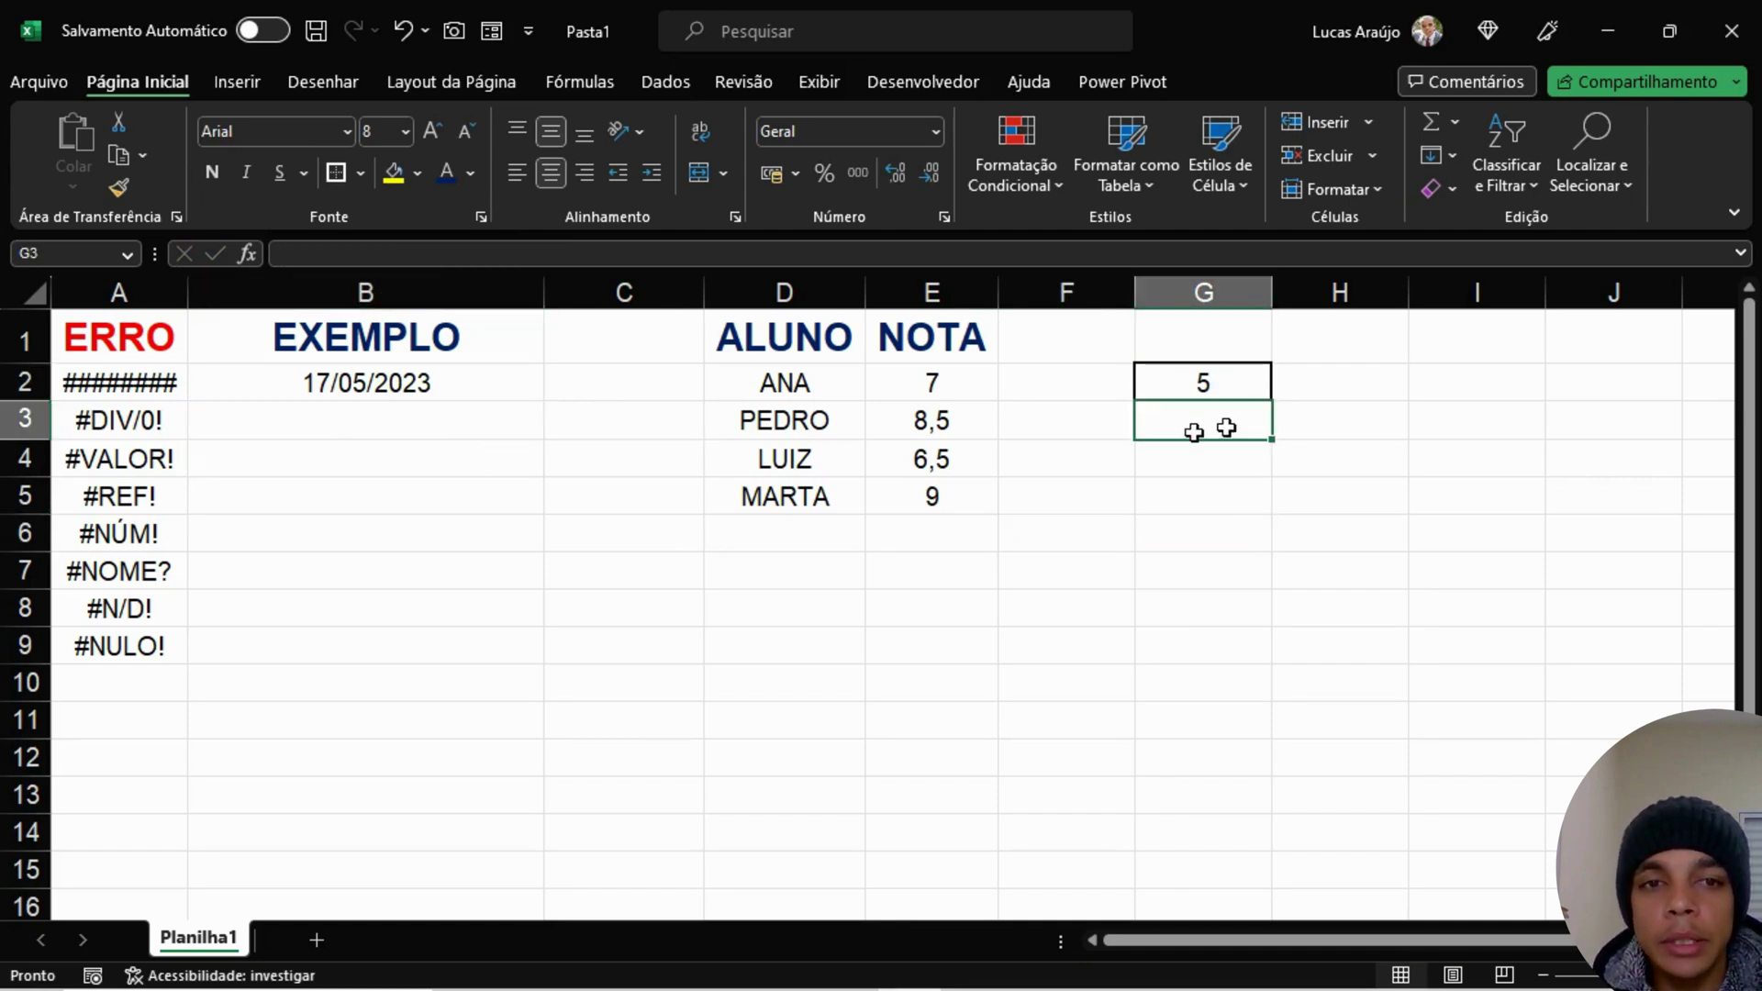
Step: Examine the ÉERROS test, the VERDADEIRO comparison and the empty-quotes argument of the B3 formula without changing it
click(490, 428)
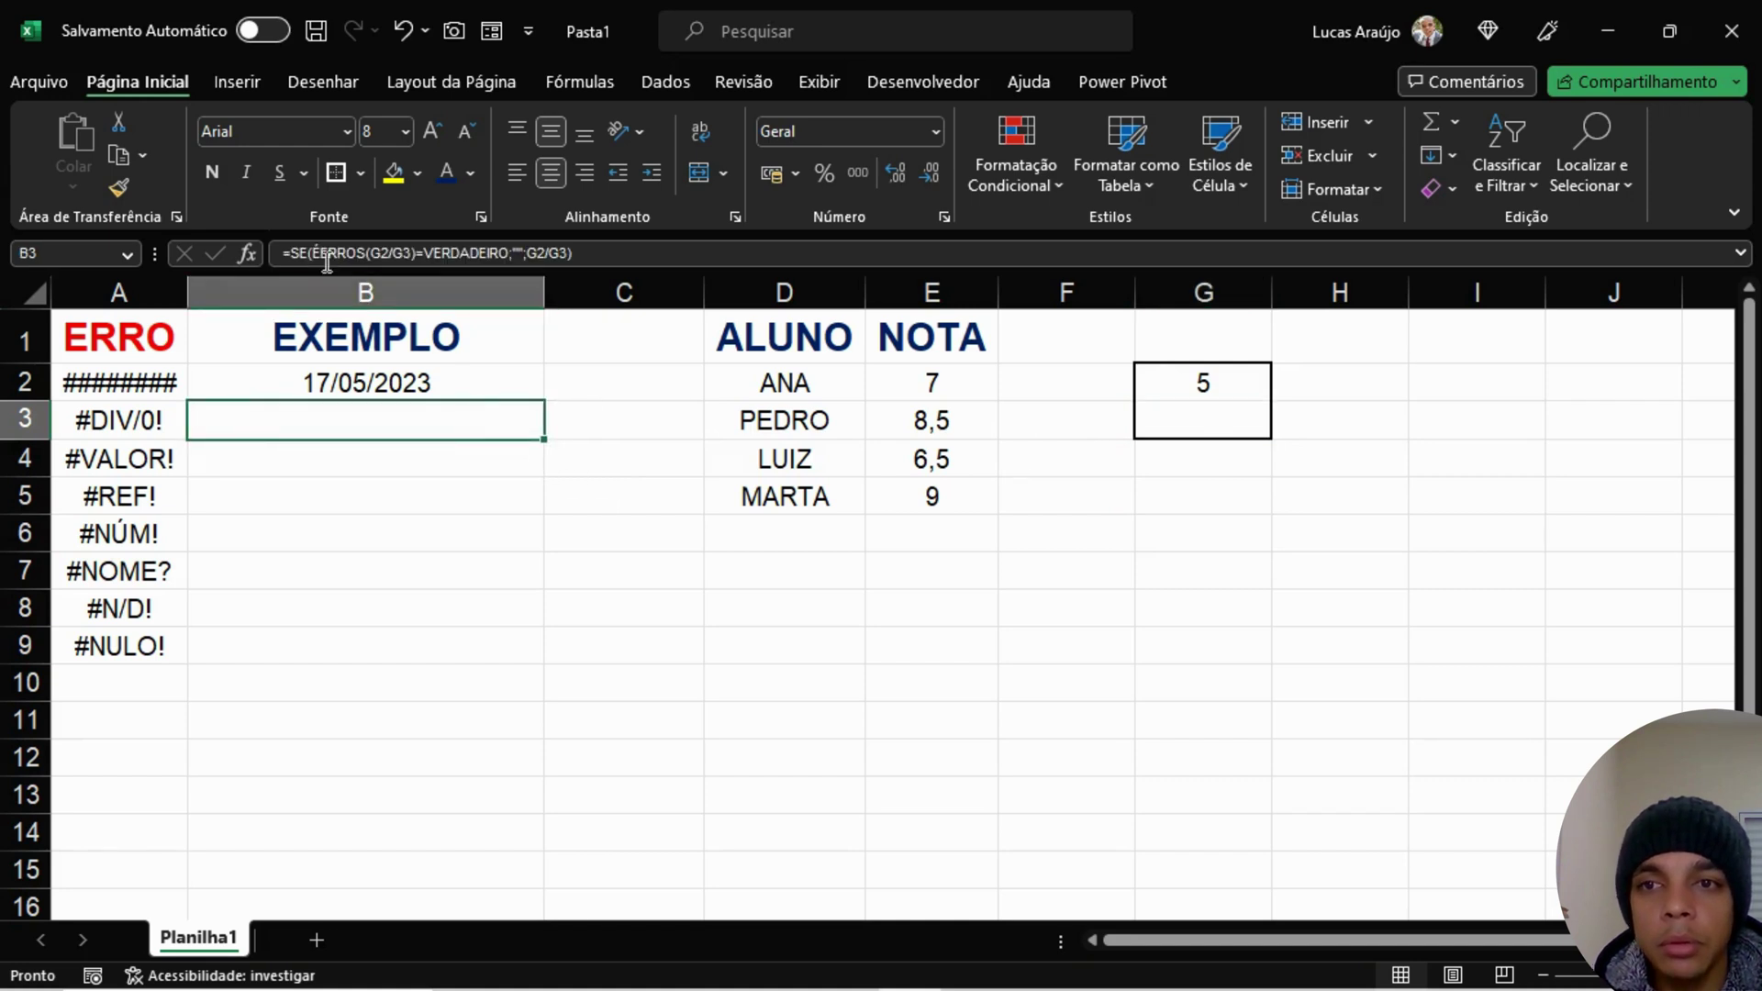
drag(319, 254, 417, 254)
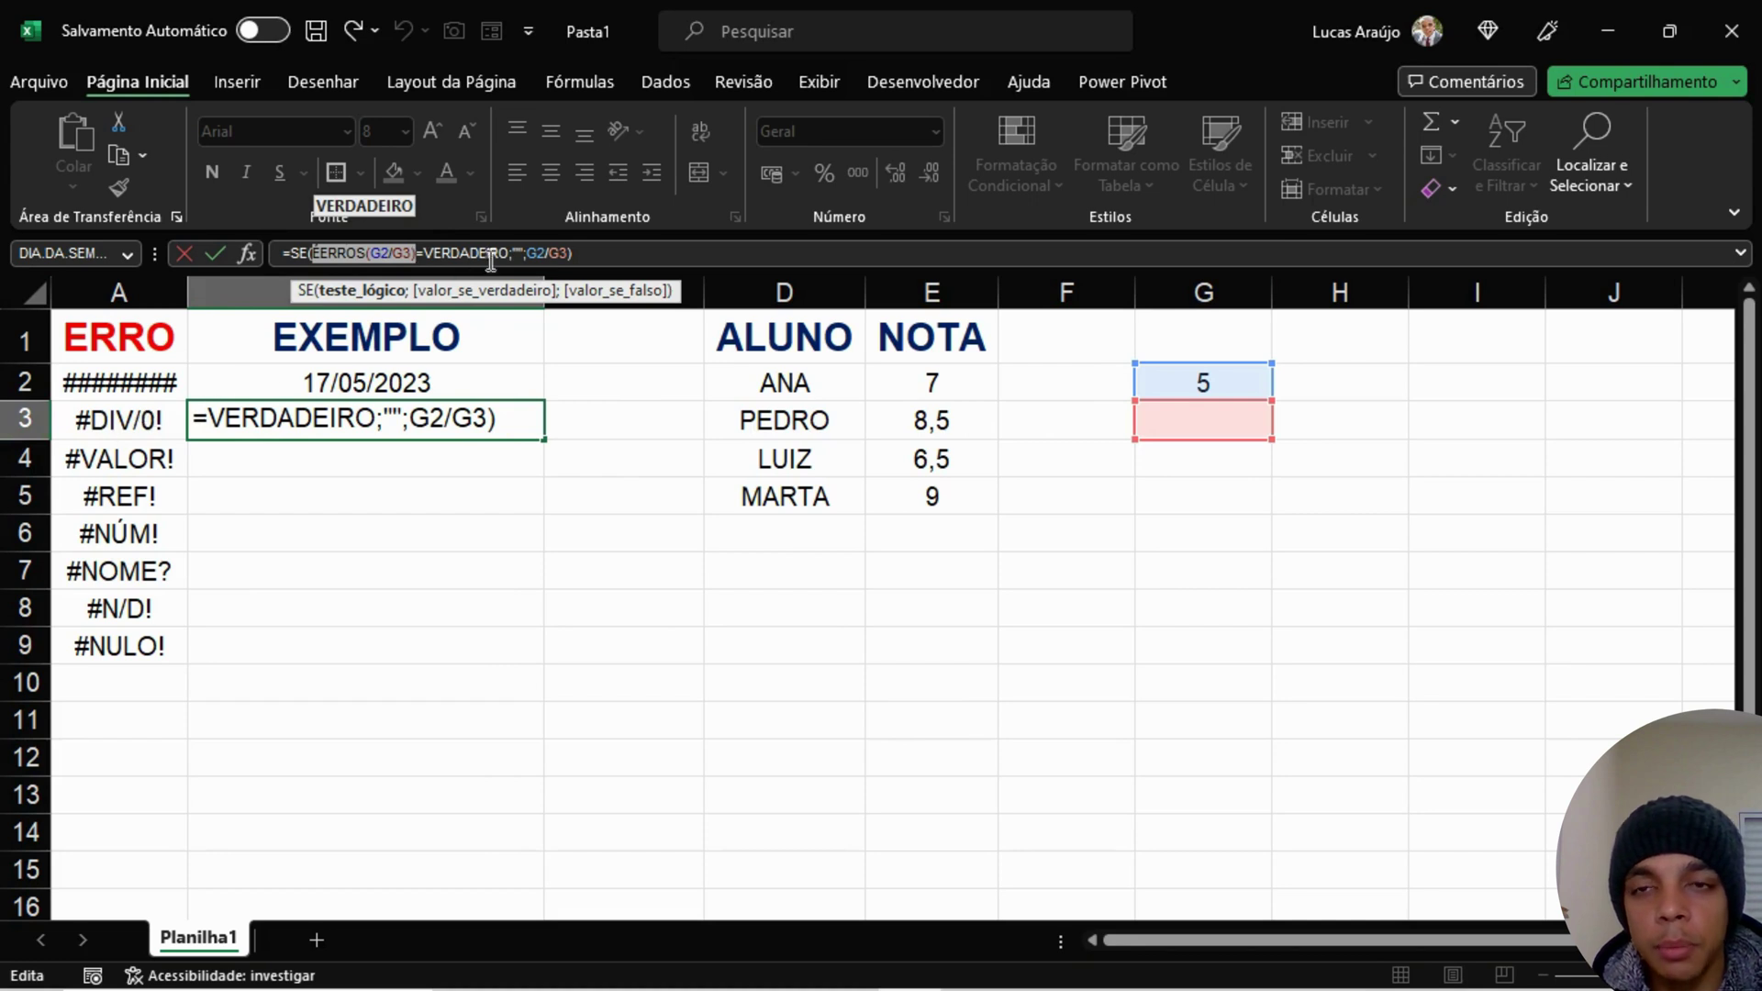
click(430, 252)
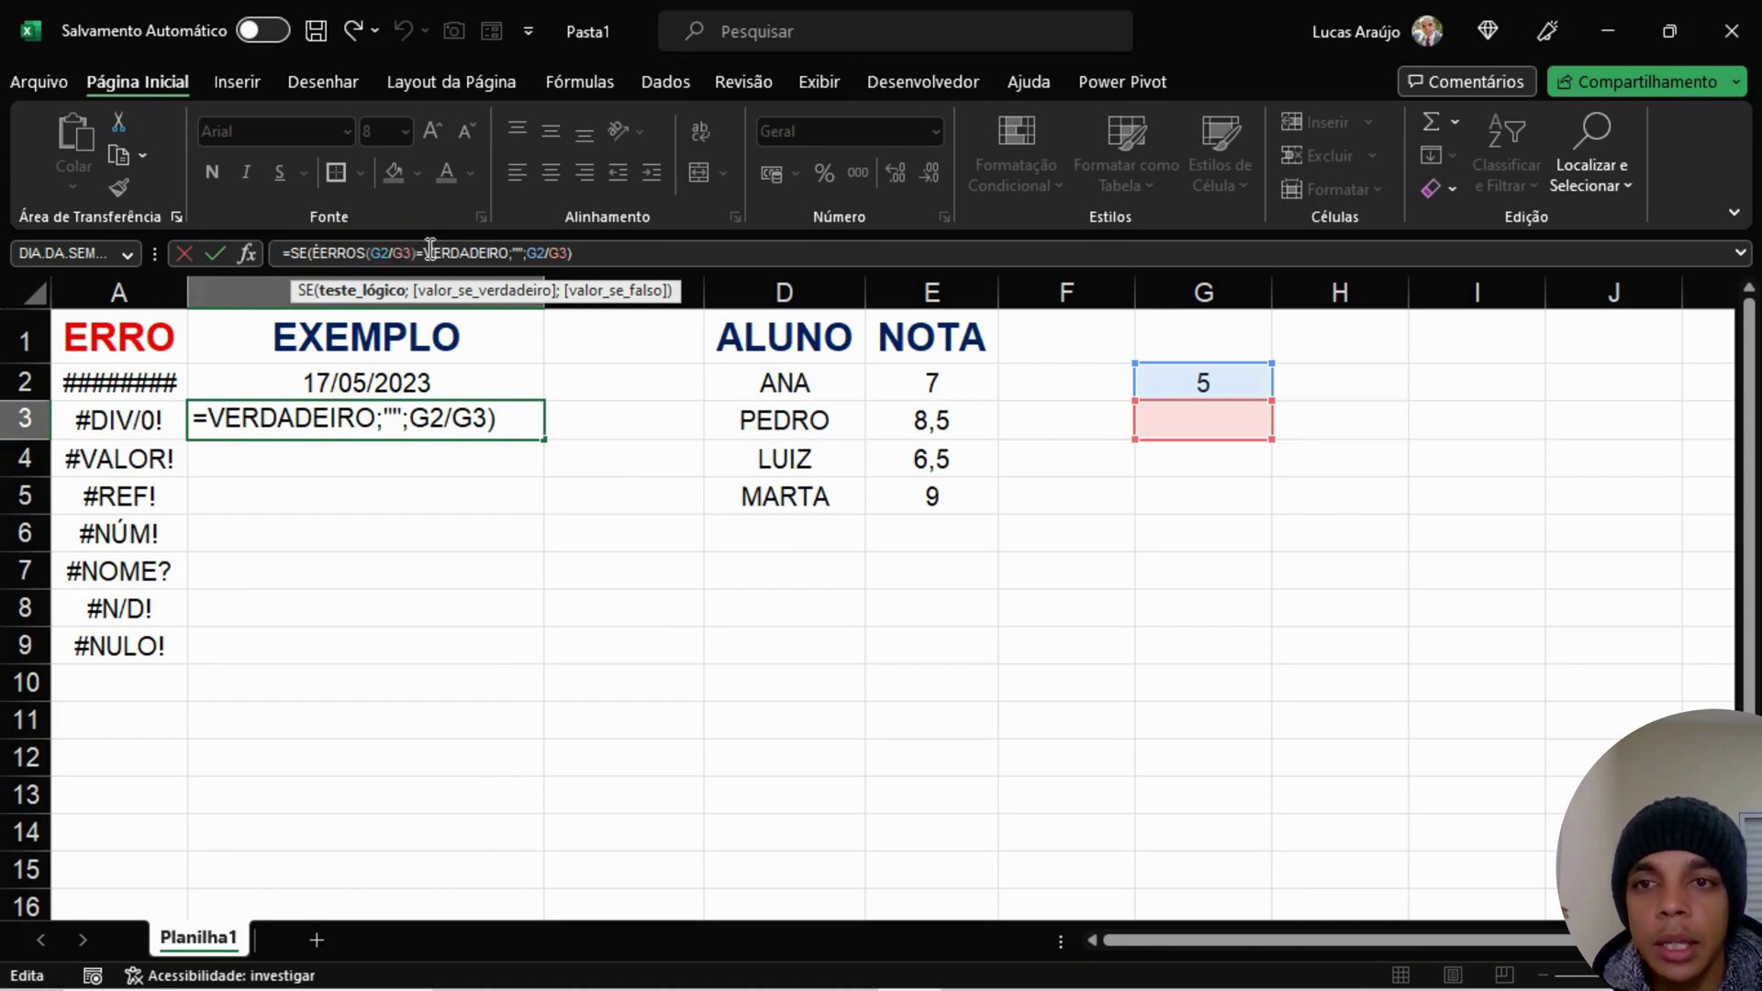
click(519, 255)
key(Escape)
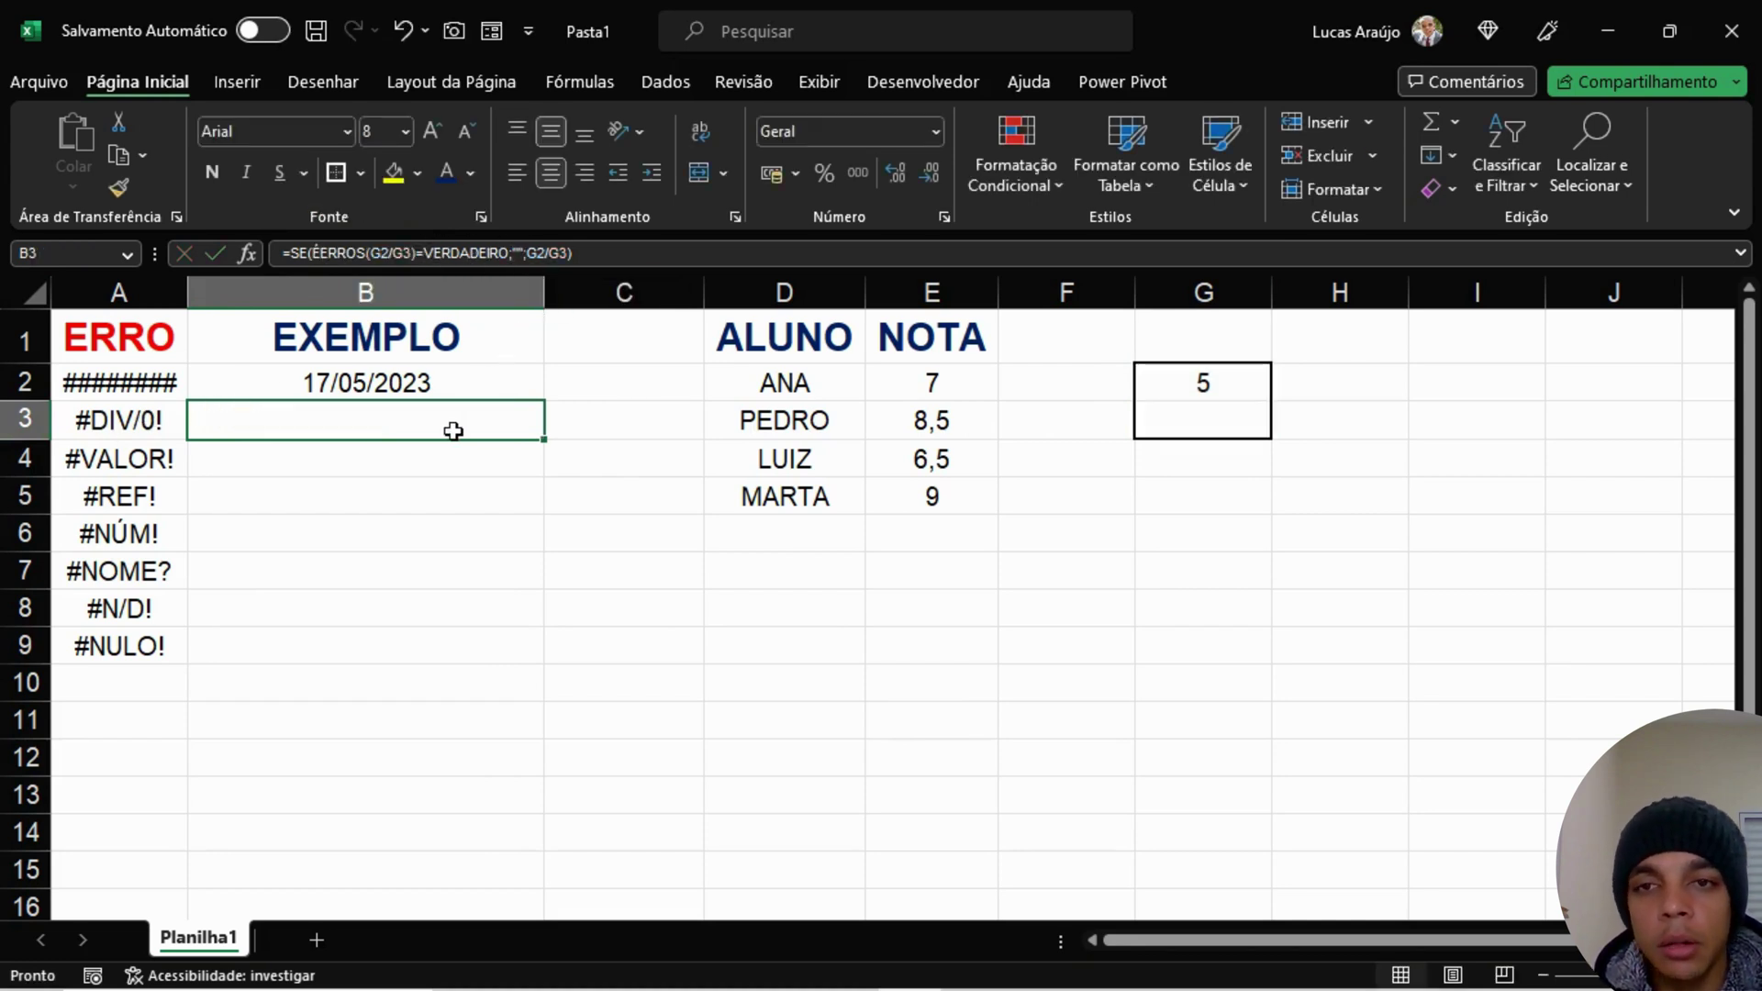
click(410, 491)
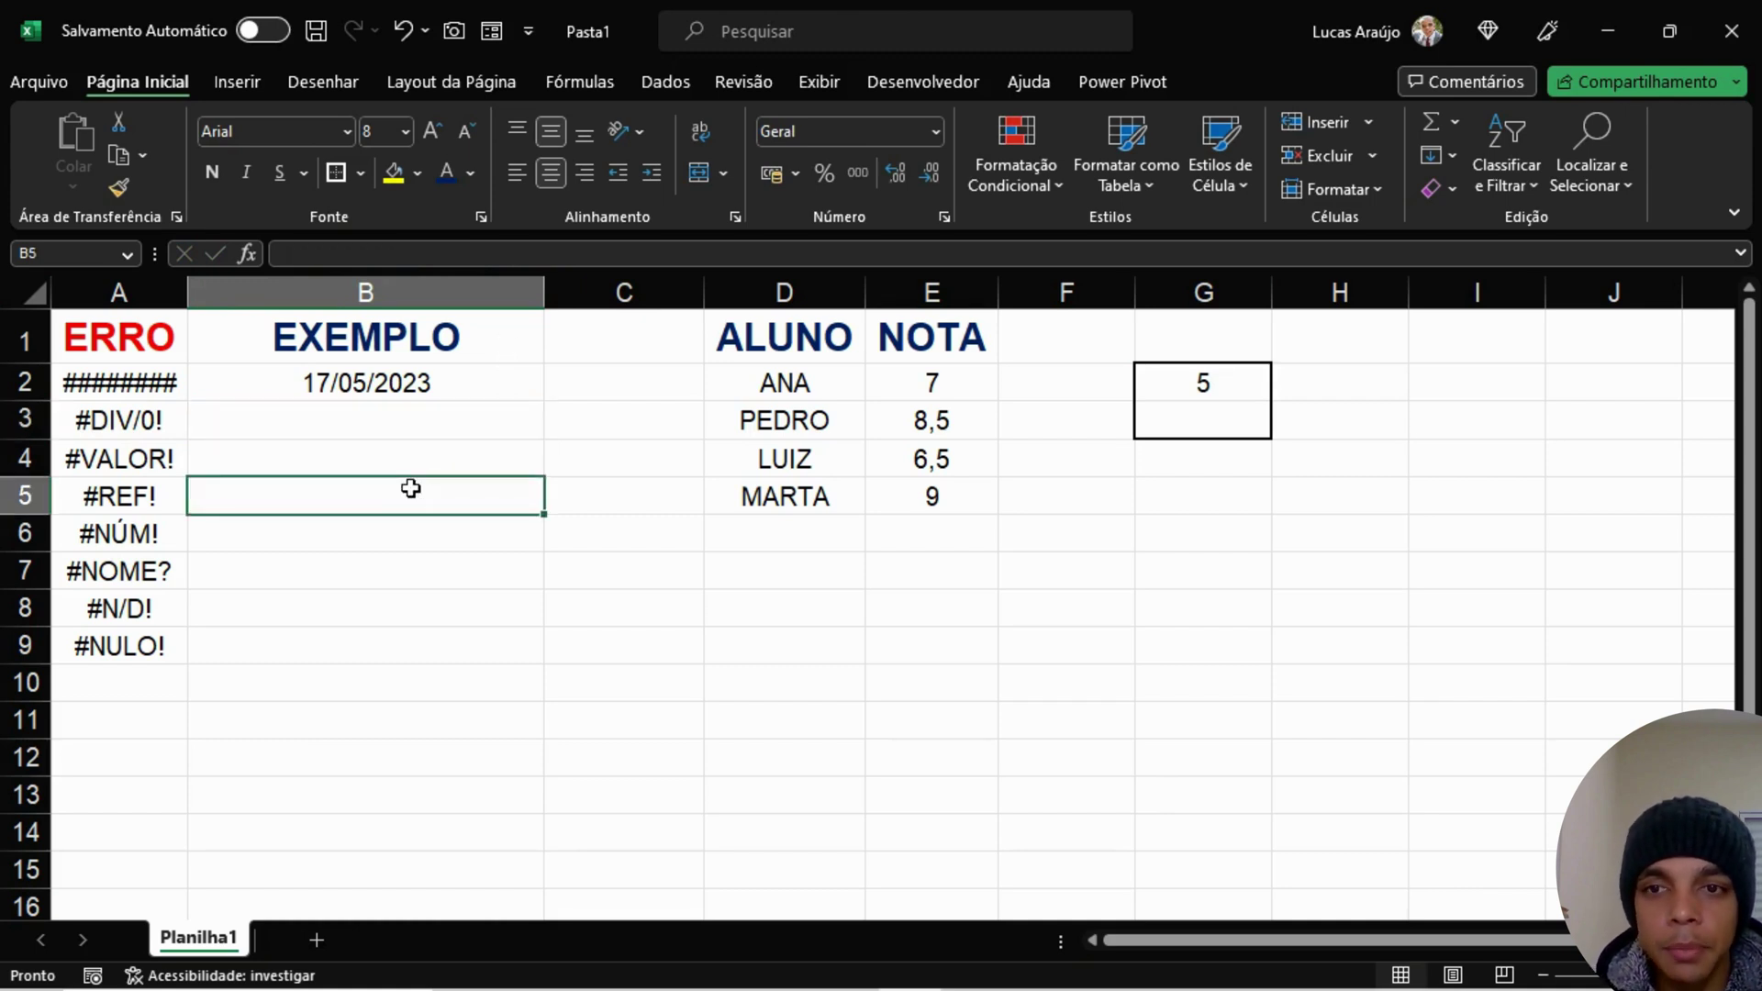
click(457, 413)
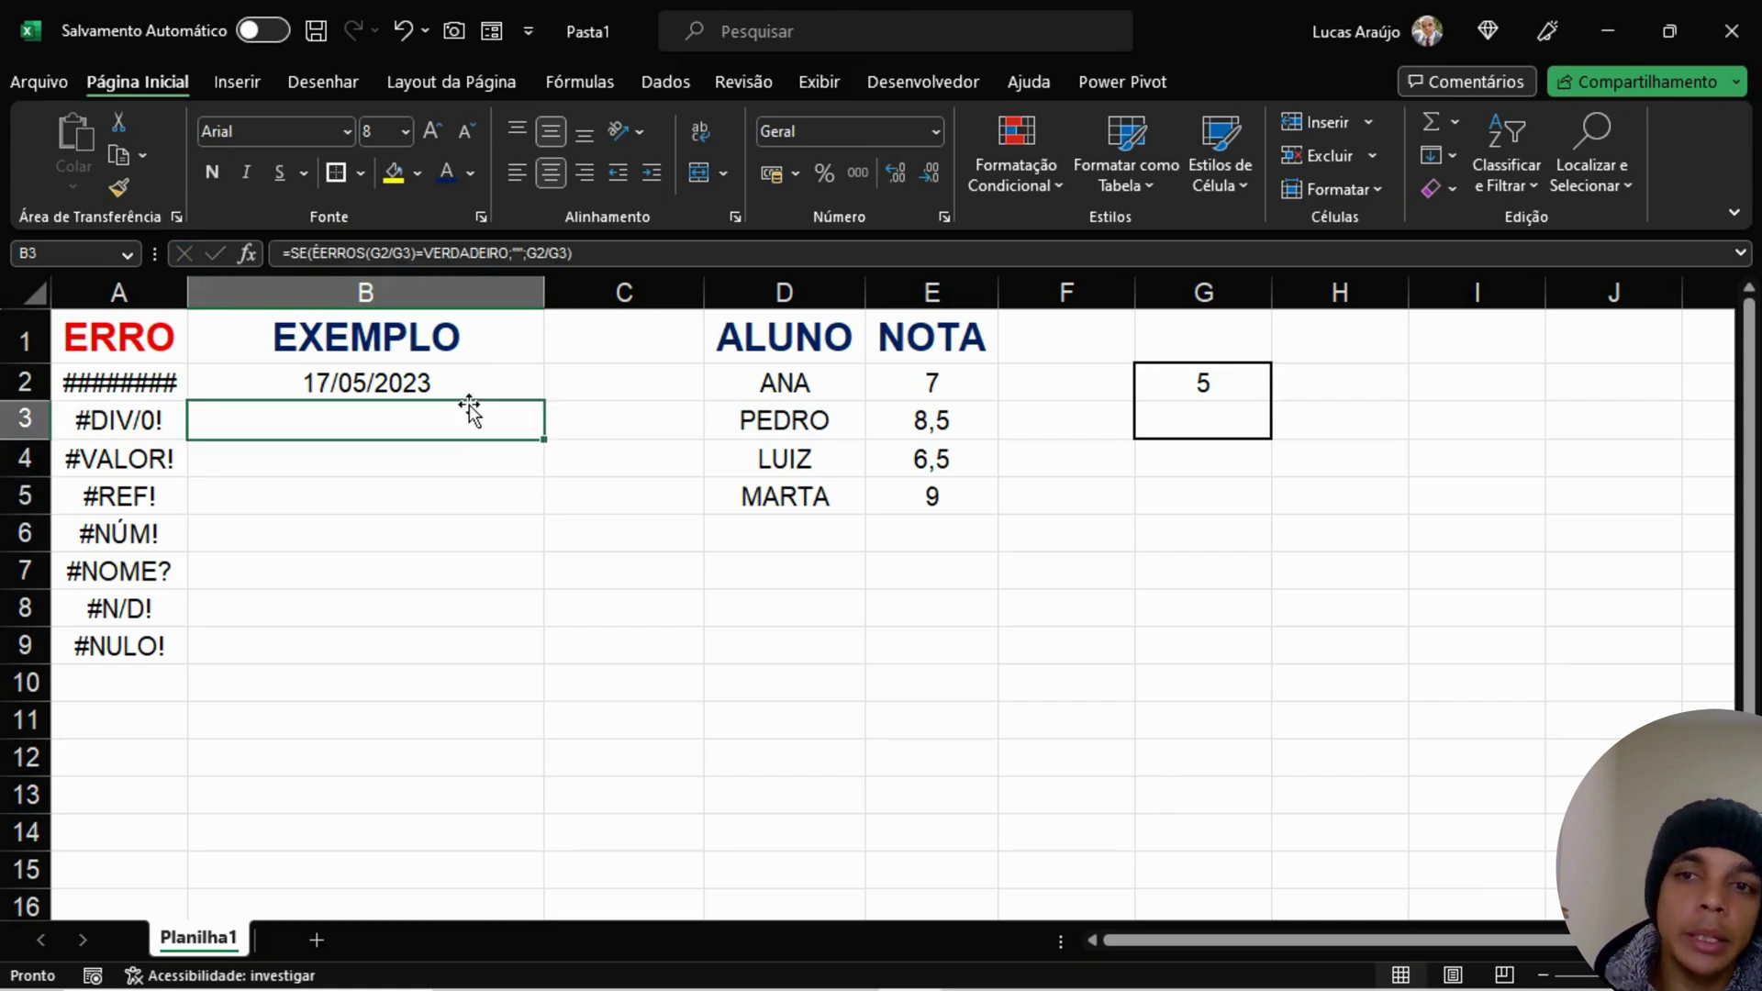
Step: Start a formula in B4 beside #VALOR! with the currency amount R$1.000,00
click(444, 449)
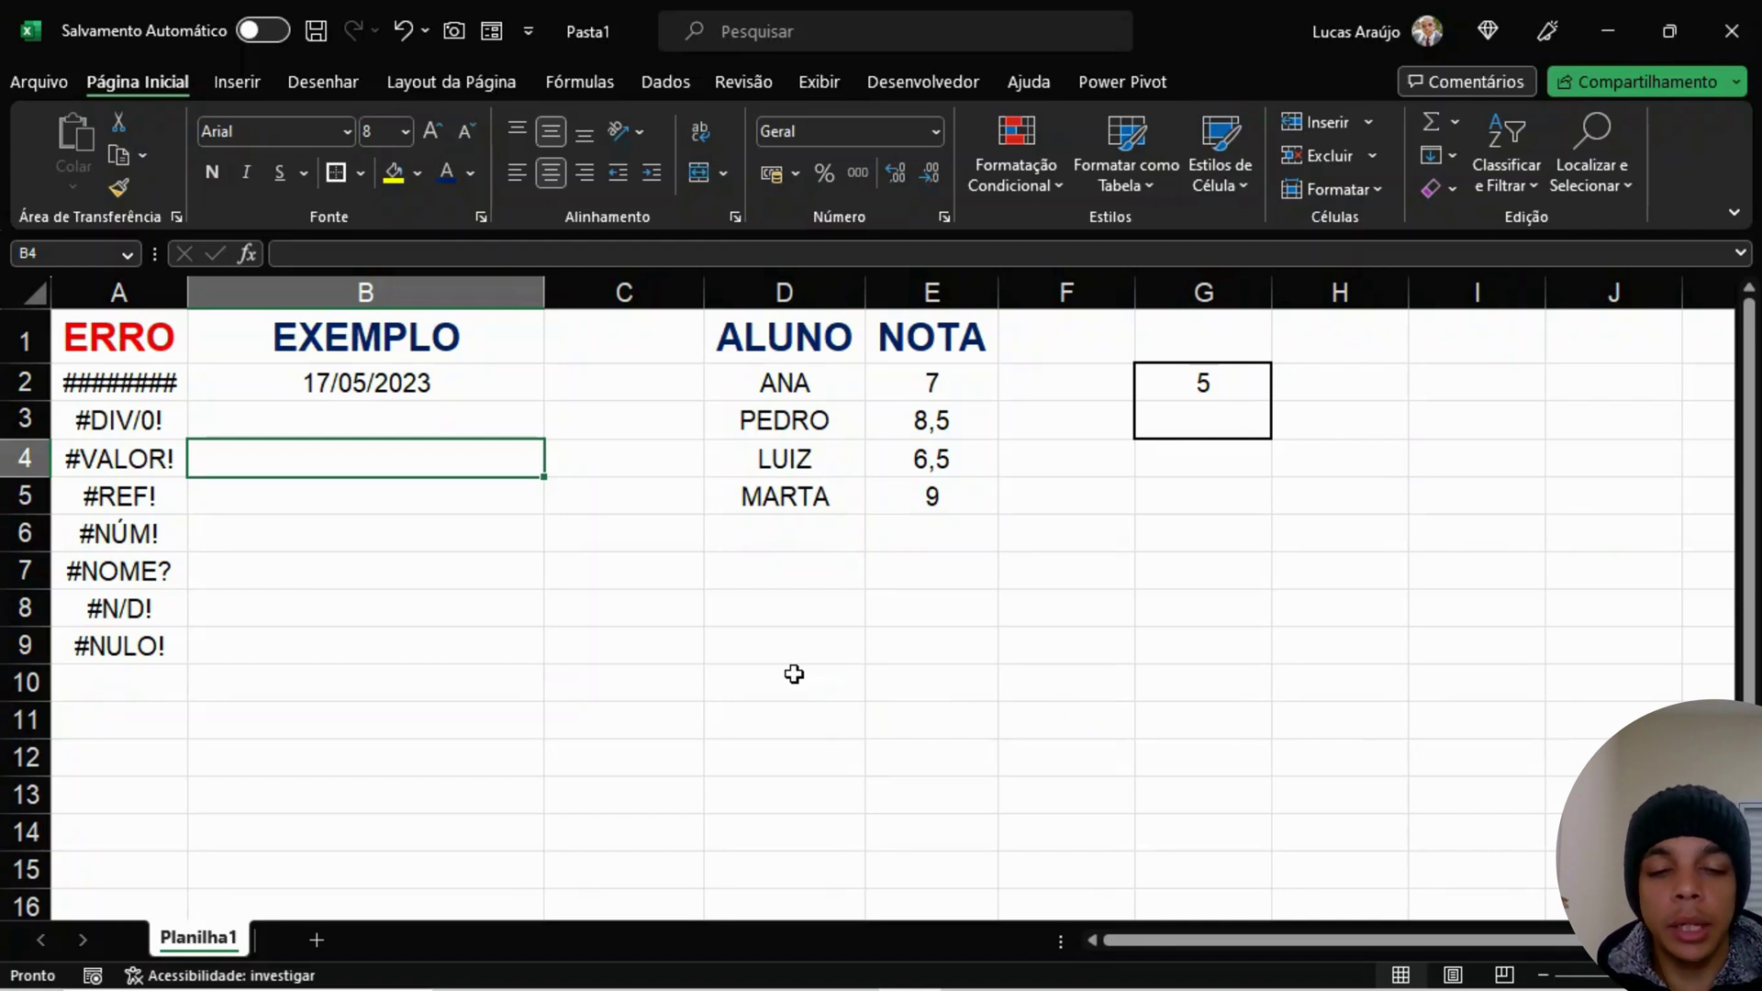
text(=)
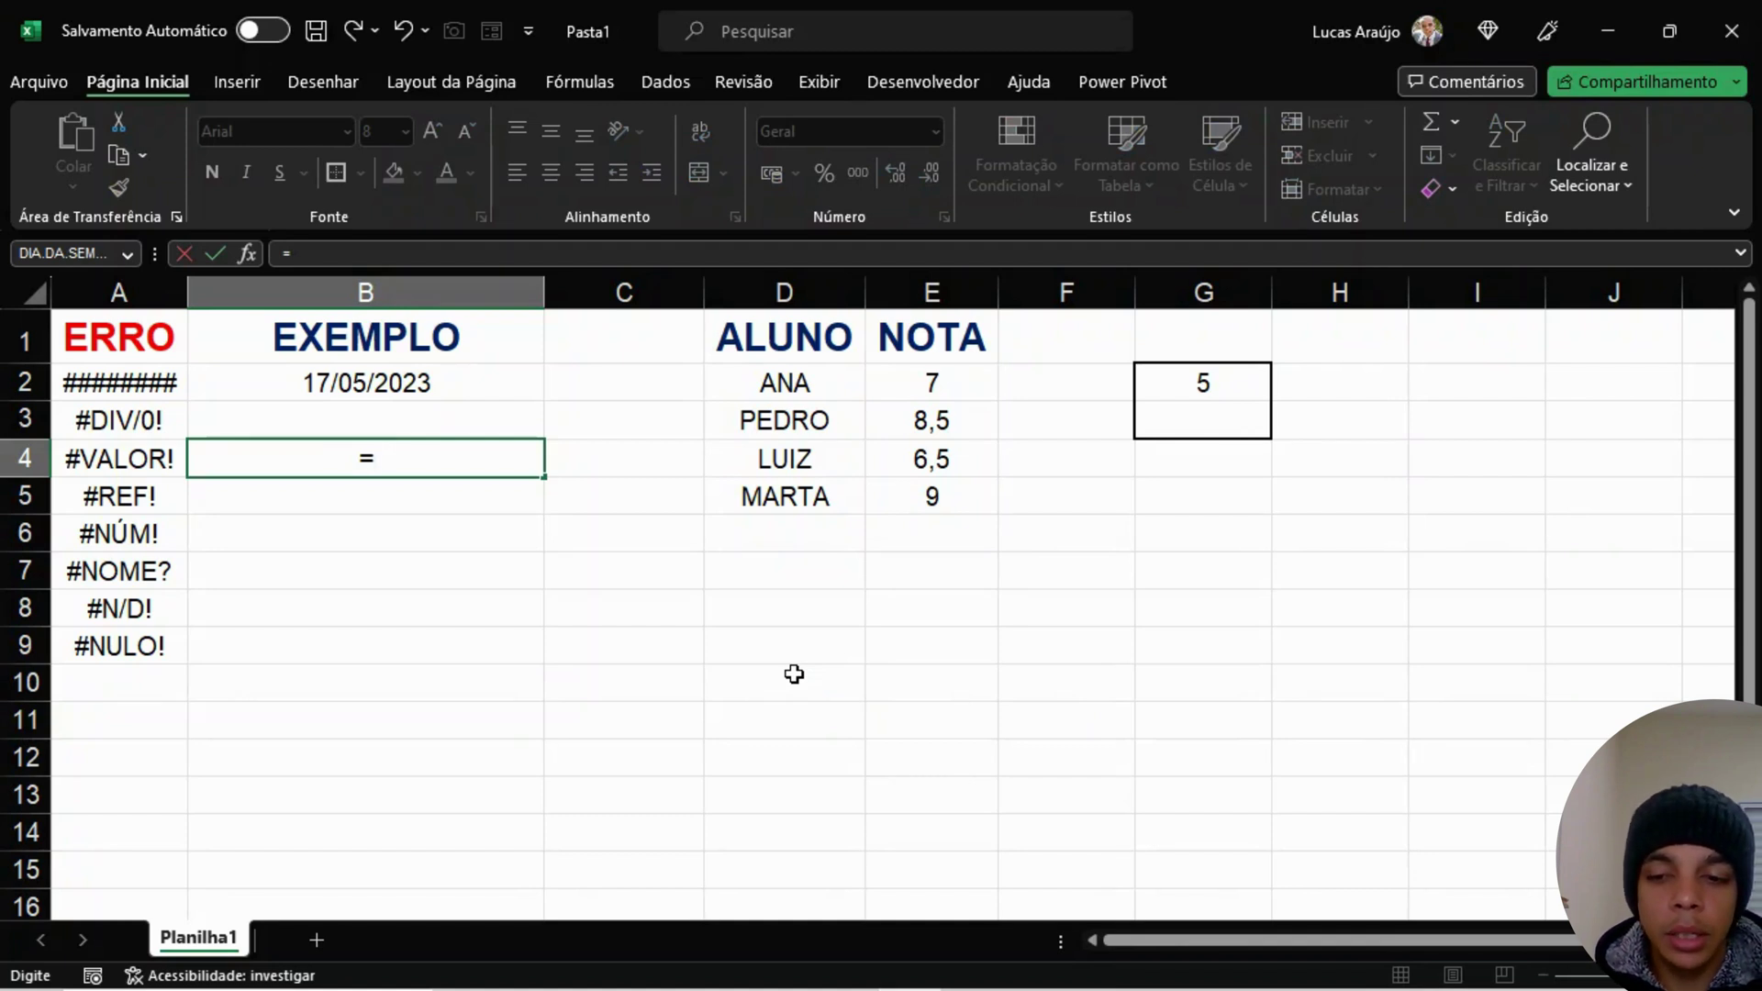
text(R$)
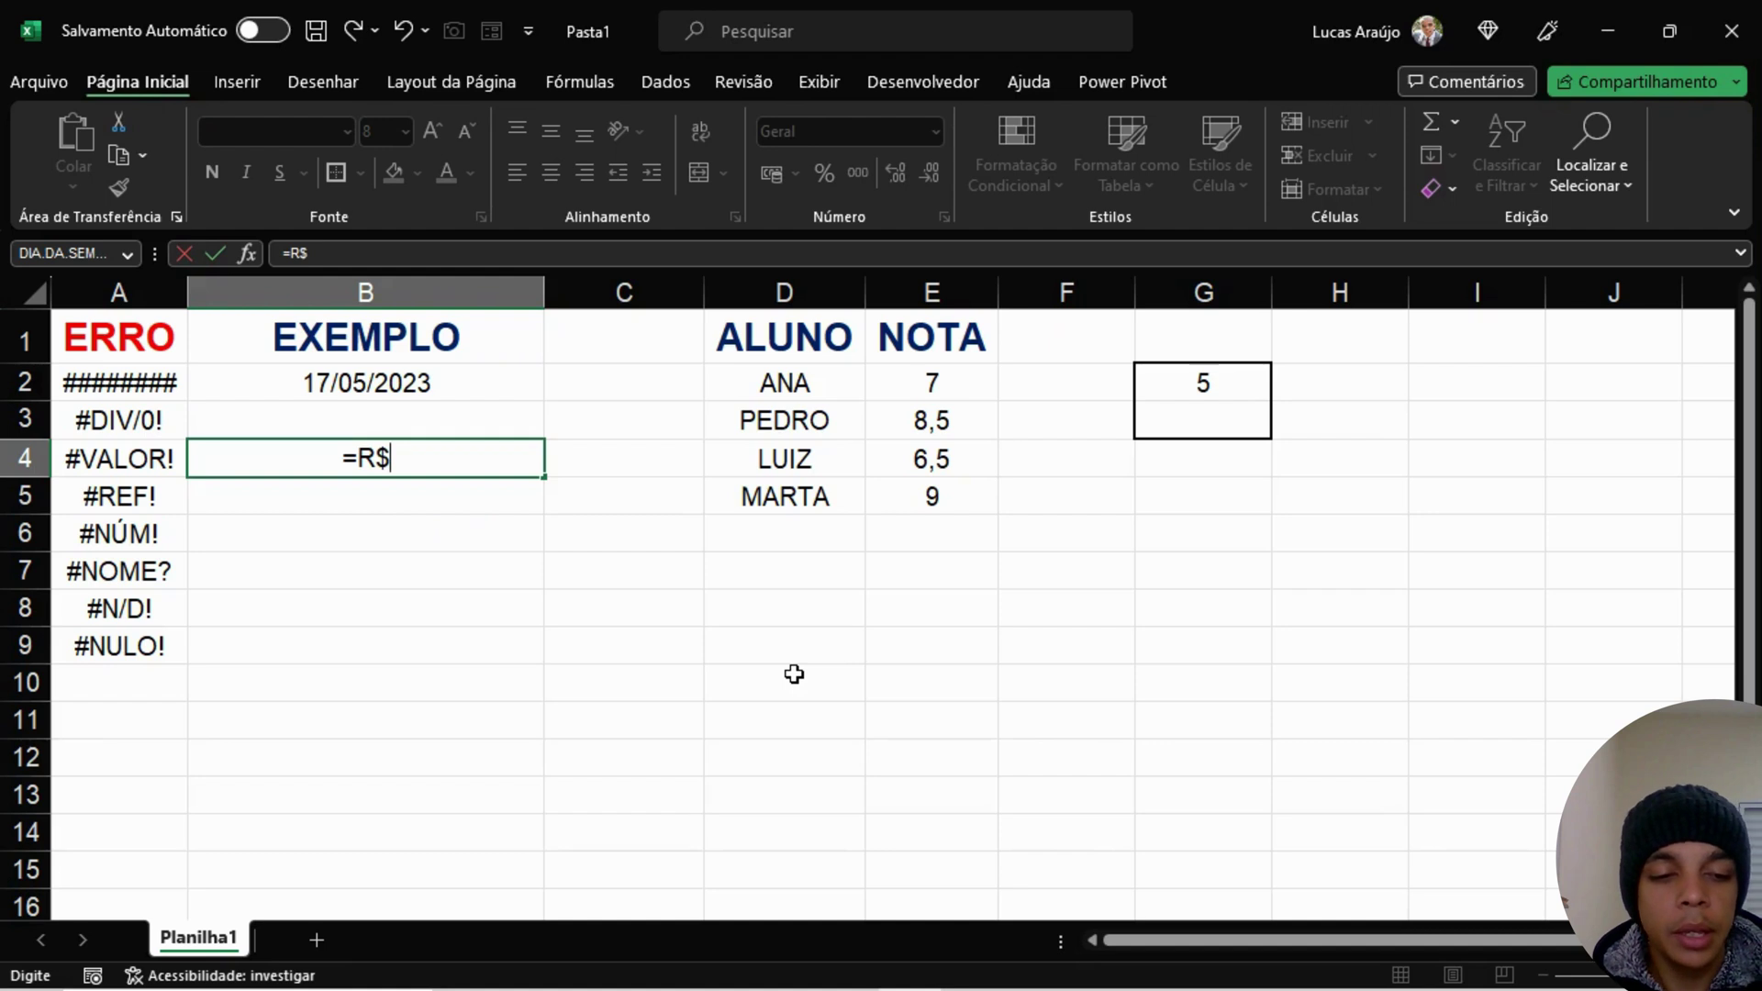
text(1.000,00)
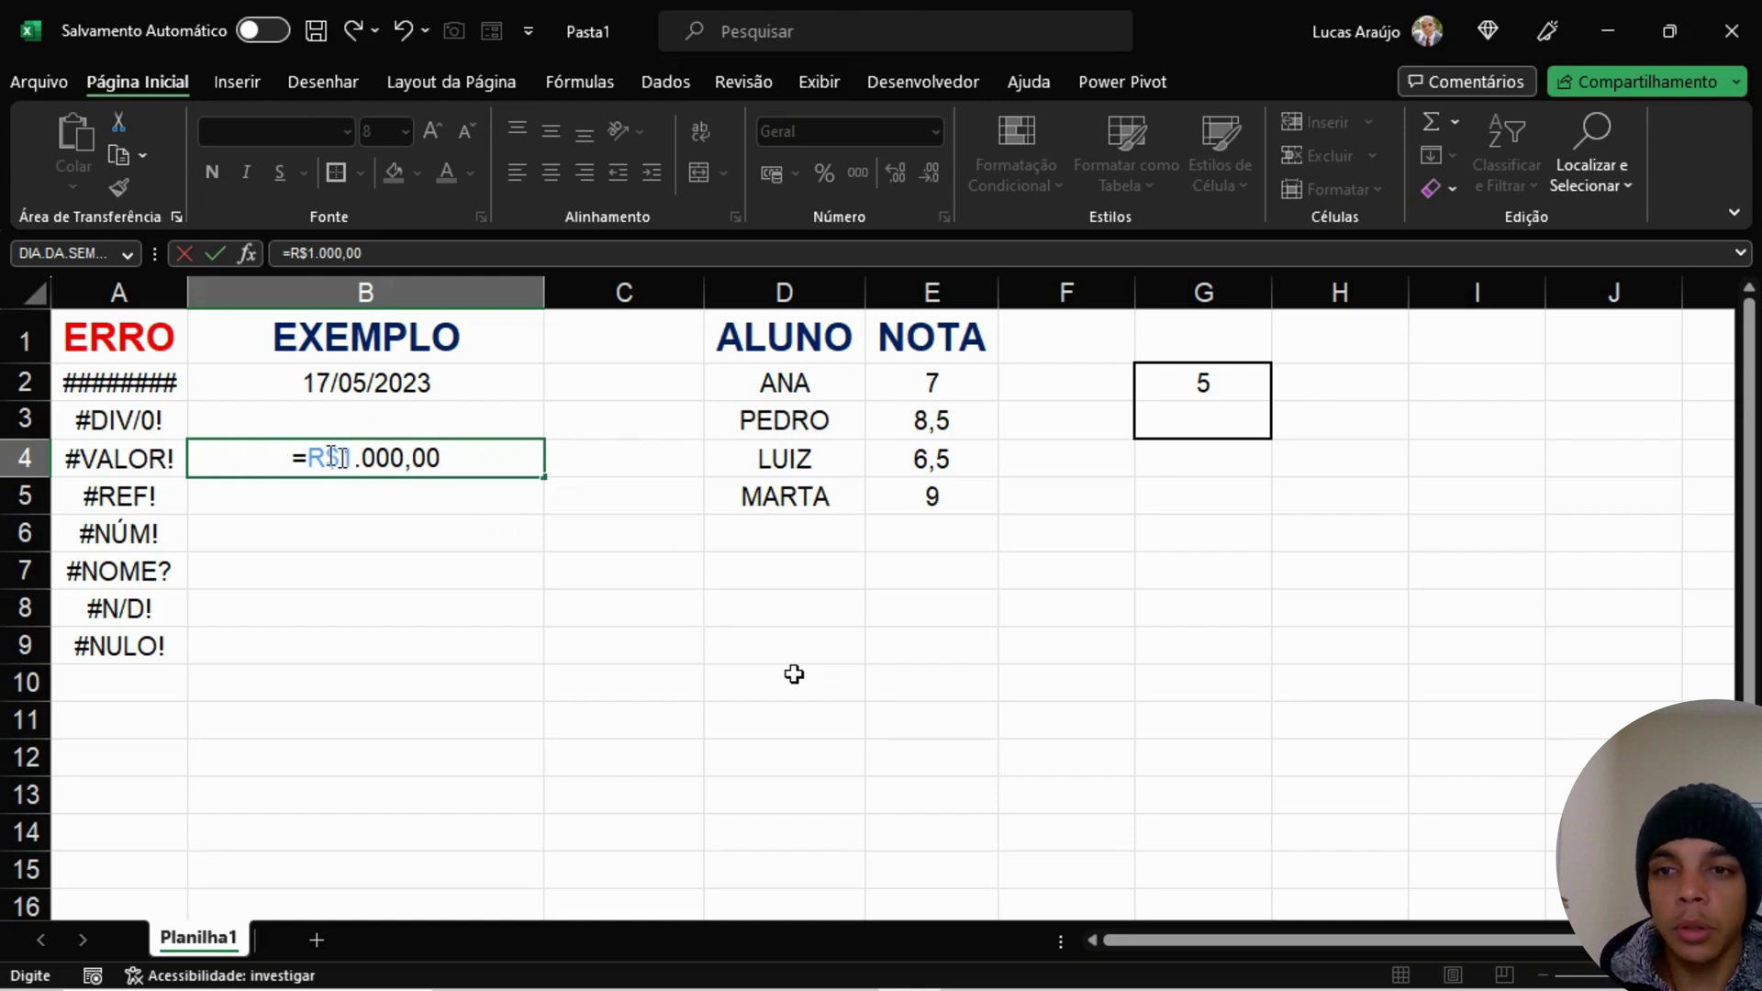
Step: Multiply the R$1.000,00 amount in B4 by 5 and accept the proposed formula correction
drag(327, 458, 343, 461)
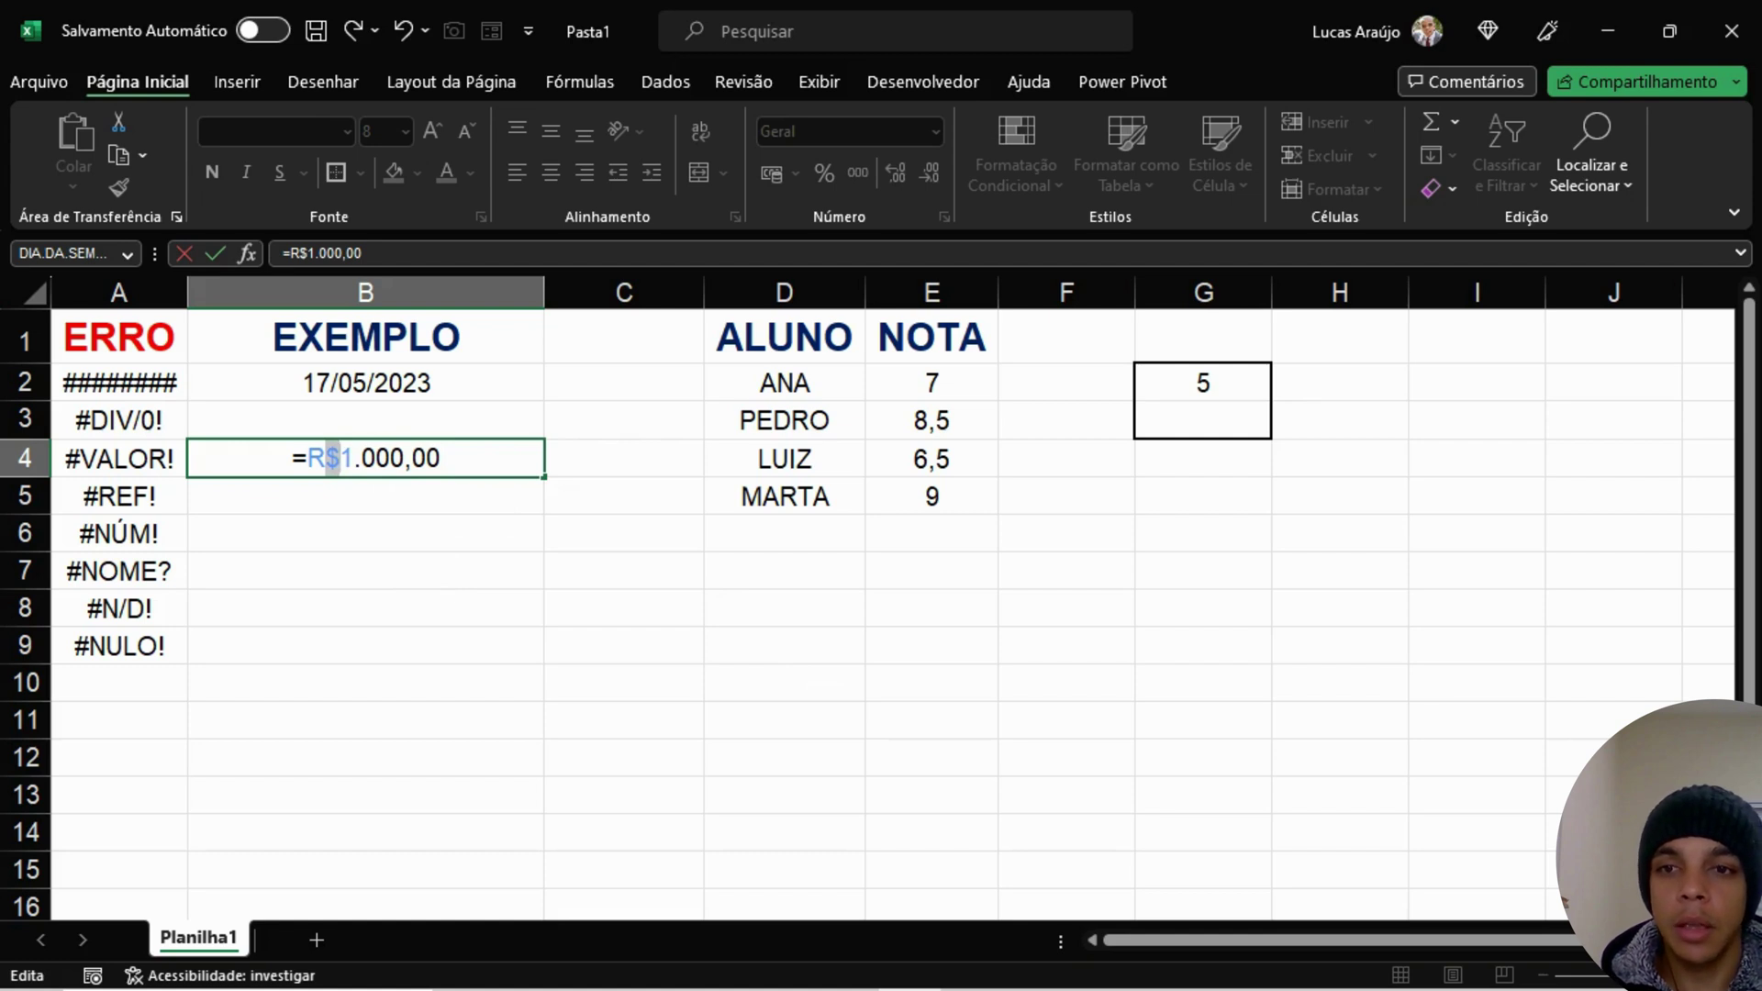
click(410, 459)
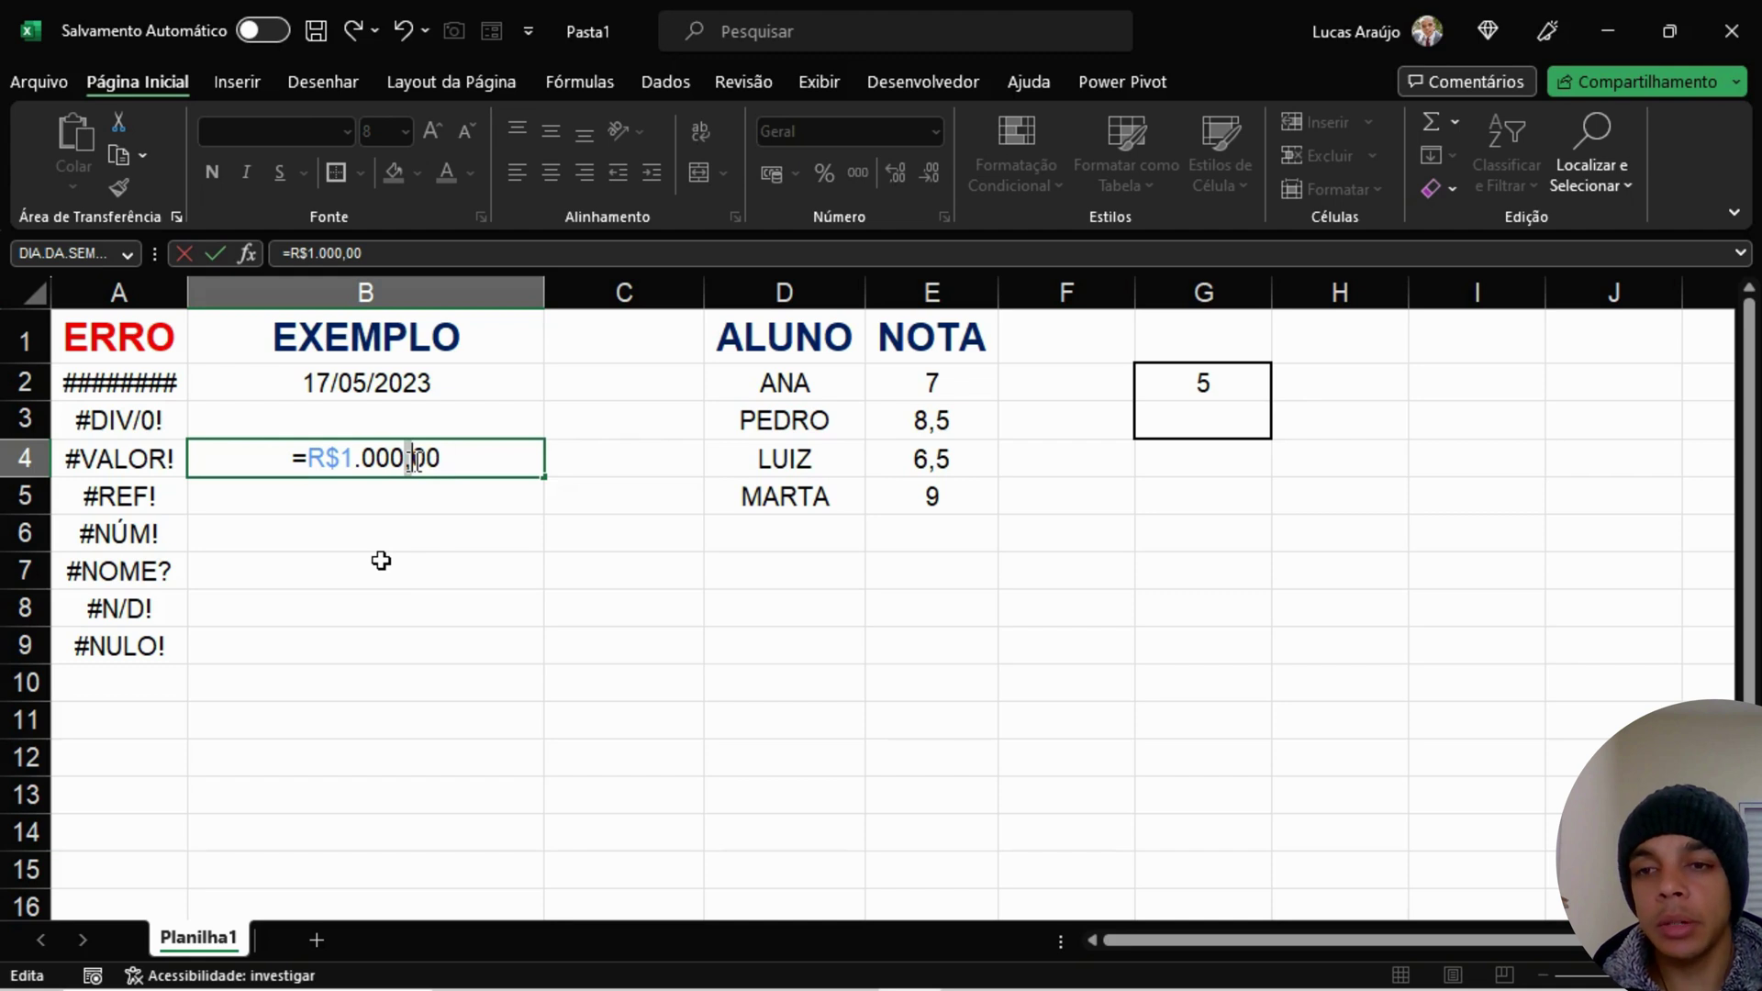
click(312, 456)
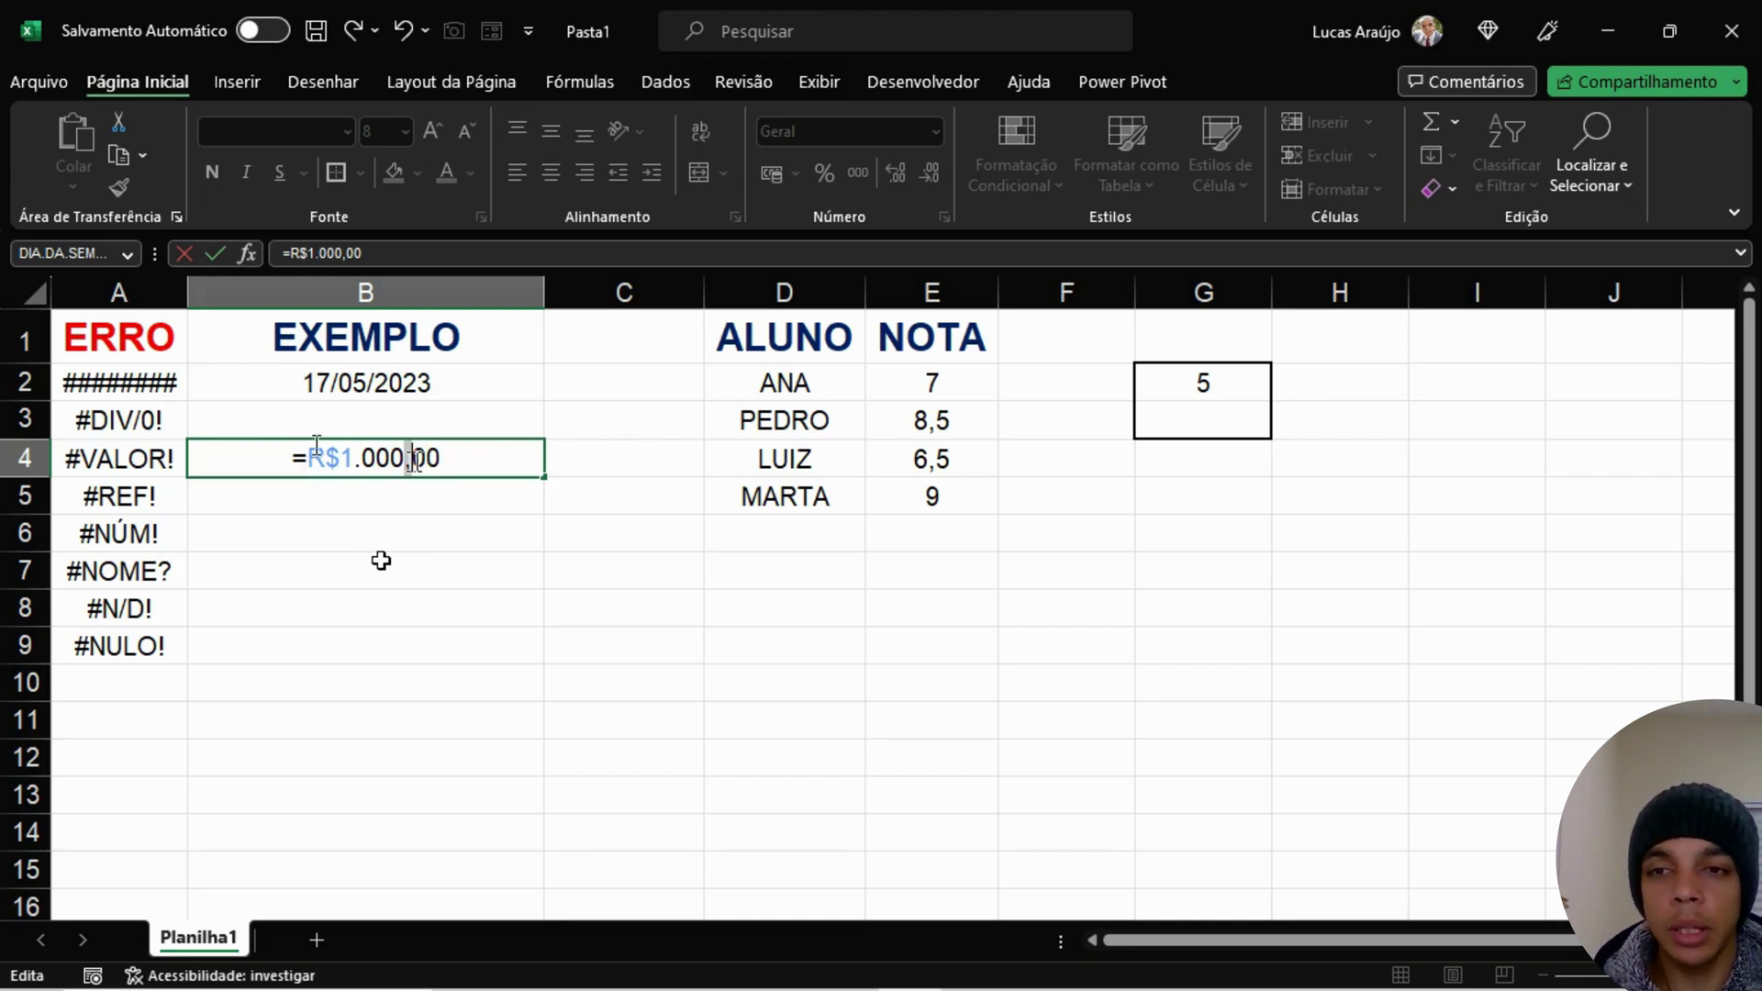
drag(312, 456, 349, 461)
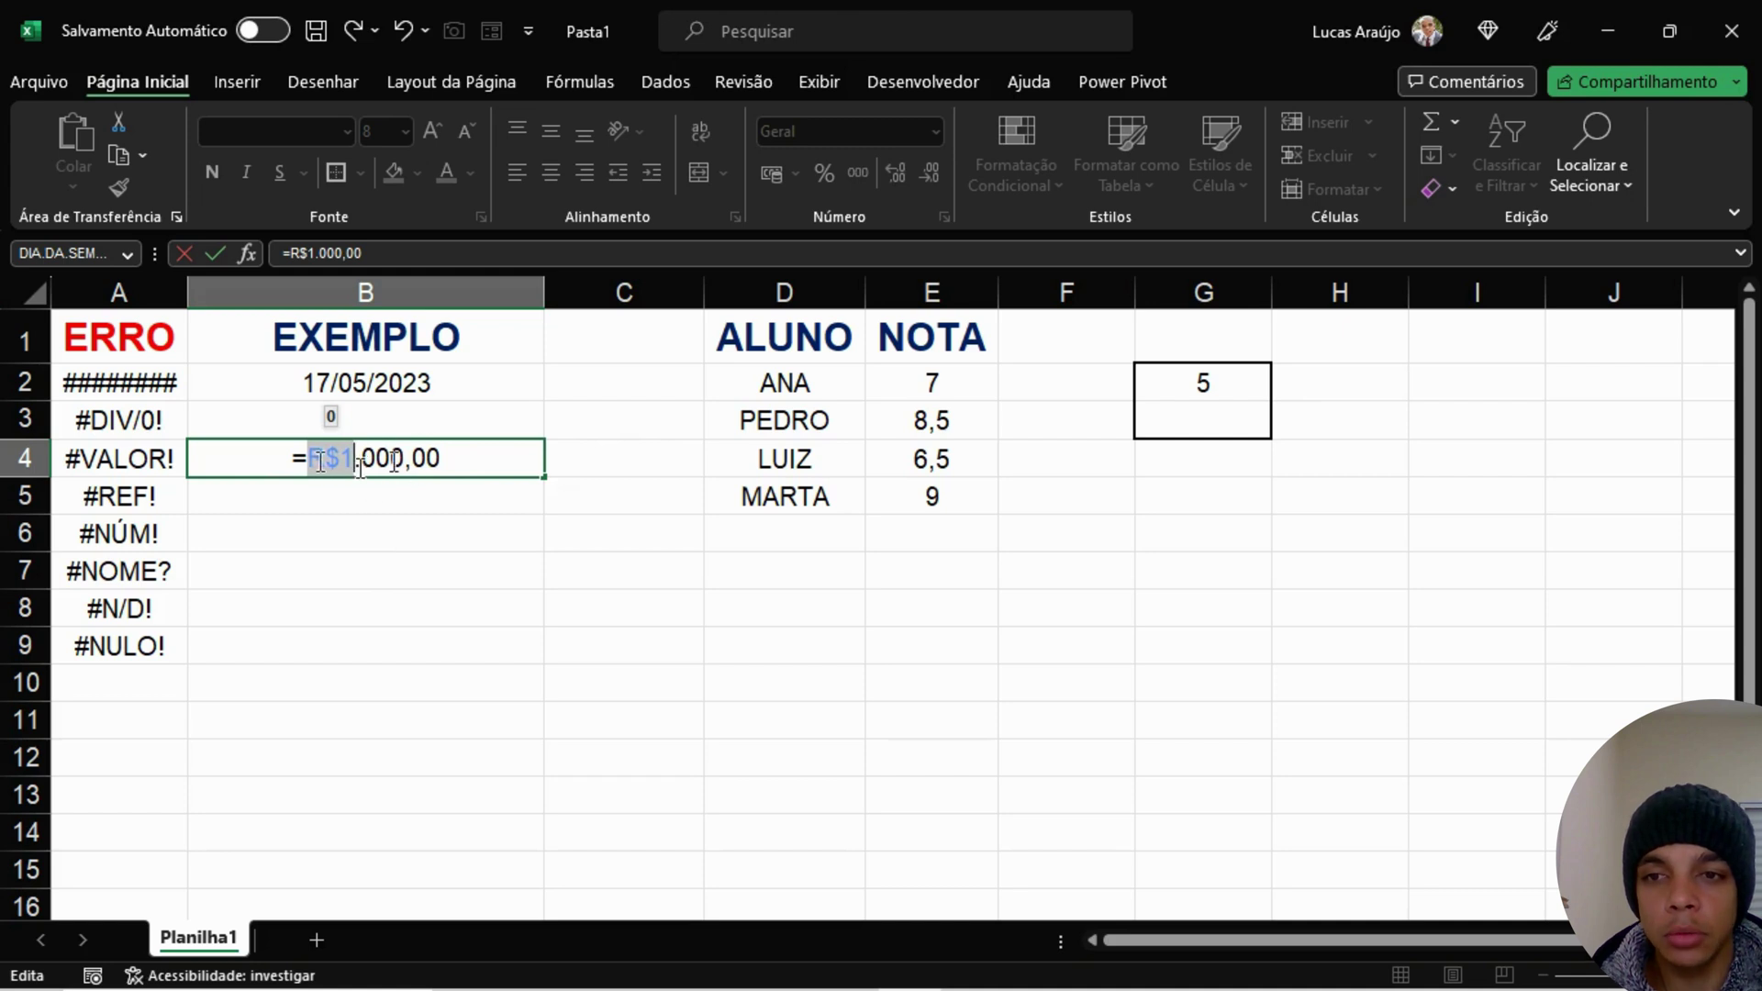
drag(360, 463, 446, 457)
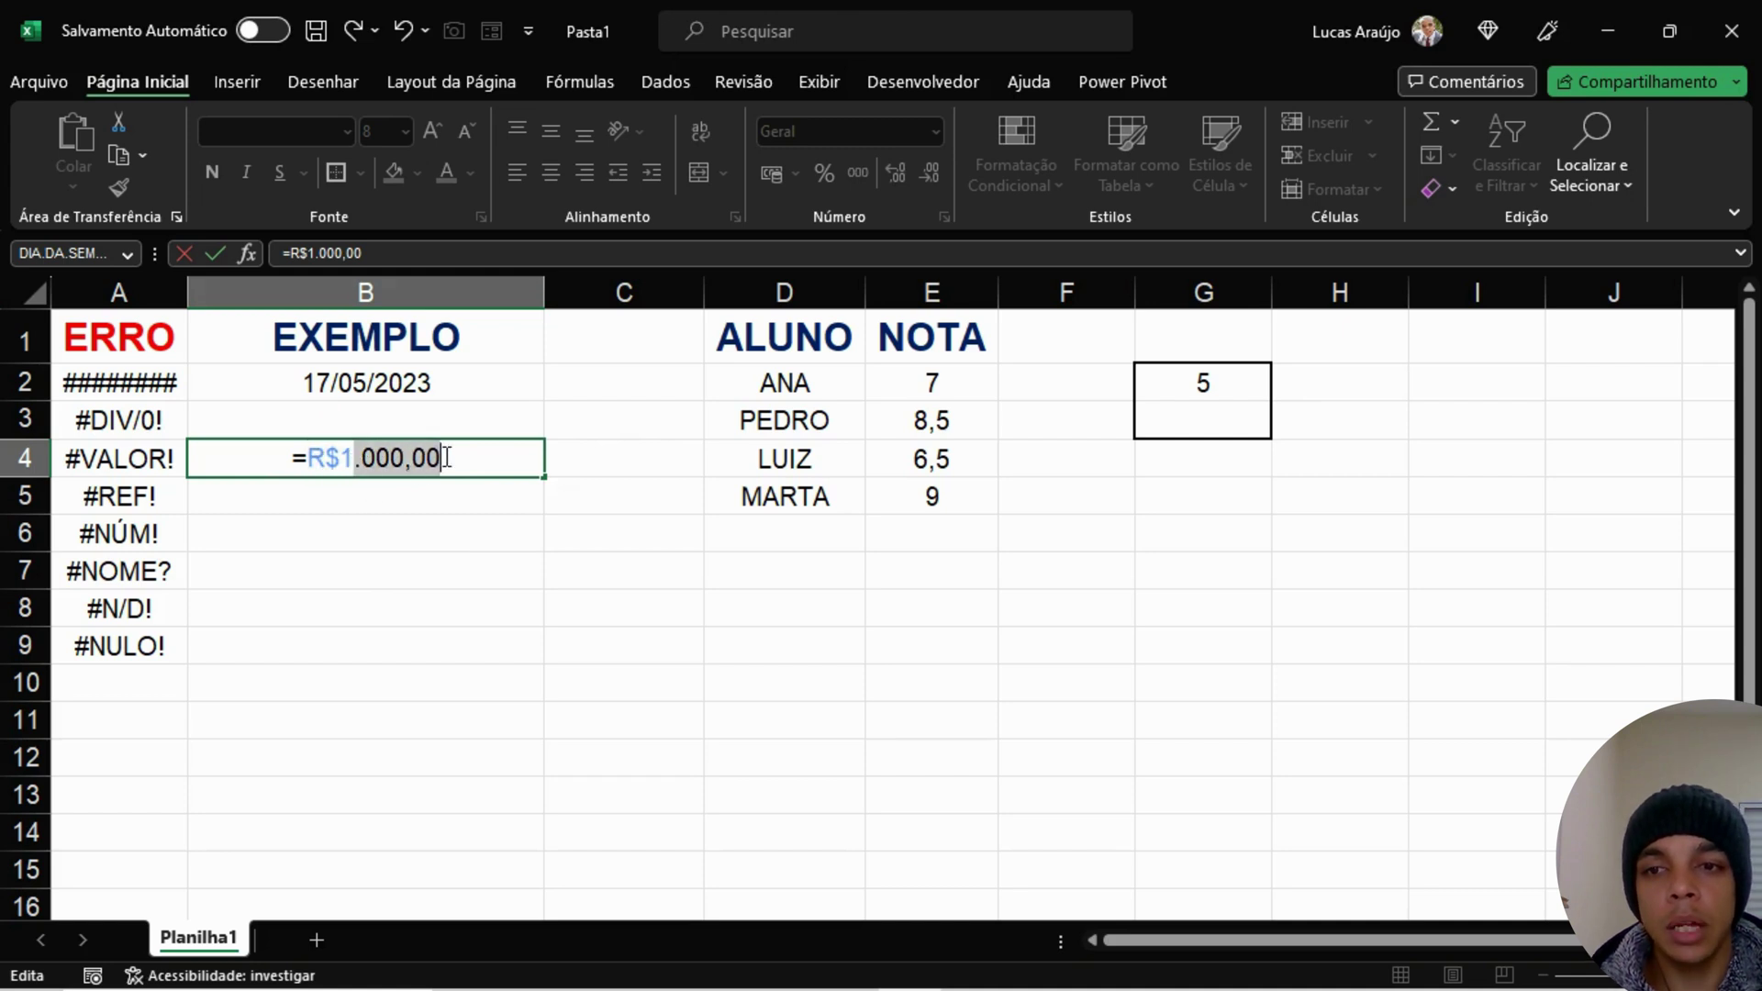
click(457, 457)
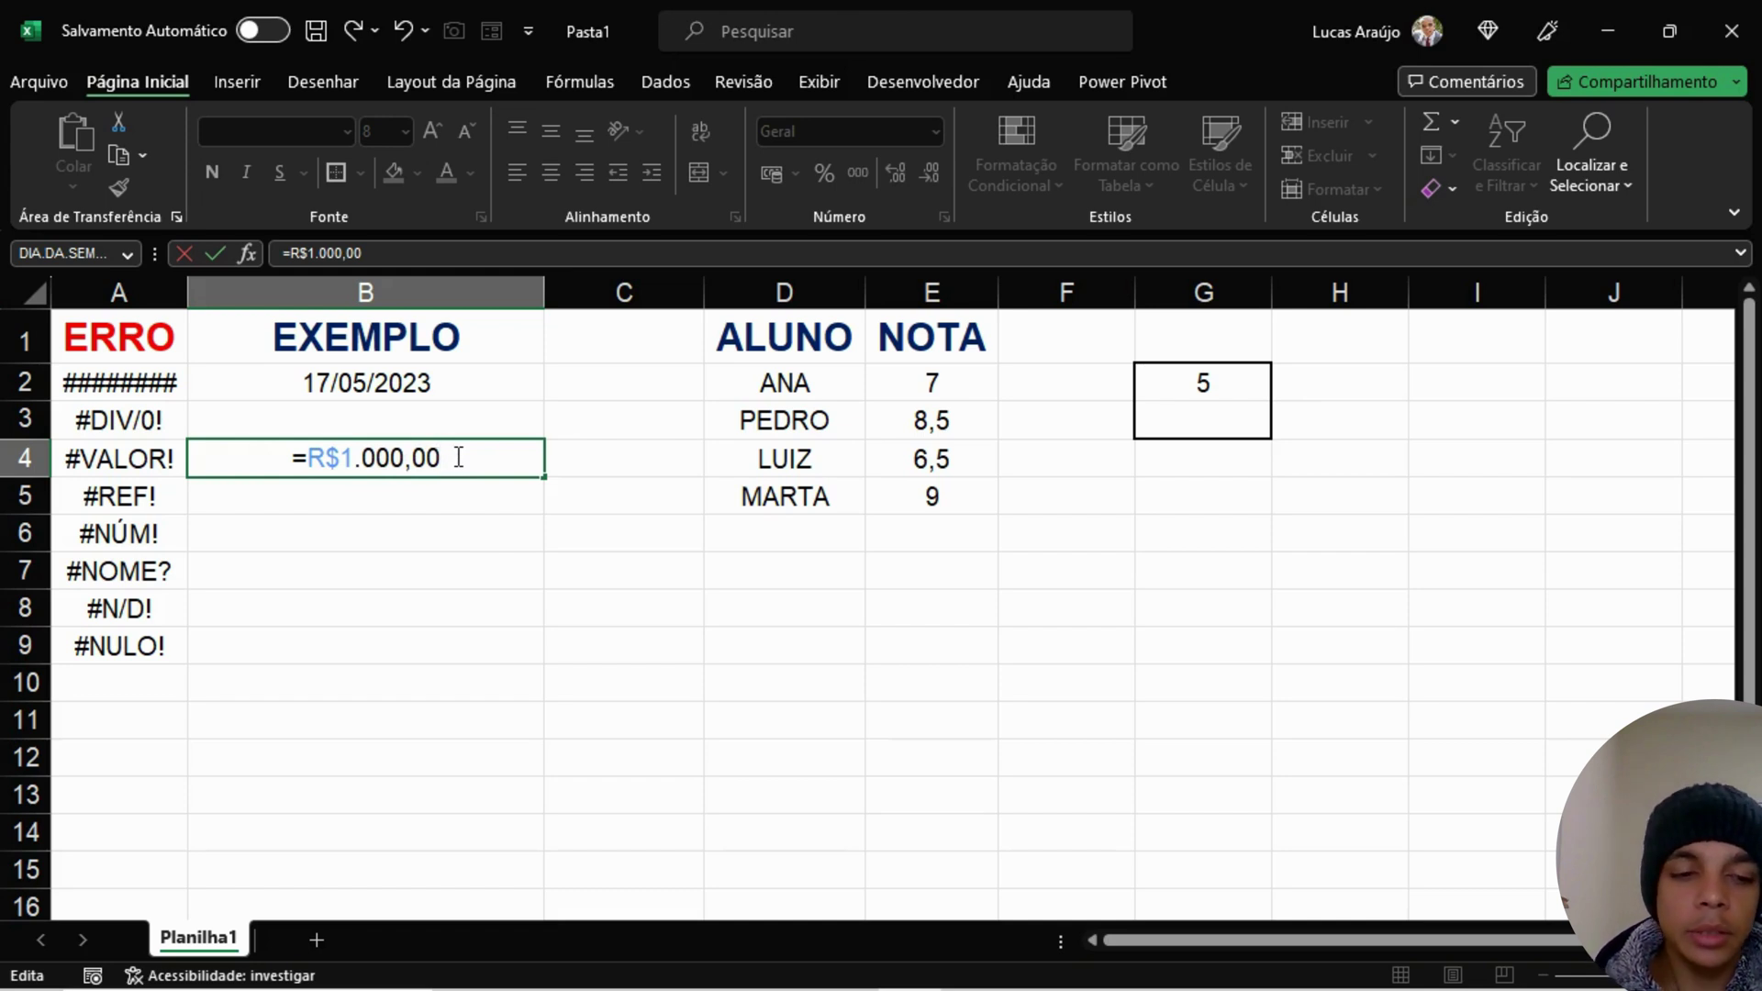
text(*5)
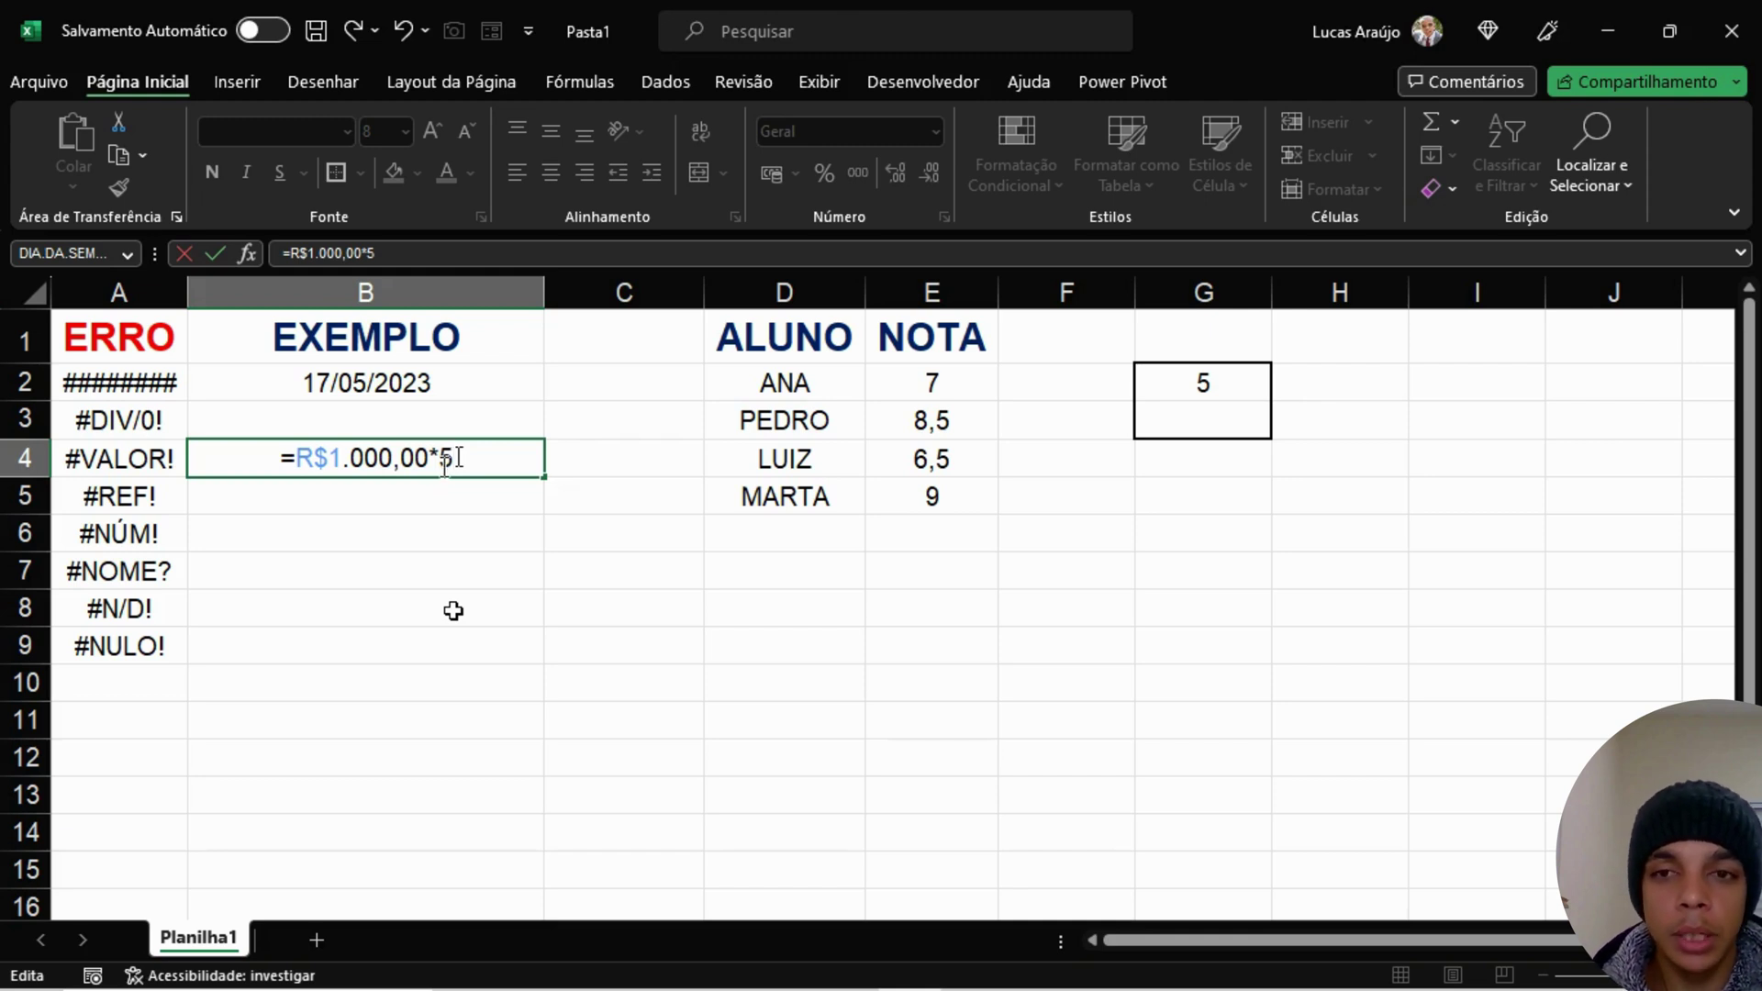
key(Return)
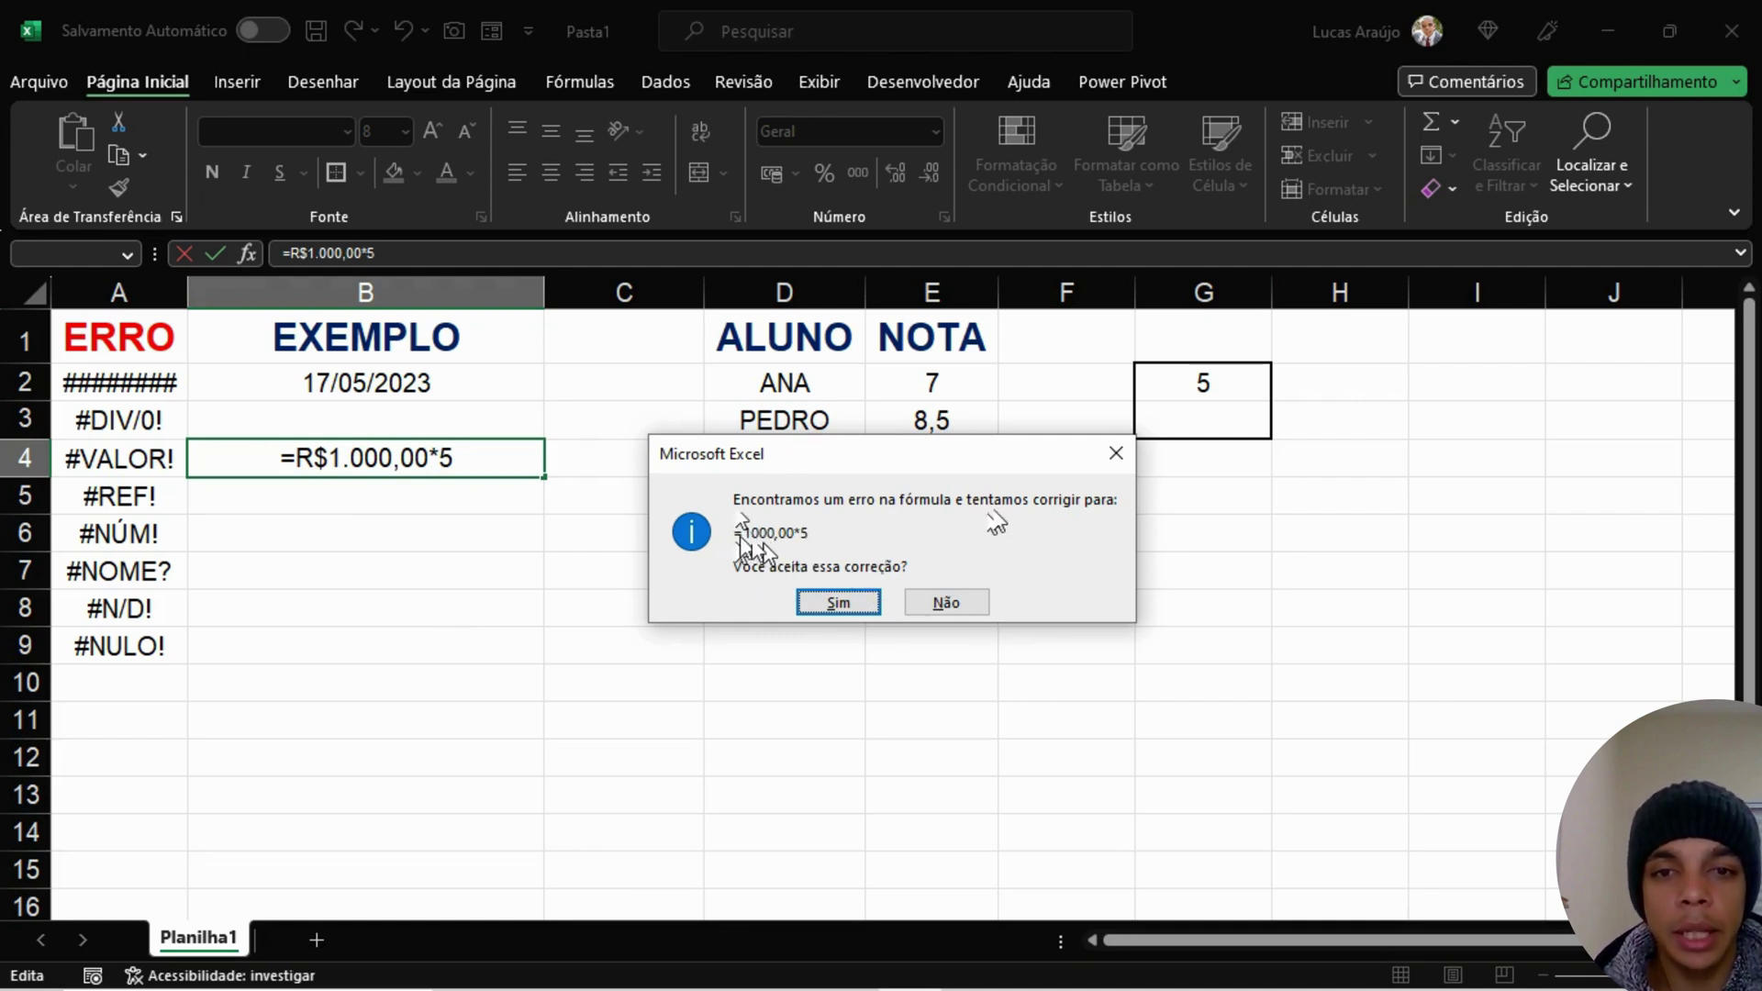
click(839, 603)
Step: Rewrite the B4 formula as =R$1.000,00*5, restoring the currency symbol, thousands separator and decimals
click(484, 461)
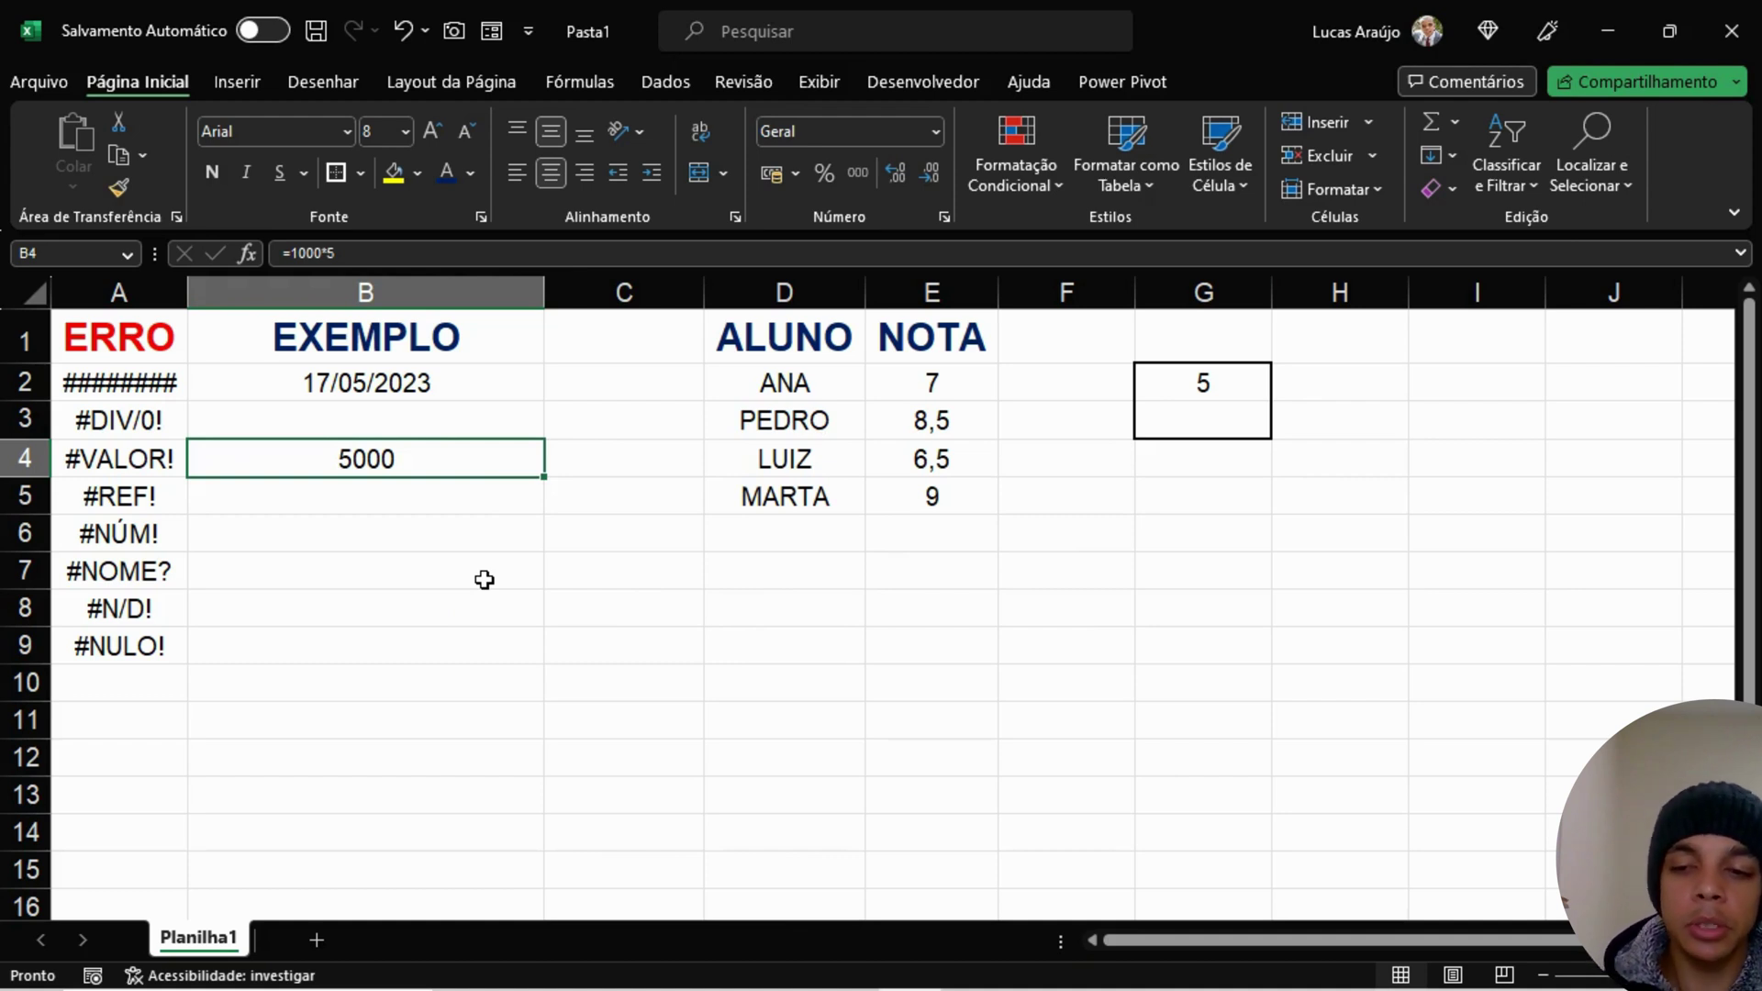
key(F2)
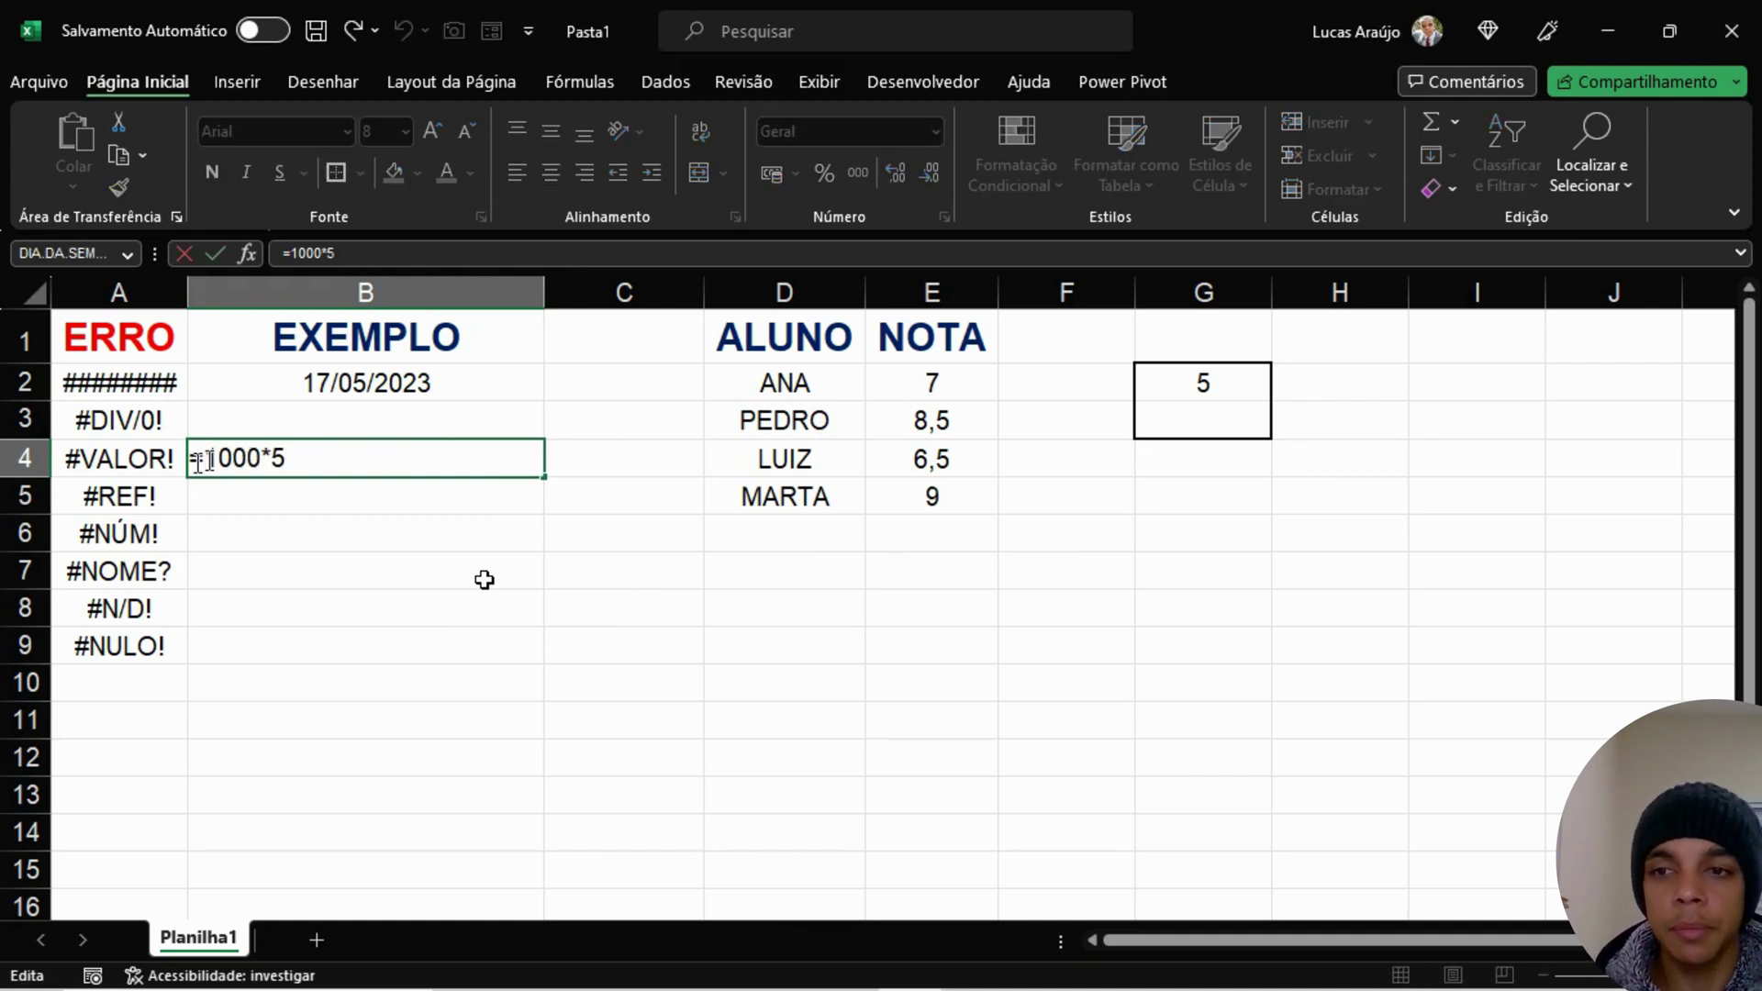
text(R)
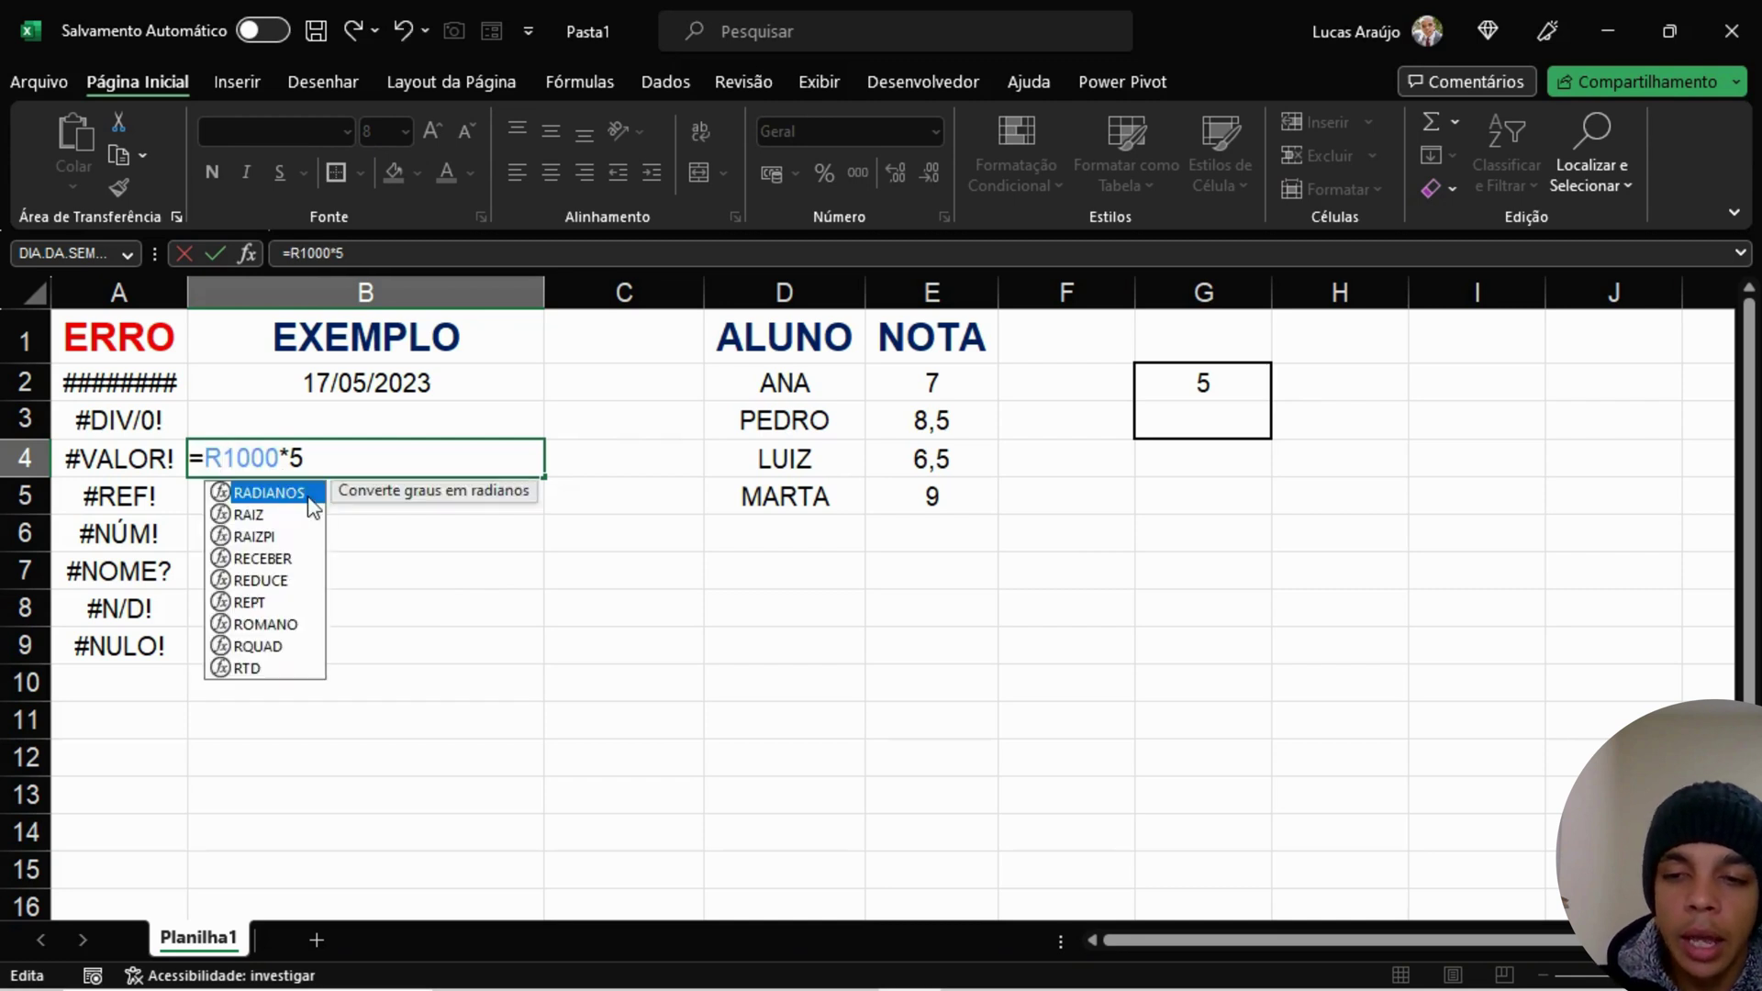
text($1)
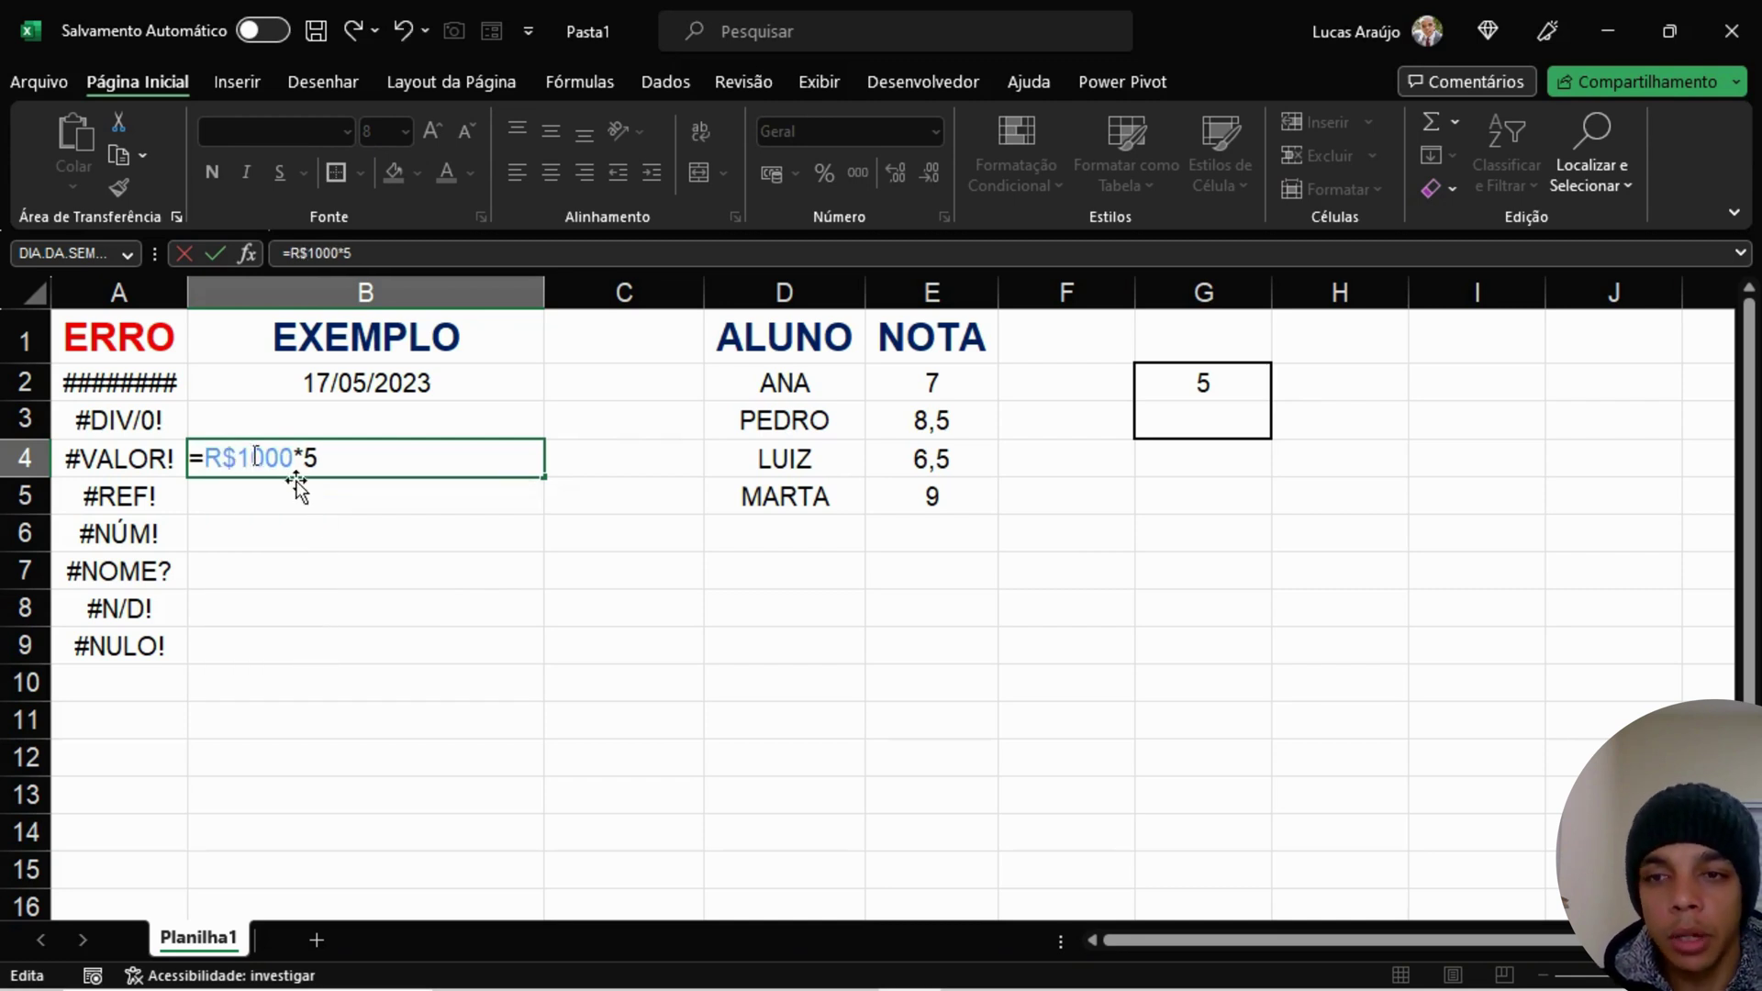
text(.)
key(Right)
key(Right)
key(Right)
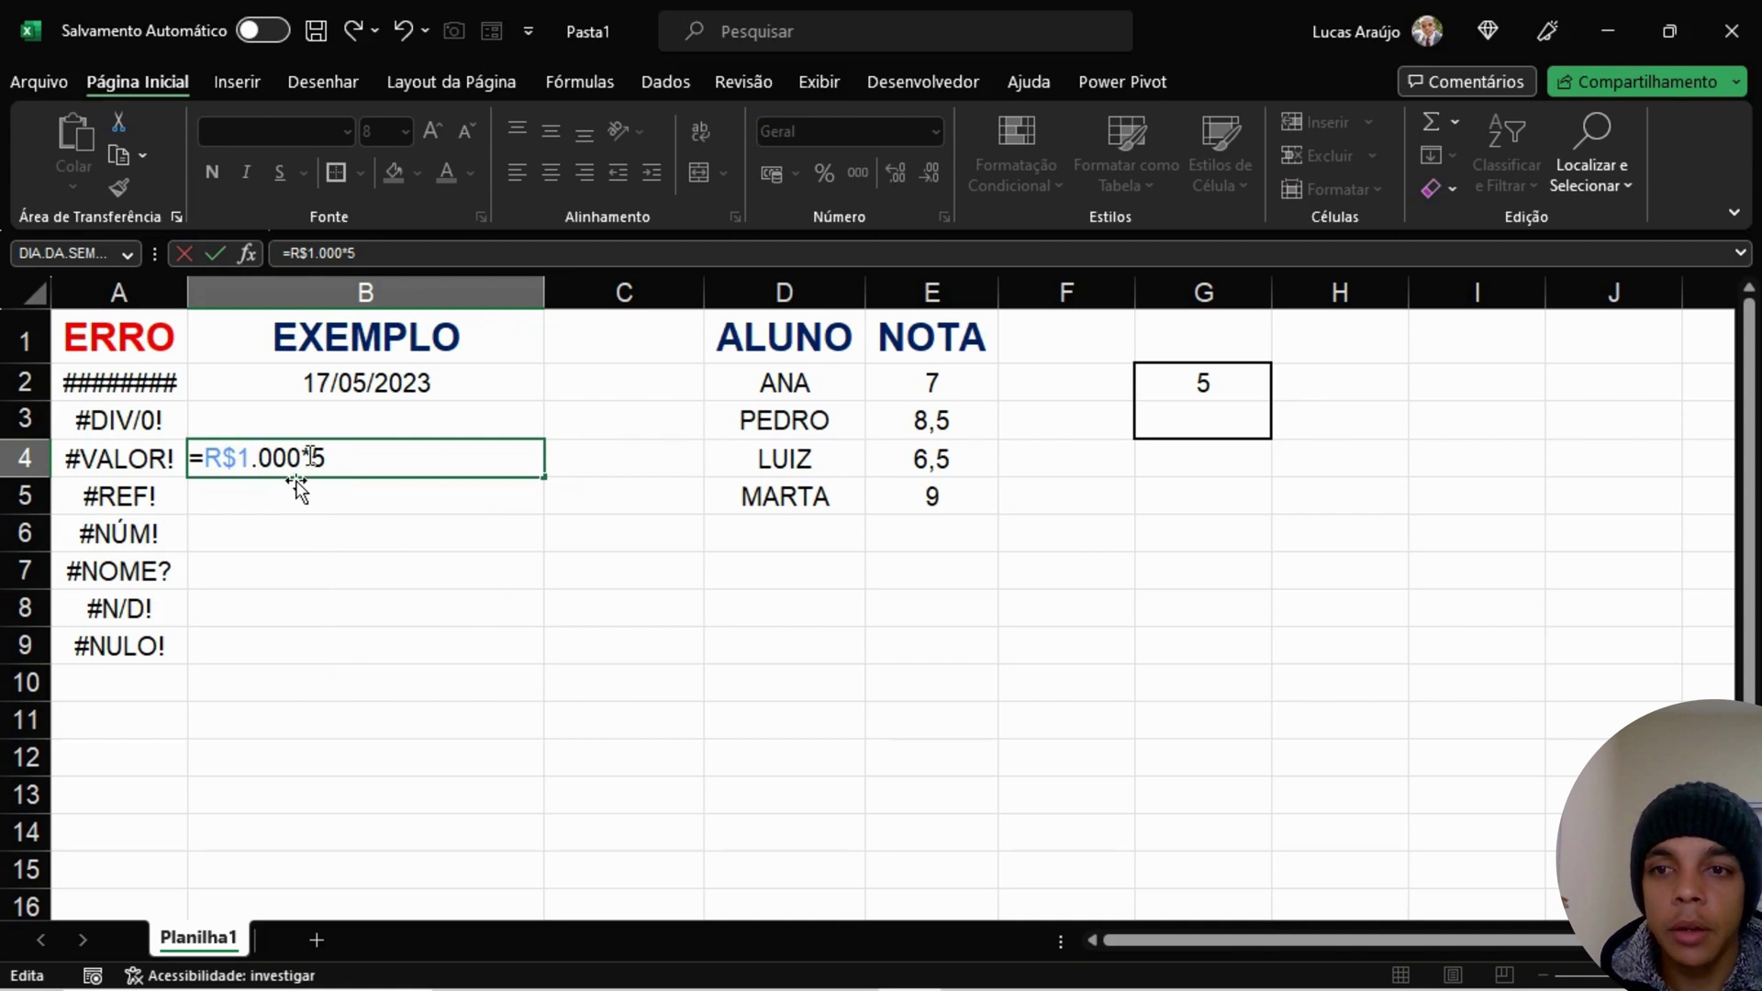
text(,00)
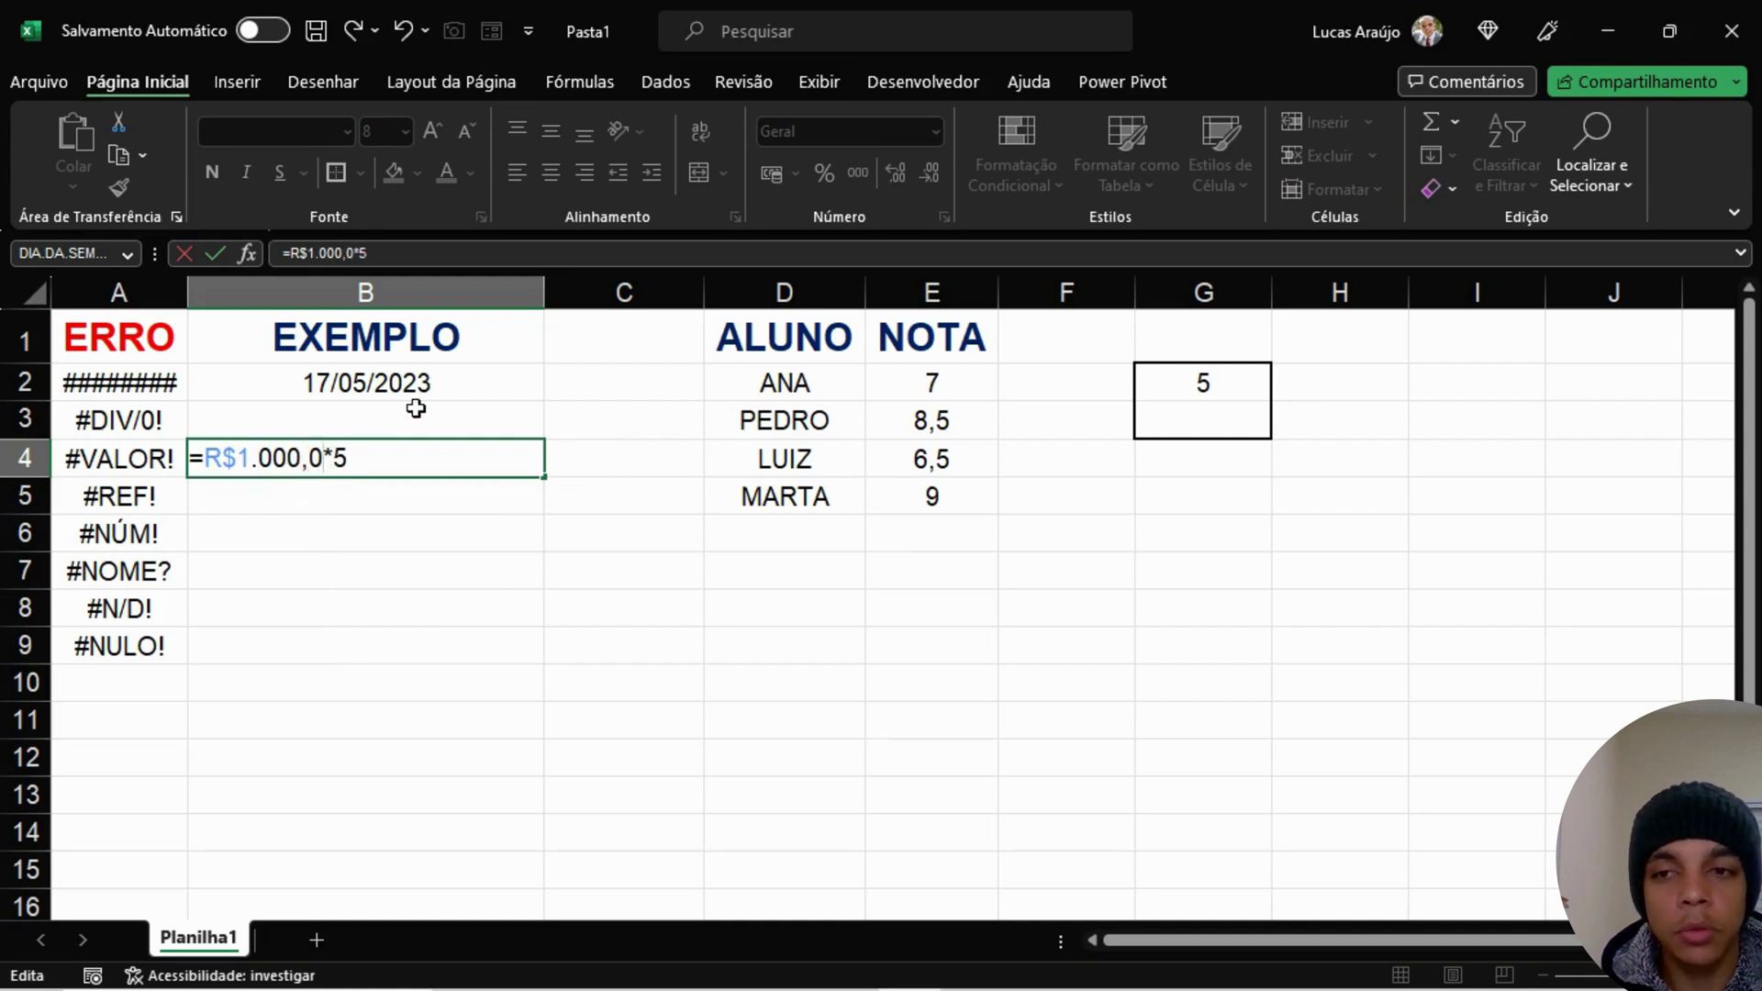
click(445, 458)
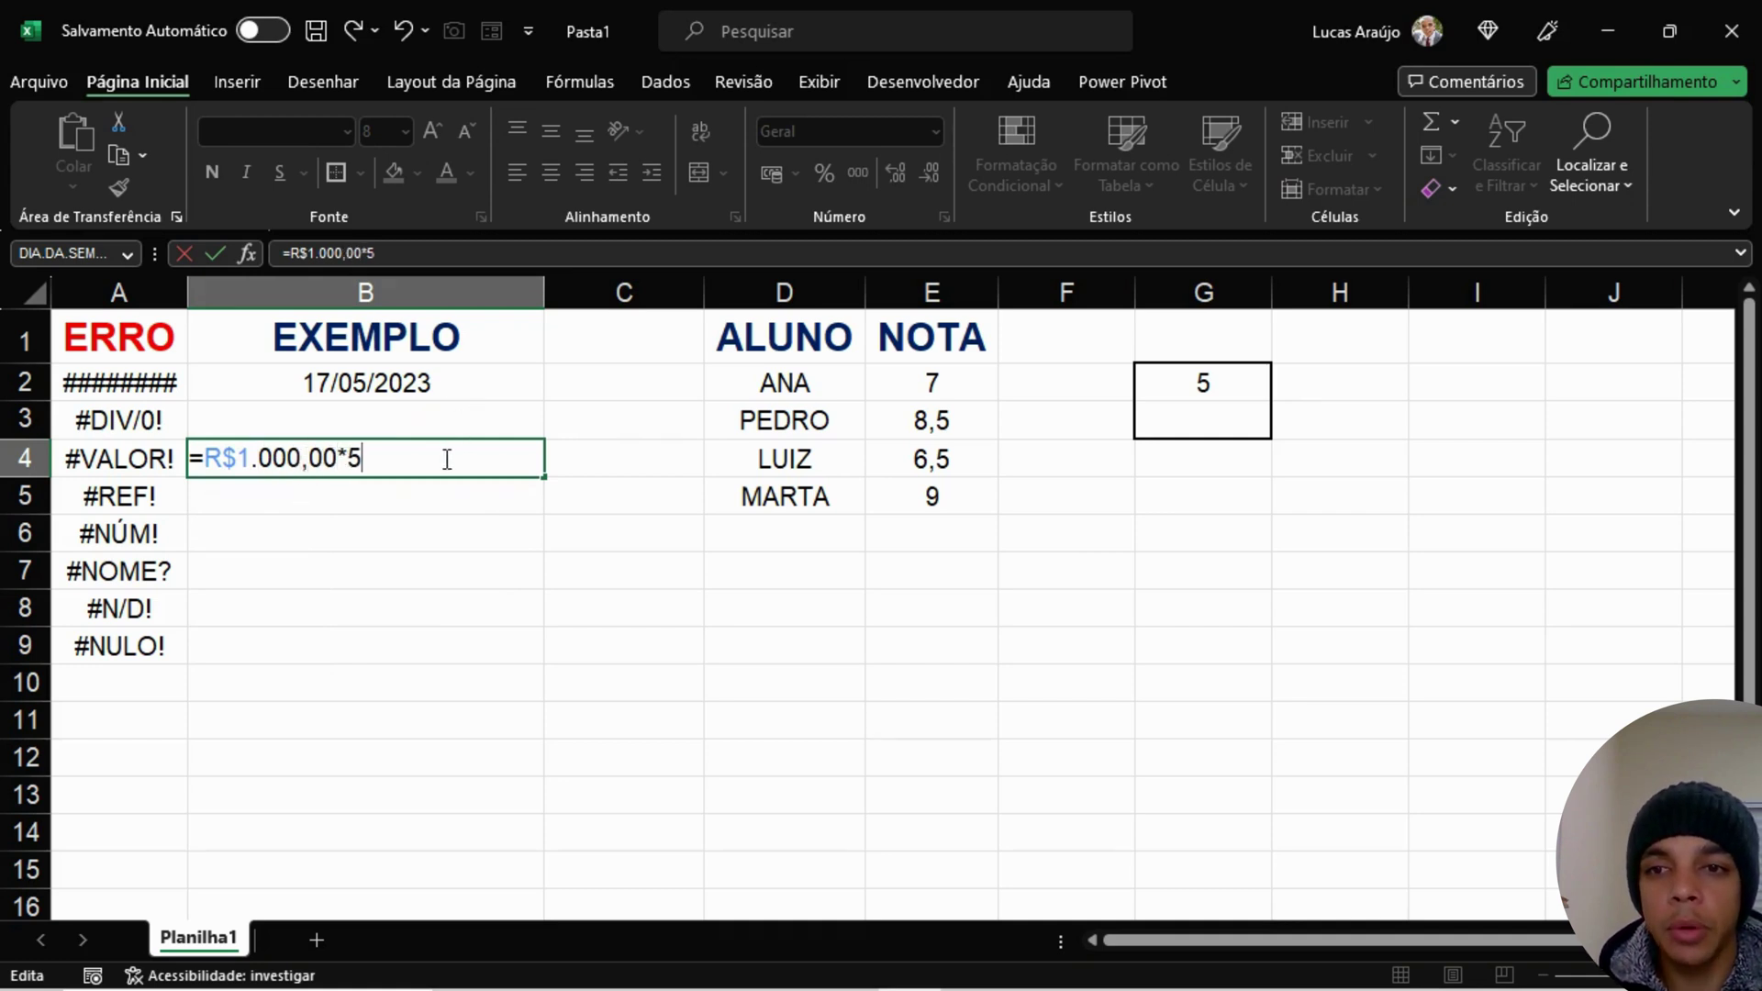
Step: Try to commit =R$1.000,00*5 in B4 while declining the proposed formula correction
key(Return)
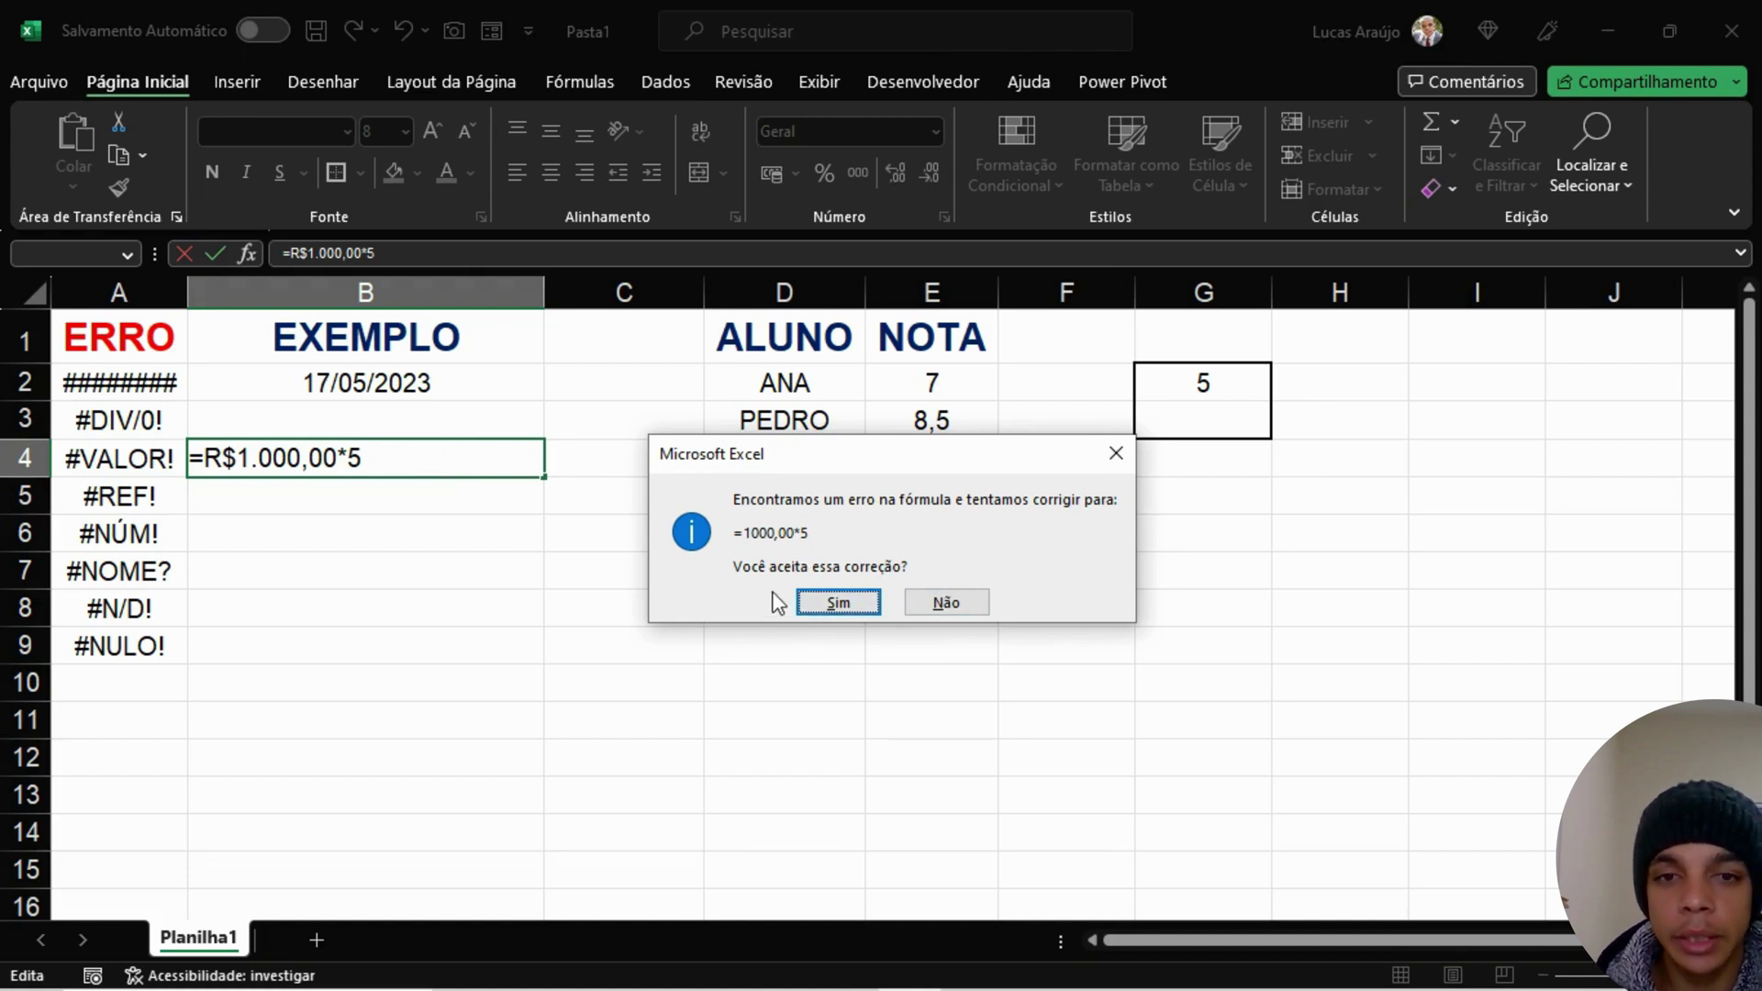
click(949, 604)
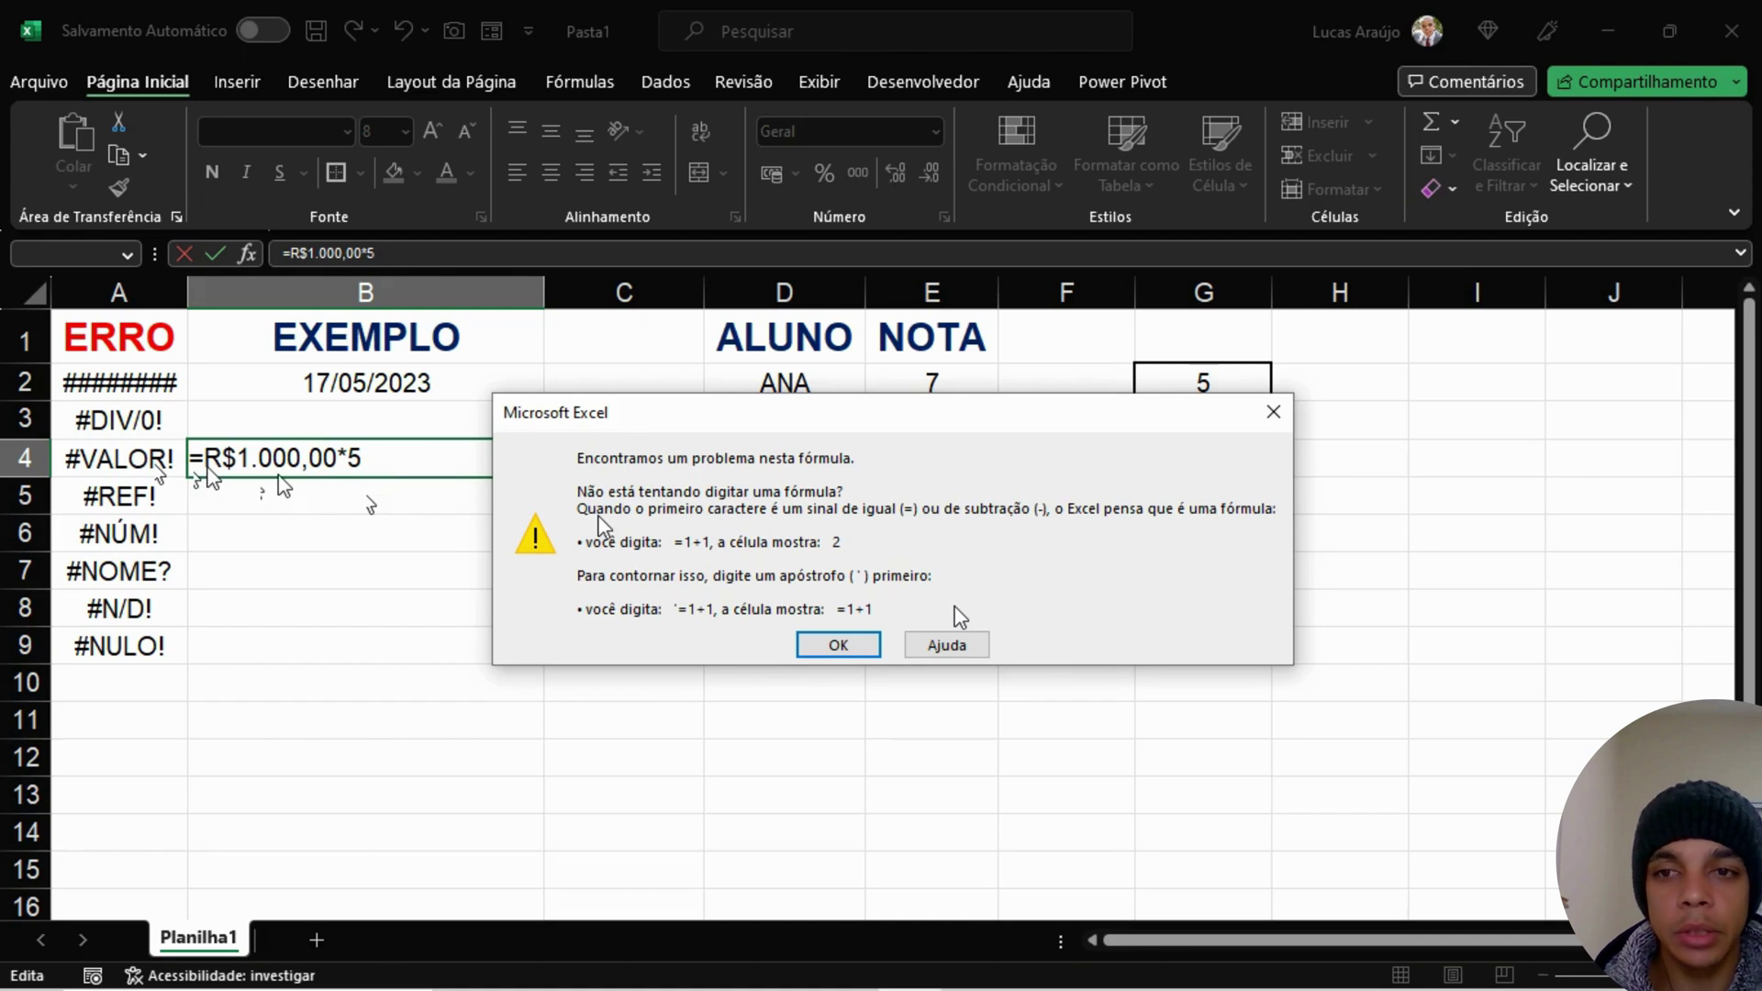
click(826, 646)
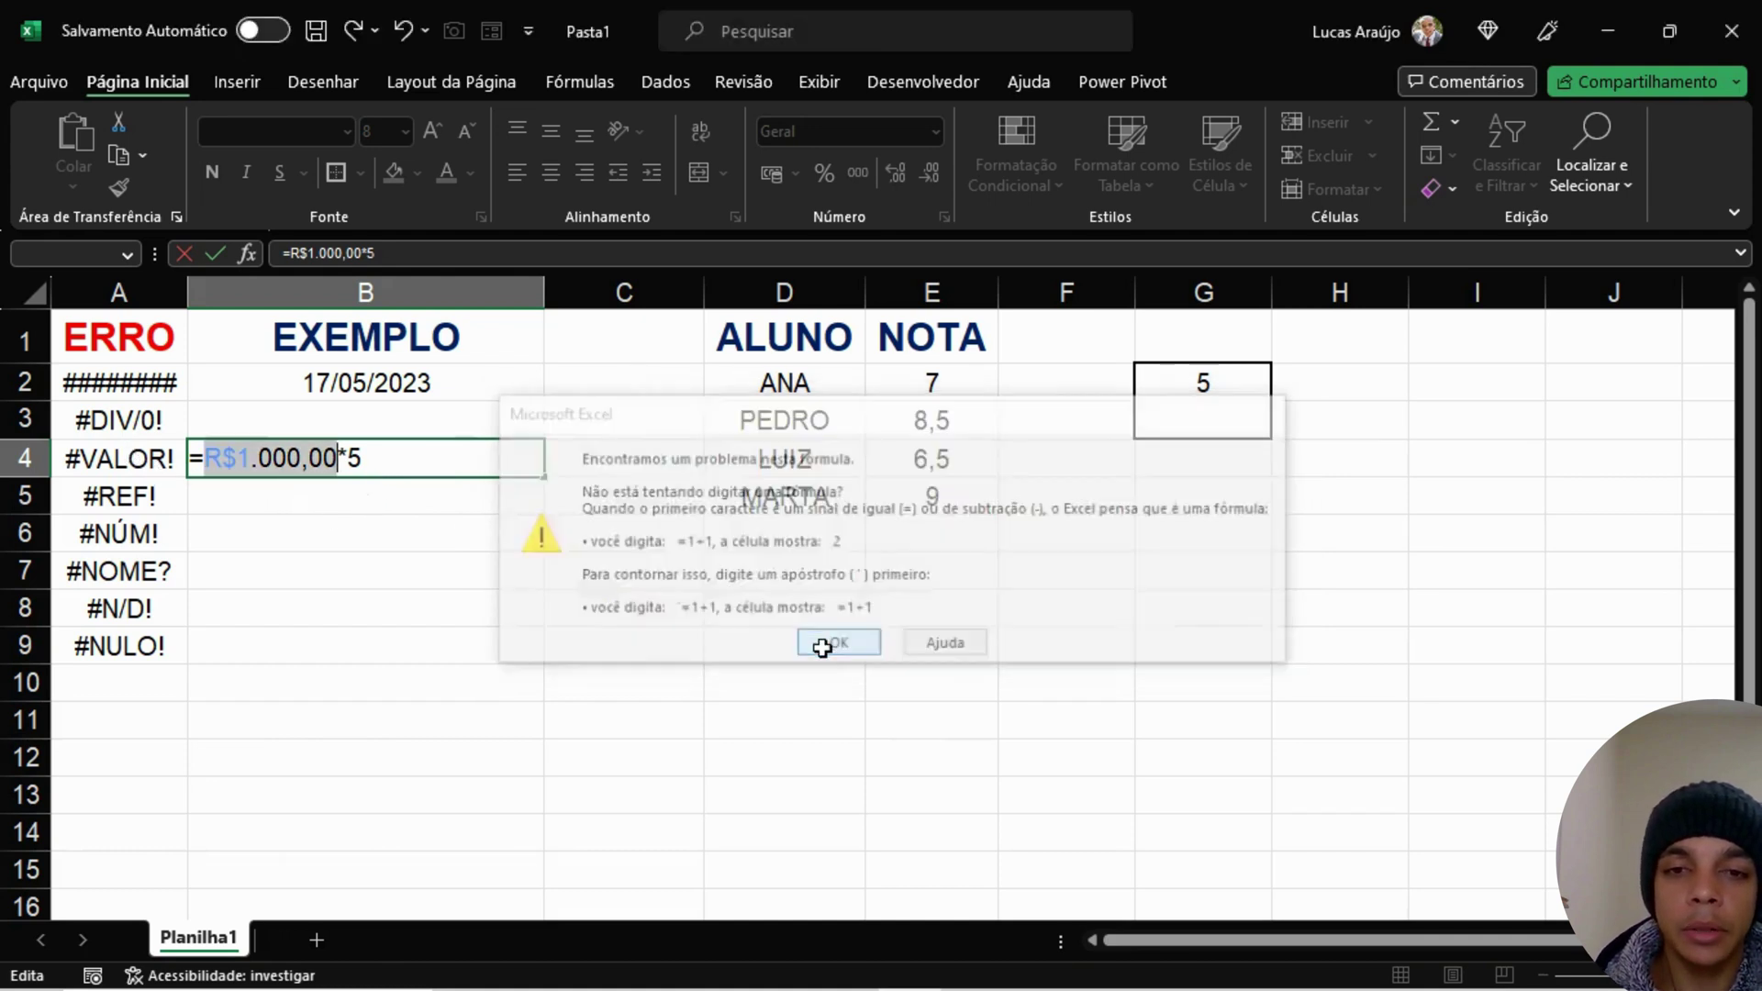
click(328, 462)
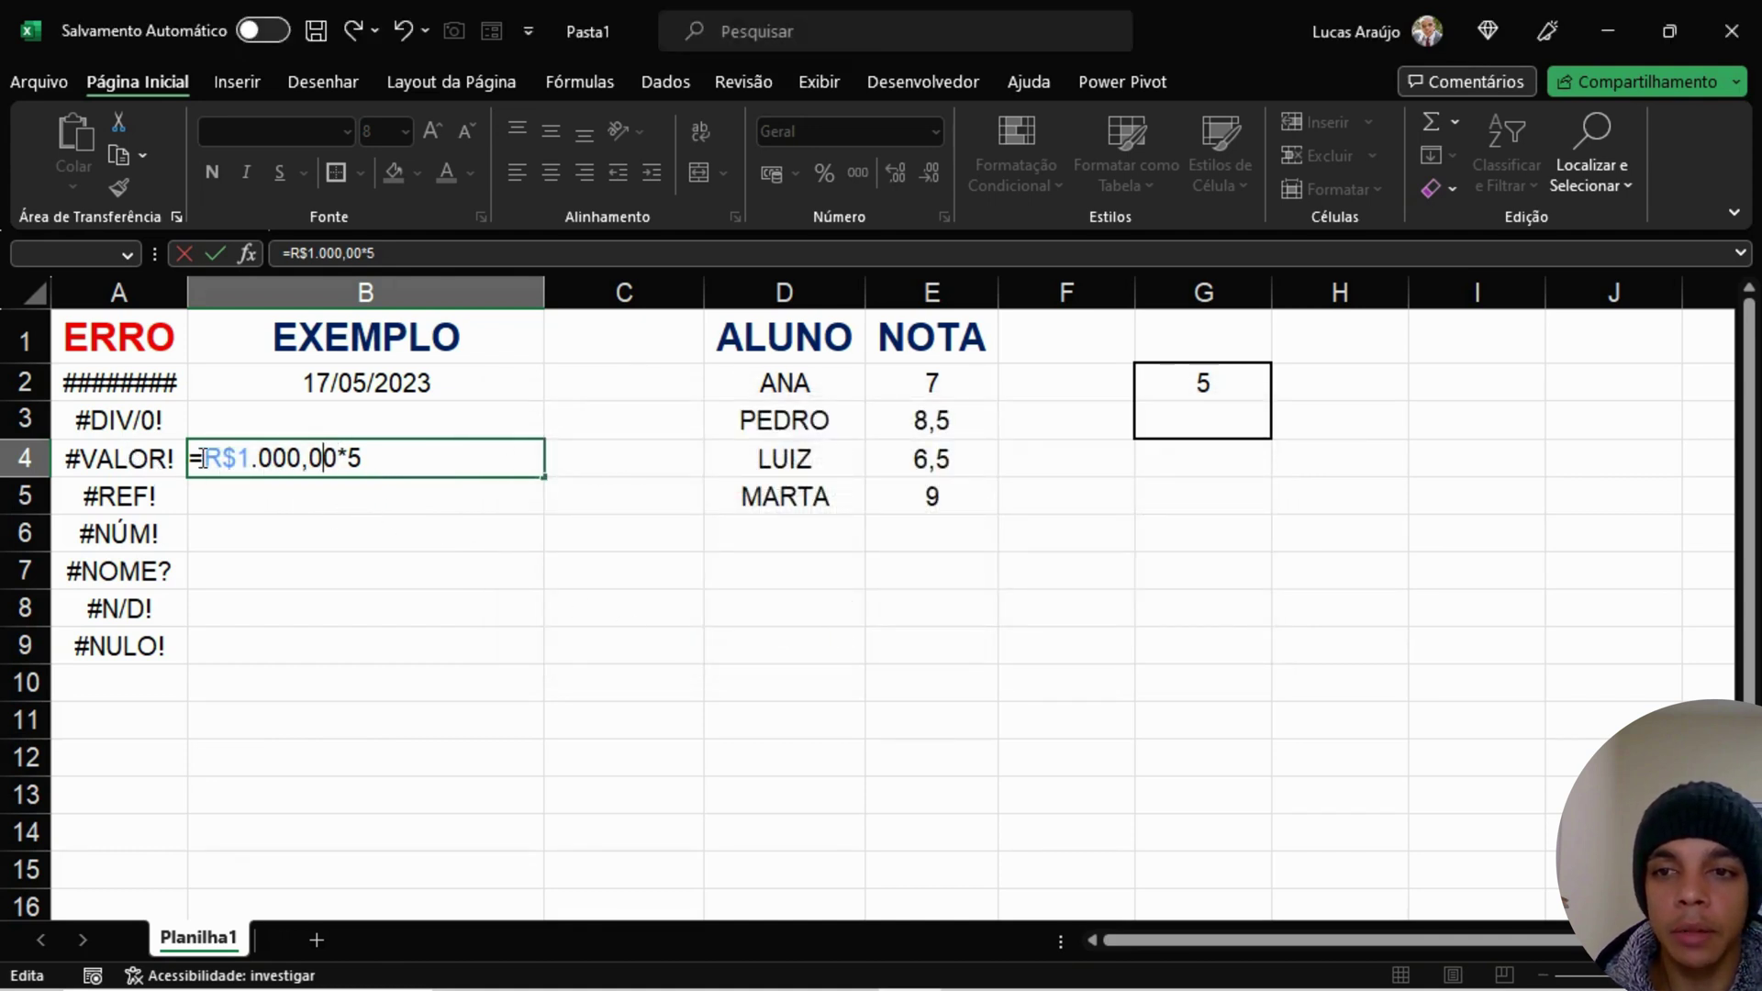
click(402, 458)
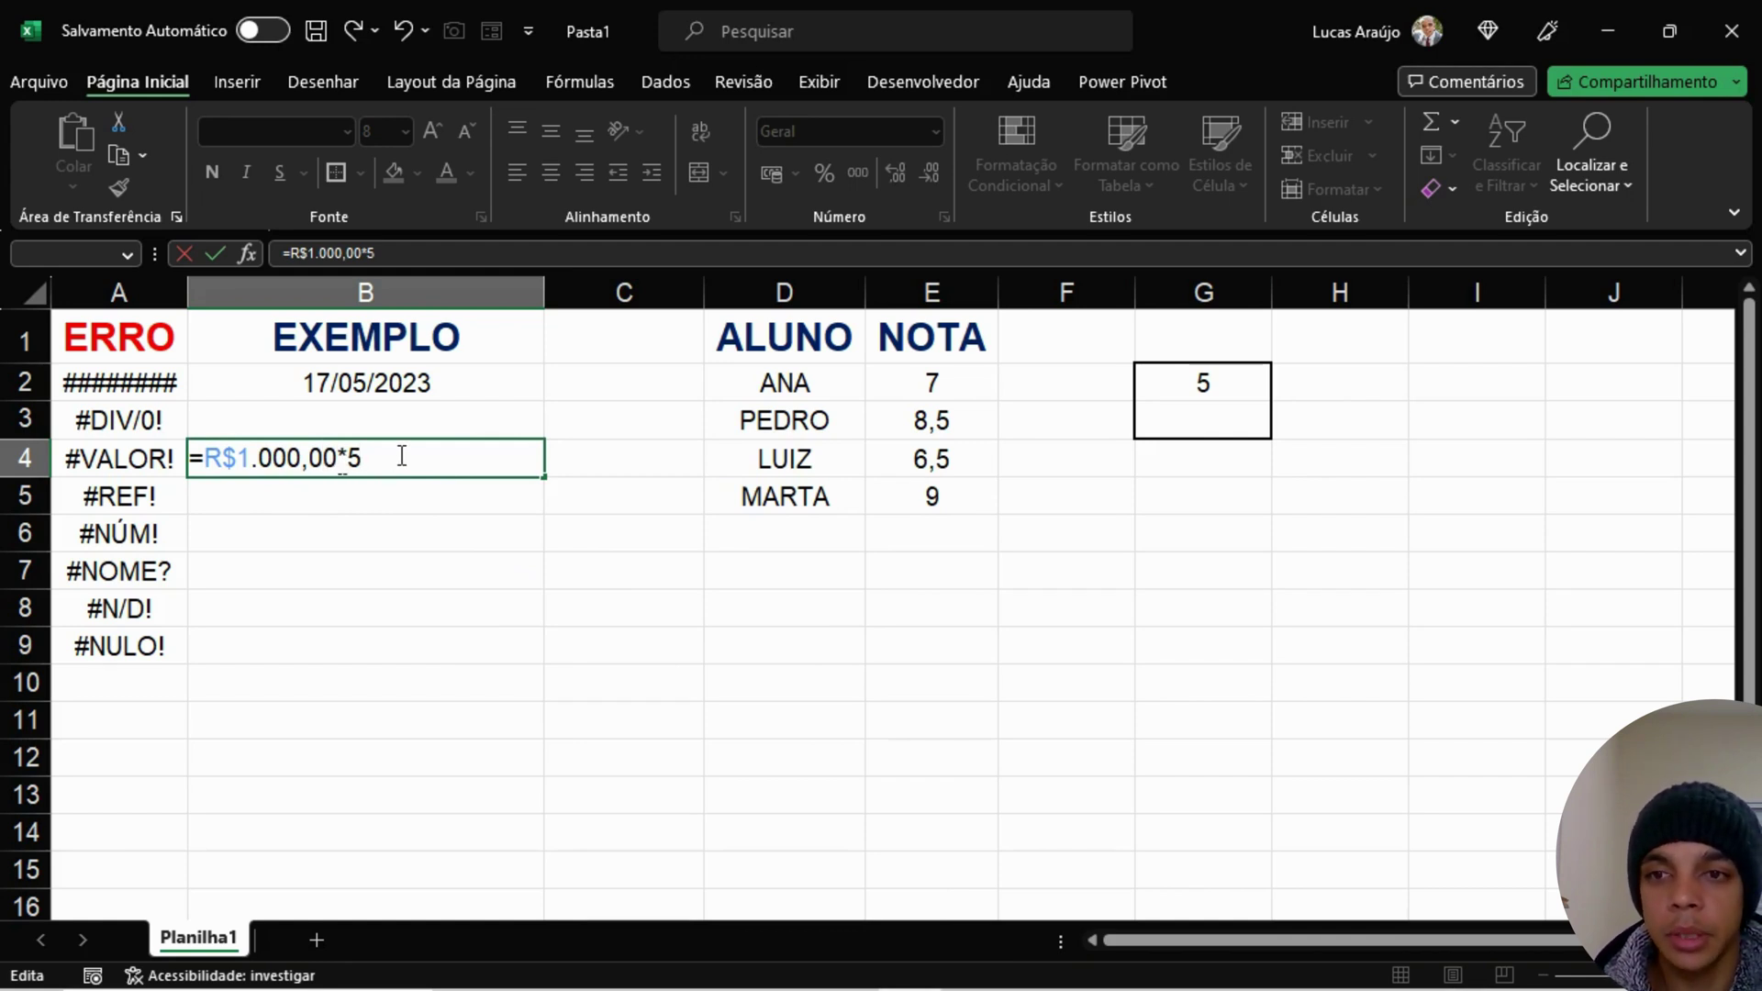
key(Return)
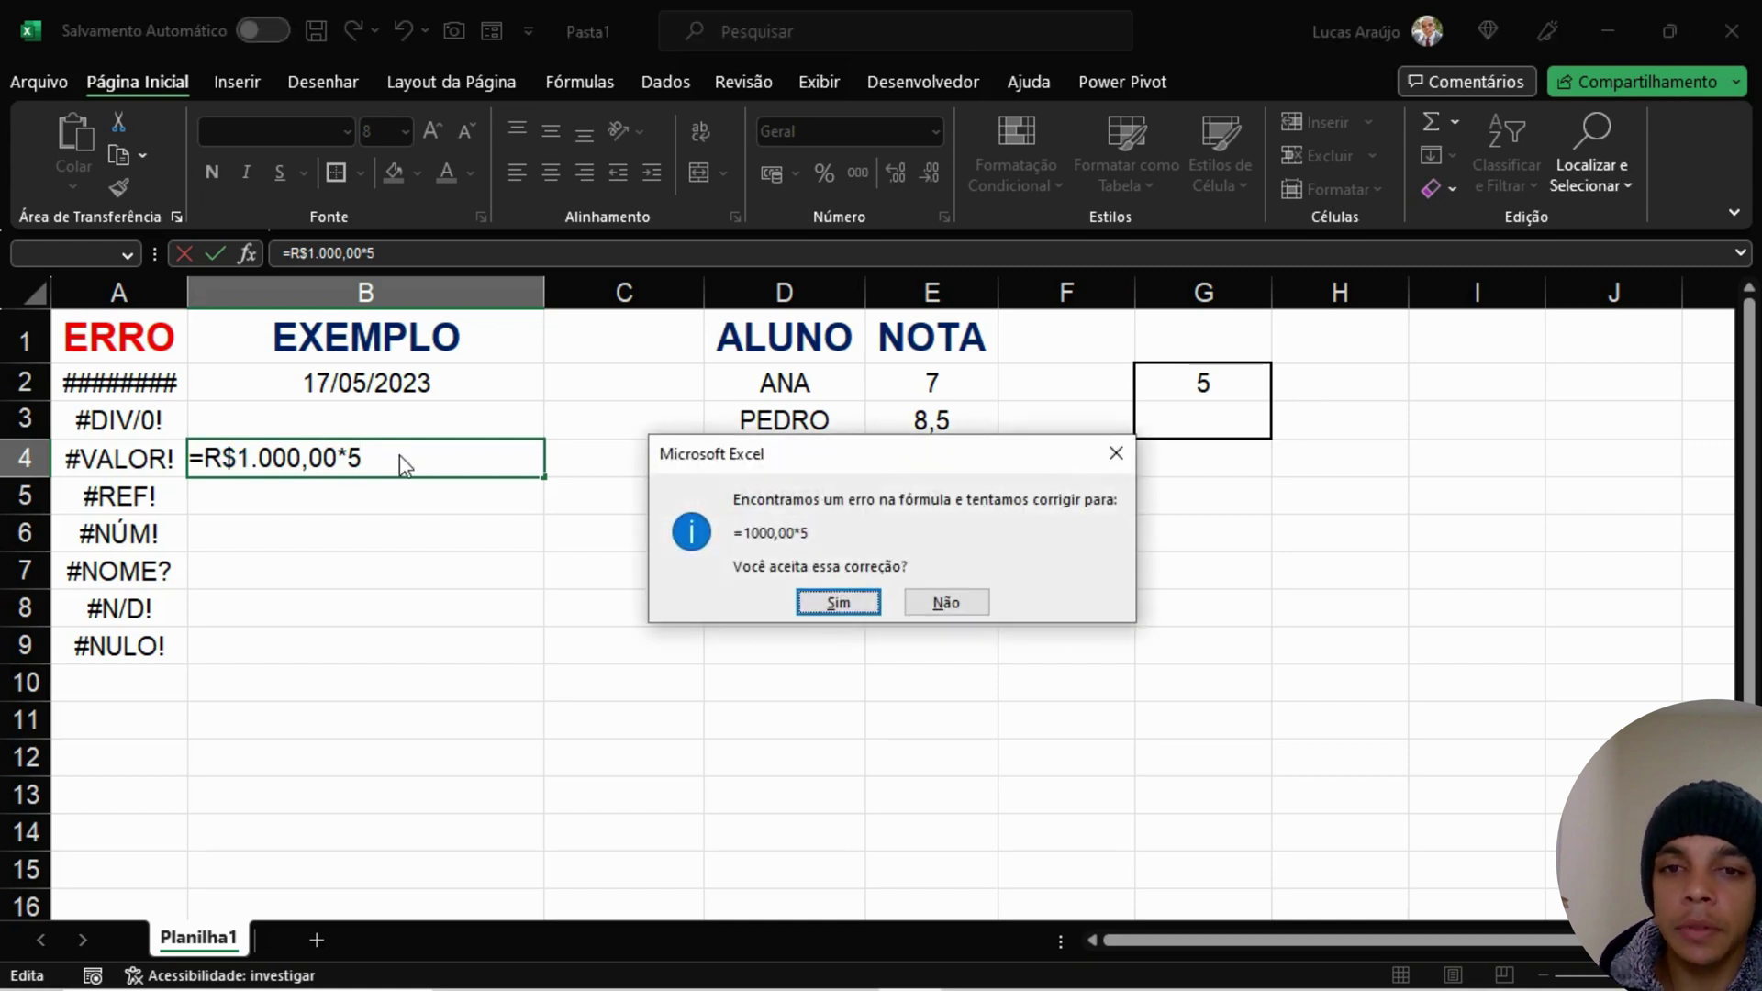
key(n)
key(Return)
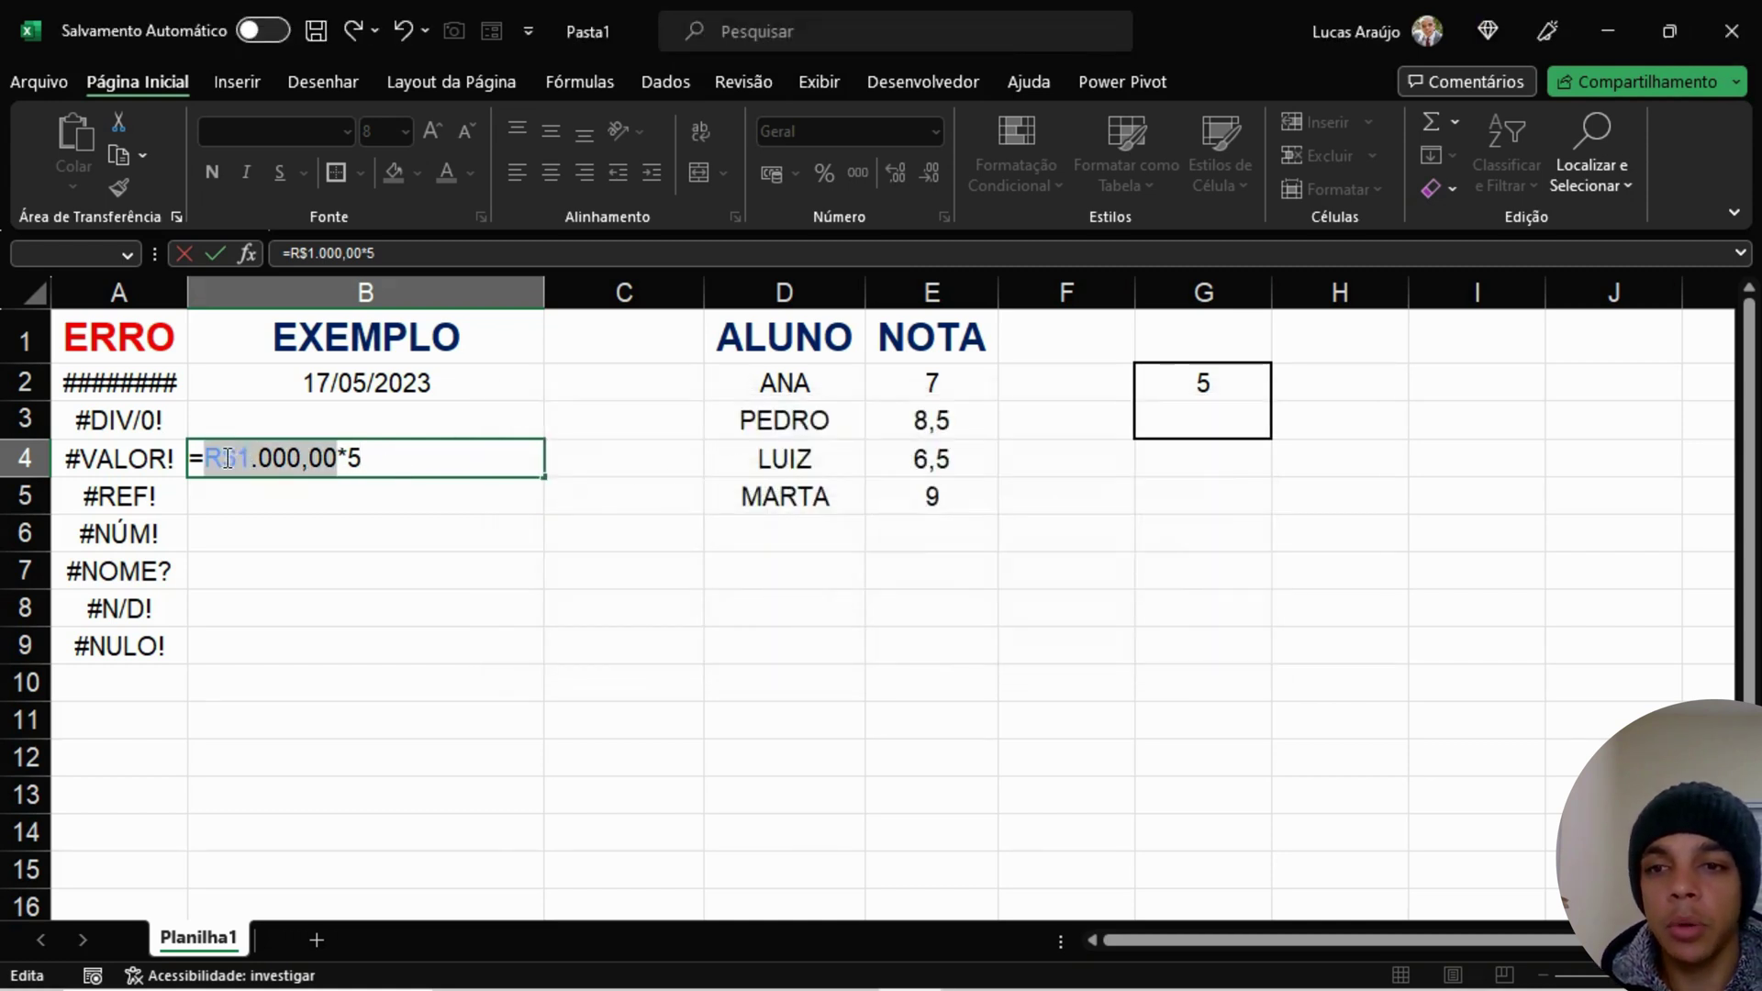
Step: Try the B4 formula without the R as =$1.000,00*5 and discard the edit
click(228, 458)
key(Return)
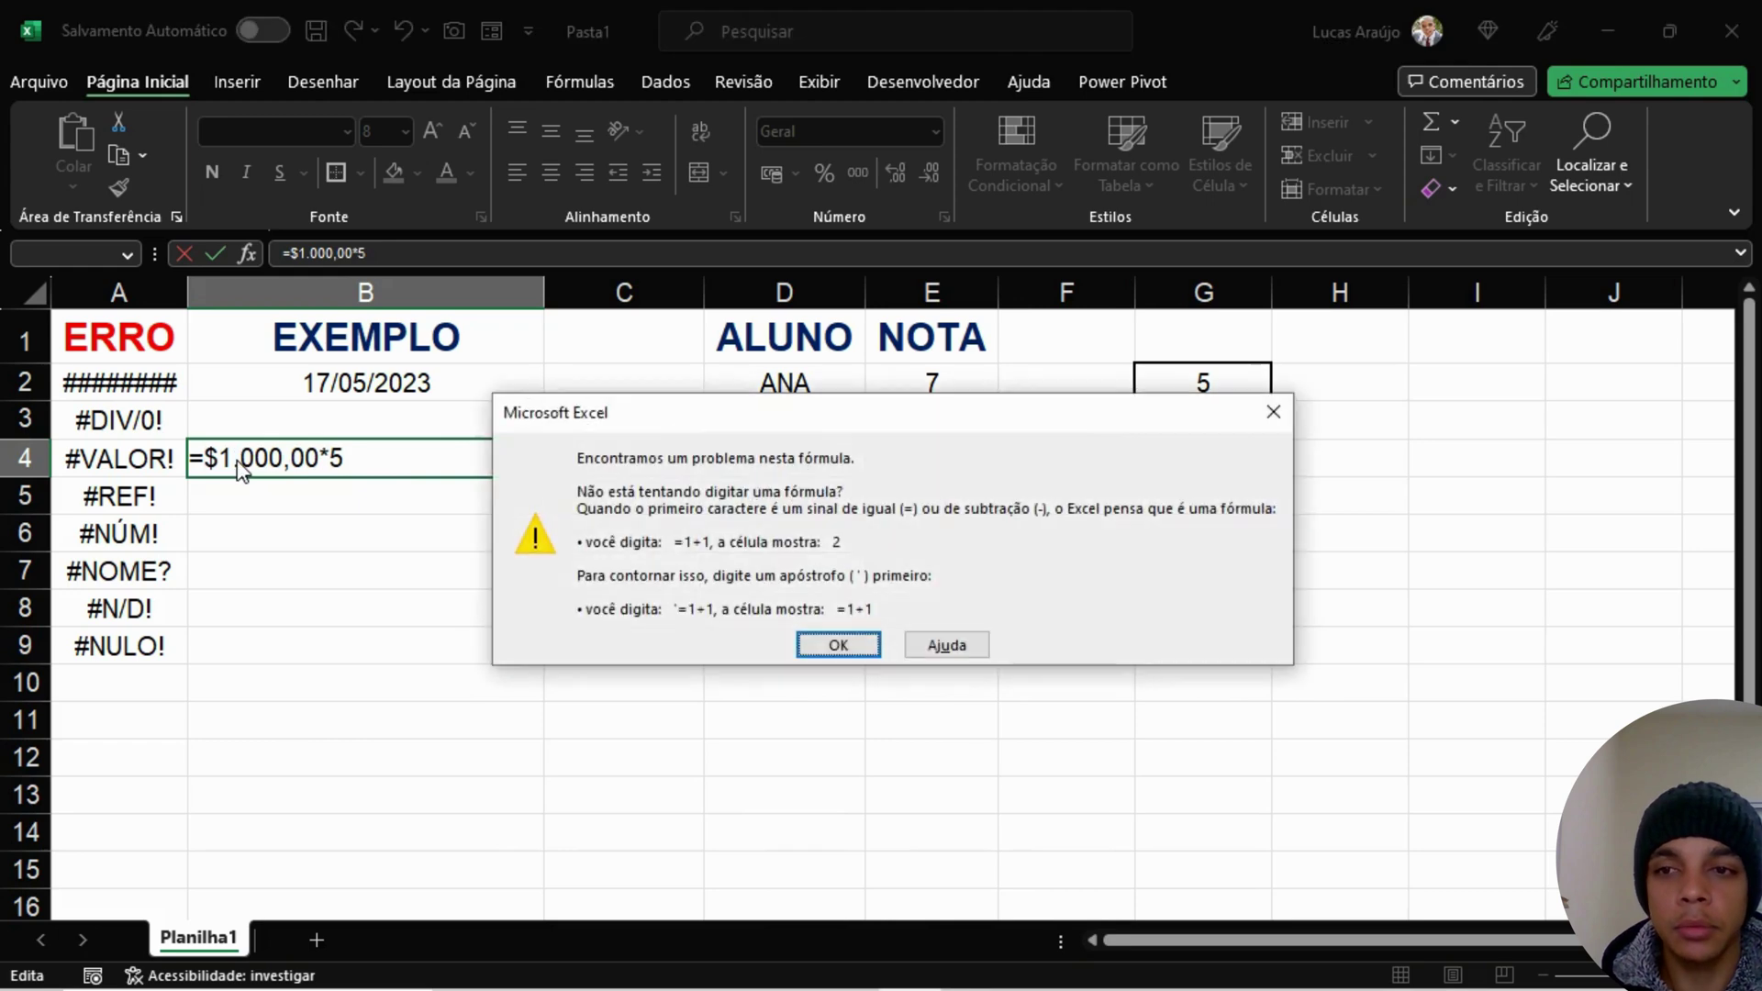
key(Return)
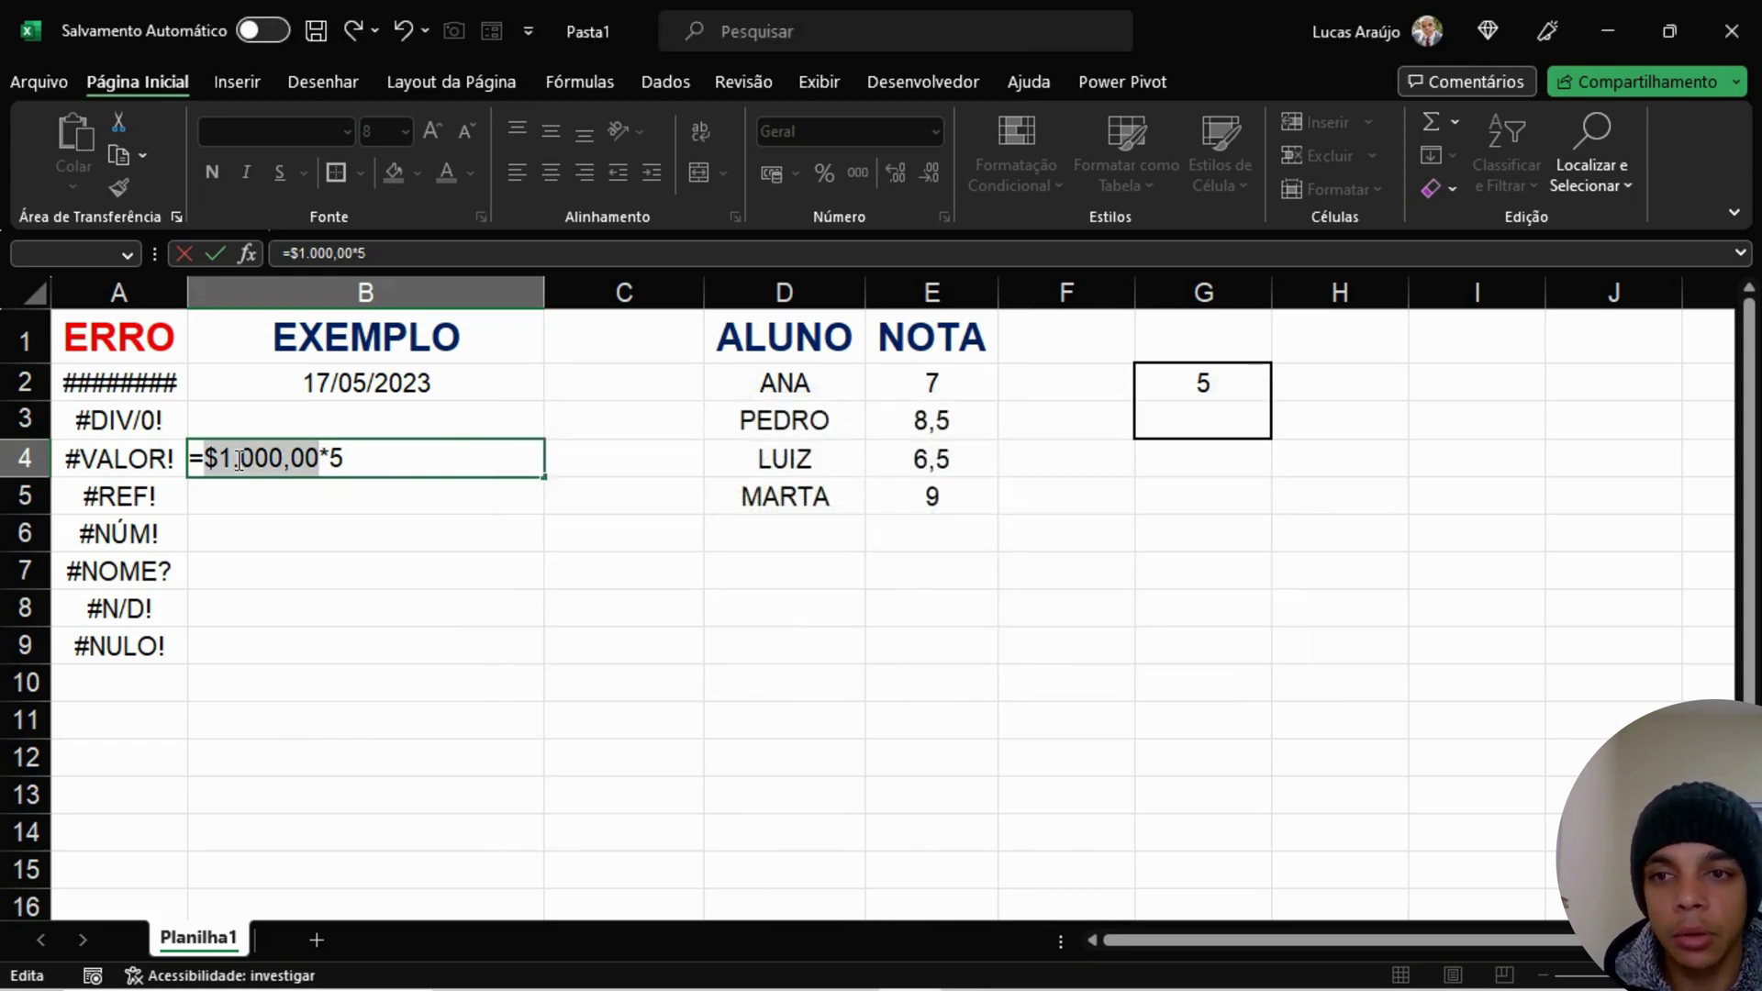
key(Return)
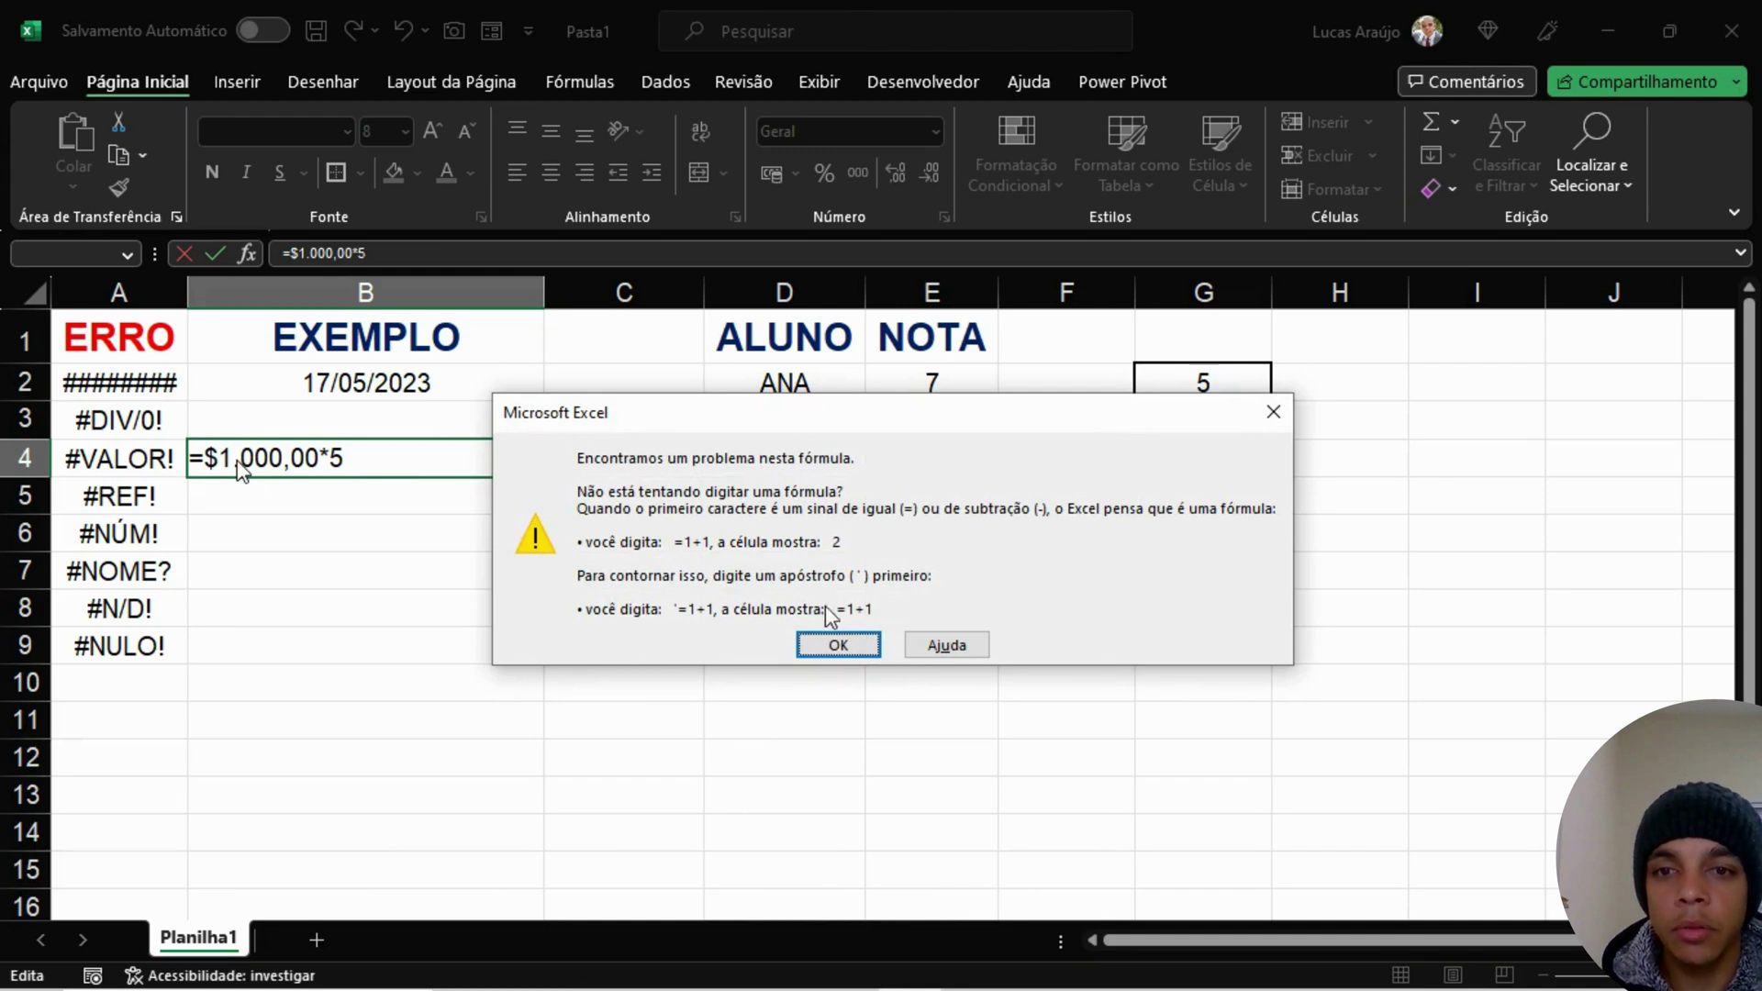
click(869, 639)
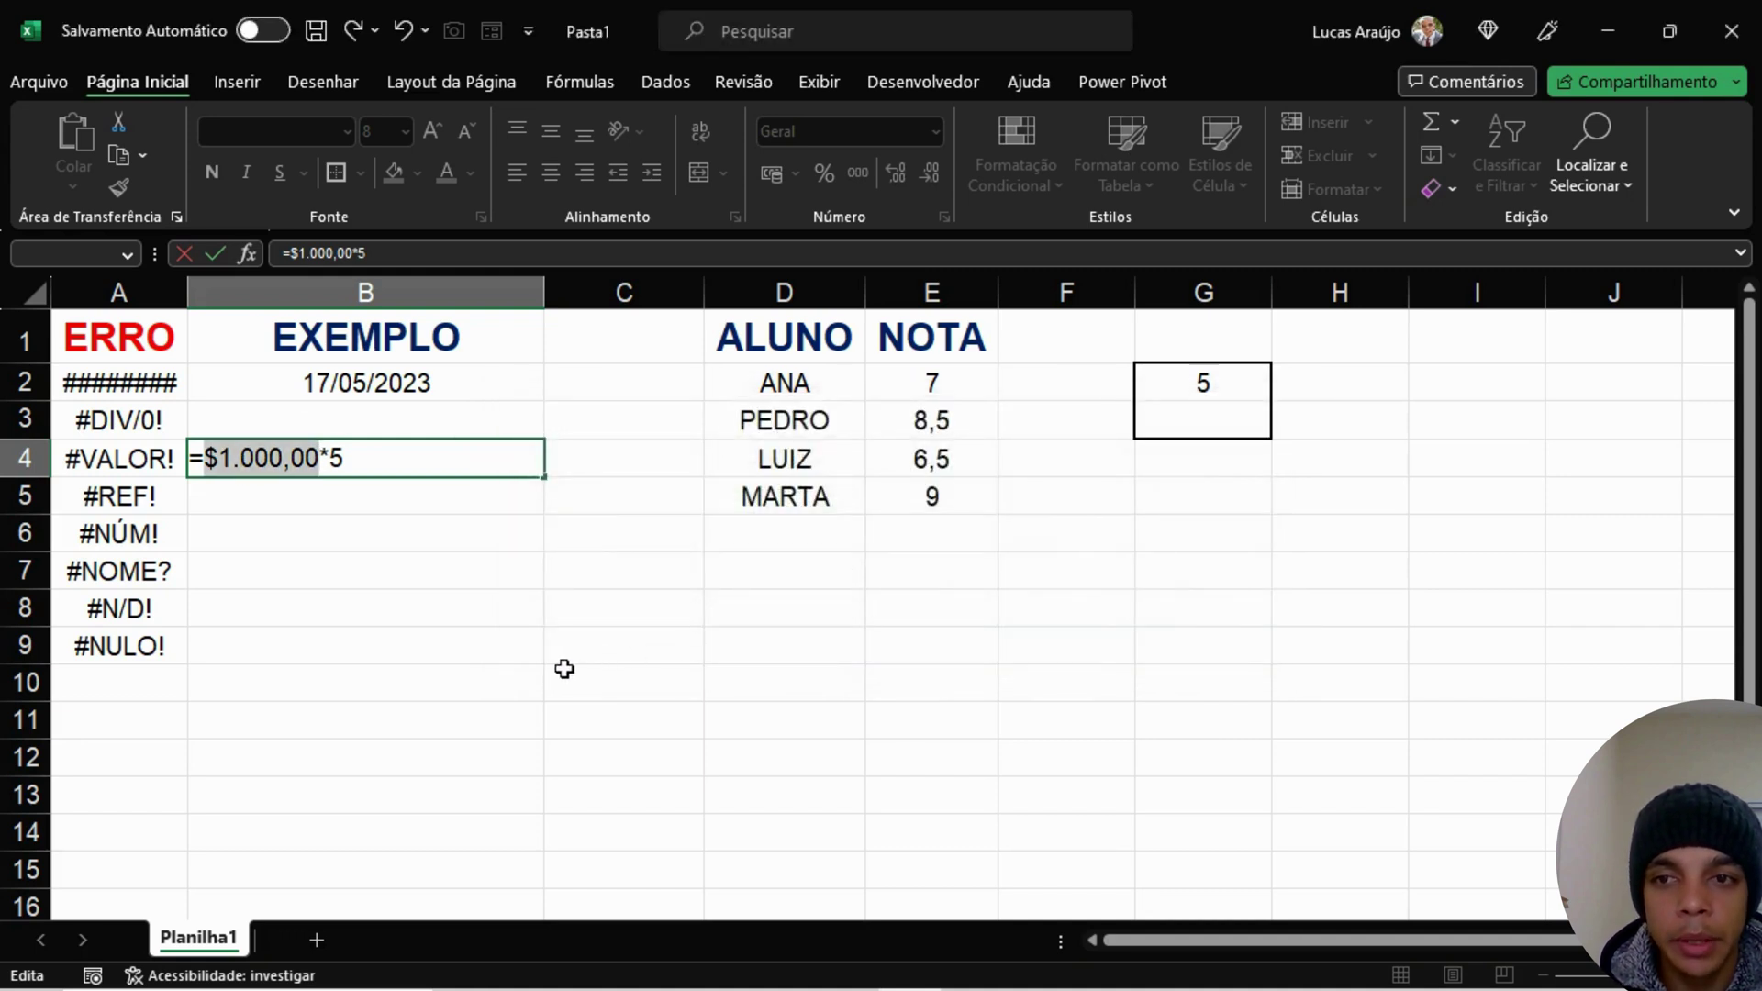
key(Escape)
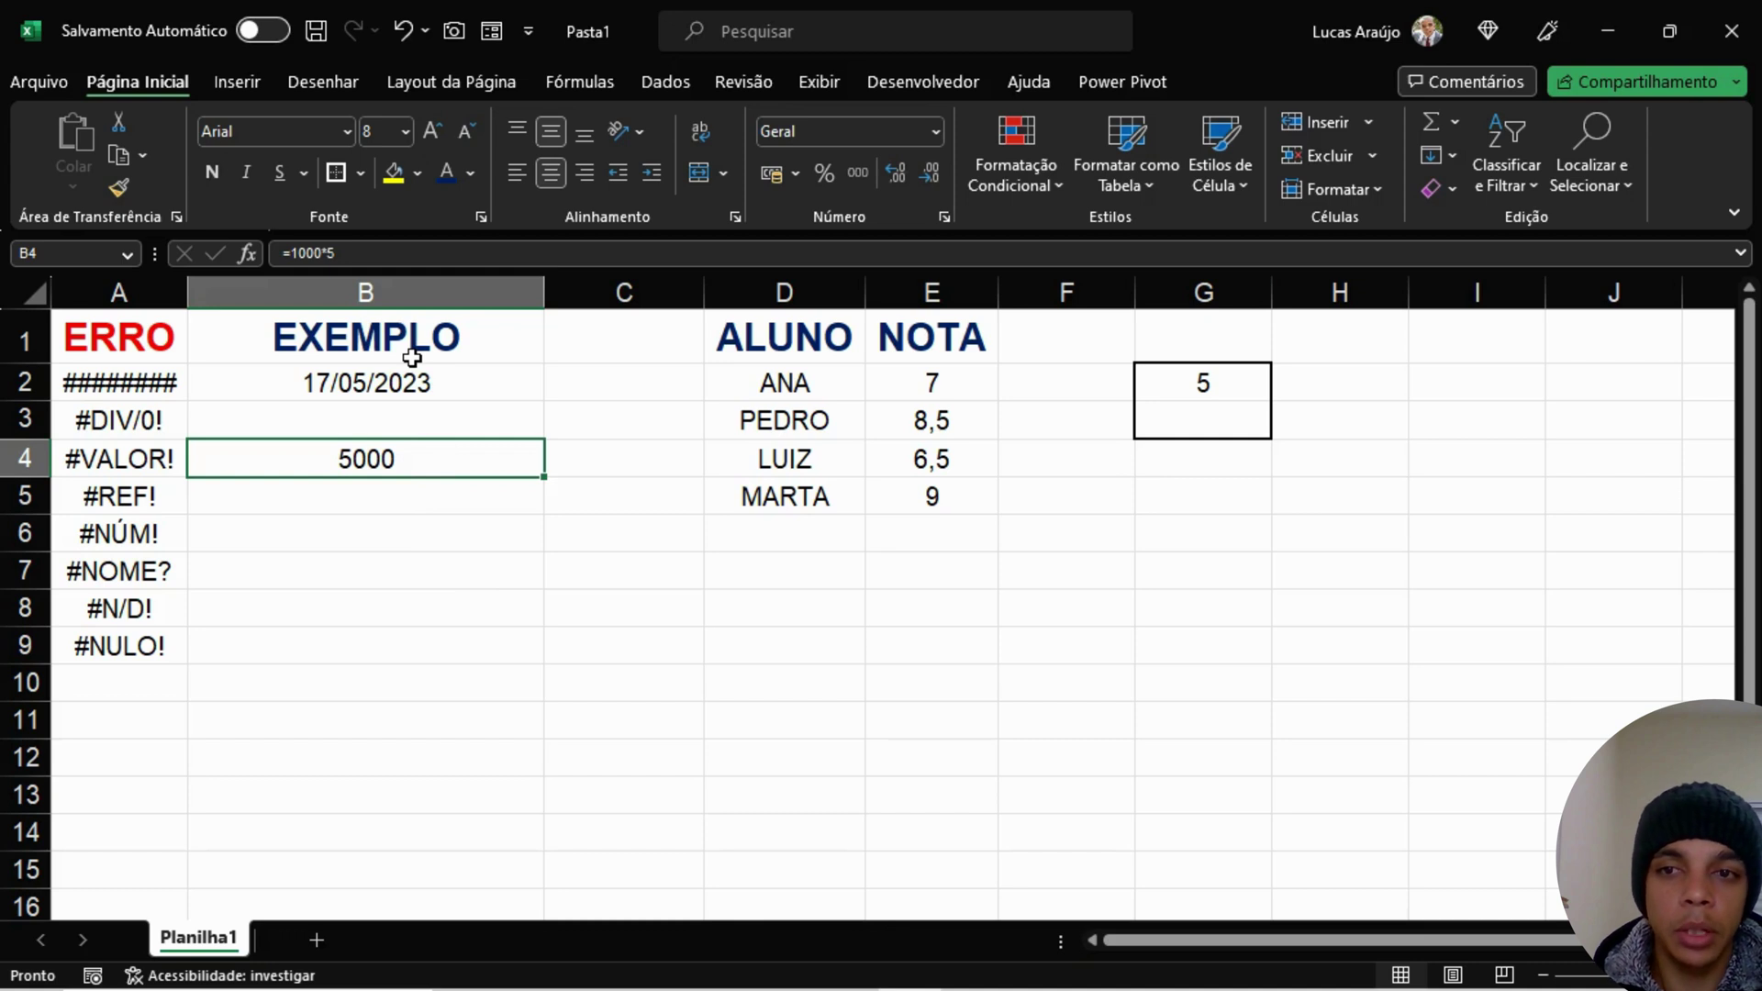
Step: Enter the currency amount R$1.000,00 in C4, including the thousands separator and two decimals
click(633, 461)
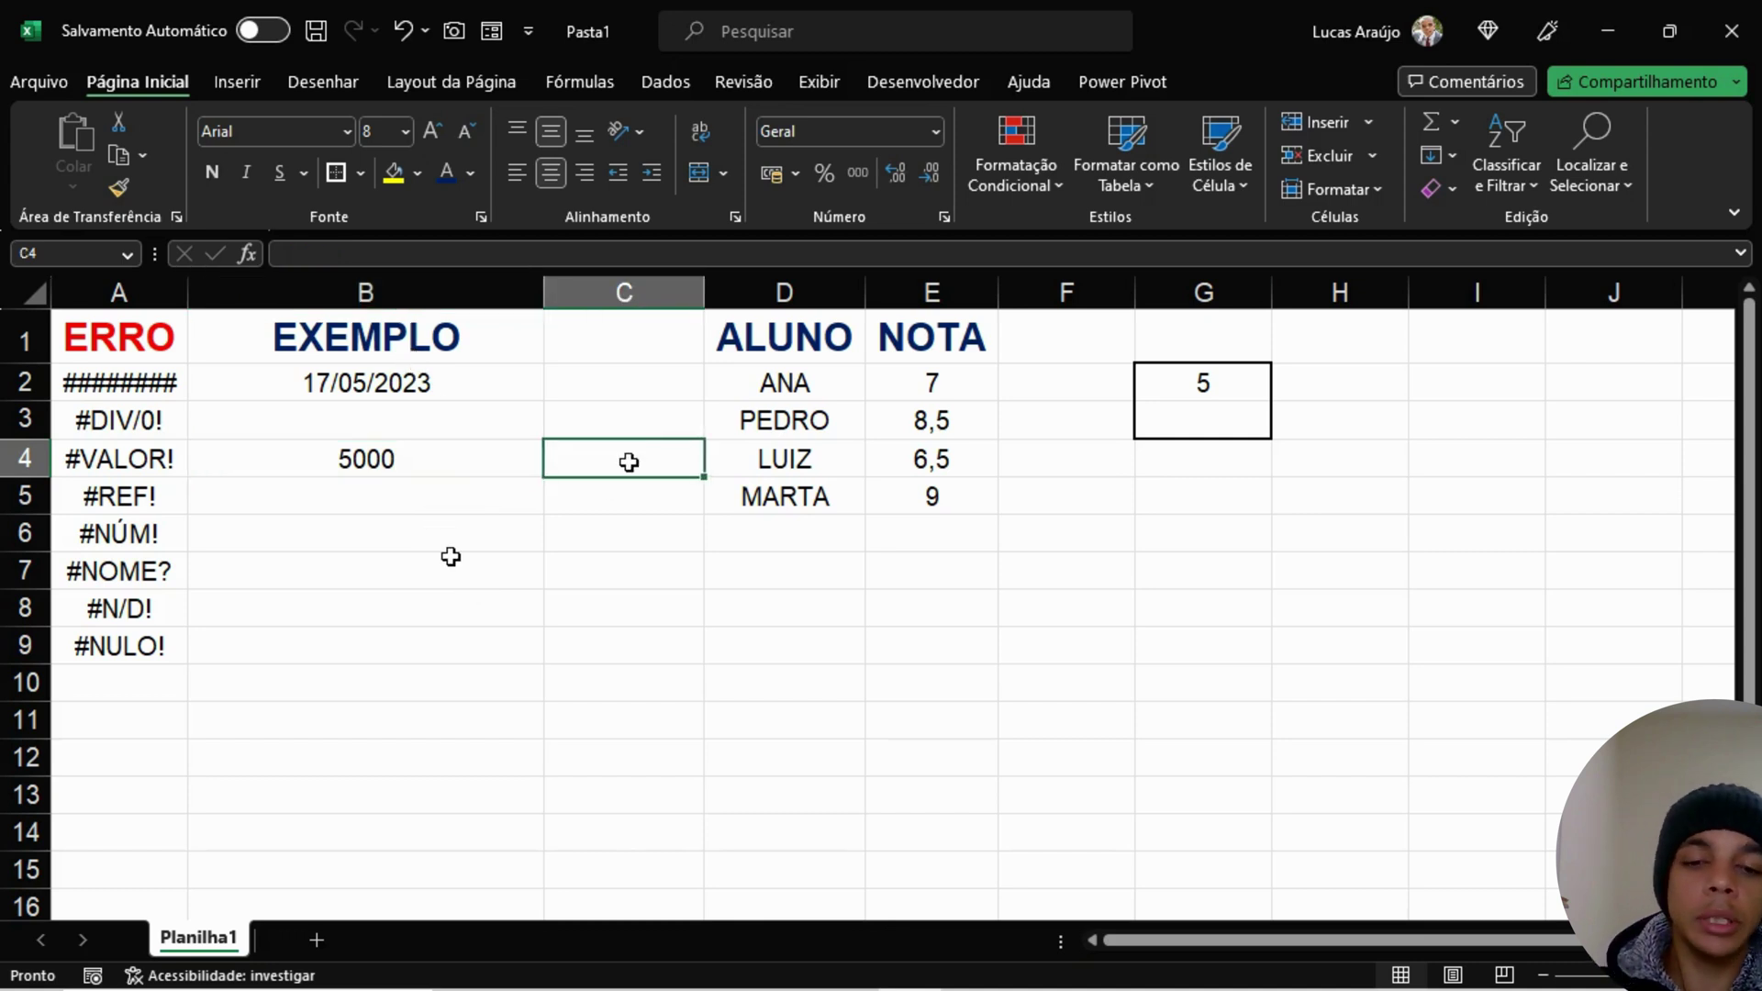
text(r$)
key(BackSpace)
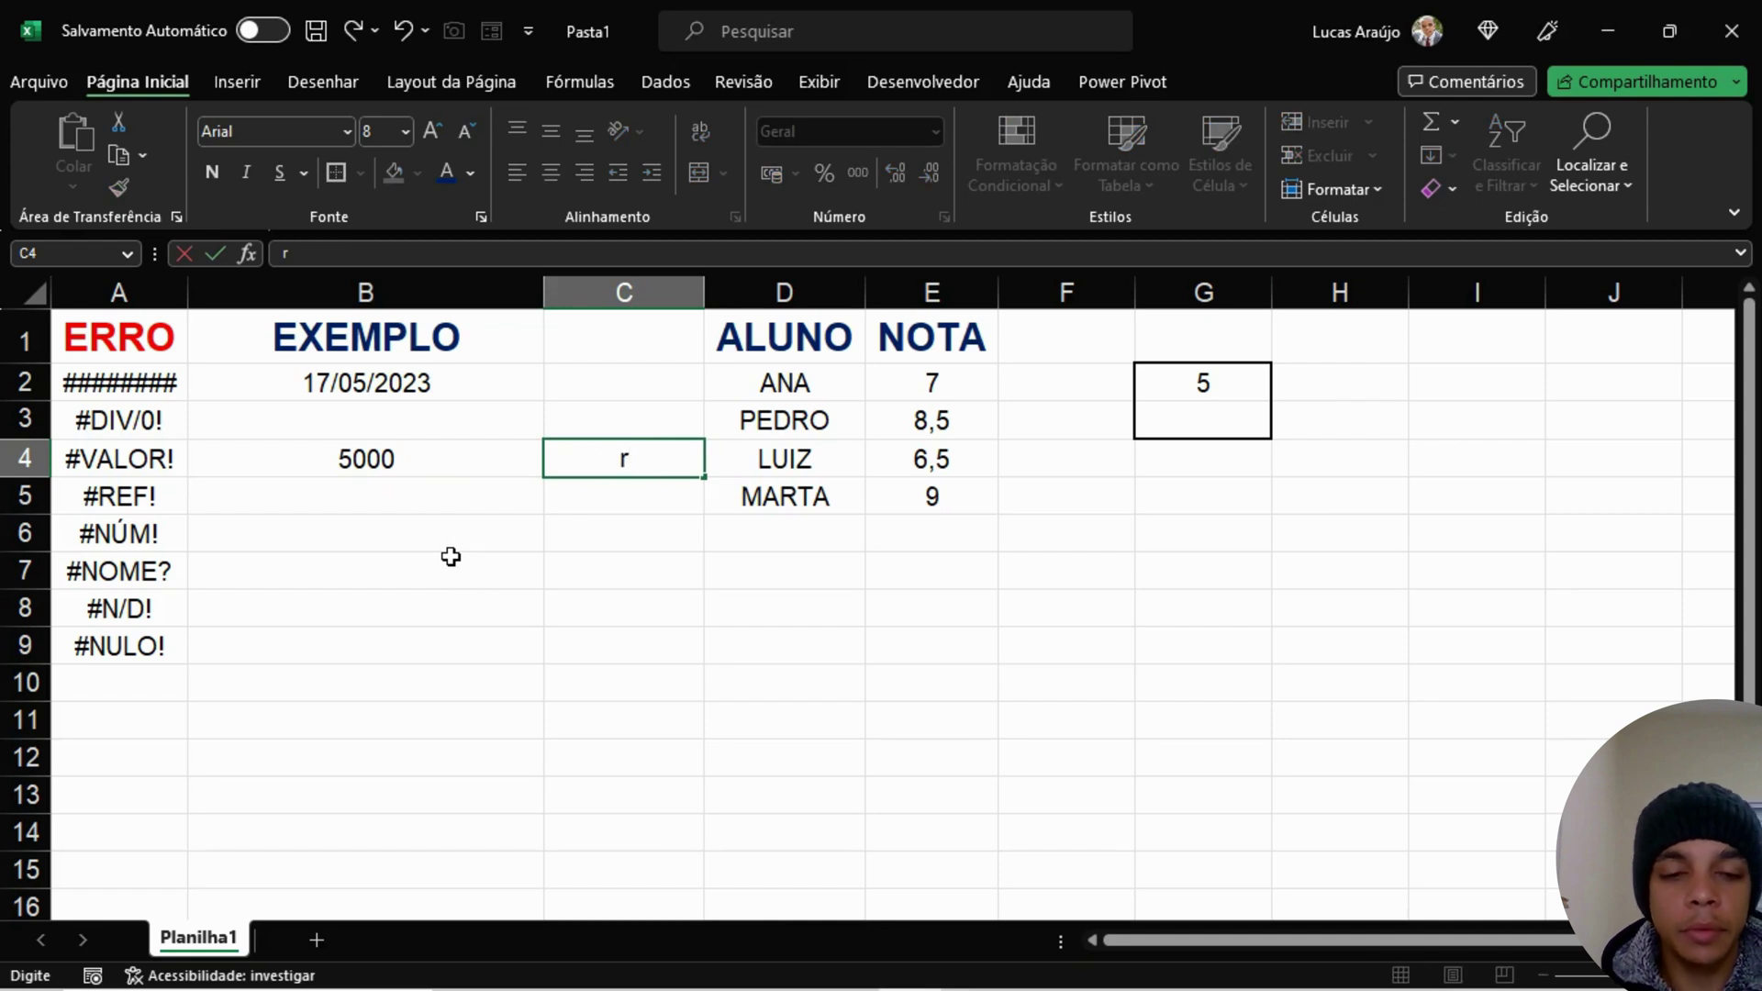
text(R$10)
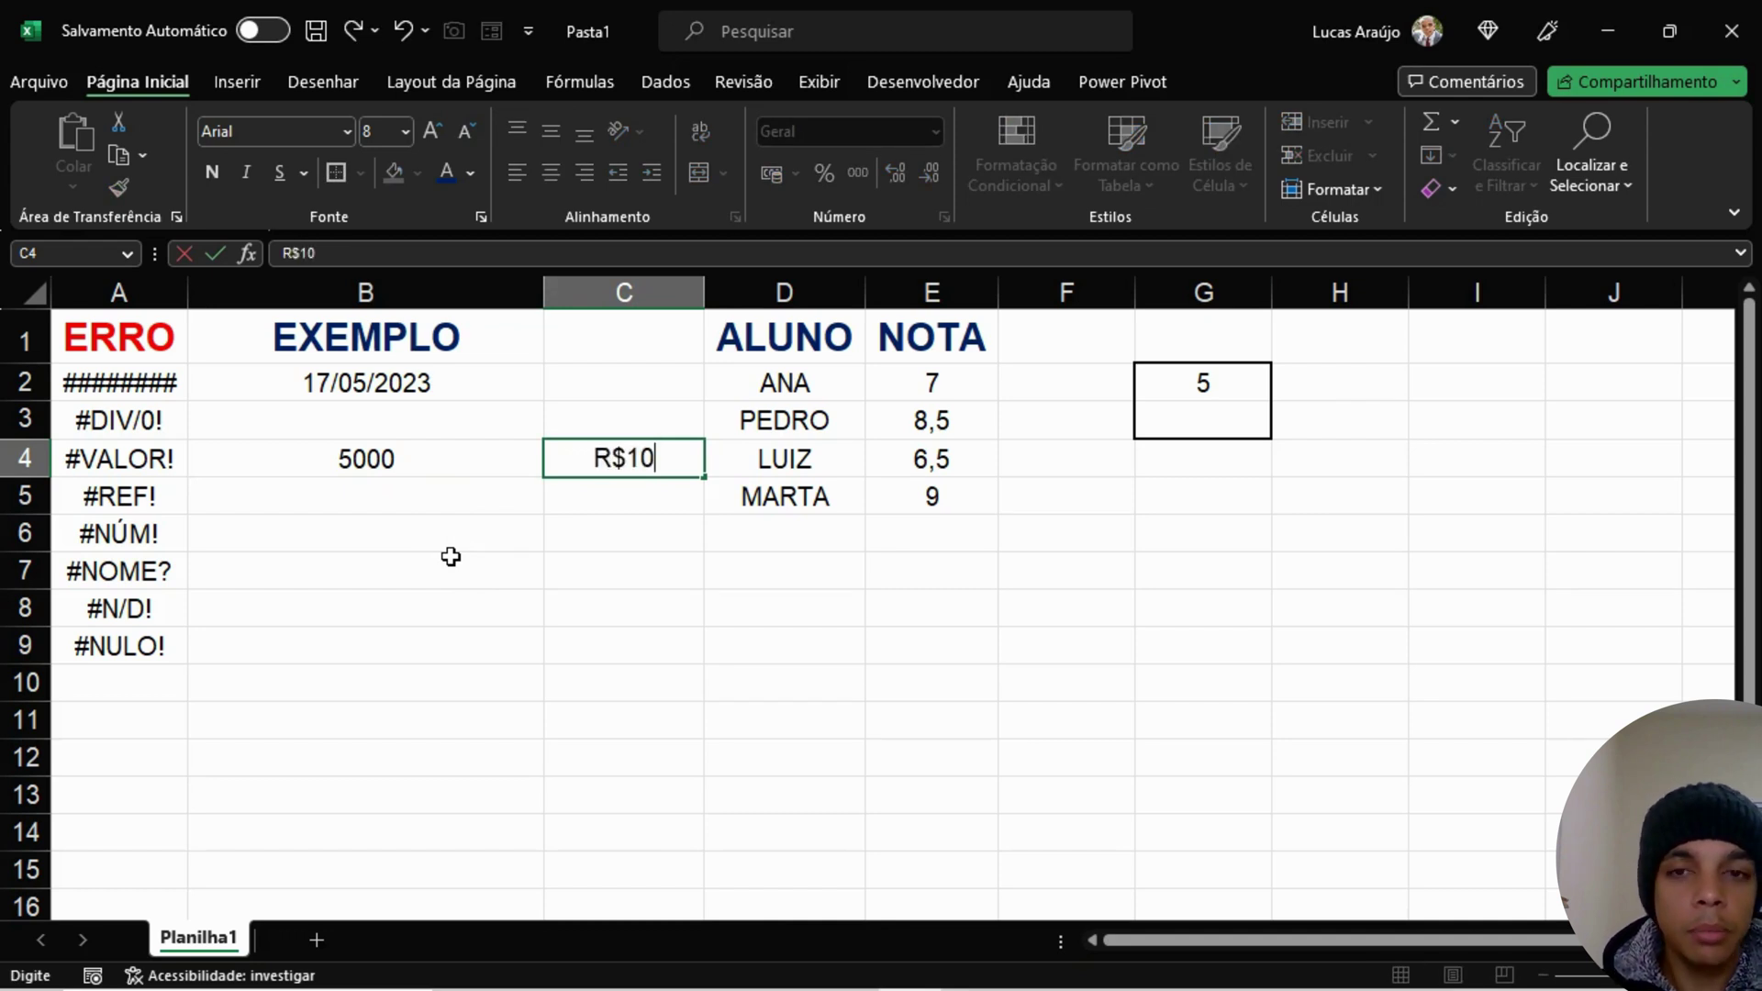
text(00,00)
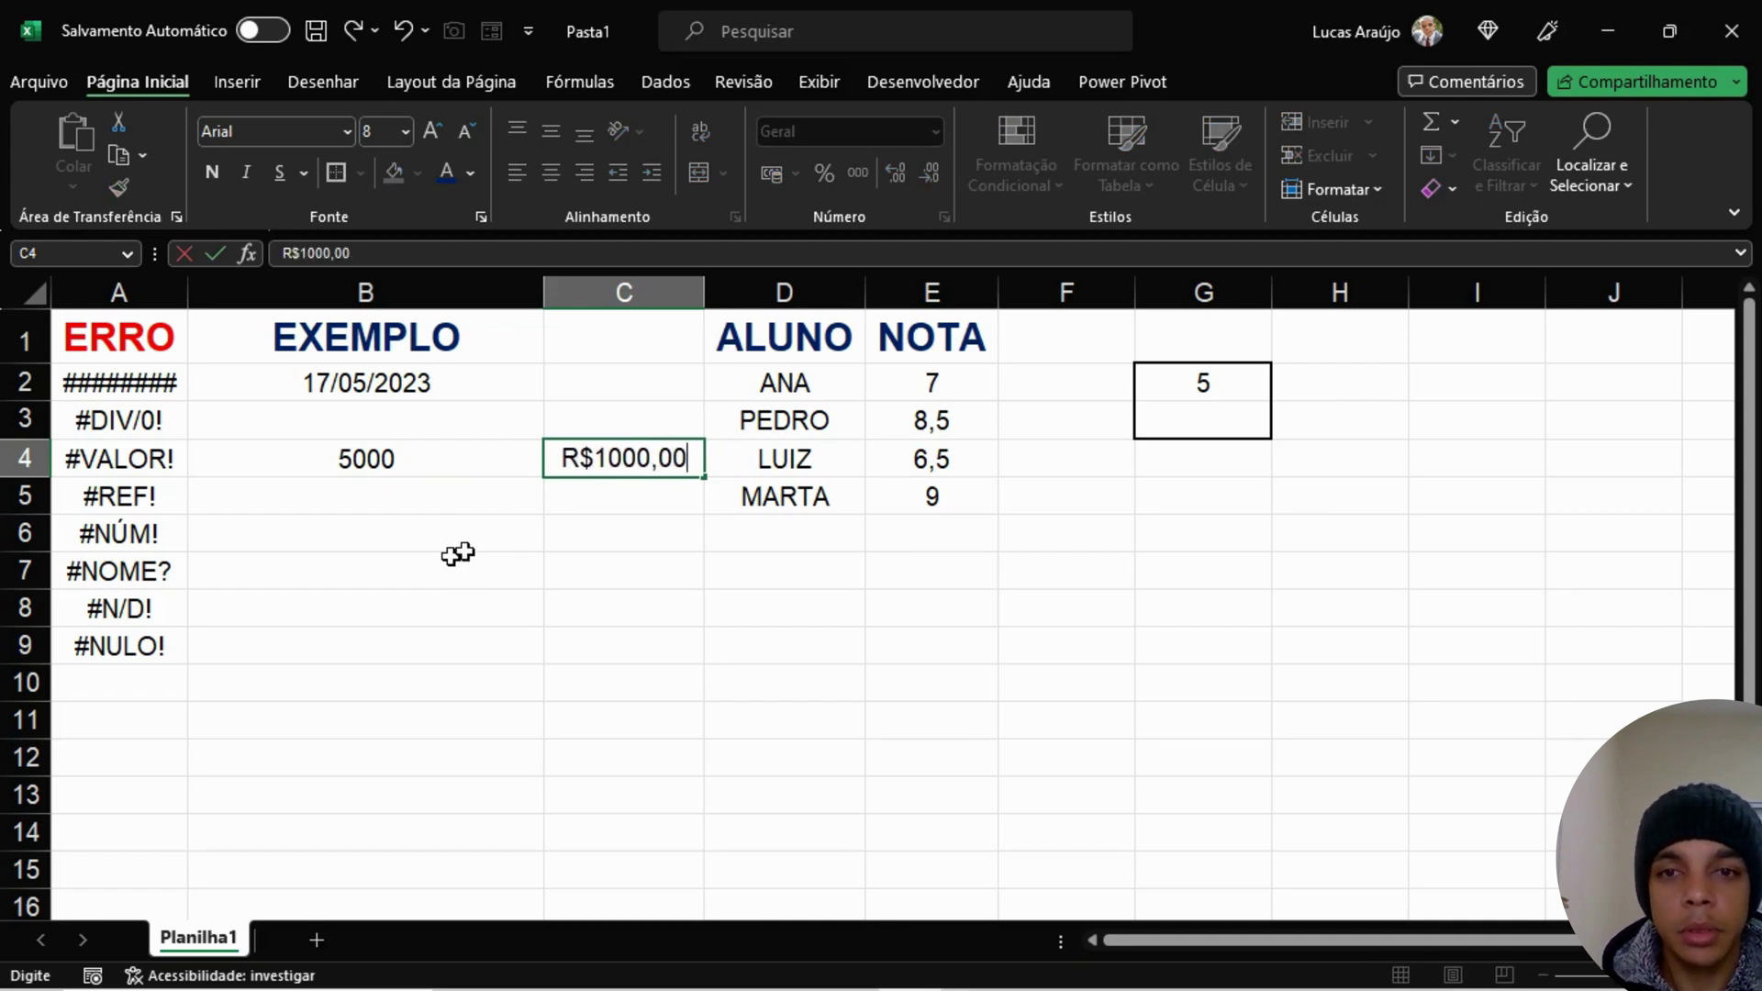
click(605, 465)
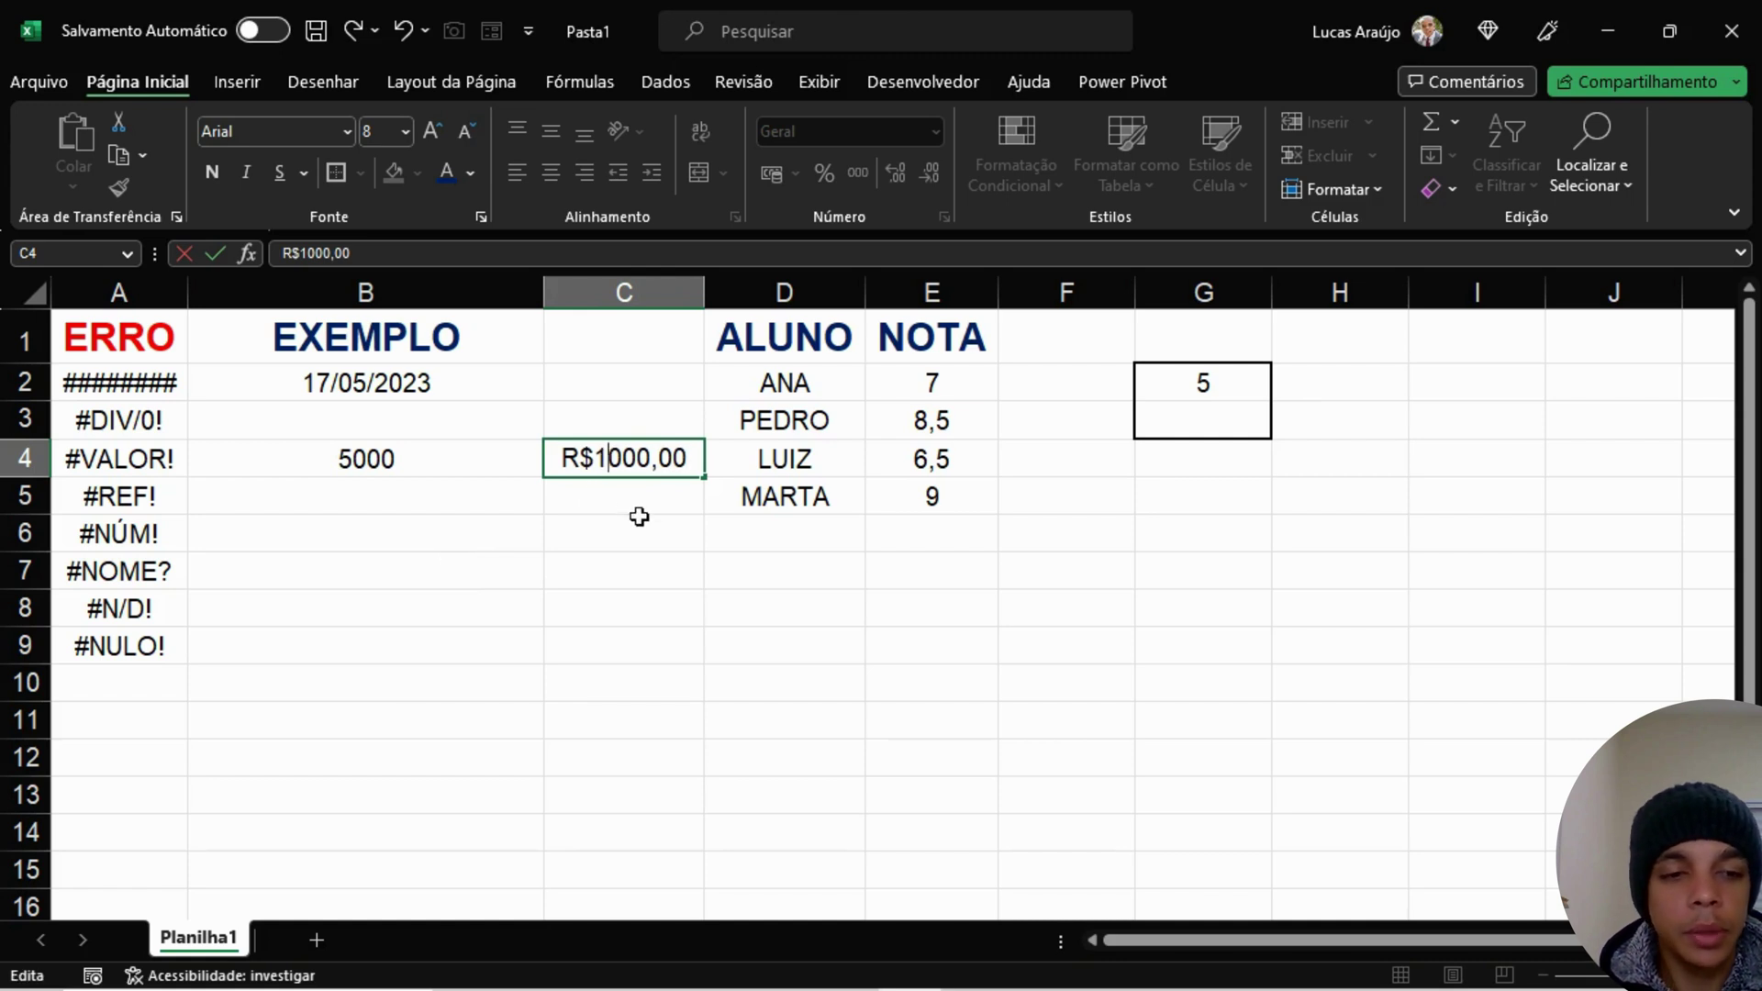
text(.)
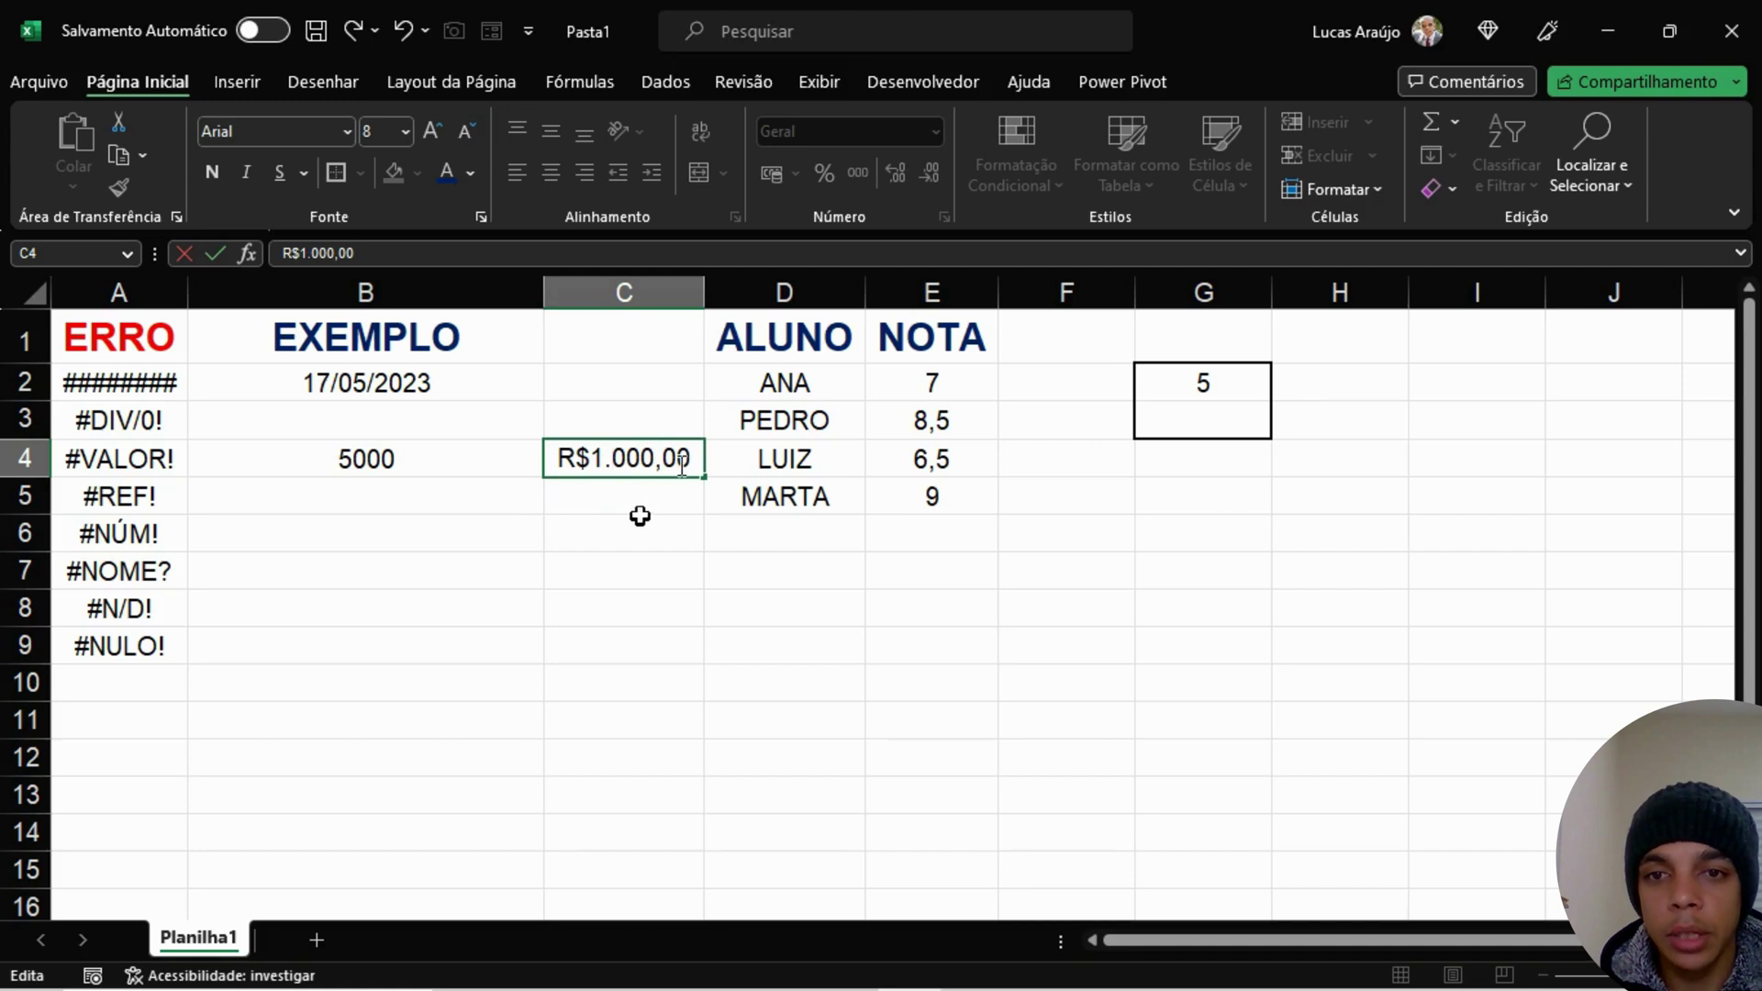
drag(690, 459, 563, 457)
key(Return)
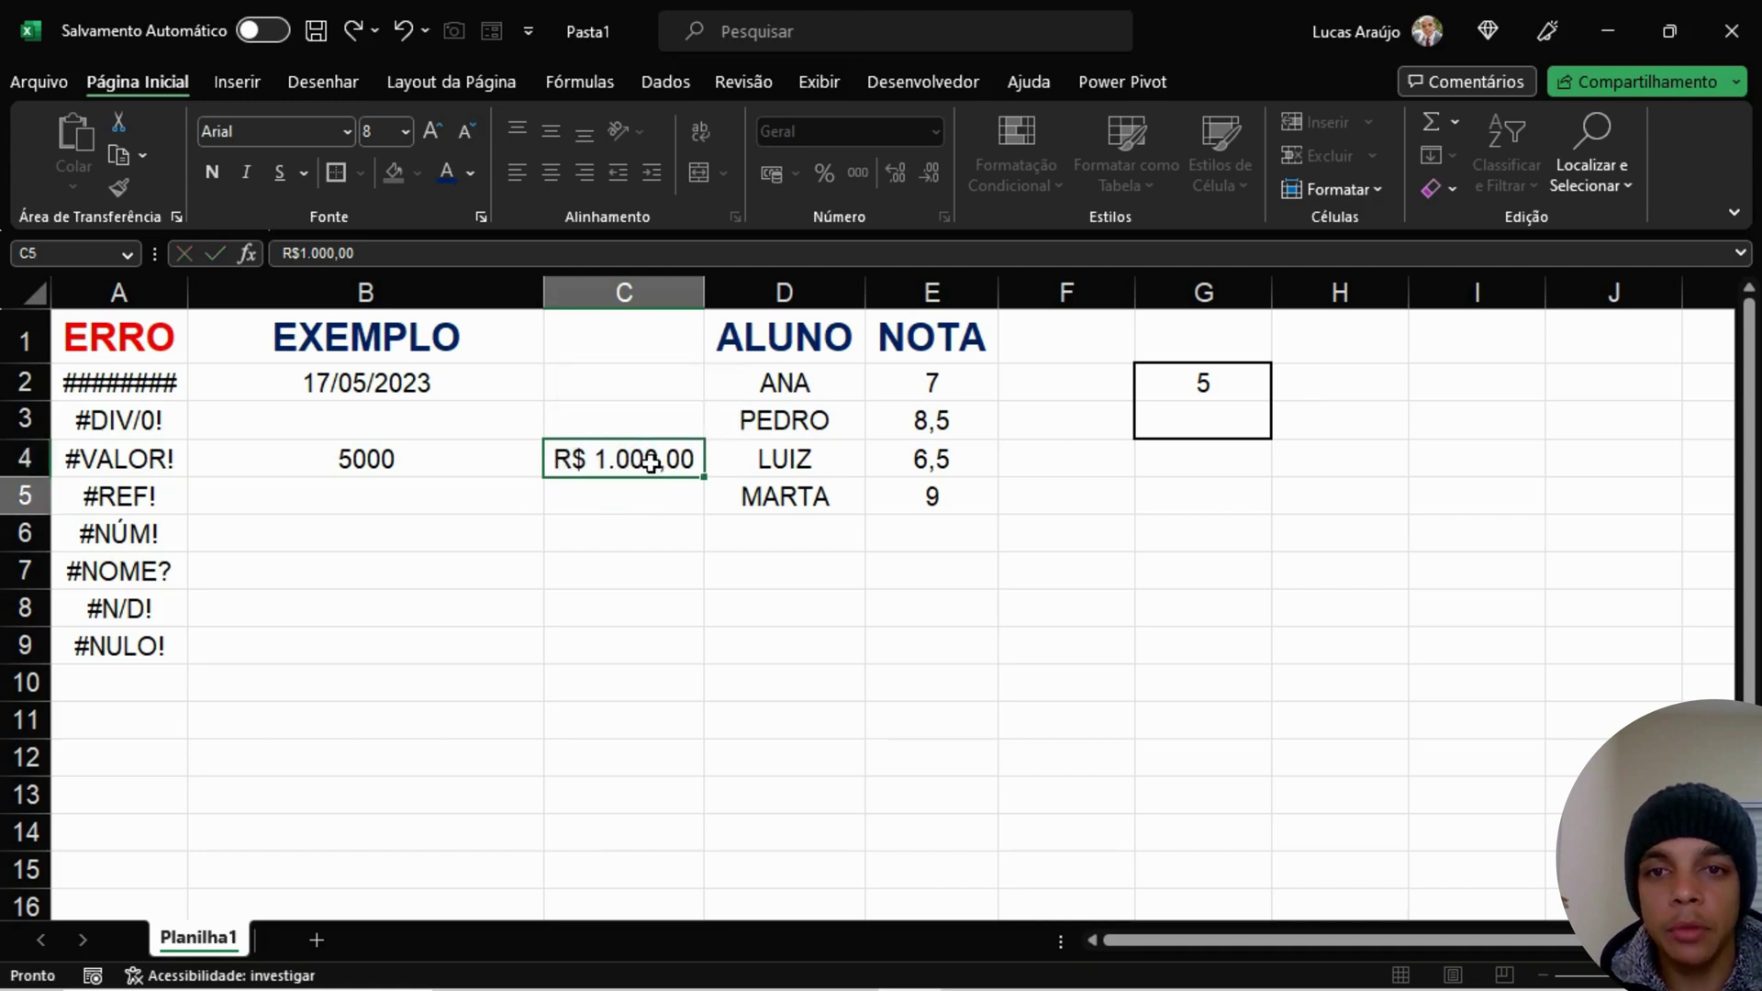
Step: Check the number format and underlying value of C4, comparing it with the neighbouring B4
click(653, 461)
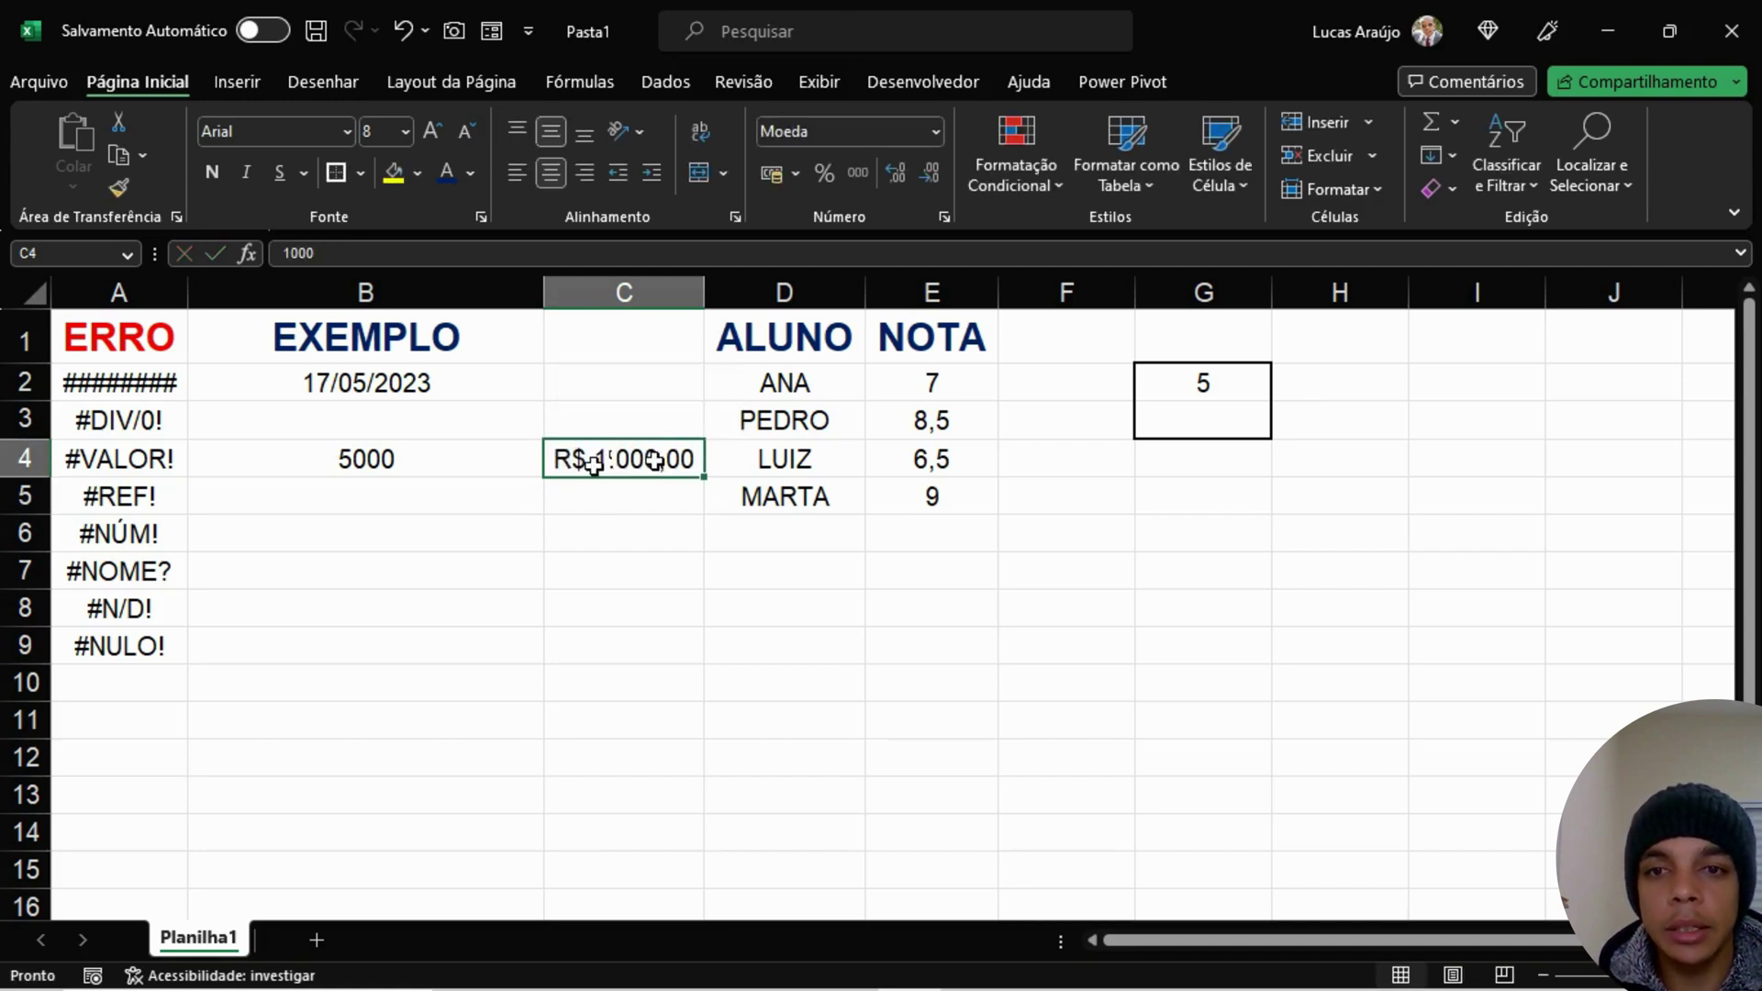
click(826, 133)
click(602, 514)
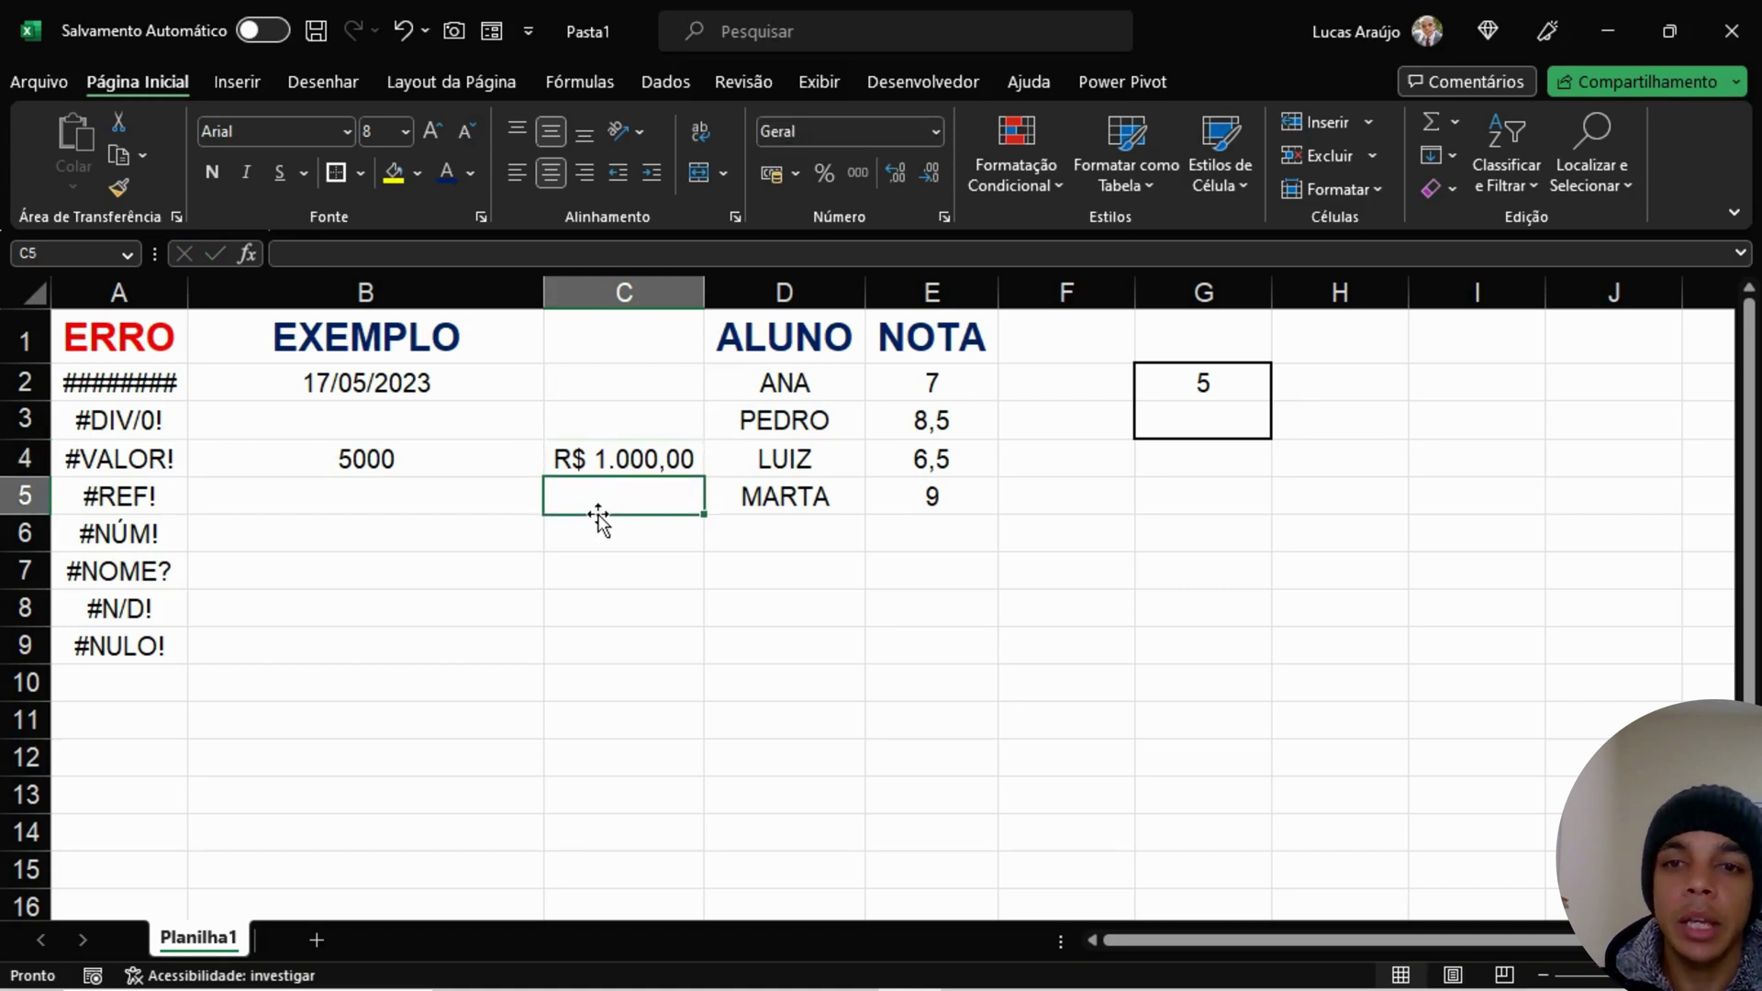
click(634, 465)
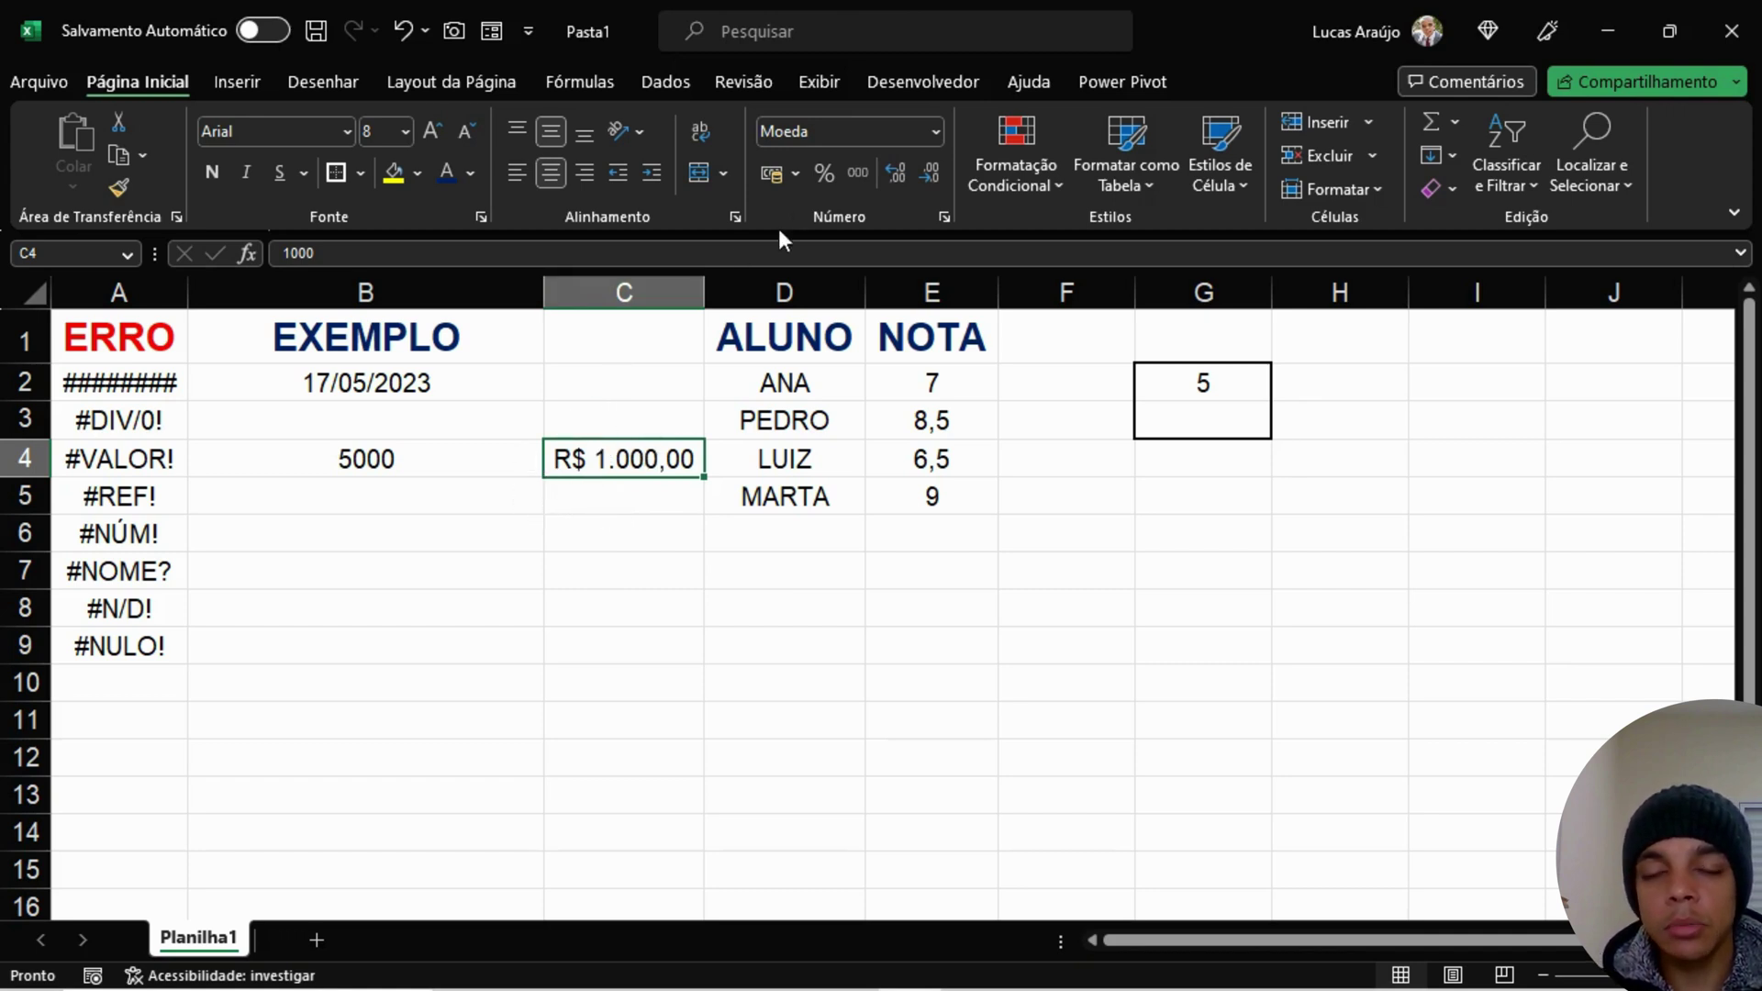
drag(830, 129, 762, 128)
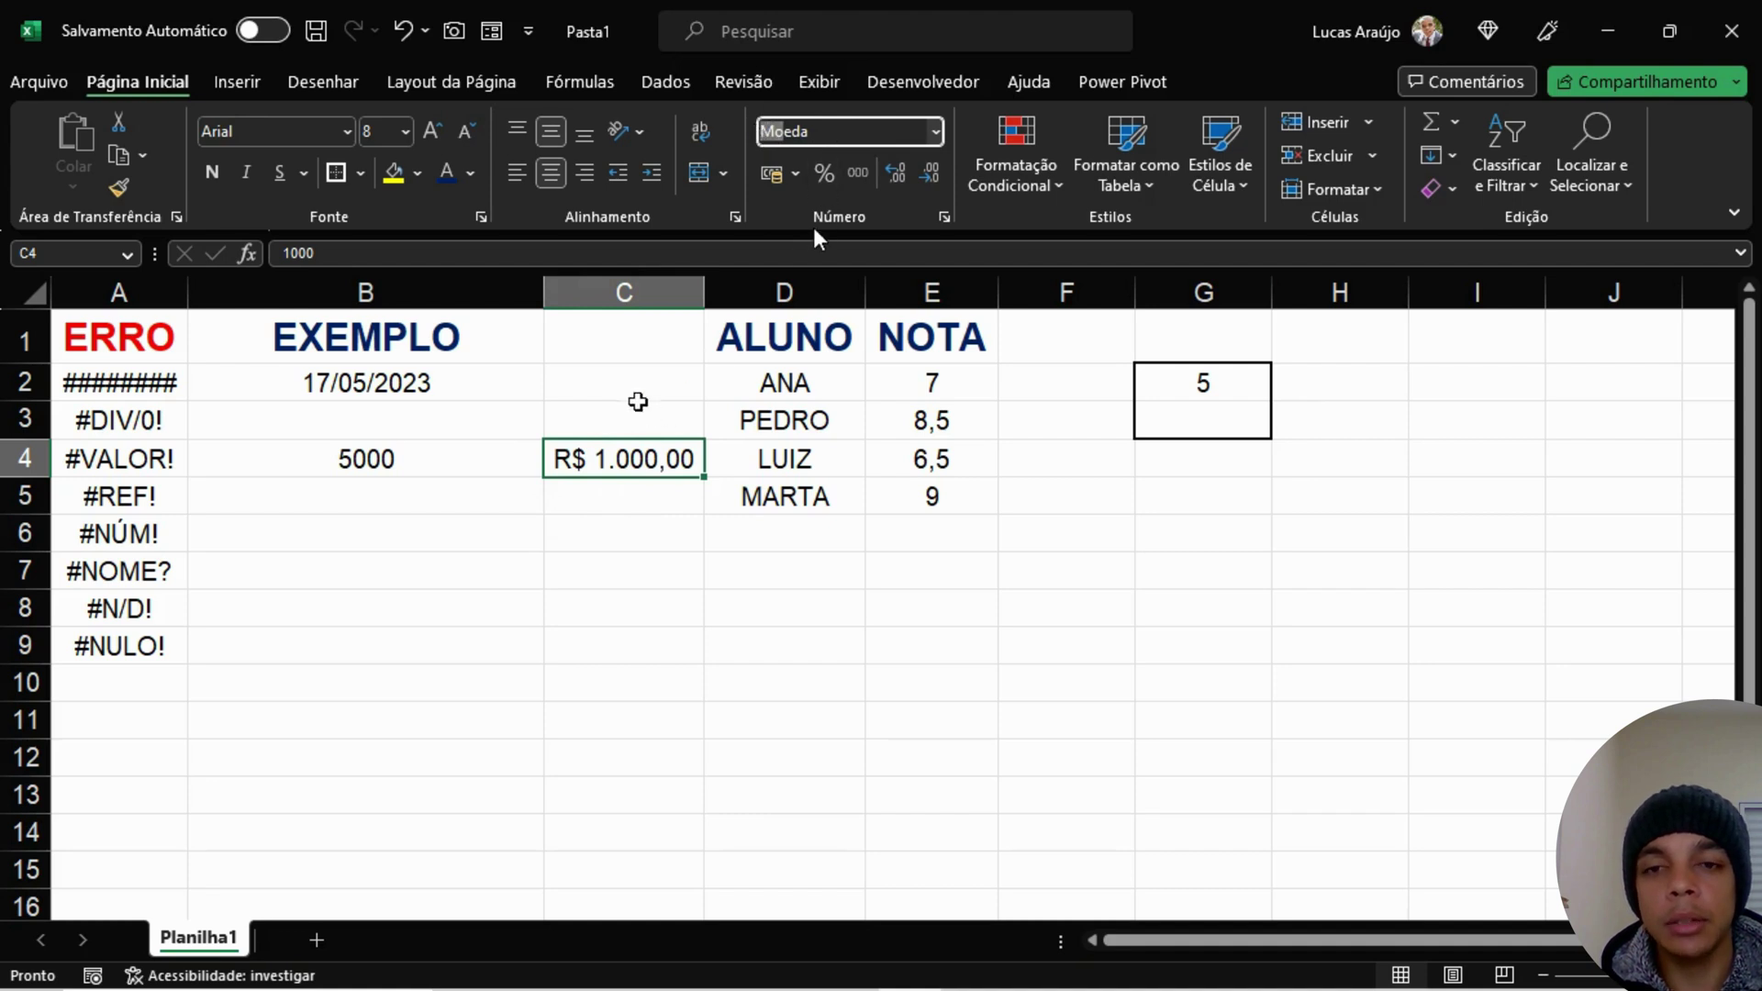
click(637, 404)
click(630, 463)
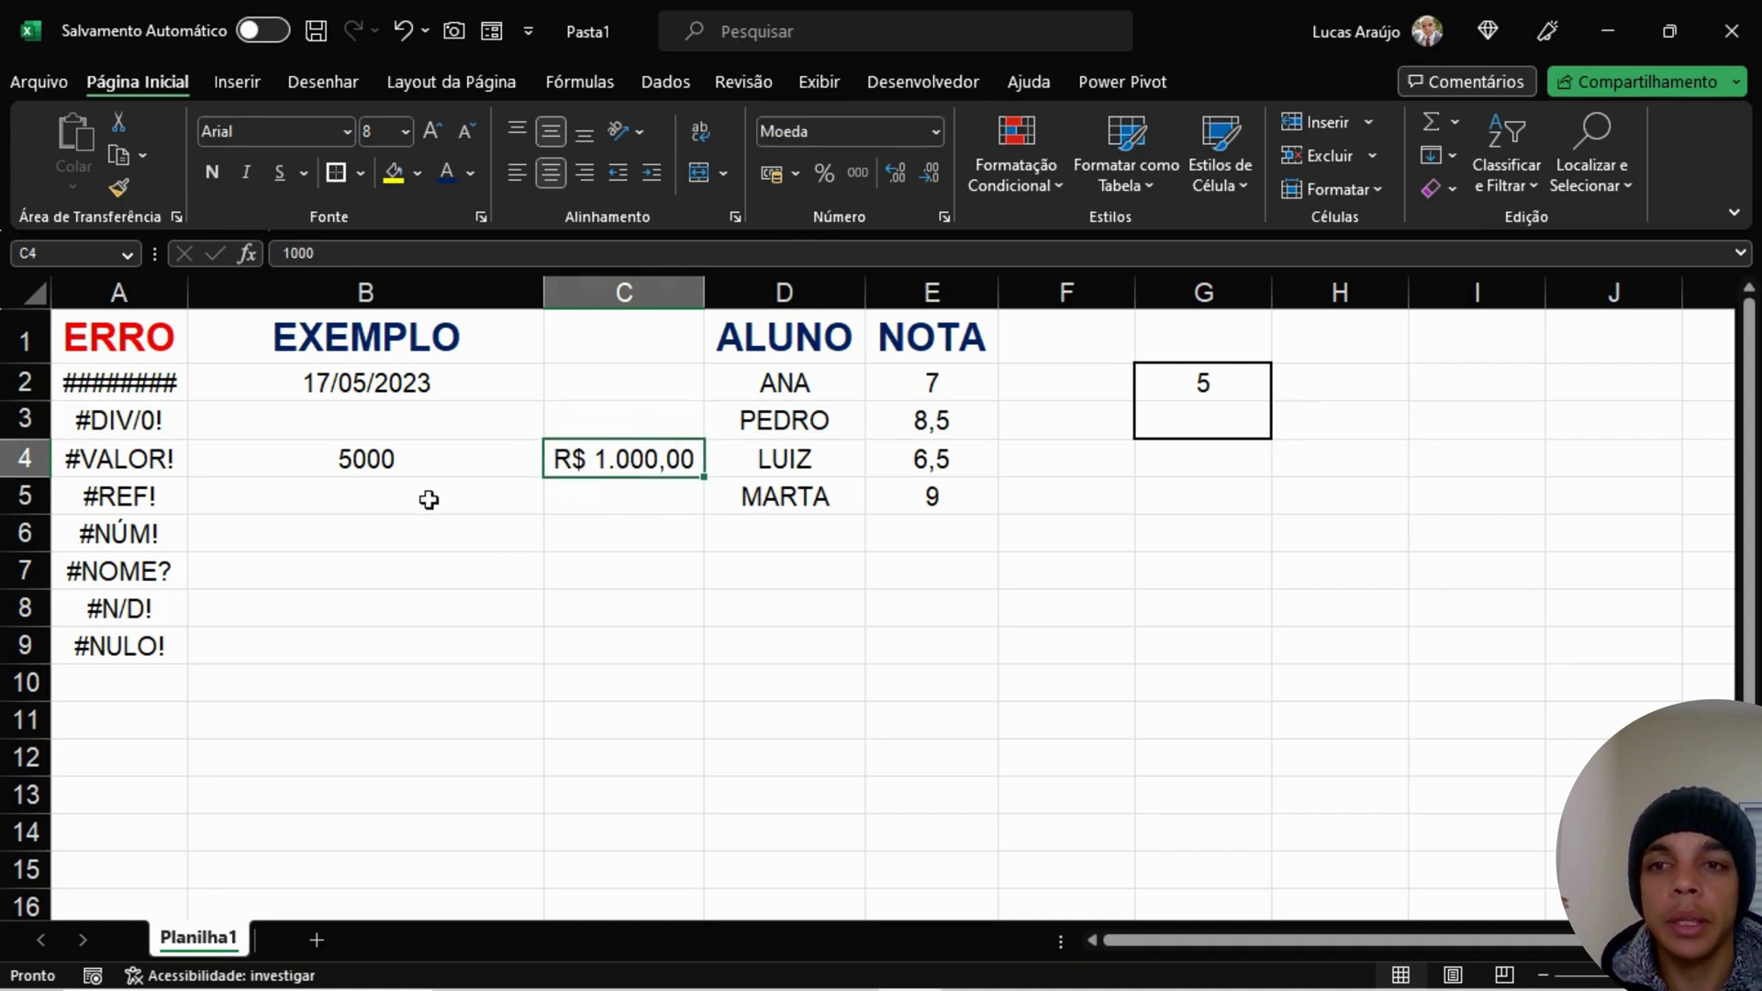
click(480, 454)
click(624, 454)
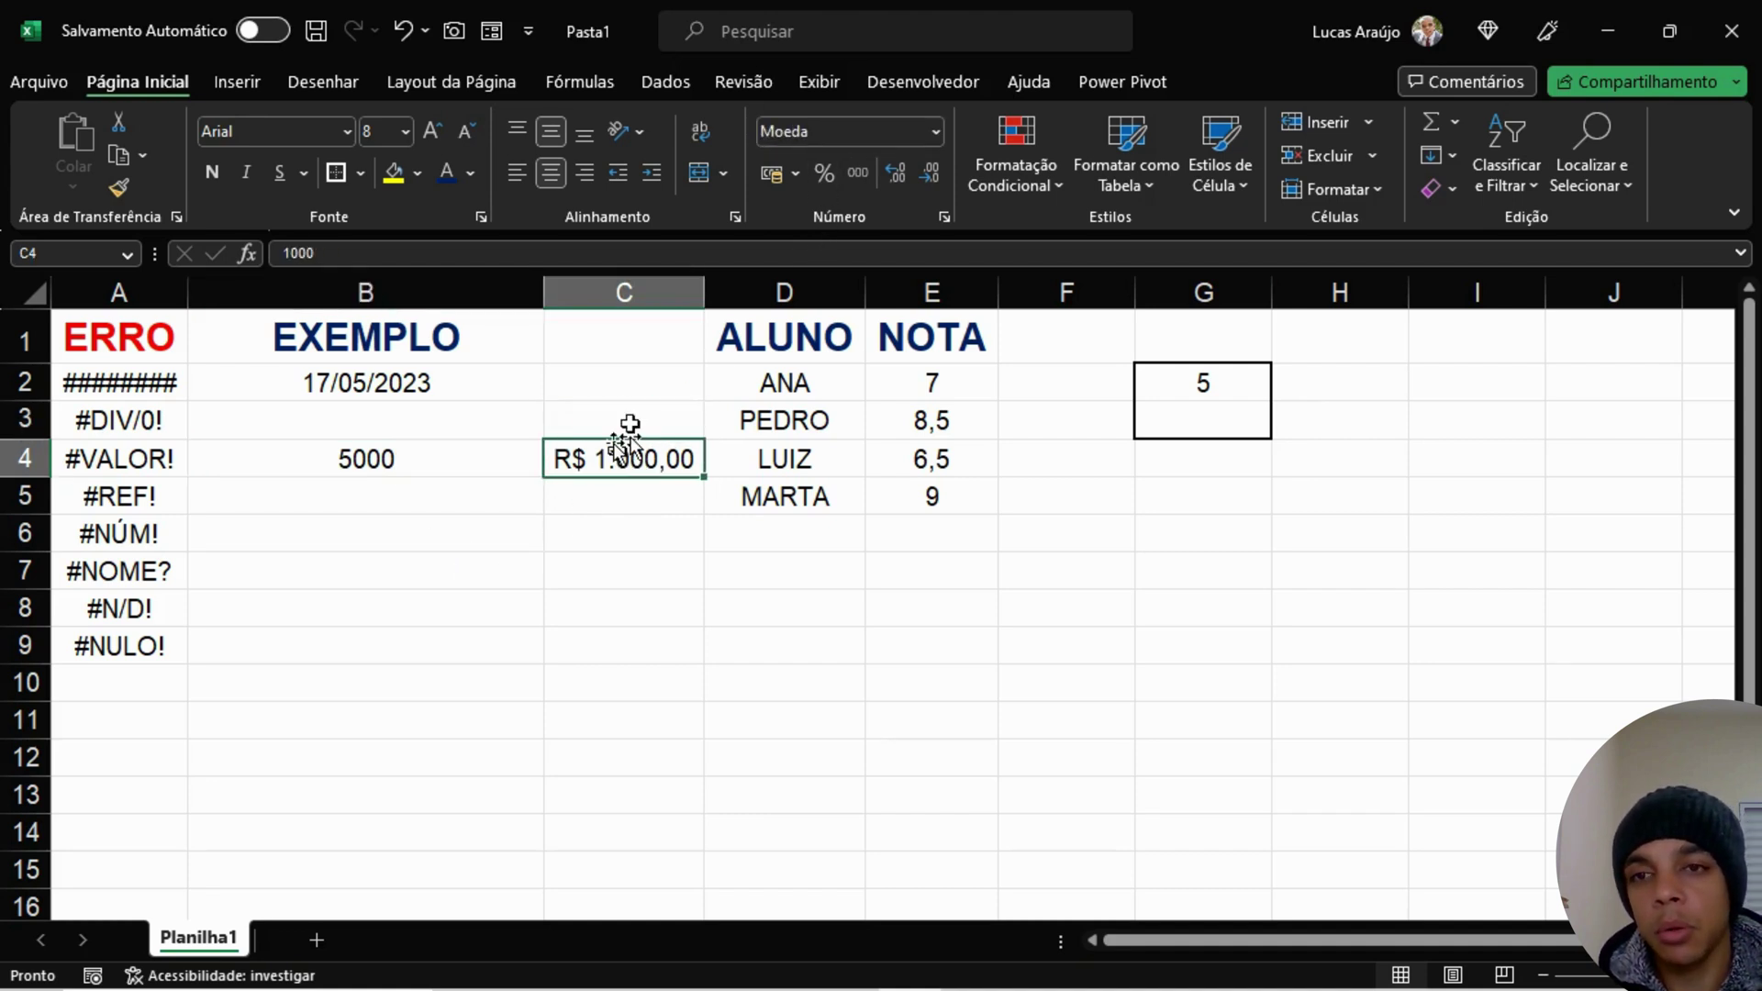
Step: Rewrite the C4 amount as text by entering 'R$ 1.000,00 with a leading apostrophe
double_click(337, 254)
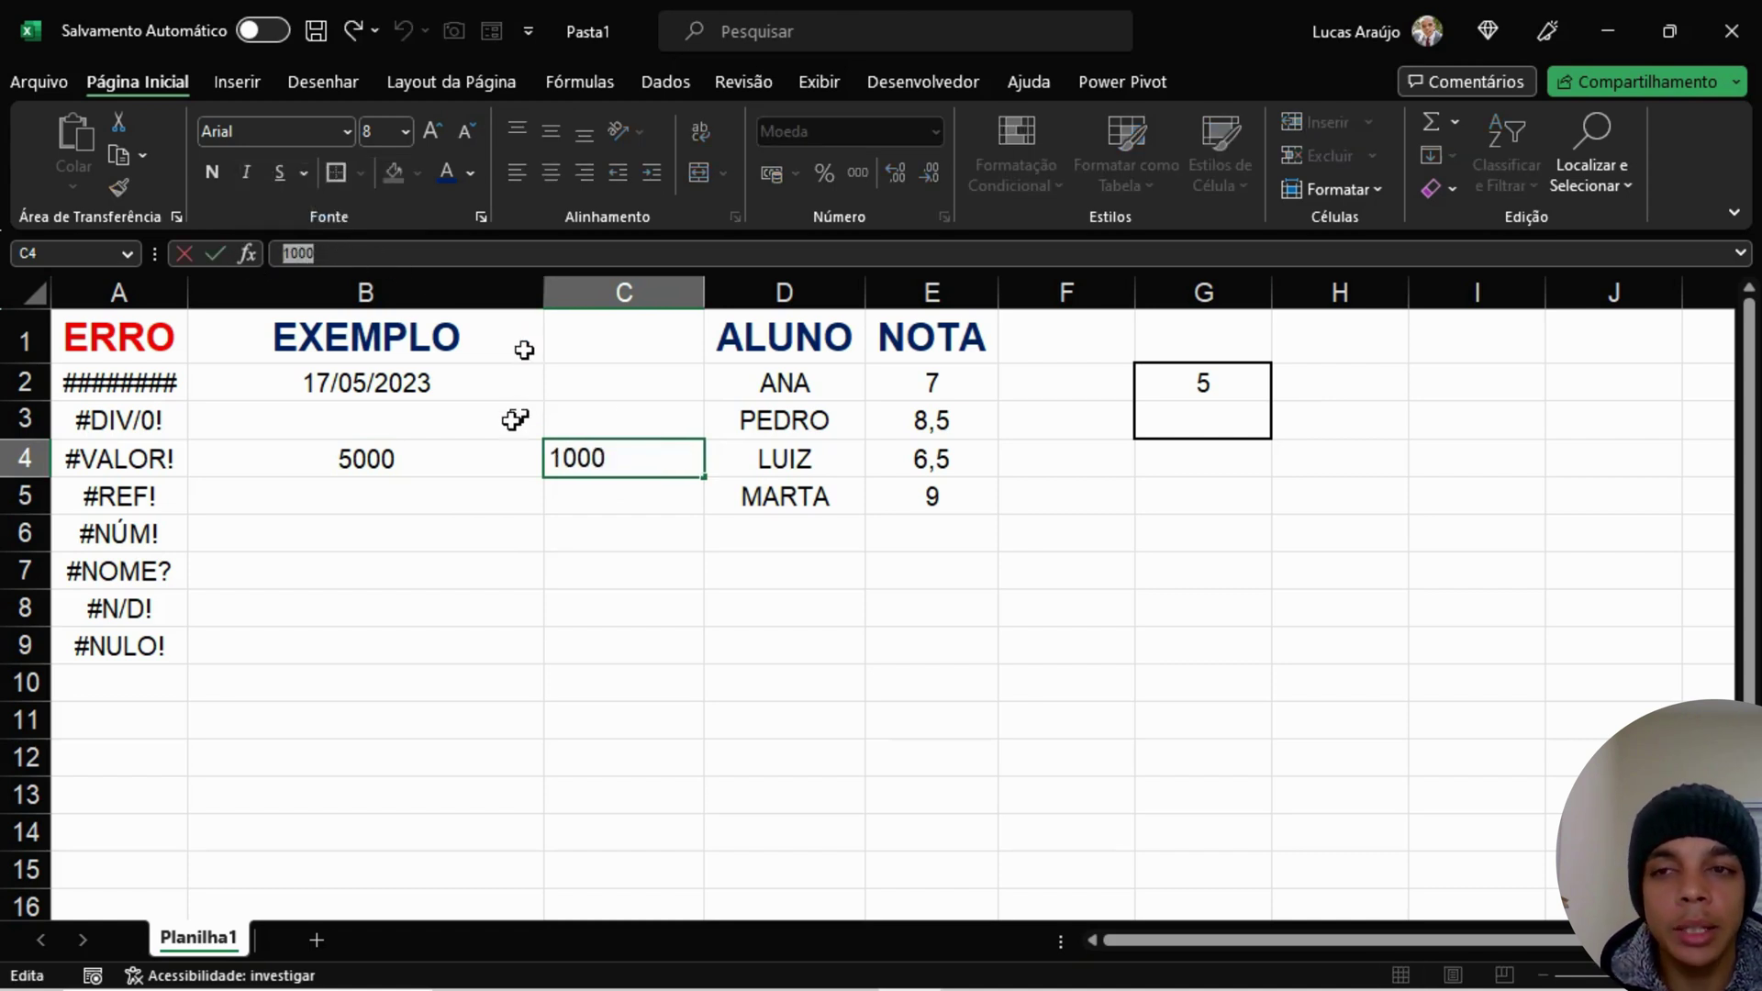
click(561, 459)
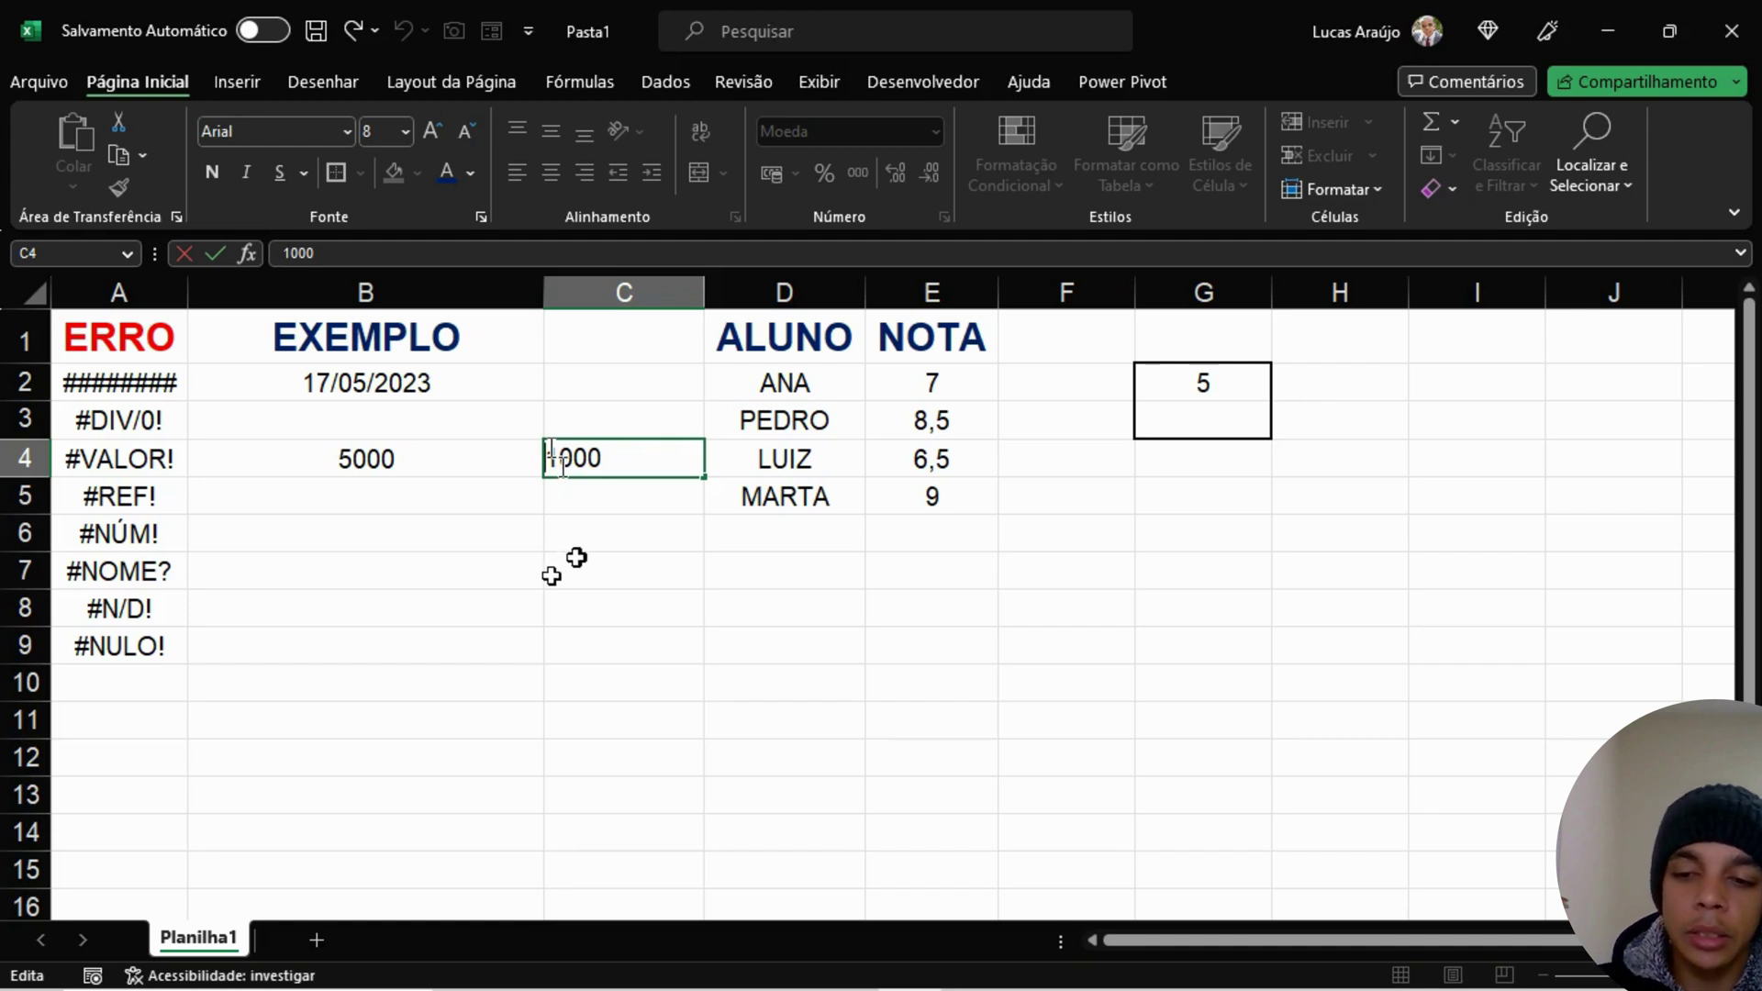
text(R$)
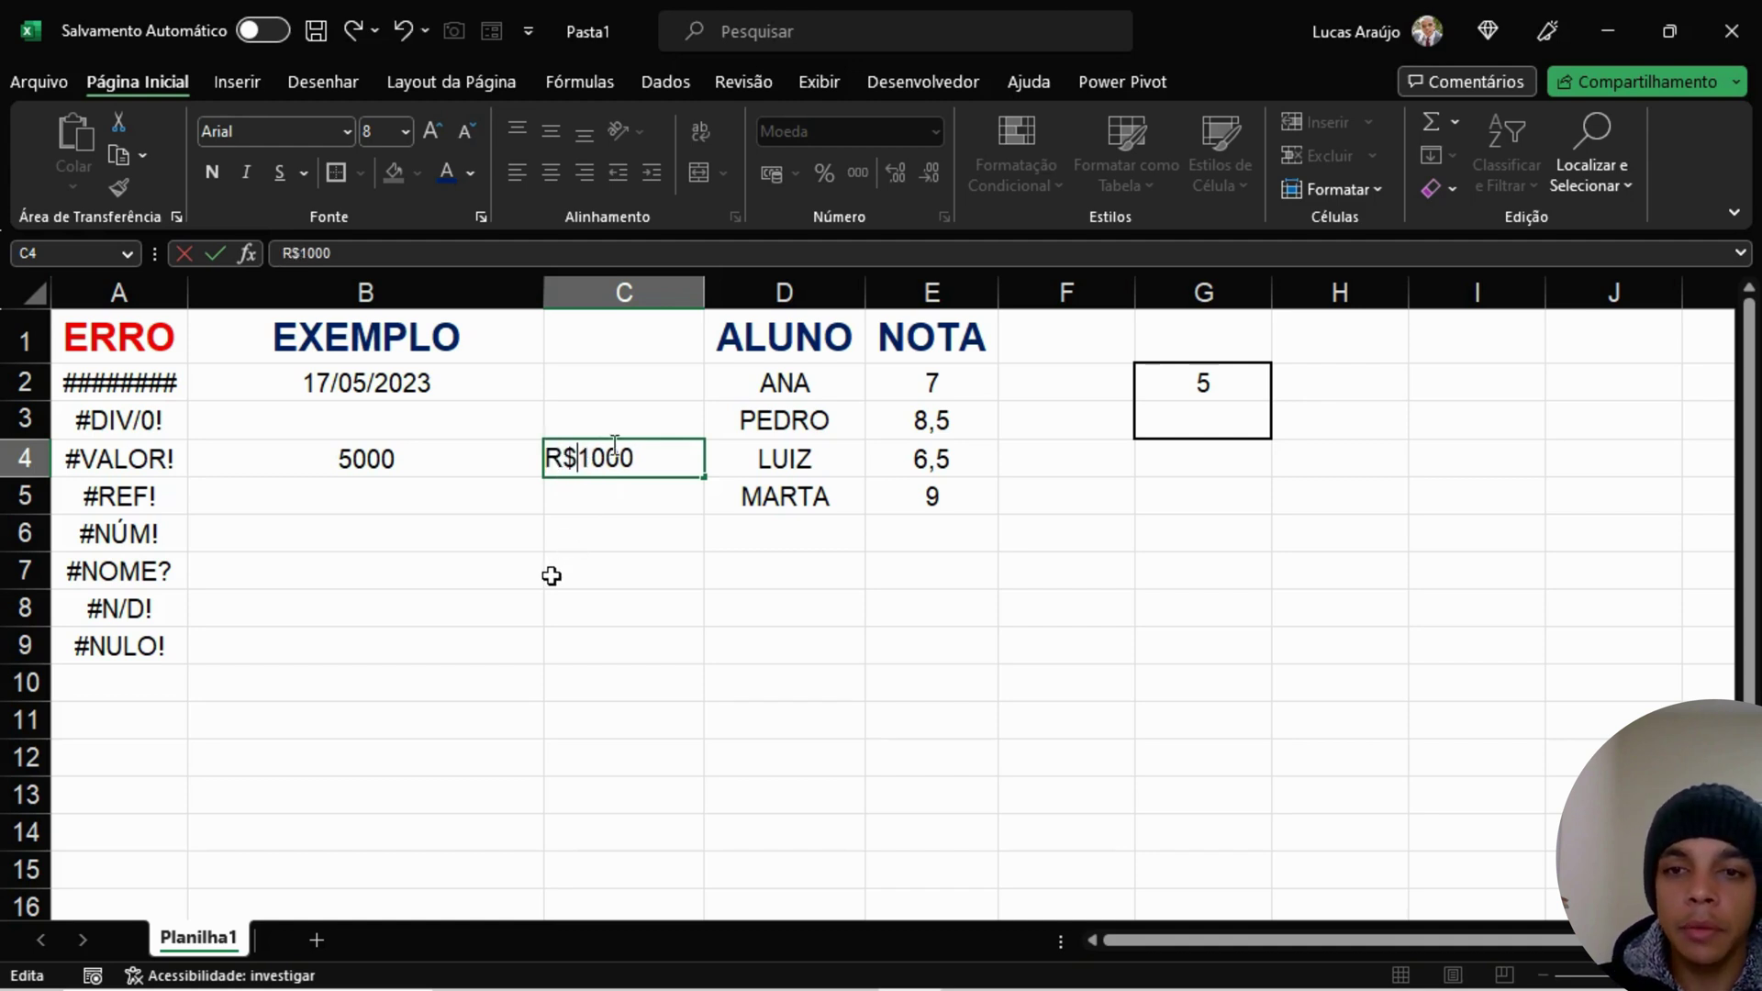
key(Right)
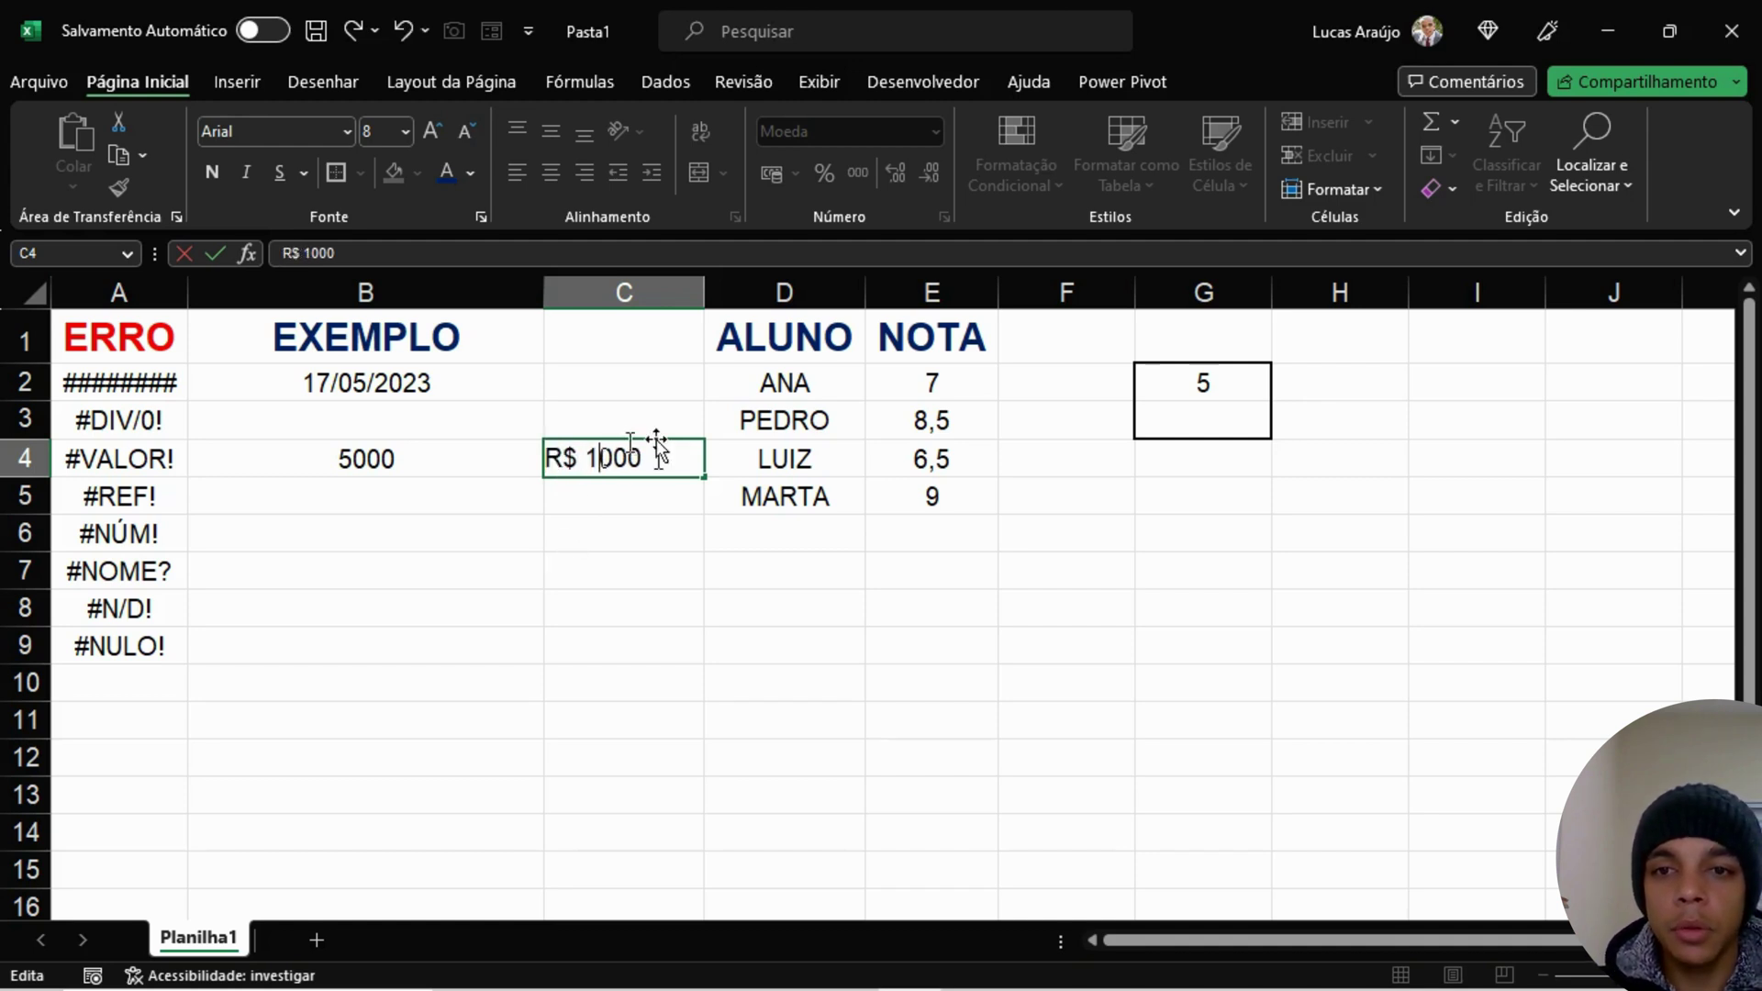
text(.)
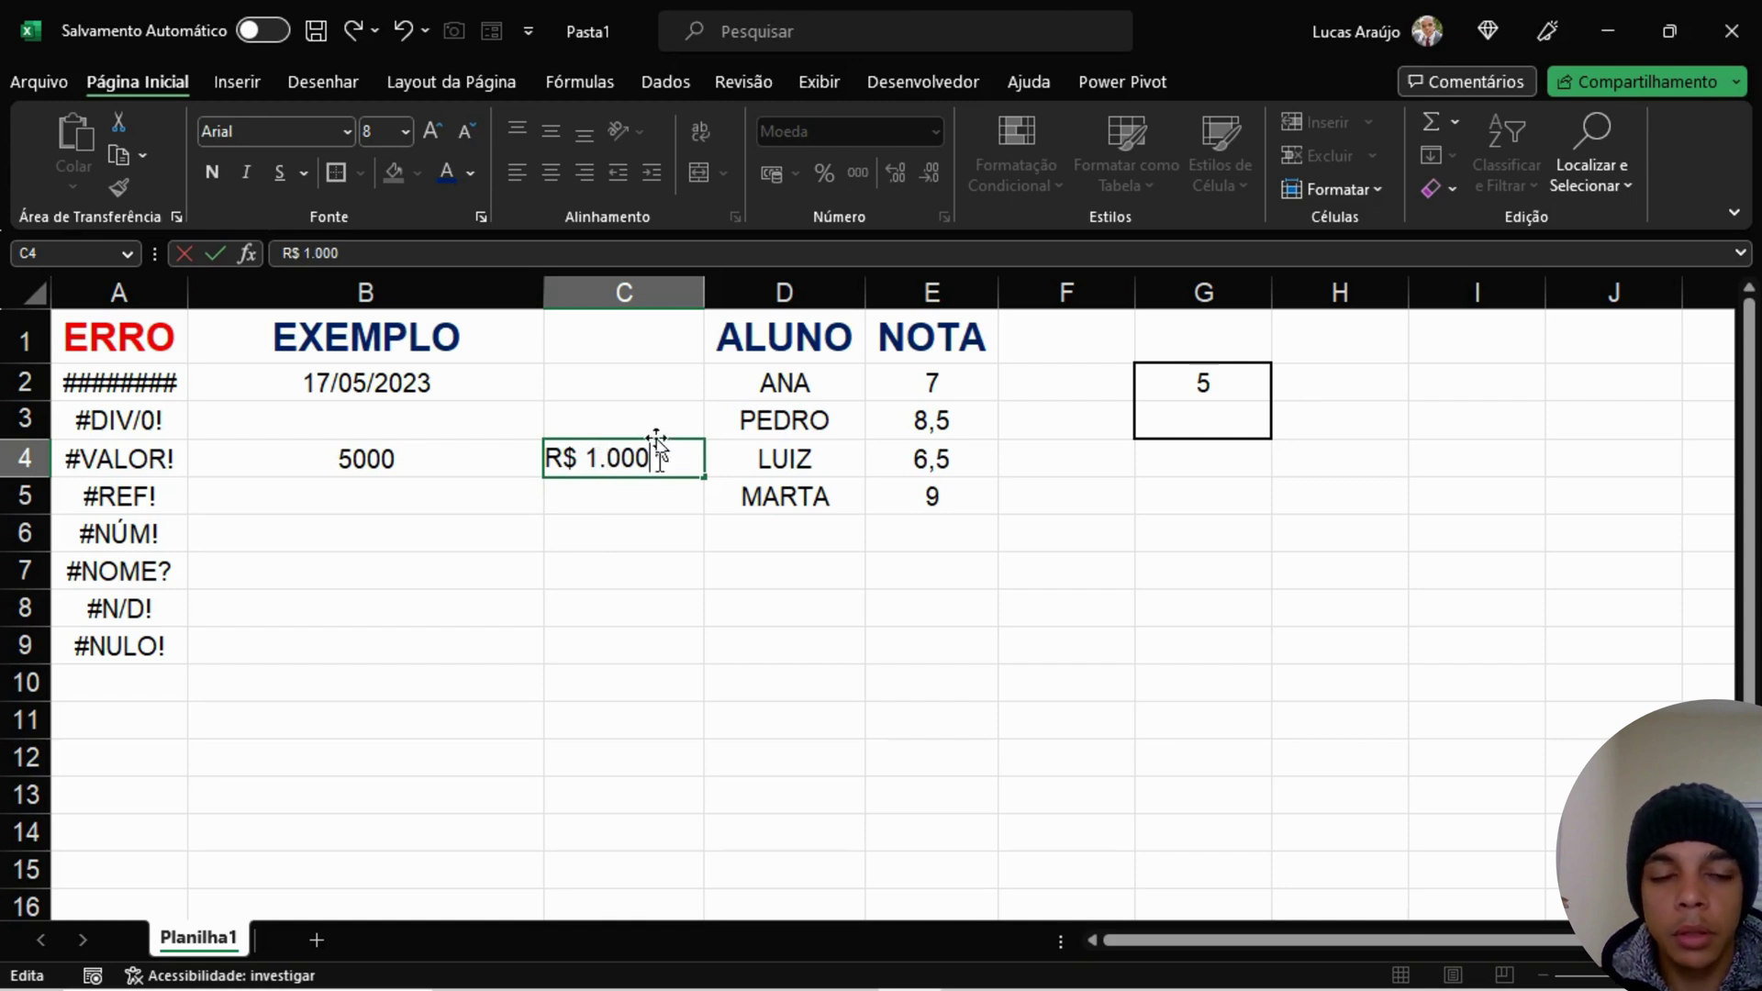
text(,00)
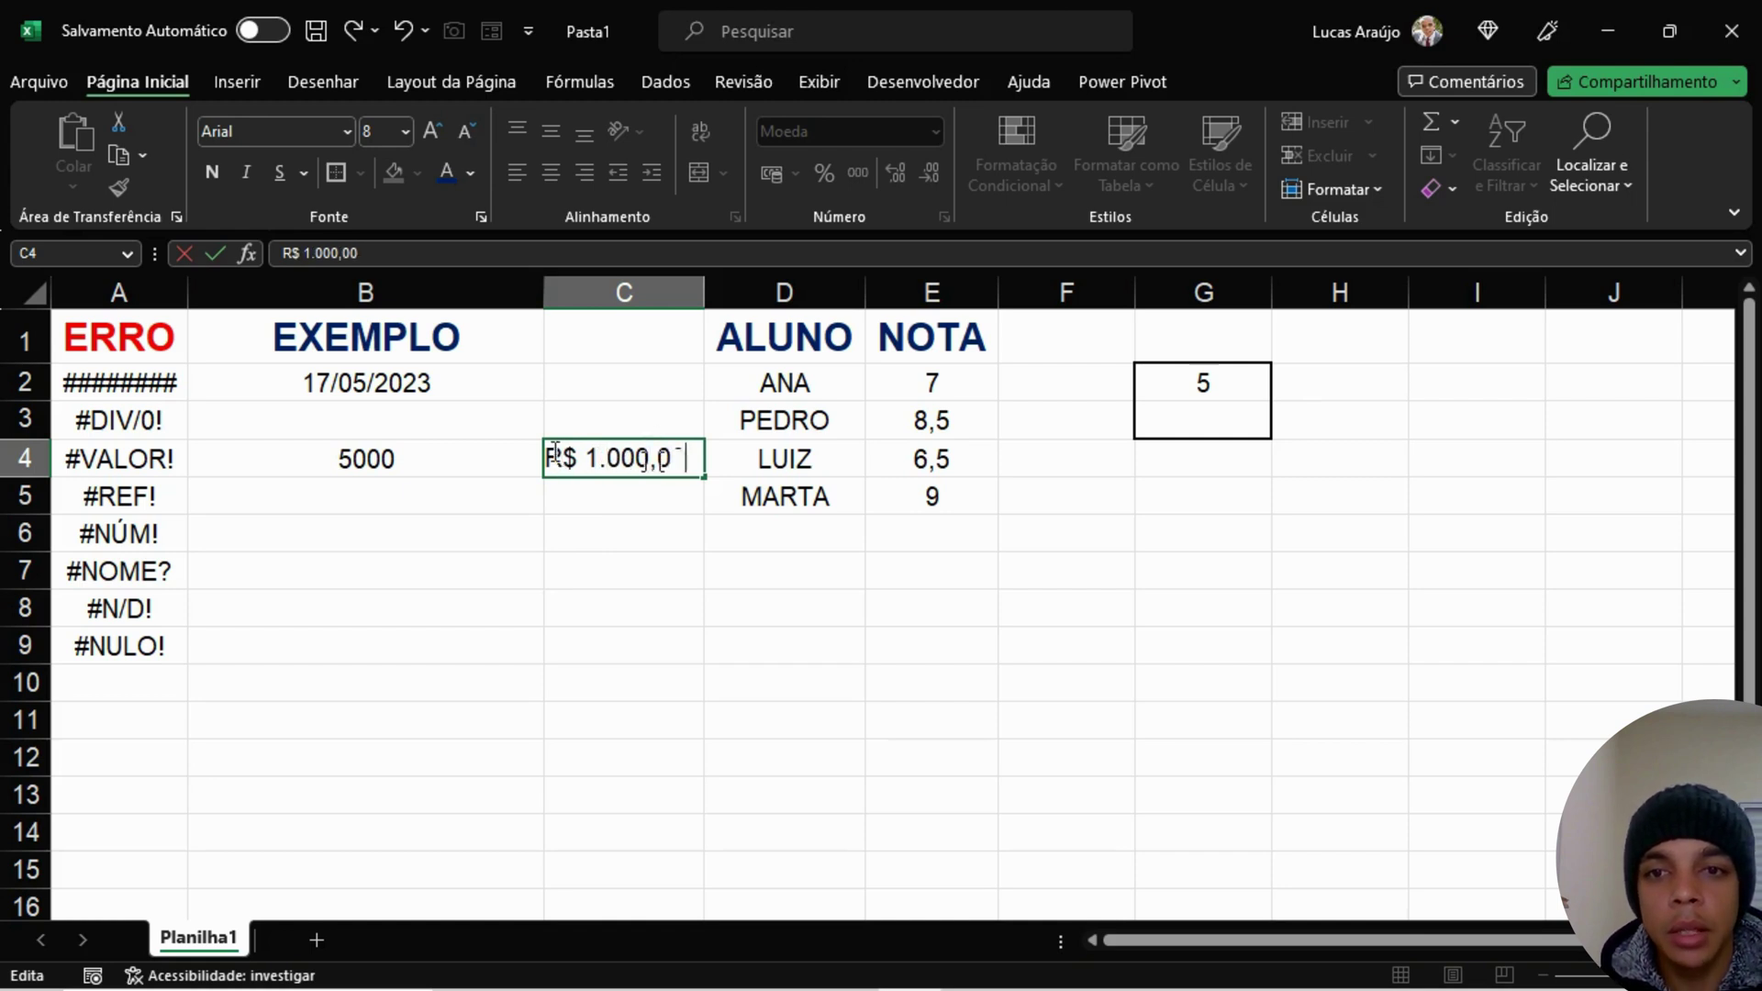
text(')
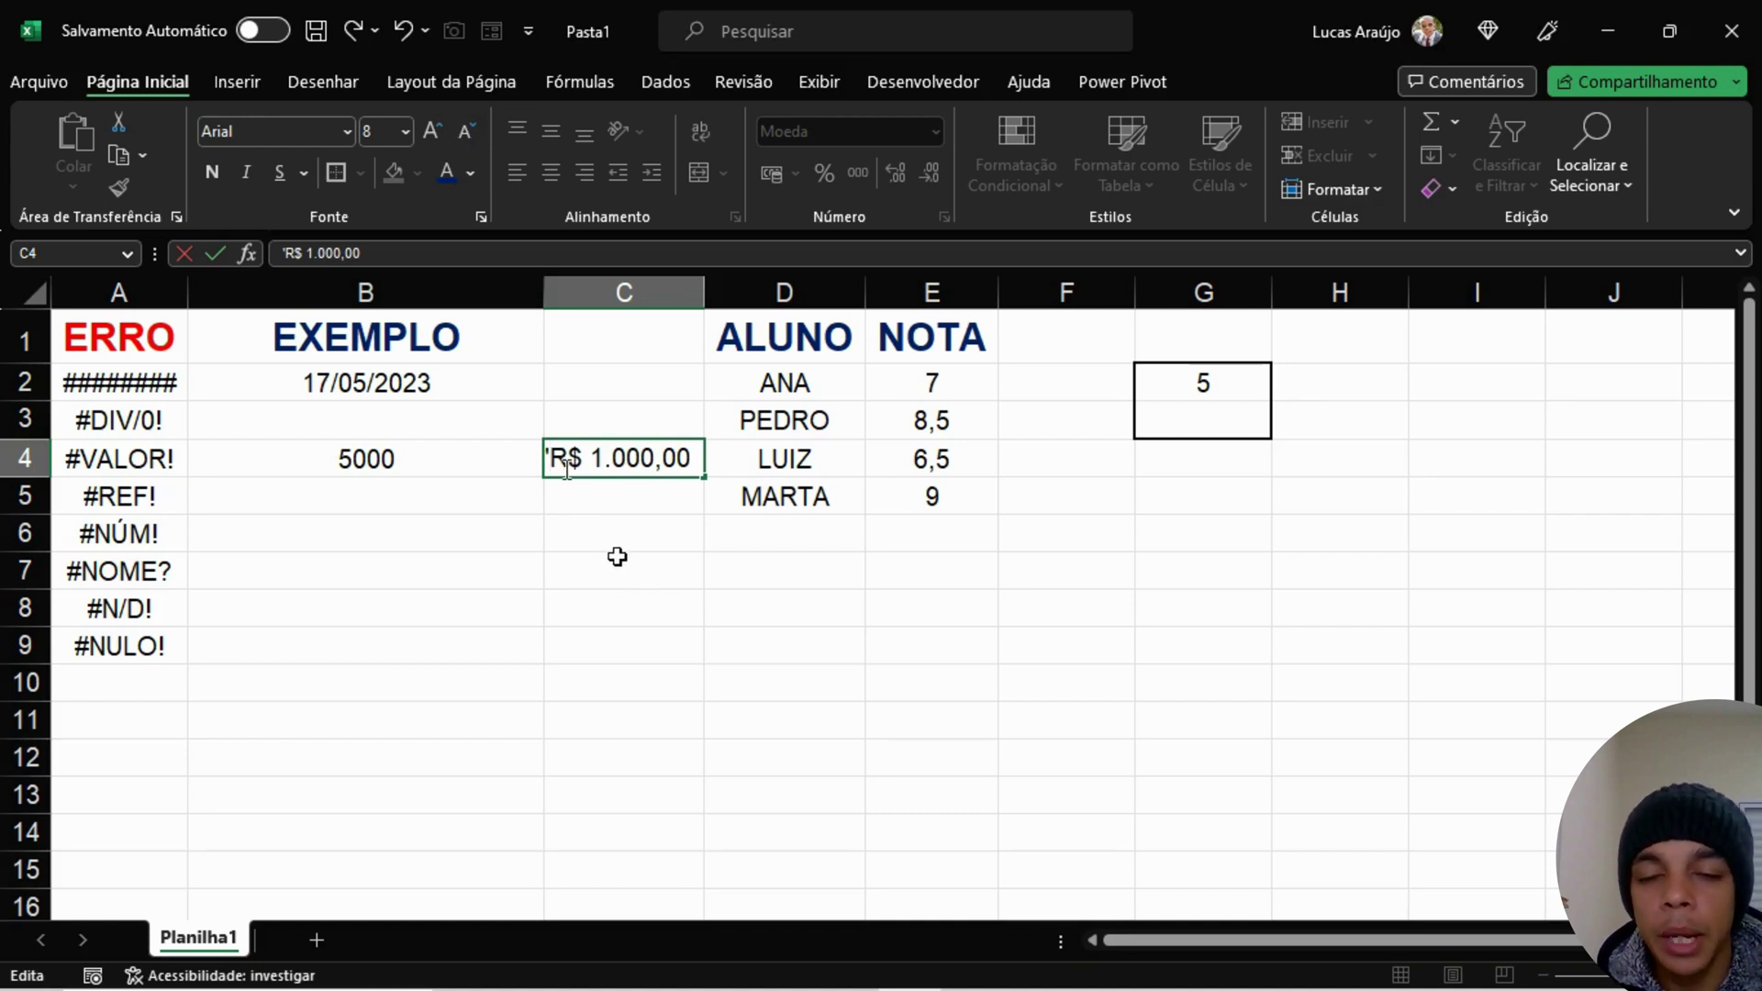
key(Return)
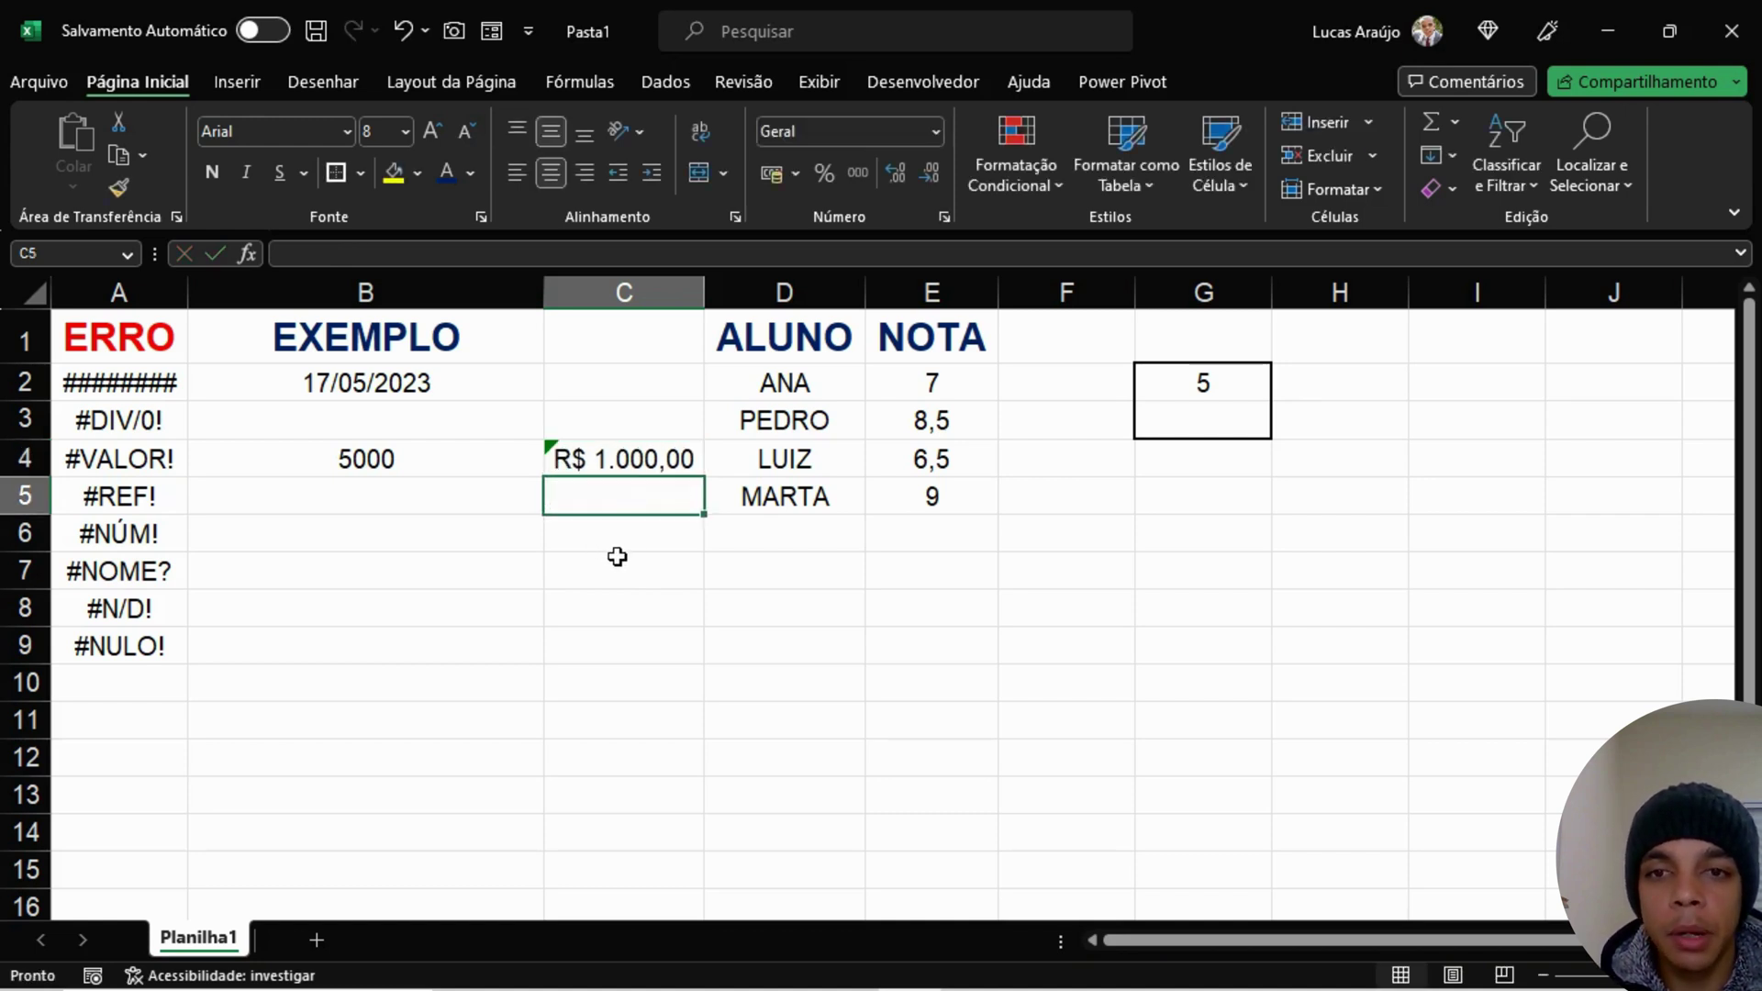
Step: Examine the error-checking options for C4 and close them without applying any
click(649, 464)
click(618, 503)
click(651, 461)
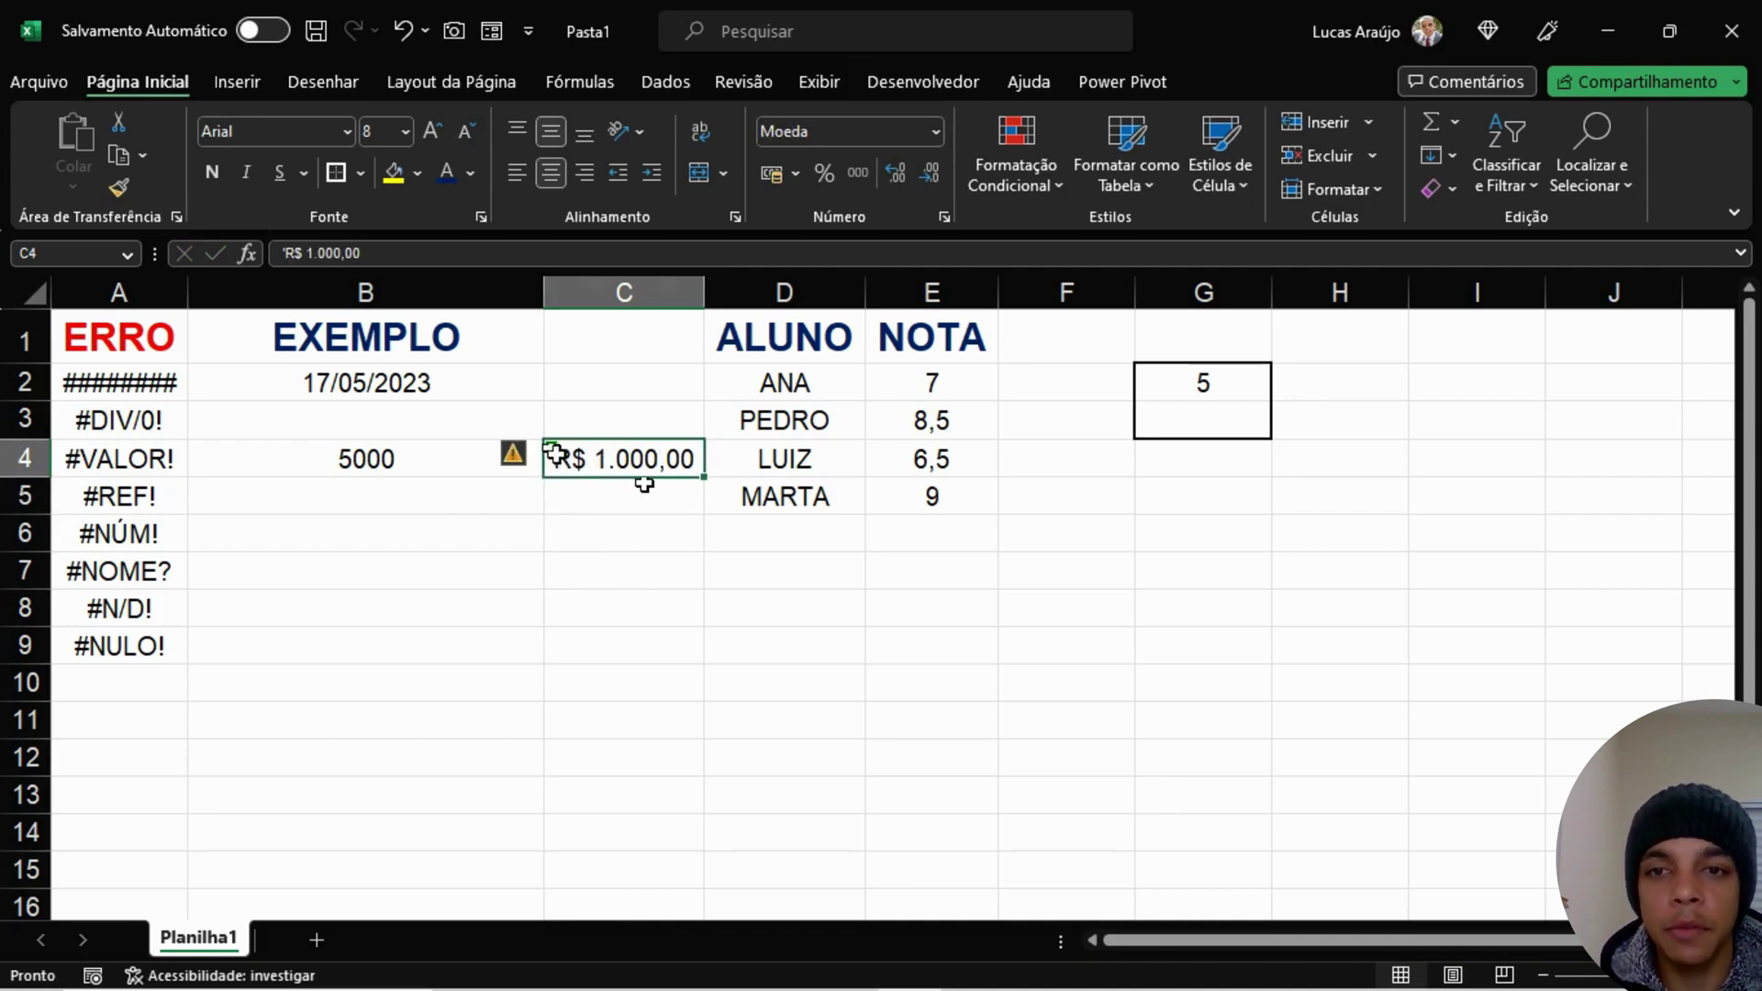
click(520, 459)
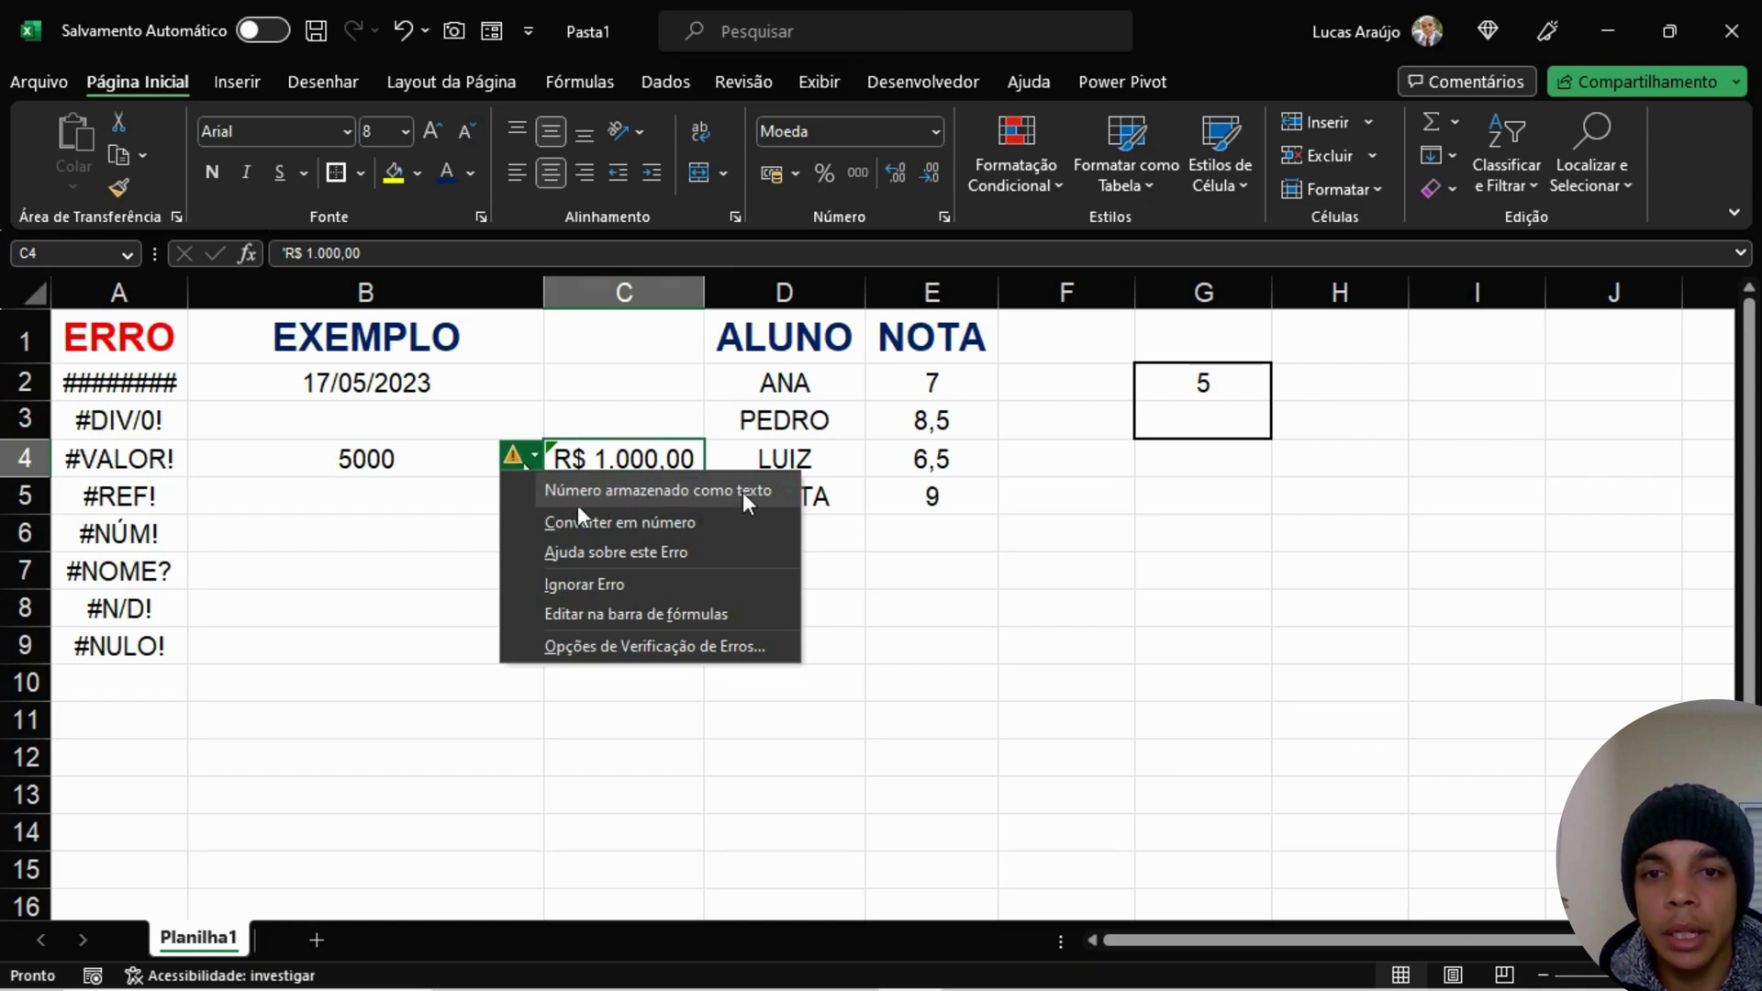
click(643, 390)
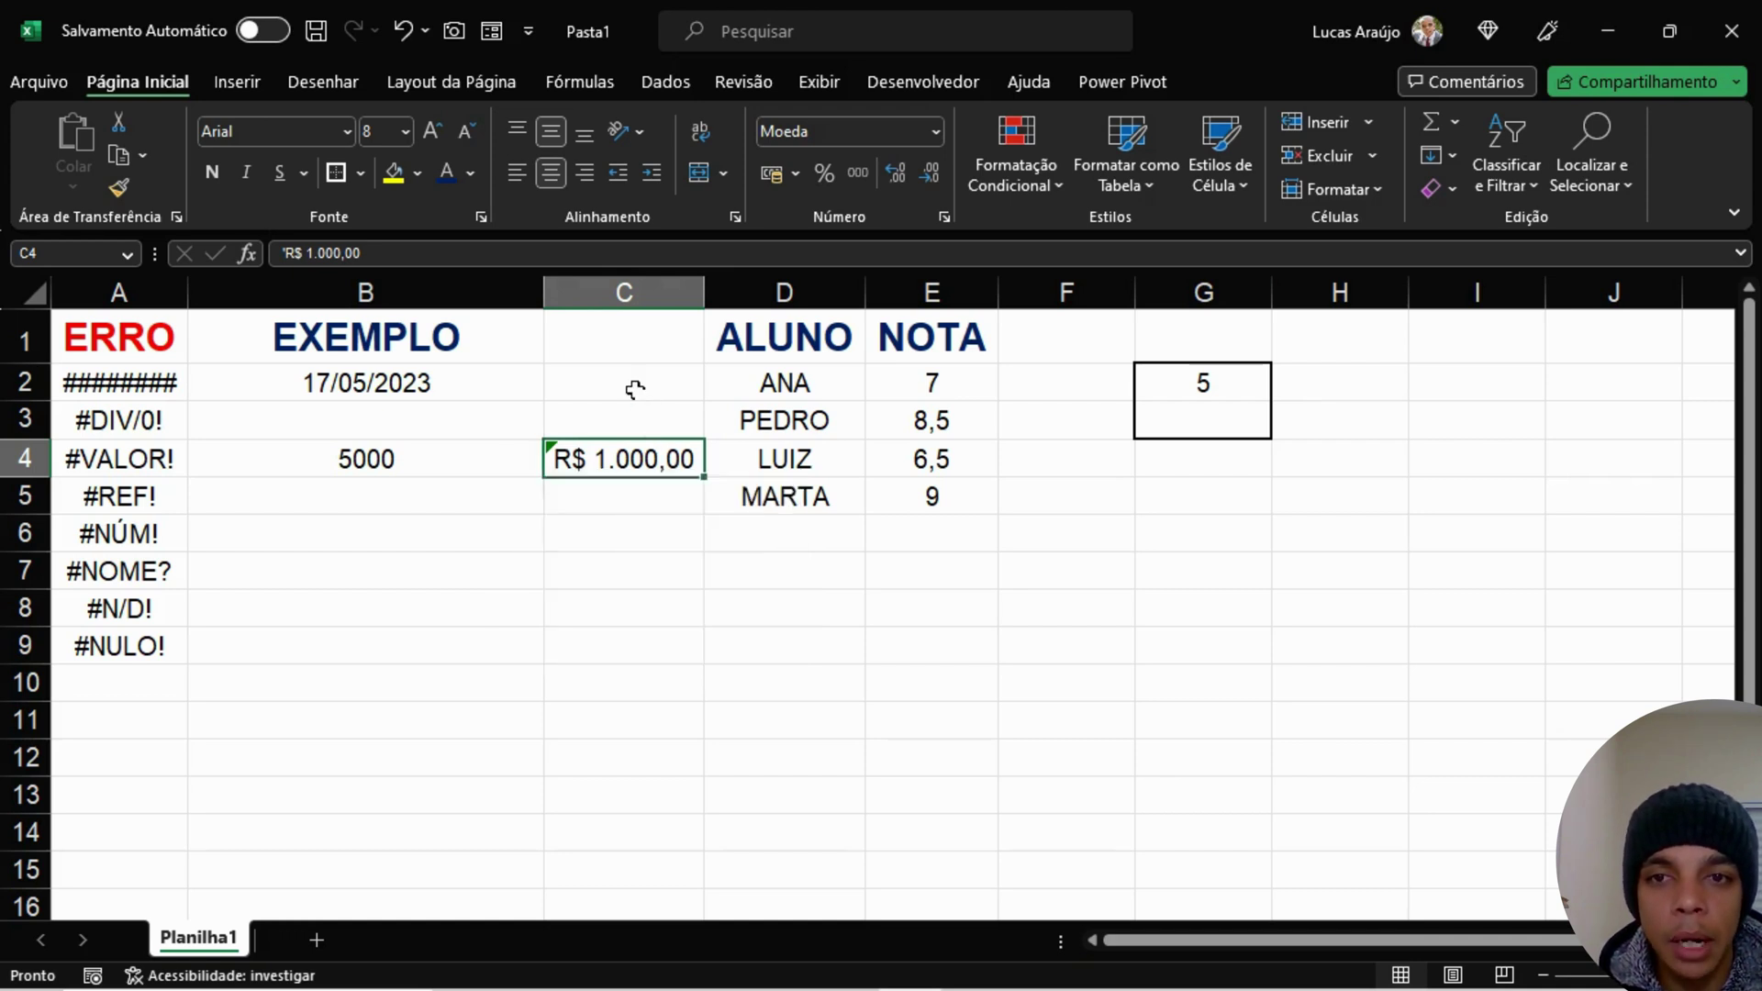
click(635, 390)
click(596, 457)
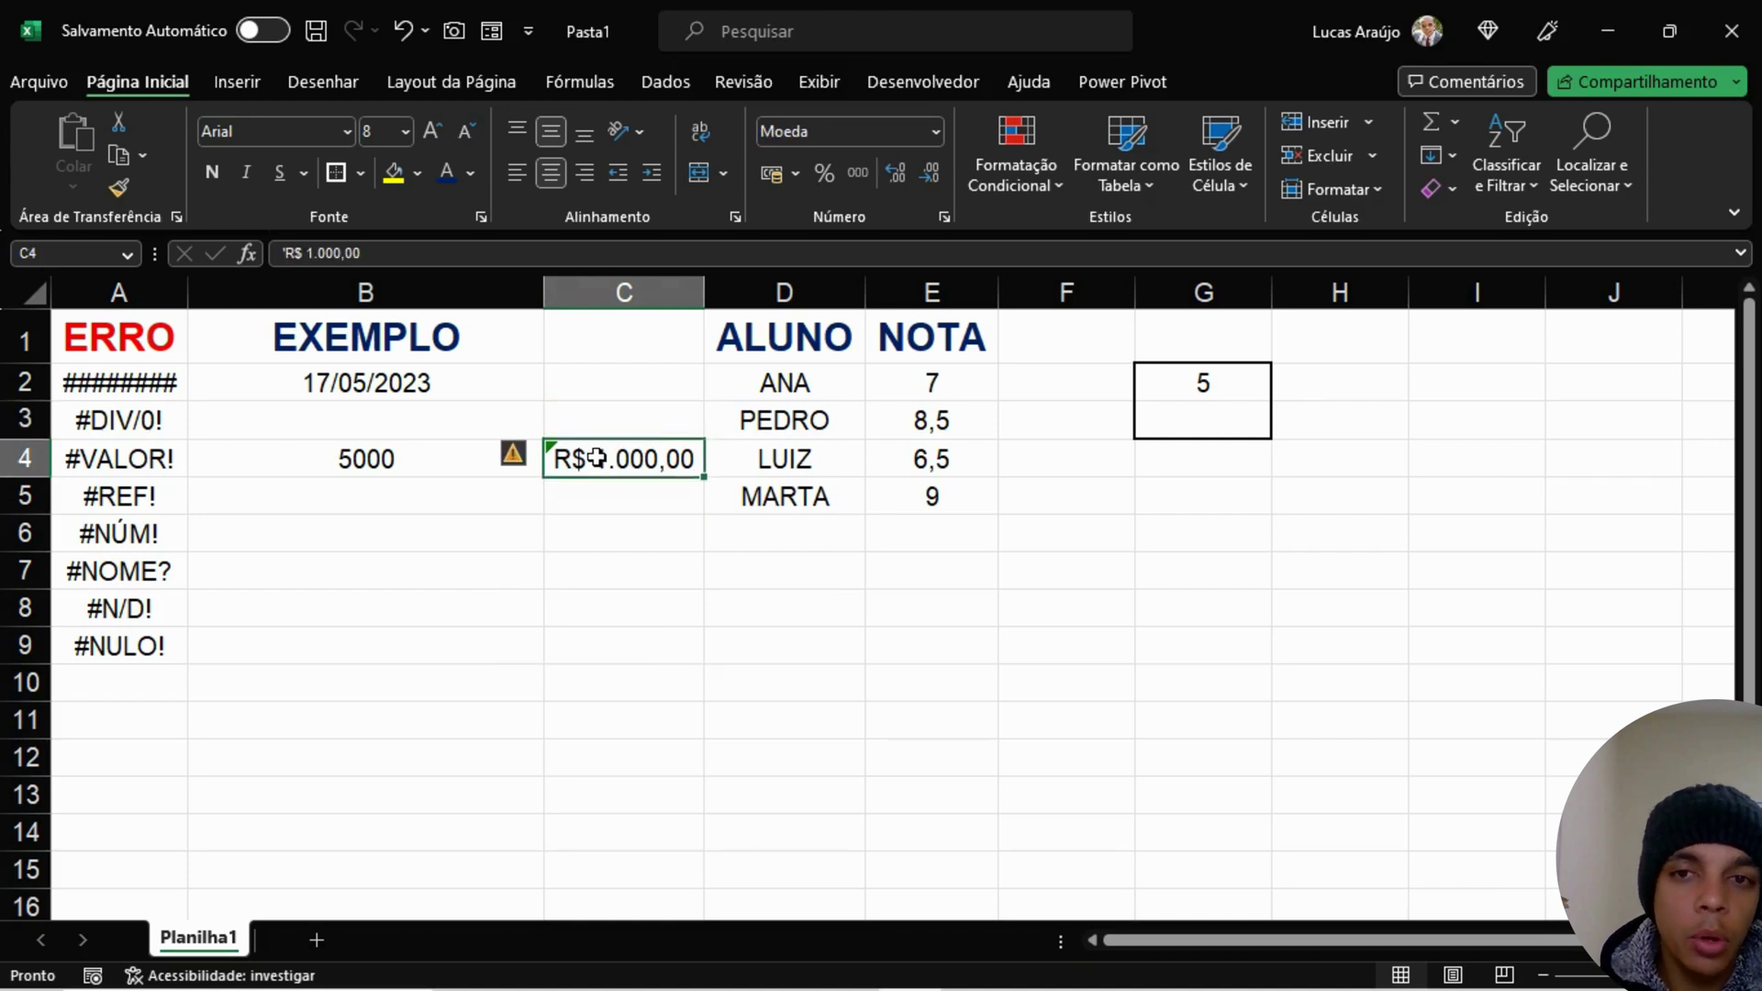
click(593, 520)
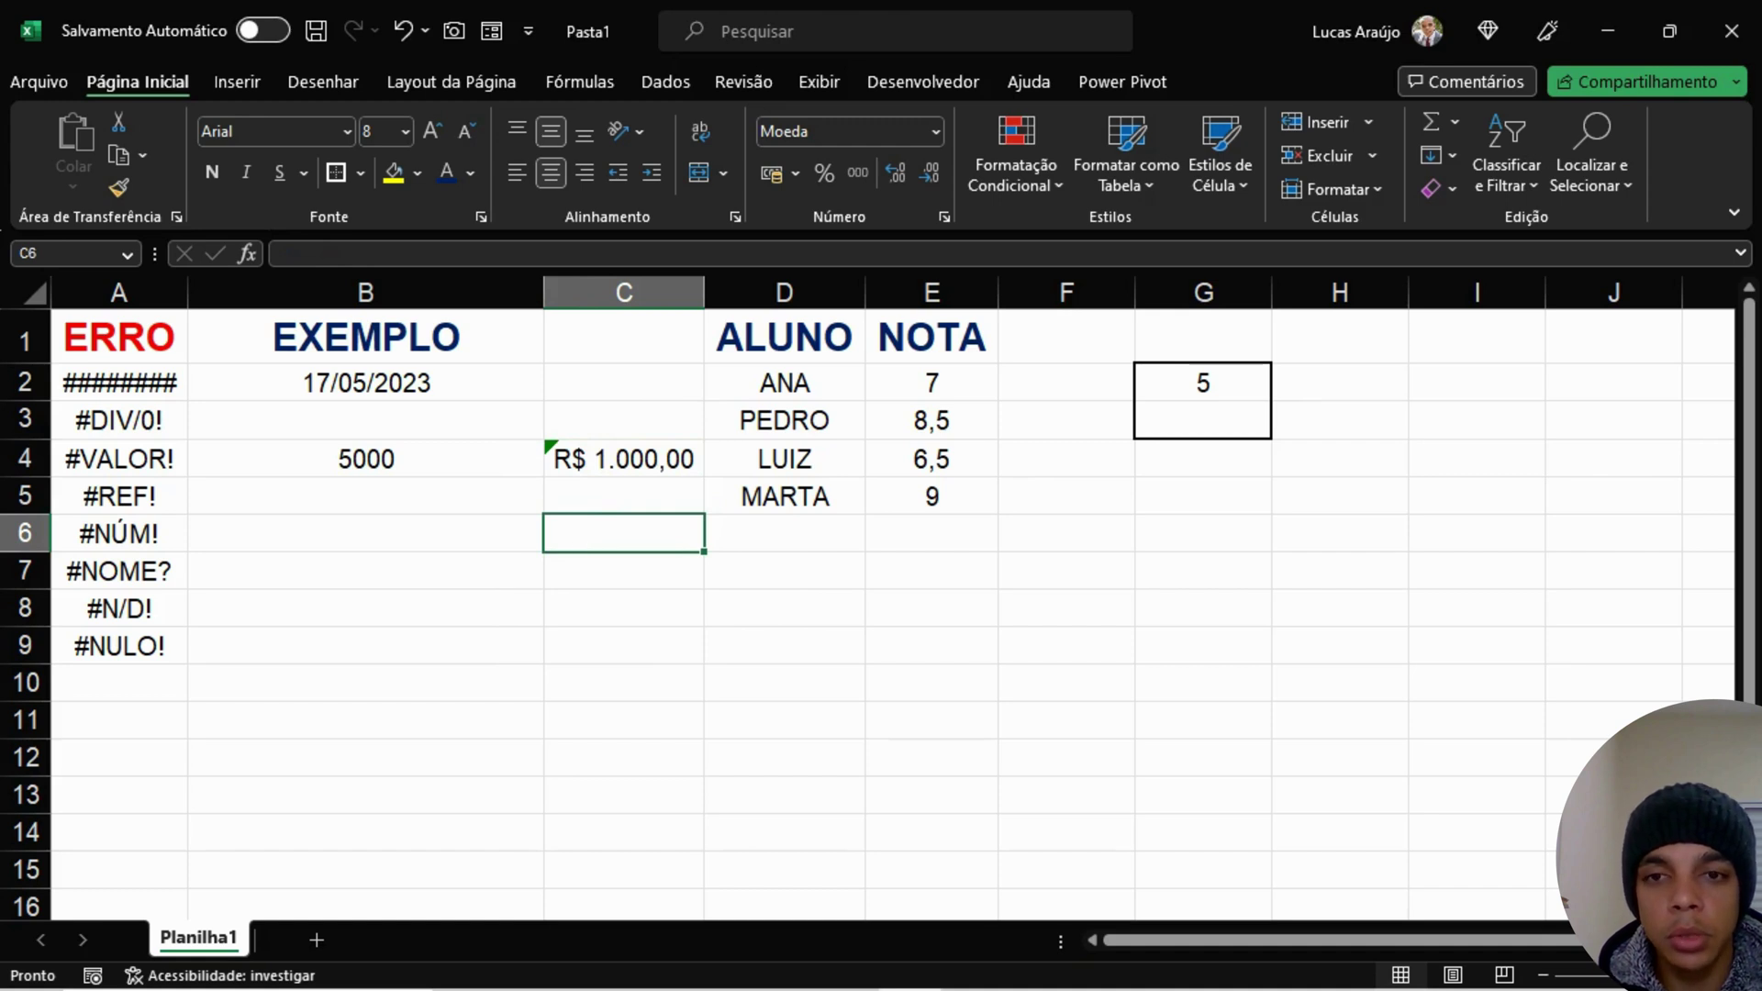
Step: Replace the B4 formula with =C4*5 so it multiplies the neighbouring currency amount
click(466, 461)
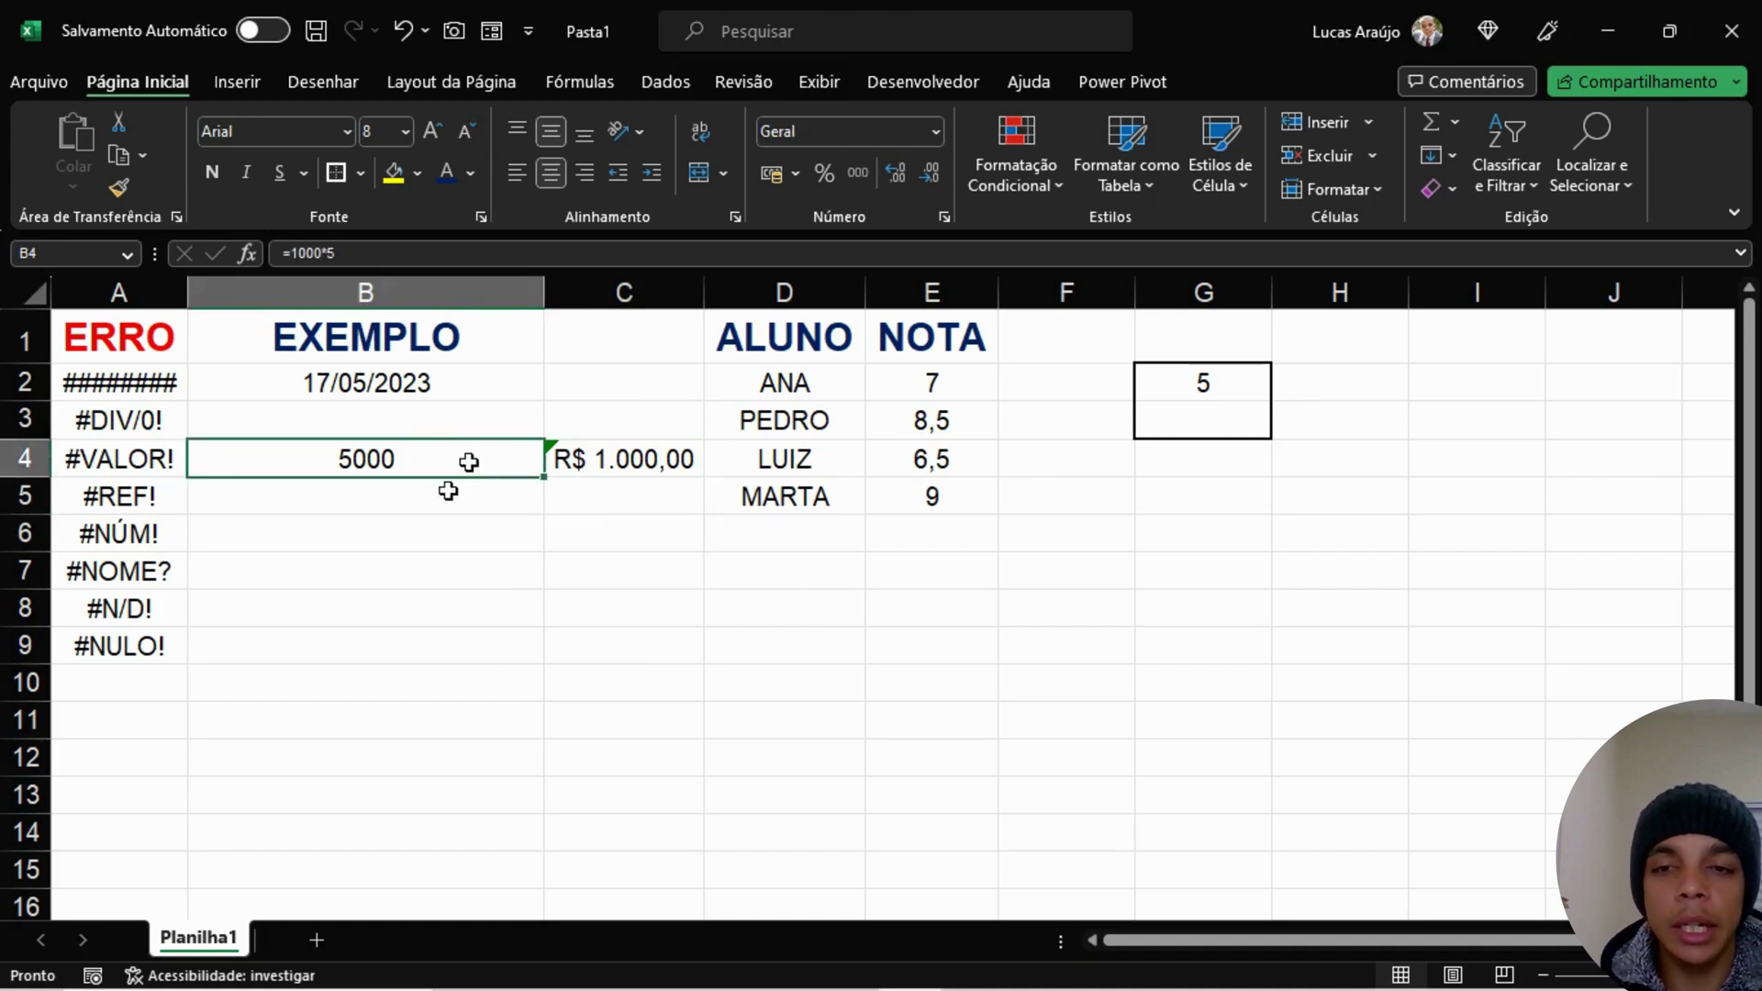
text(=)
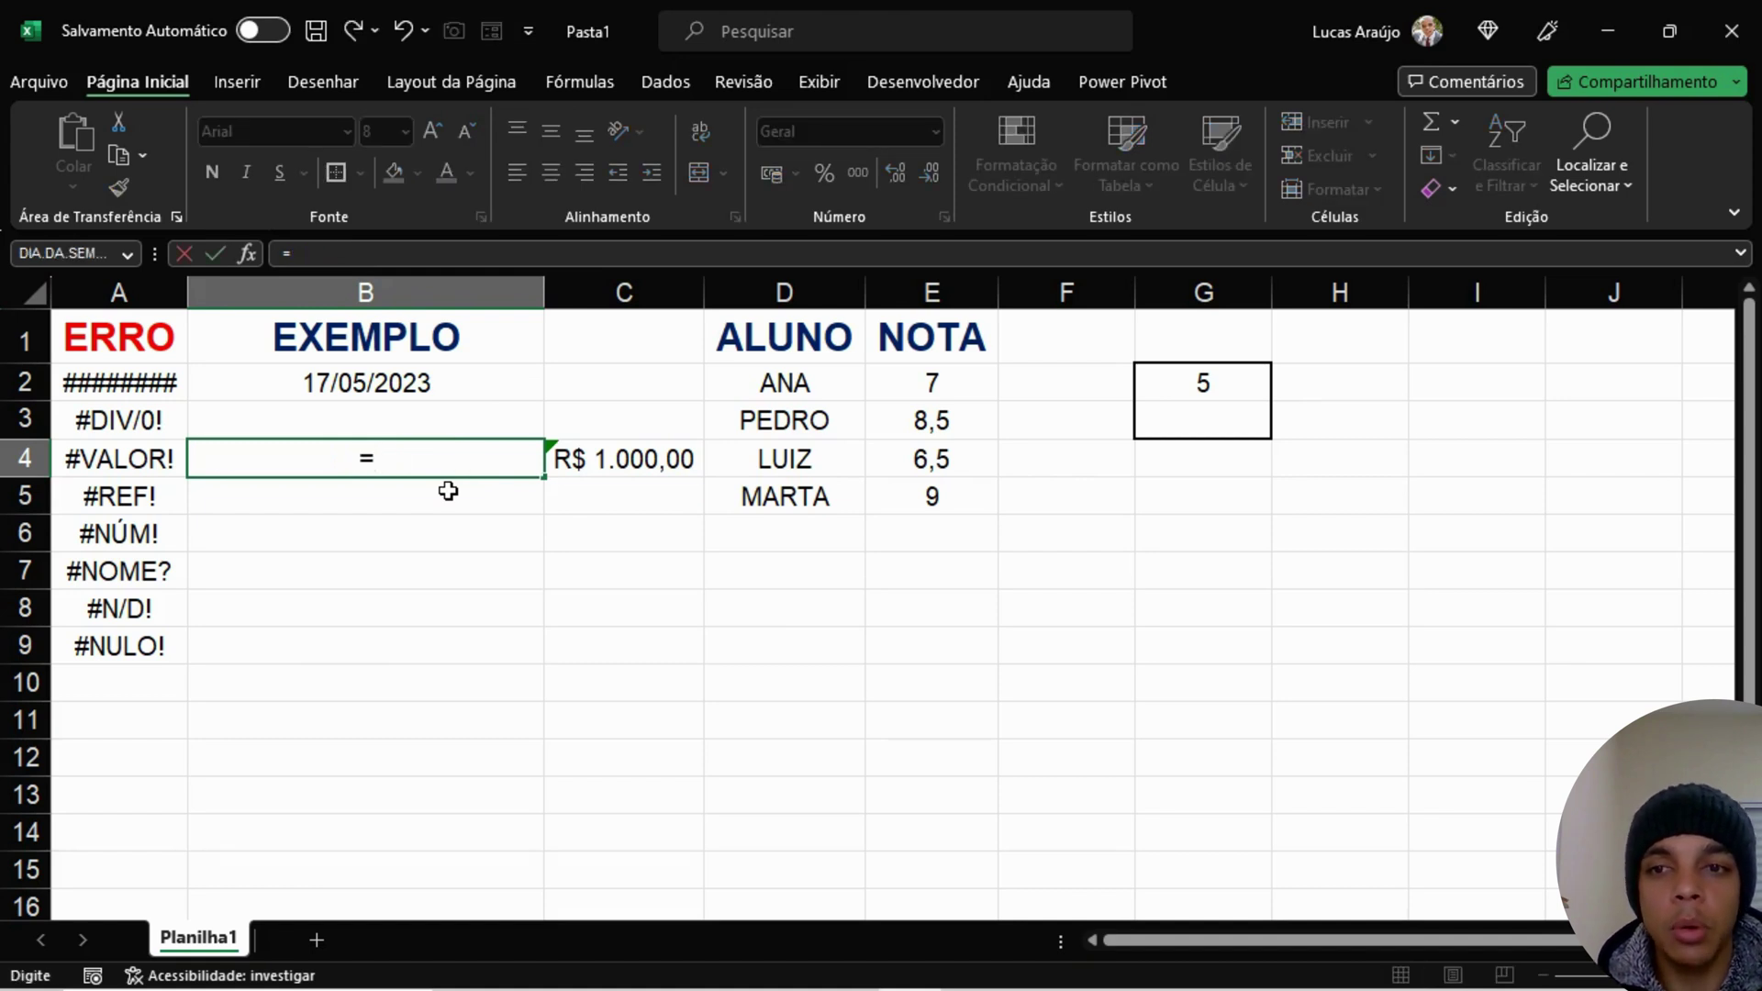
key(Right)
text(*5)
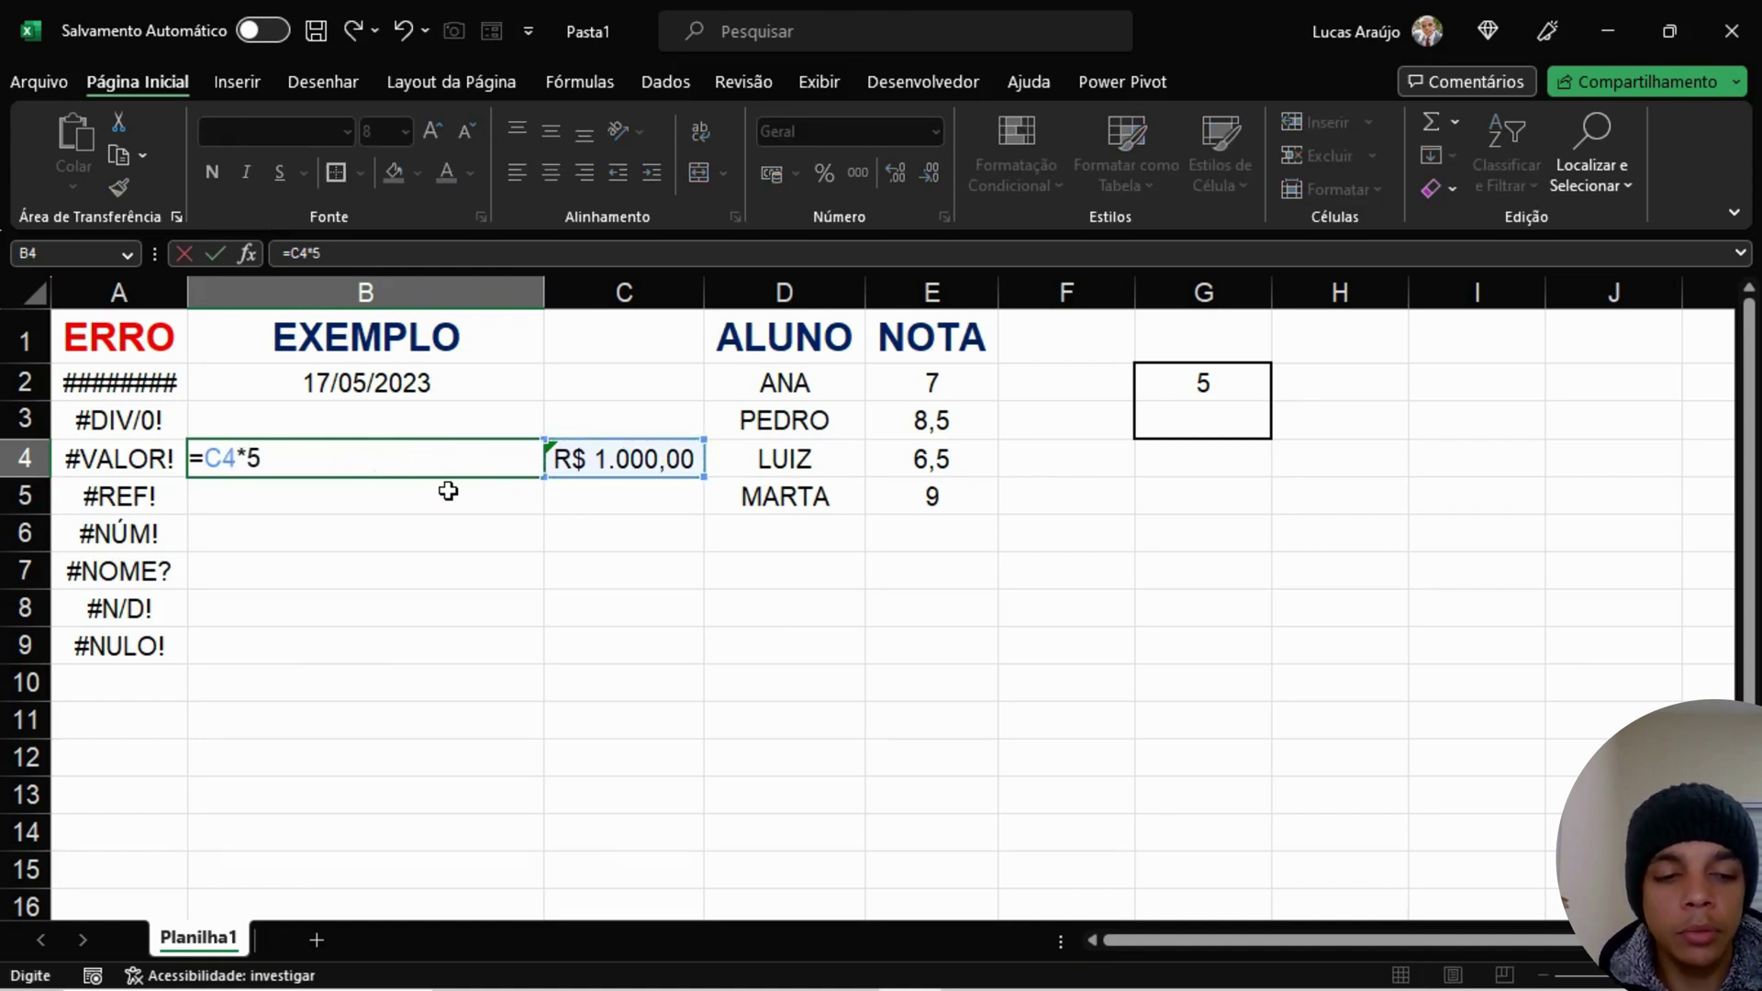
key(Return)
click(464, 461)
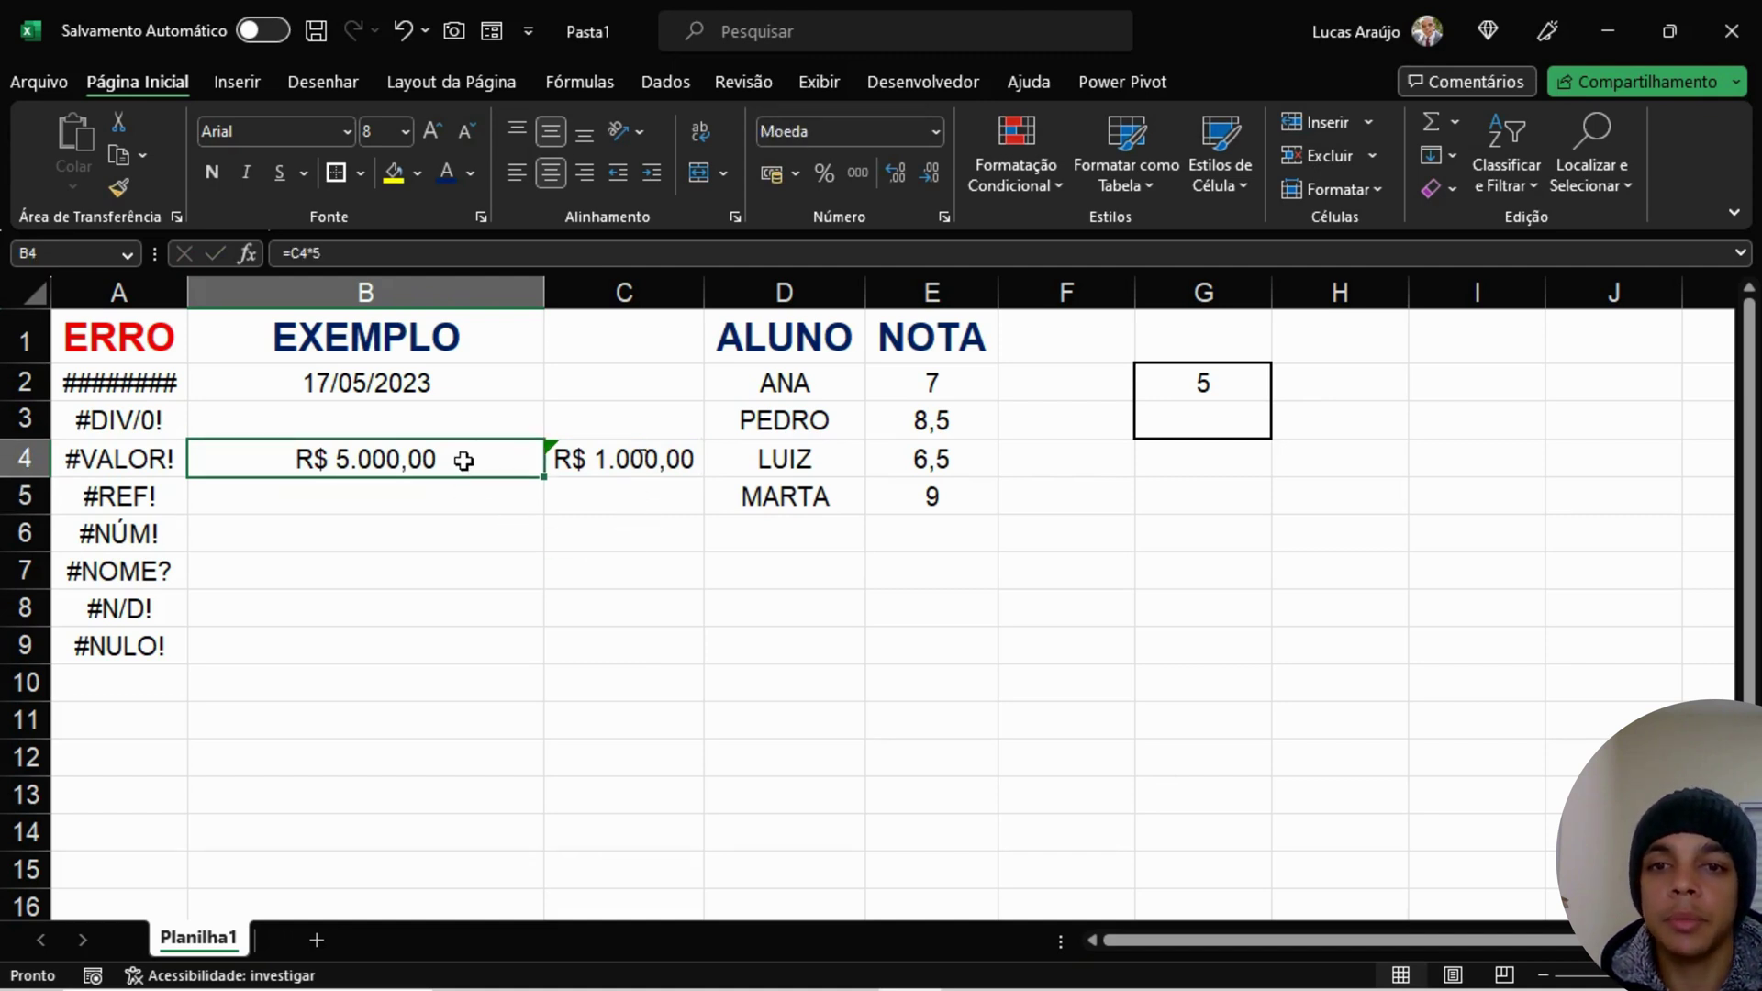
Step: Compare the contents of B4 and C4, and clear the currency amount from C4
key(Right)
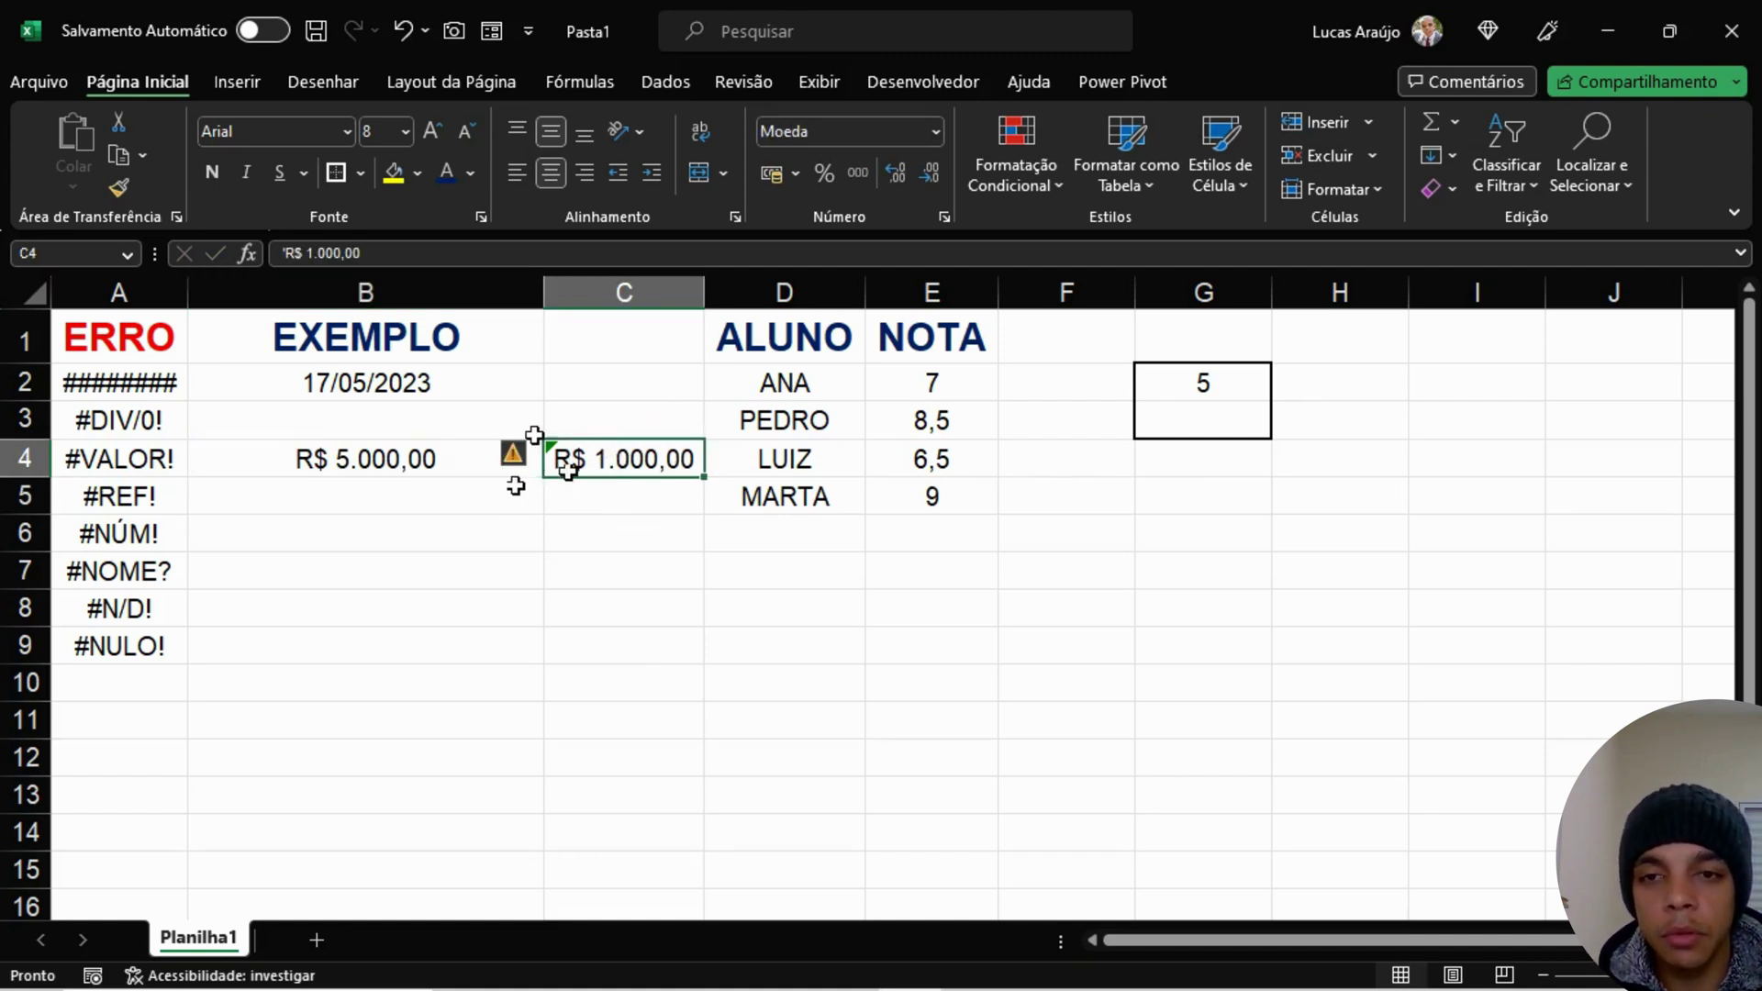
click(457, 489)
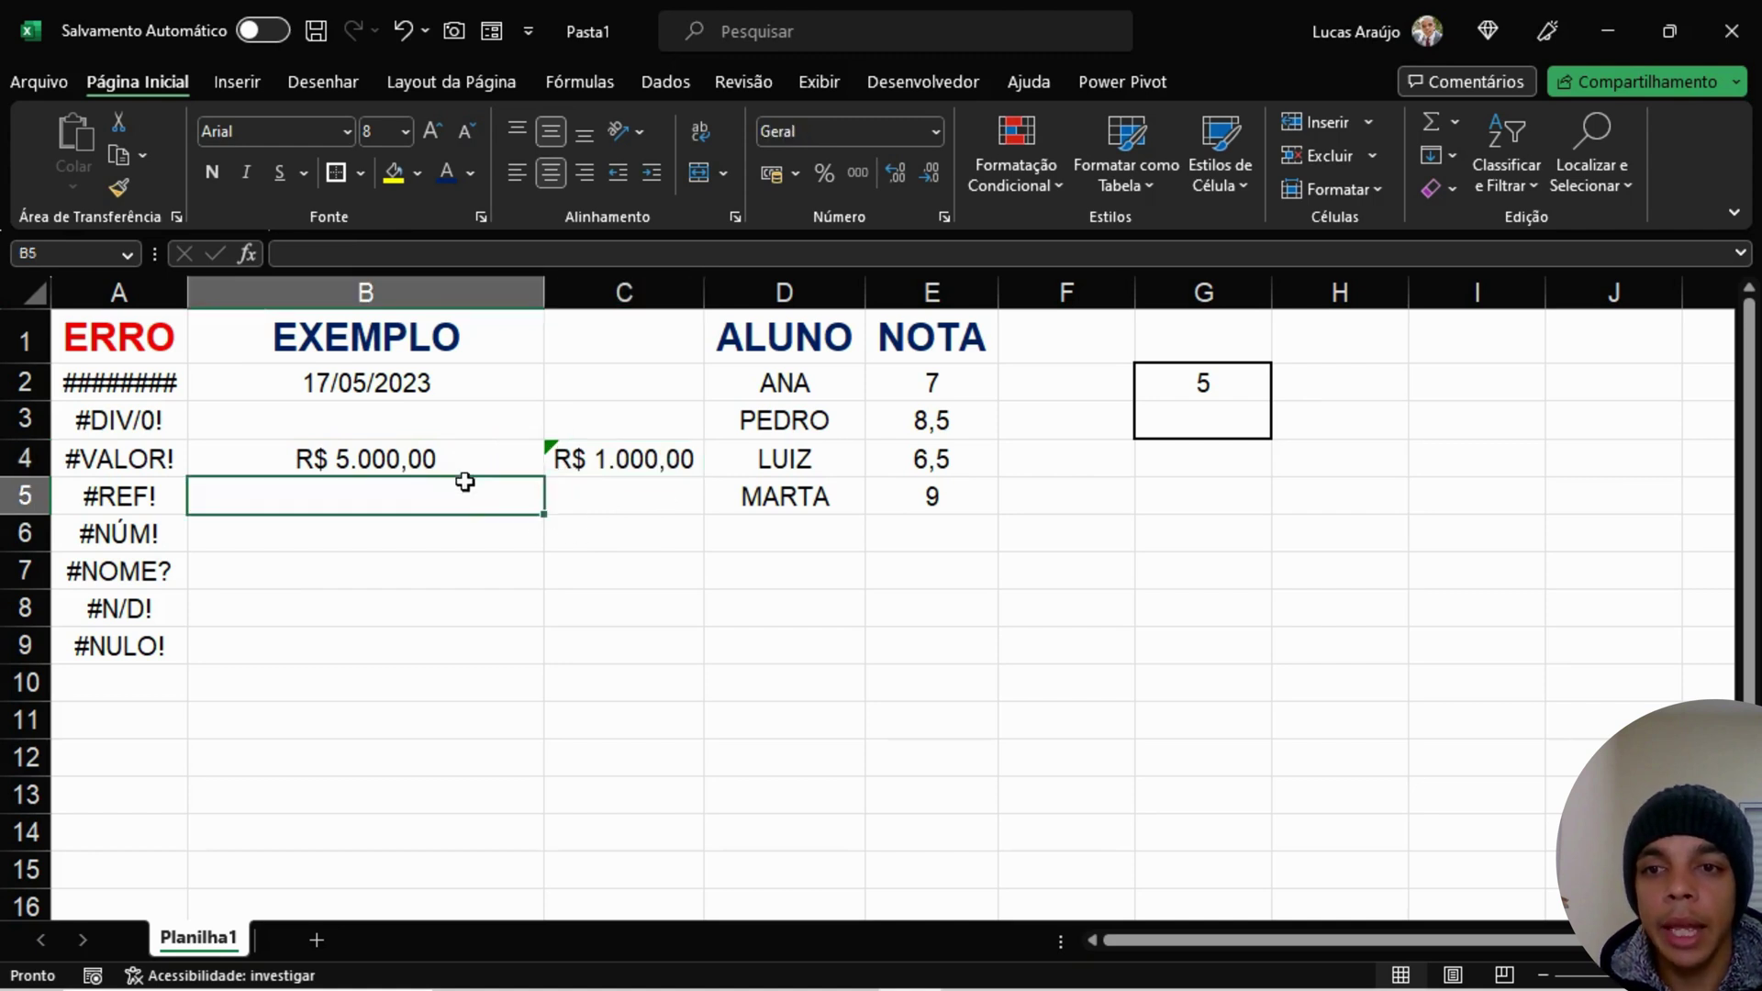
click(468, 474)
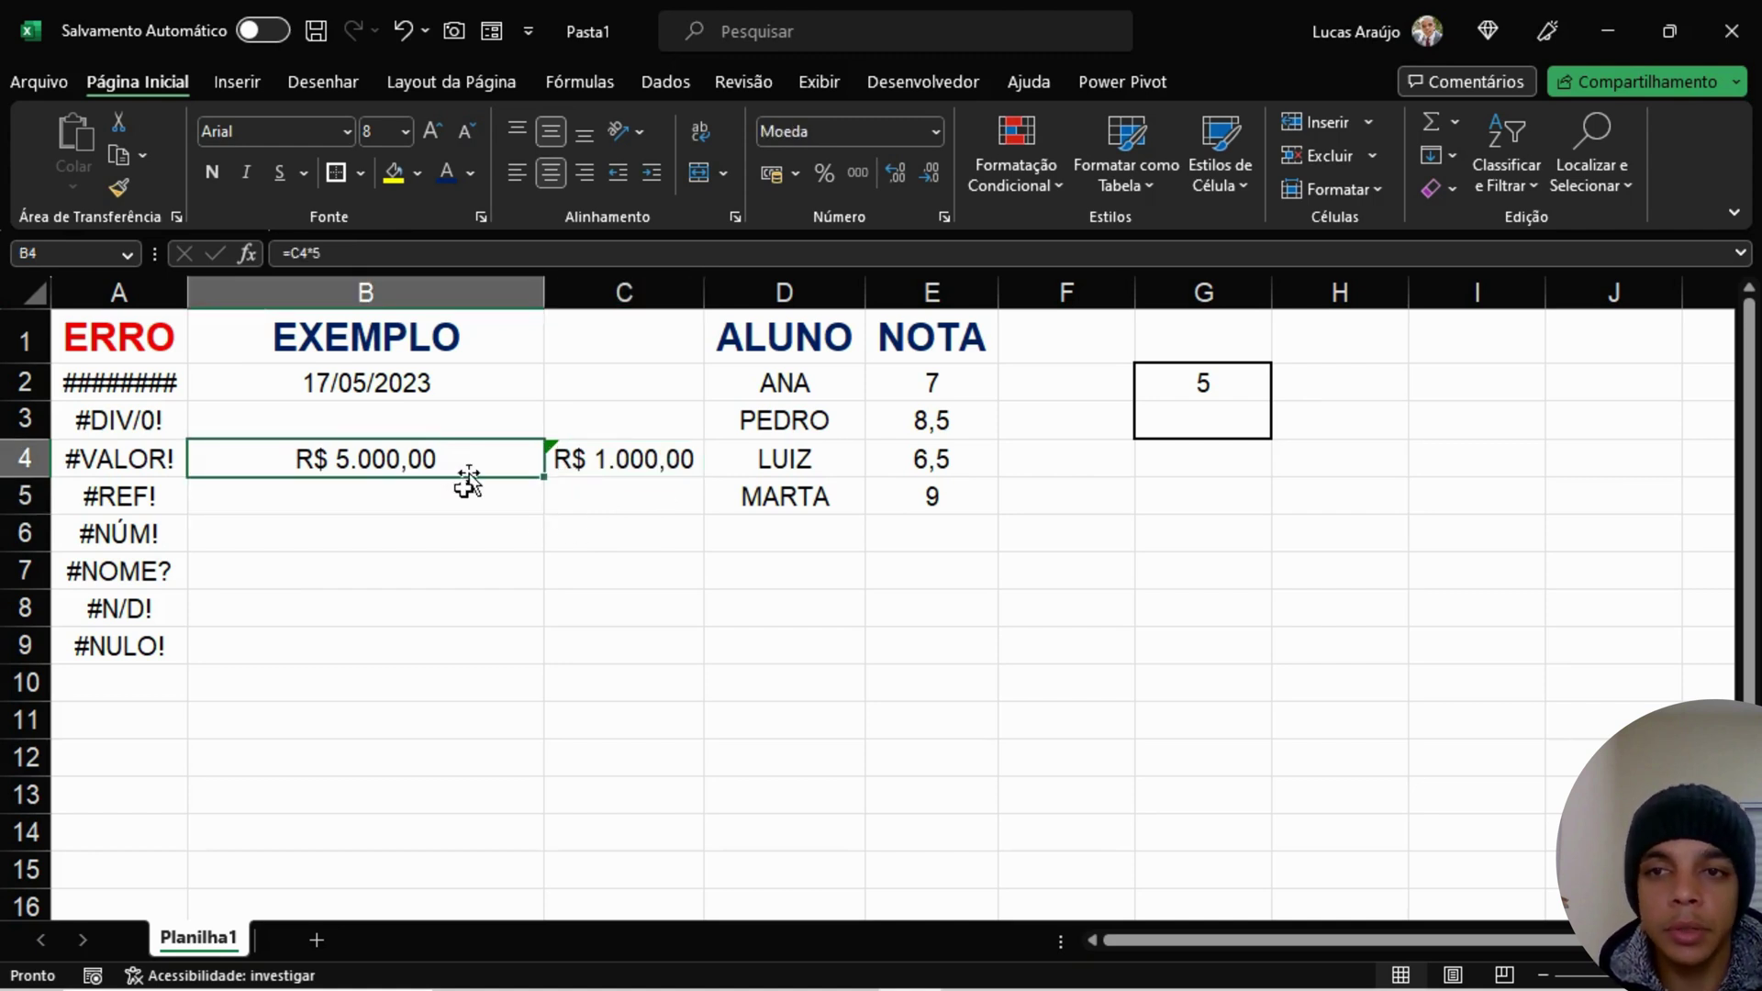
click(635, 477)
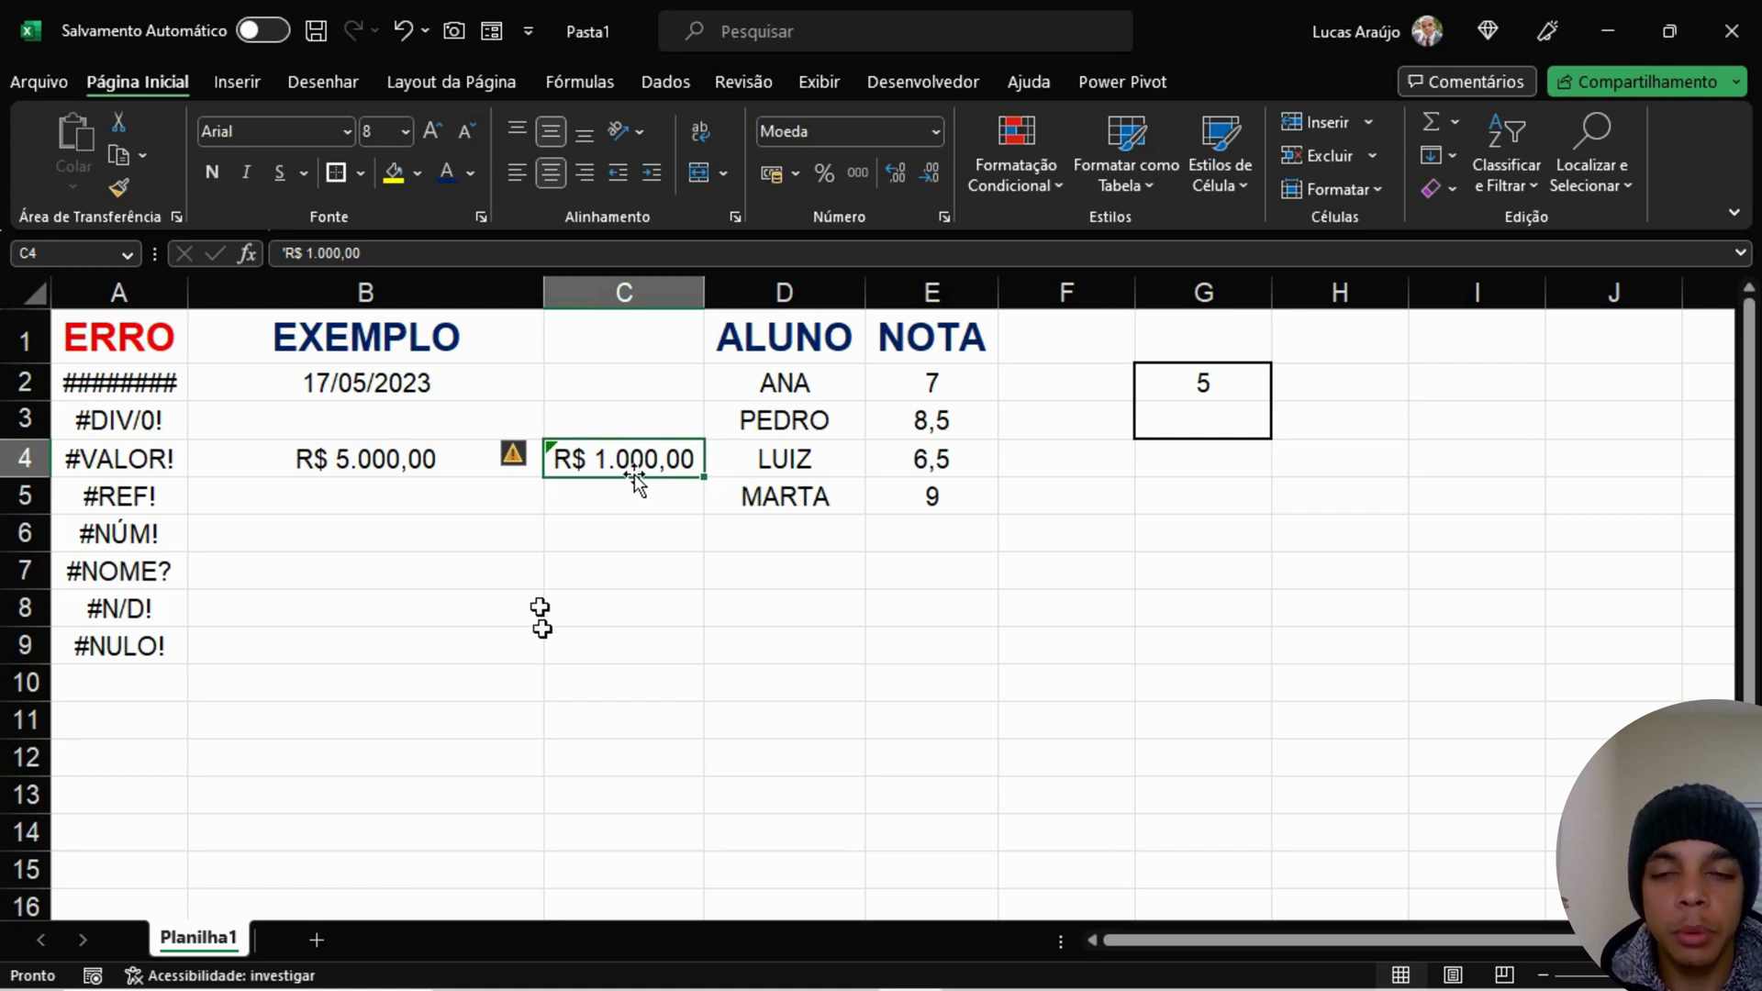
key(Delete)
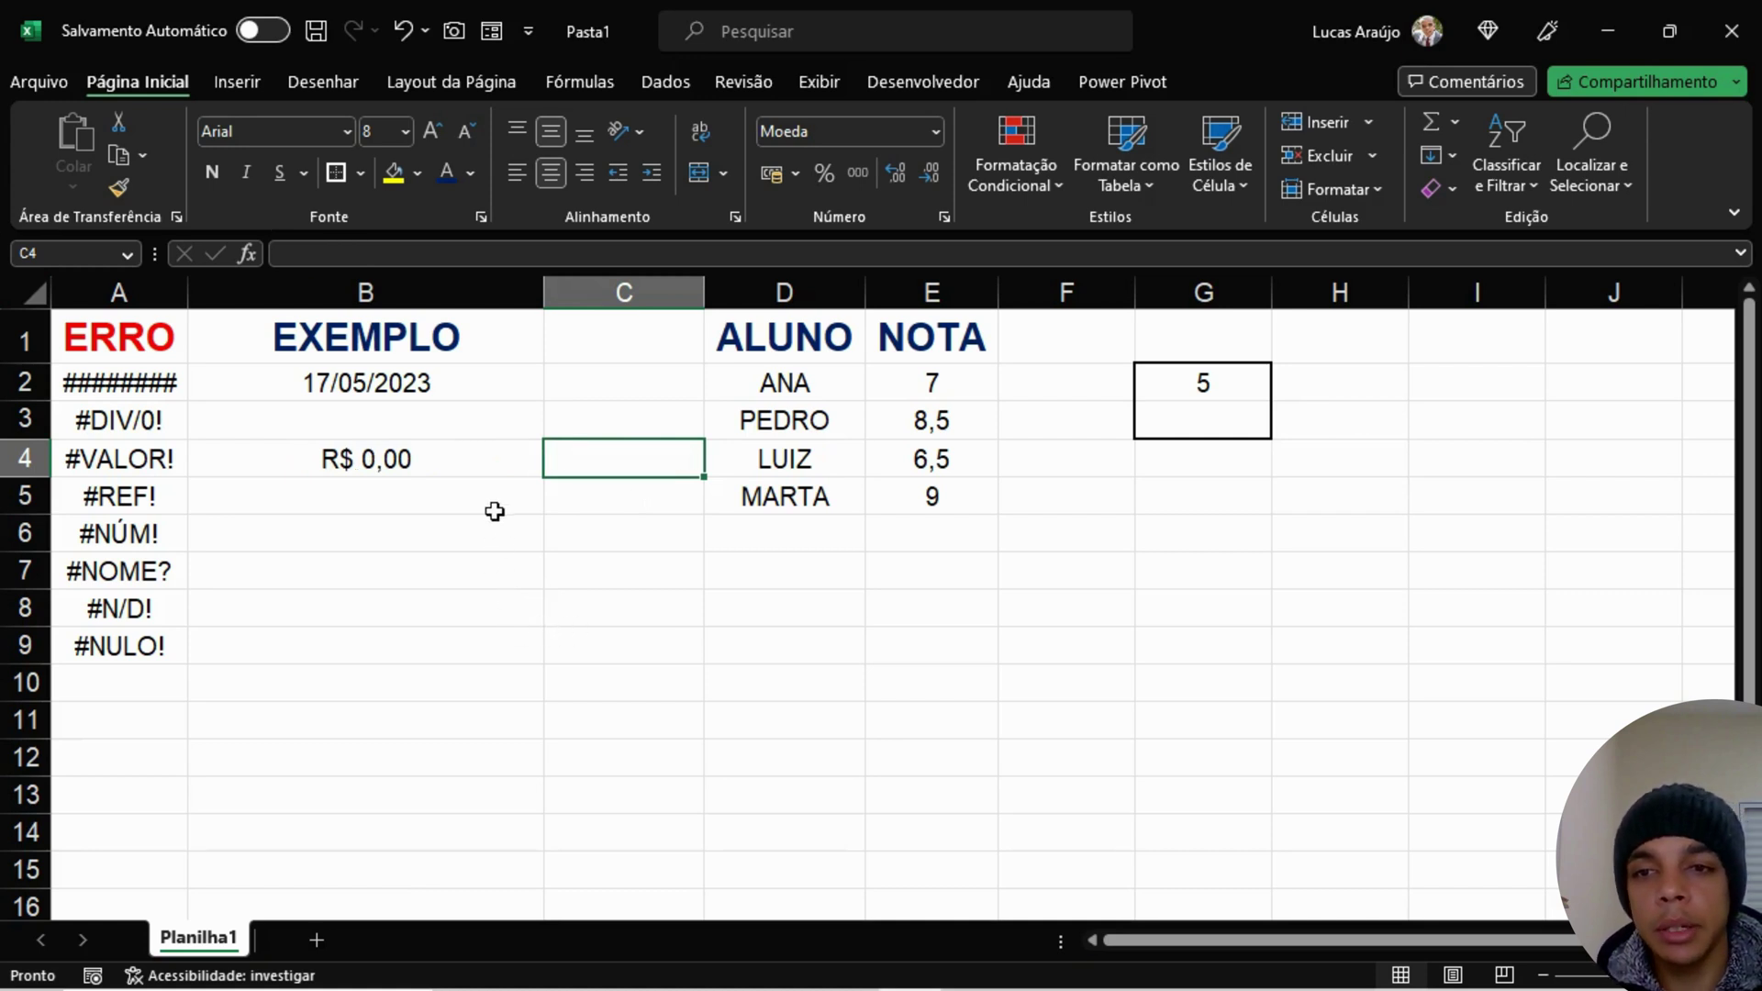
Step: Enter 1000 in the empty cell C4 as the amount the B4 formula multiplies
click(459, 450)
click(622, 453)
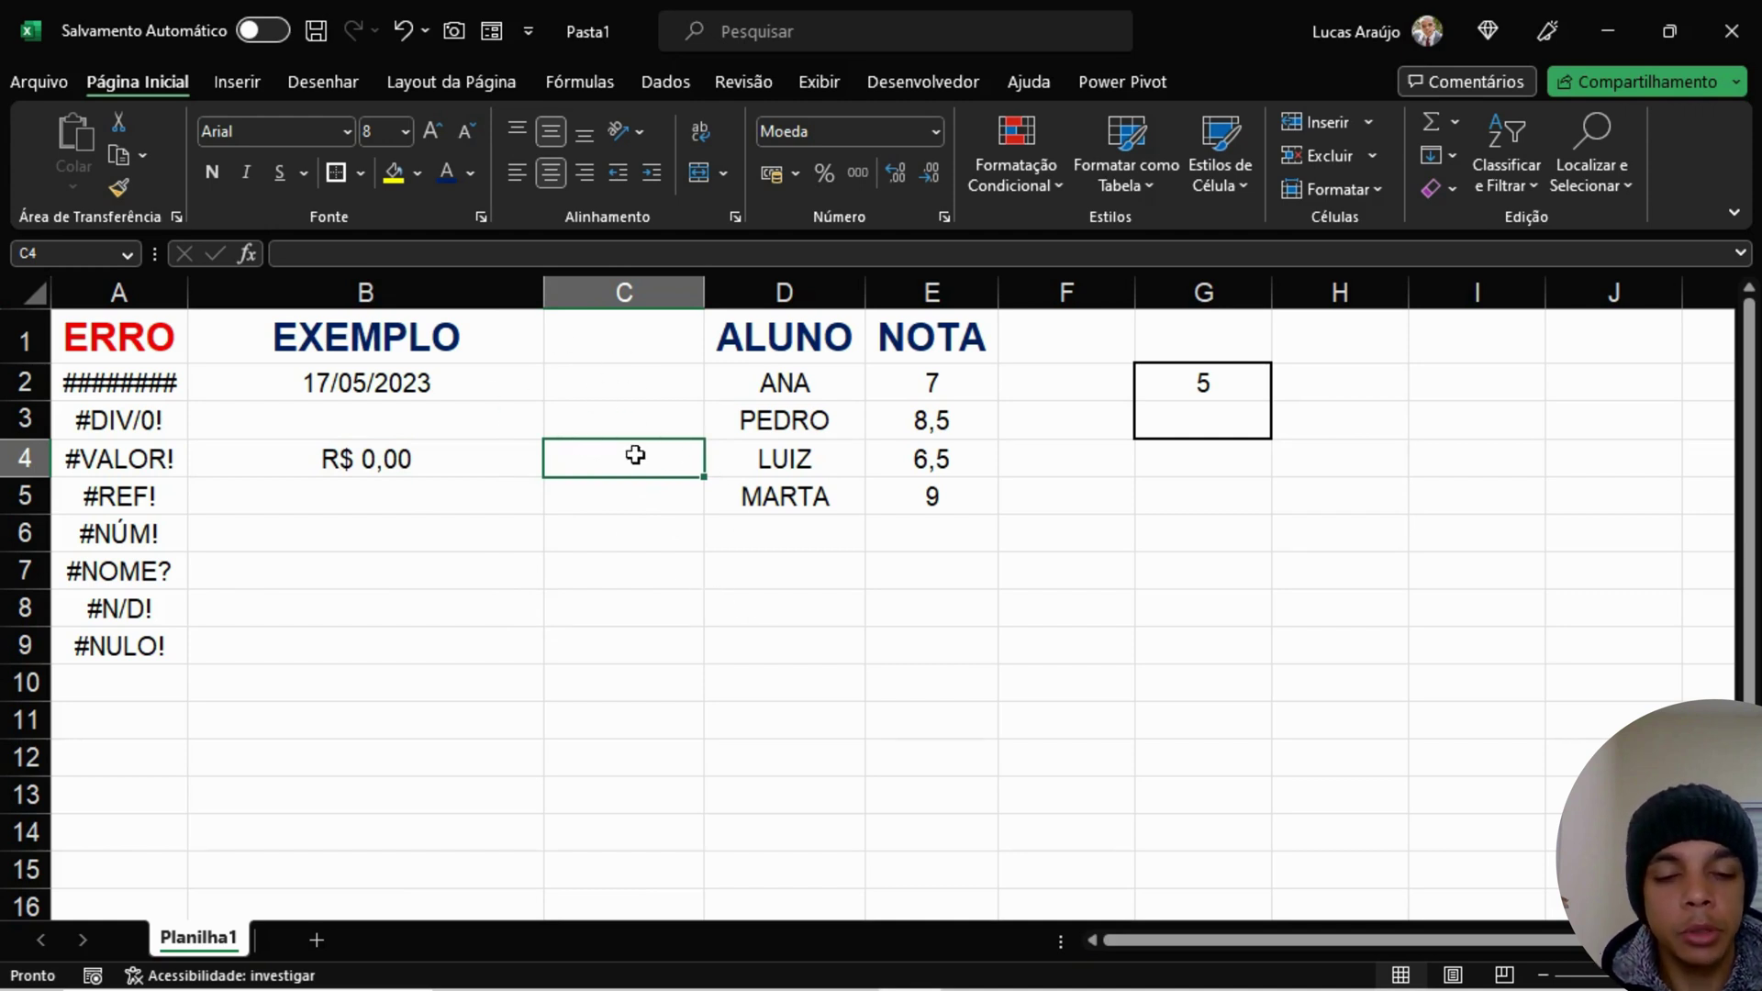
double_click(636, 456)
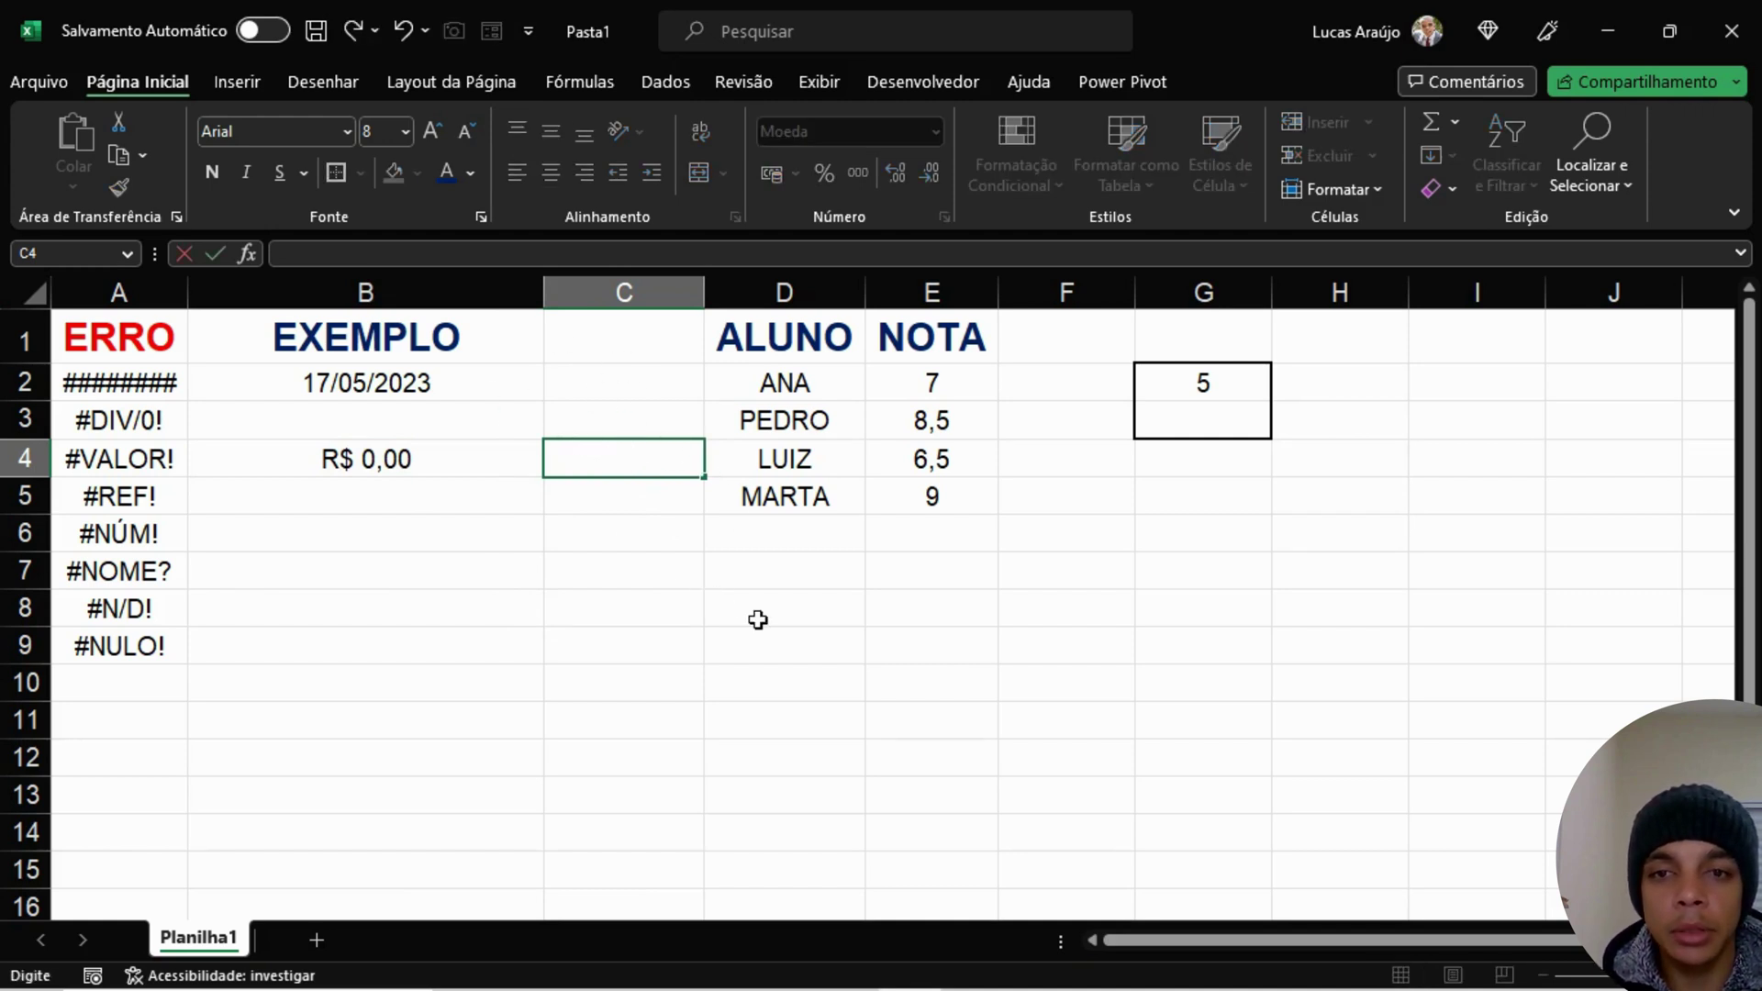
text(1000)
key(Return)
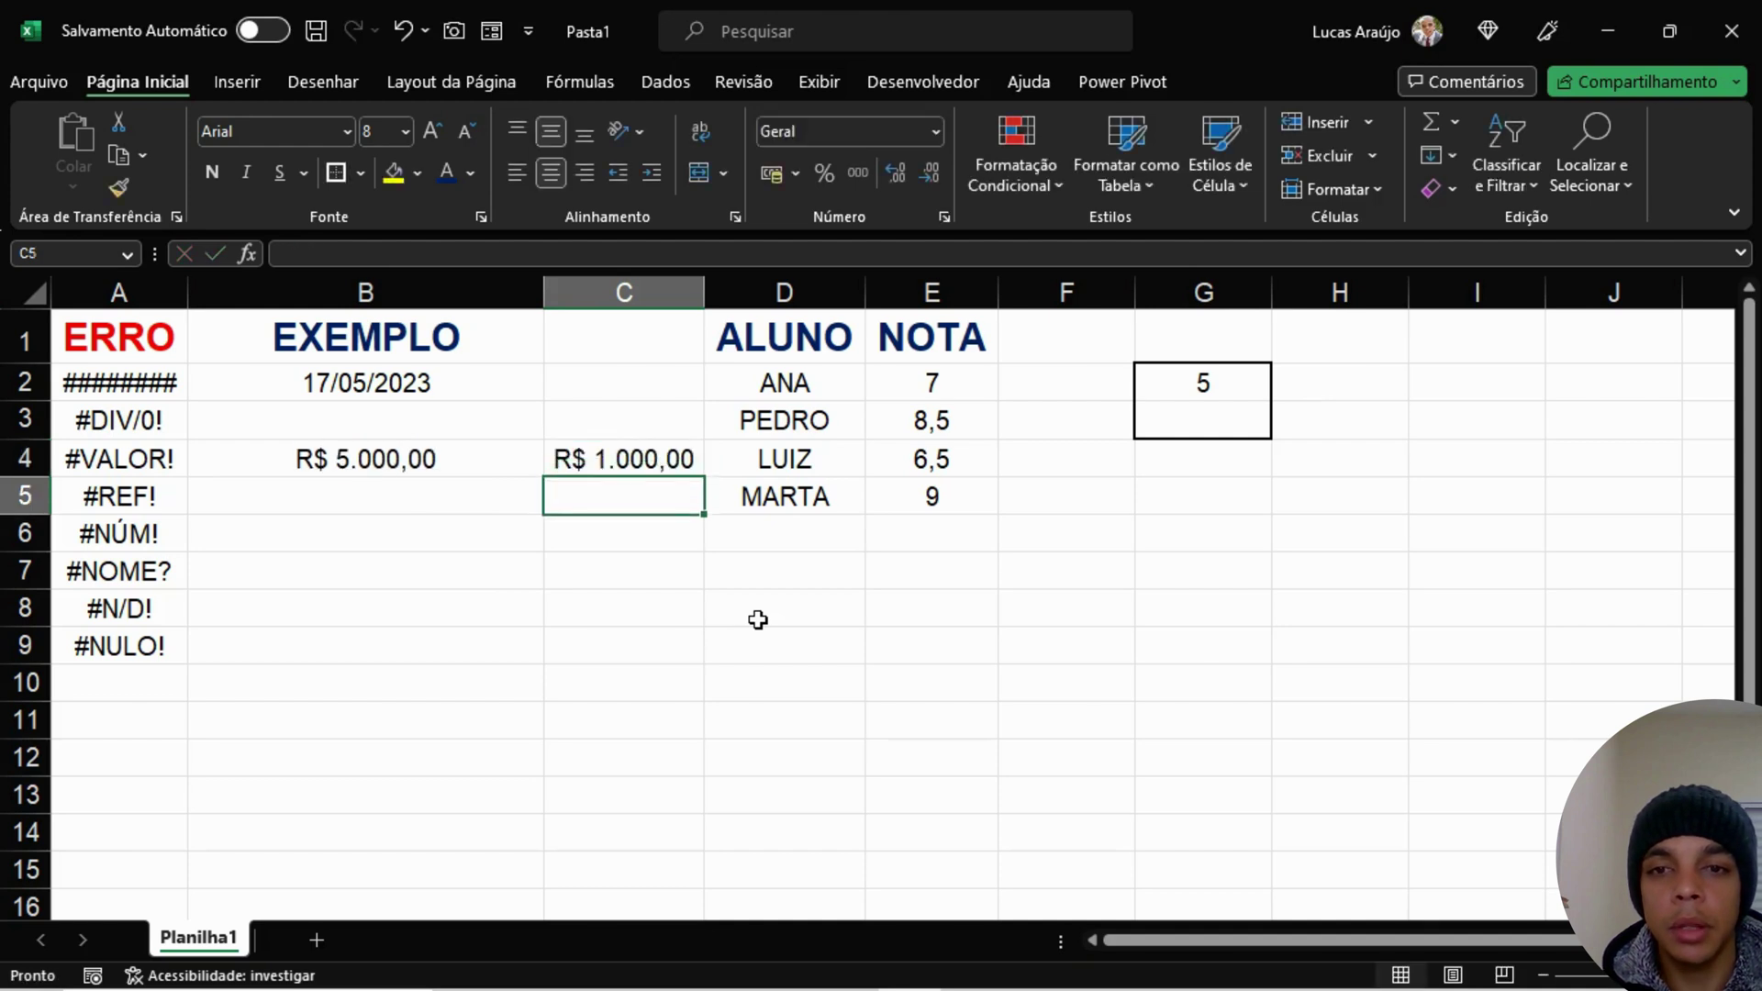
Step: Compare the underlying value stored in C4 with its currency display and the neighbouring cells in row 4, leaving the contents as they are
click(642, 463)
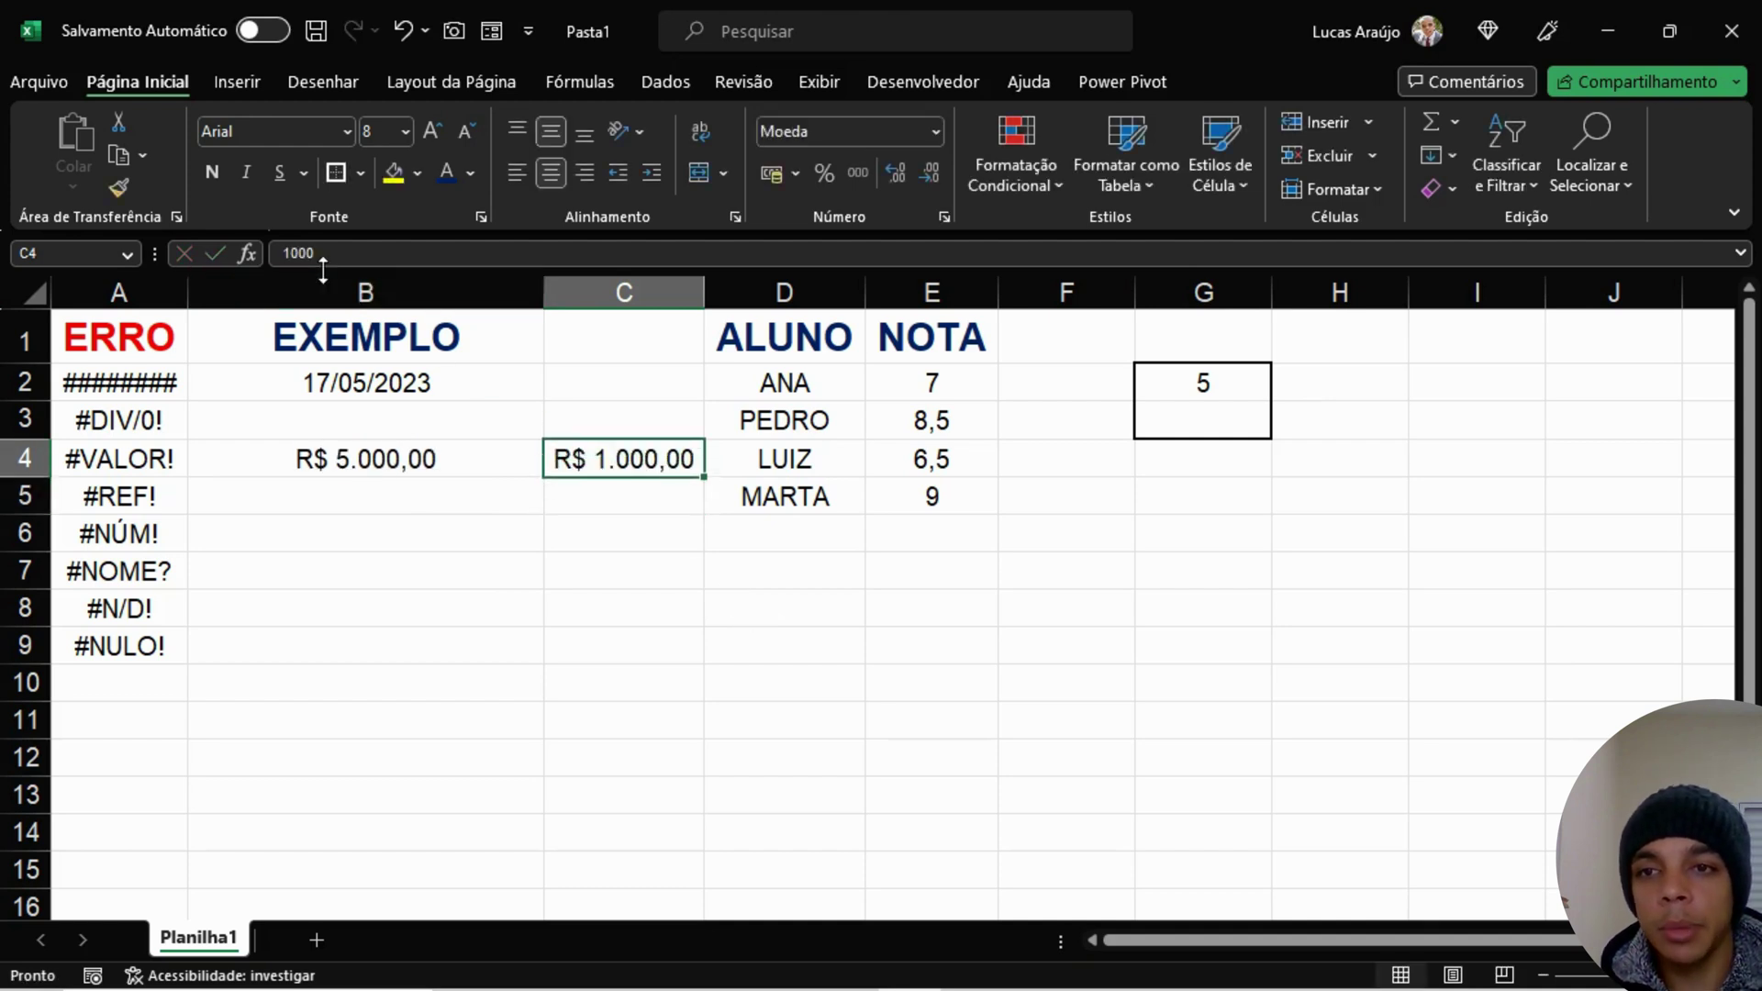
click(284, 254)
click(286, 254)
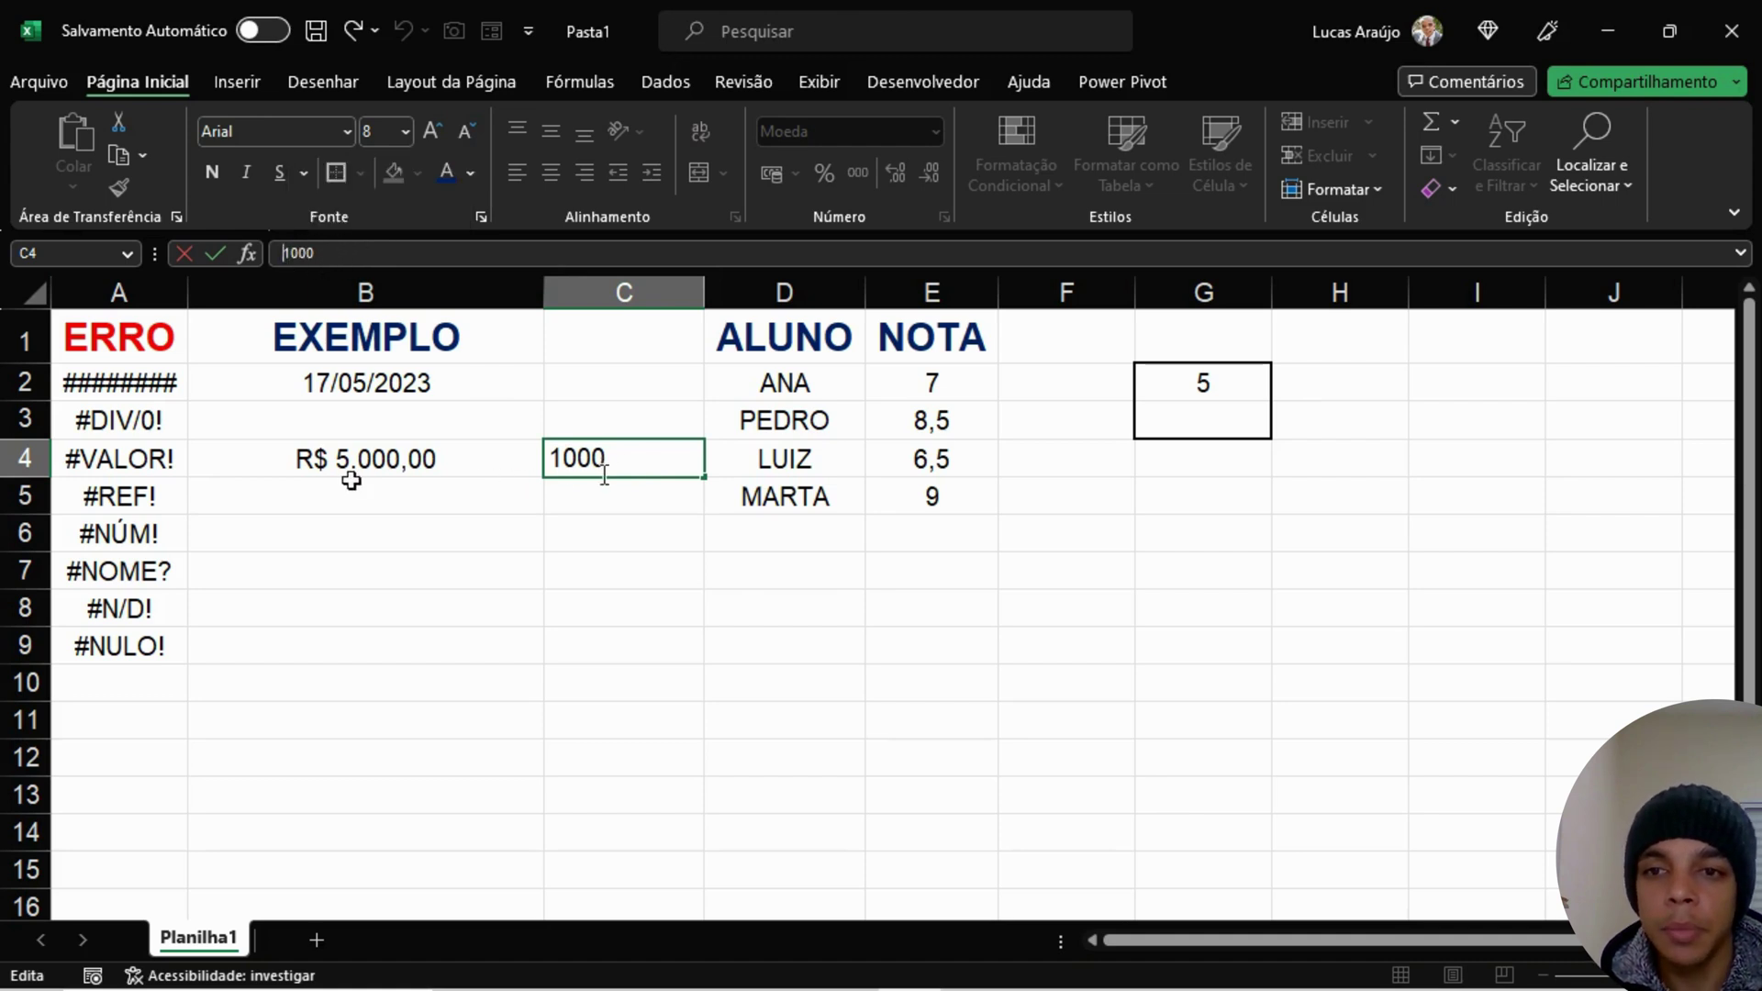
click(432, 451)
key(Left)
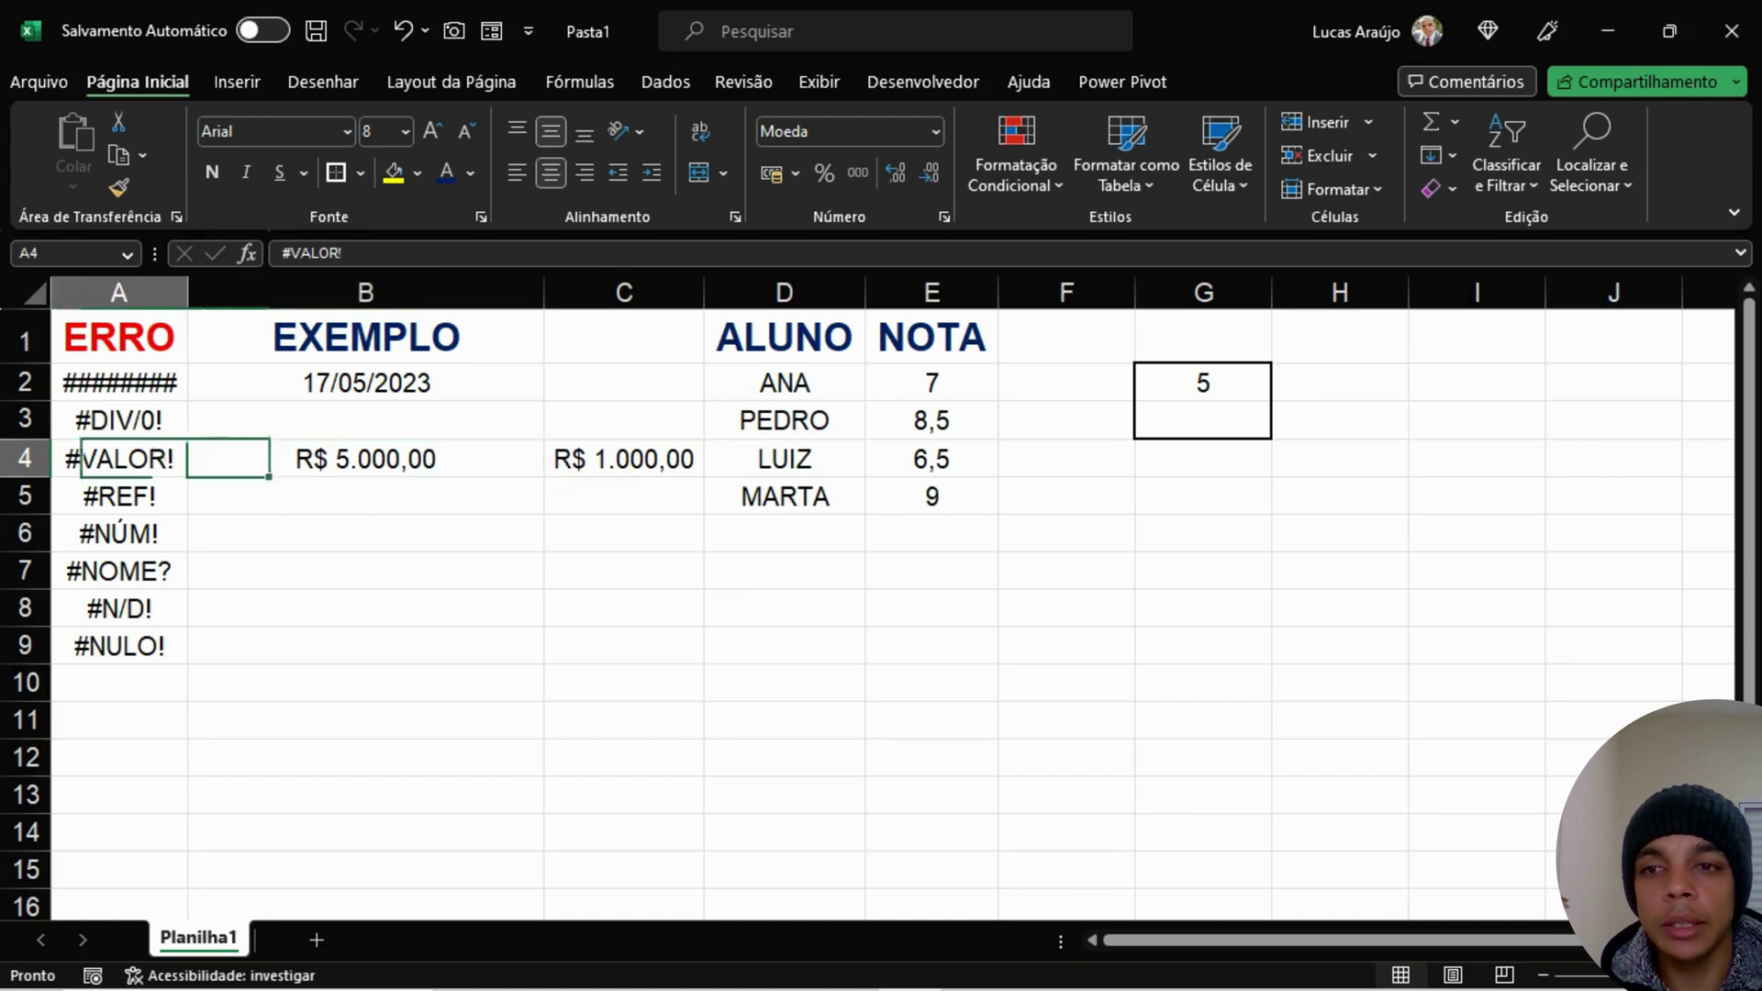
key(Right)
key(Right)
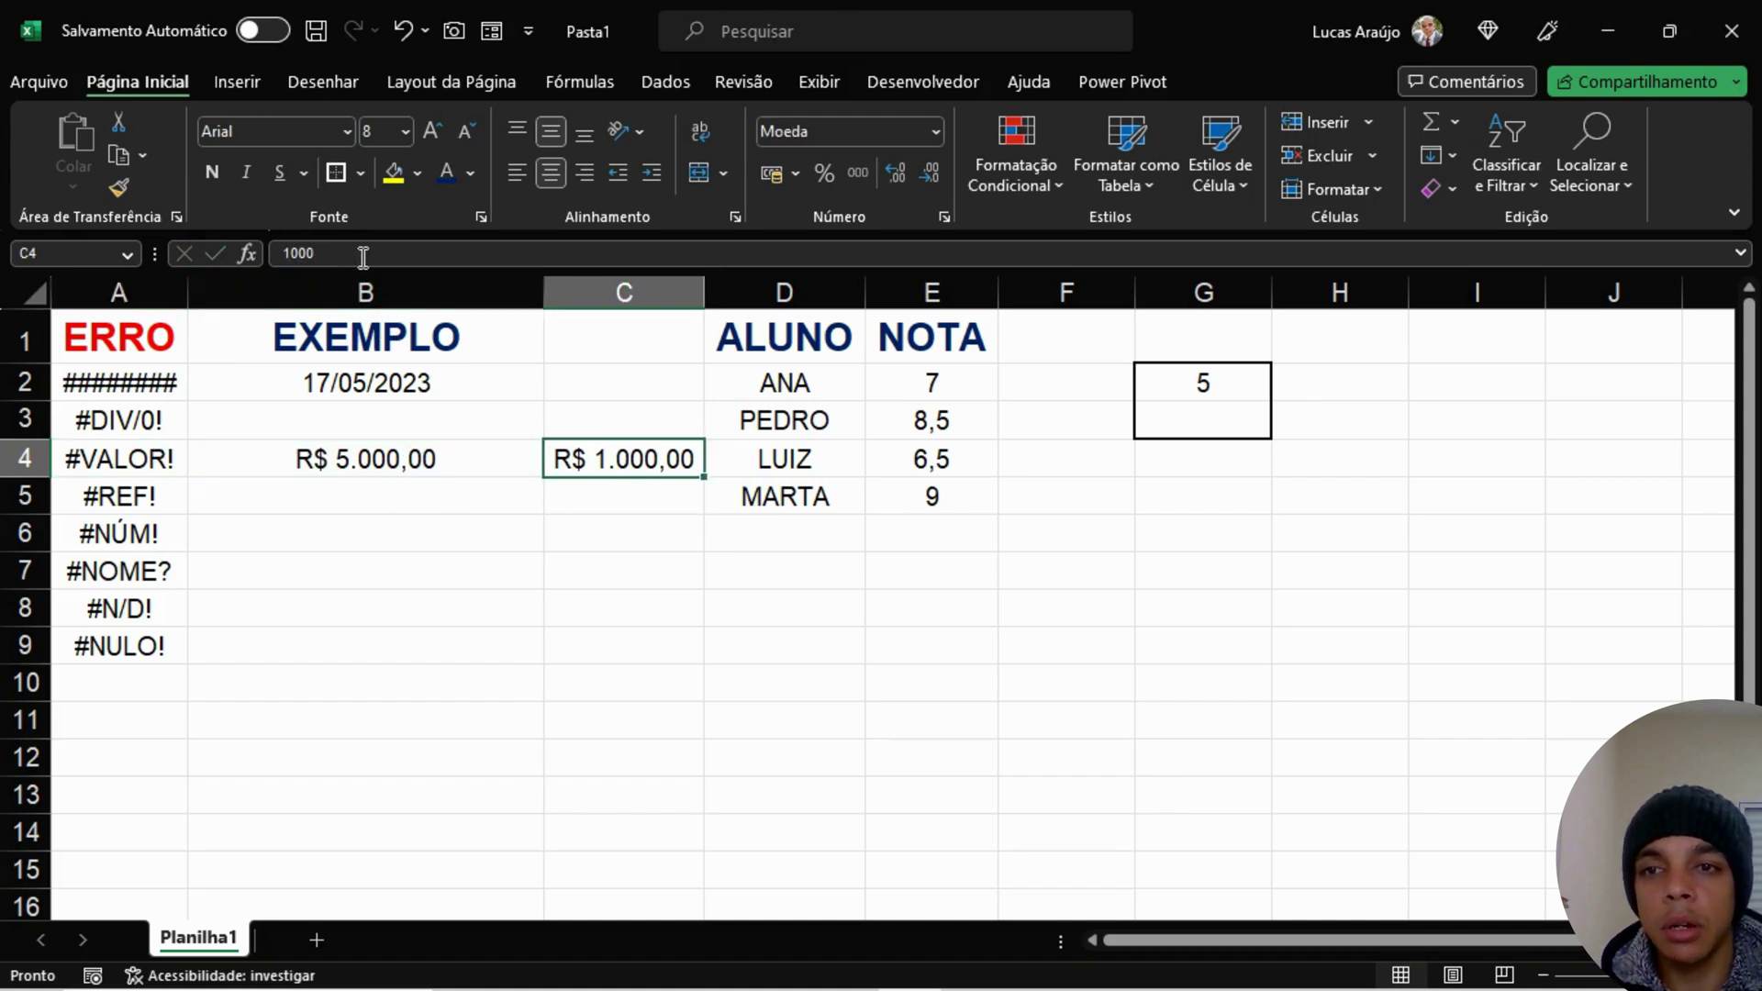
double_click(275, 253)
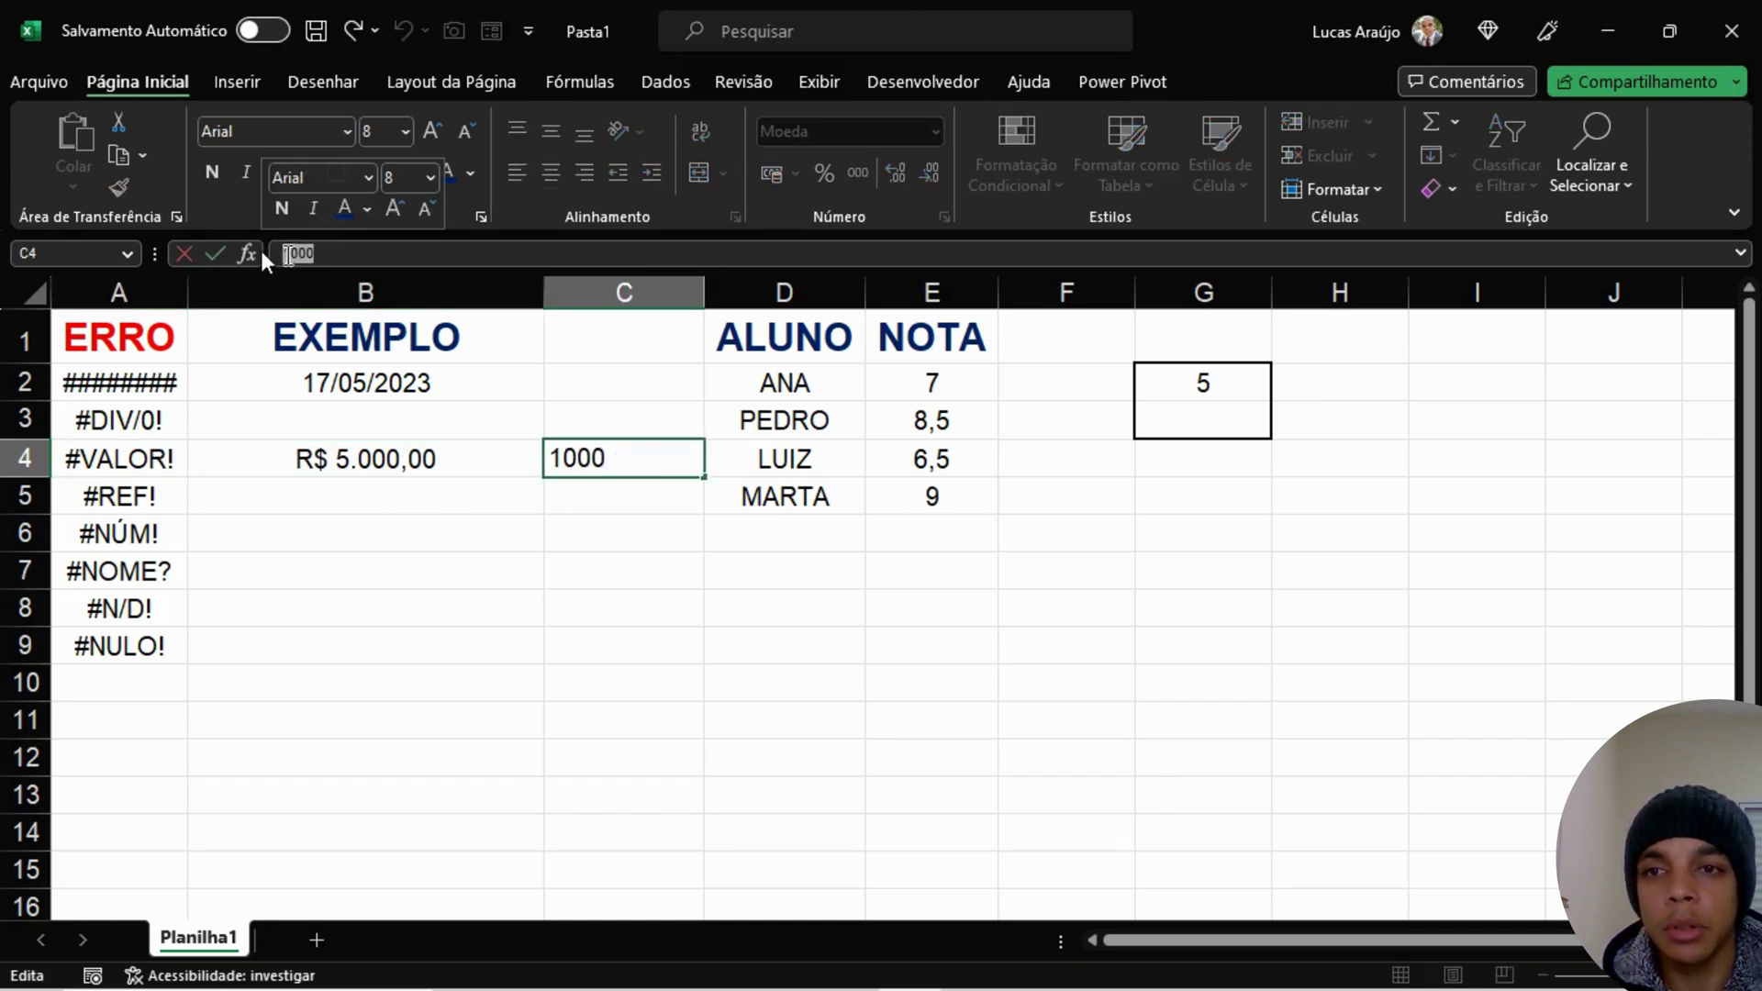
click(284, 253)
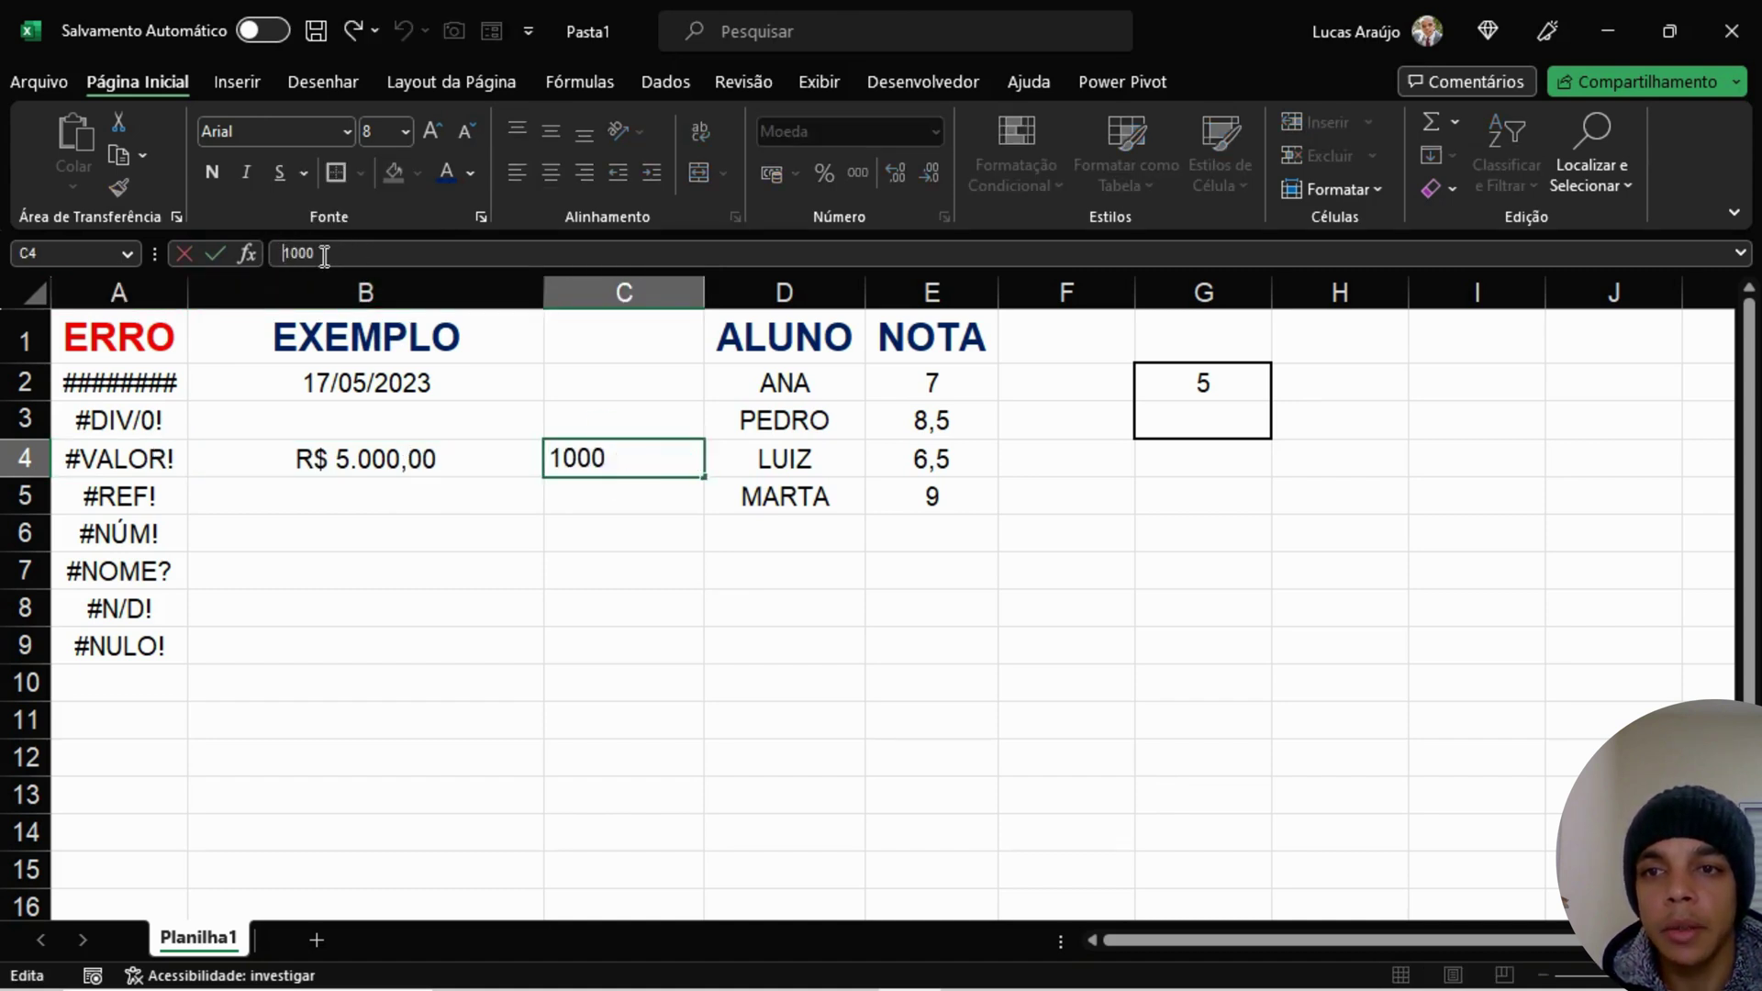
click(424, 254)
key(Return)
click(583, 464)
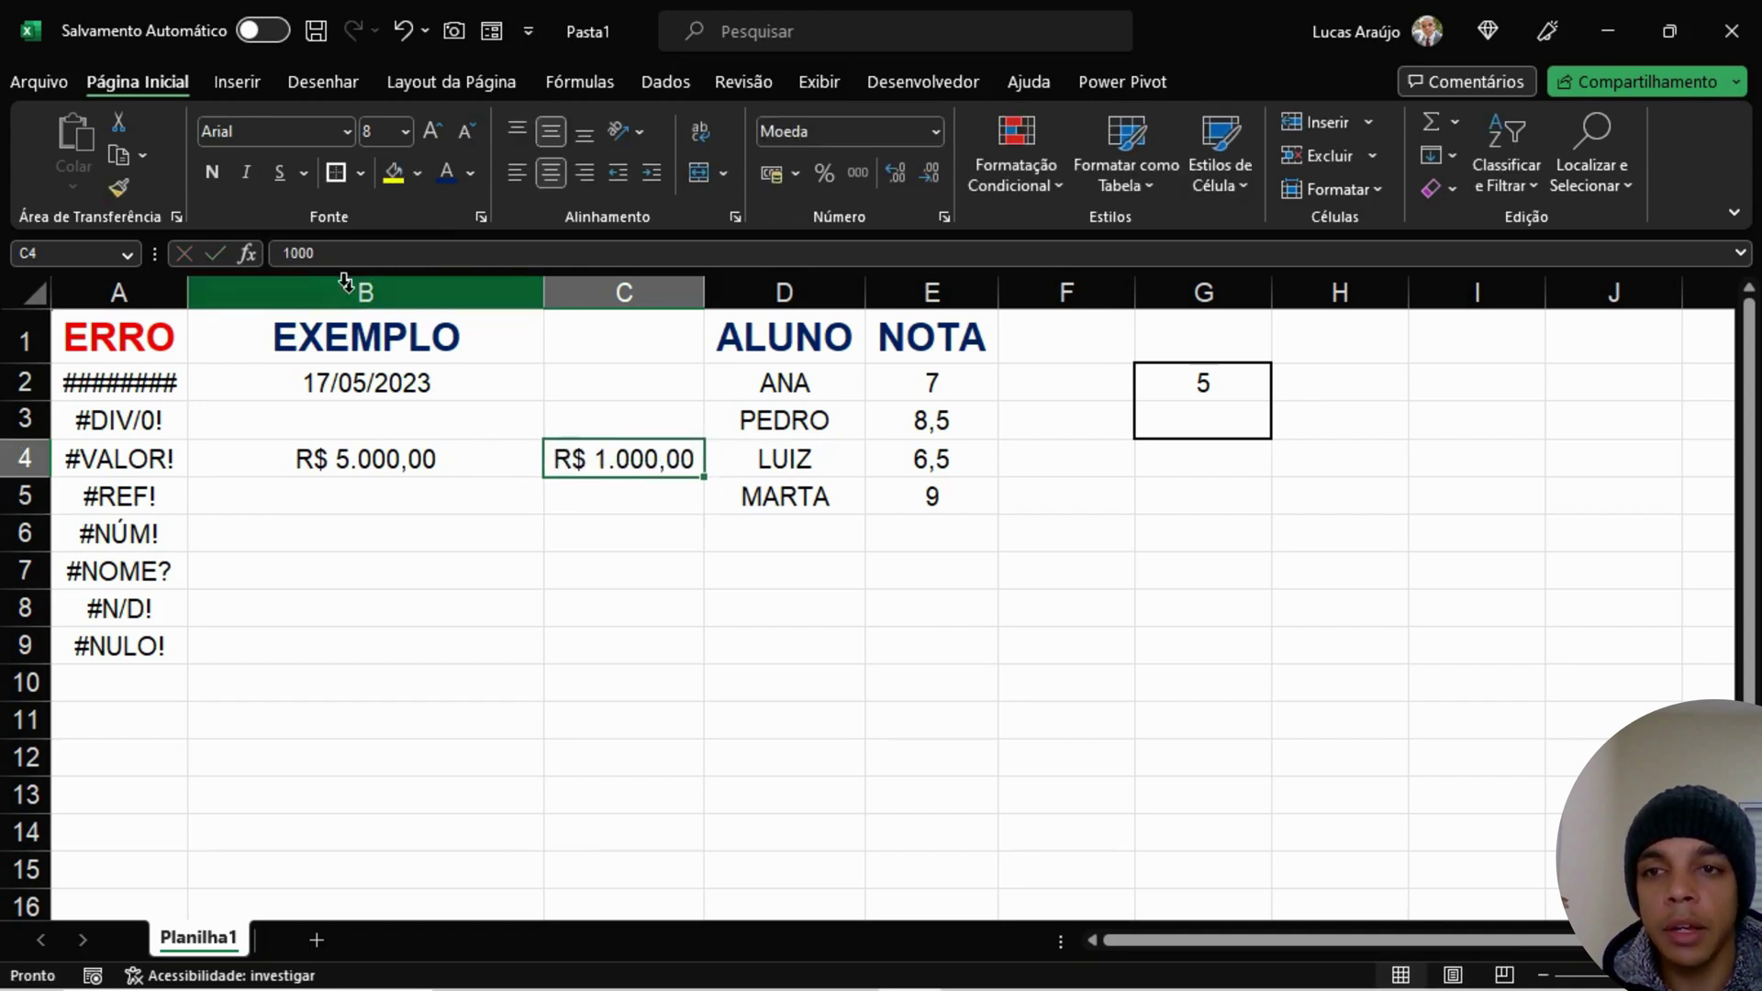
click(303, 253)
double_click(303, 253)
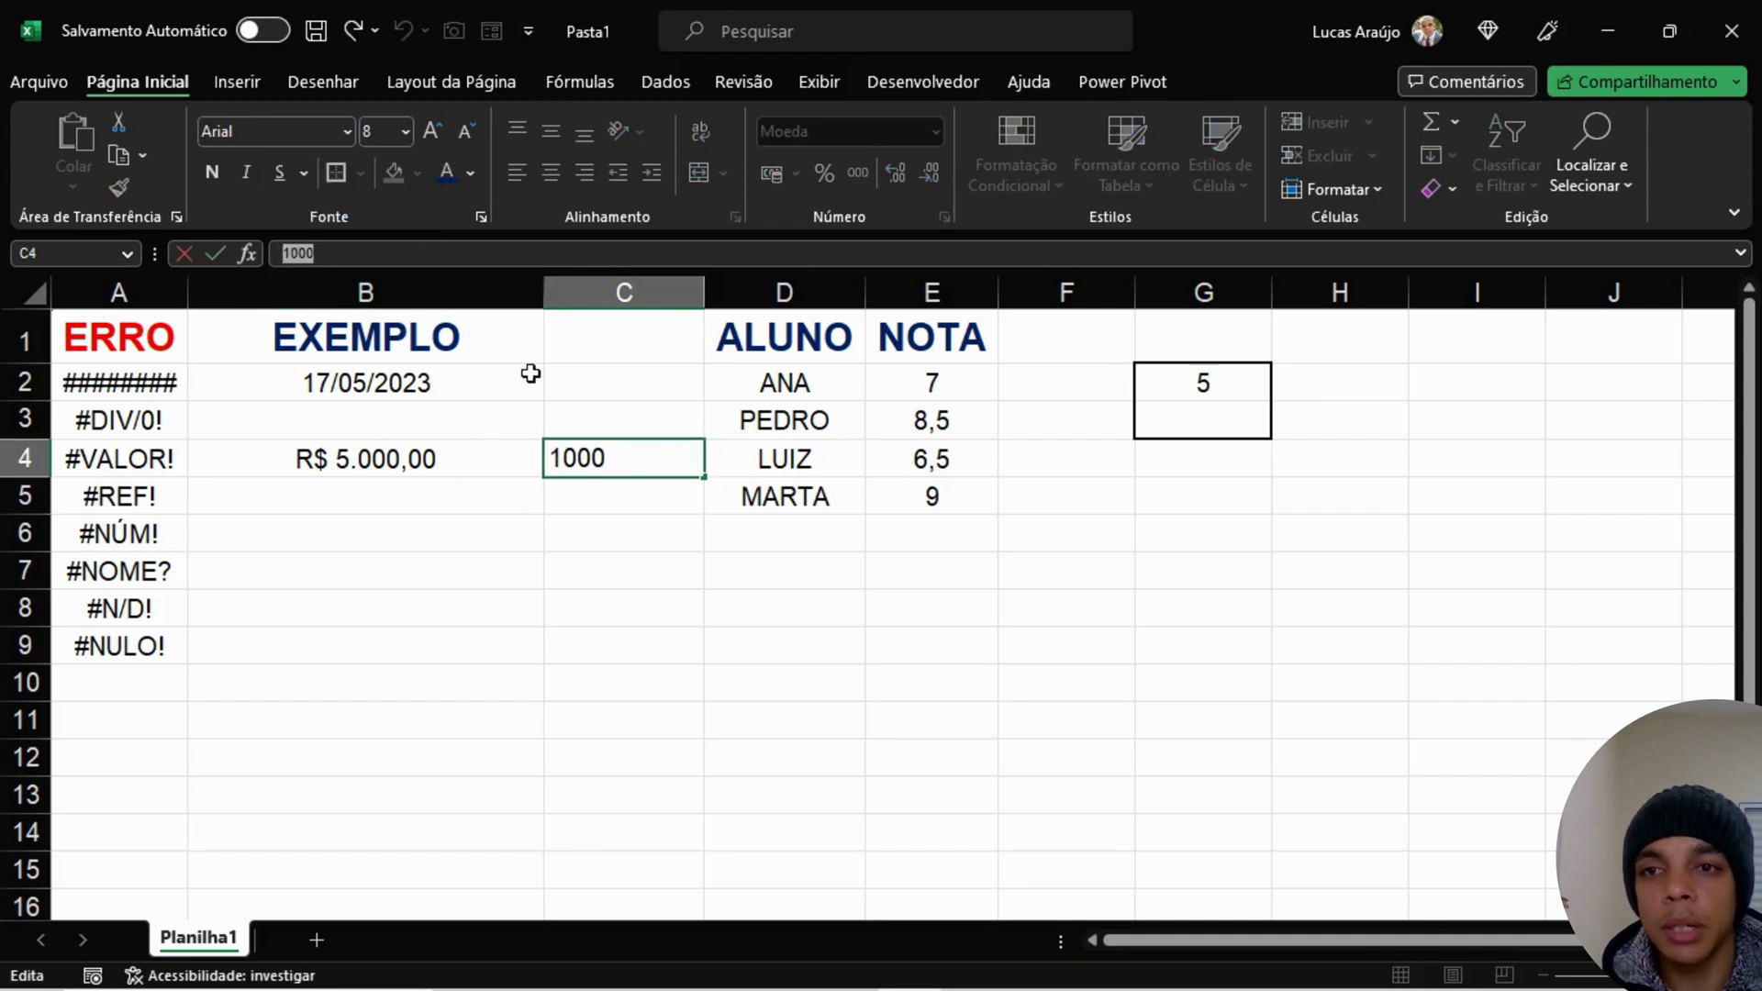
key(Return)
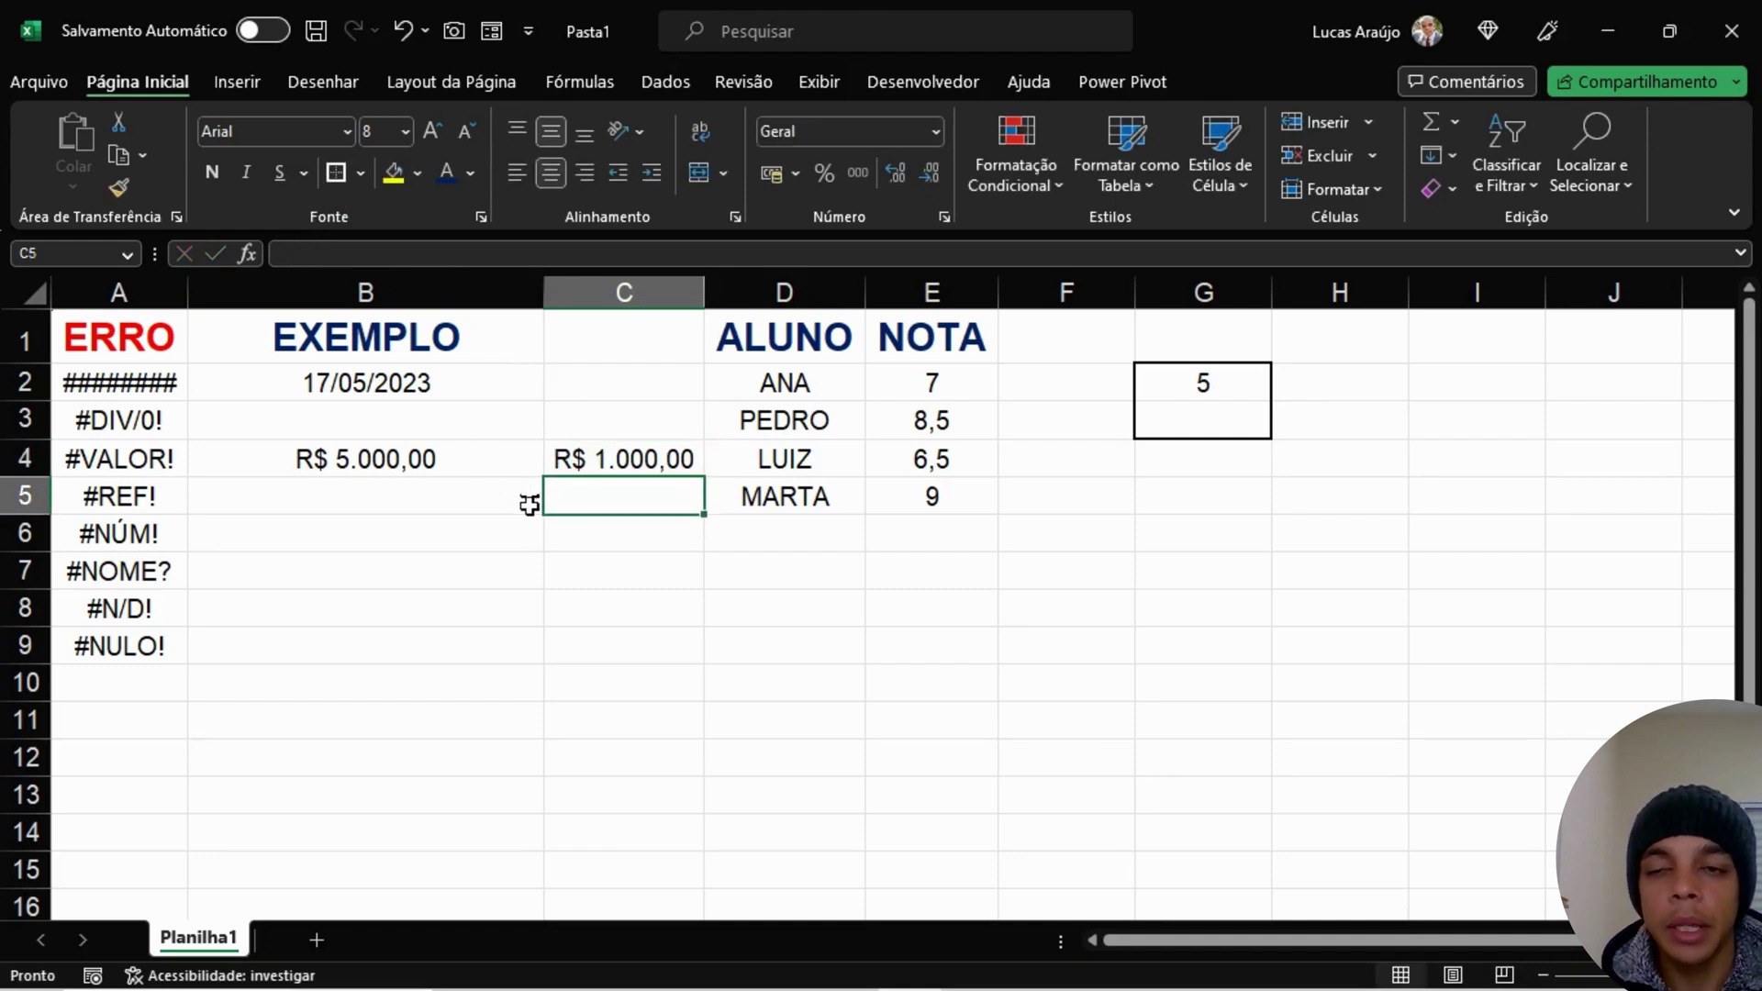
click(626, 461)
click(147, 455)
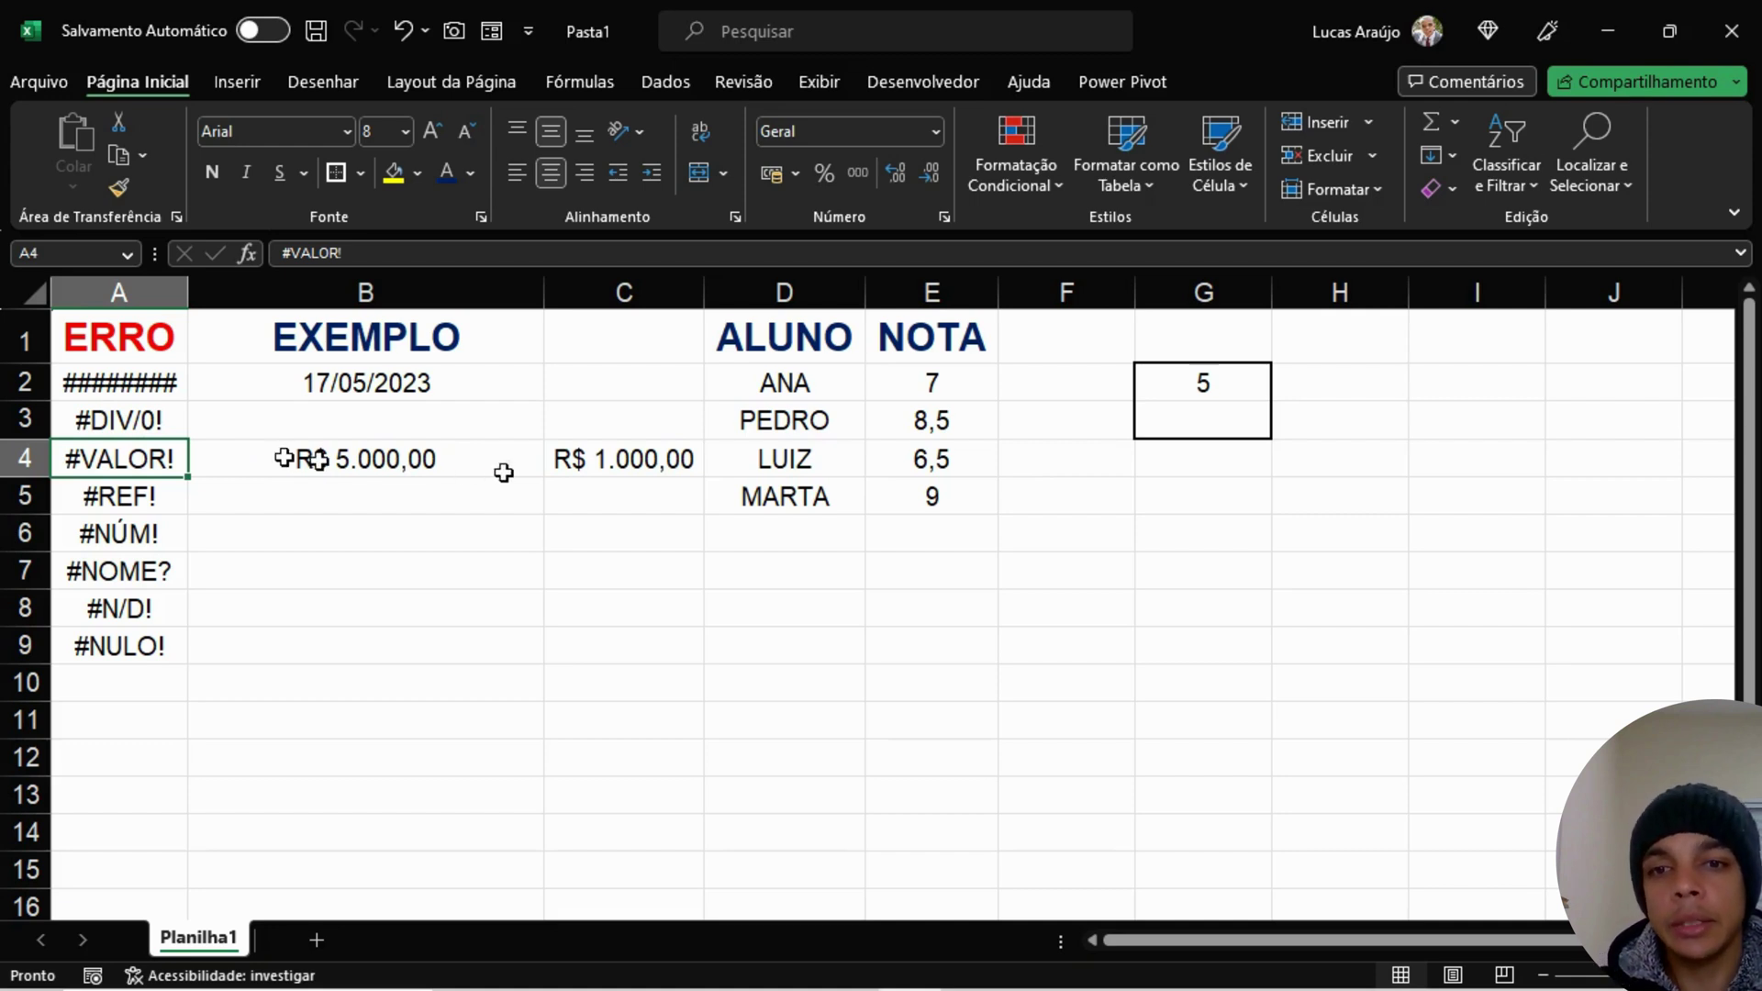
Step: Replace the C4 amount with the text A so the B4 formula multiplies text, and inspect both cells
click(597, 459)
double_click(303, 253)
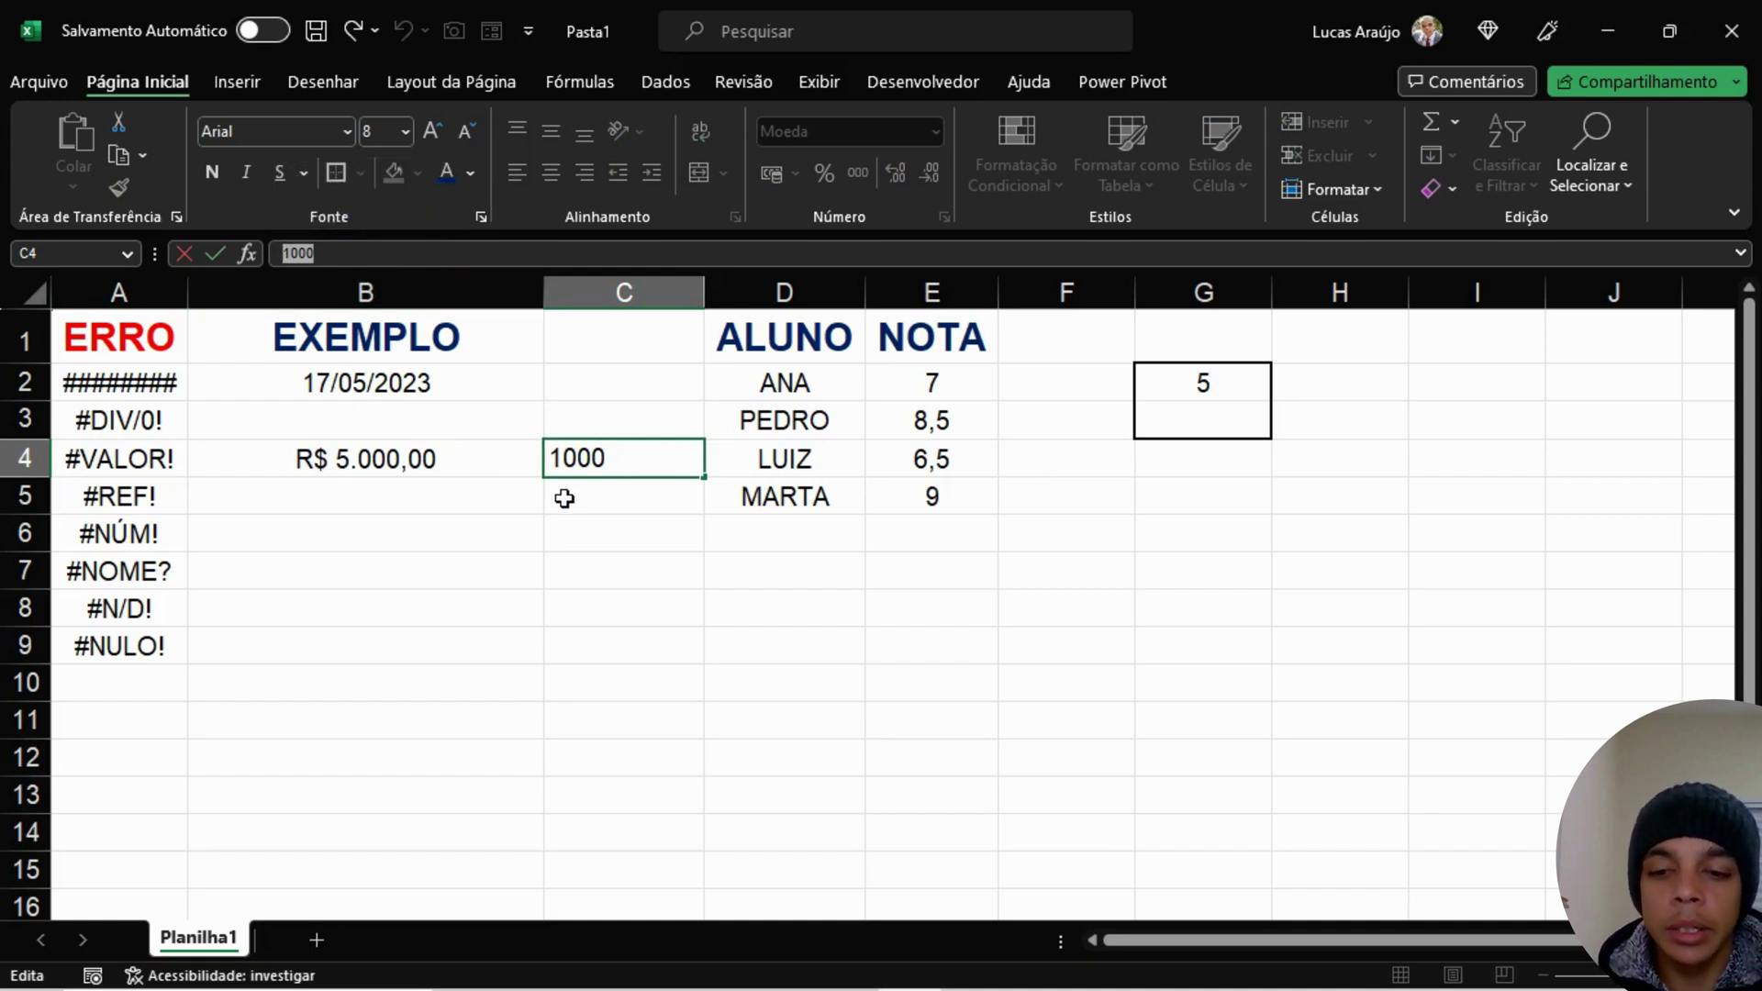
text(A)
key(Return)
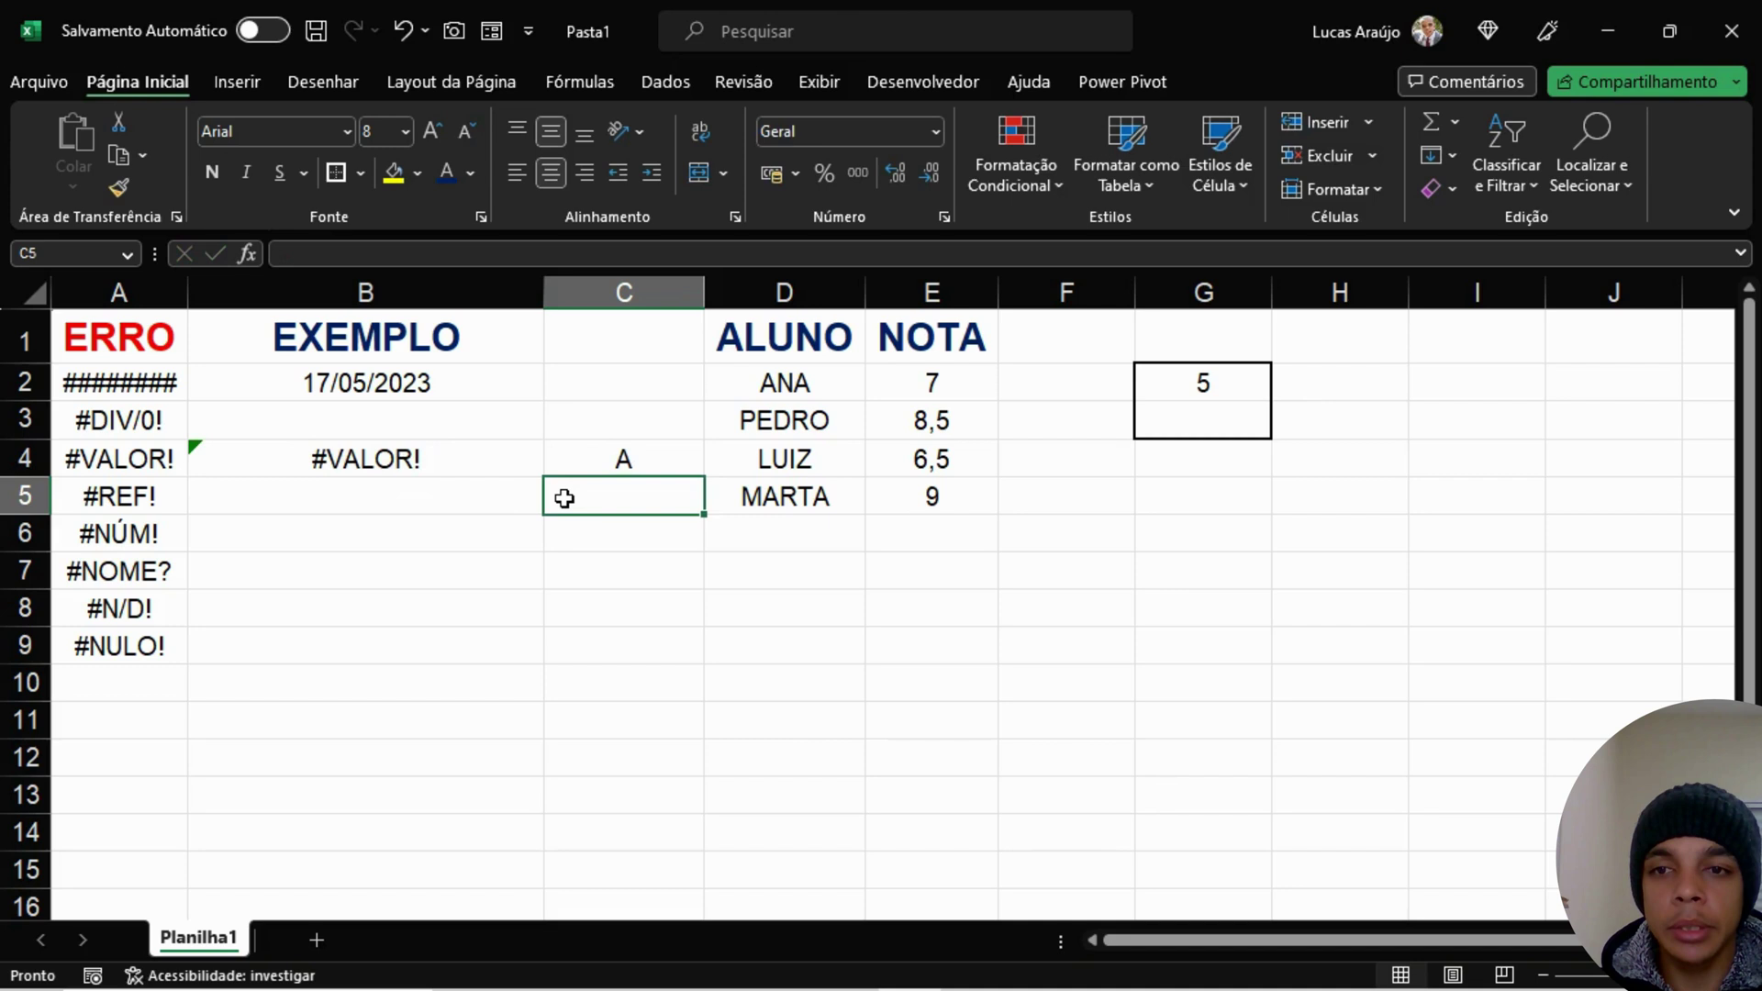
click(464, 457)
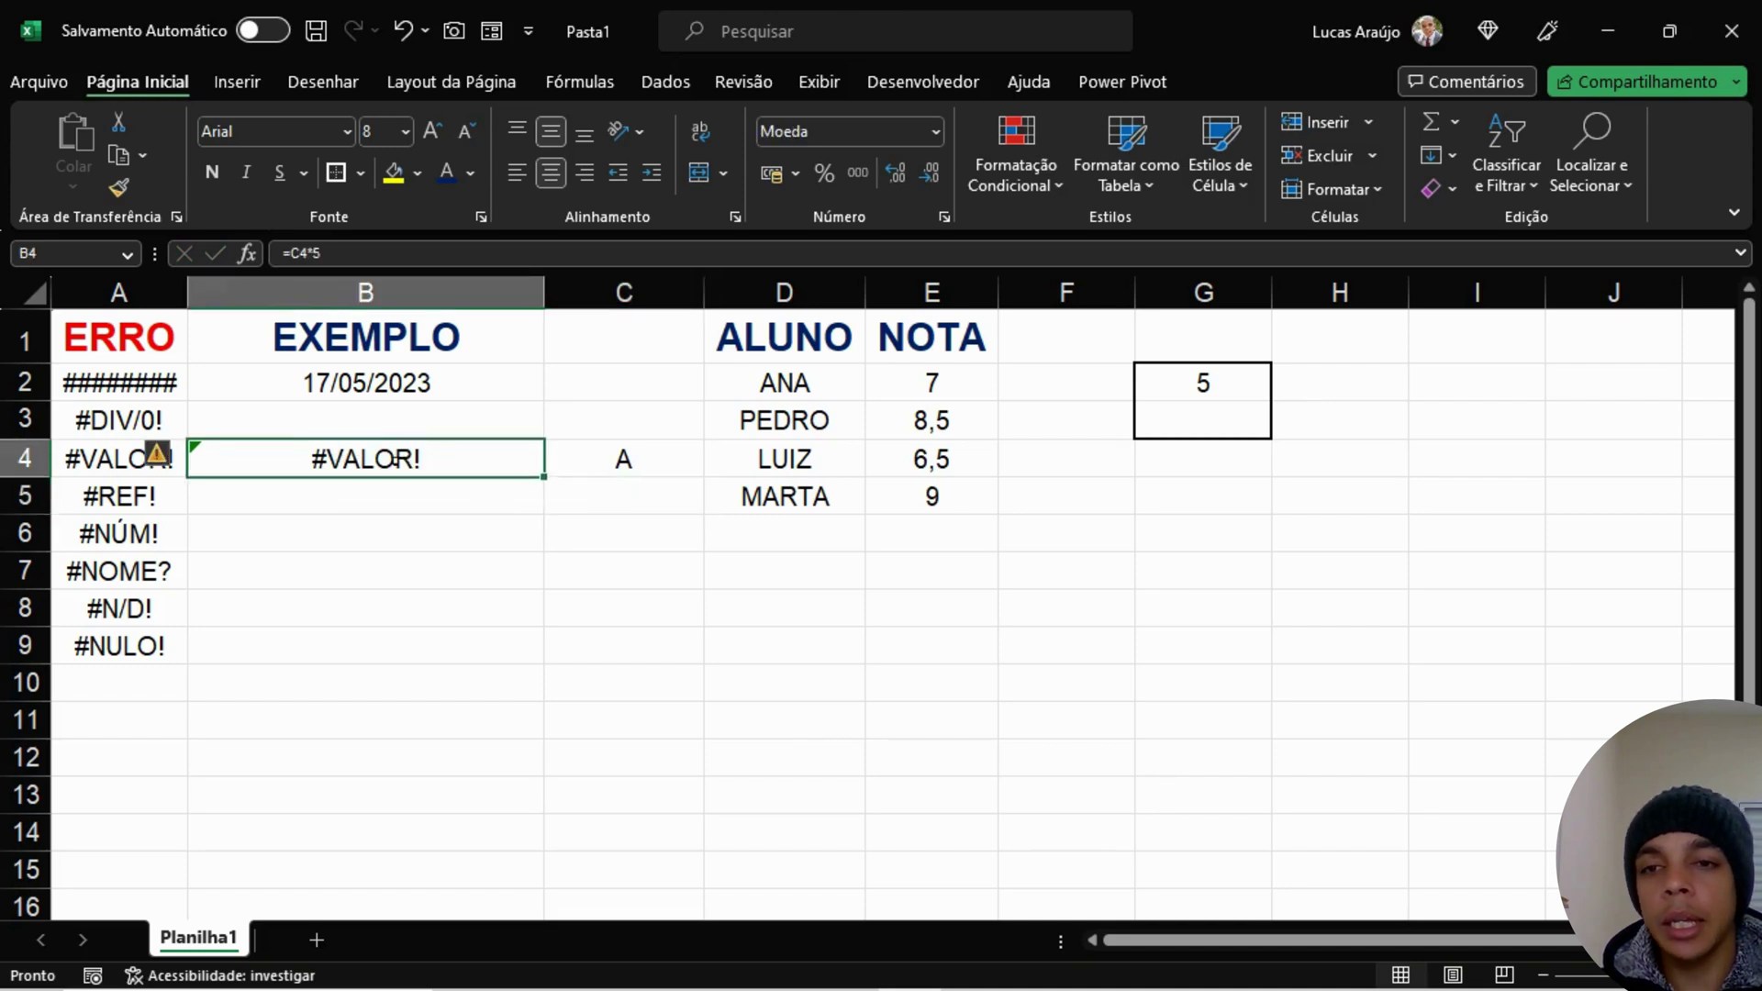
click(620, 463)
click(460, 456)
click(467, 598)
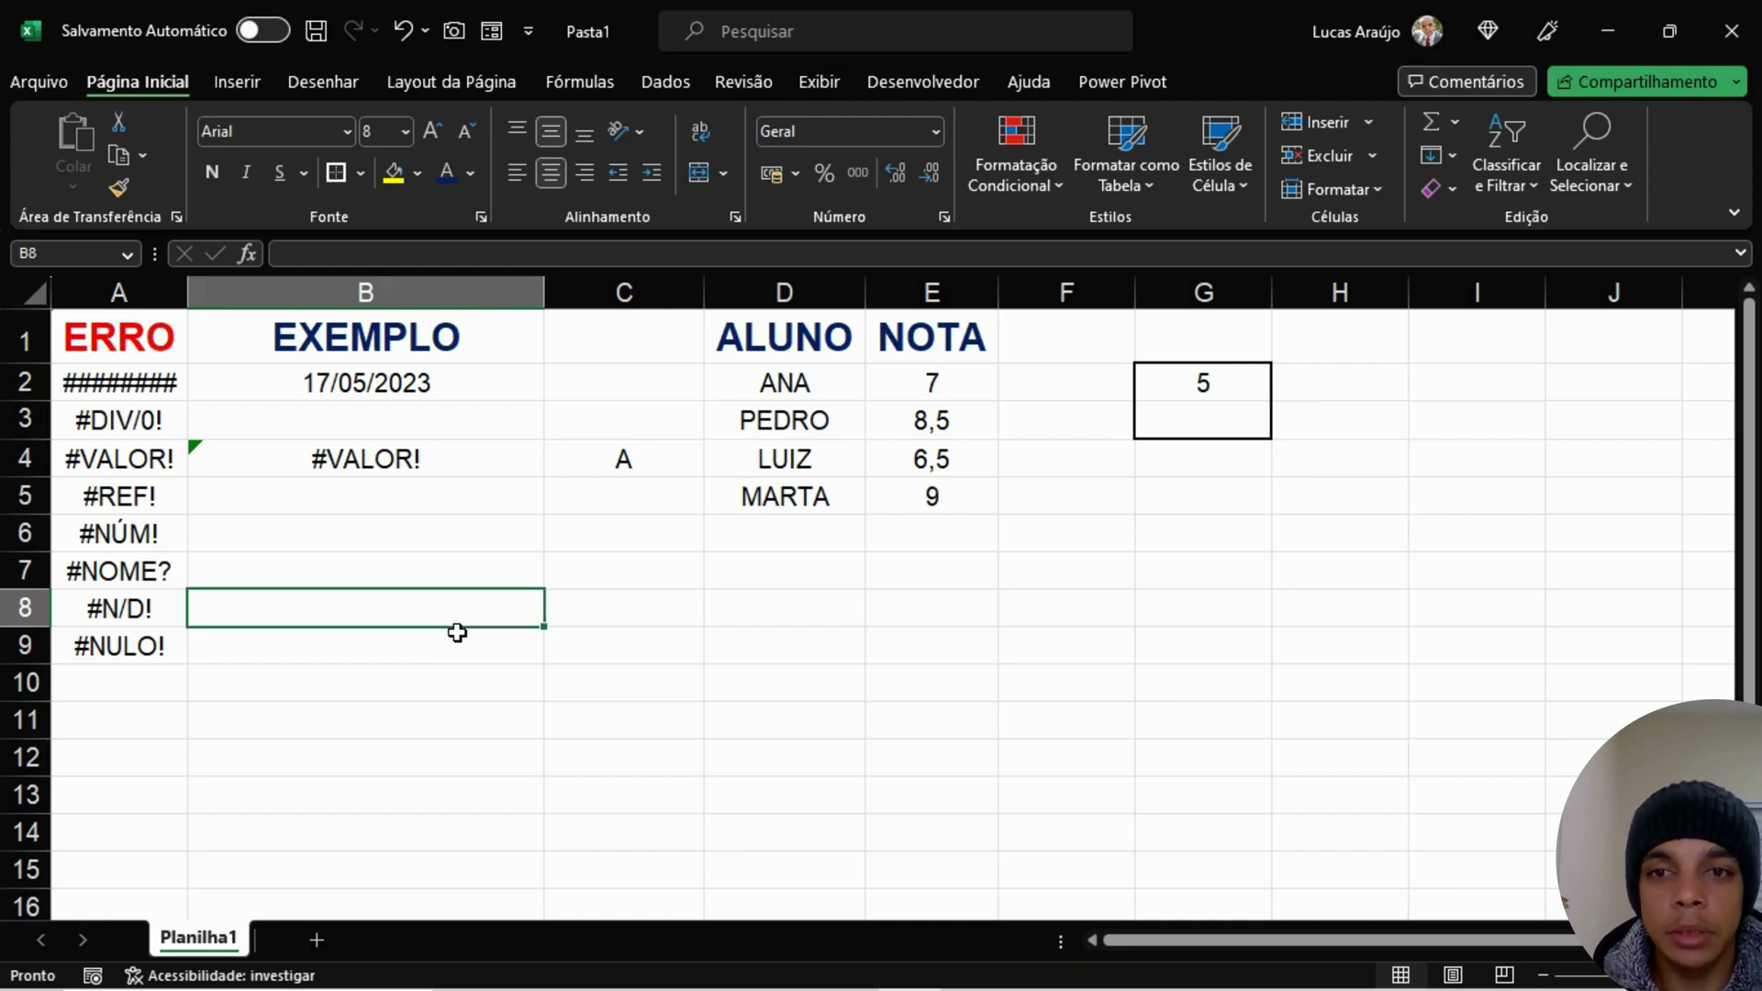
click(634, 459)
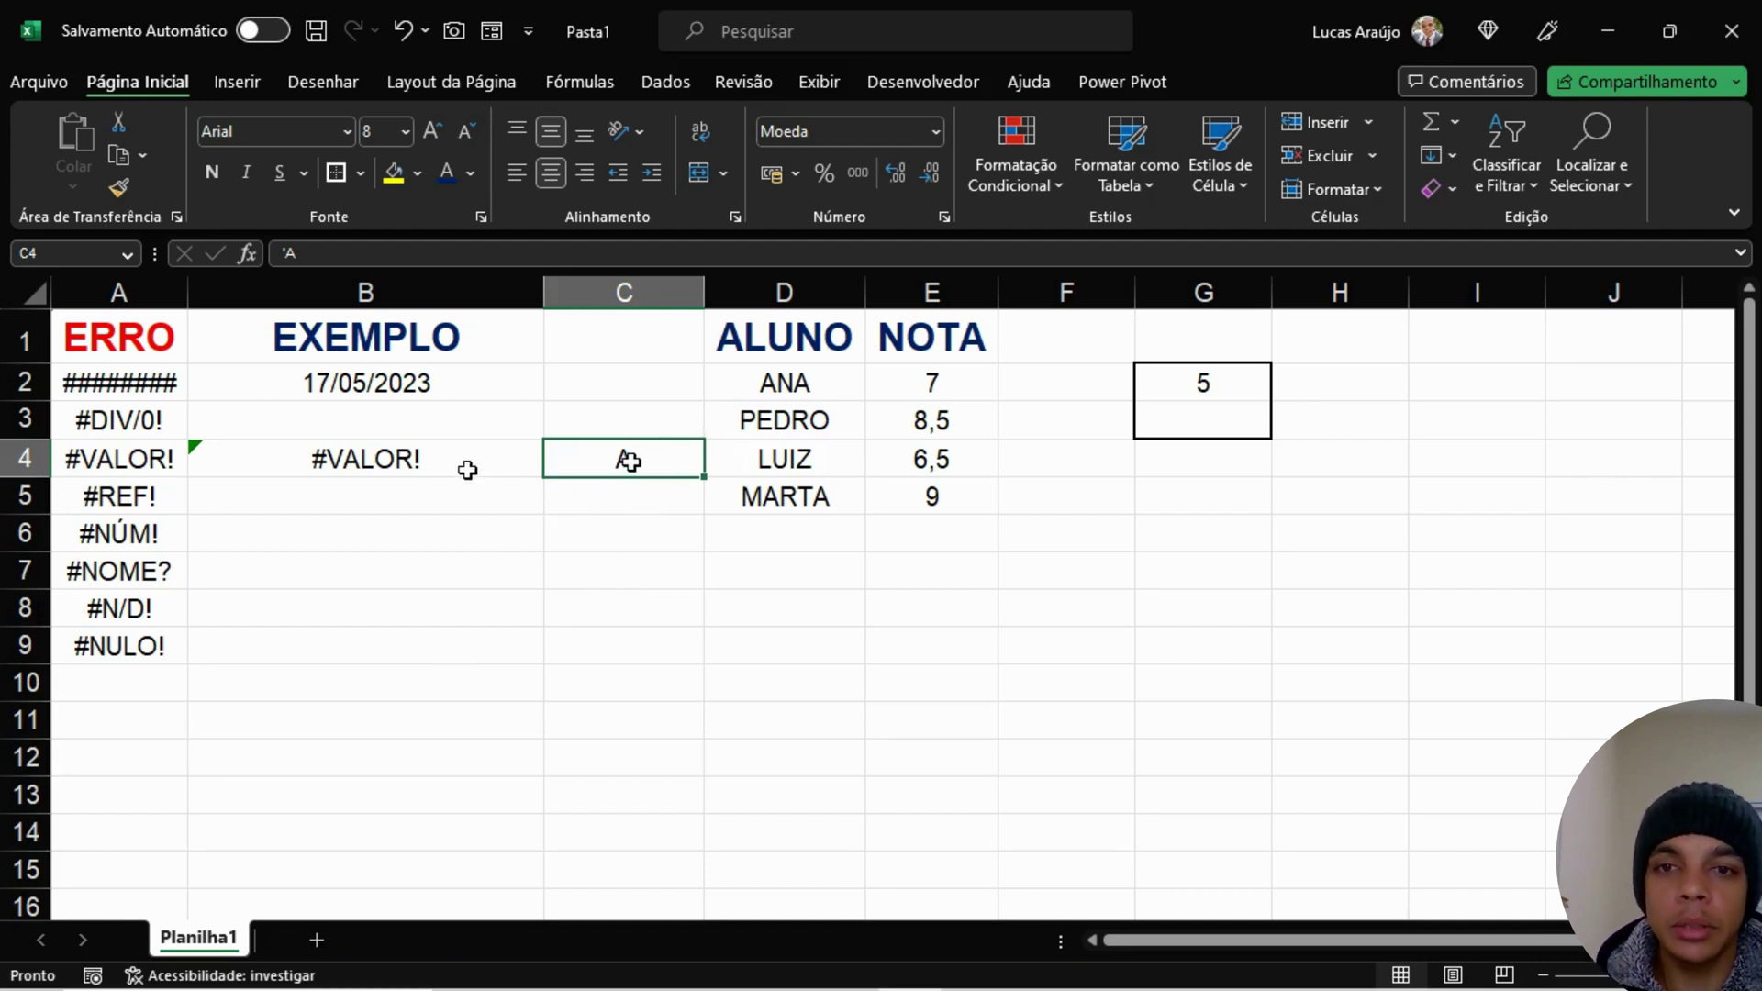
click(432, 454)
click(590, 456)
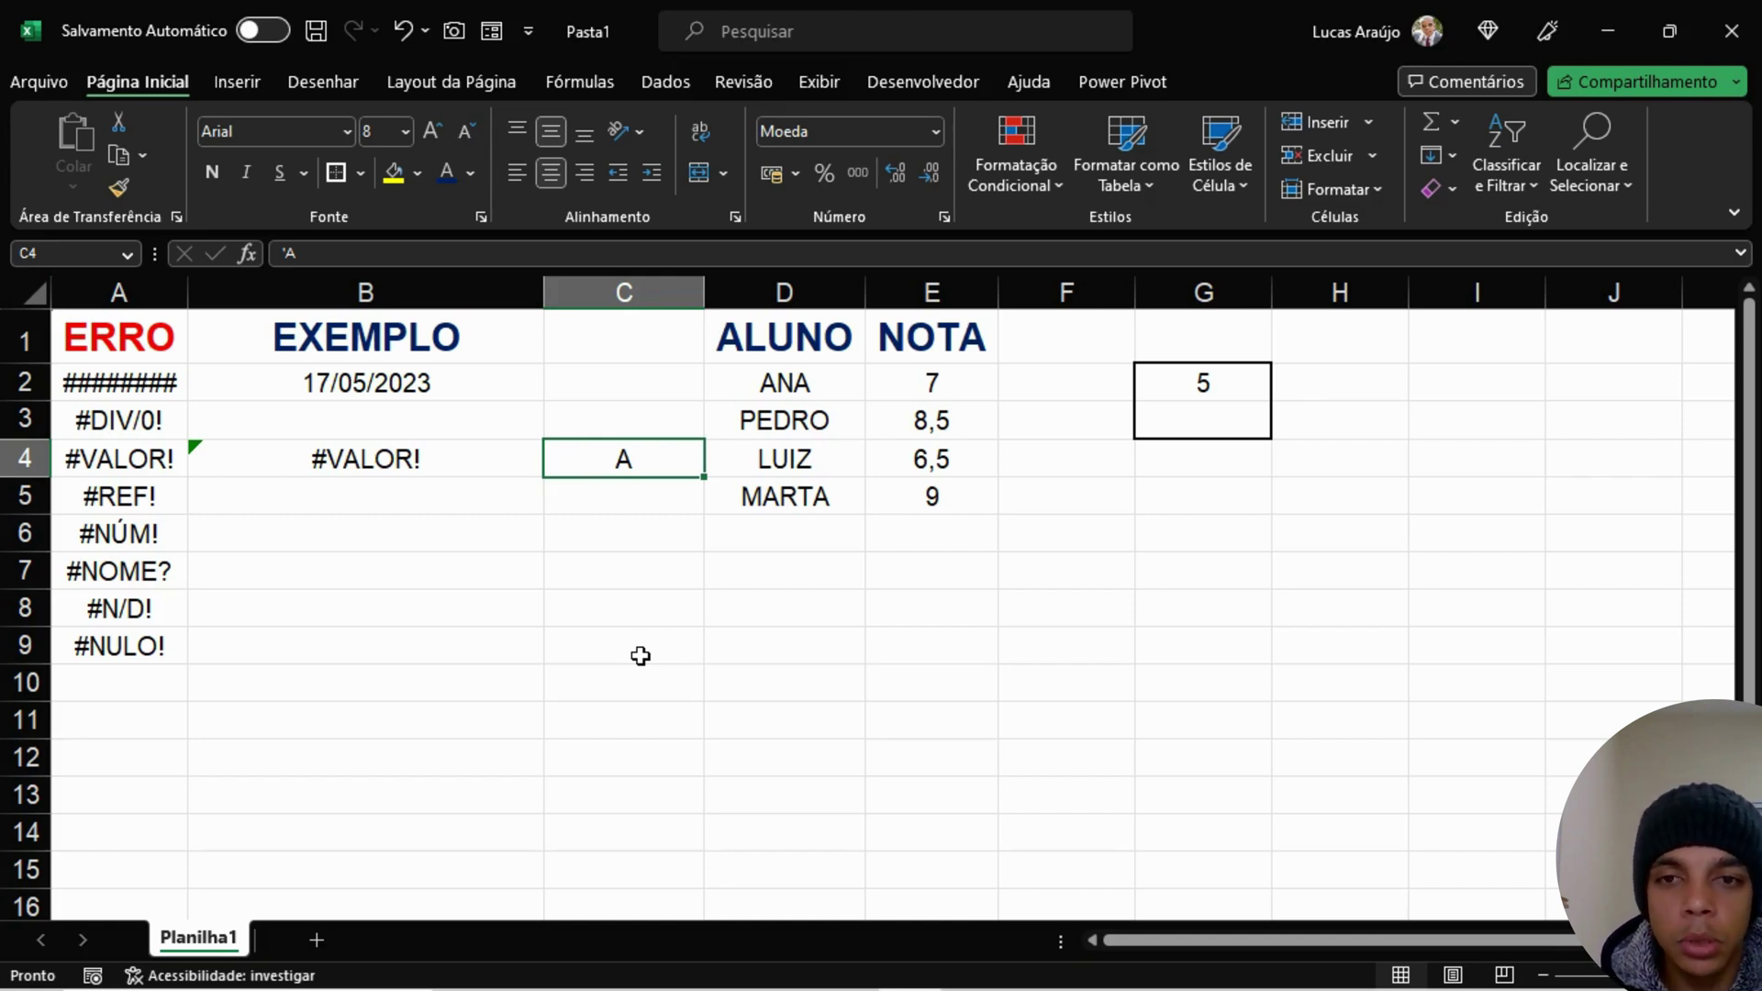
click(451, 501)
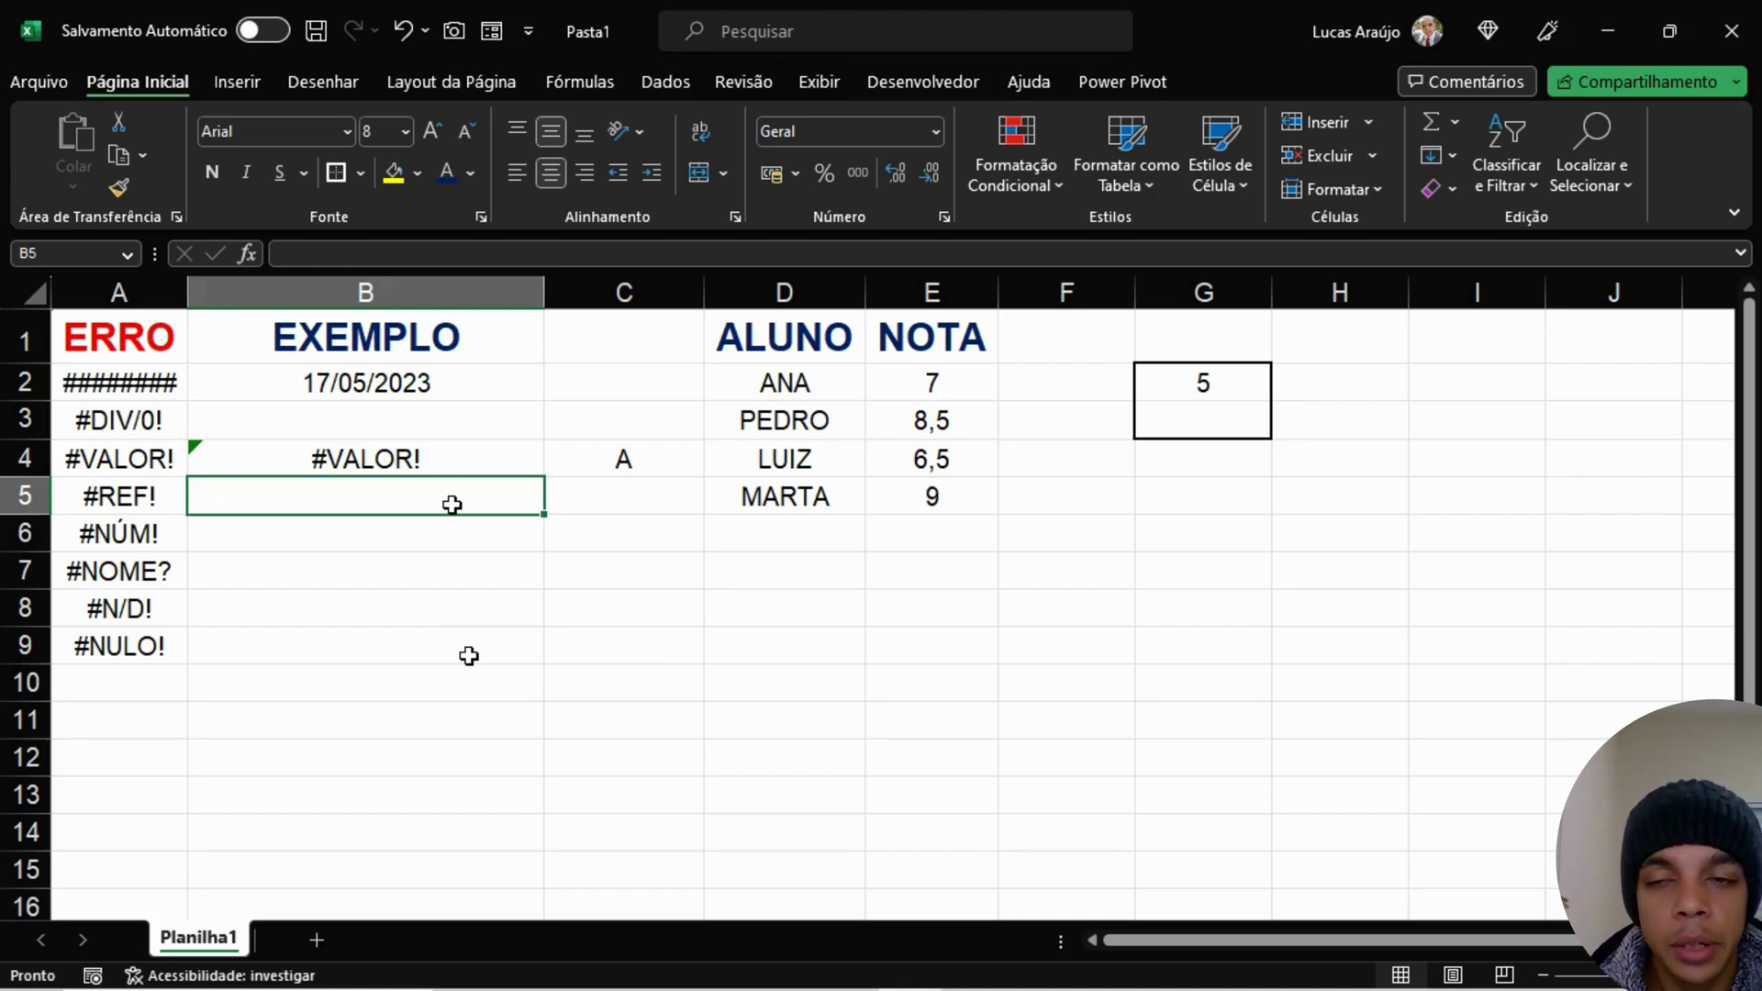
Step: Apply a border around cell G5 and enter the value 10 in it
click(1243, 497)
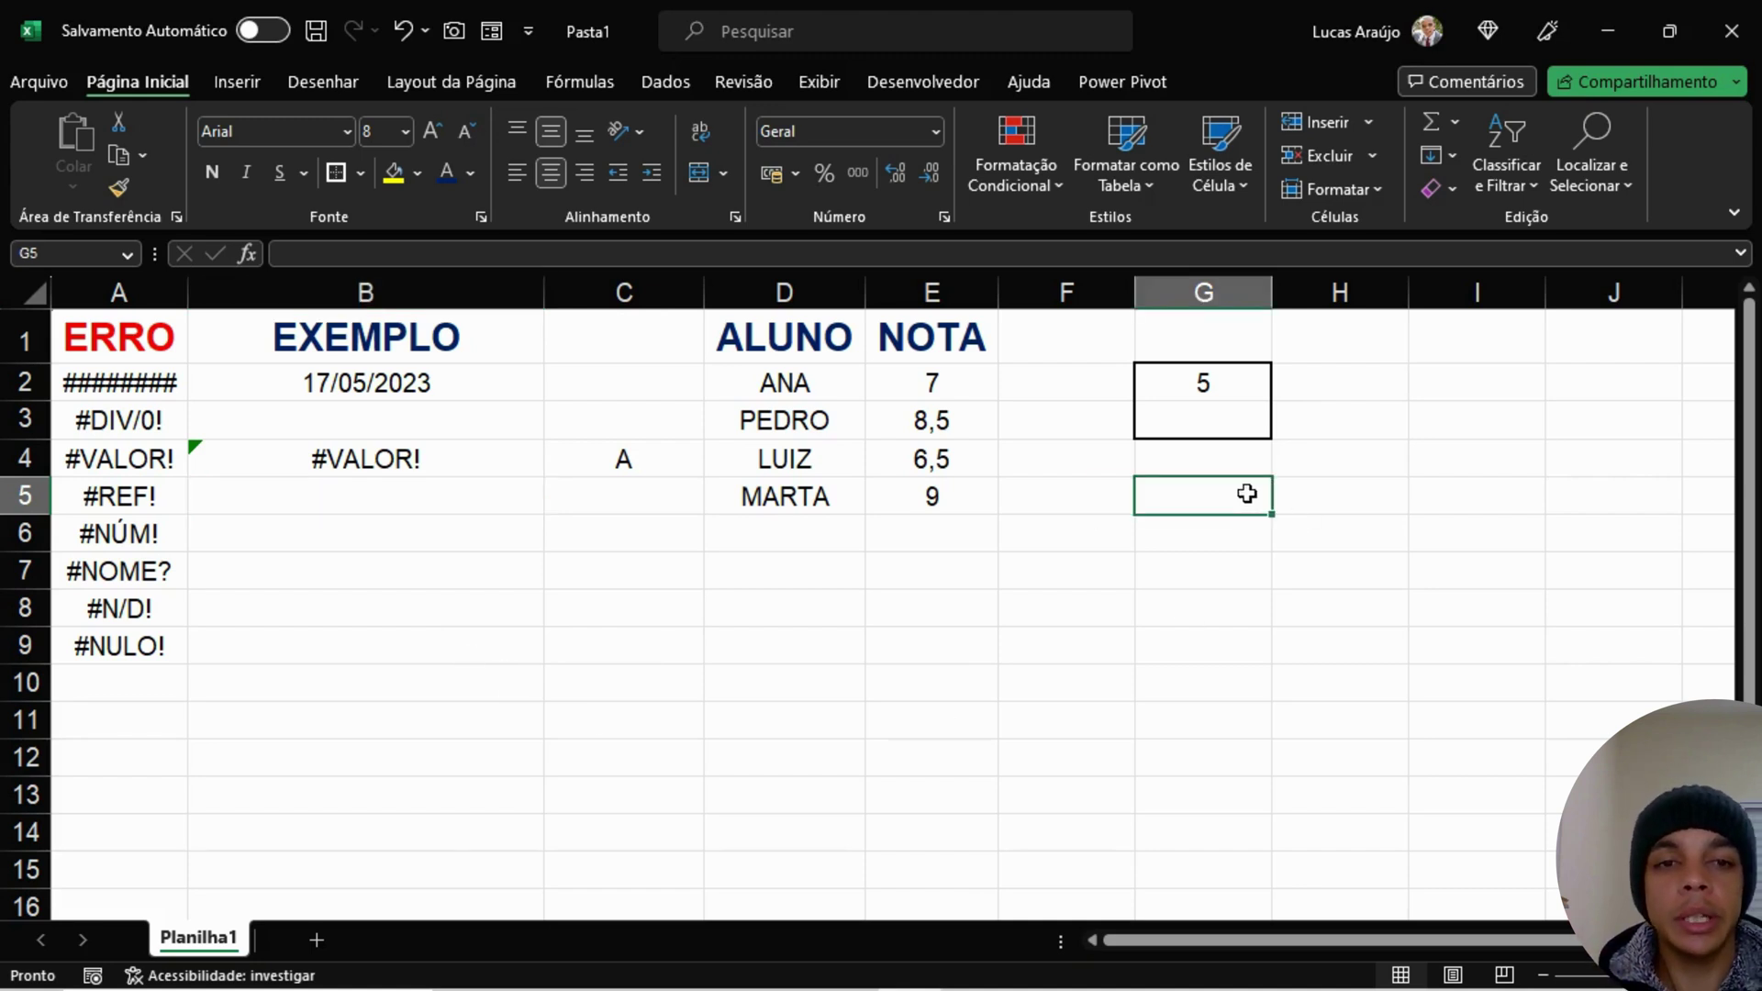
click(328, 180)
click(1225, 610)
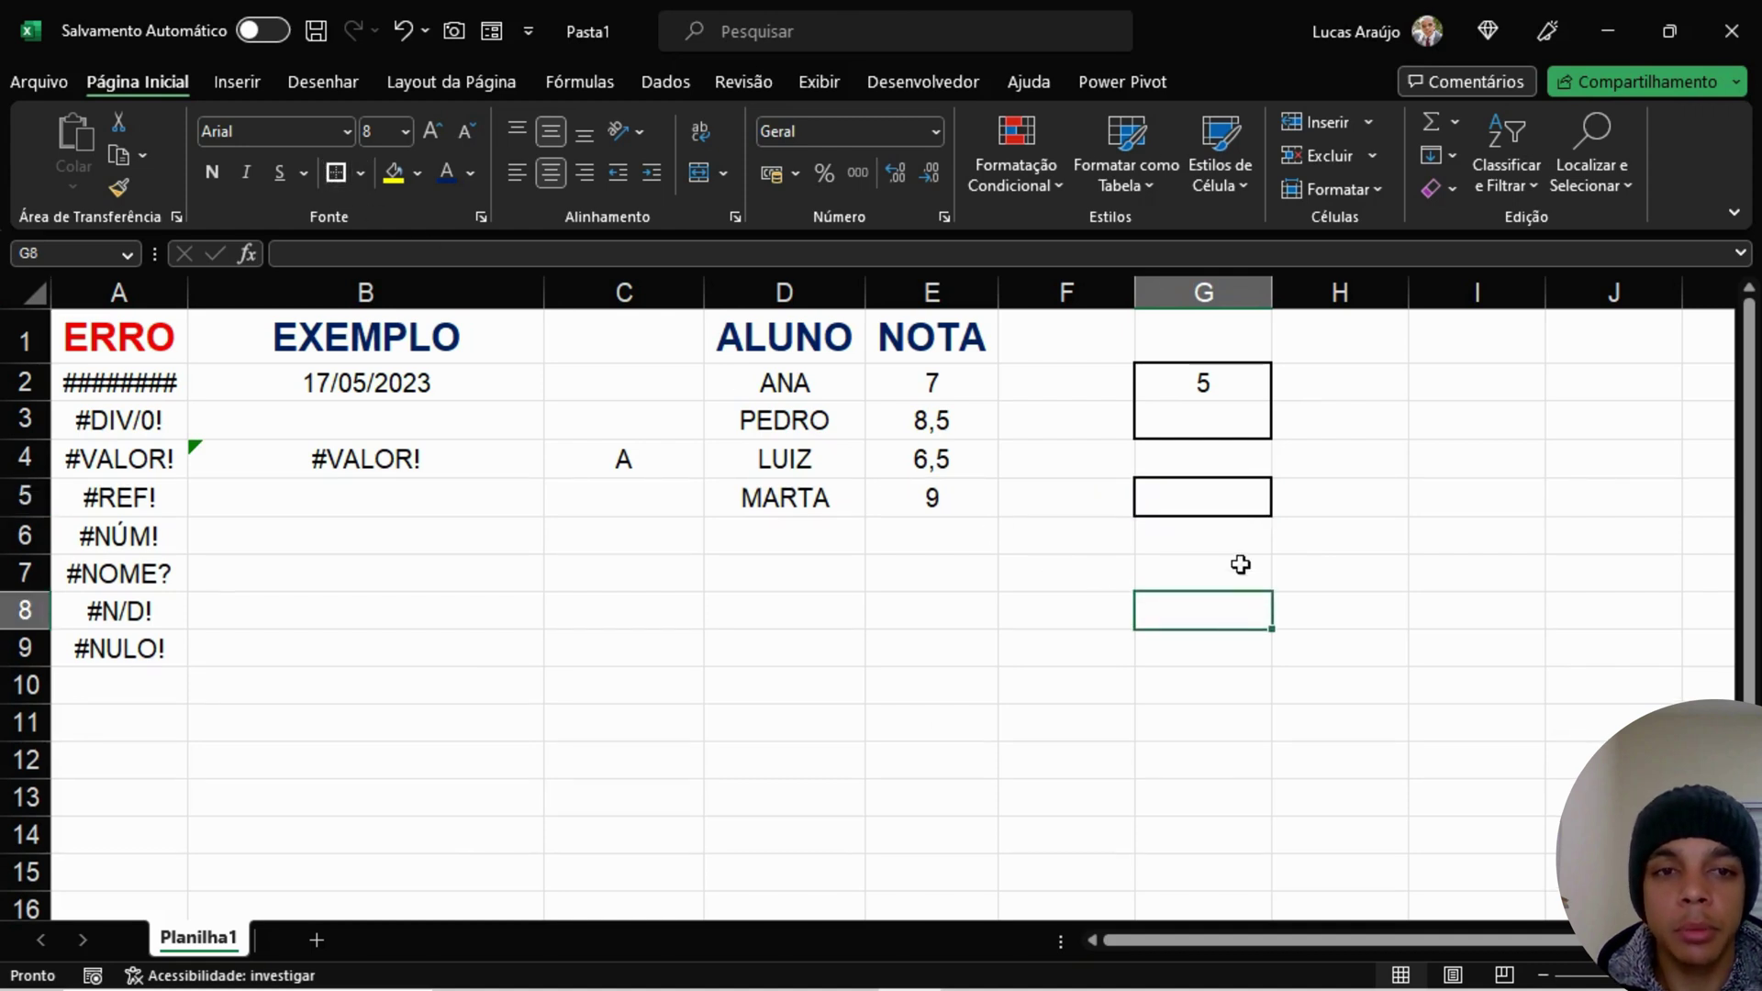
click(1239, 493)
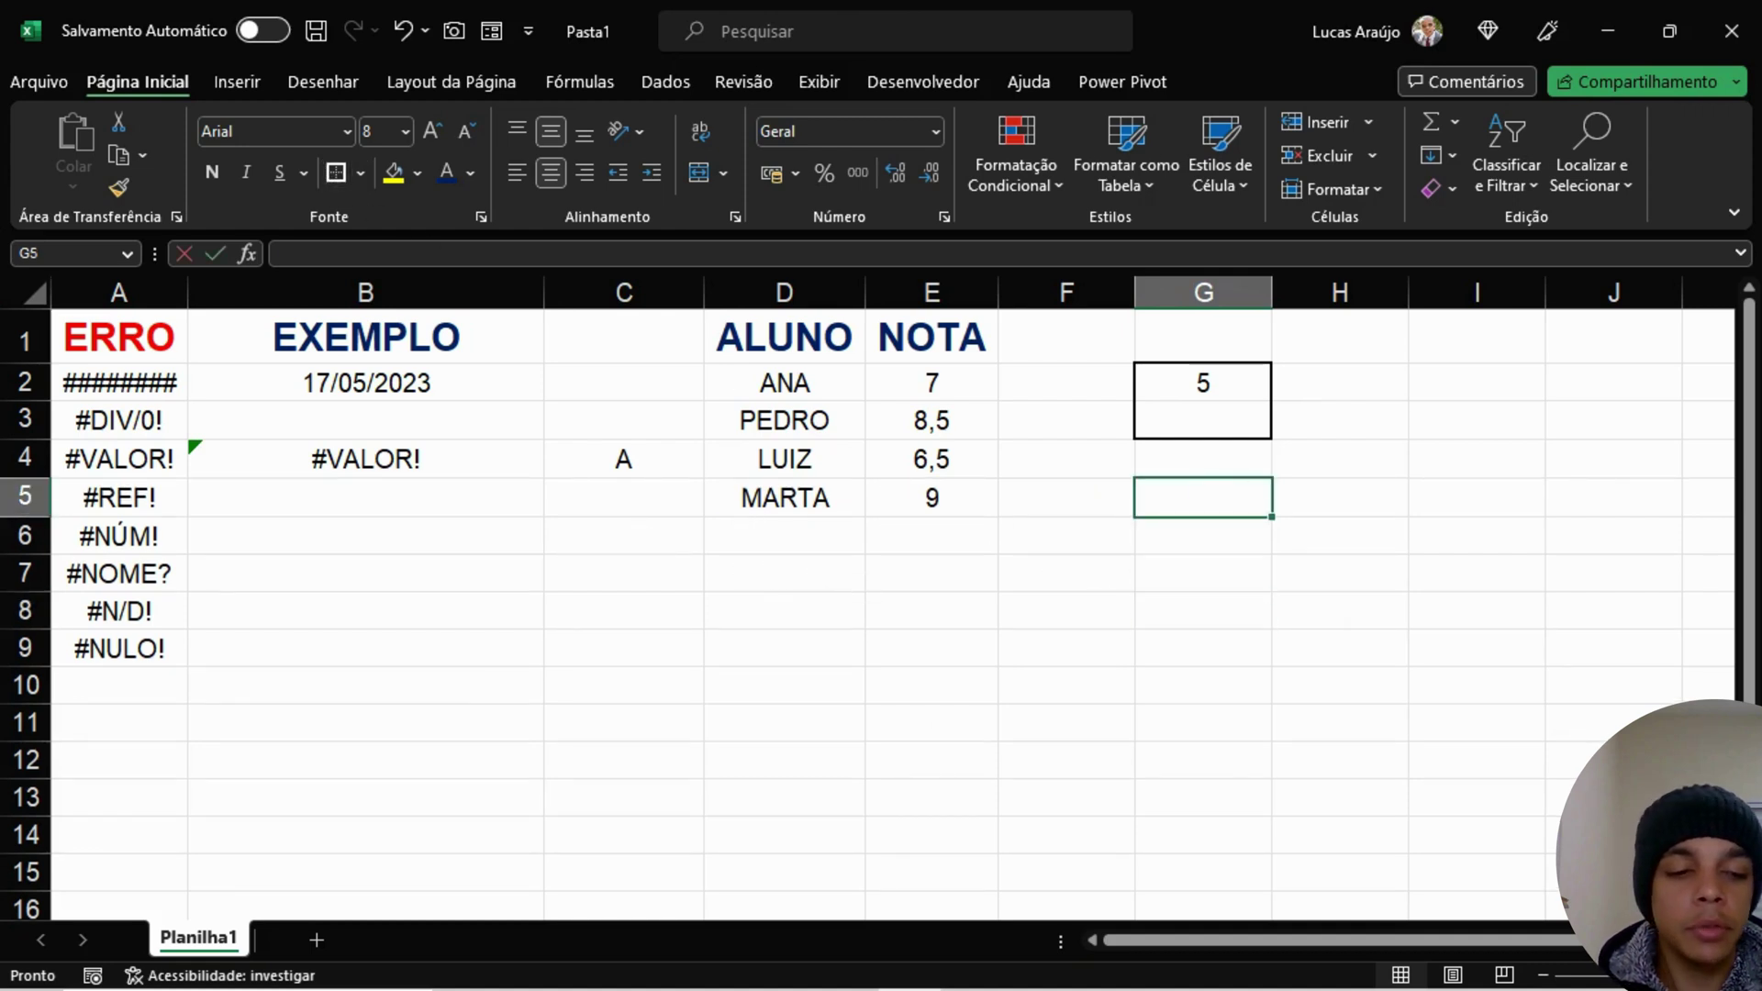
text(10)
key(Return)
click(1014, 720)
click(1207, 651)
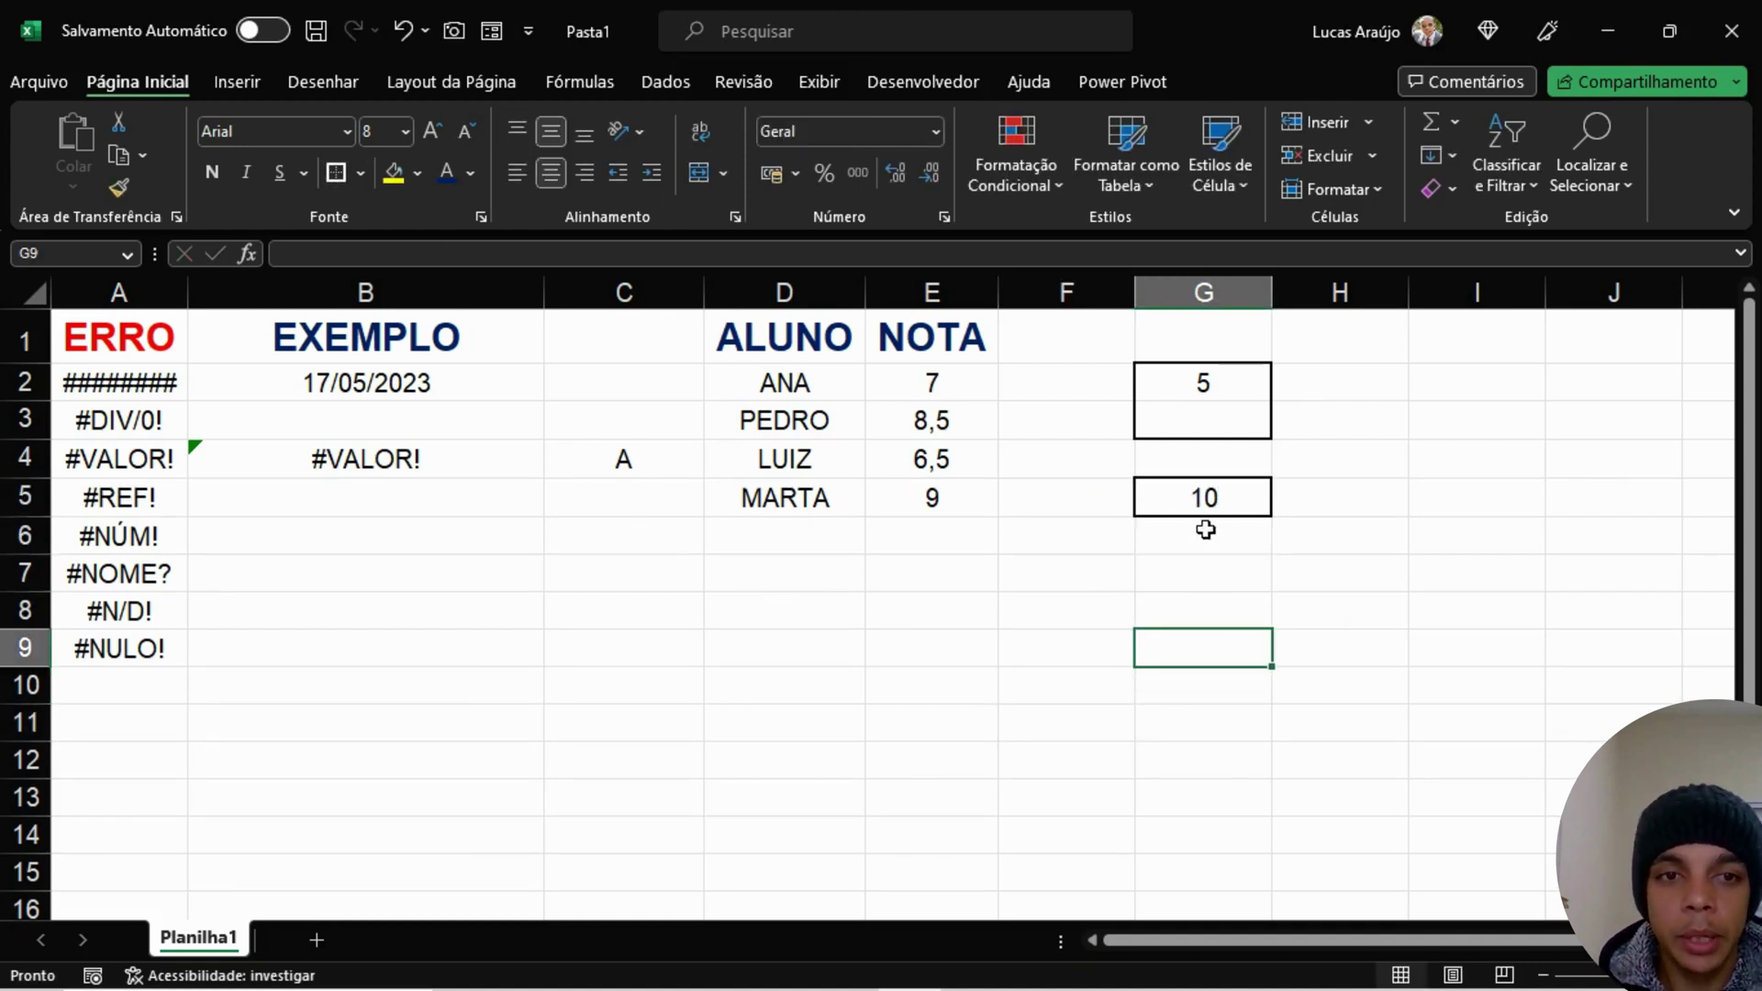
click(1193, 510)
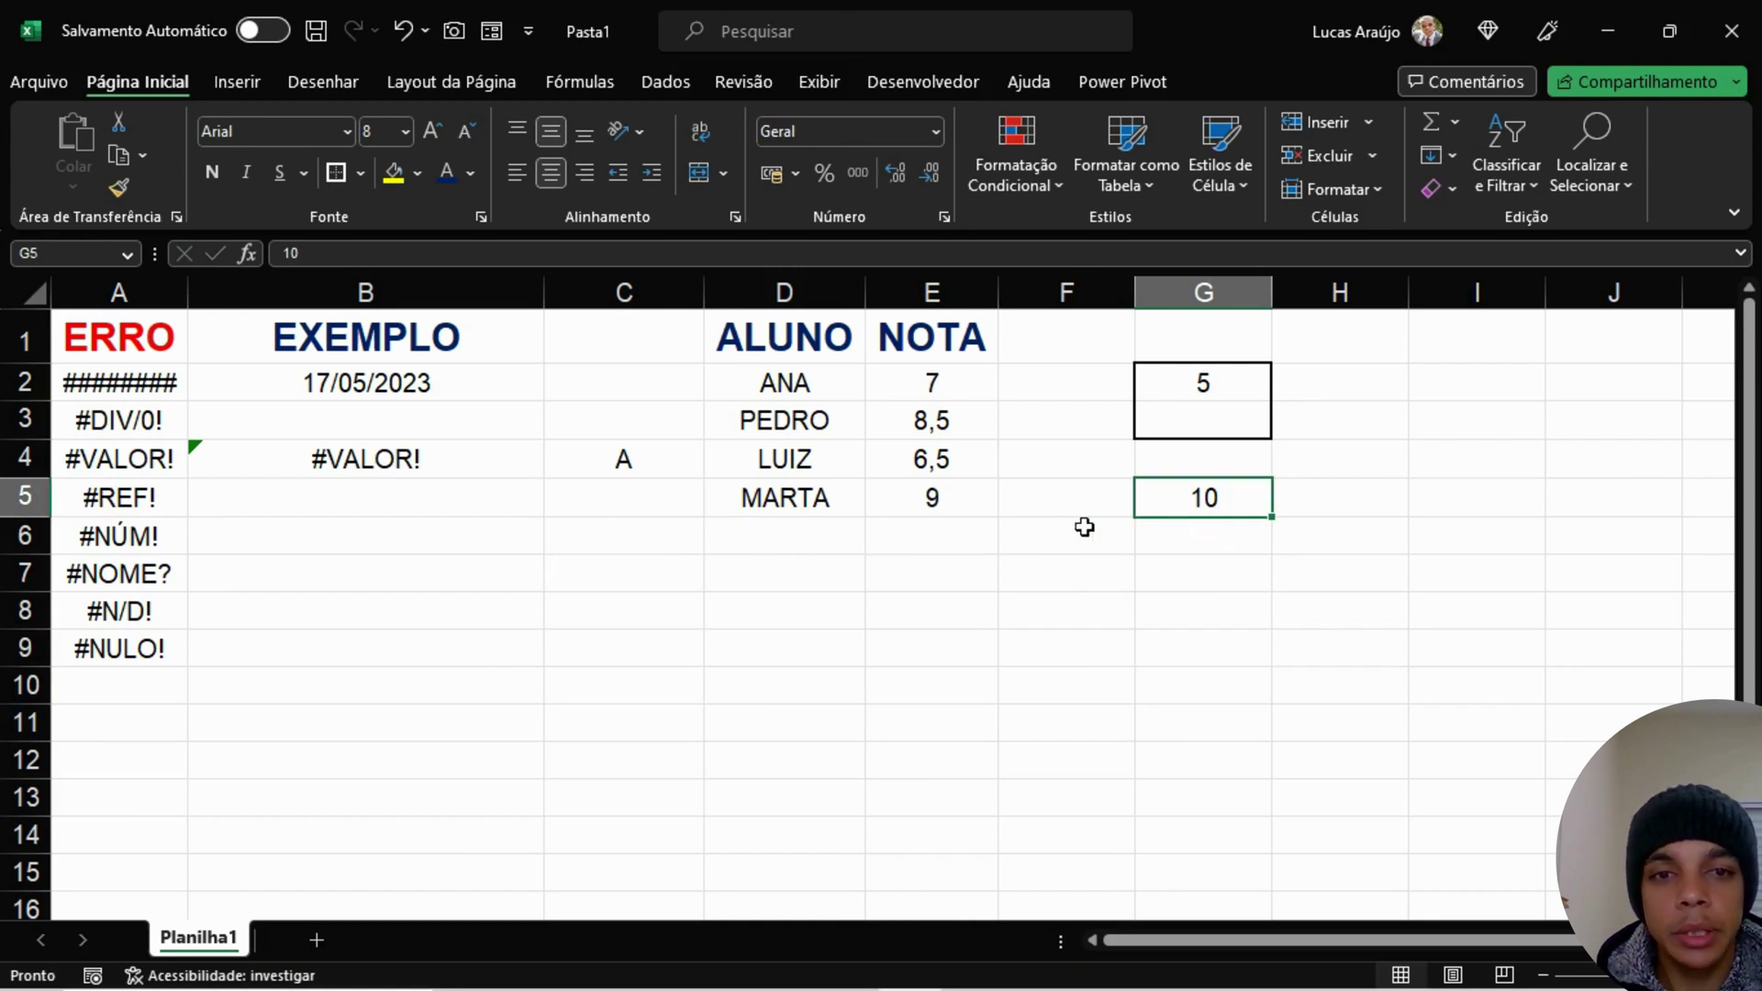
Step: Enter the formula =G5 in cell B5 and check which cell it references
click(427, 503)
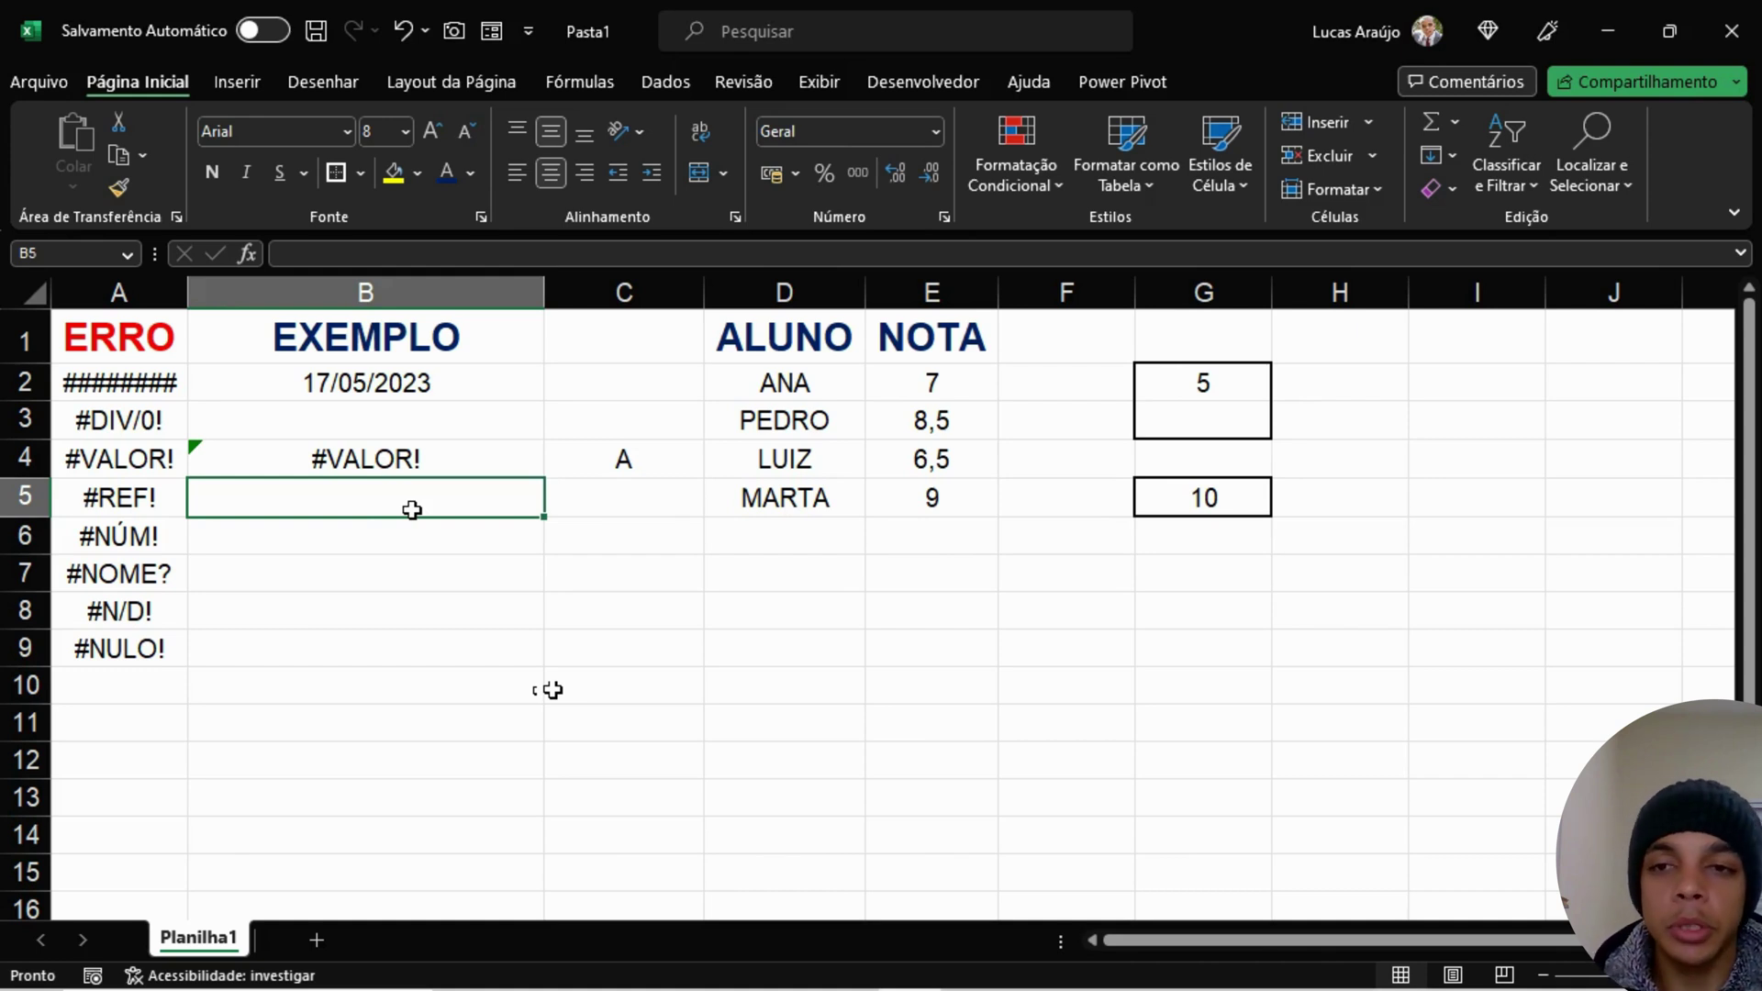
text(=)
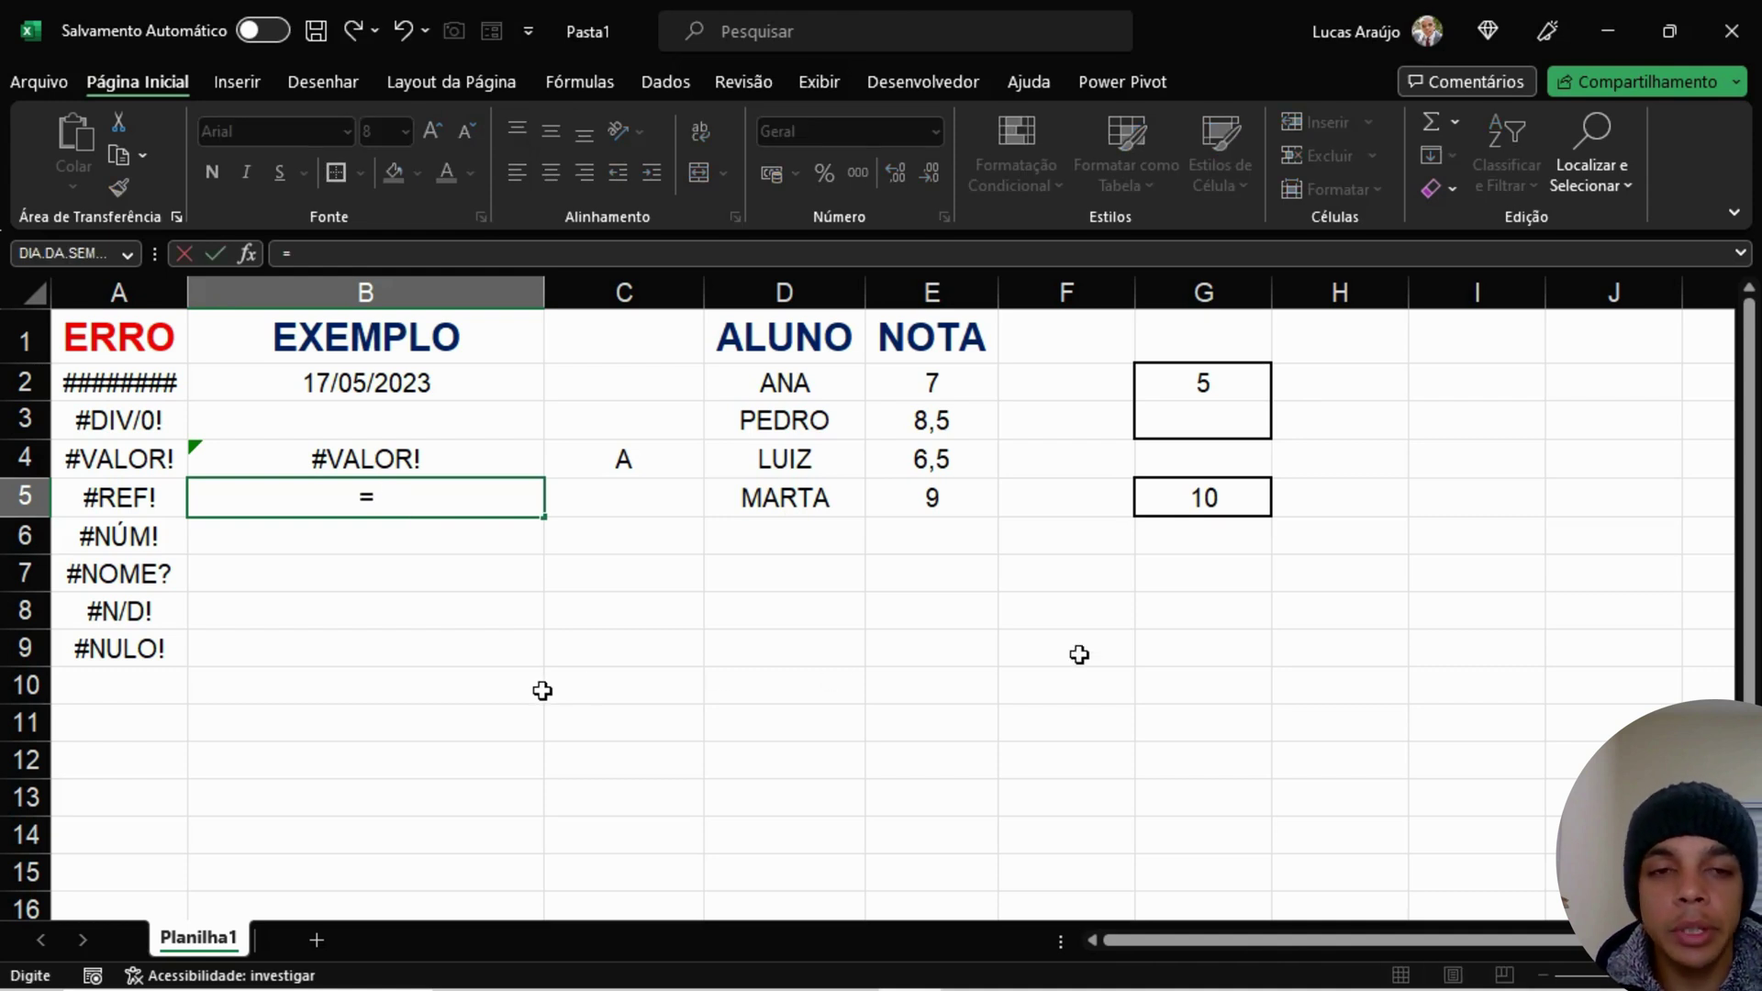
click(1236, 498)
key(Return)
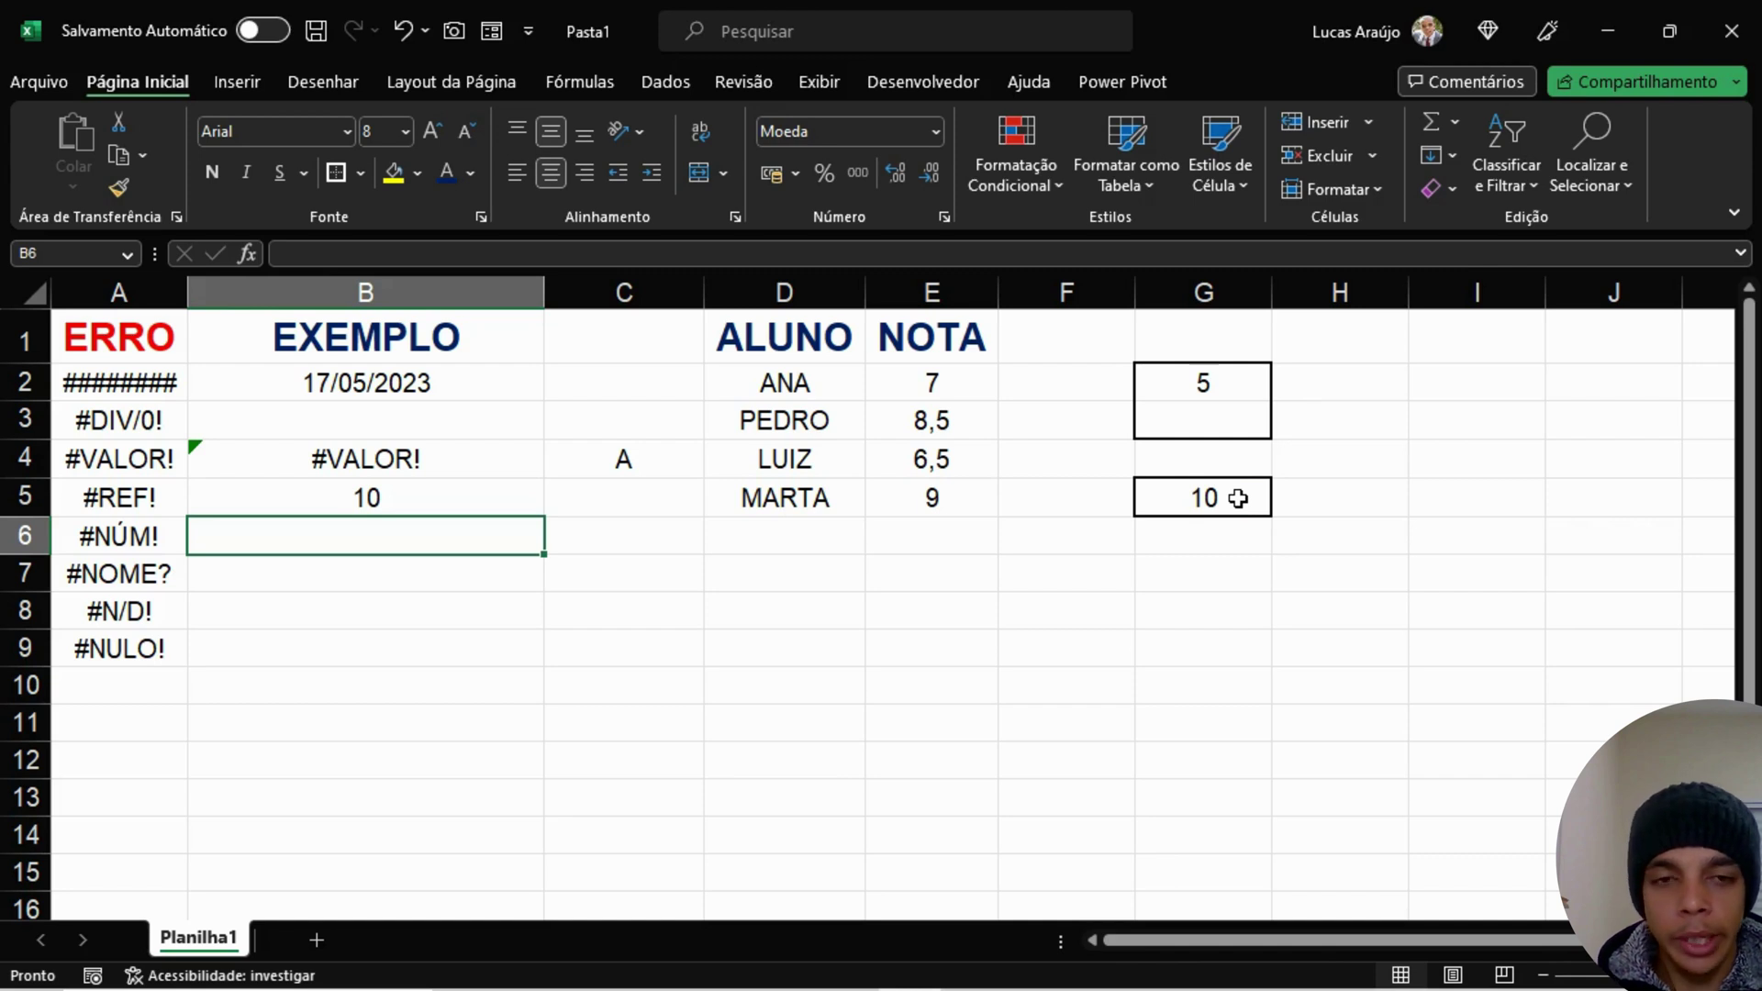
click(415, 502)
key(F2)
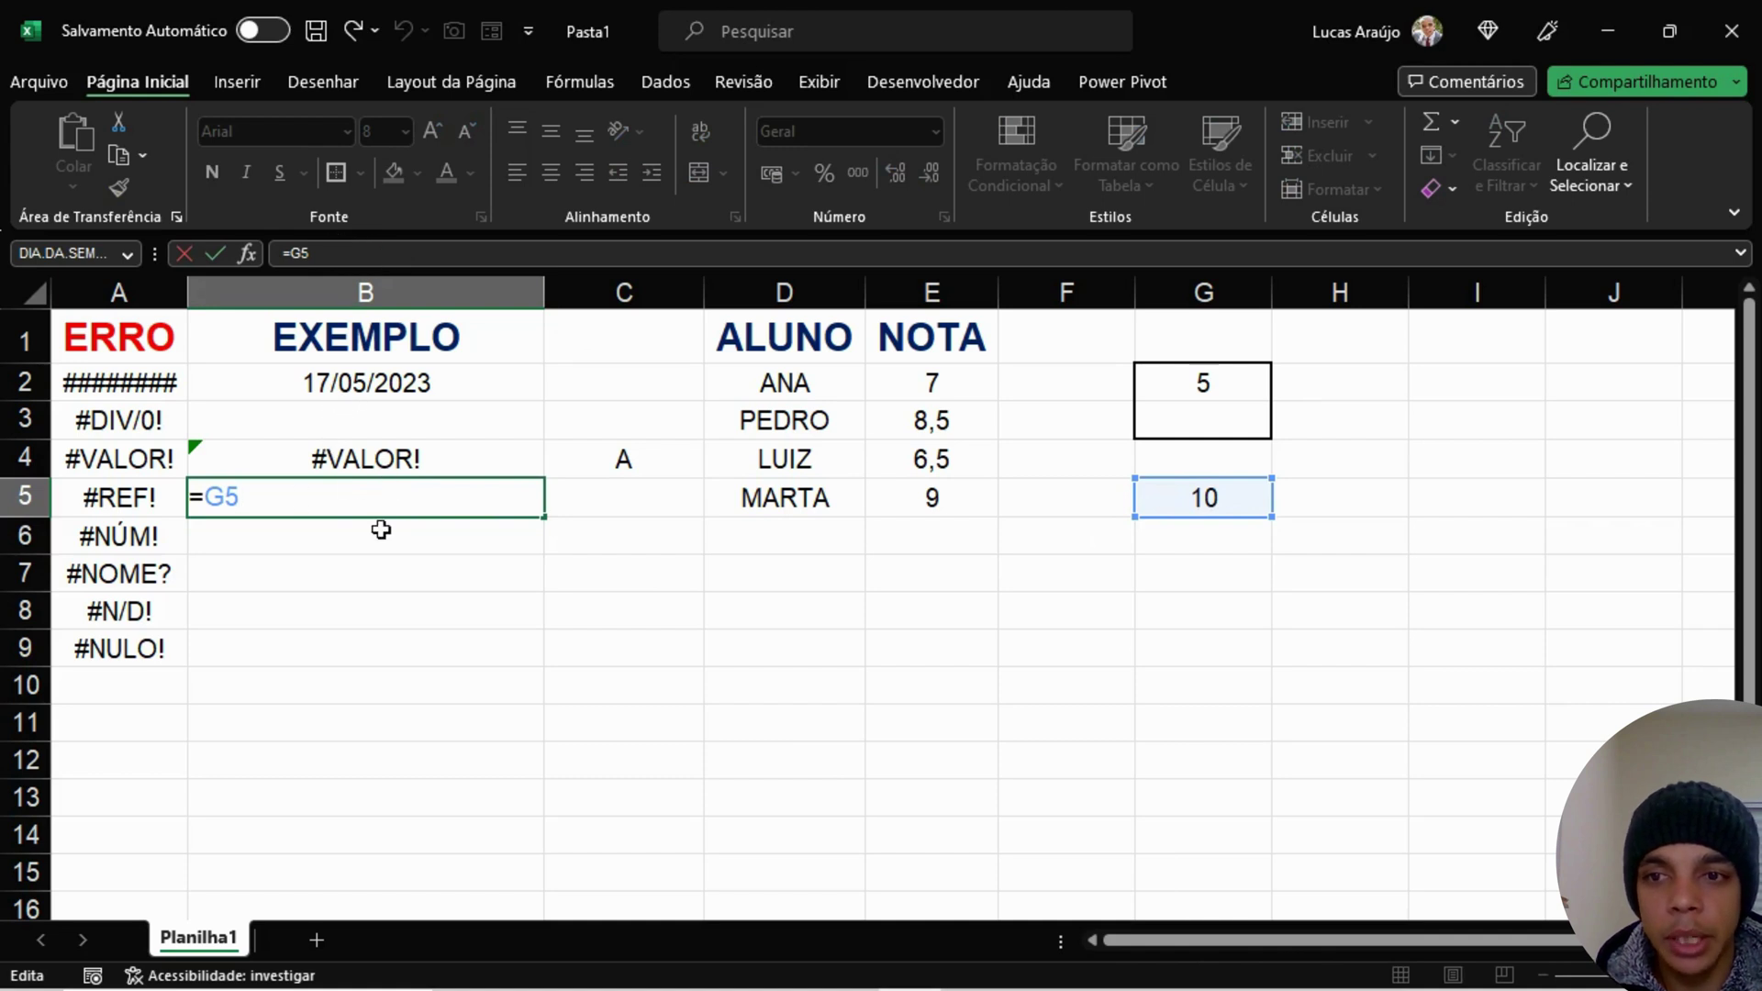
key(ctrl+Return)
click(1276, 507)
click(1265, 509)
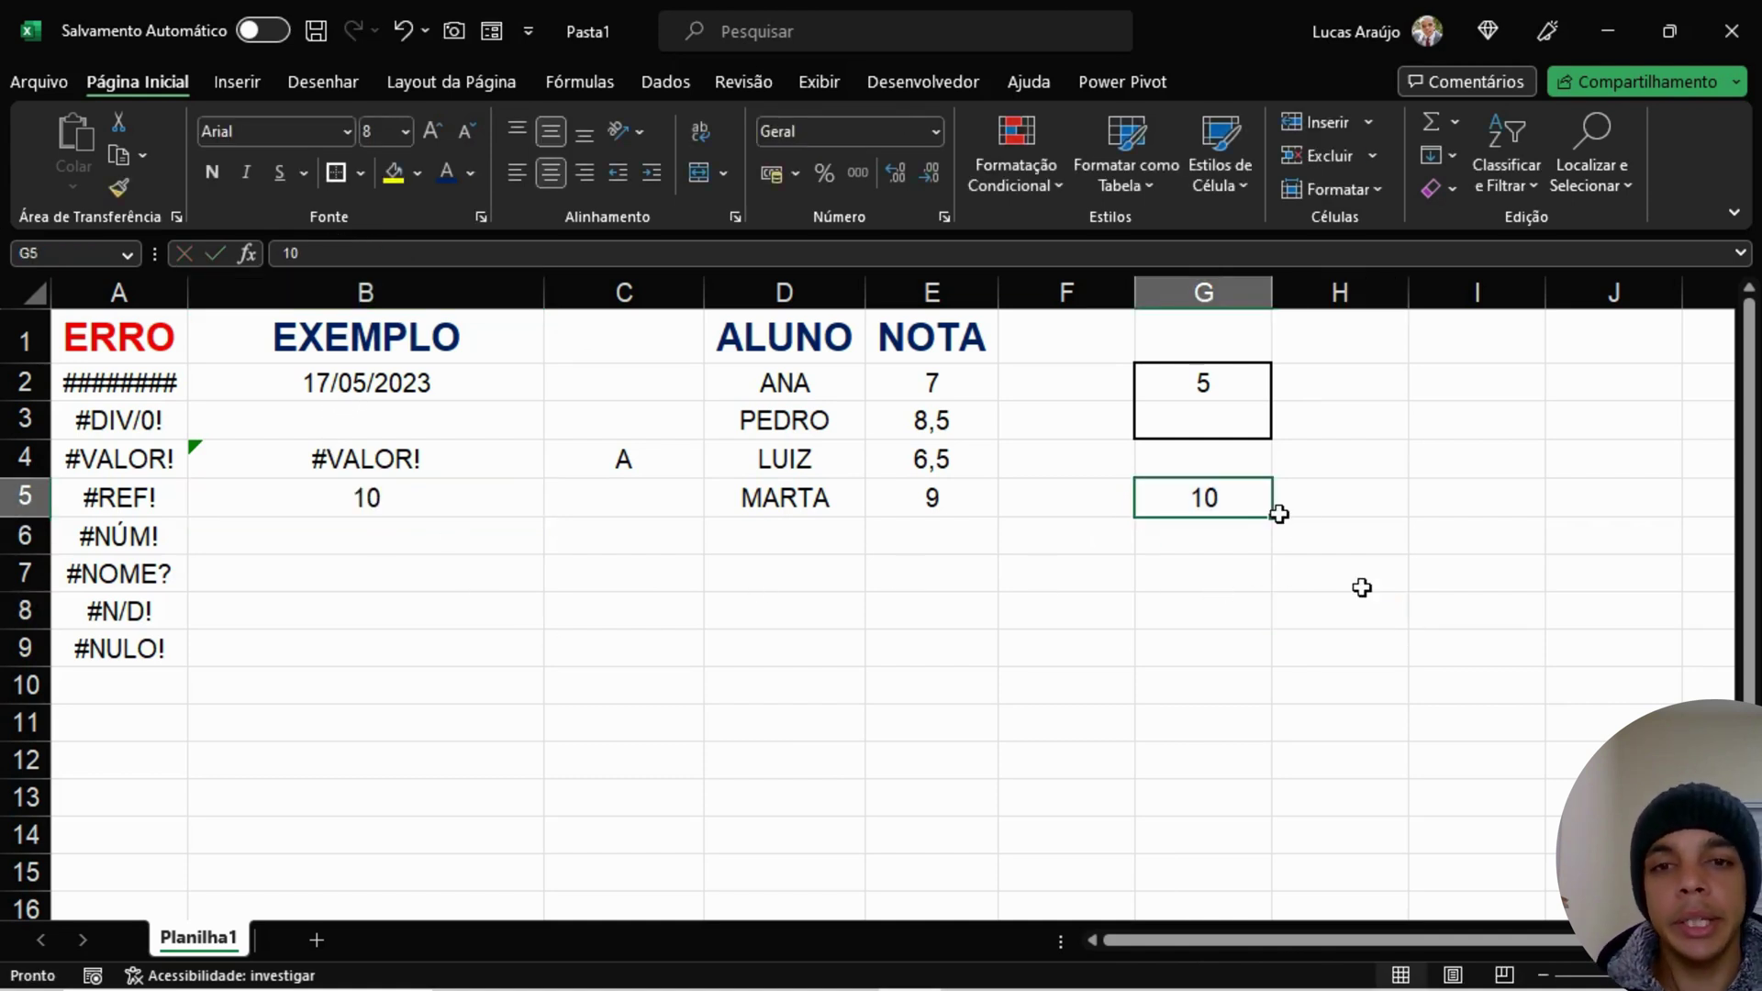
click(675, 591)
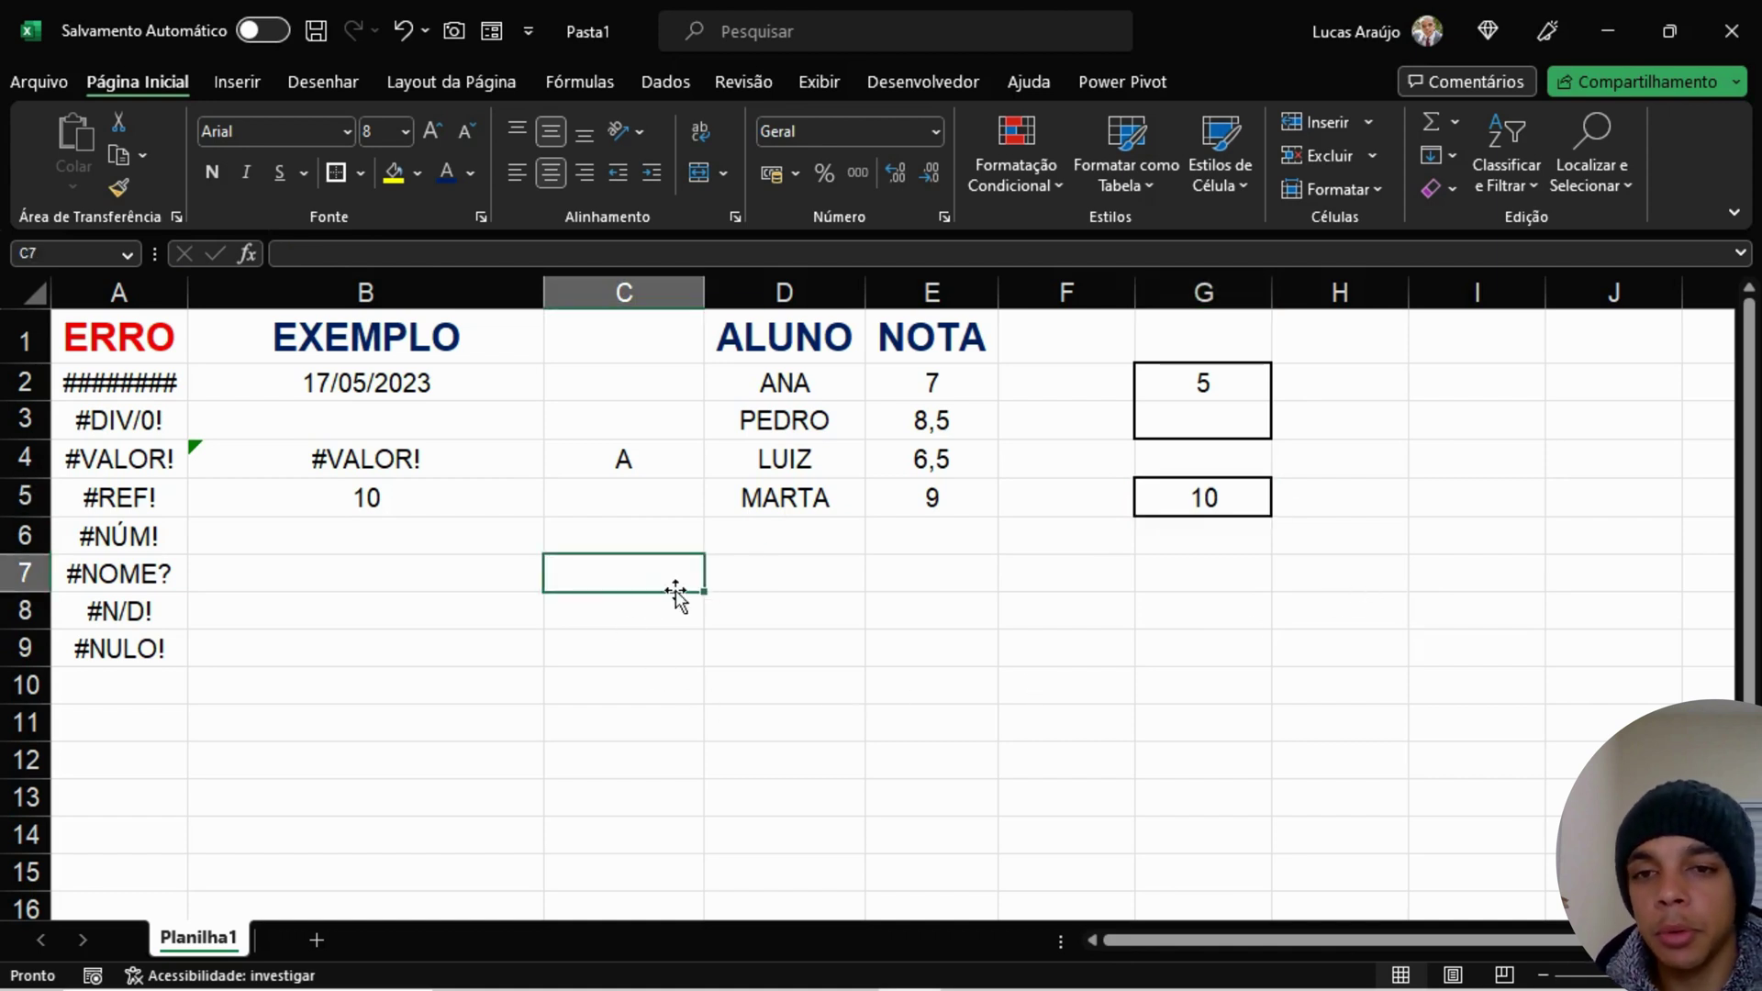
Step: Enter a formula in cell G7 that multiplies B5 by 2
click(1127, 609)
click(1201, 574)
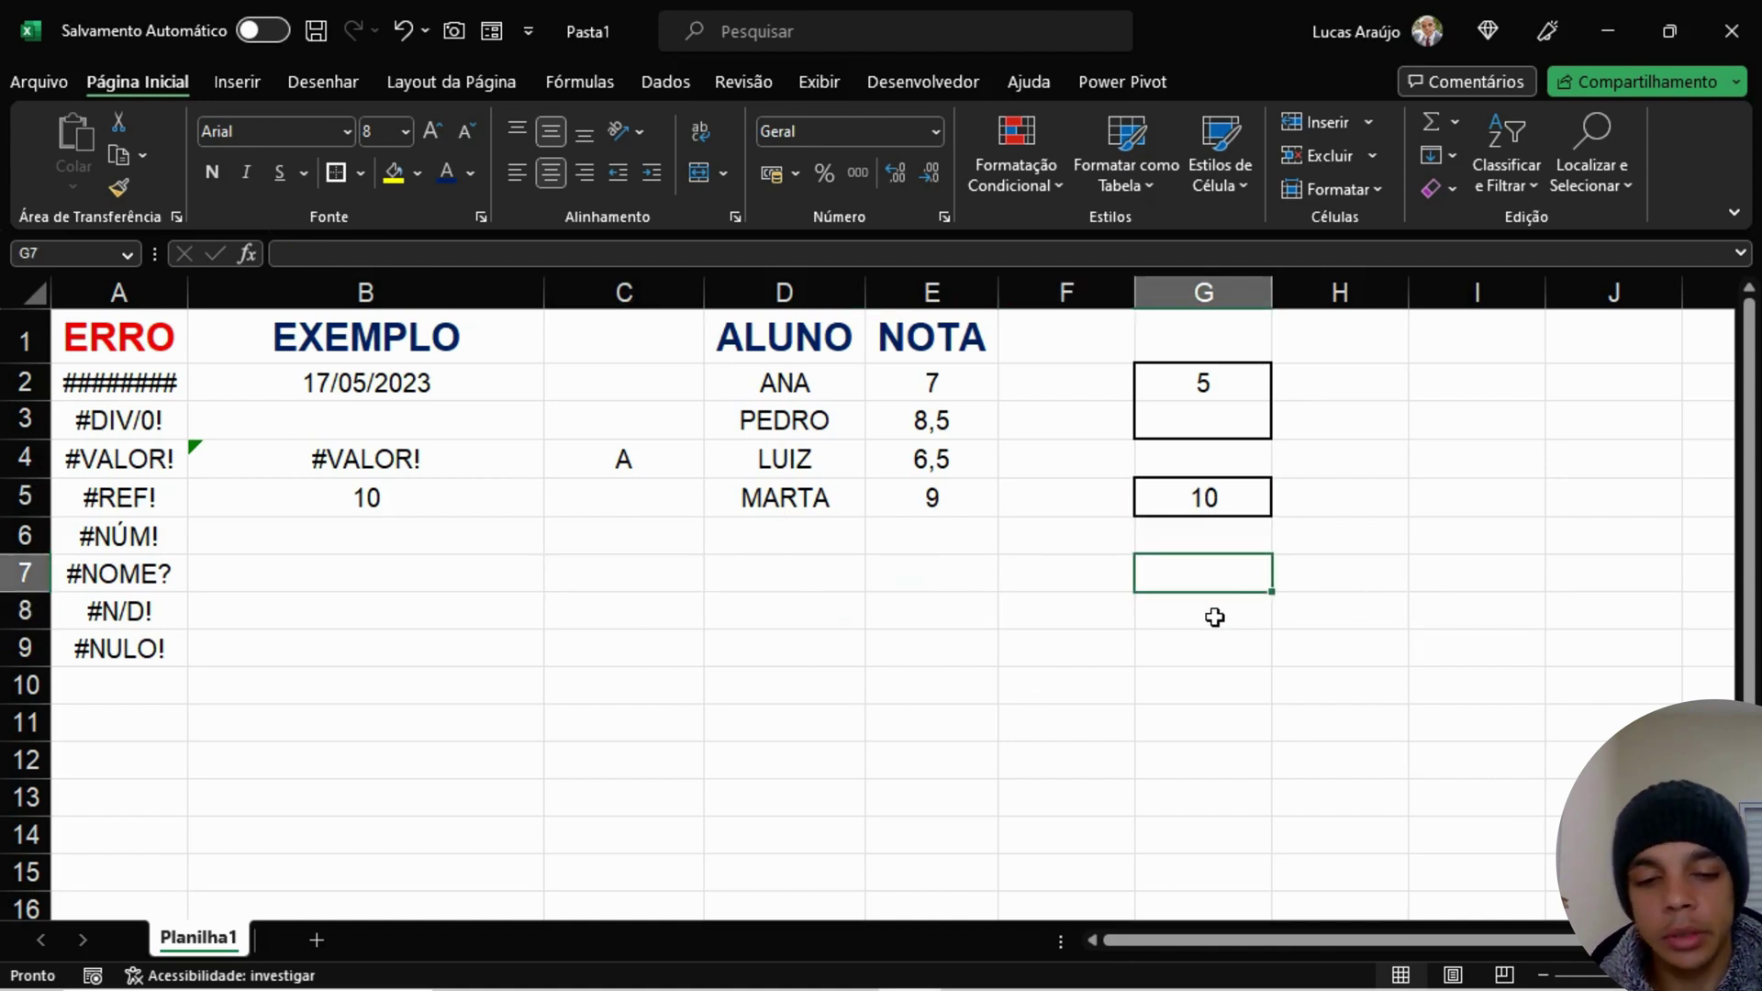
text(*)
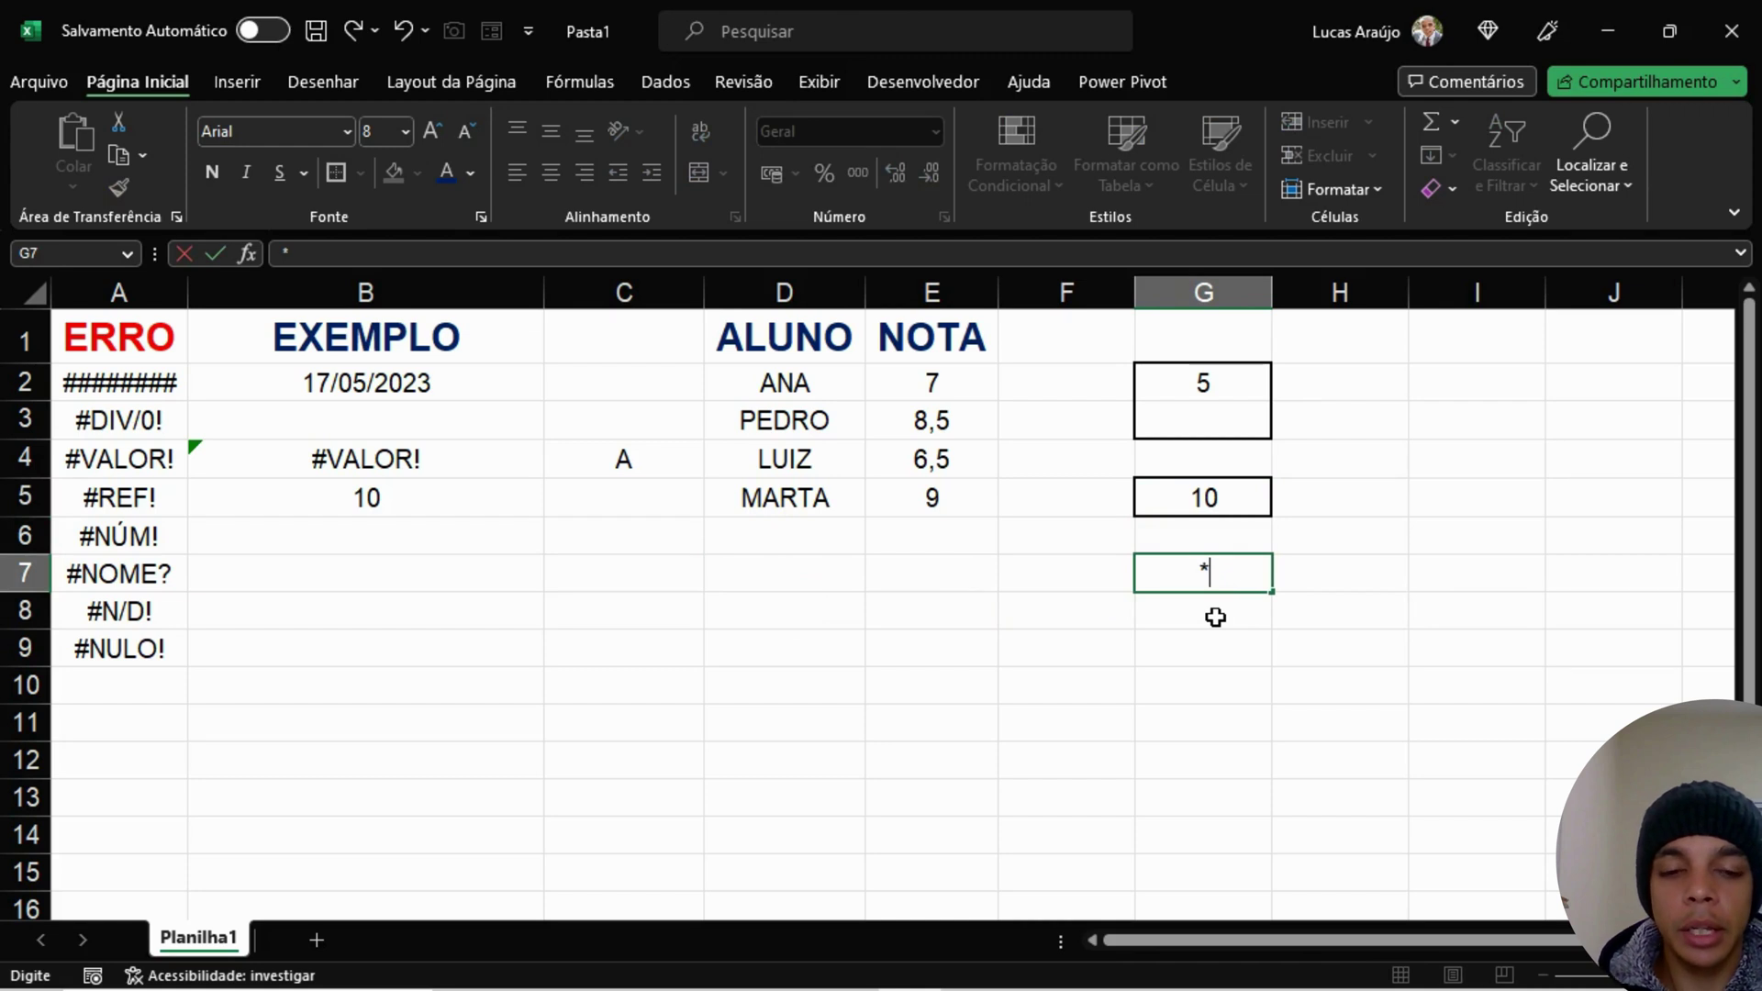
key(Escape)
text(=)
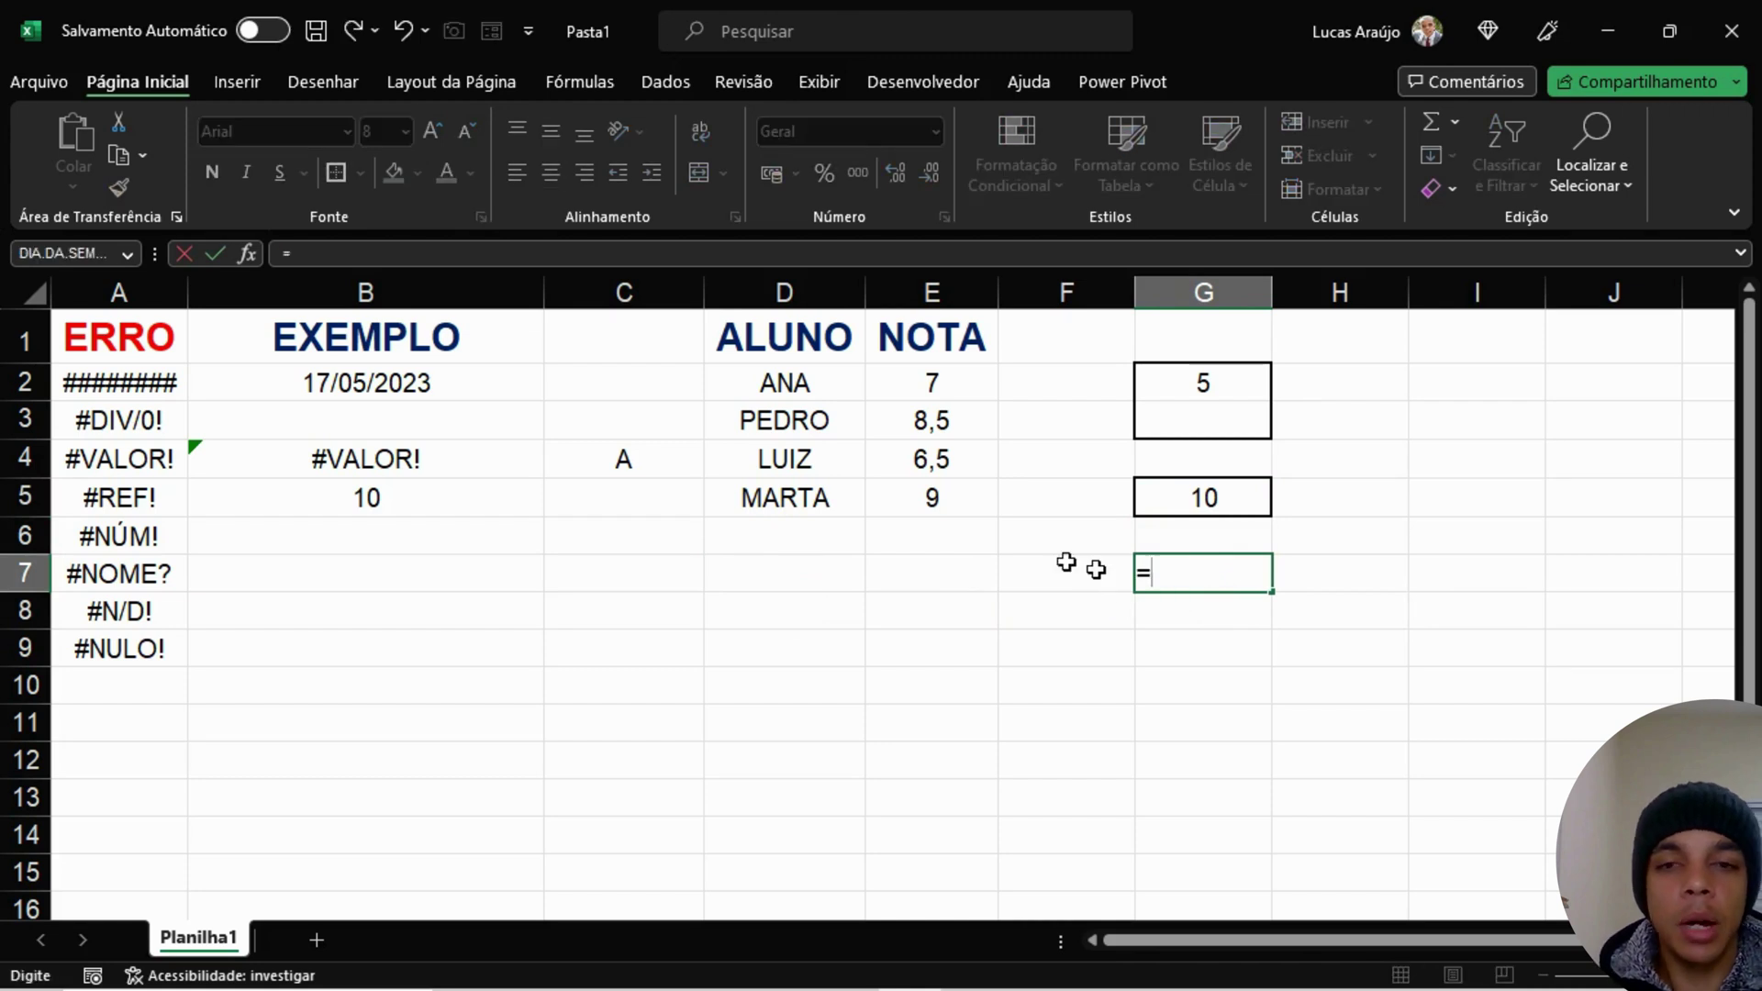
click(453, 497)
text(*2)
key(Return)
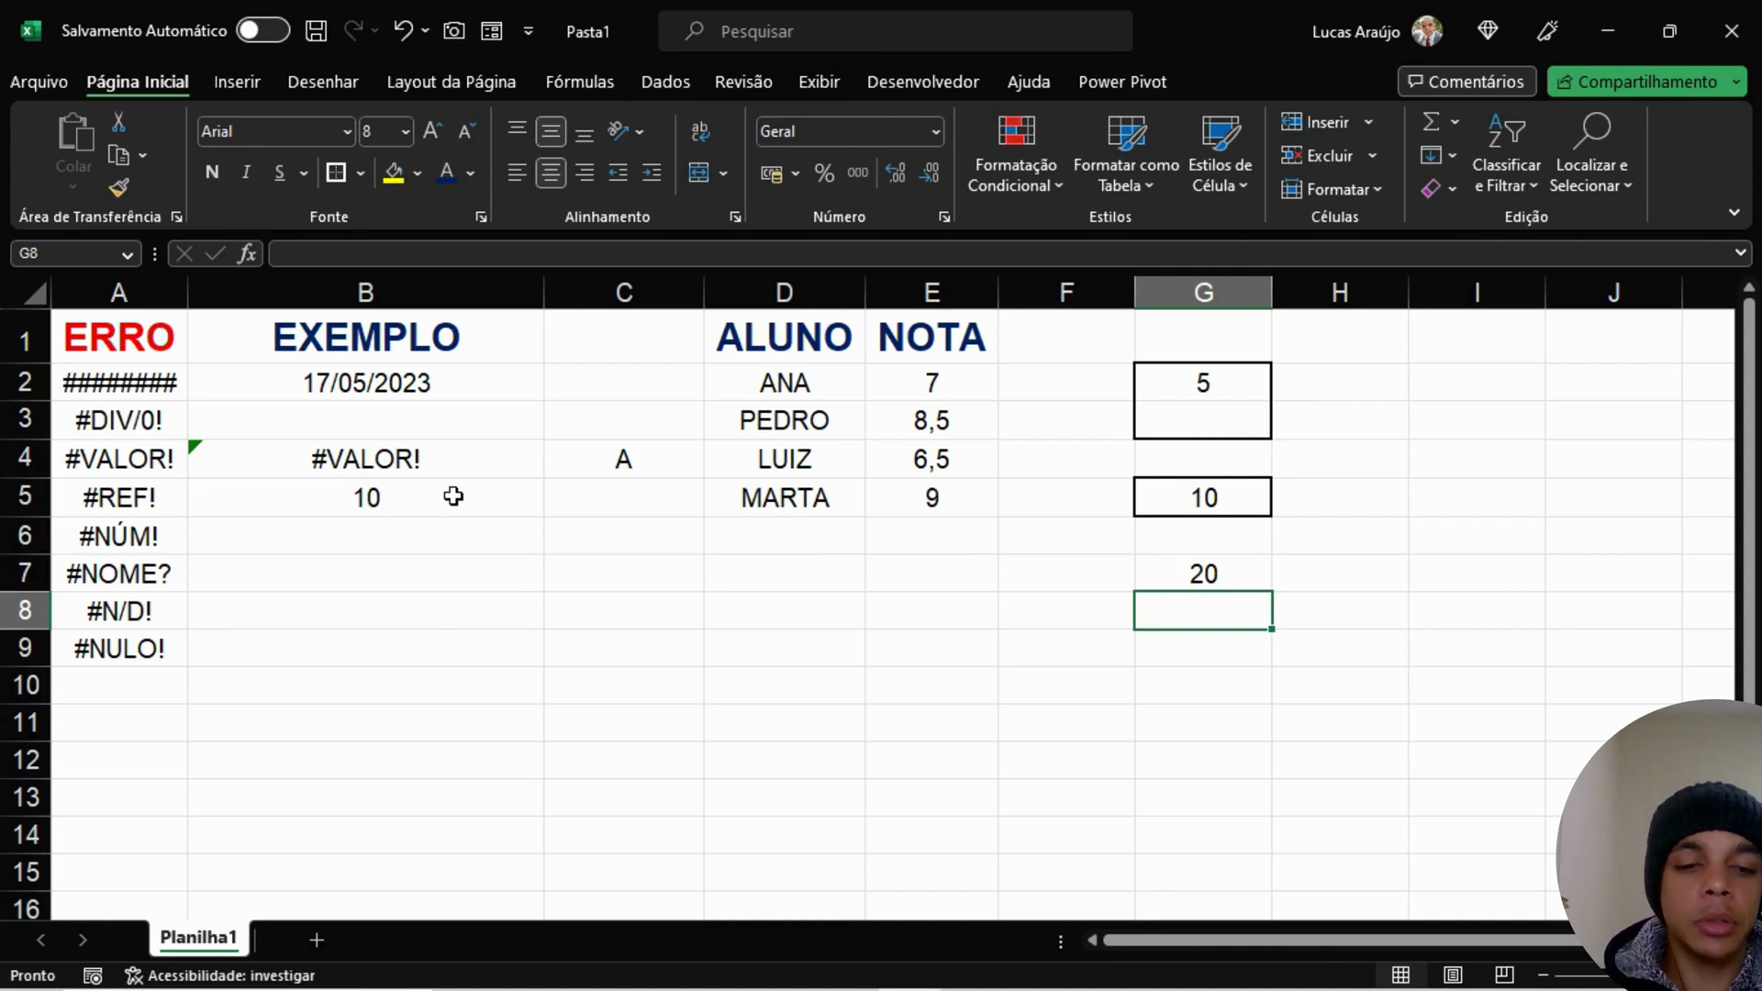
Step: Enter the formula =G7*1,5 in cell G8
text(=)
key(Up)
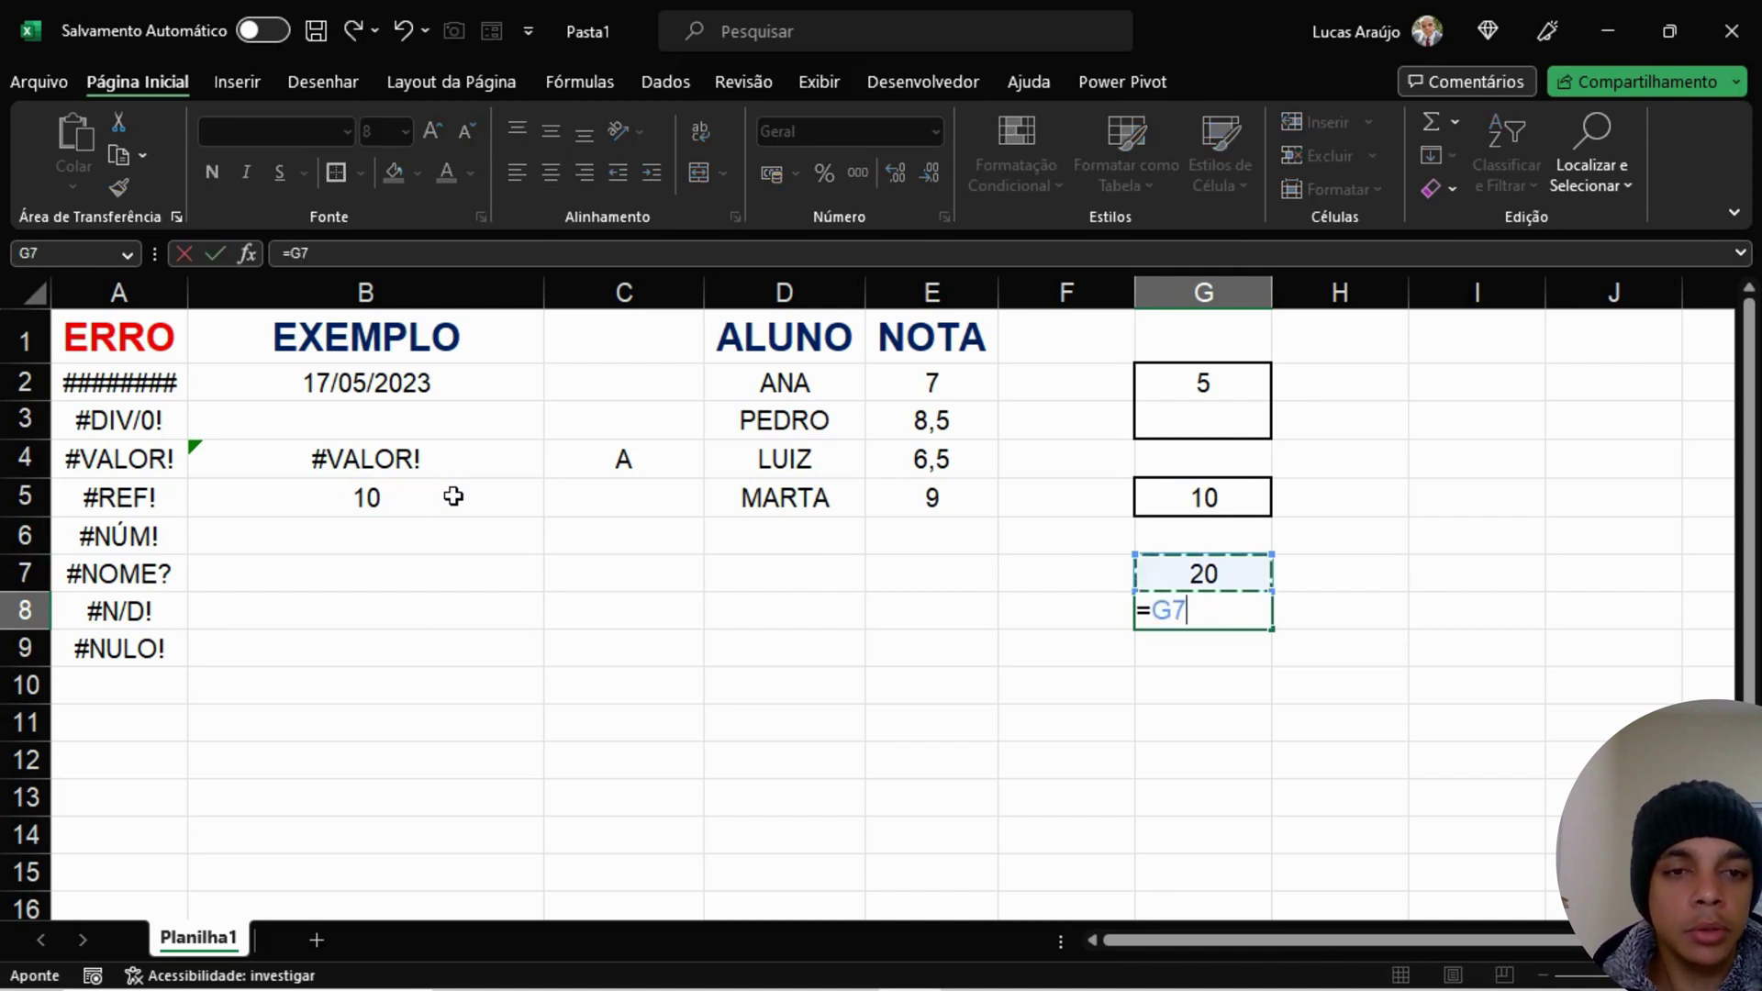
text(*1,5)
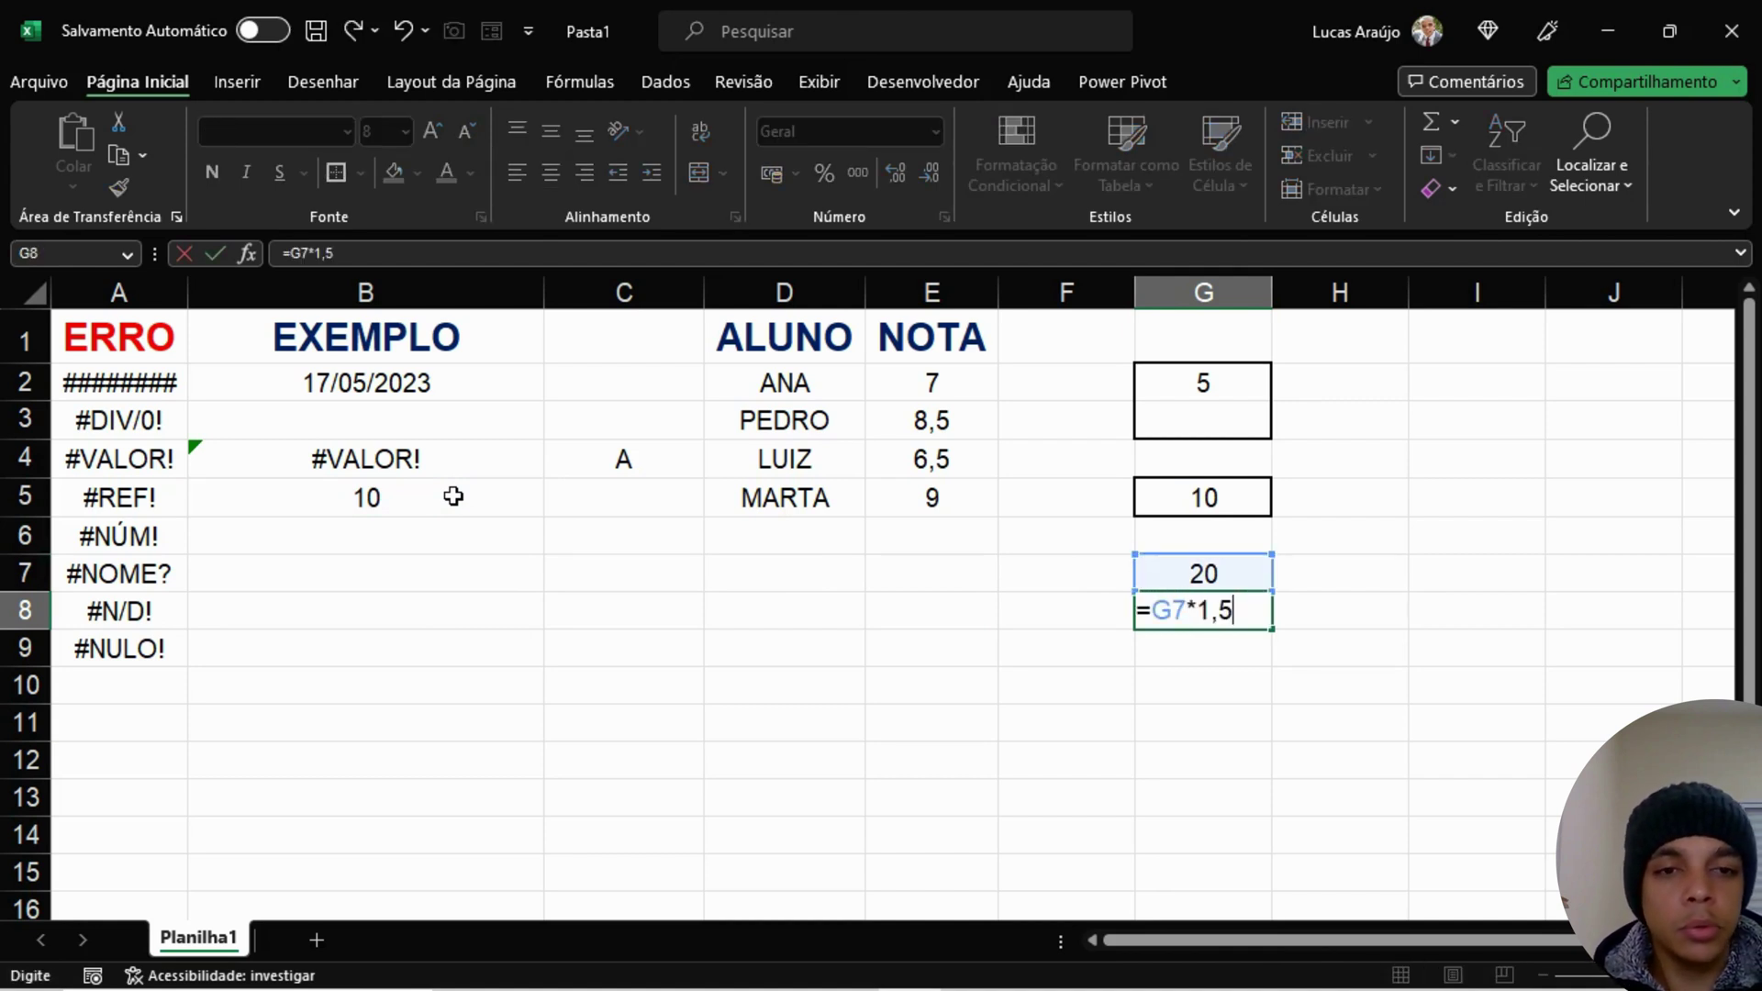
key(Return)
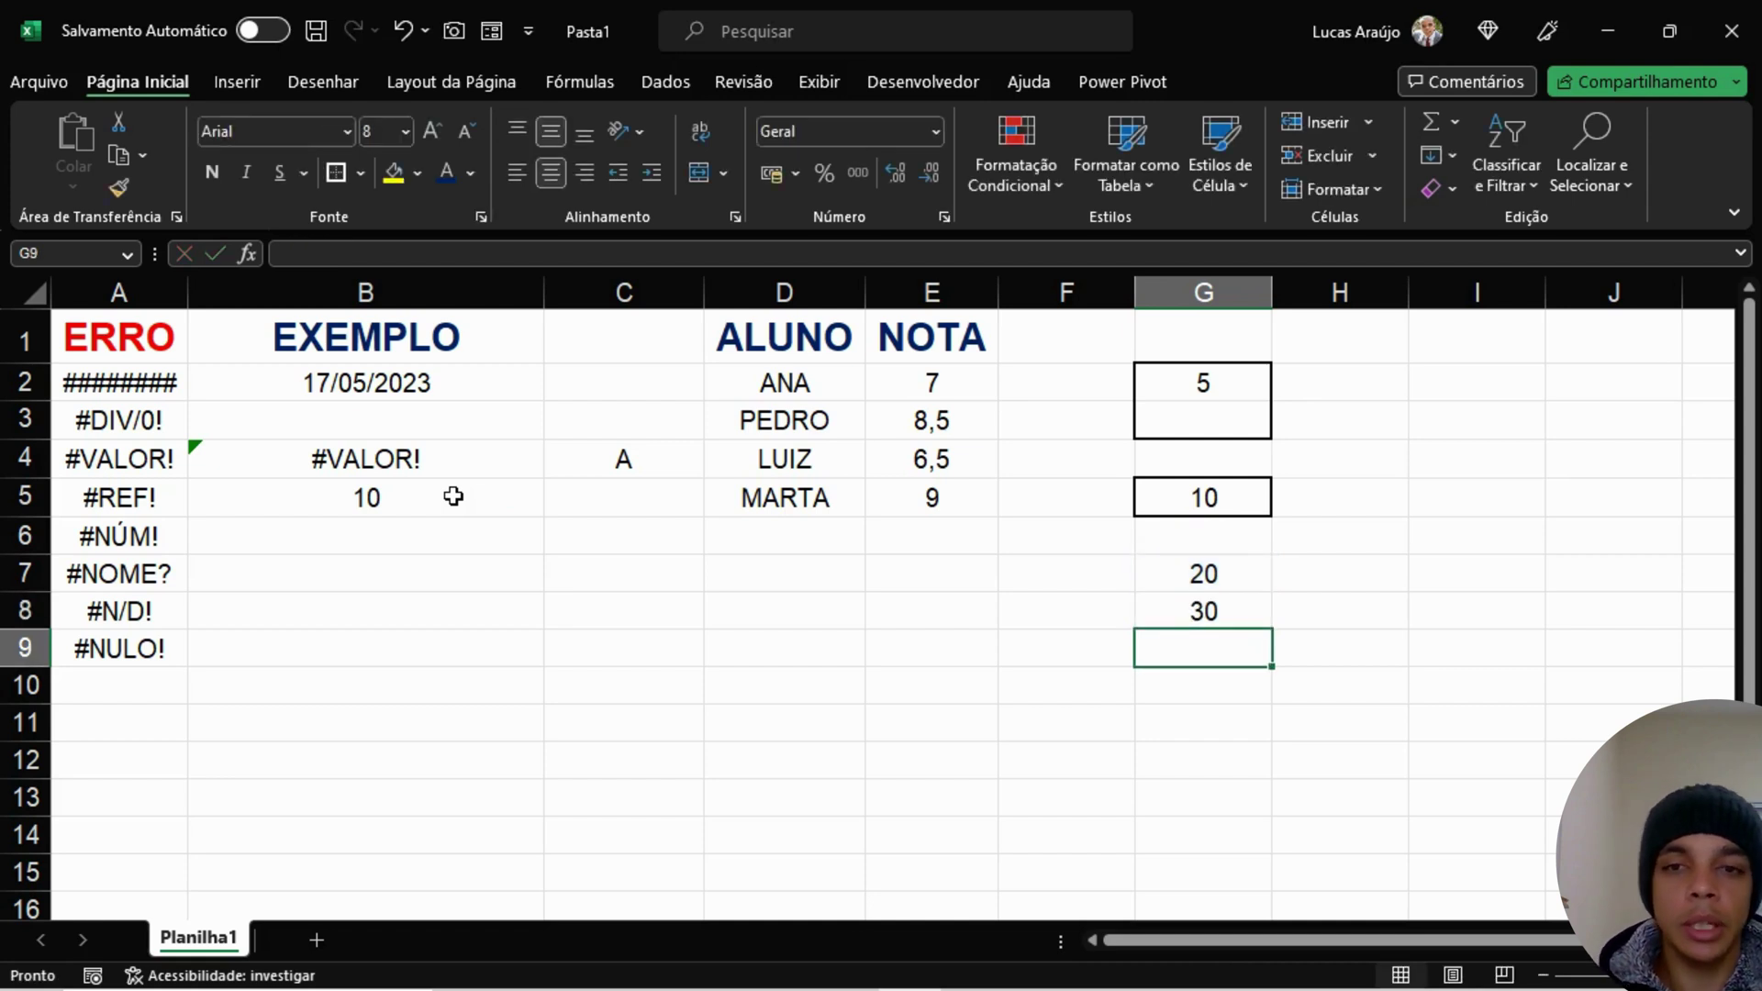
Step: Review the chain of dependent formulas in cells G7, G8 and B5
click(1204, 578)
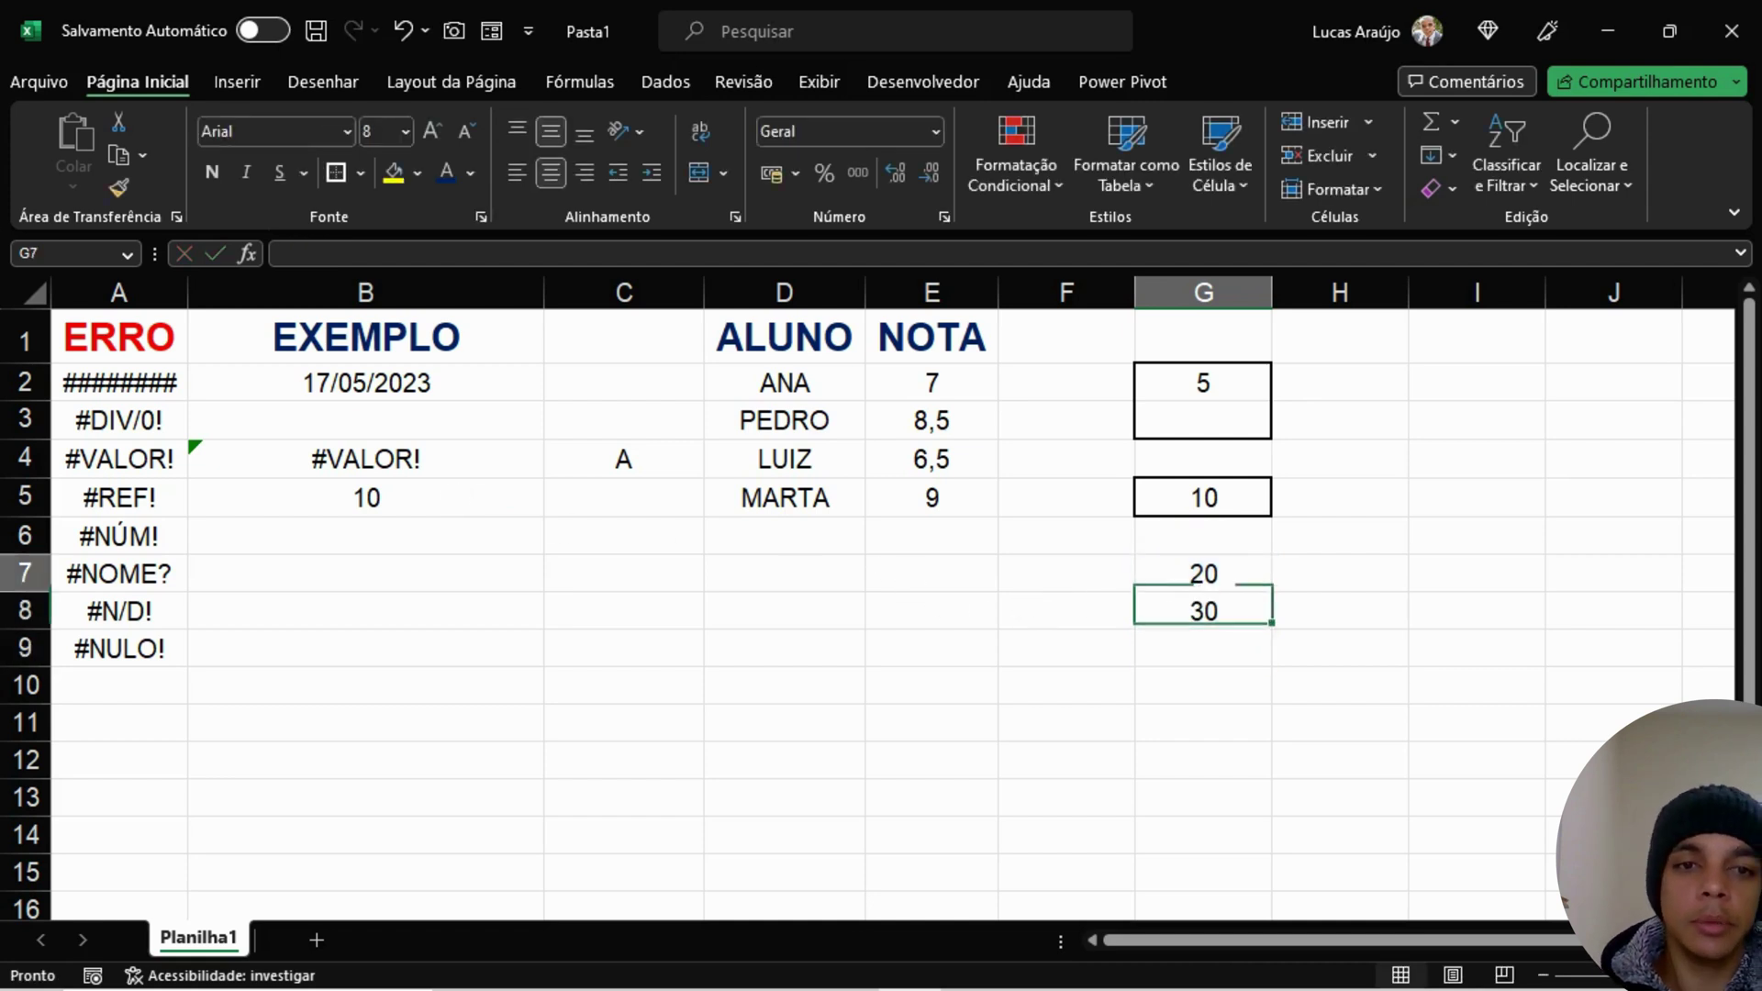
click(1211, 606)
click(1204, 580)
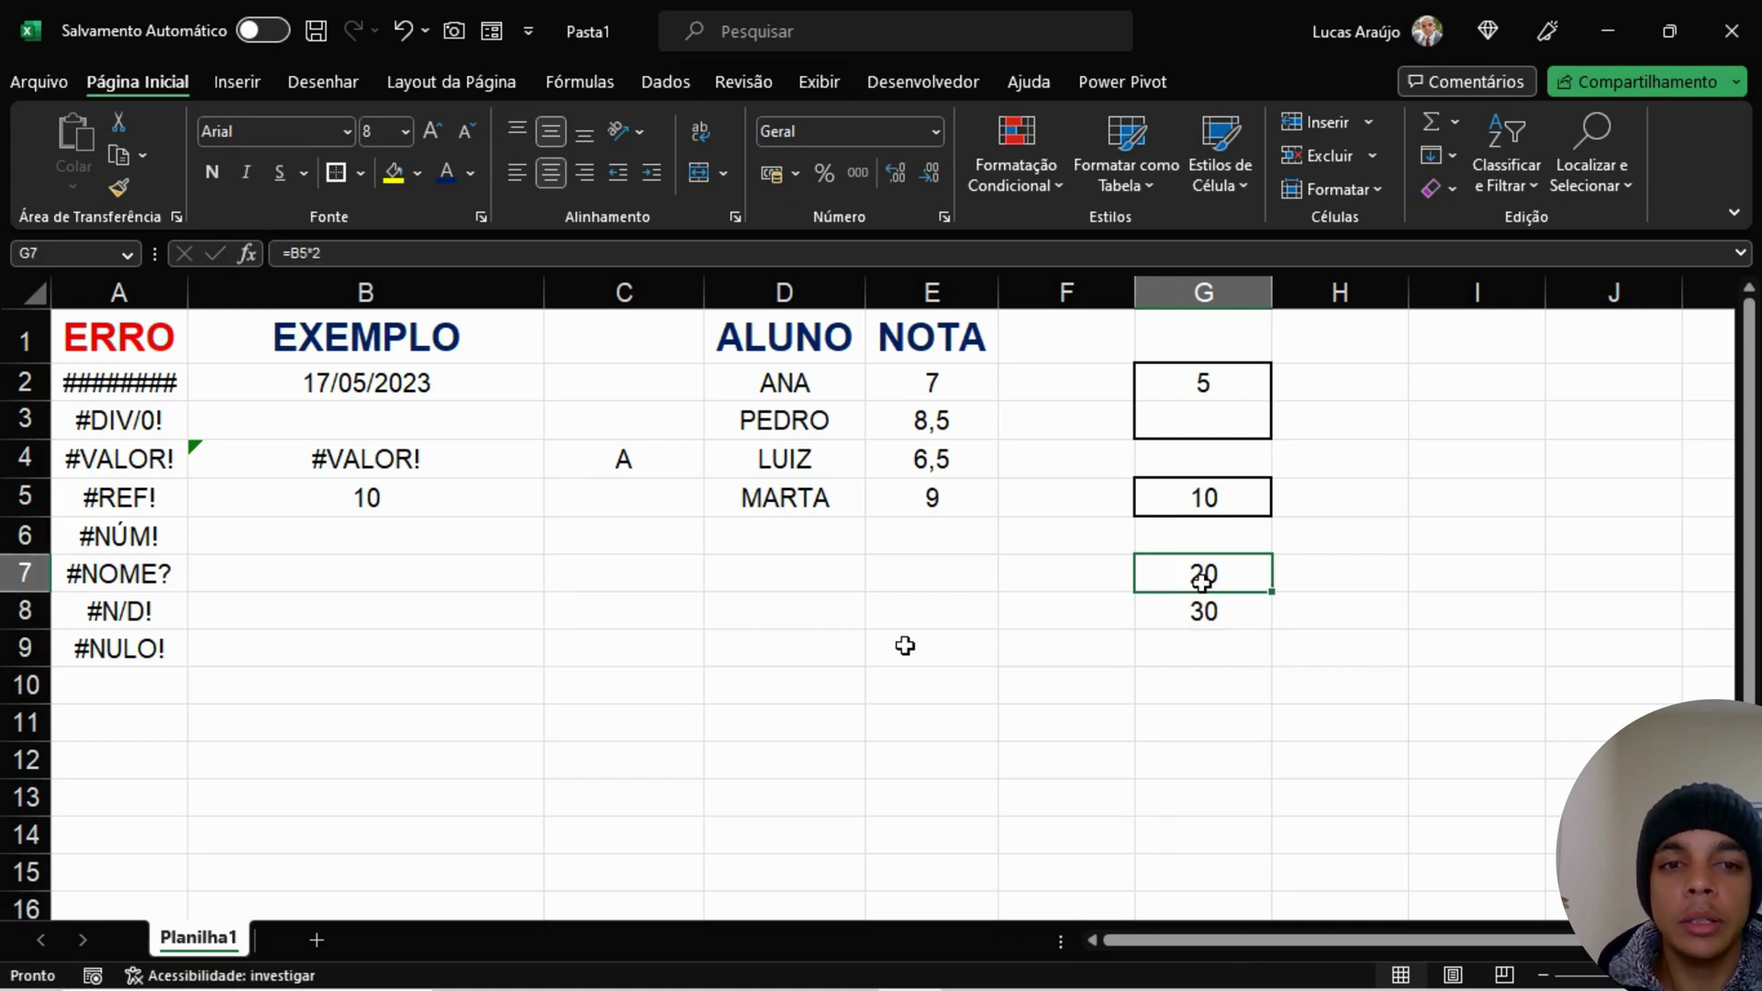
click(457, 493)
click(812, 749)
click(1037, 734)
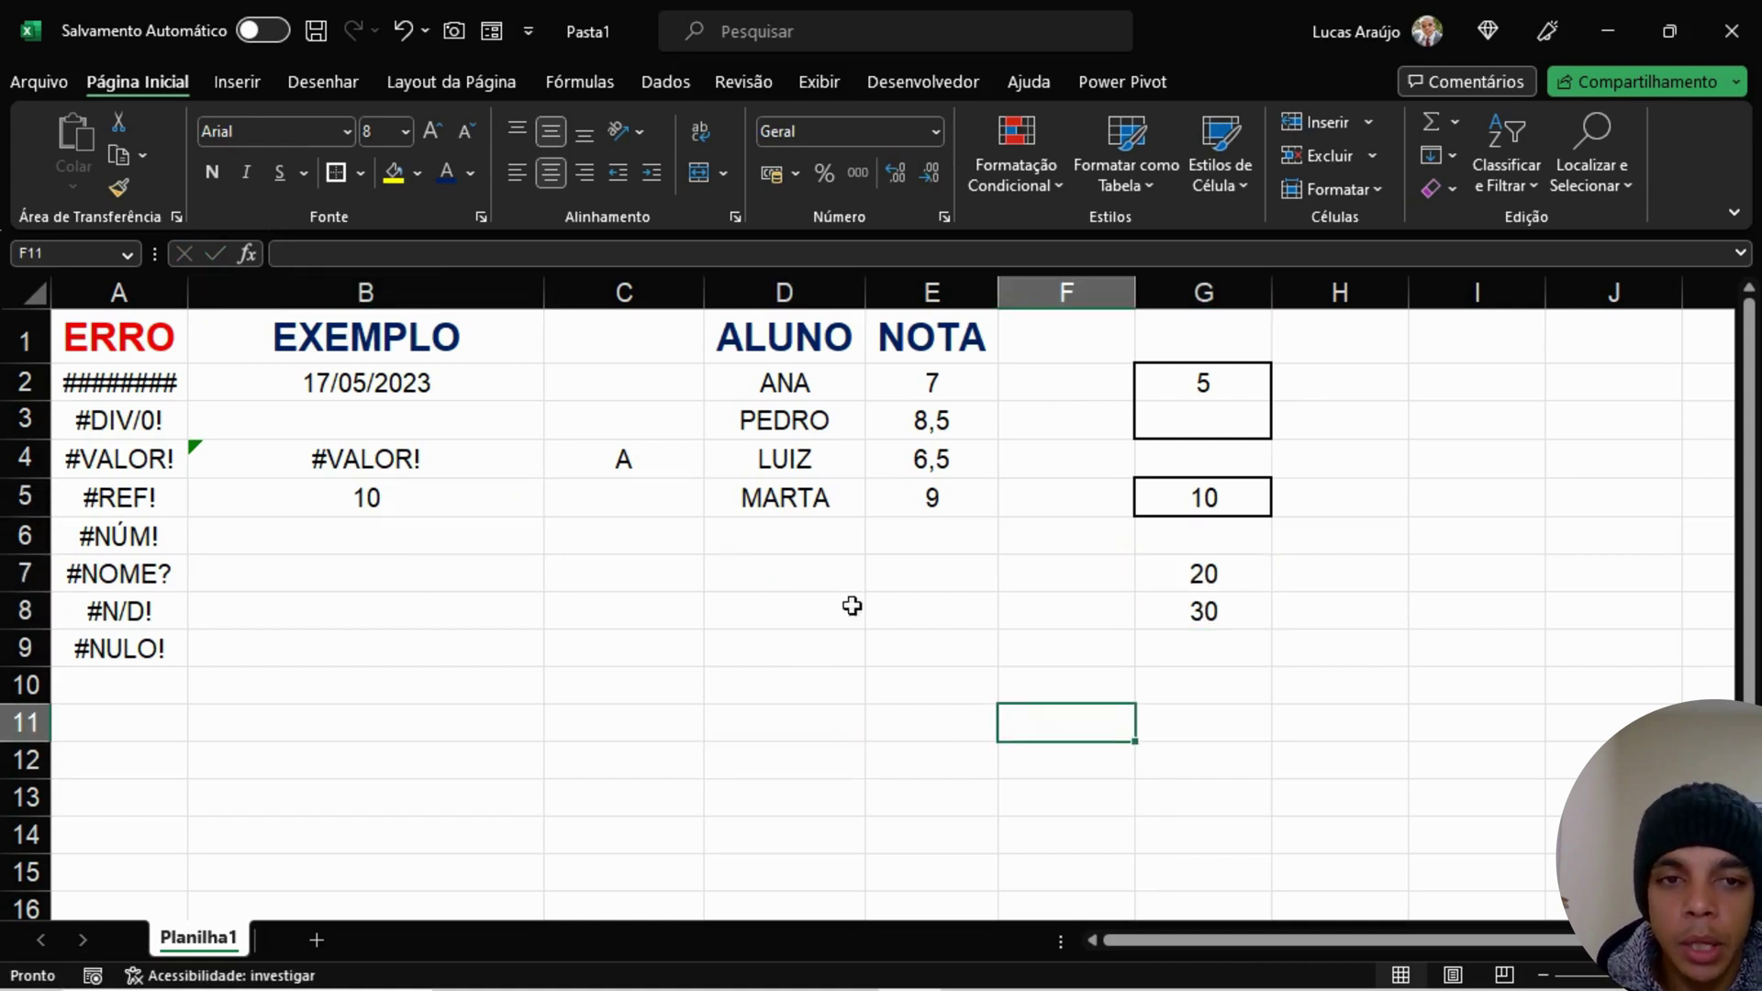
Step: Delete cell G5 from the sheet, shifting the cells below it up
click(1278, 489)
click(1251, 504)
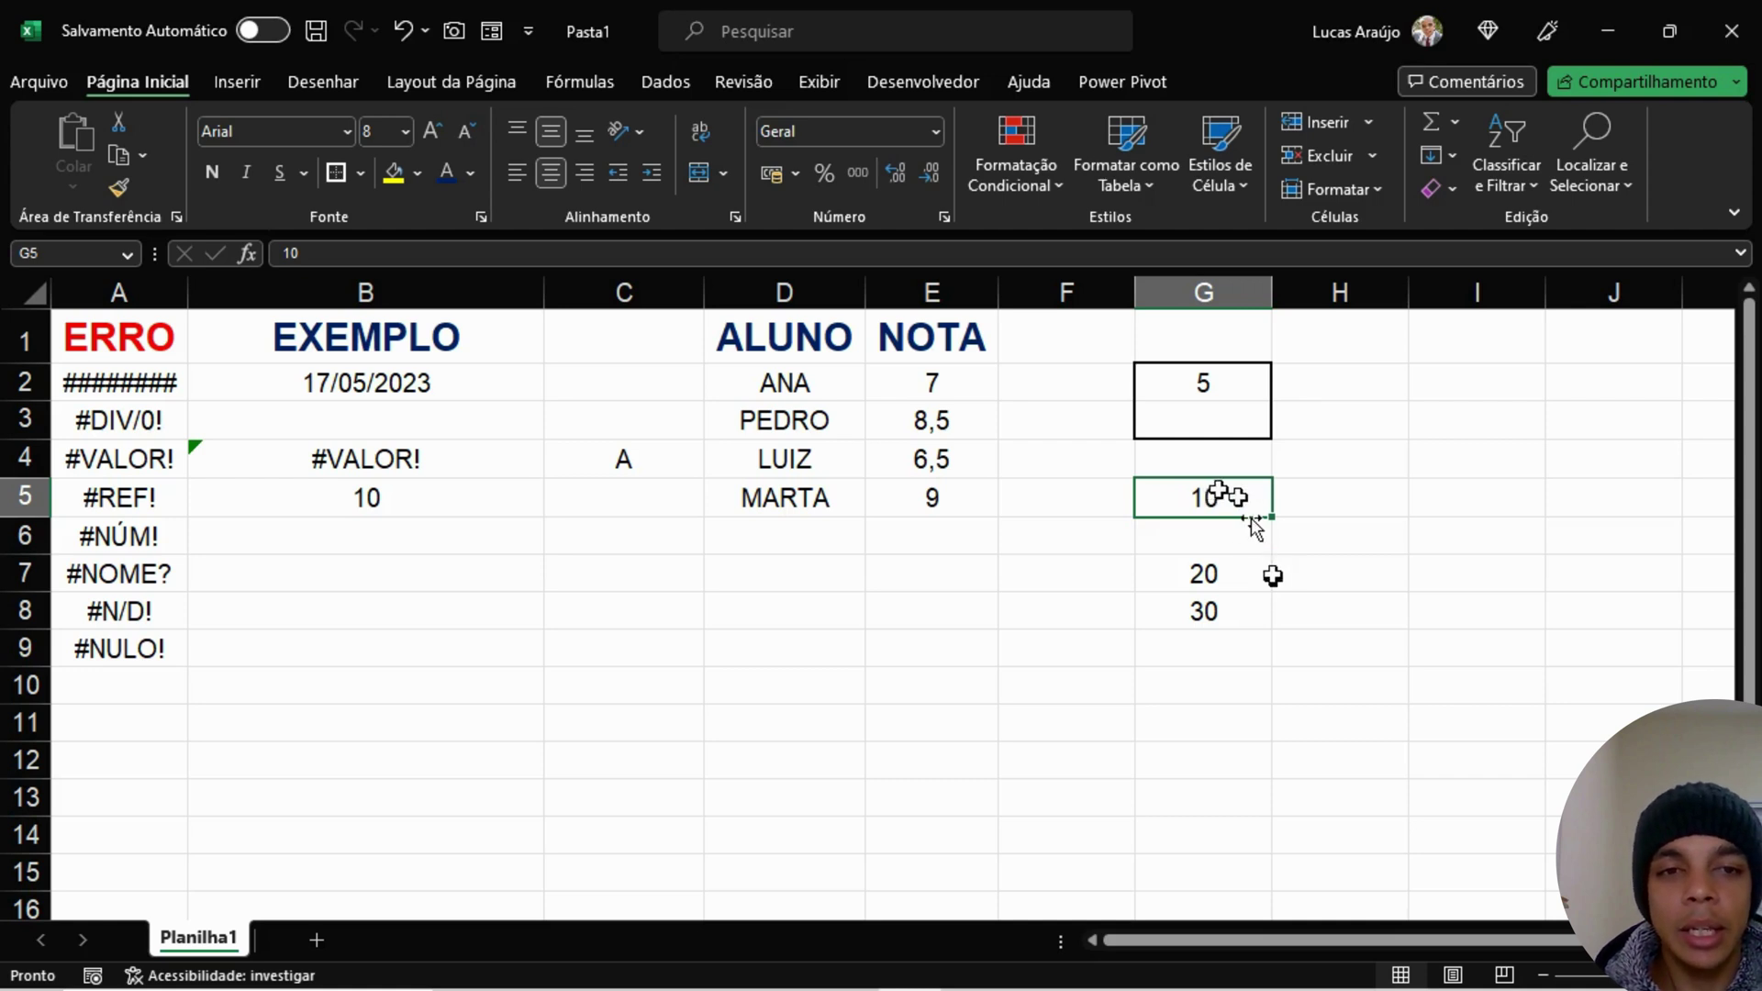
right_click(1213, 495)
click(1176, 500)
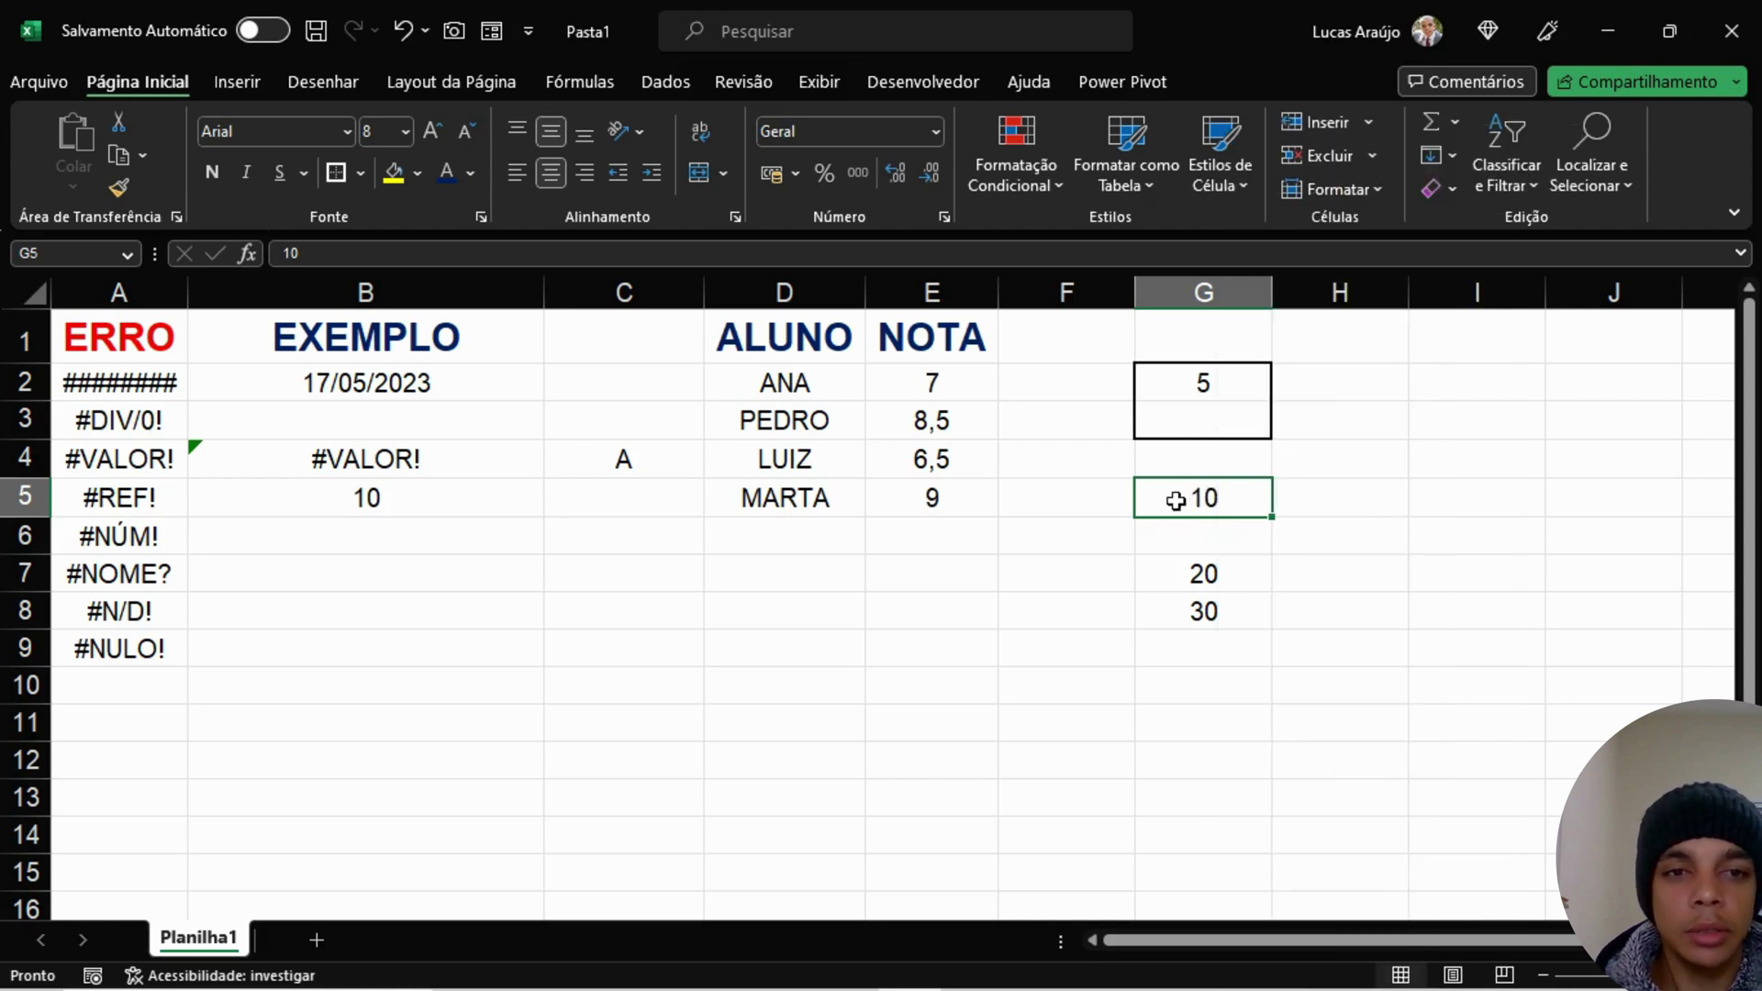
right_click(1225, 503)
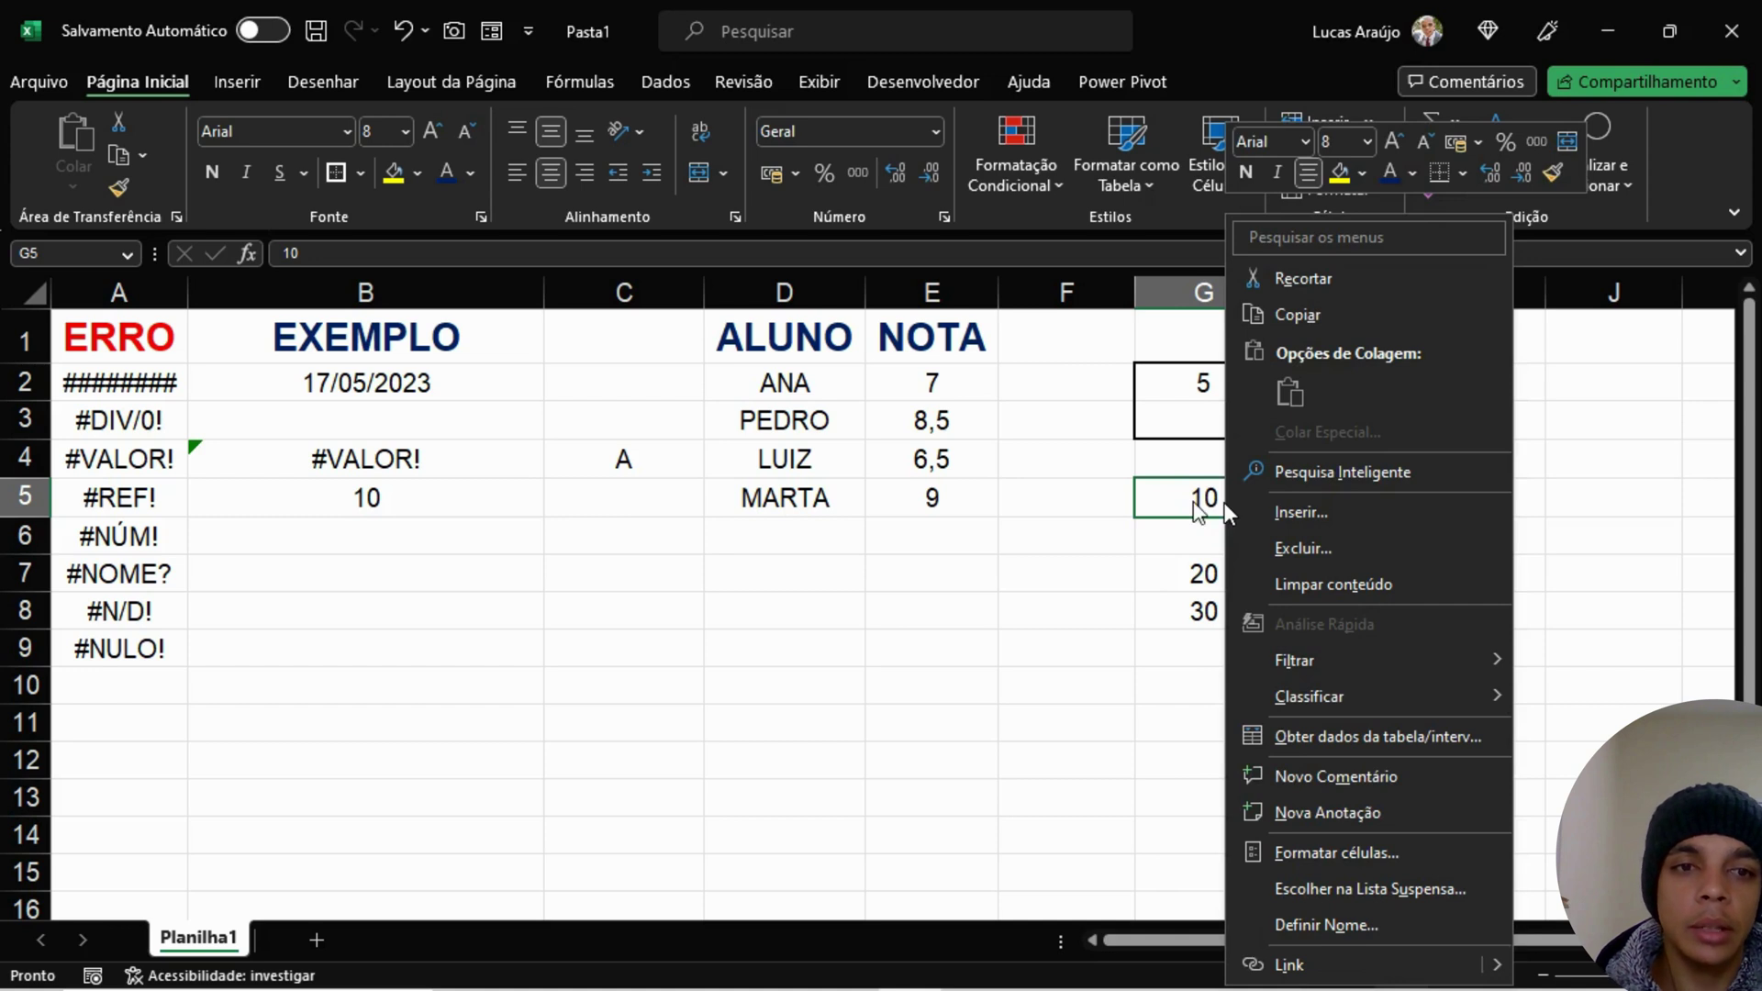
click(1298, 551)
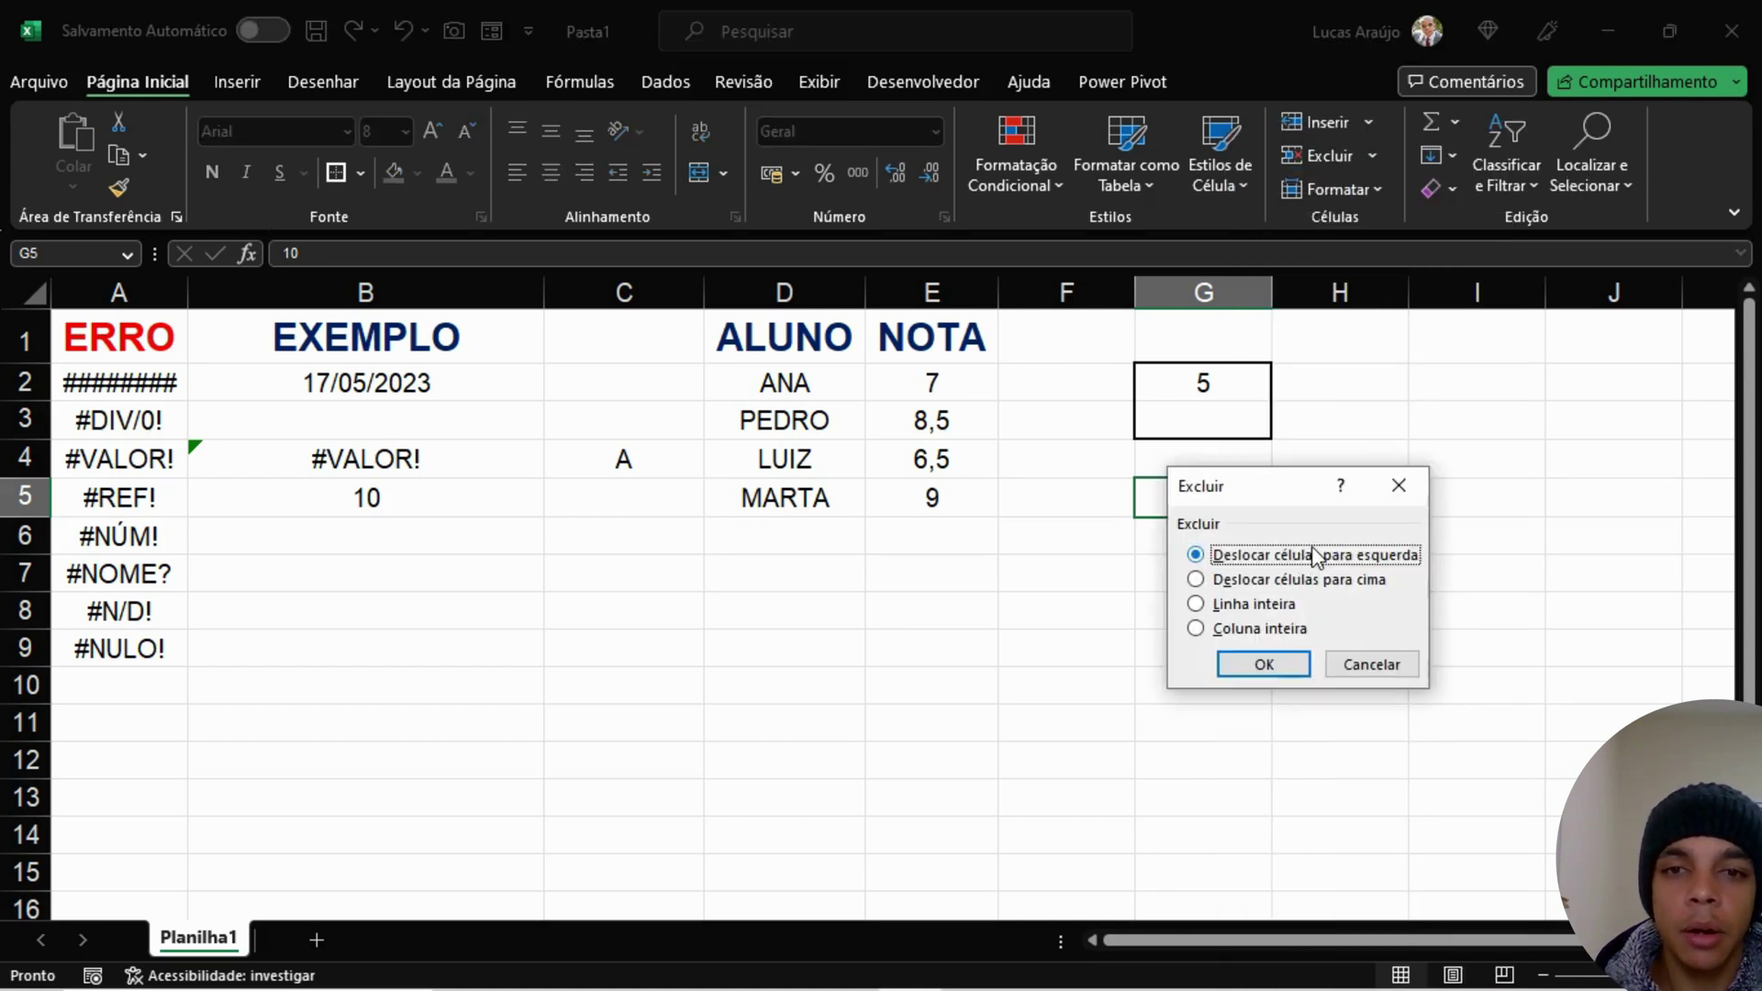
click(1299, 580)
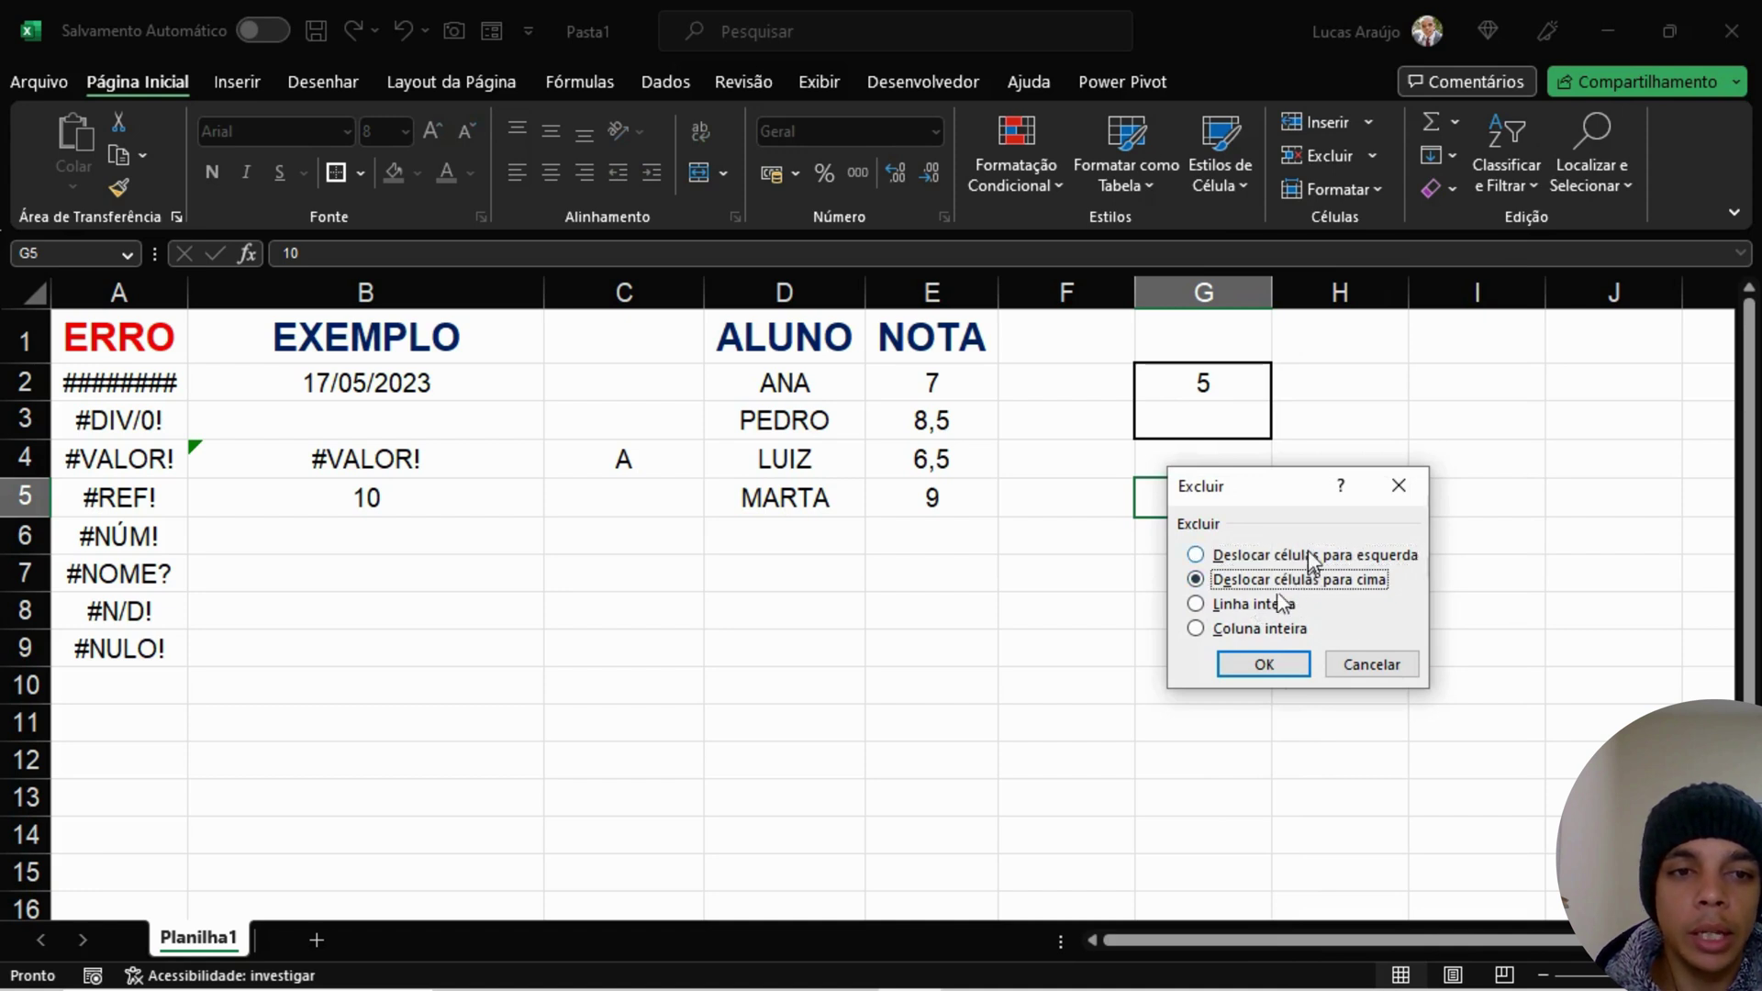
click(1267, 665)
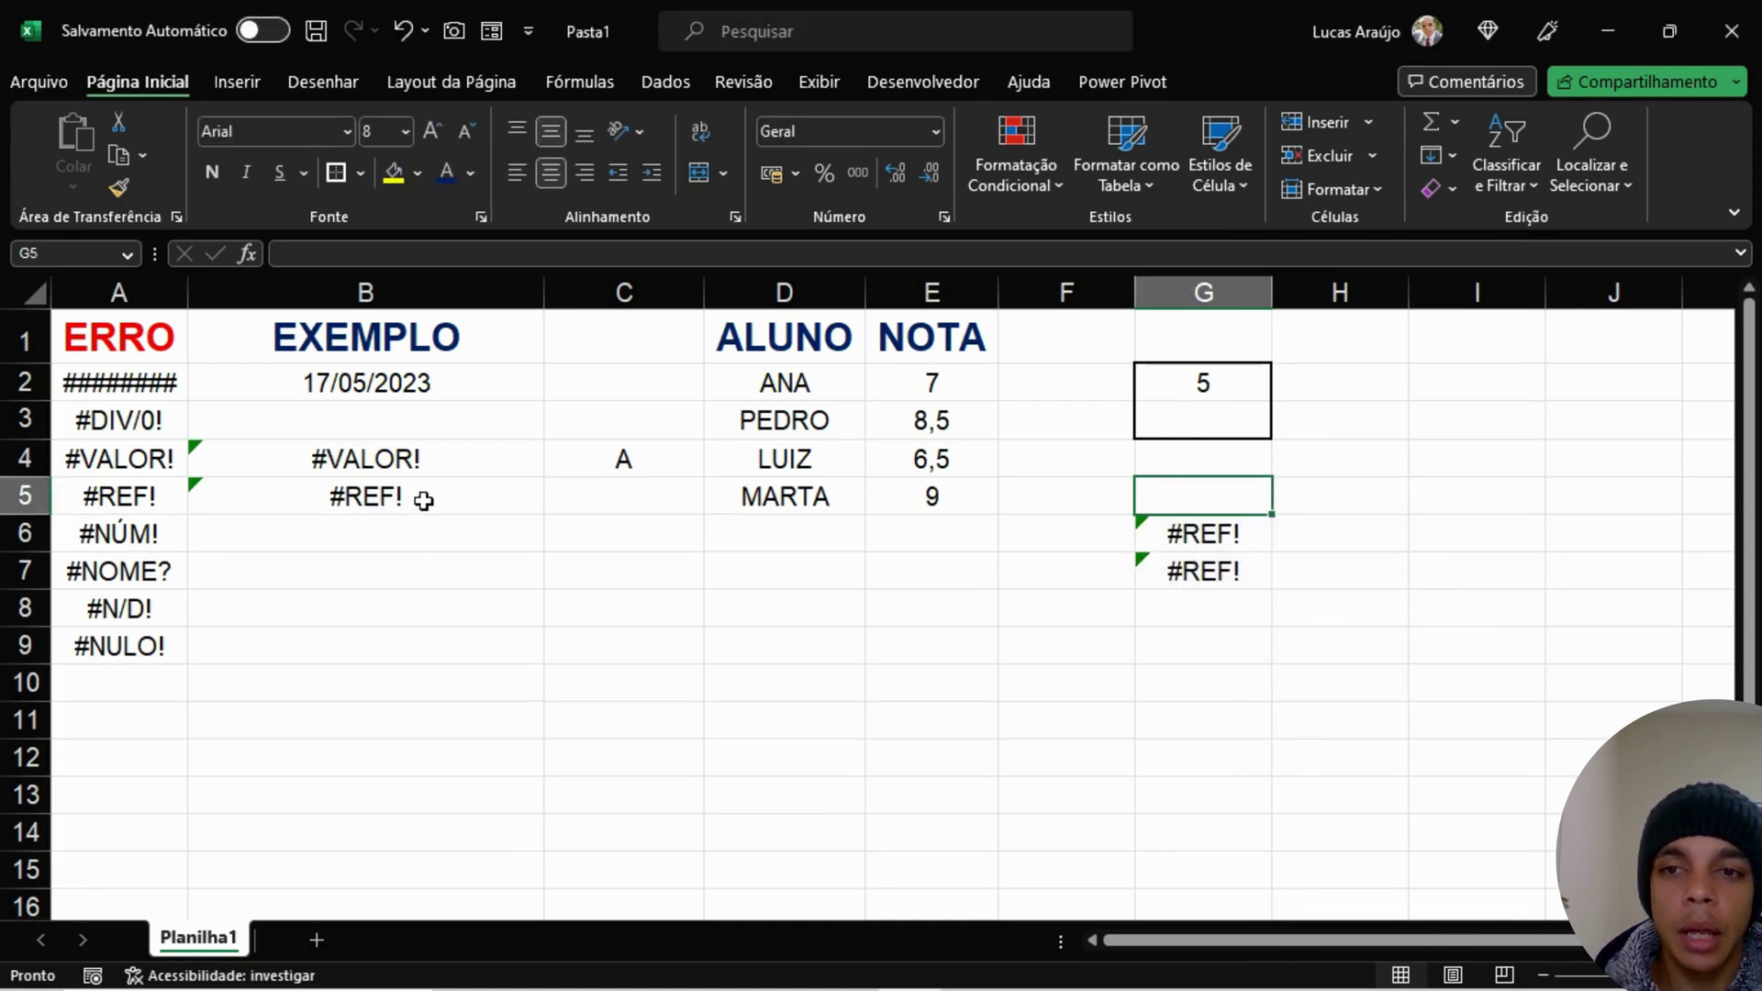
Step: Examine the formula in B5 and the dependent formulas in G6 and G7 for the broken reference
click(419, 498)
drag(1203, 527, 1217, 571)
drag(982, 672, 981, 664)
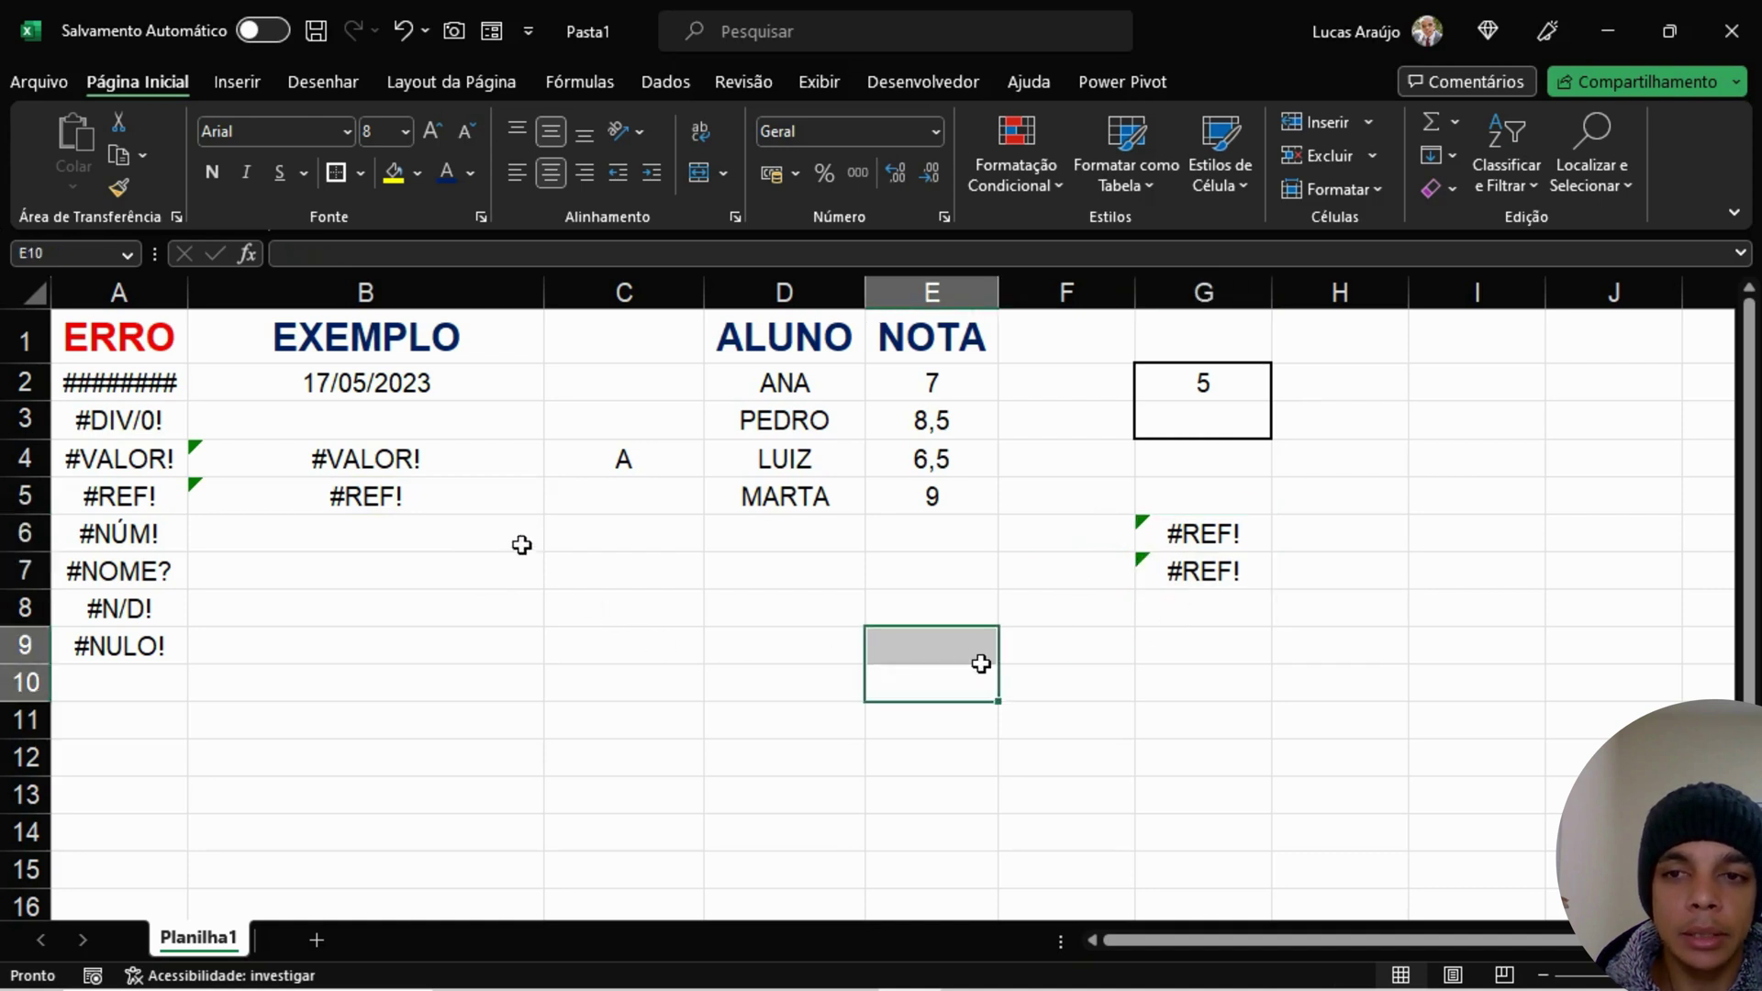
click(1142, 667)
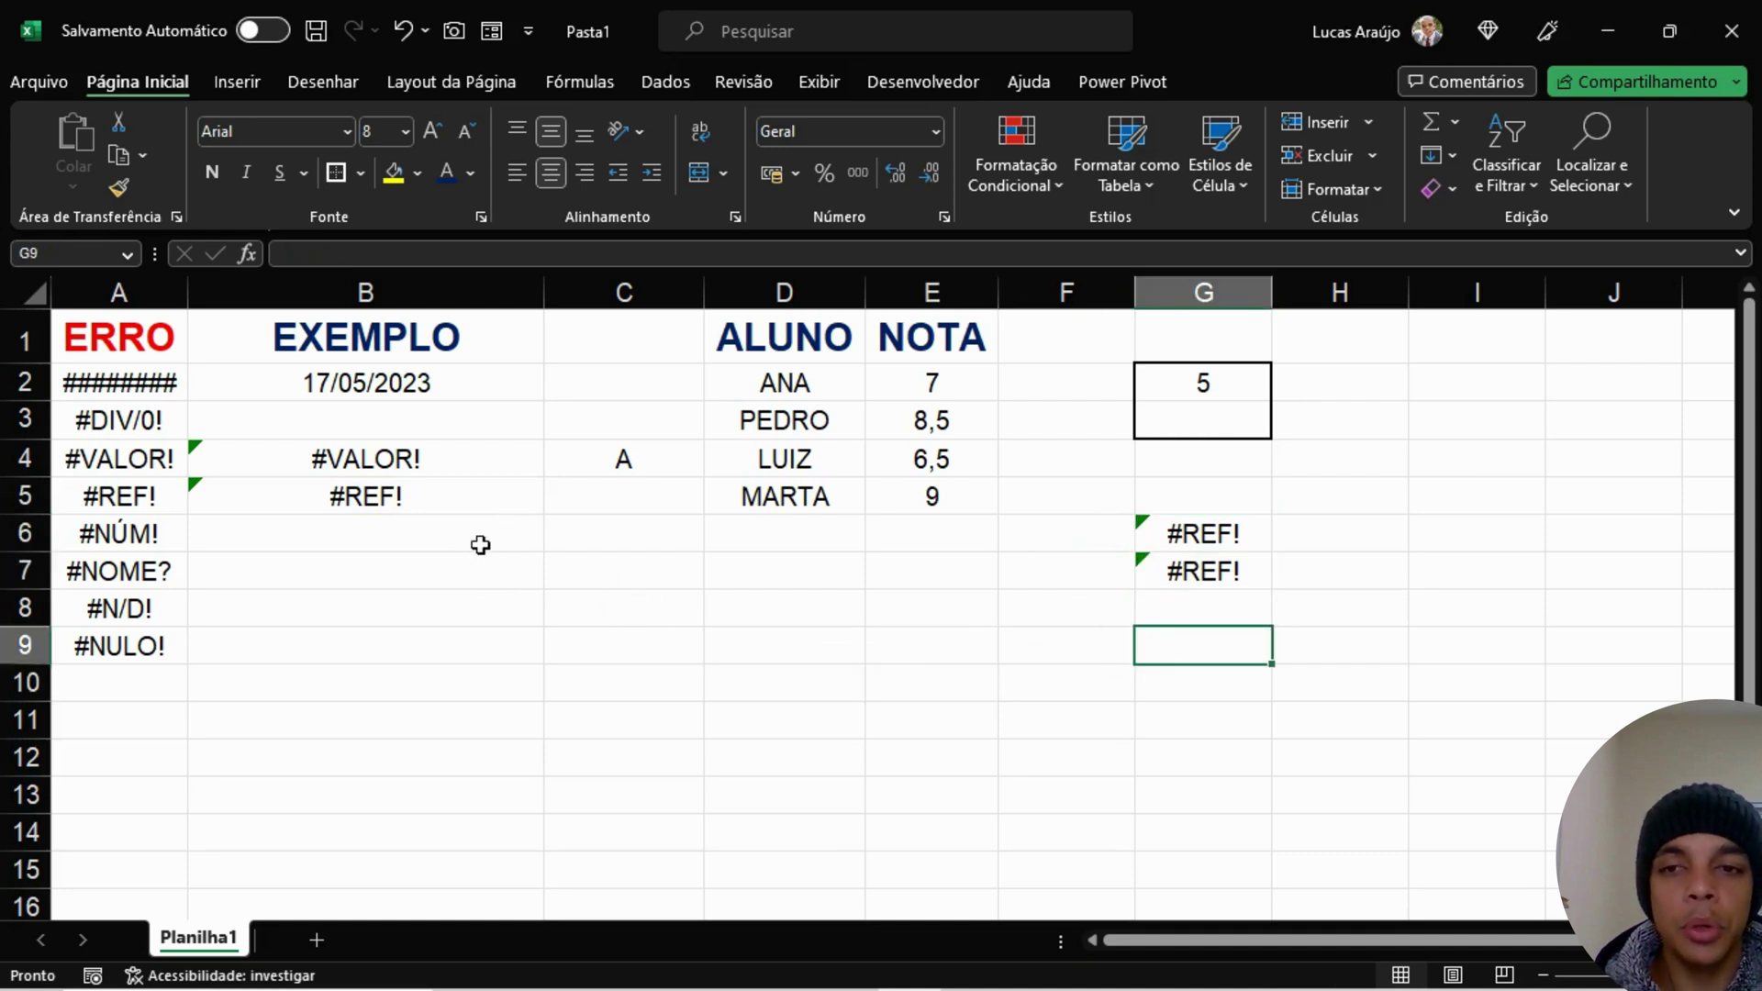
click(453, 500)
click(427, 257)
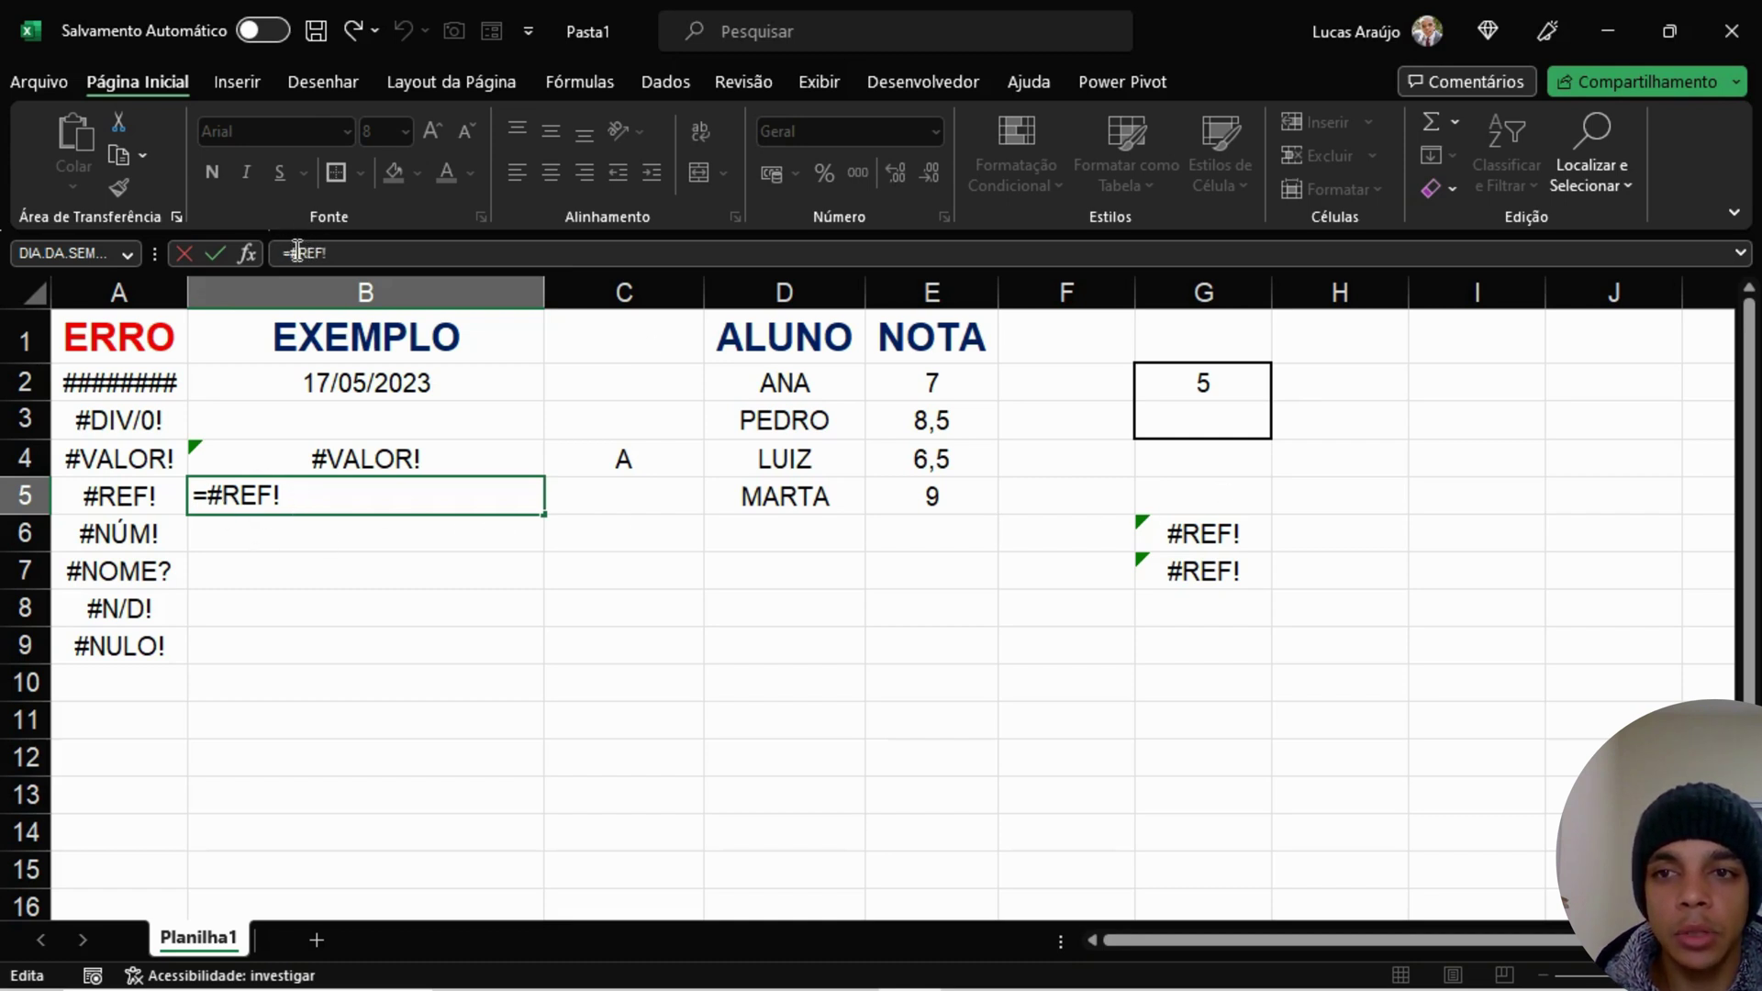
drag(290, 253, 336, 252)
key(Escape)
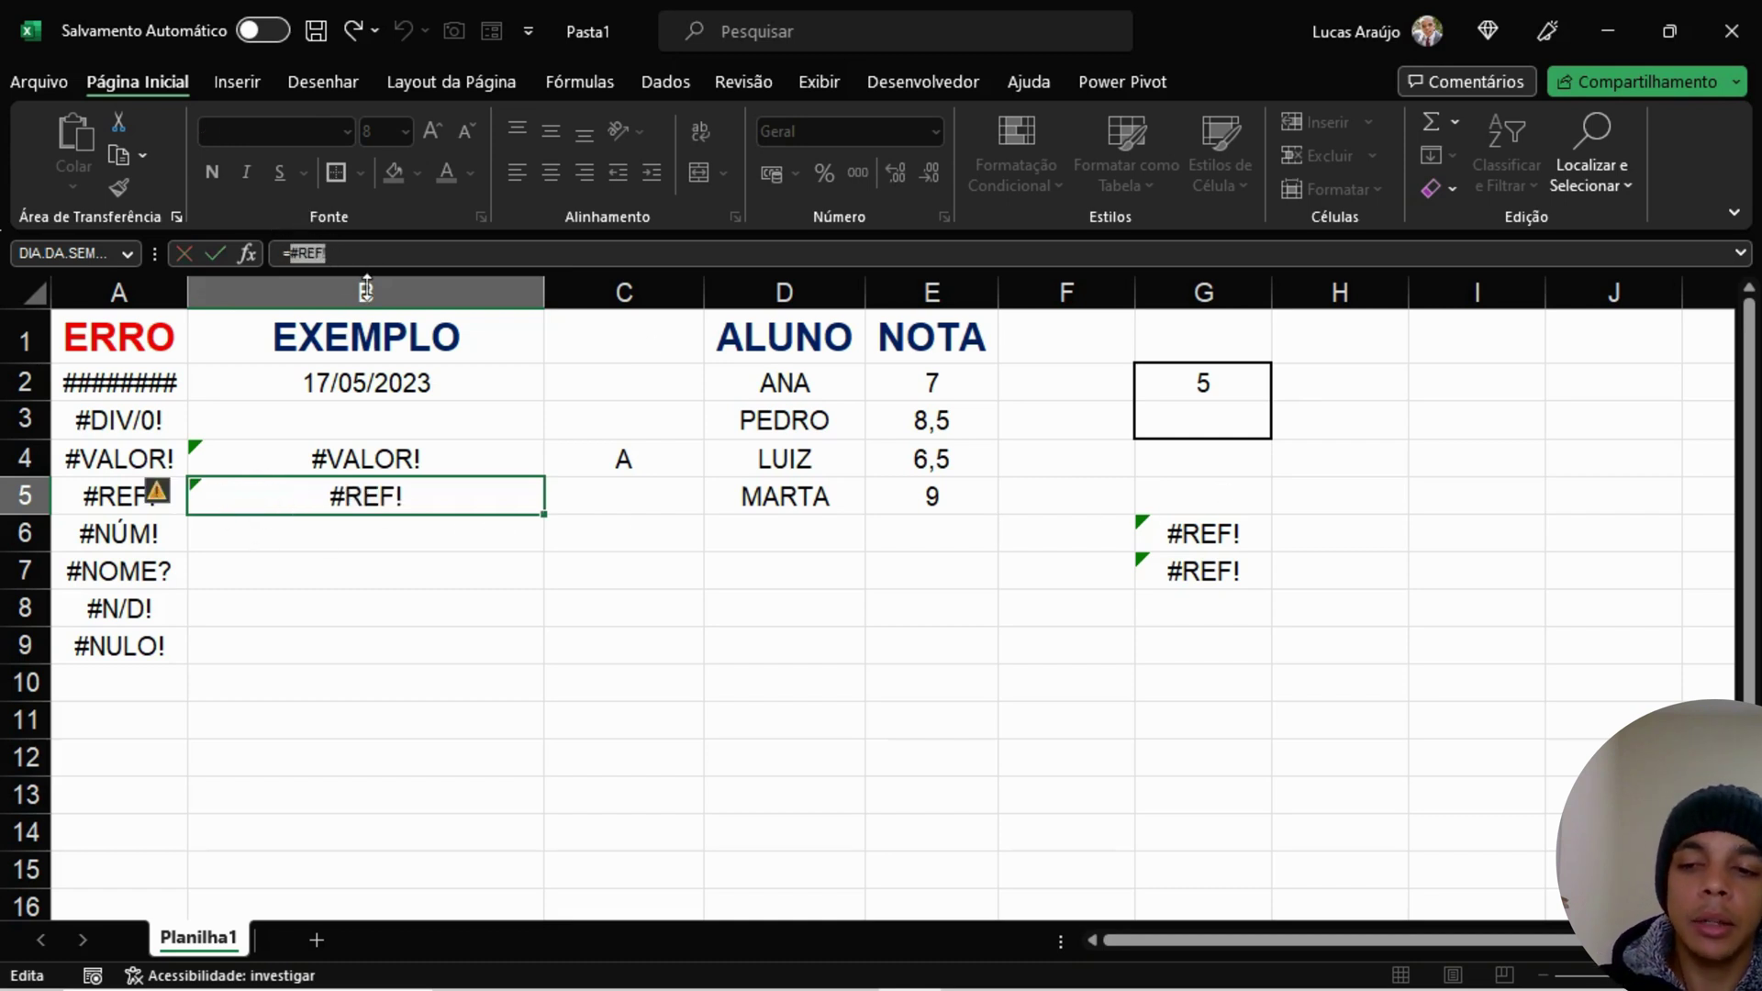
click(1190, 537)
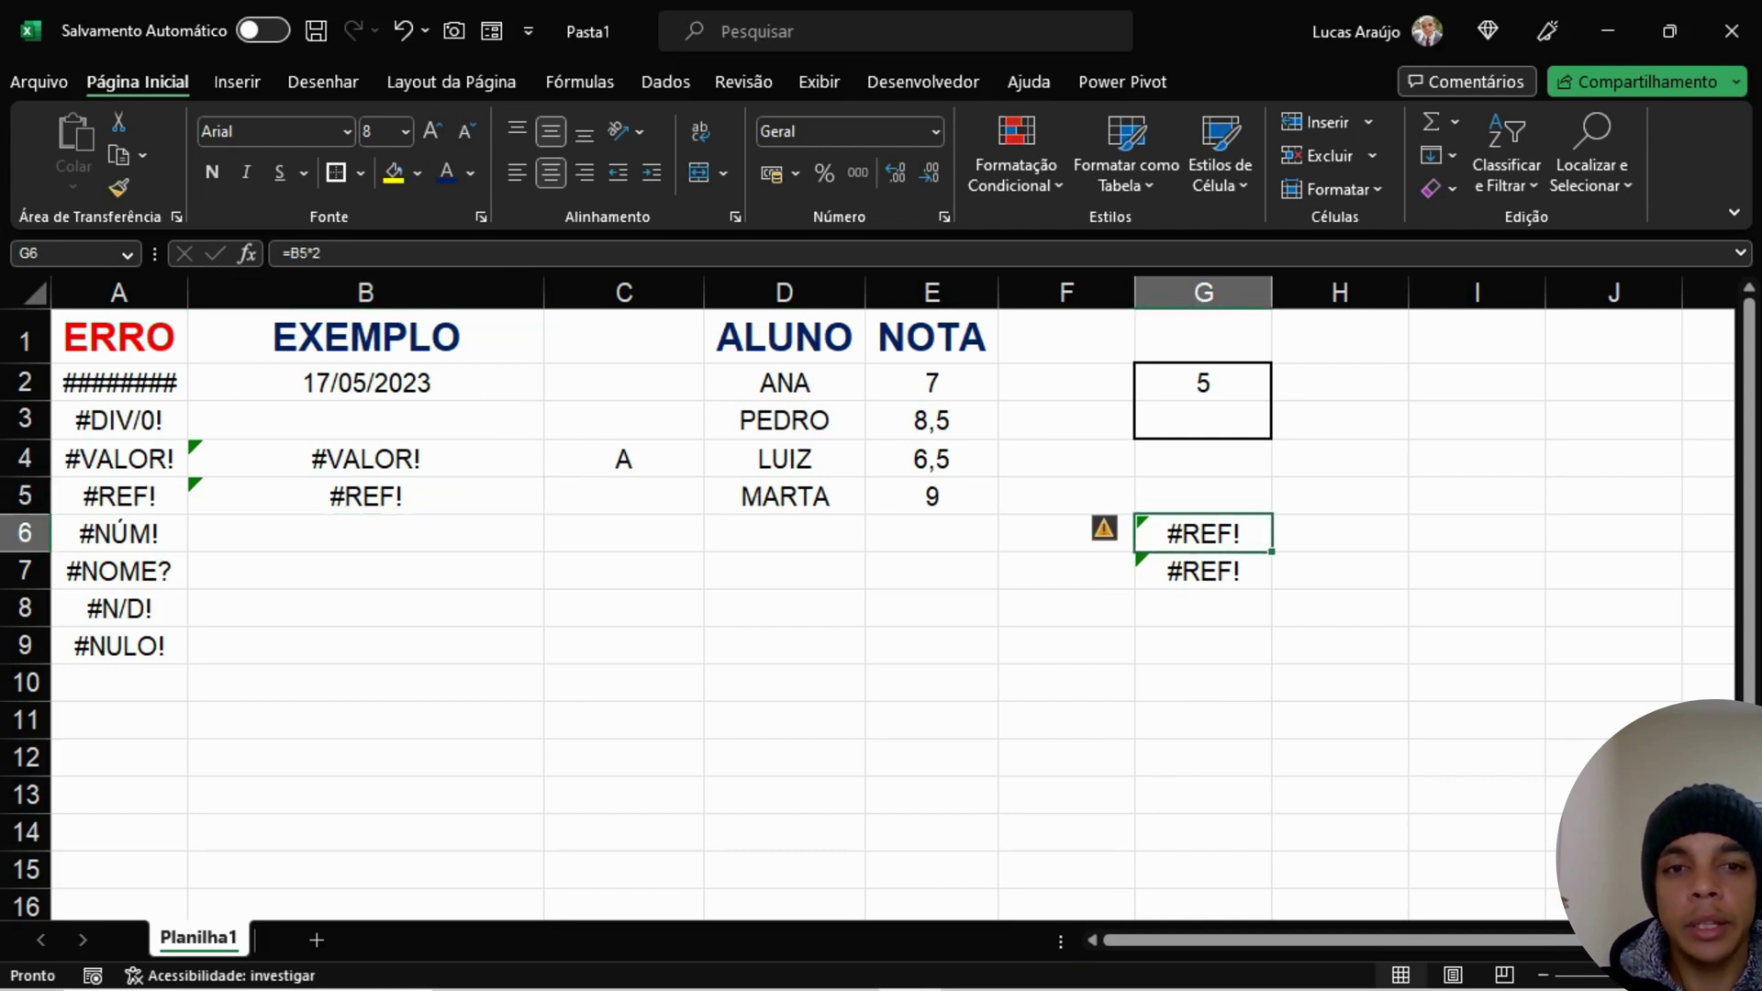
Step: Go back over the formulas in B5, G6 and G7 to follow how the #REF! error carries between them
click(465, 491)
click(1229, 536)
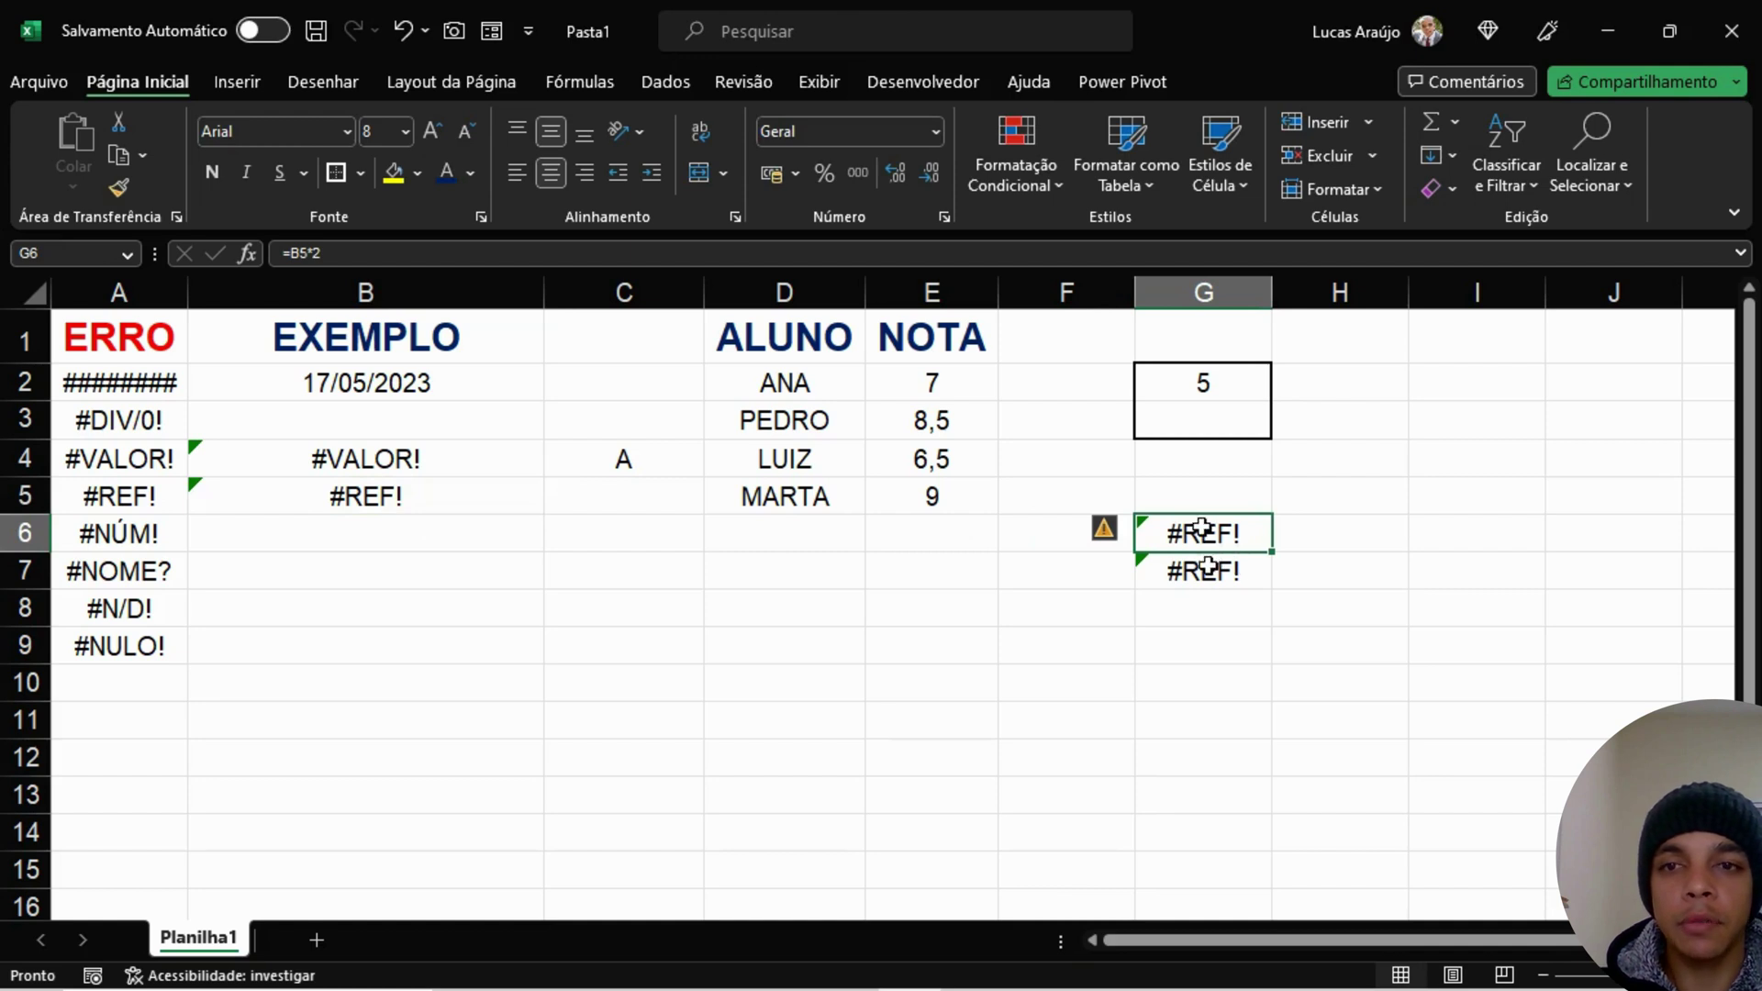
click(1206, 569)
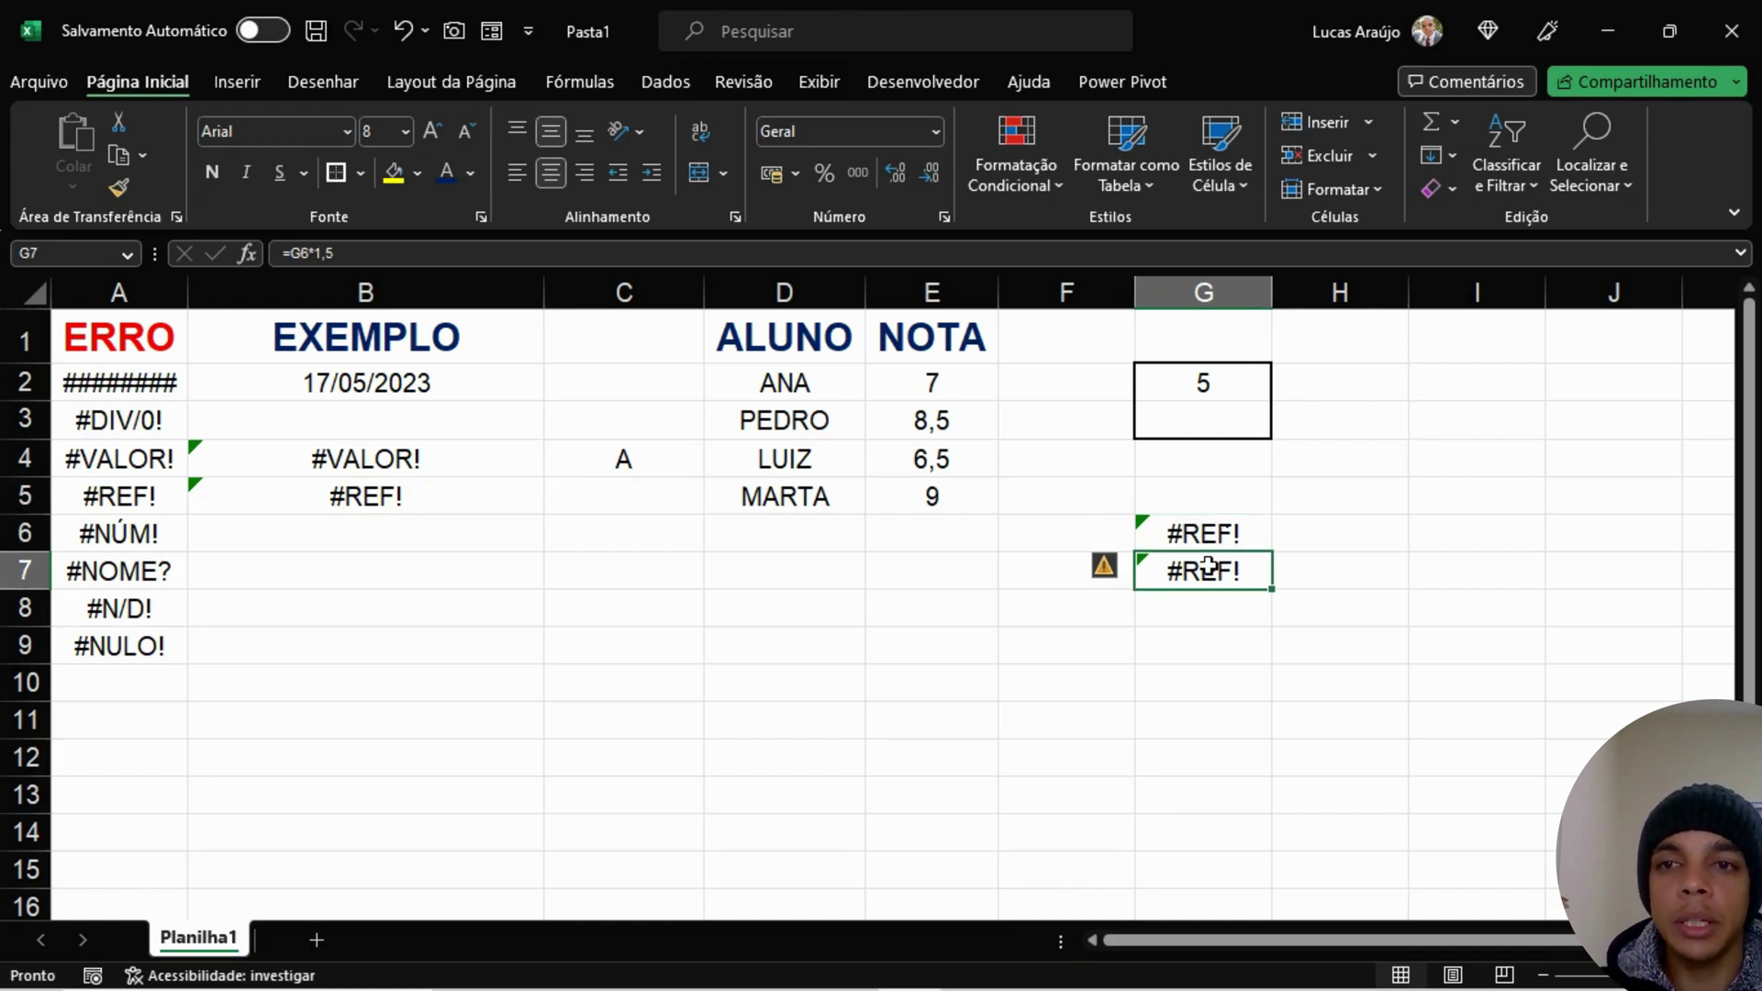
drag(1207, 535, 1220, 571)
click(1173, 685)
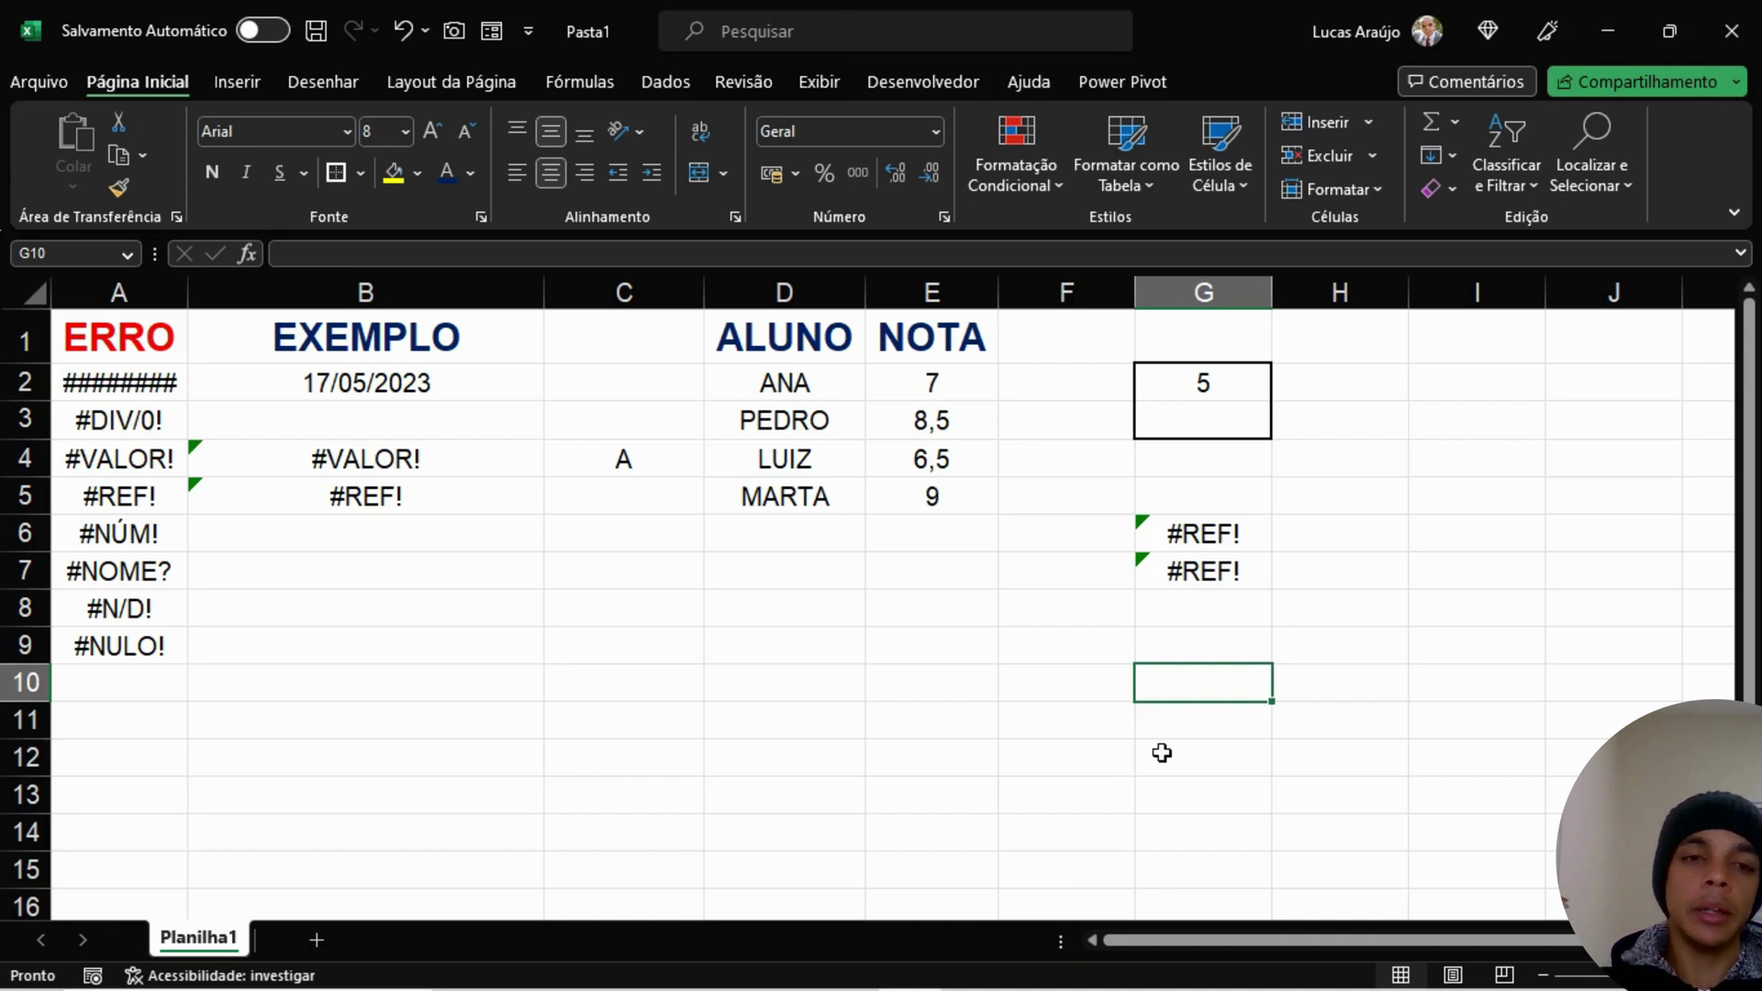
click(1232, 535)
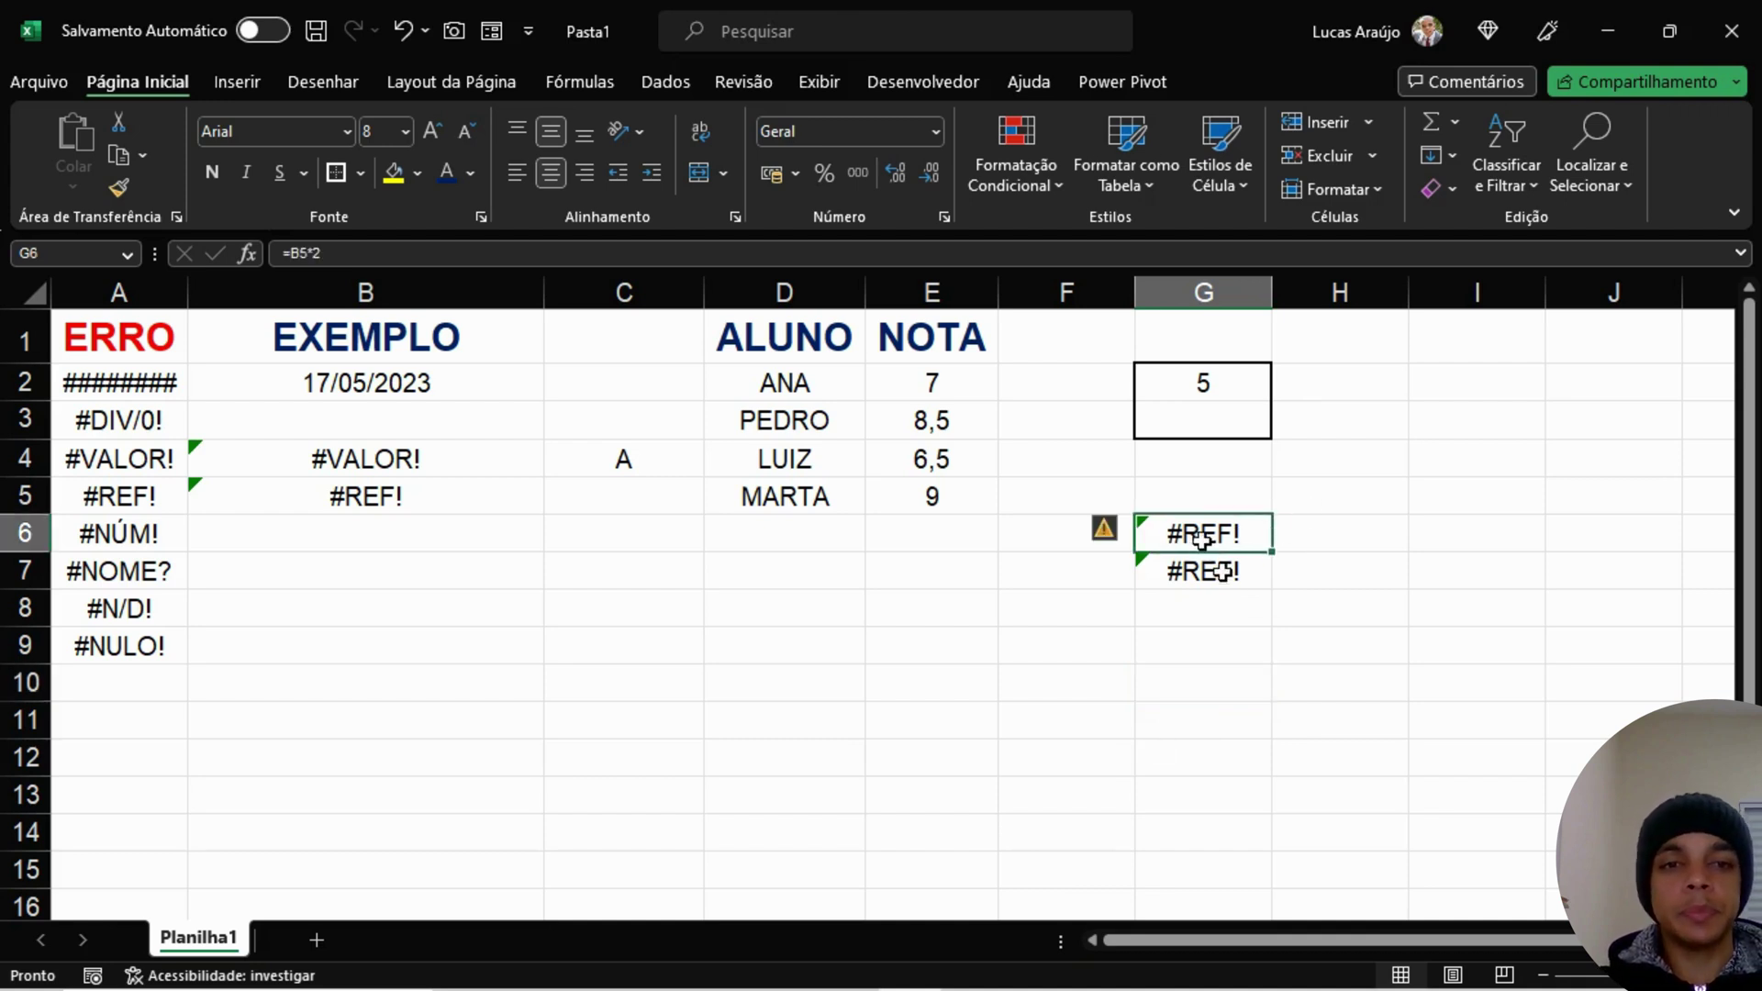
click(1232, 575)
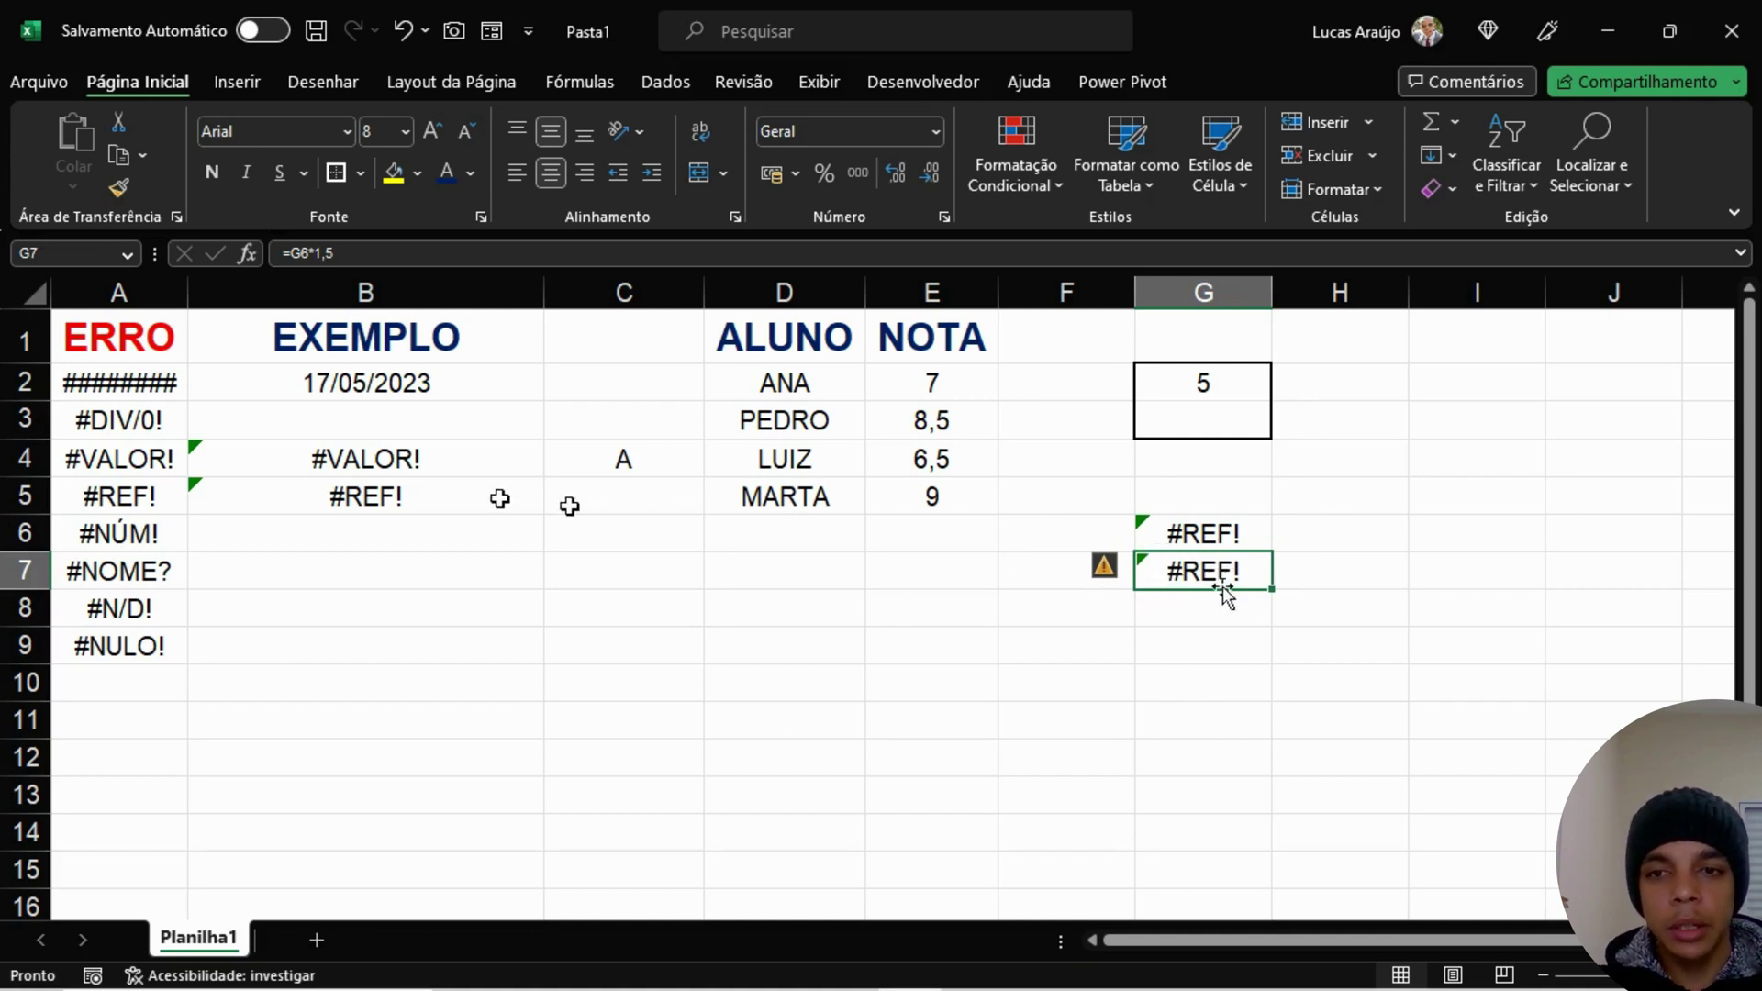
click(466, 498)
Step: Trace the precedents of the formula in cell G7
click(1202, 573)
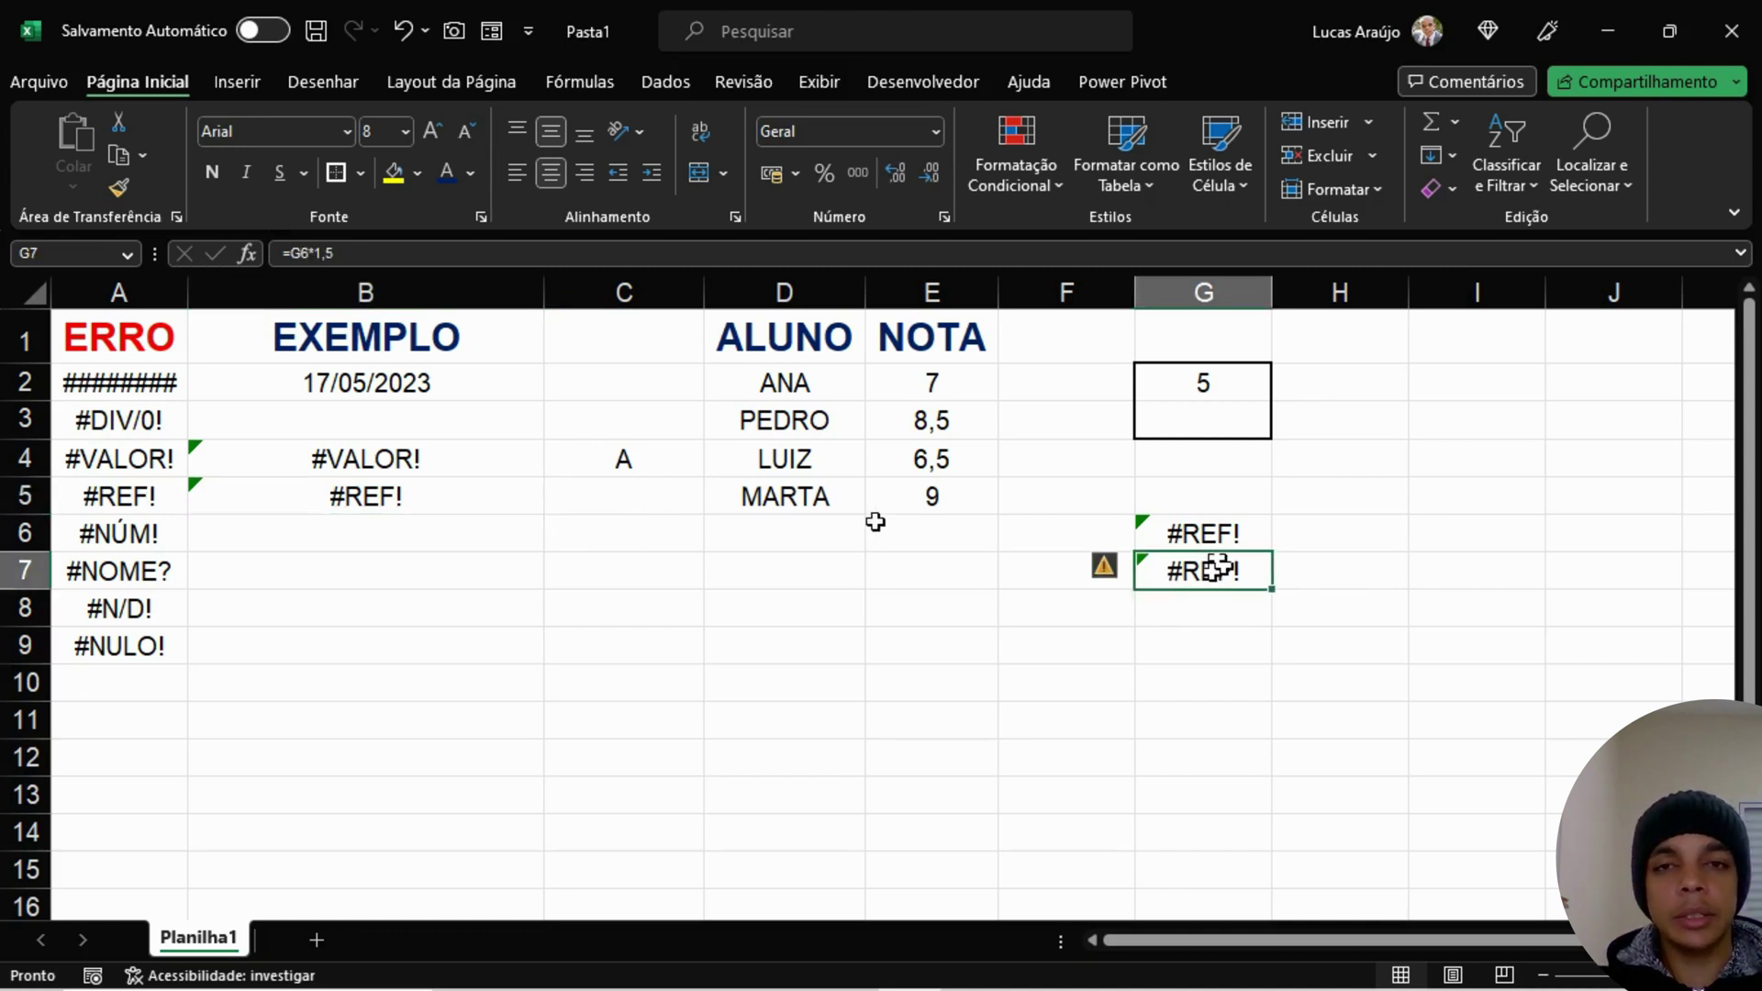
click(605, 82)
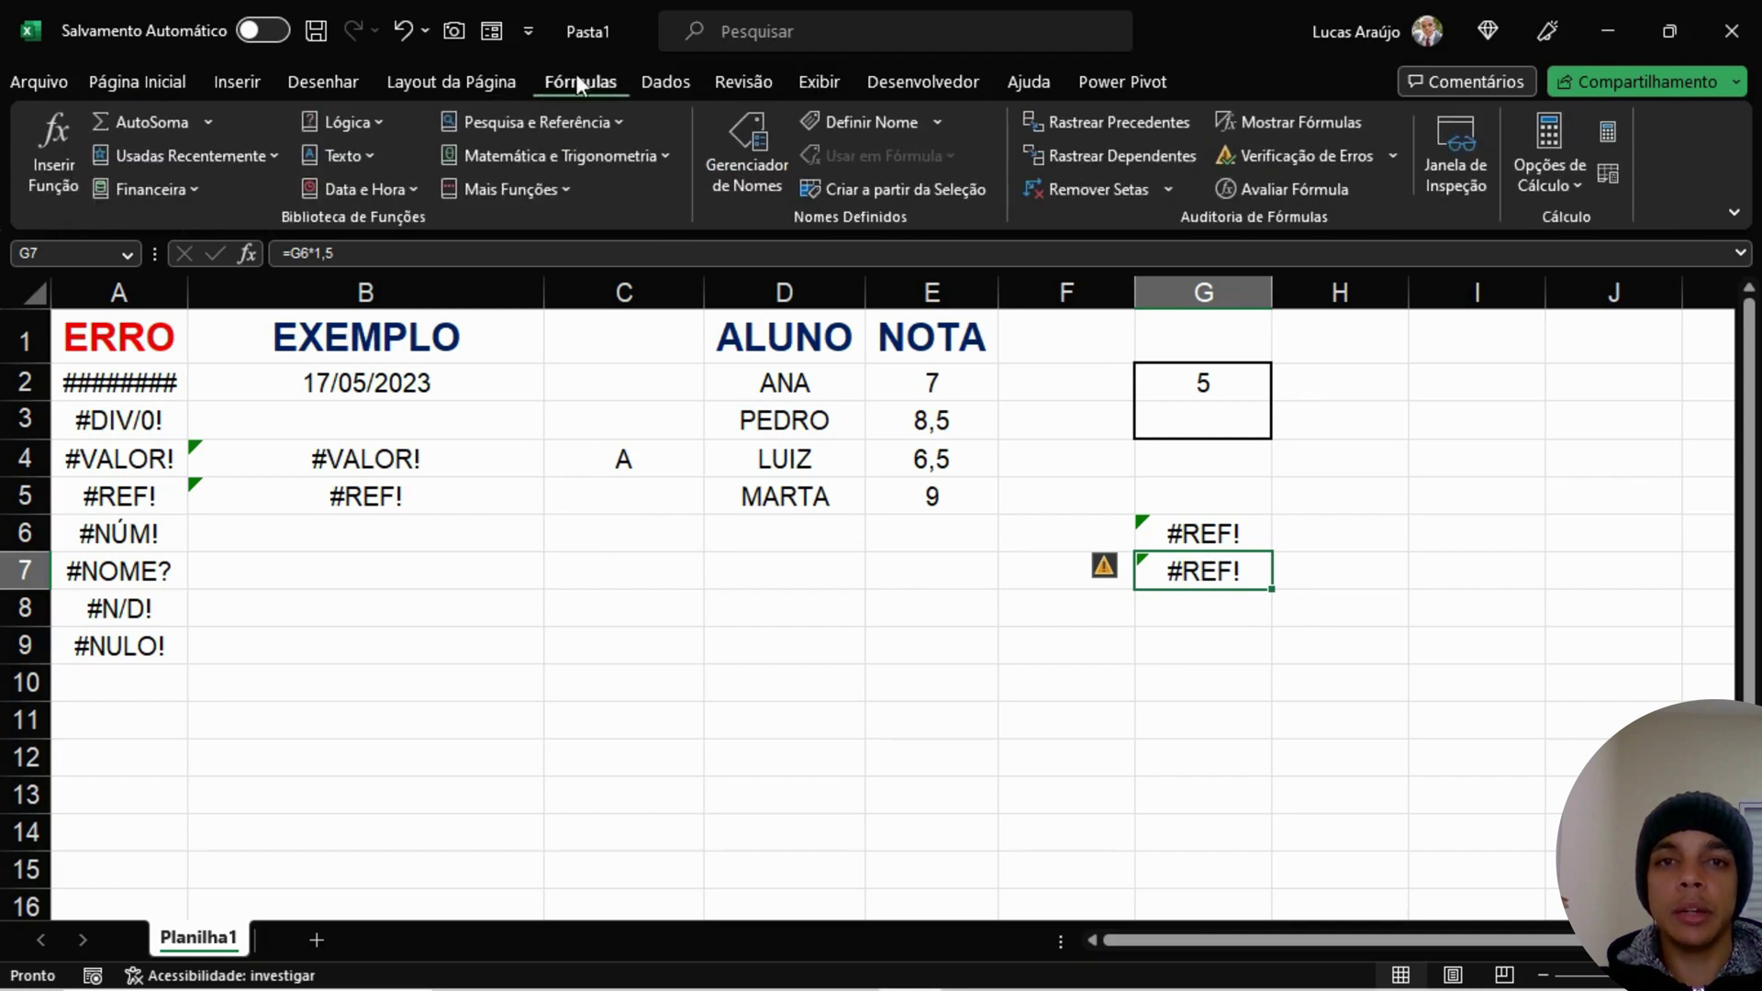
click(1118, 130)
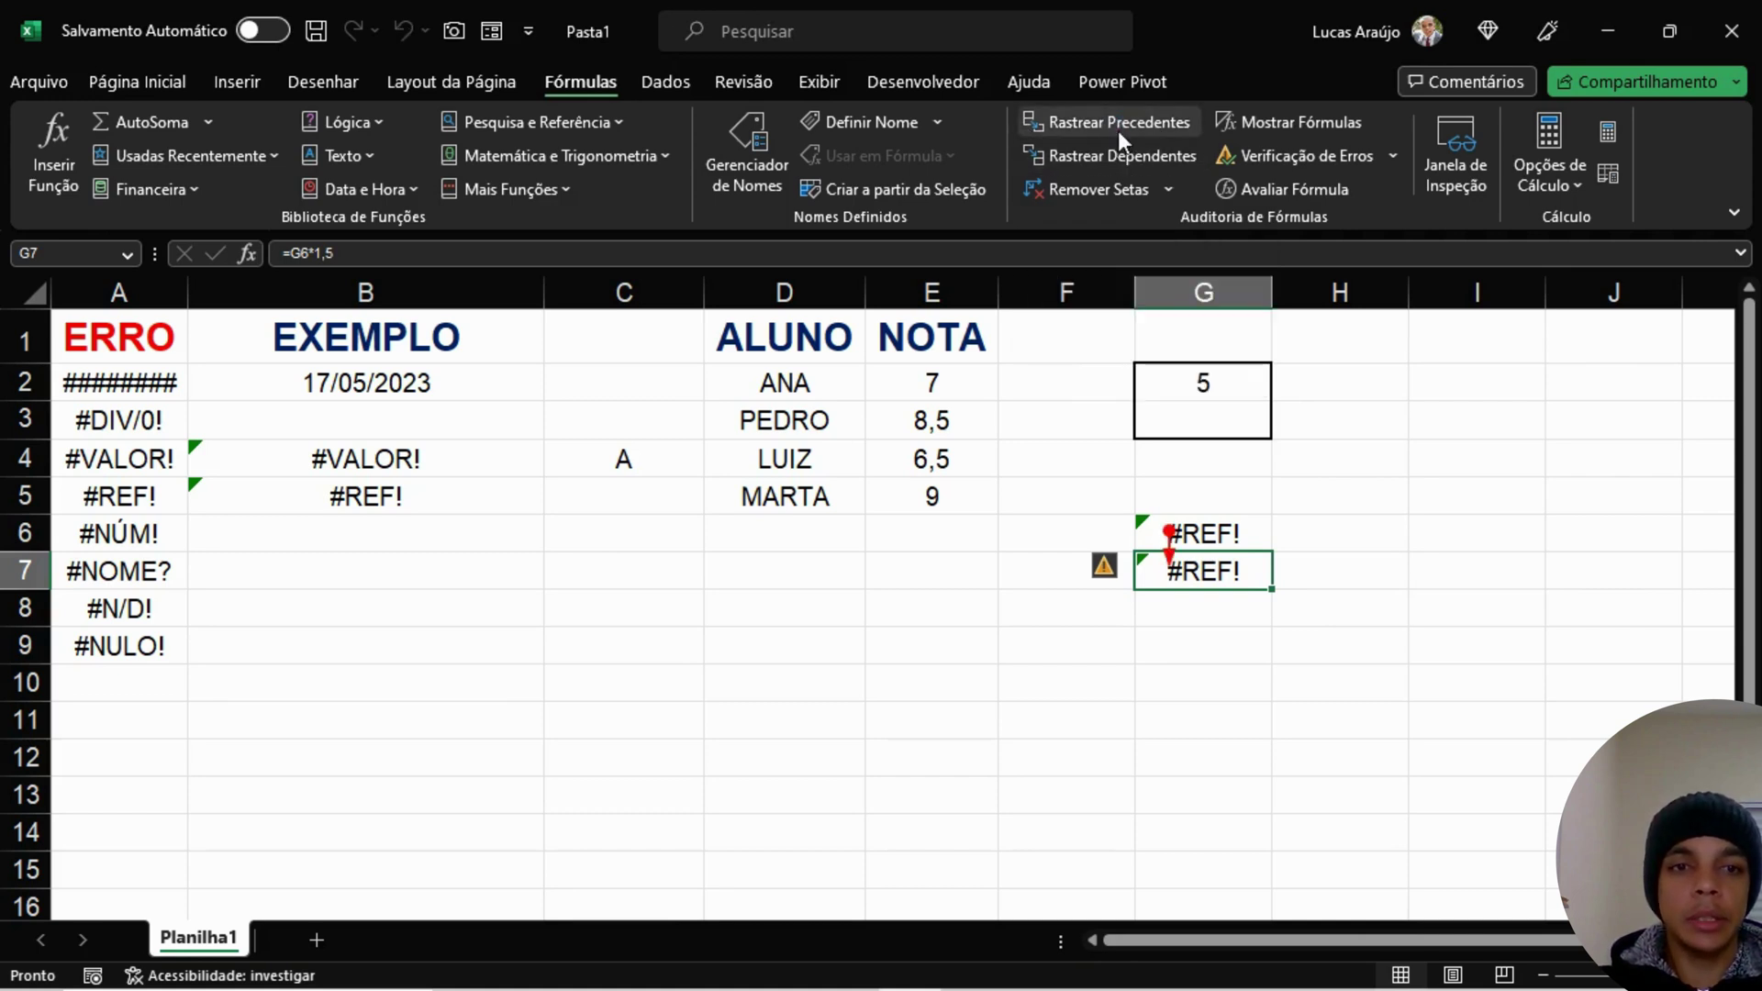
click(1223, 631)
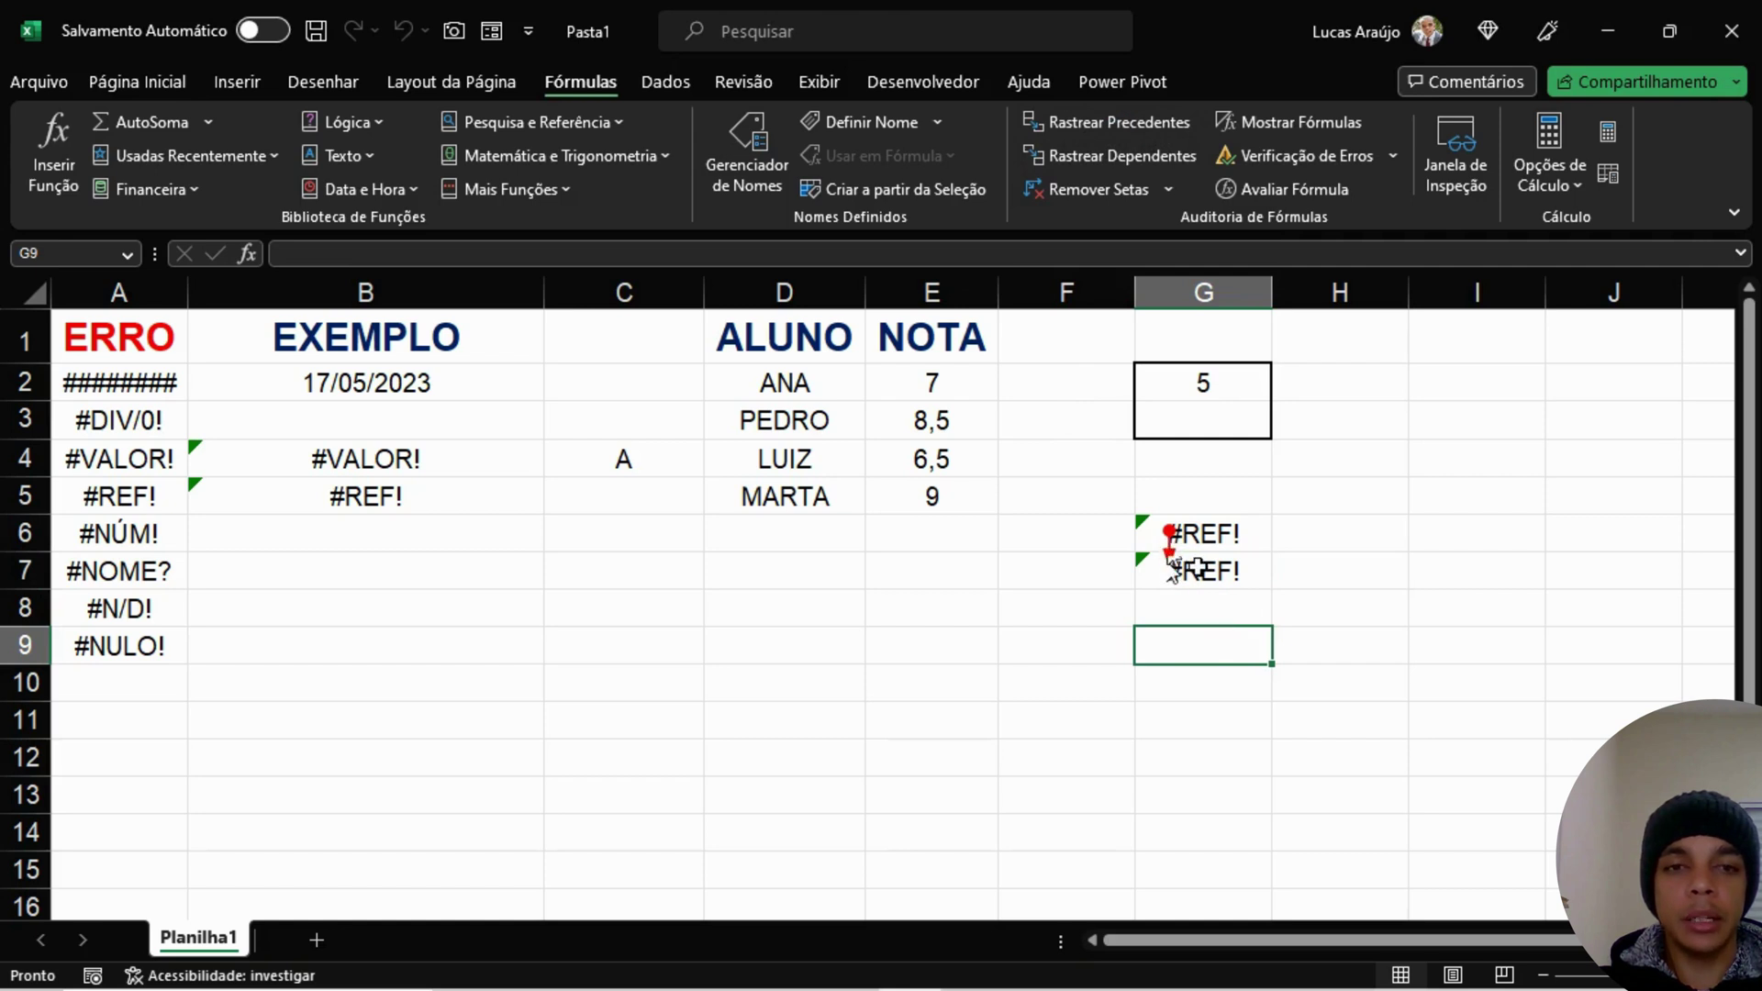
Step: Compare the formulas in G6 and G7 along the precedent arrow to find where the error comes from
click(1230, 564)
click(1242, 533)
click(1230, 570)
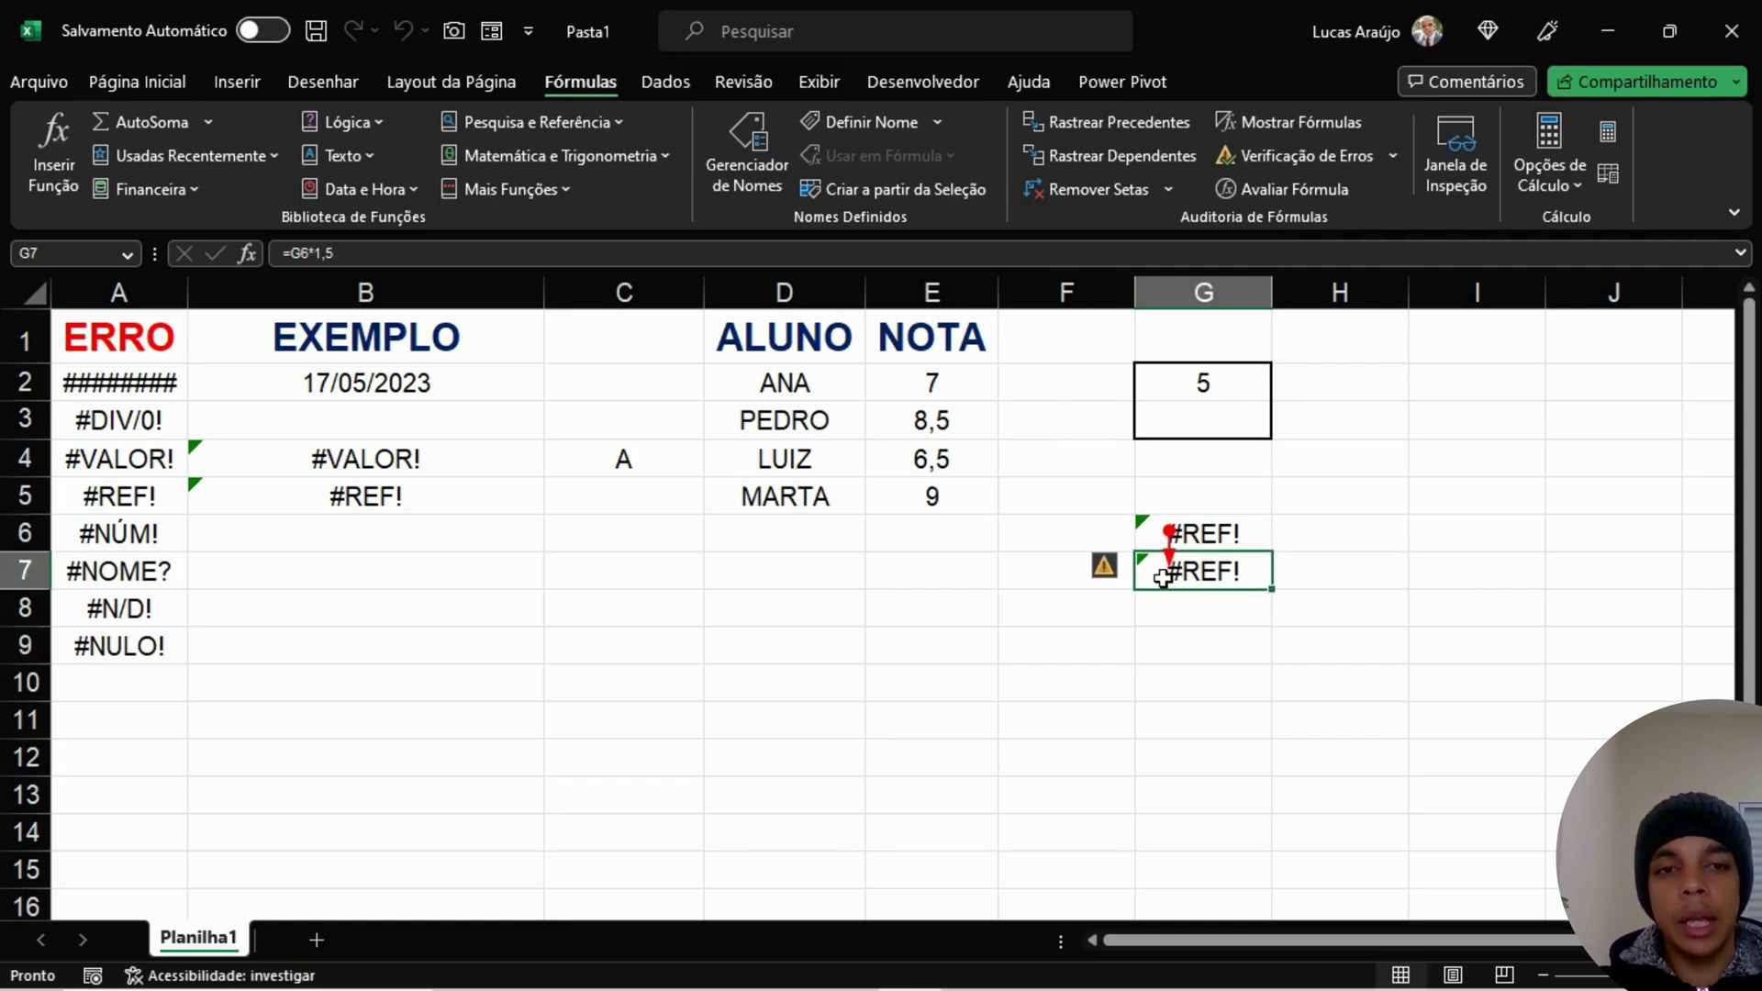
click(1229, 537)
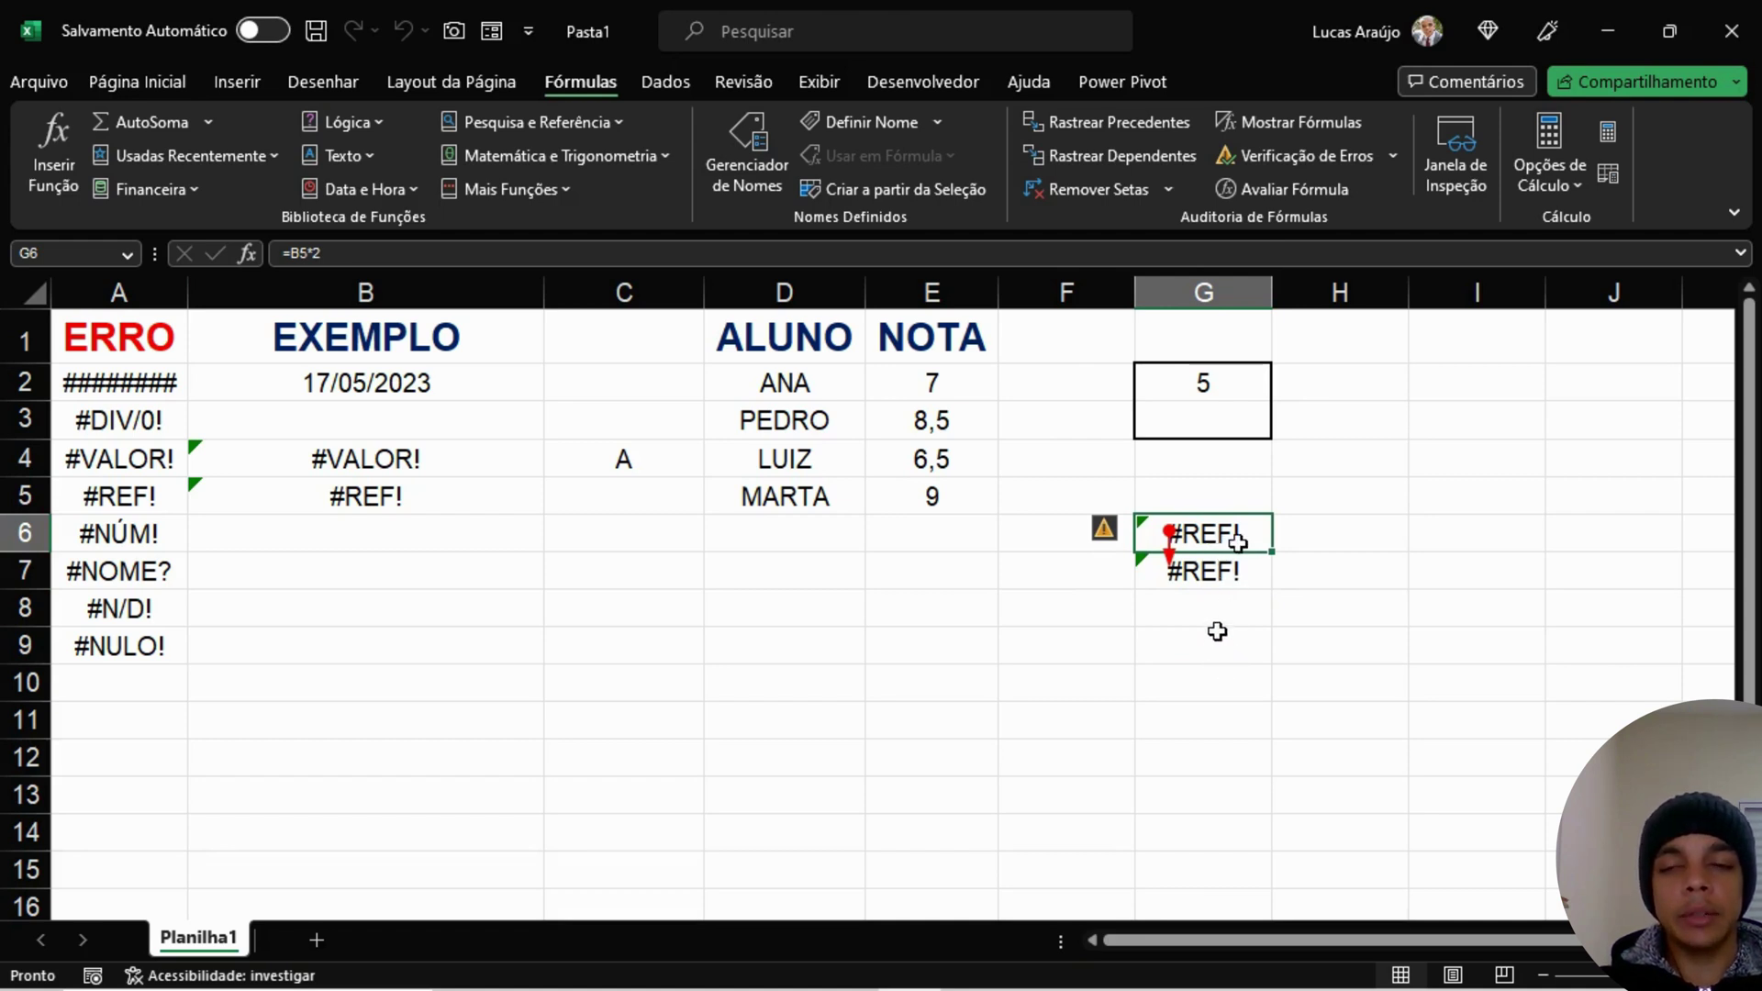
click(1217, 570)
click(1221, 537)
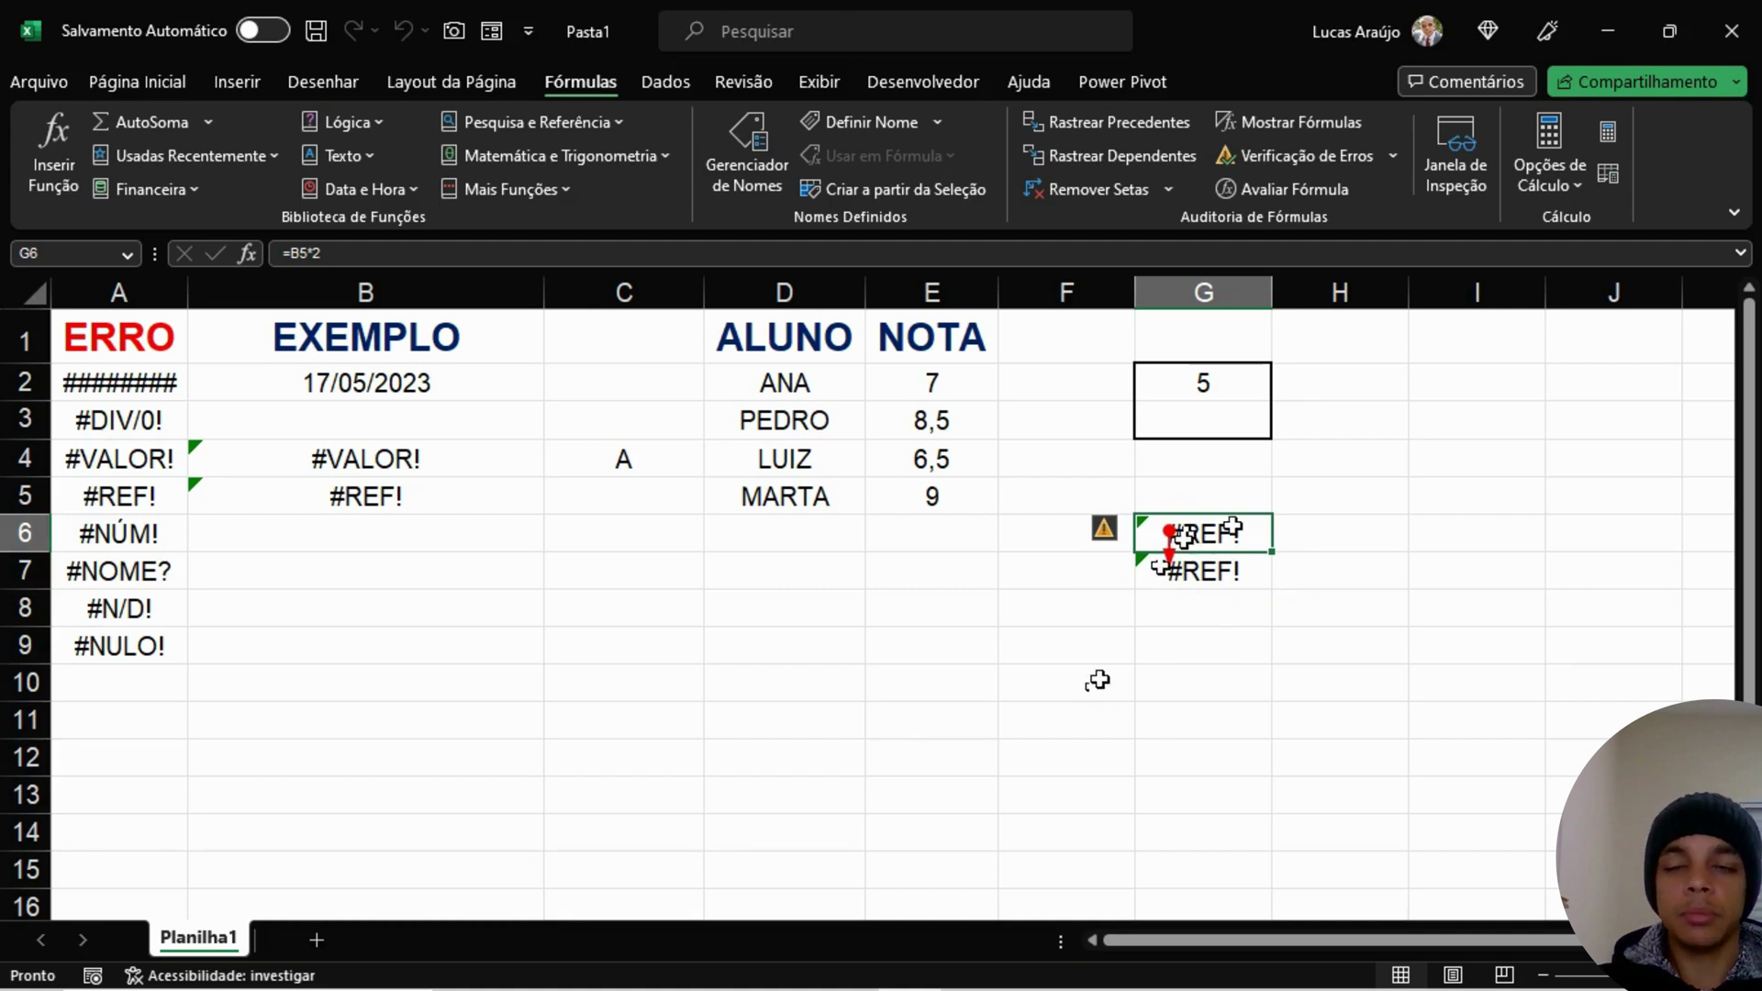
click(1208, 578)
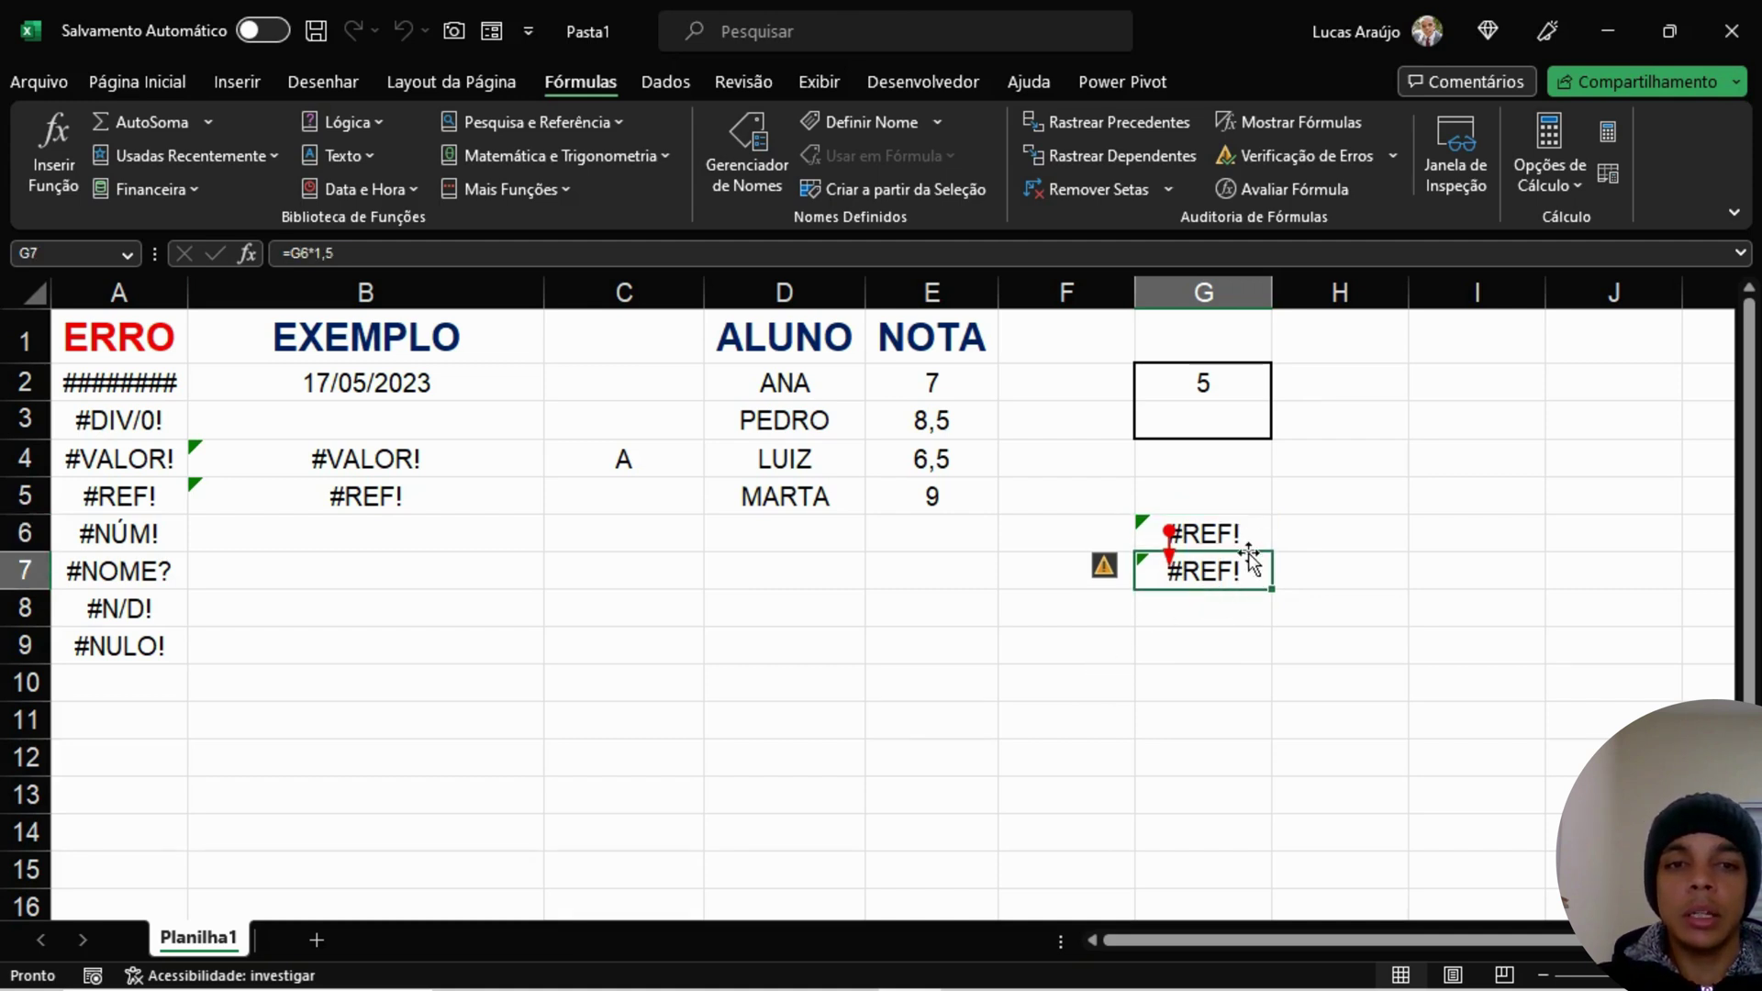
click(1239, 535)
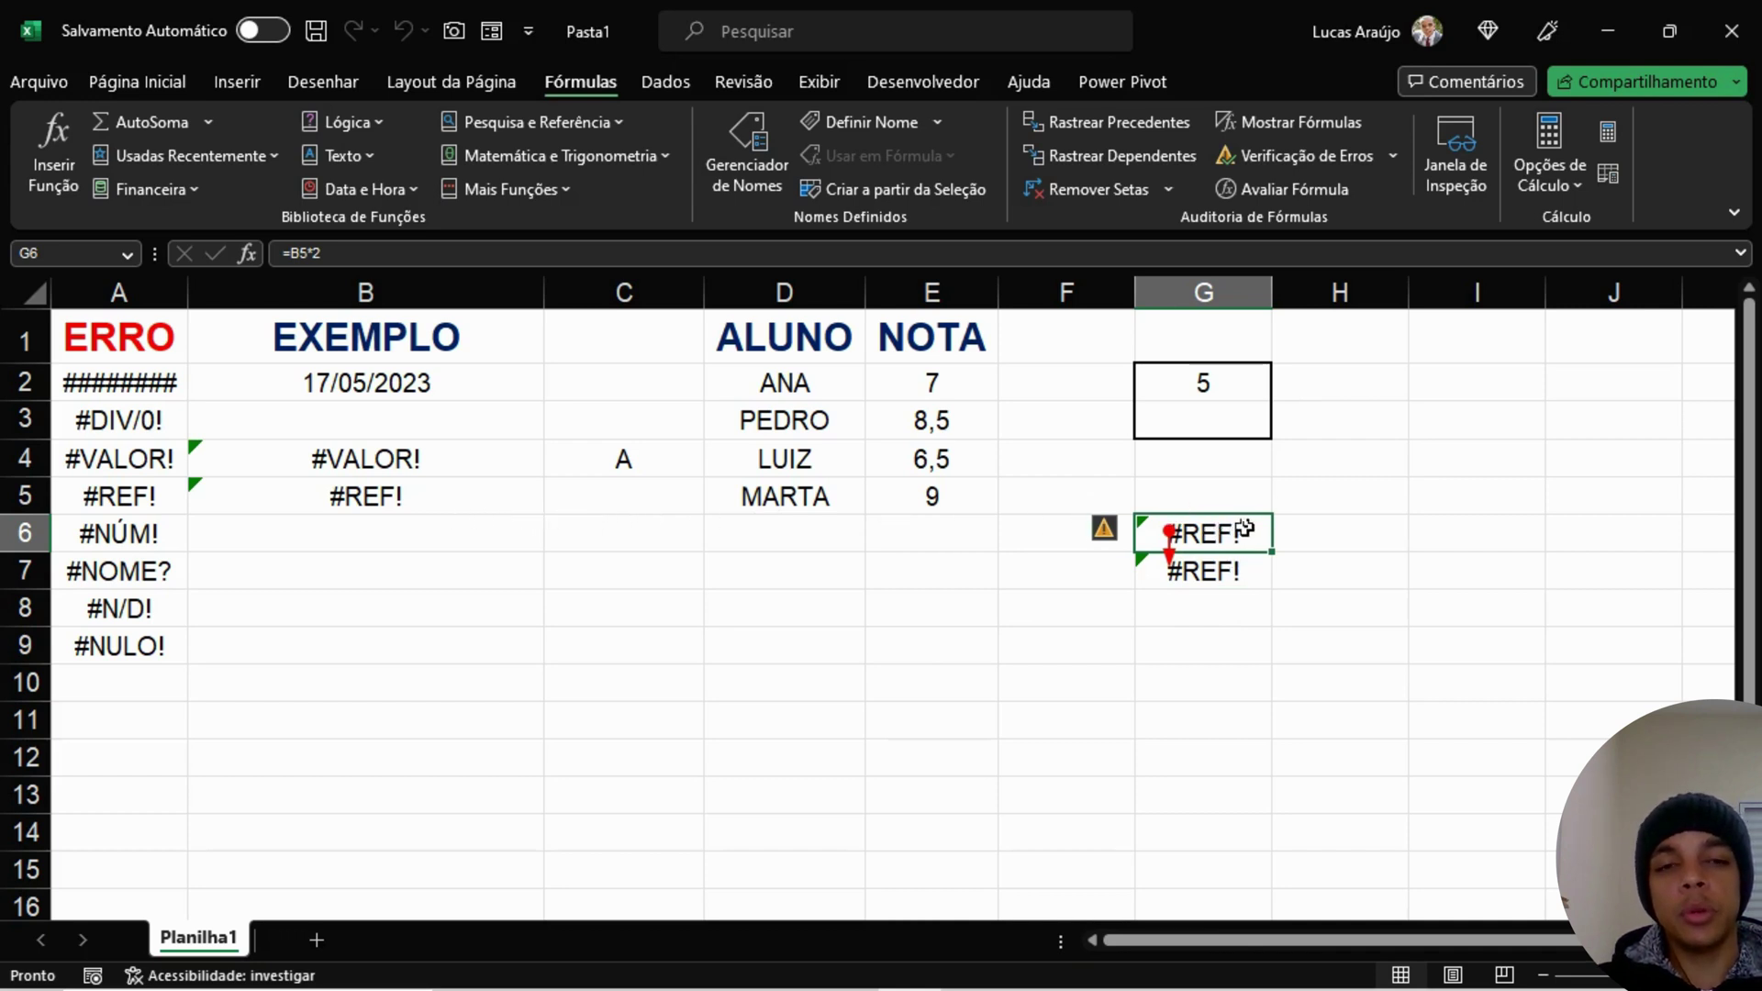
Step: Trace the precedents of the formula in cell G6
click(1250, 563)
click(1245, 536)
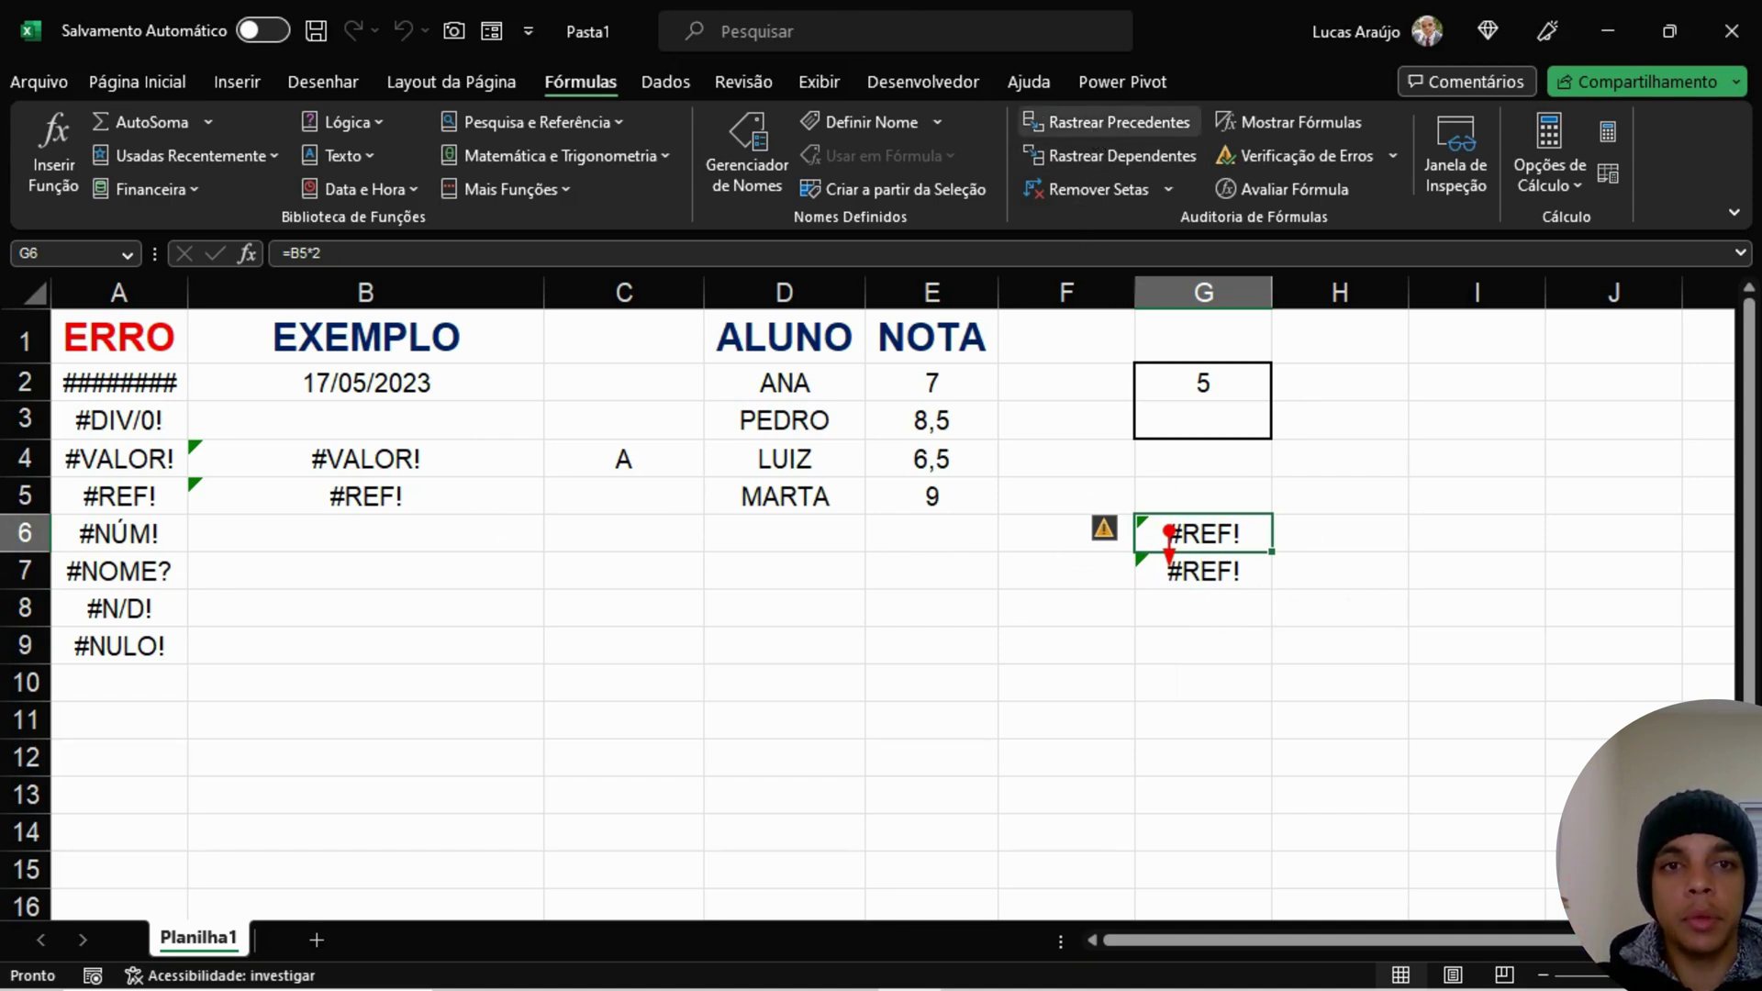
click(1093, 129)
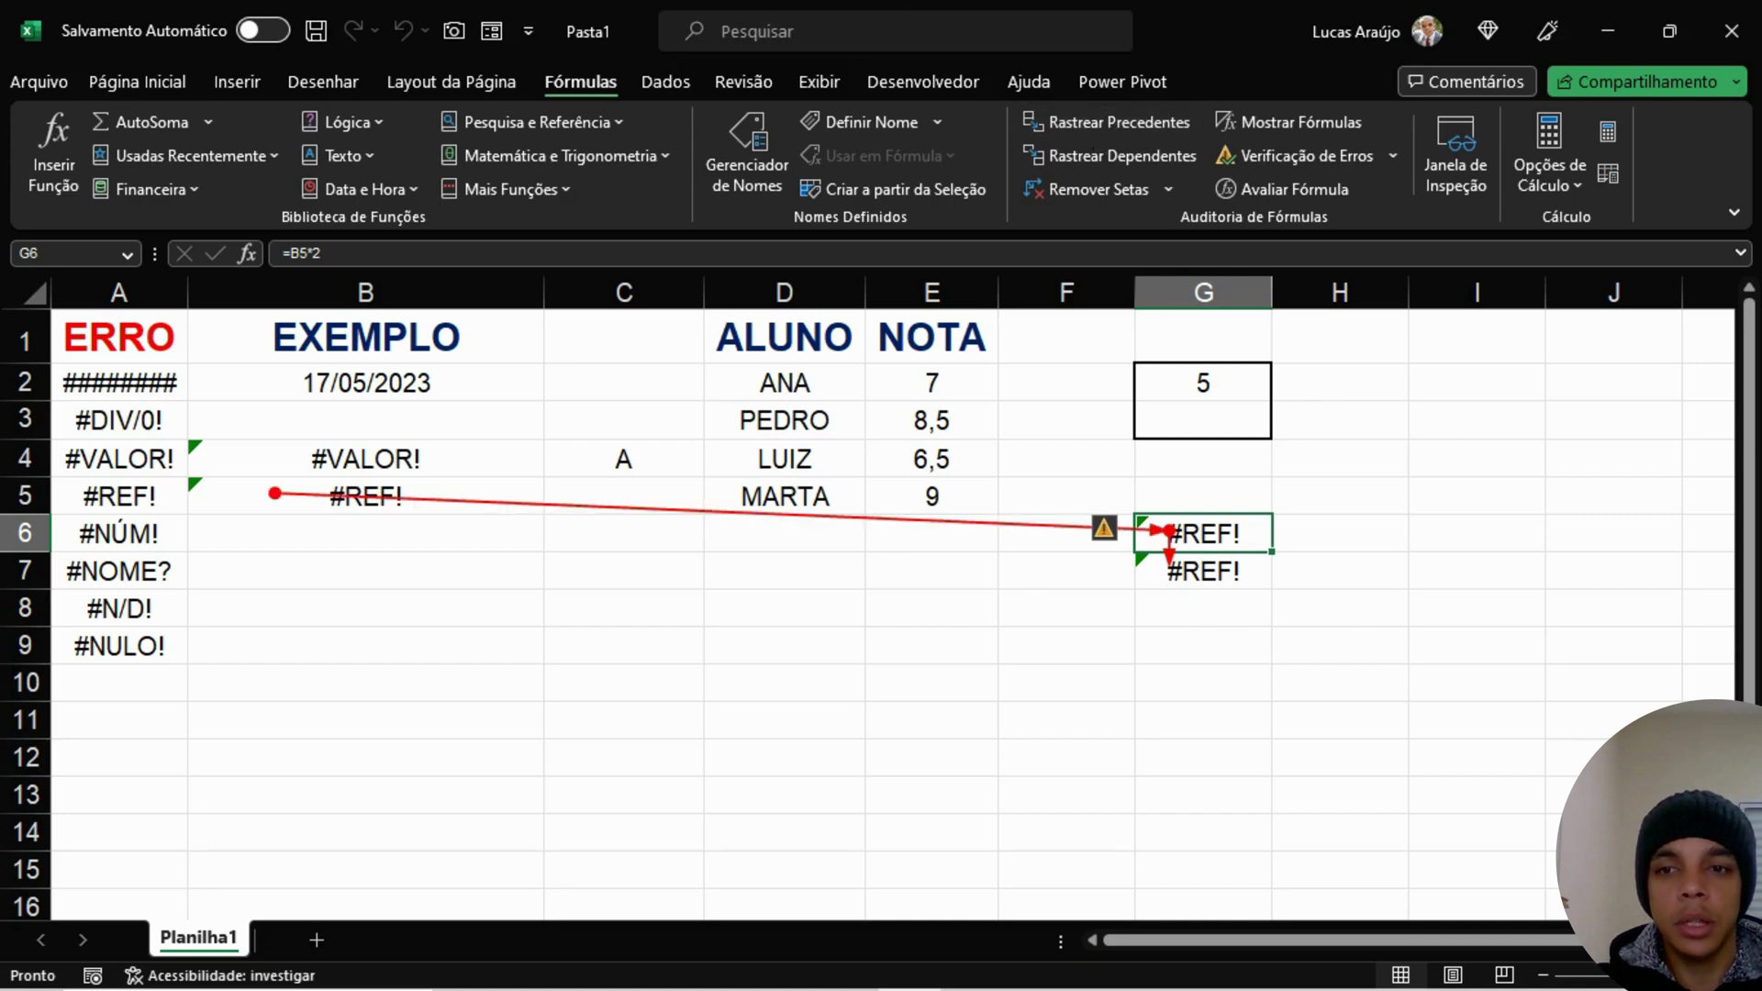
Step: Repair the formula in B5 by replacing its broken #REF! reference with cell G2
click(512, 492)
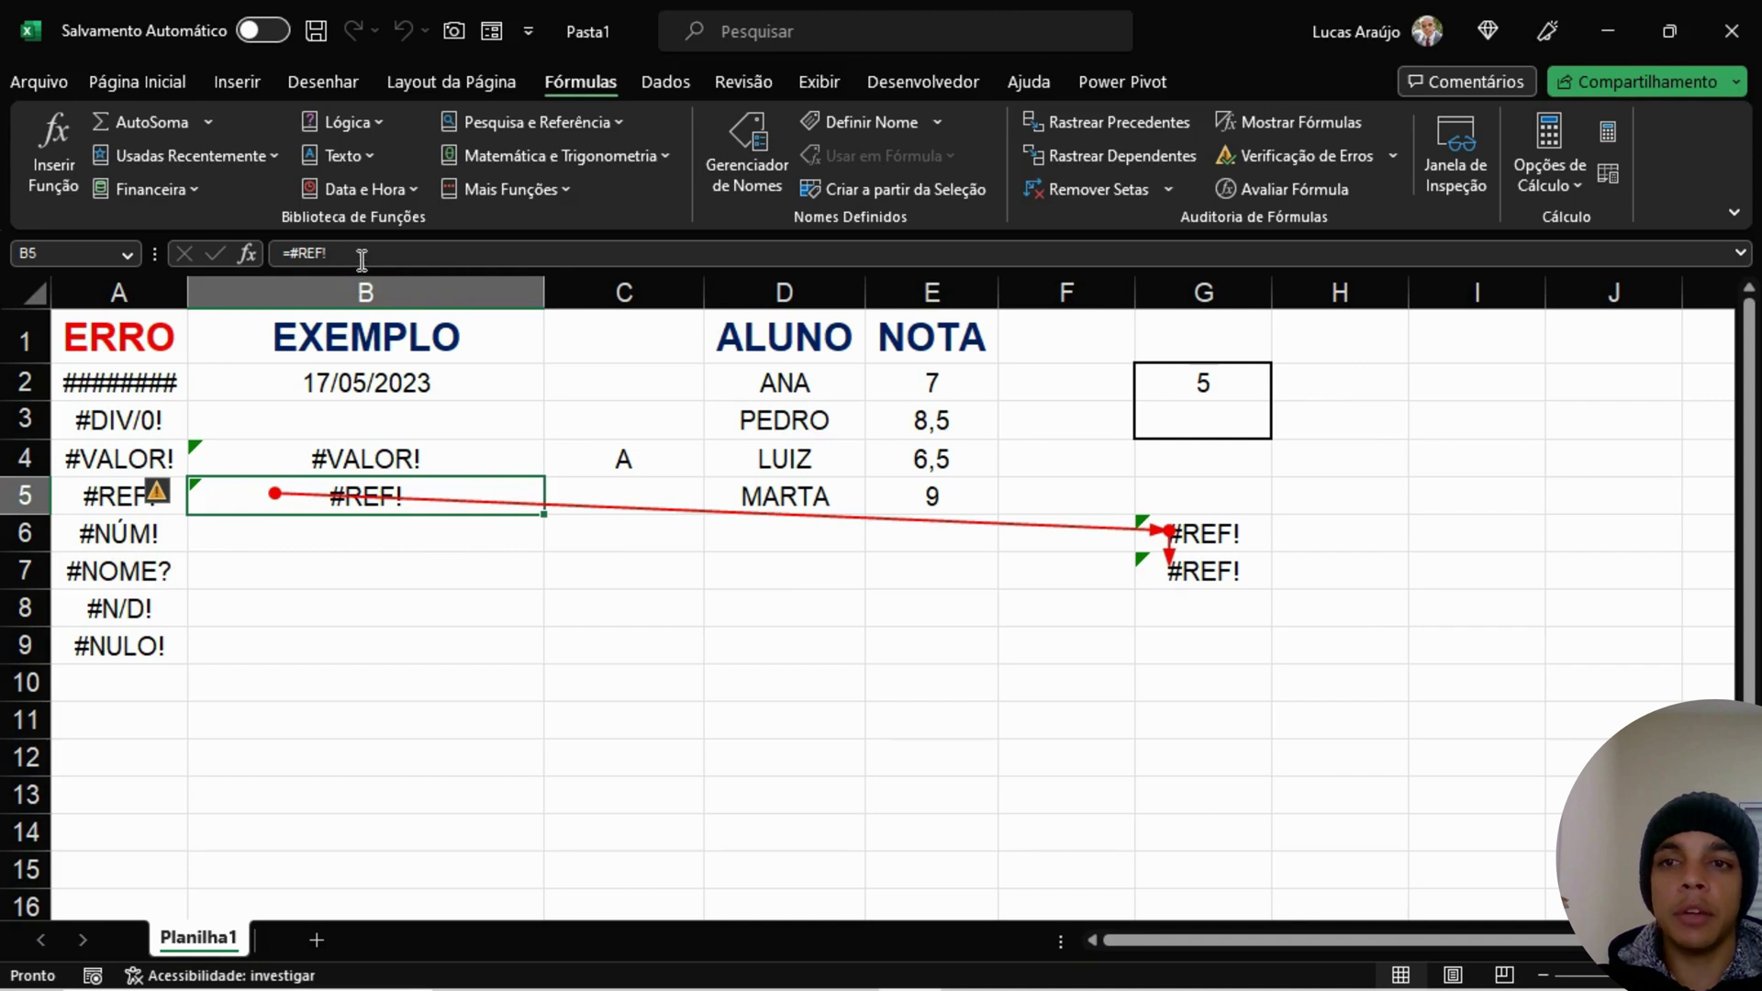
drag(358, 258, 292, 255)
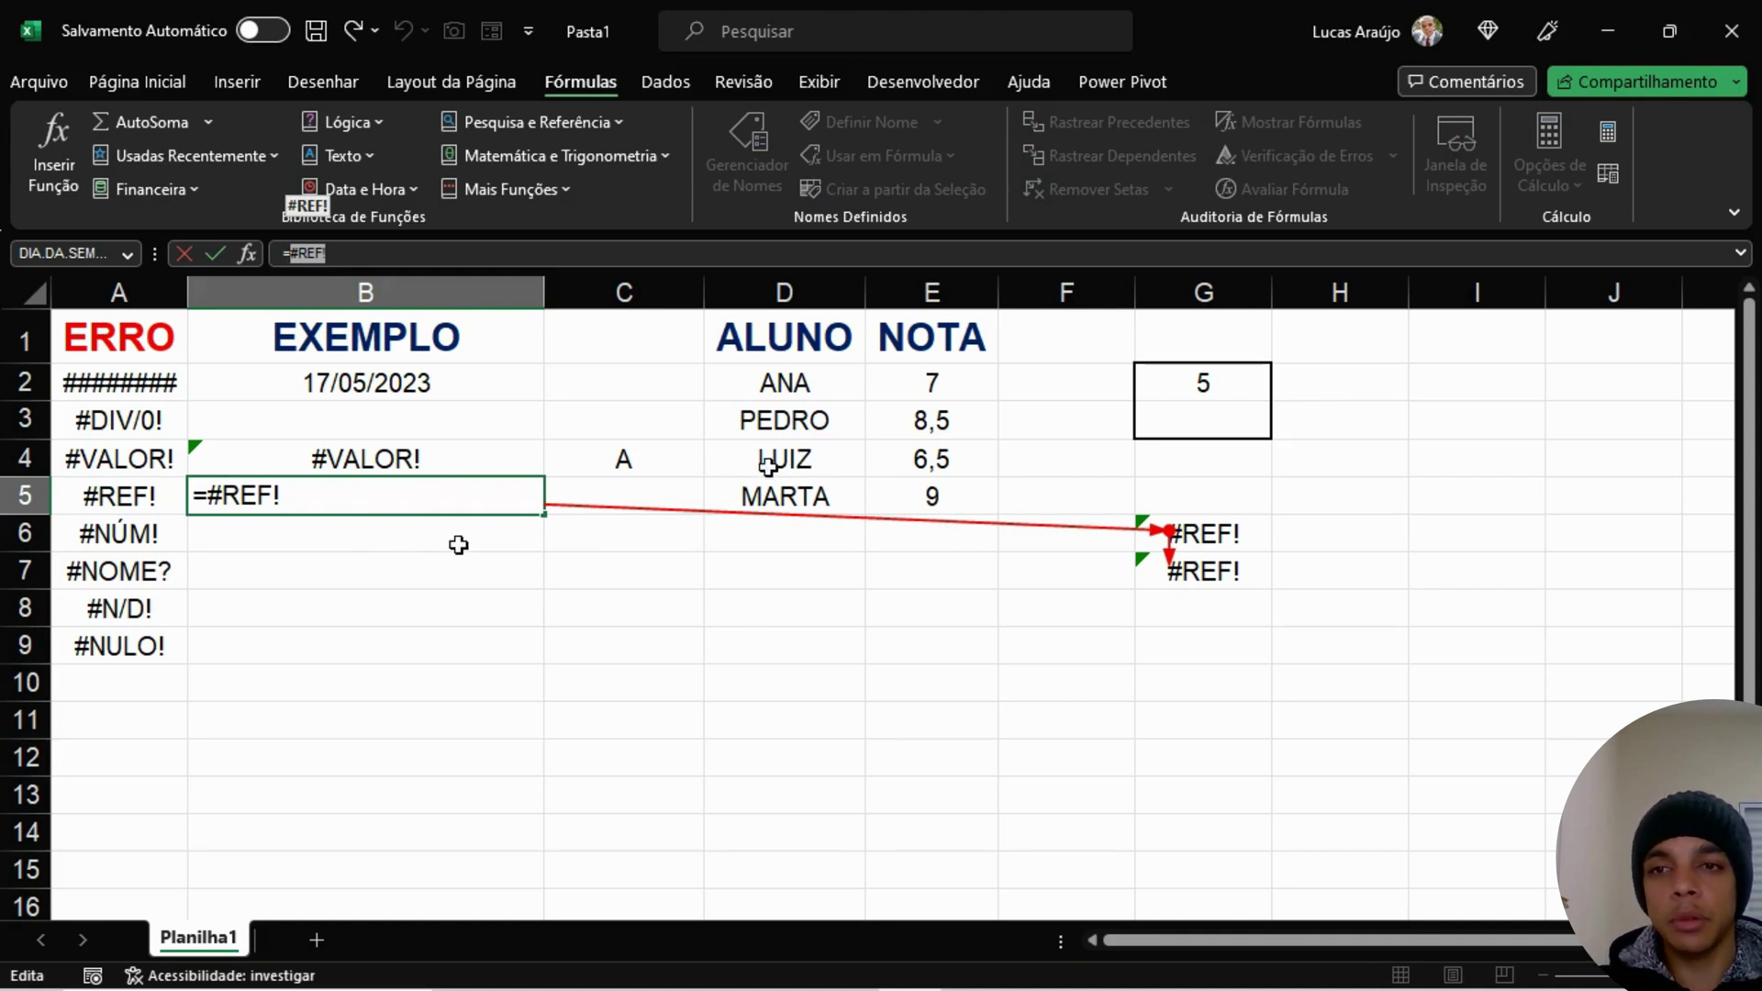
click(1209, 384)
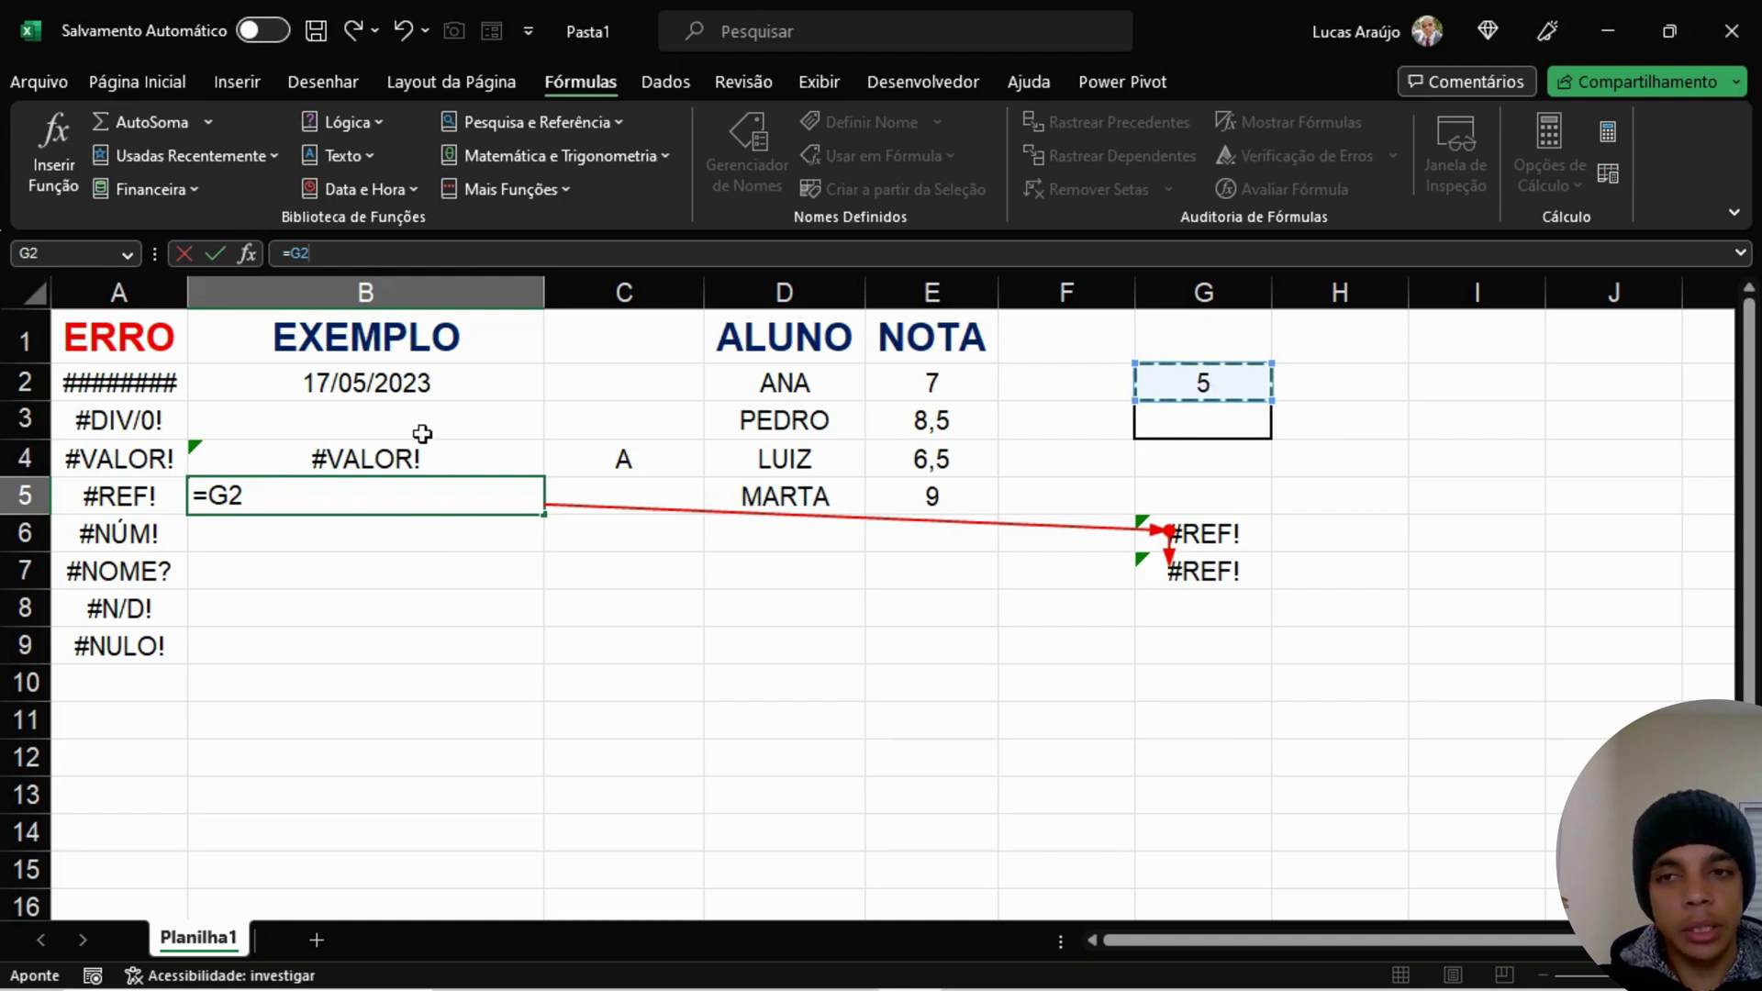
key(Return)
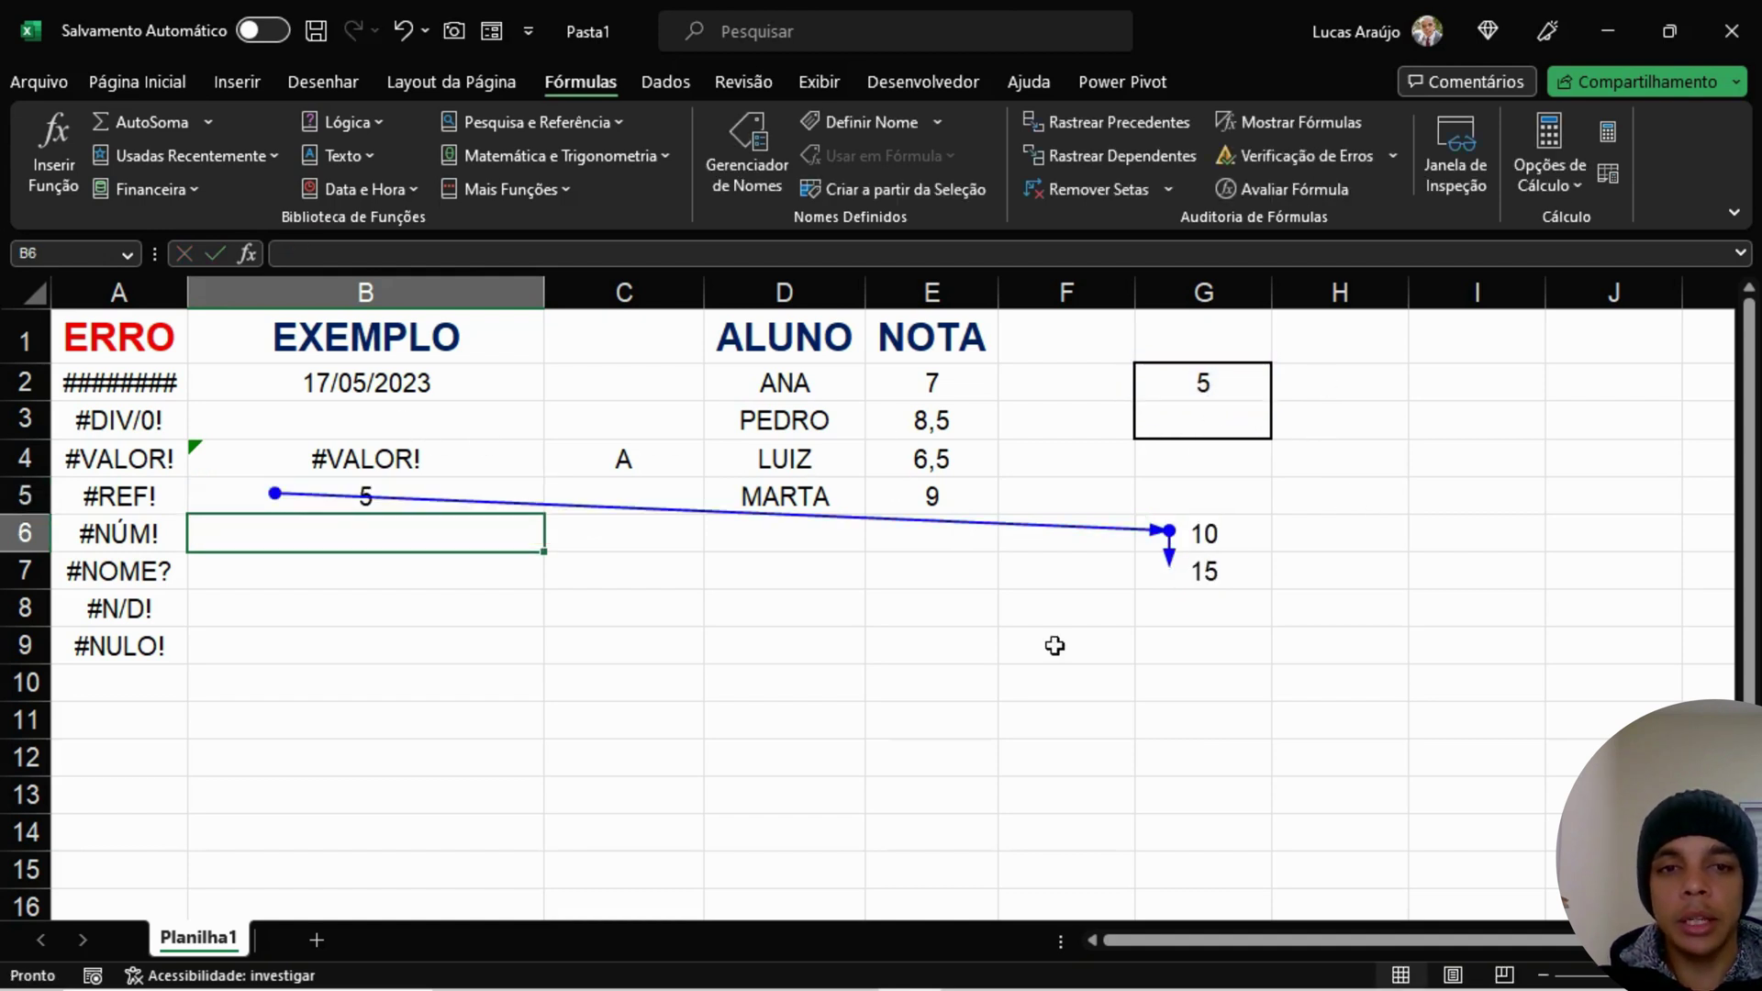
Step: Review the recalculated formulas in G6 and G7 and remove all the precedent arrows from the sheet
click(785, 720)
click(1209, 537)
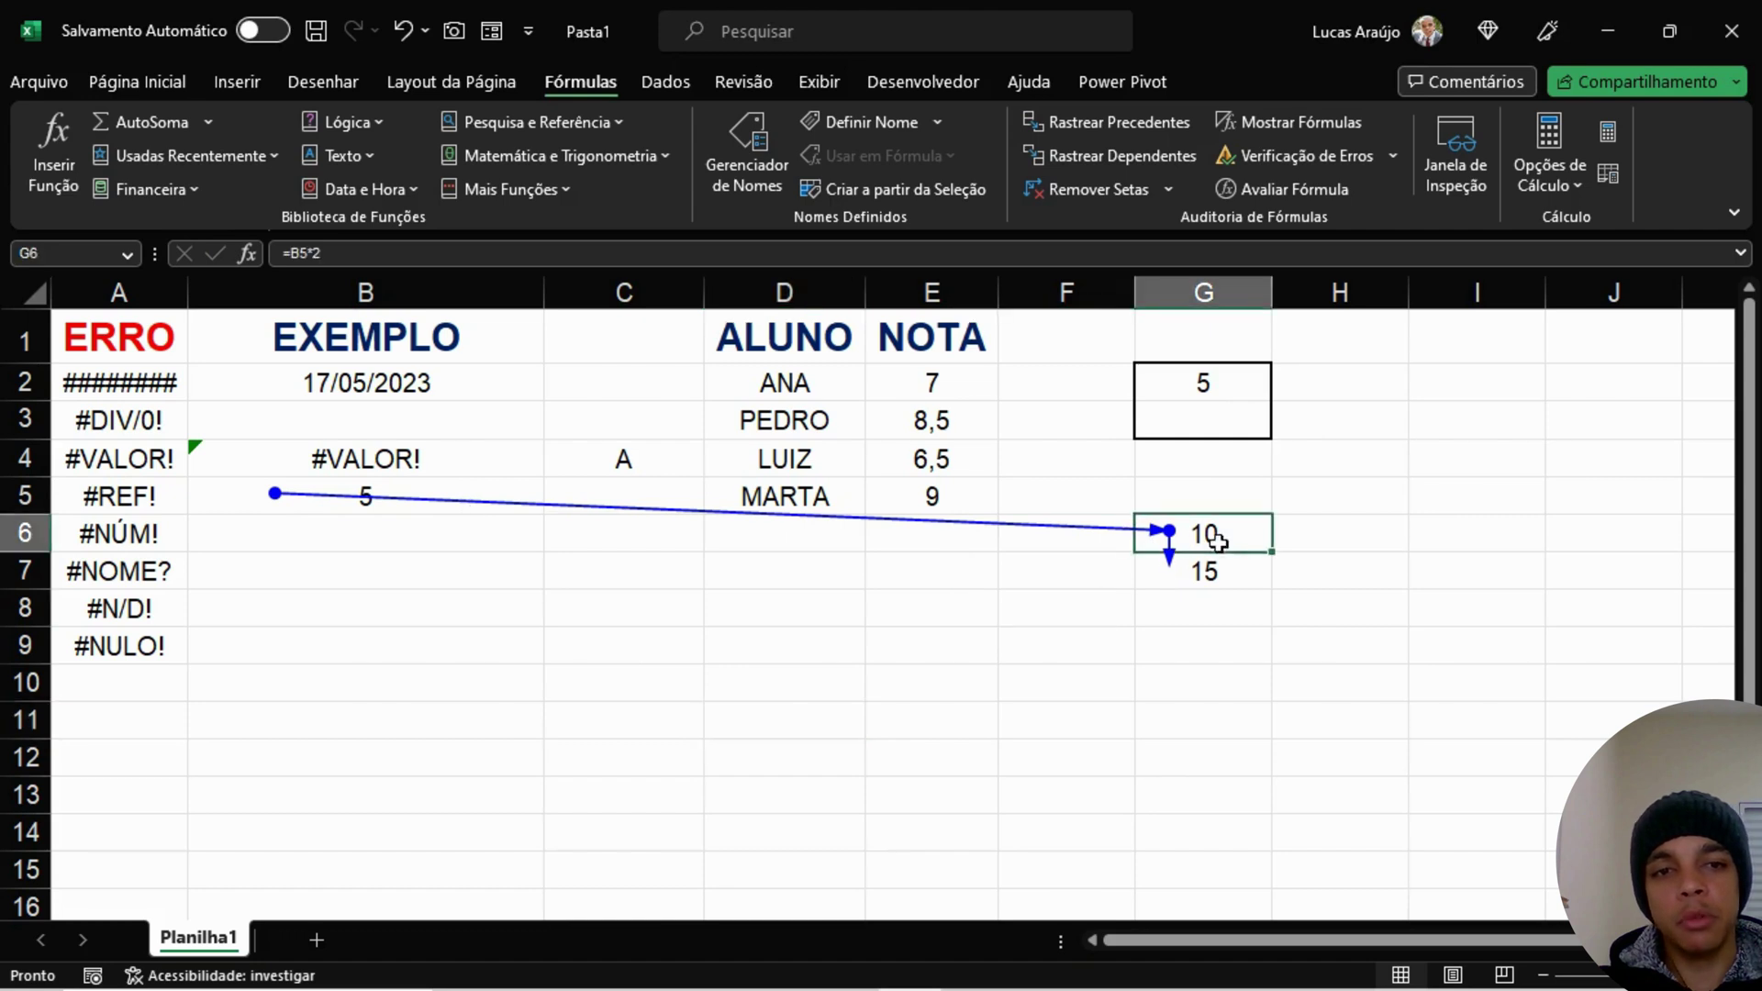
click(1216, 574)
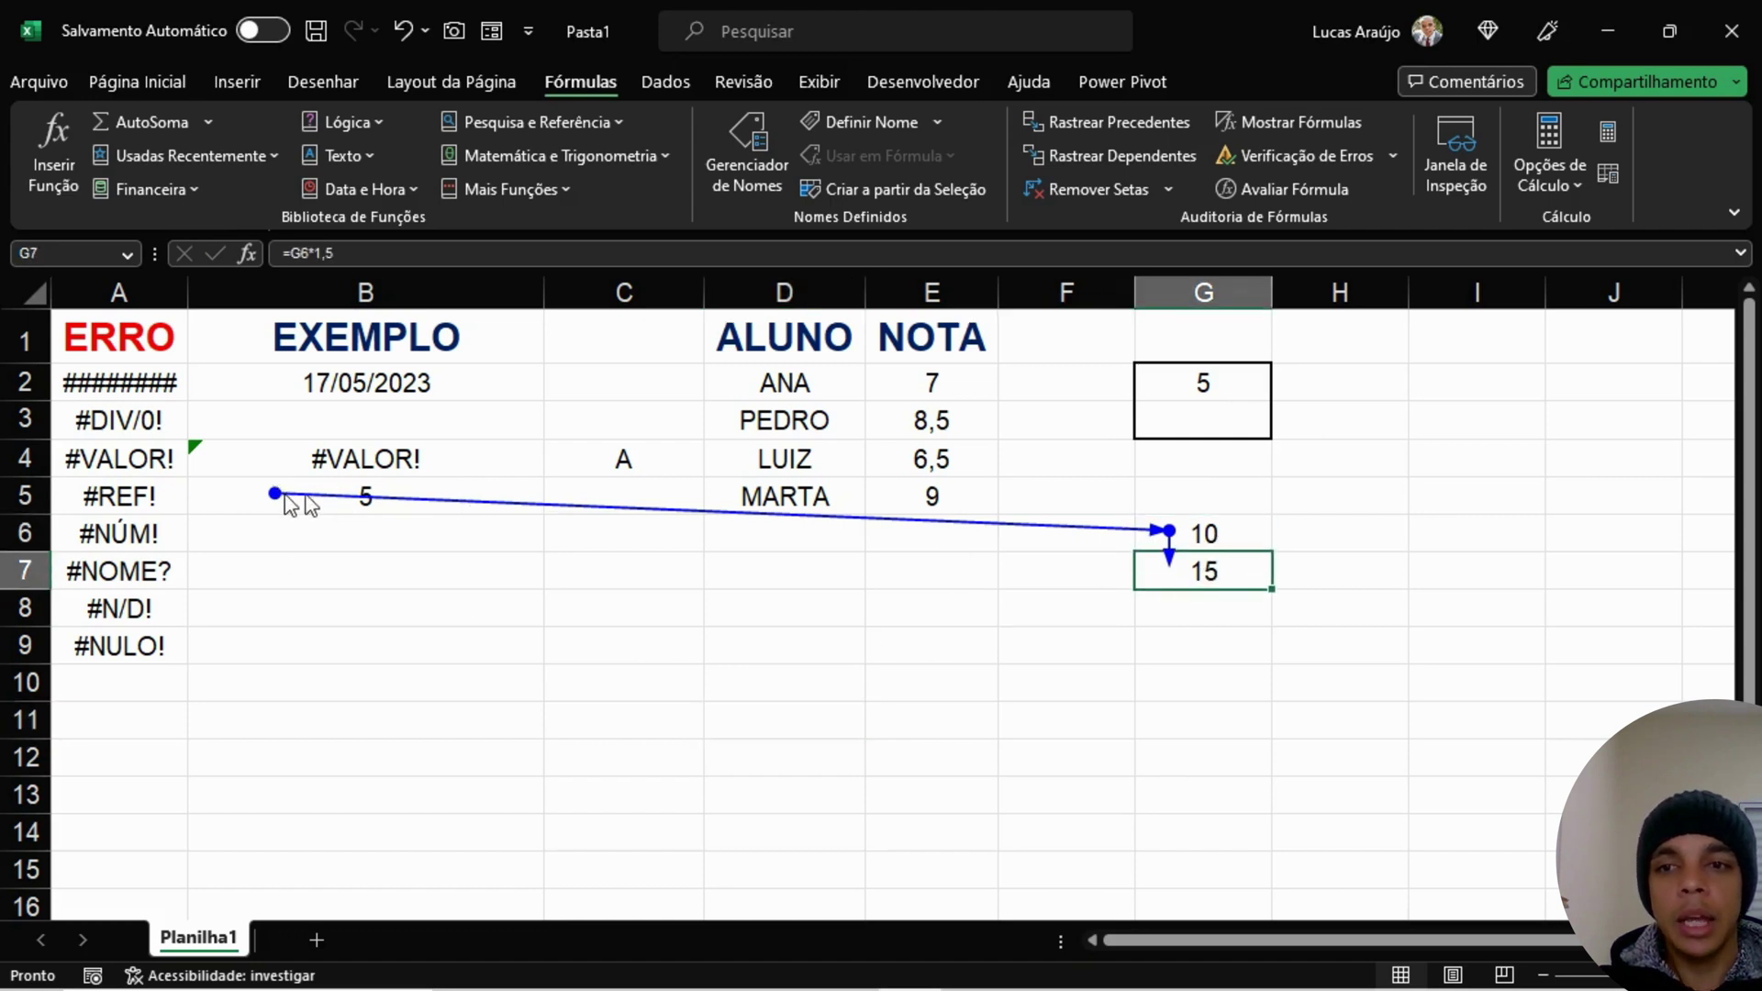
click(1205, 535)
click(1189, 573)
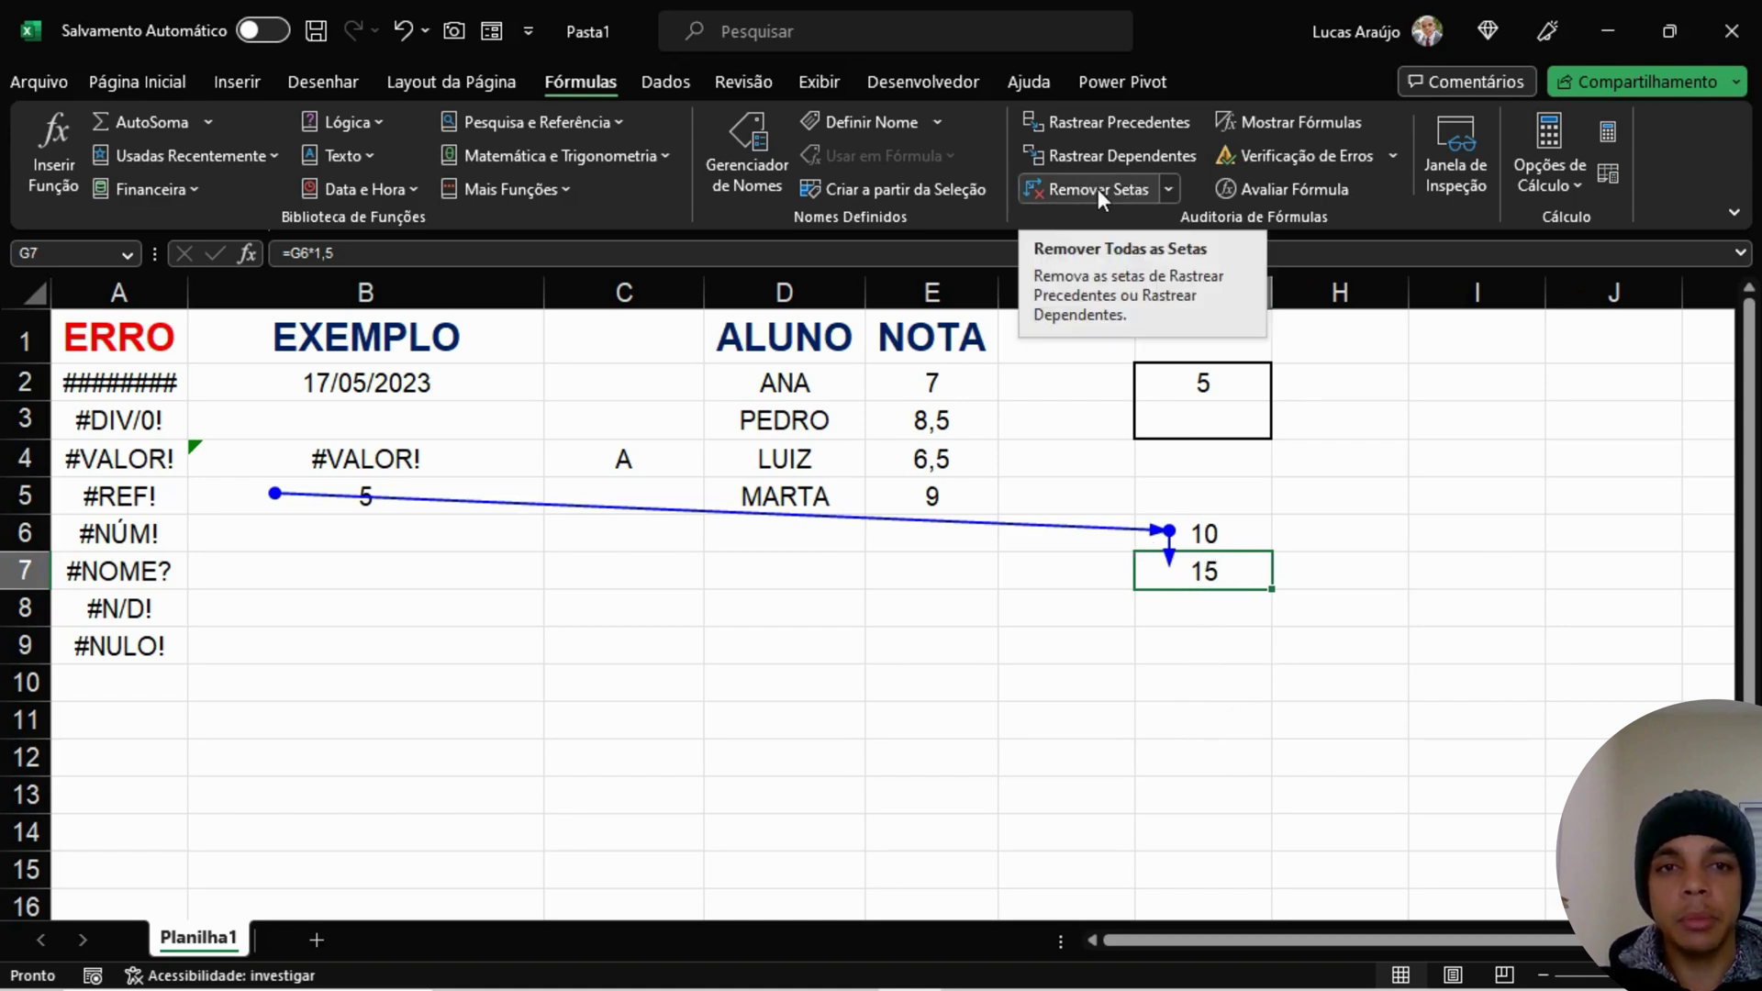
click(1127, 194)
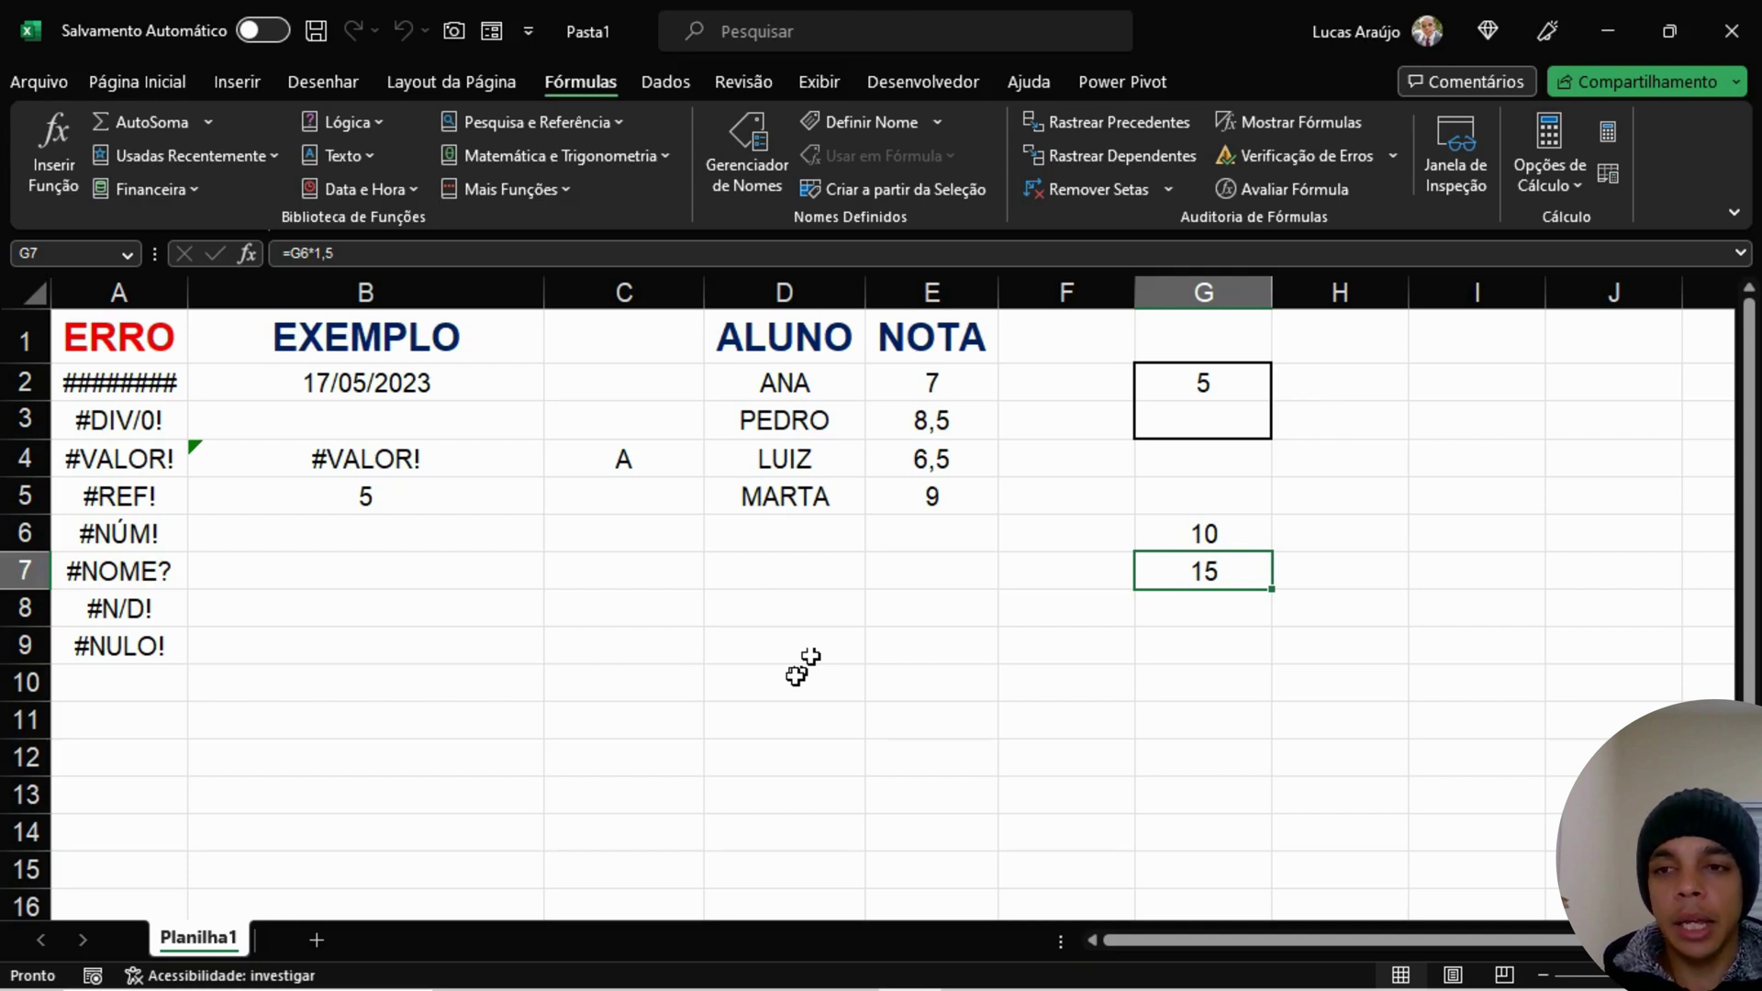
click(461, 535)
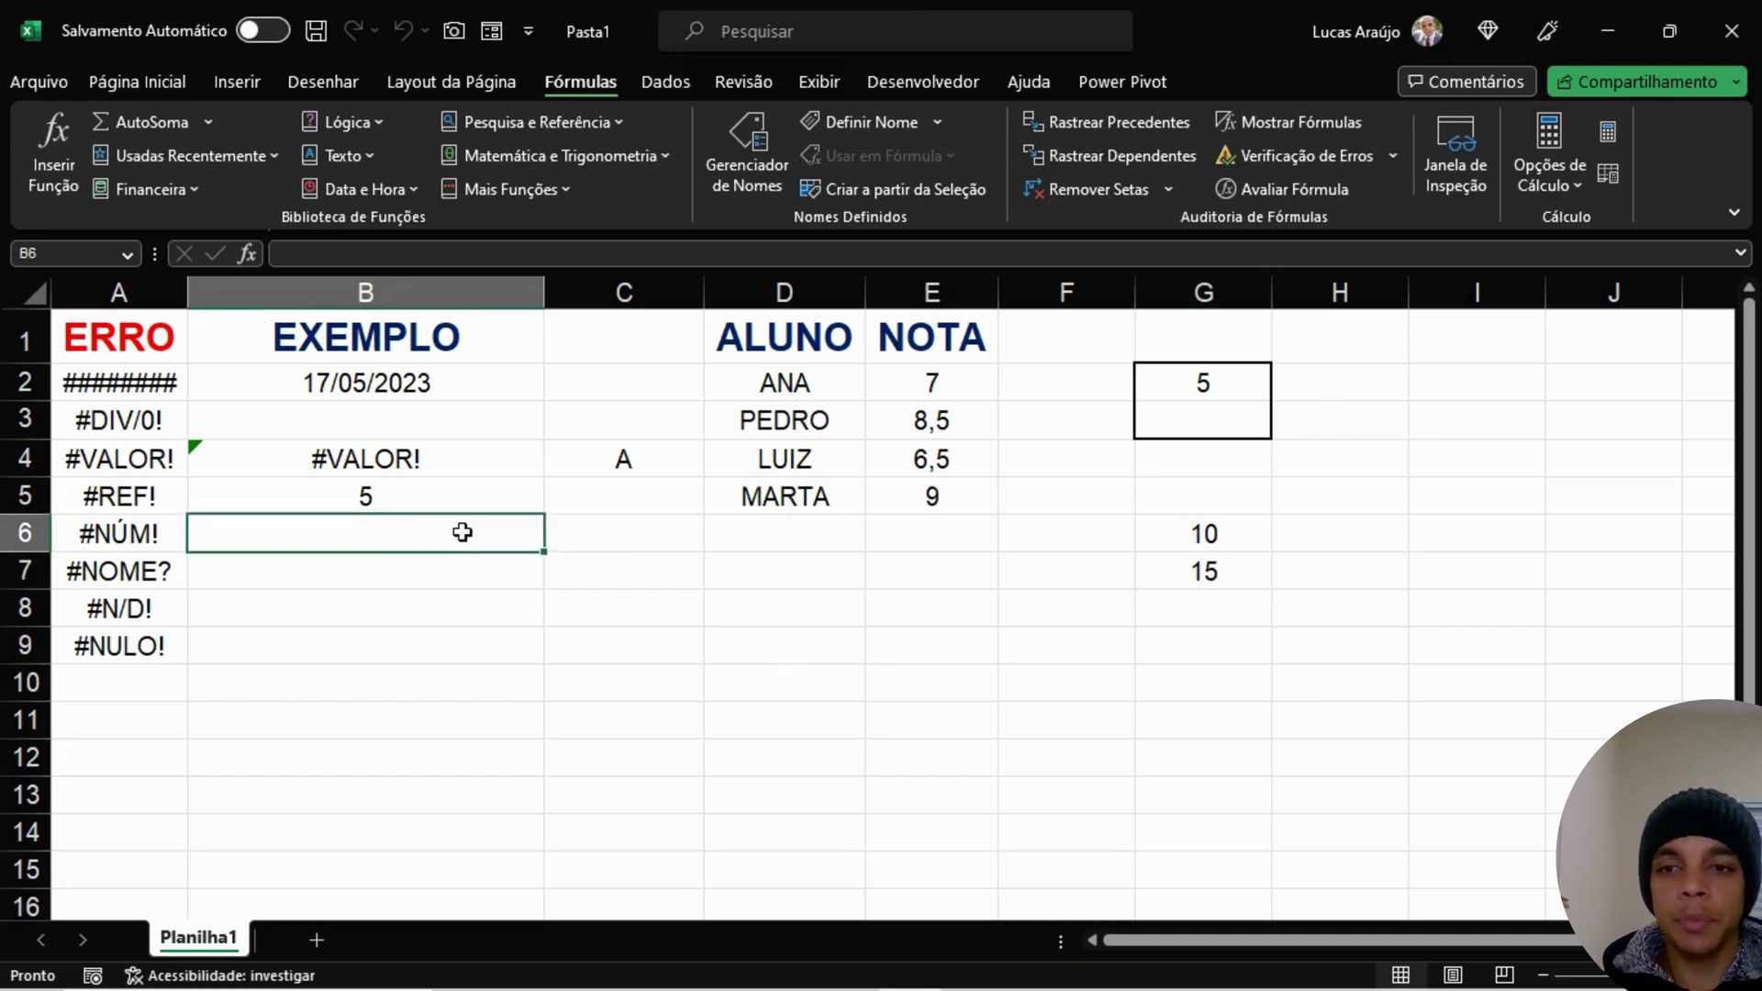
click(667, 571)
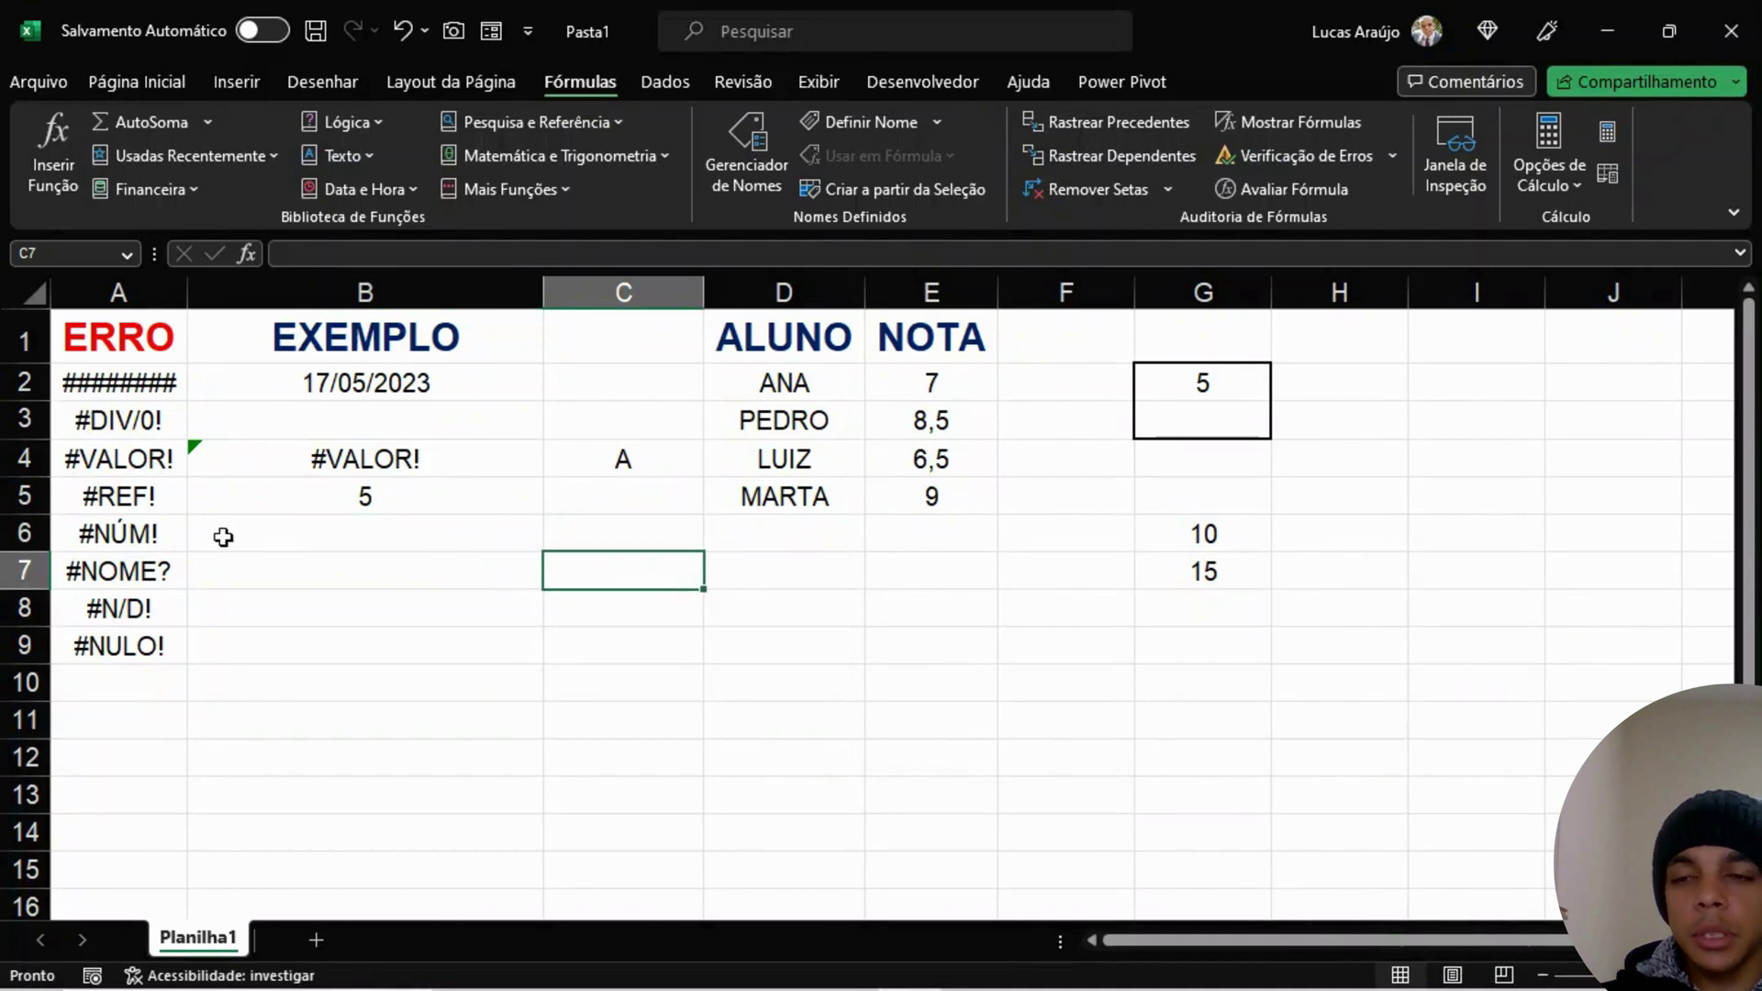
click(144, 542)
click(252, 532)
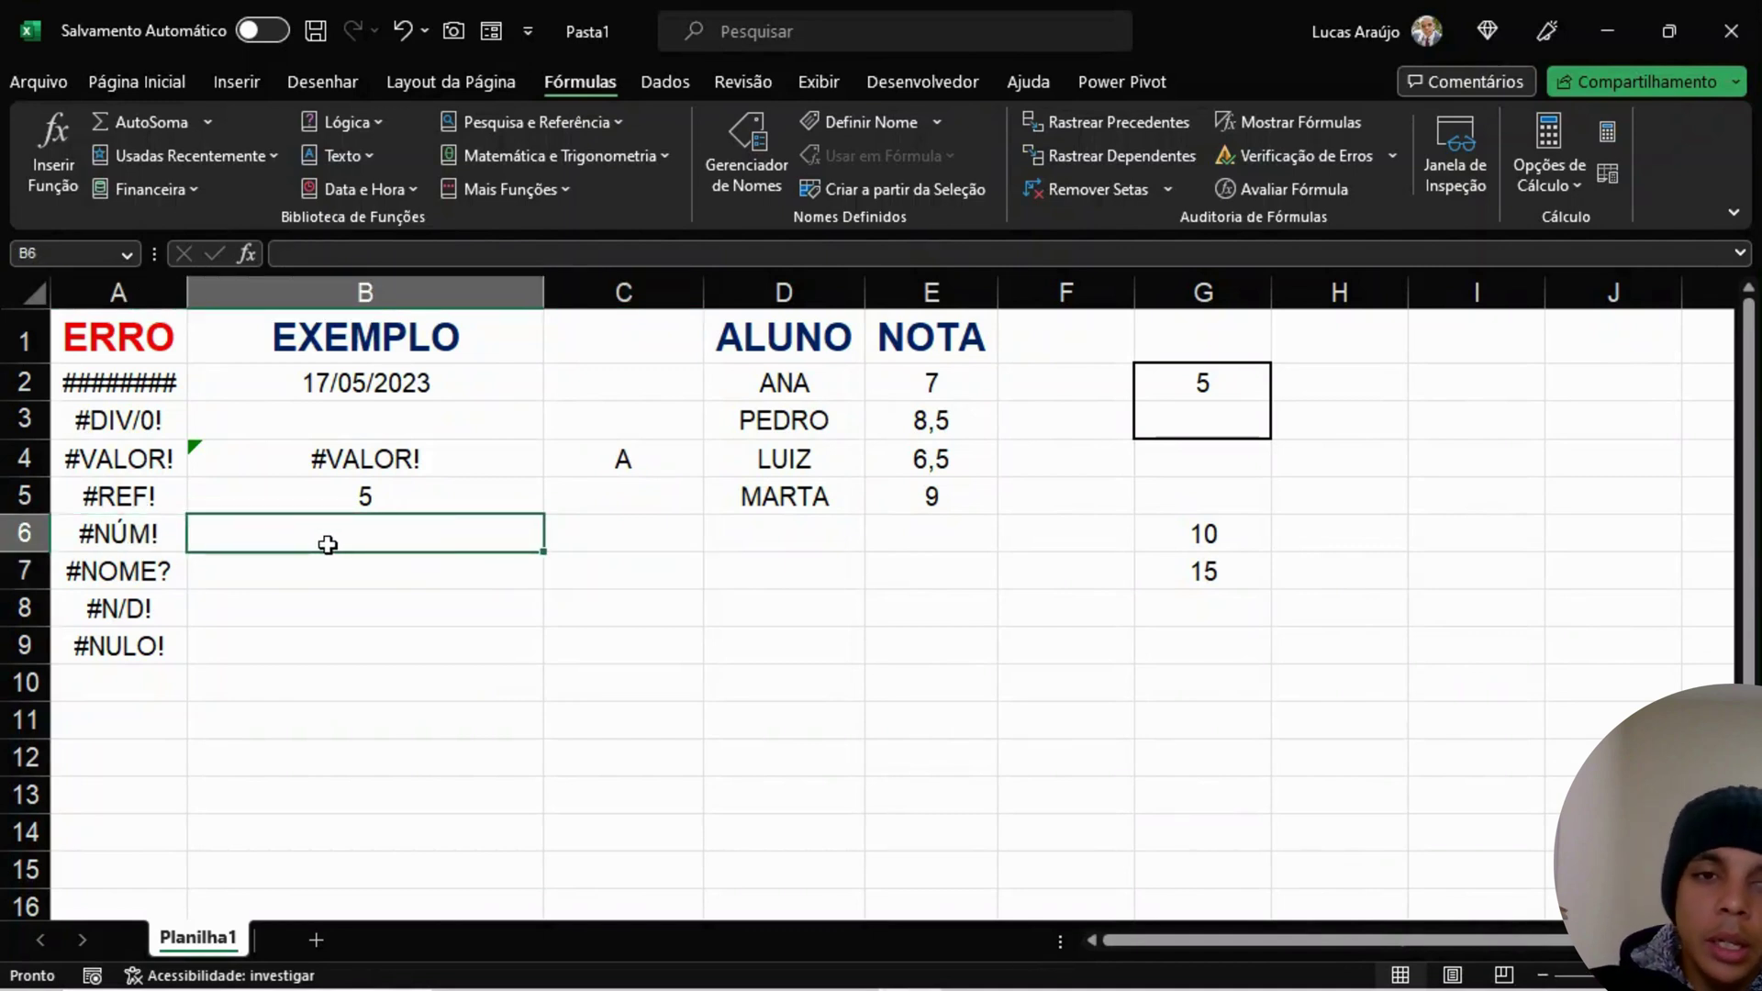
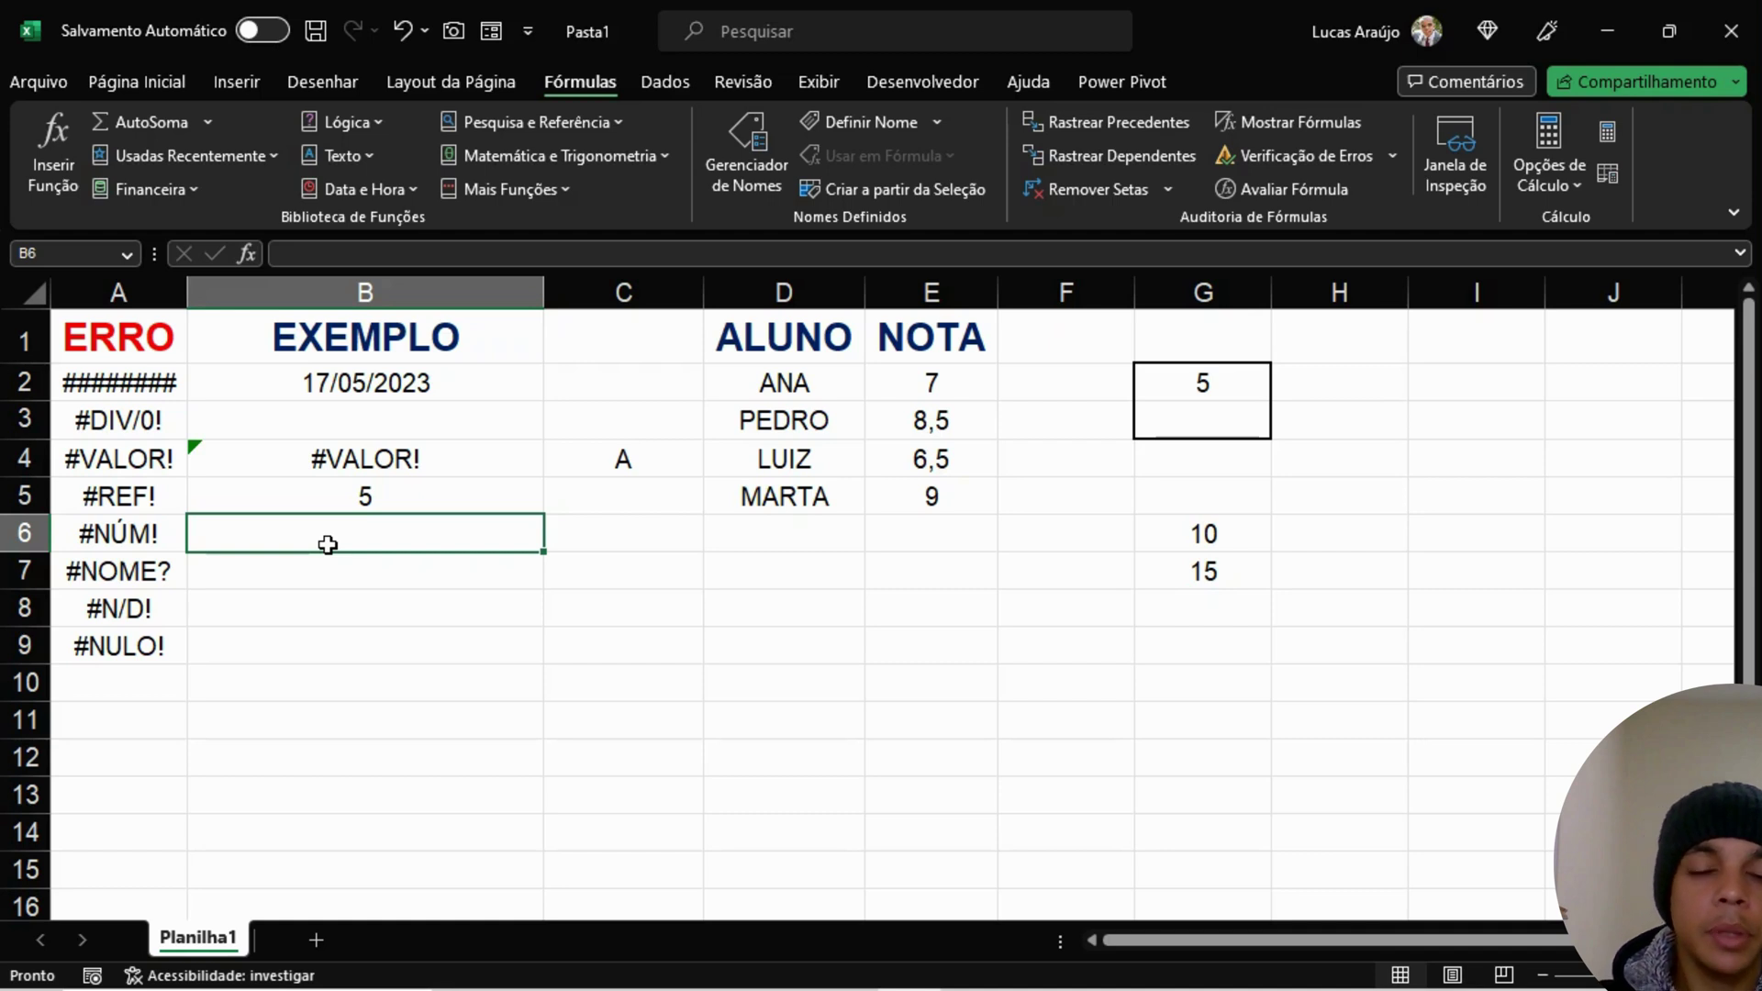
Step: Clear the contents of cells G6 and G7
drag(1236, 530, 1230, 562)
key(Delete)
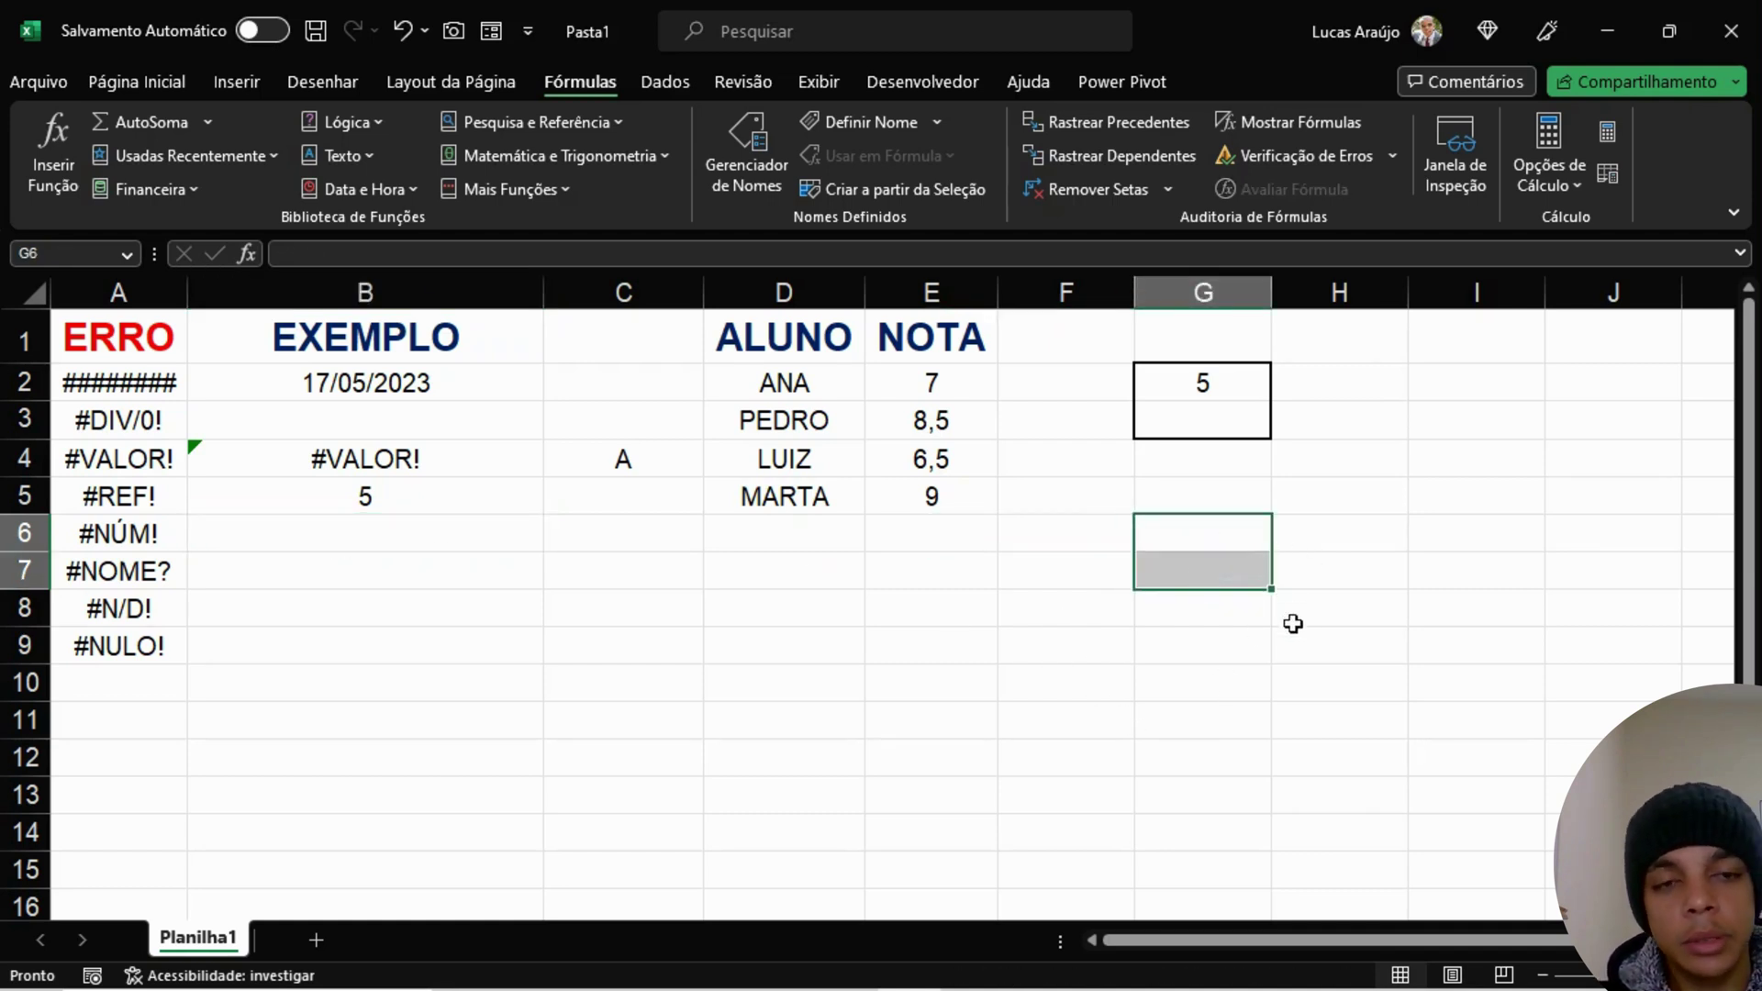
click(1207, 674)
click(1212, 542)
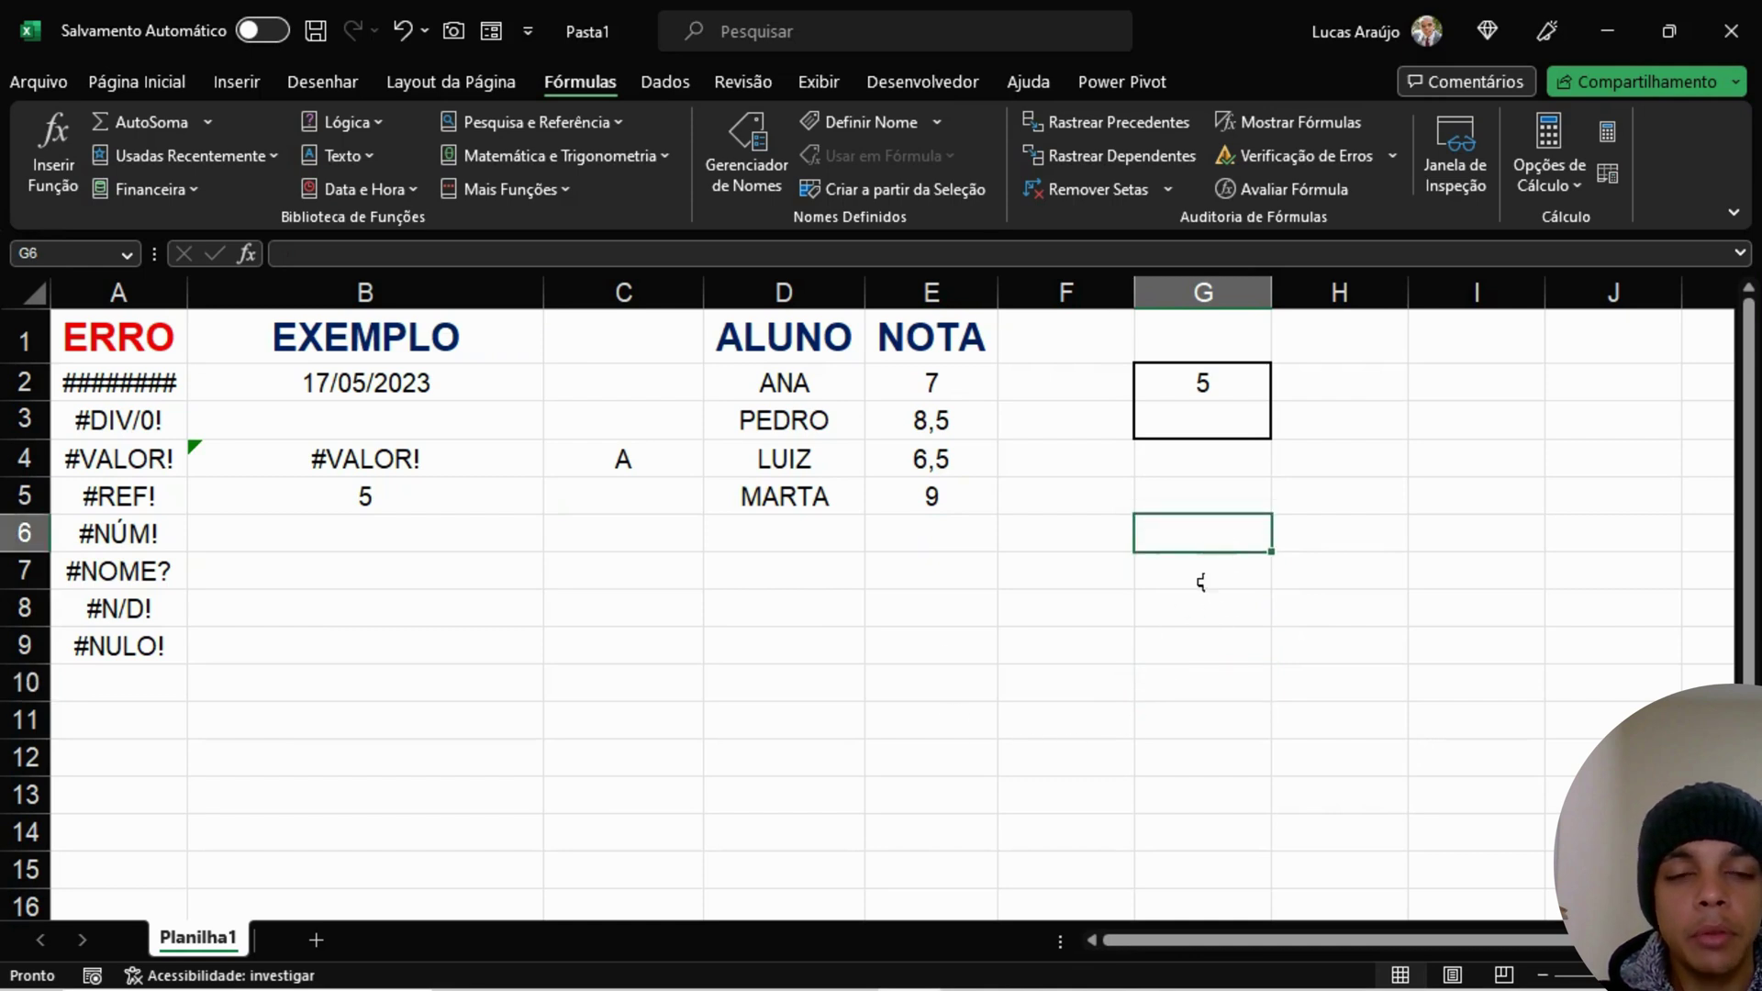
Step: Enter the formula =G6^G7 in cell B6 as the example for the #NÚM! error
click(433, 532)
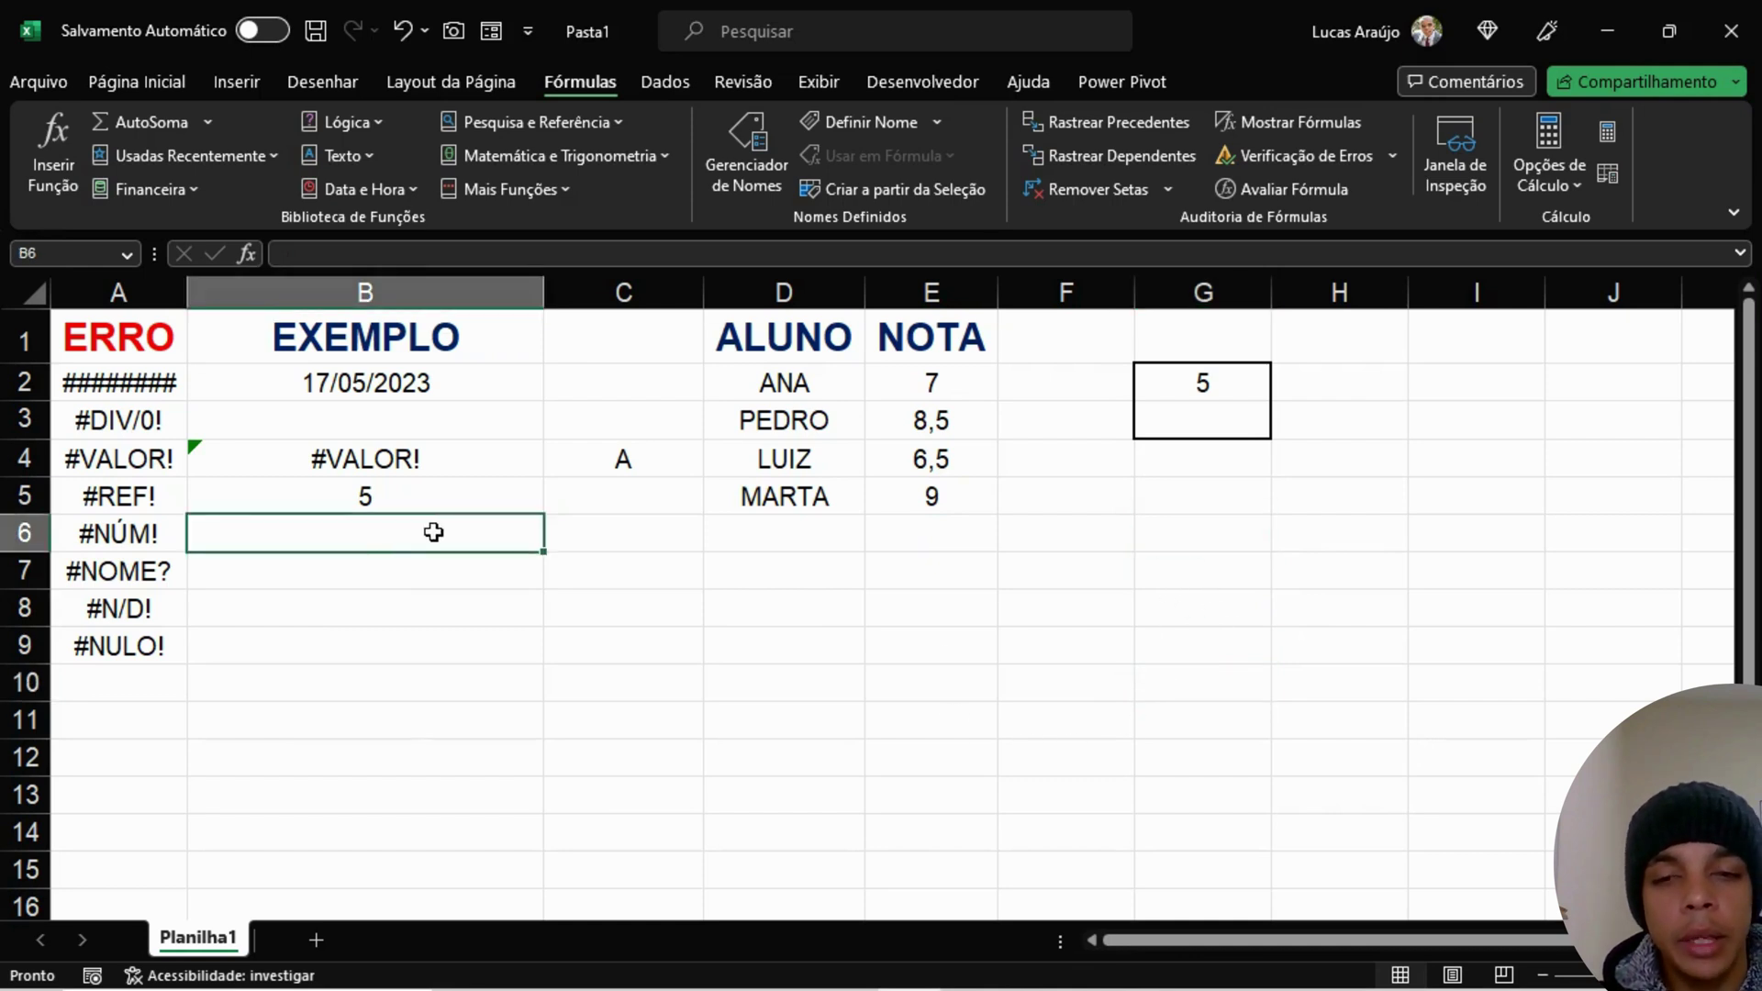
text(=)
click(1214, 525)
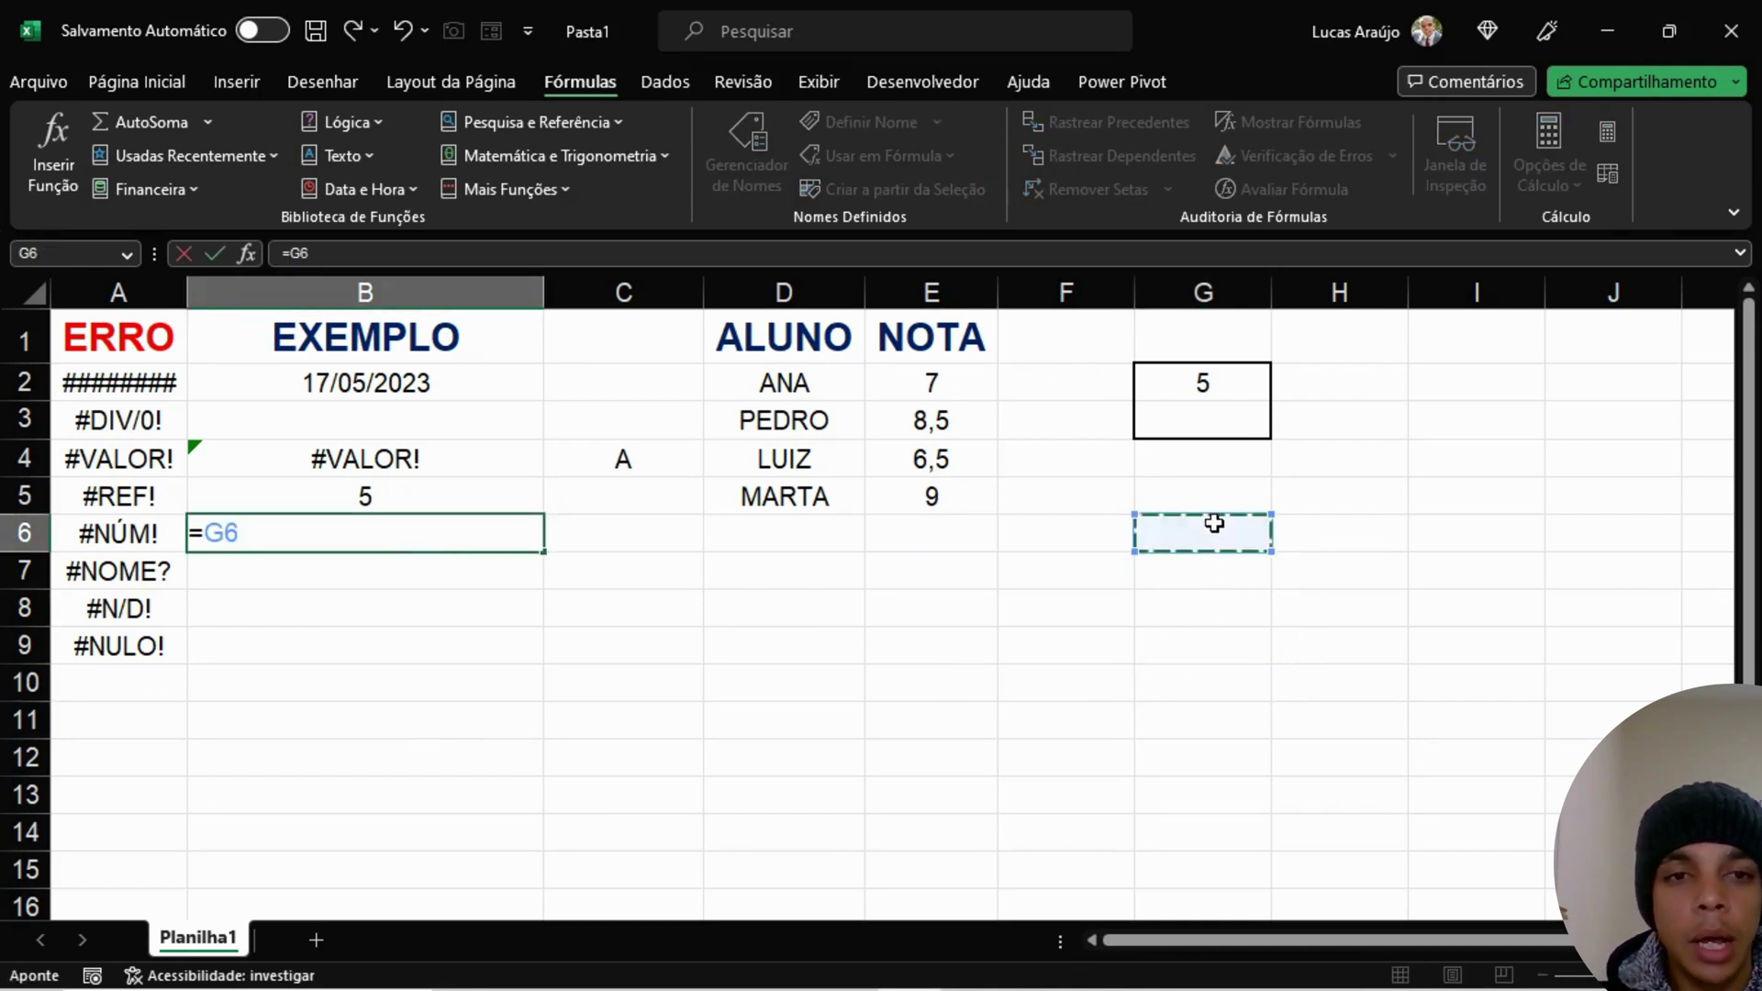
click(1196, 573)
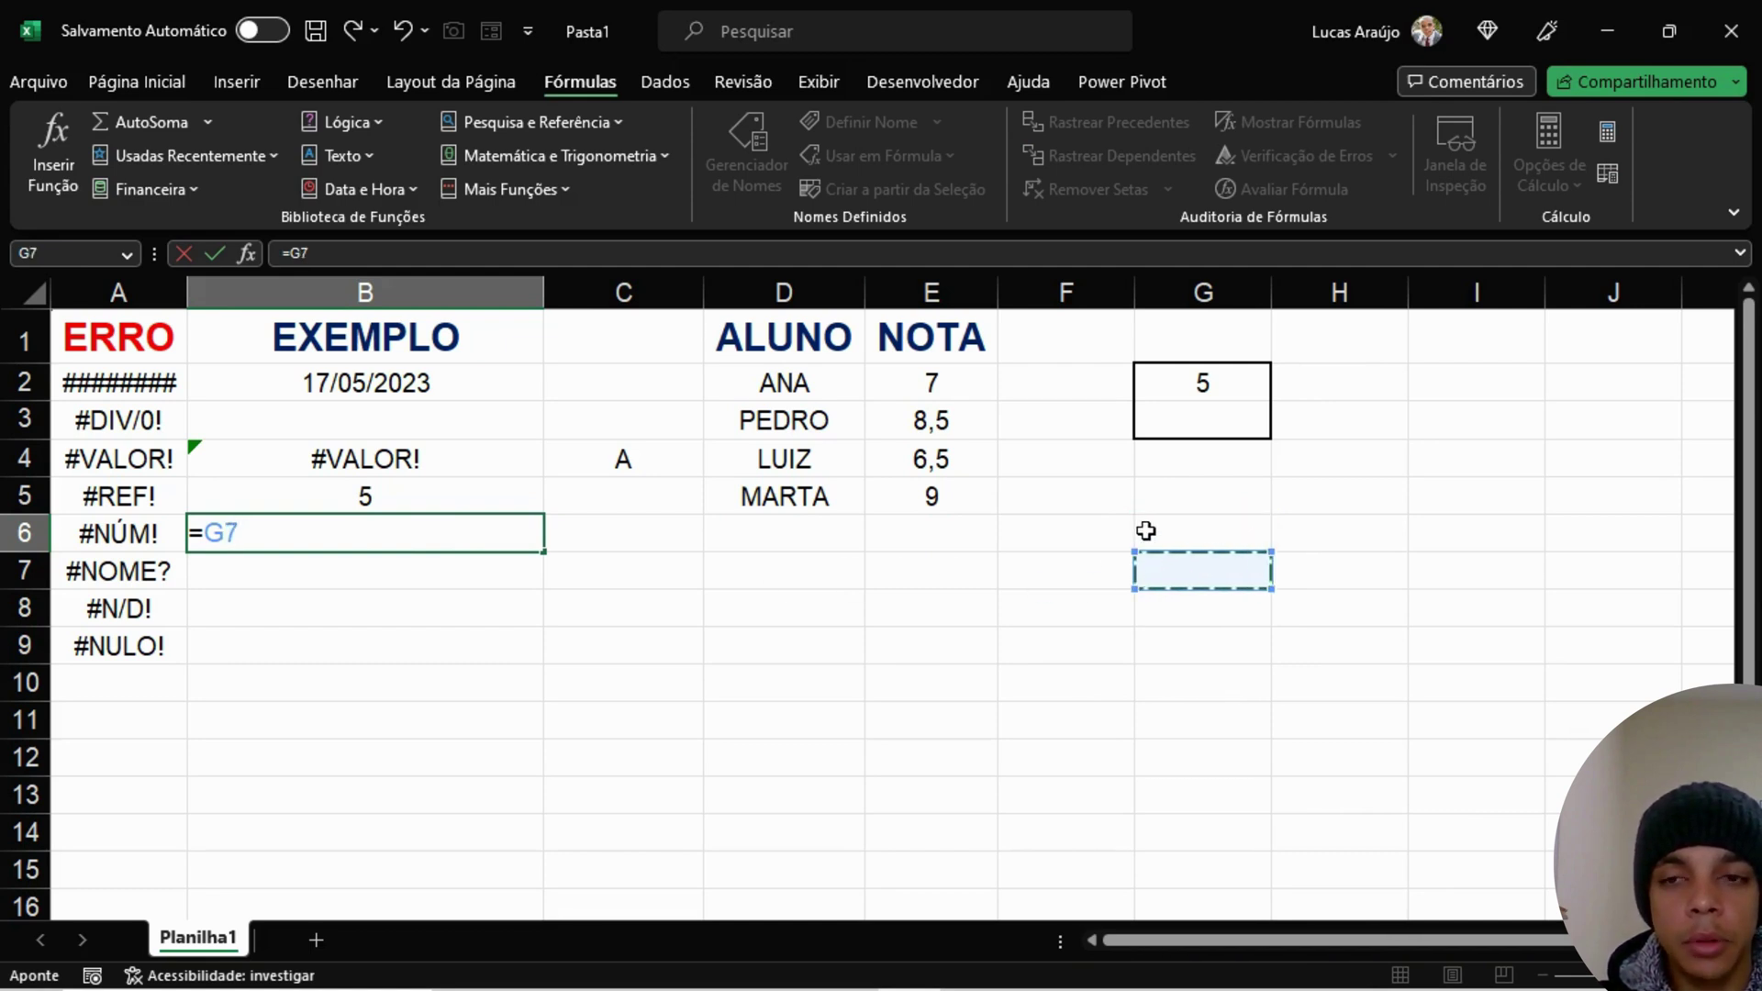
click(1229, 540)
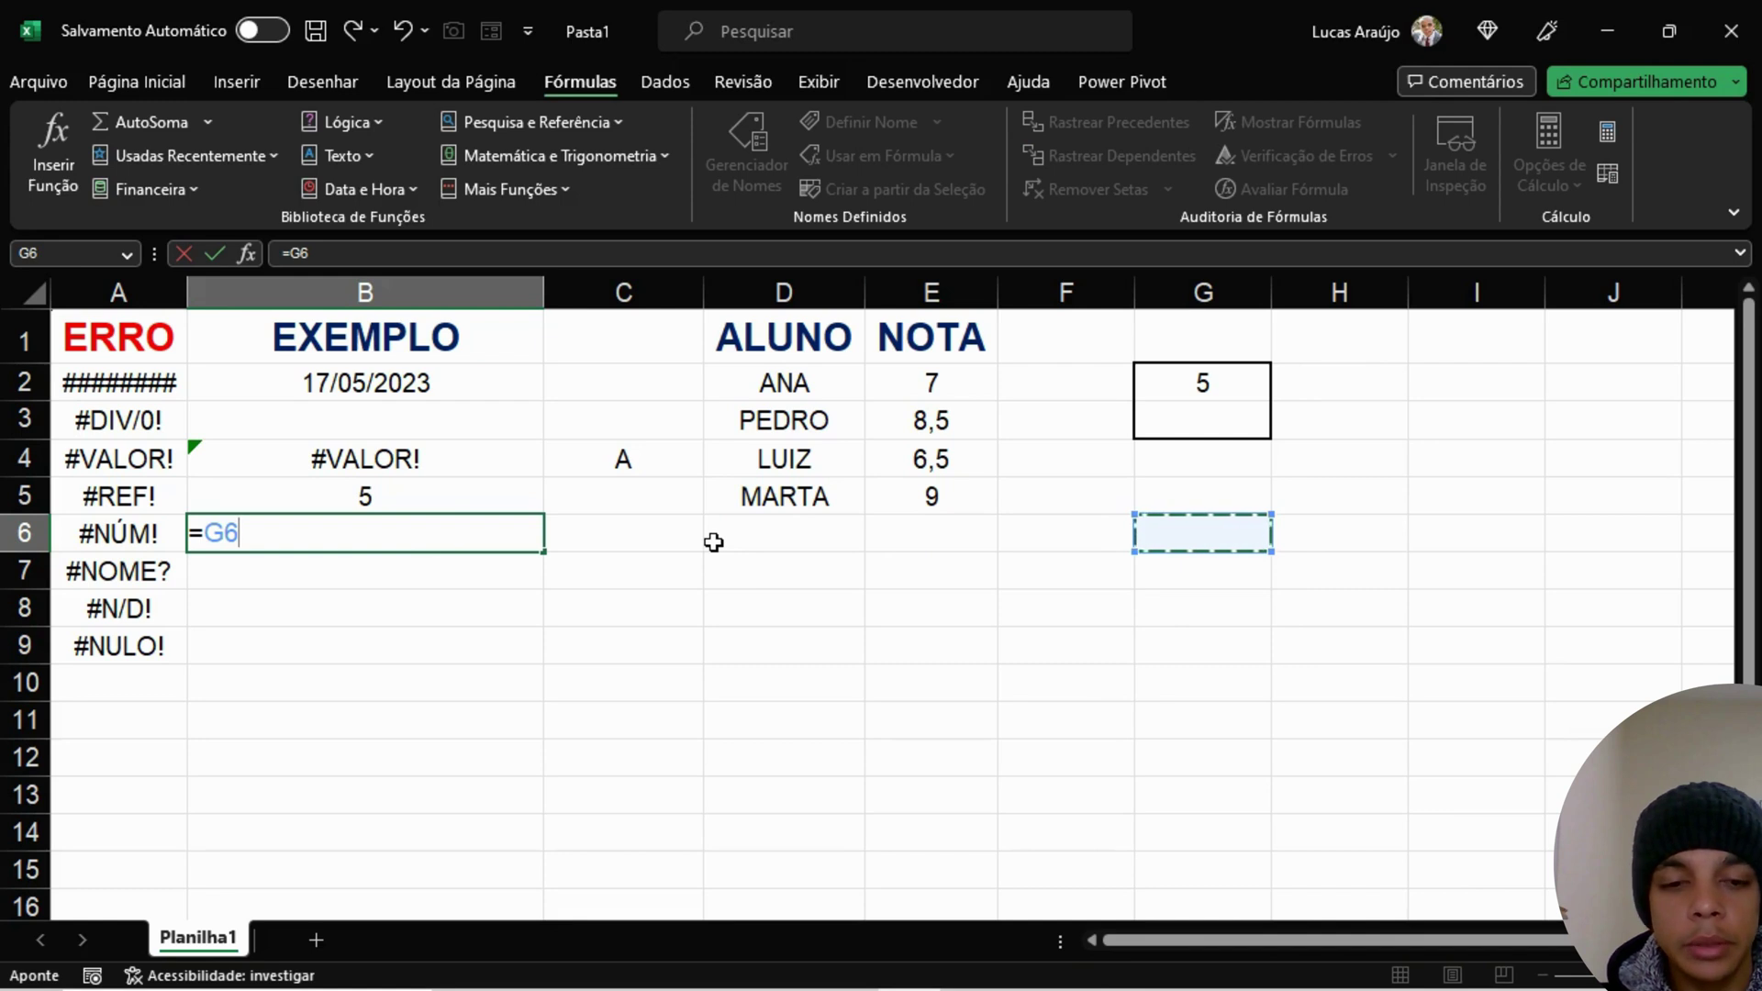
text(^)
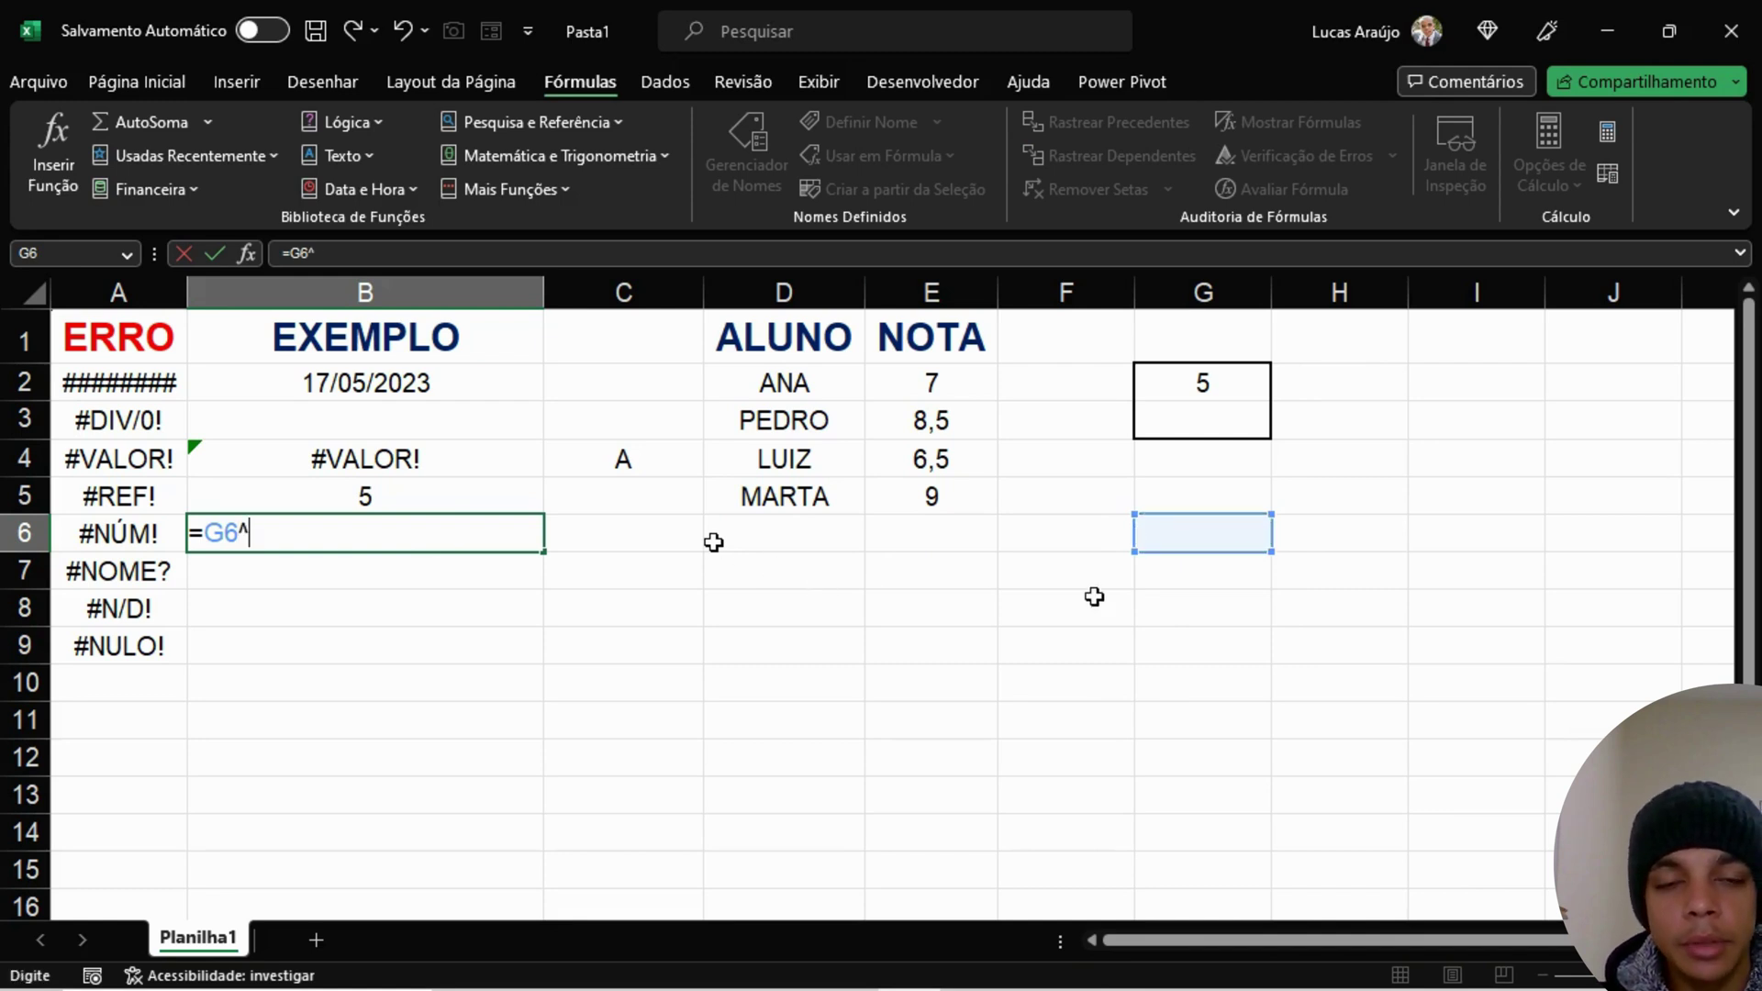
click(1197, 571)
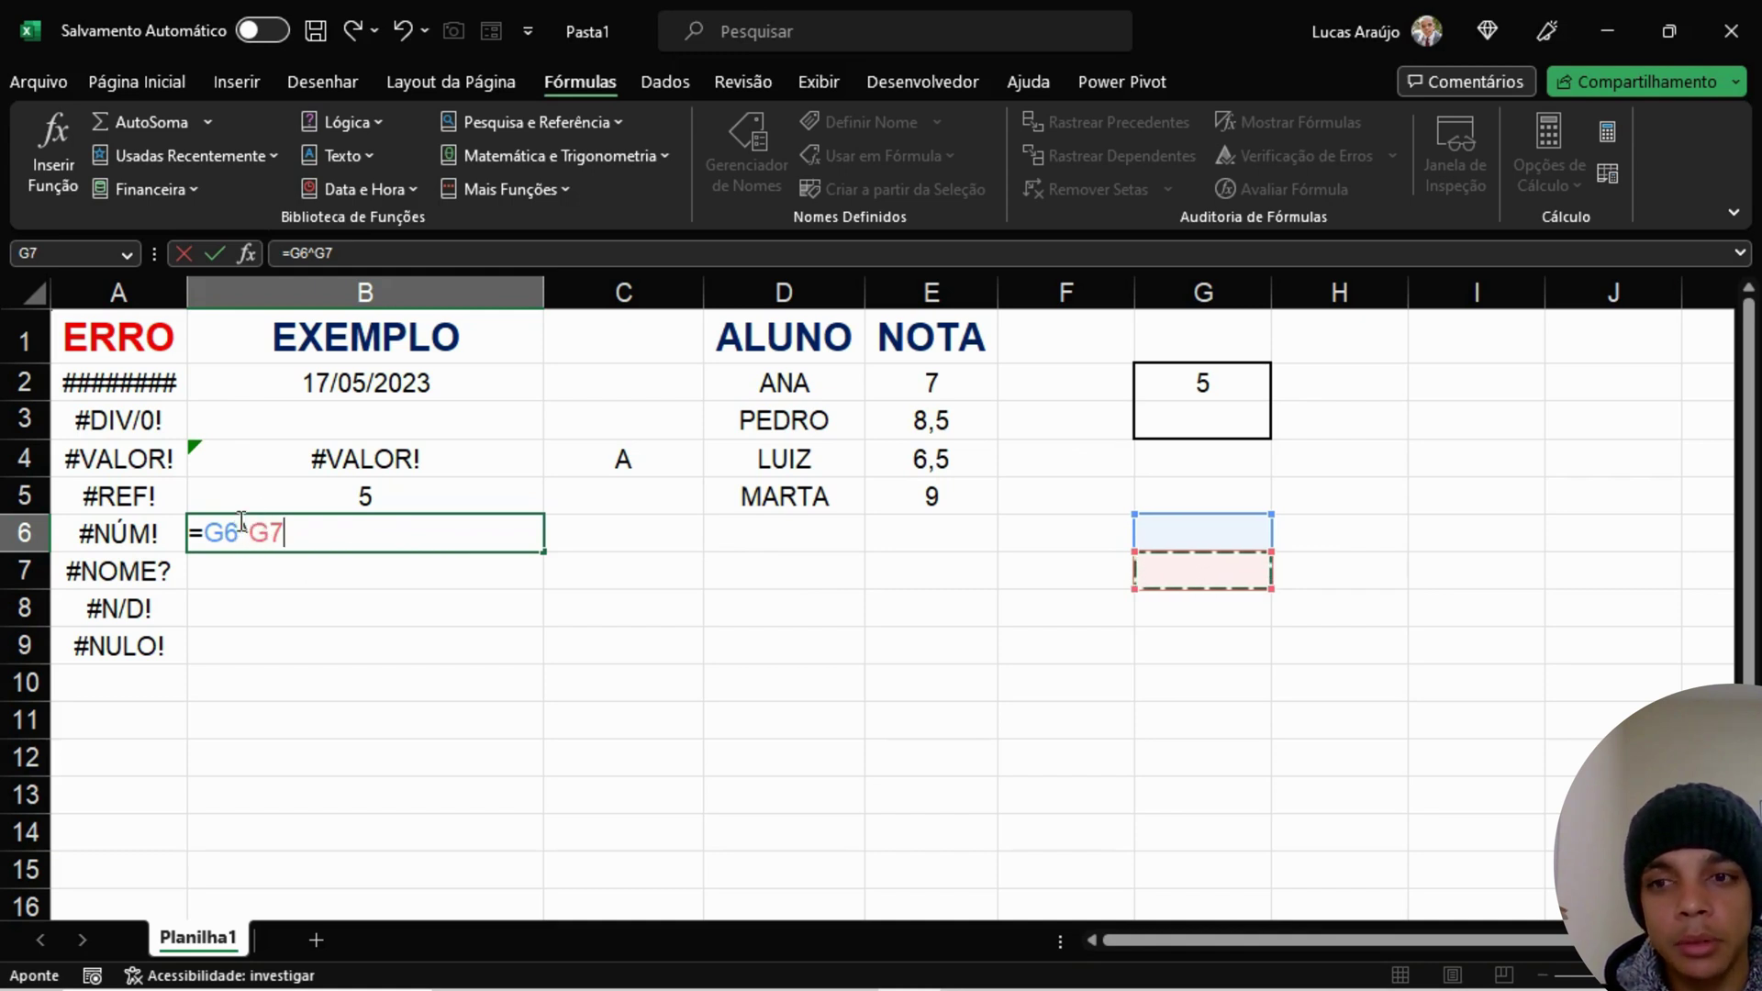
click(338, 541)
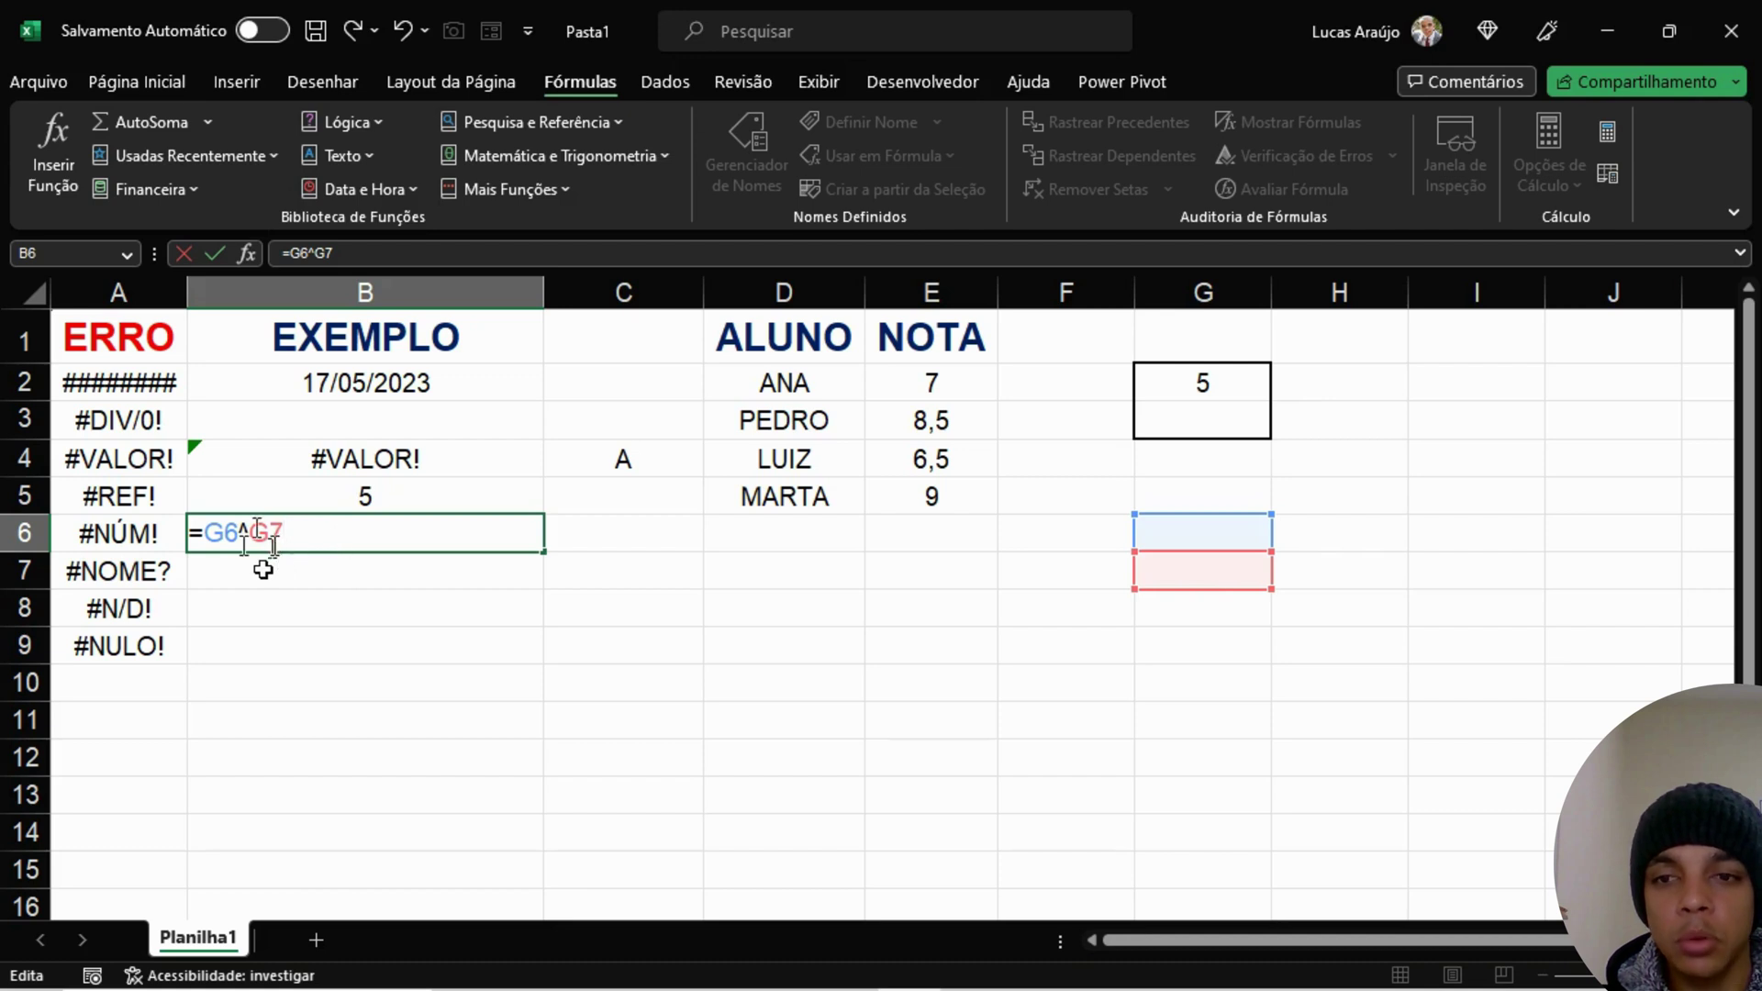
key(Return)
key(Up)
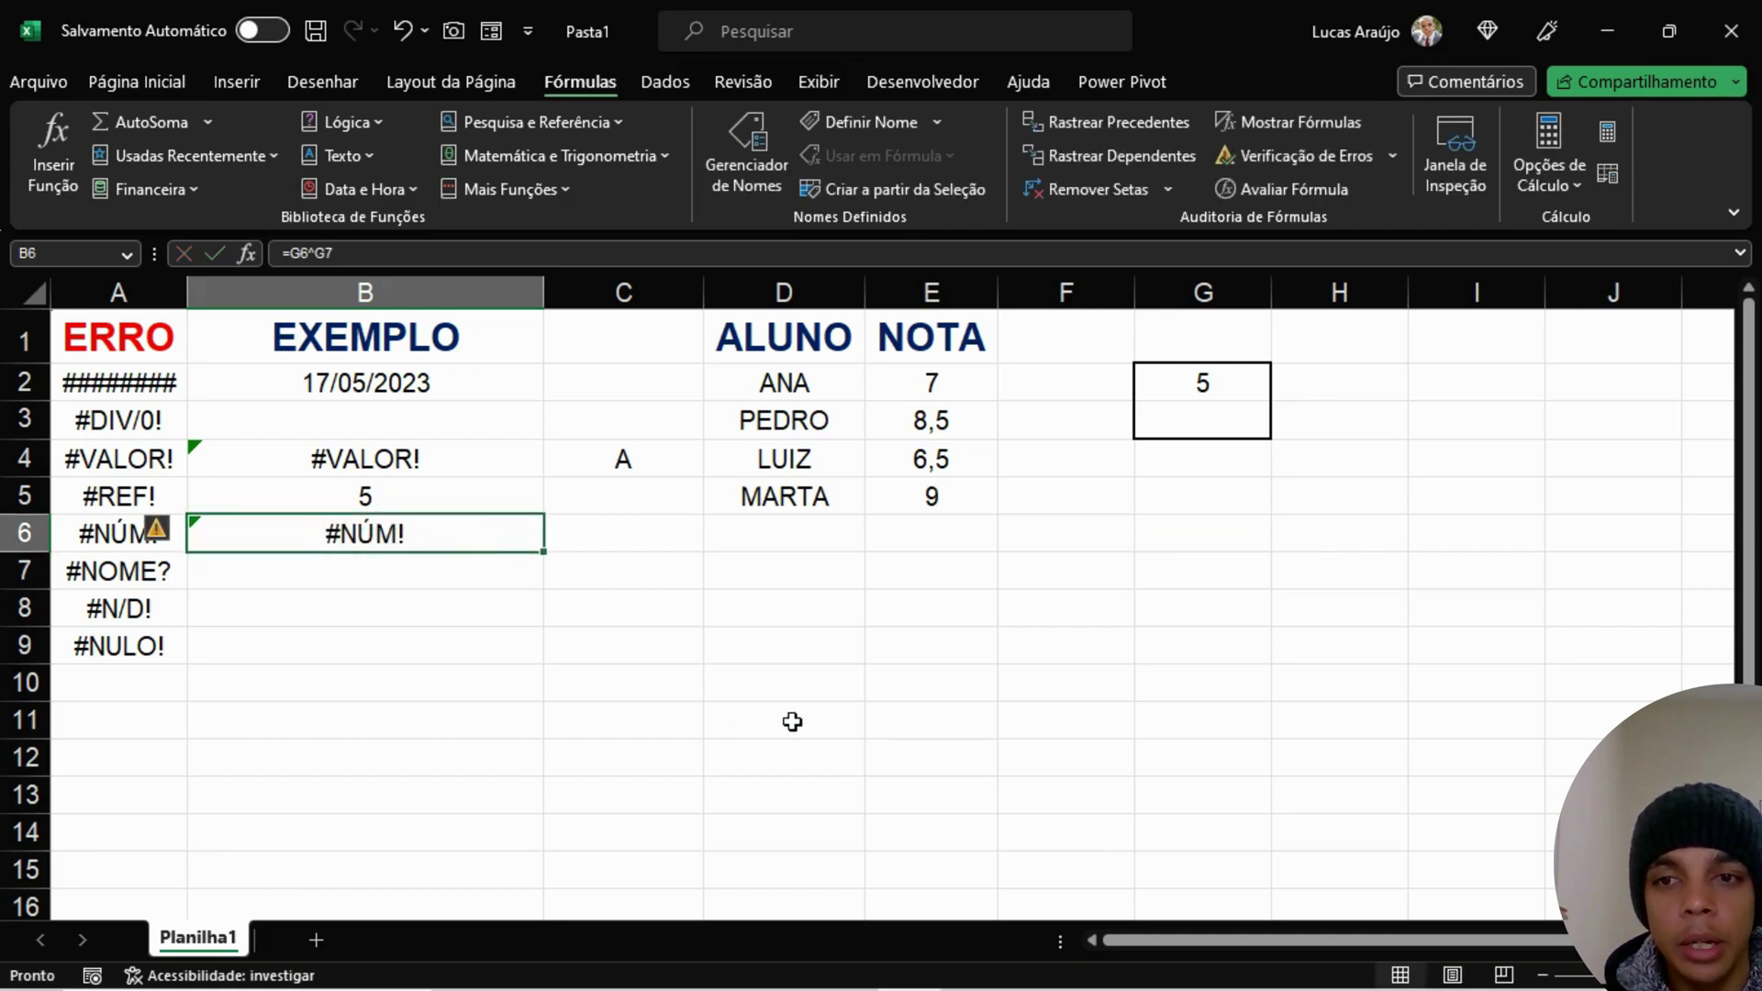
Step: Check the cells referenced by the formula in B6 and outline the range G6:G7 with an outside border
click(1175, 613)
click(1211, 532)
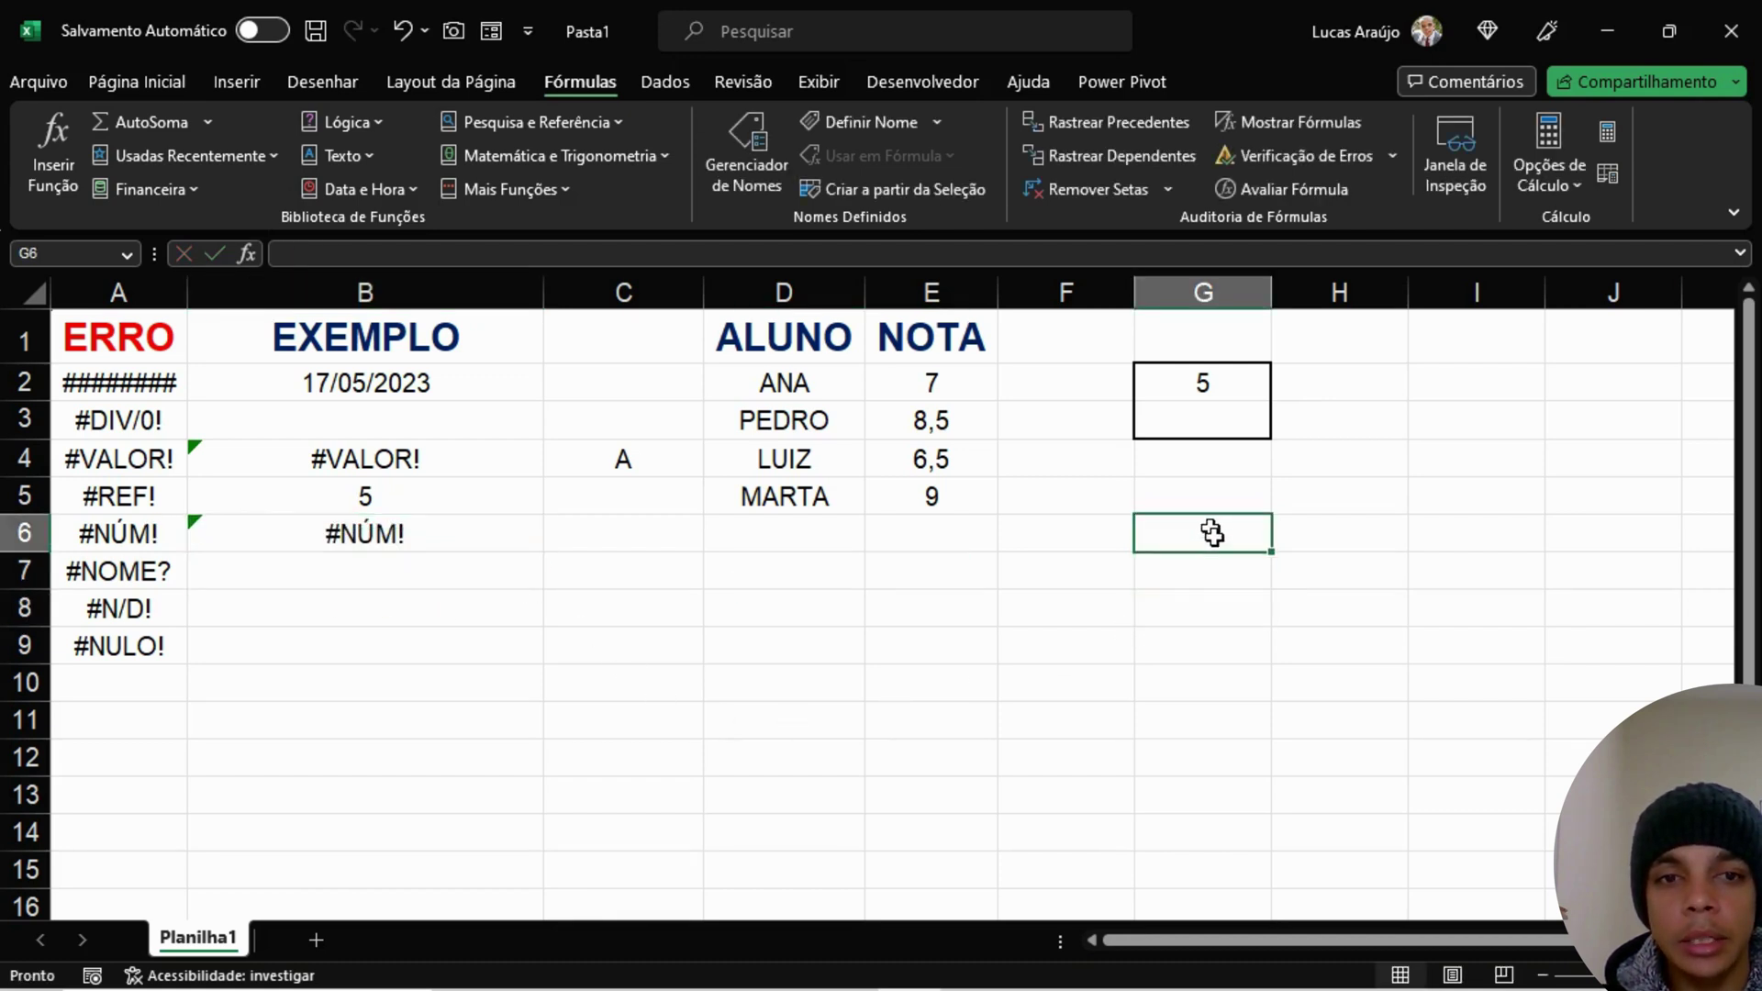
click(1010, 618)
click(445, 539)
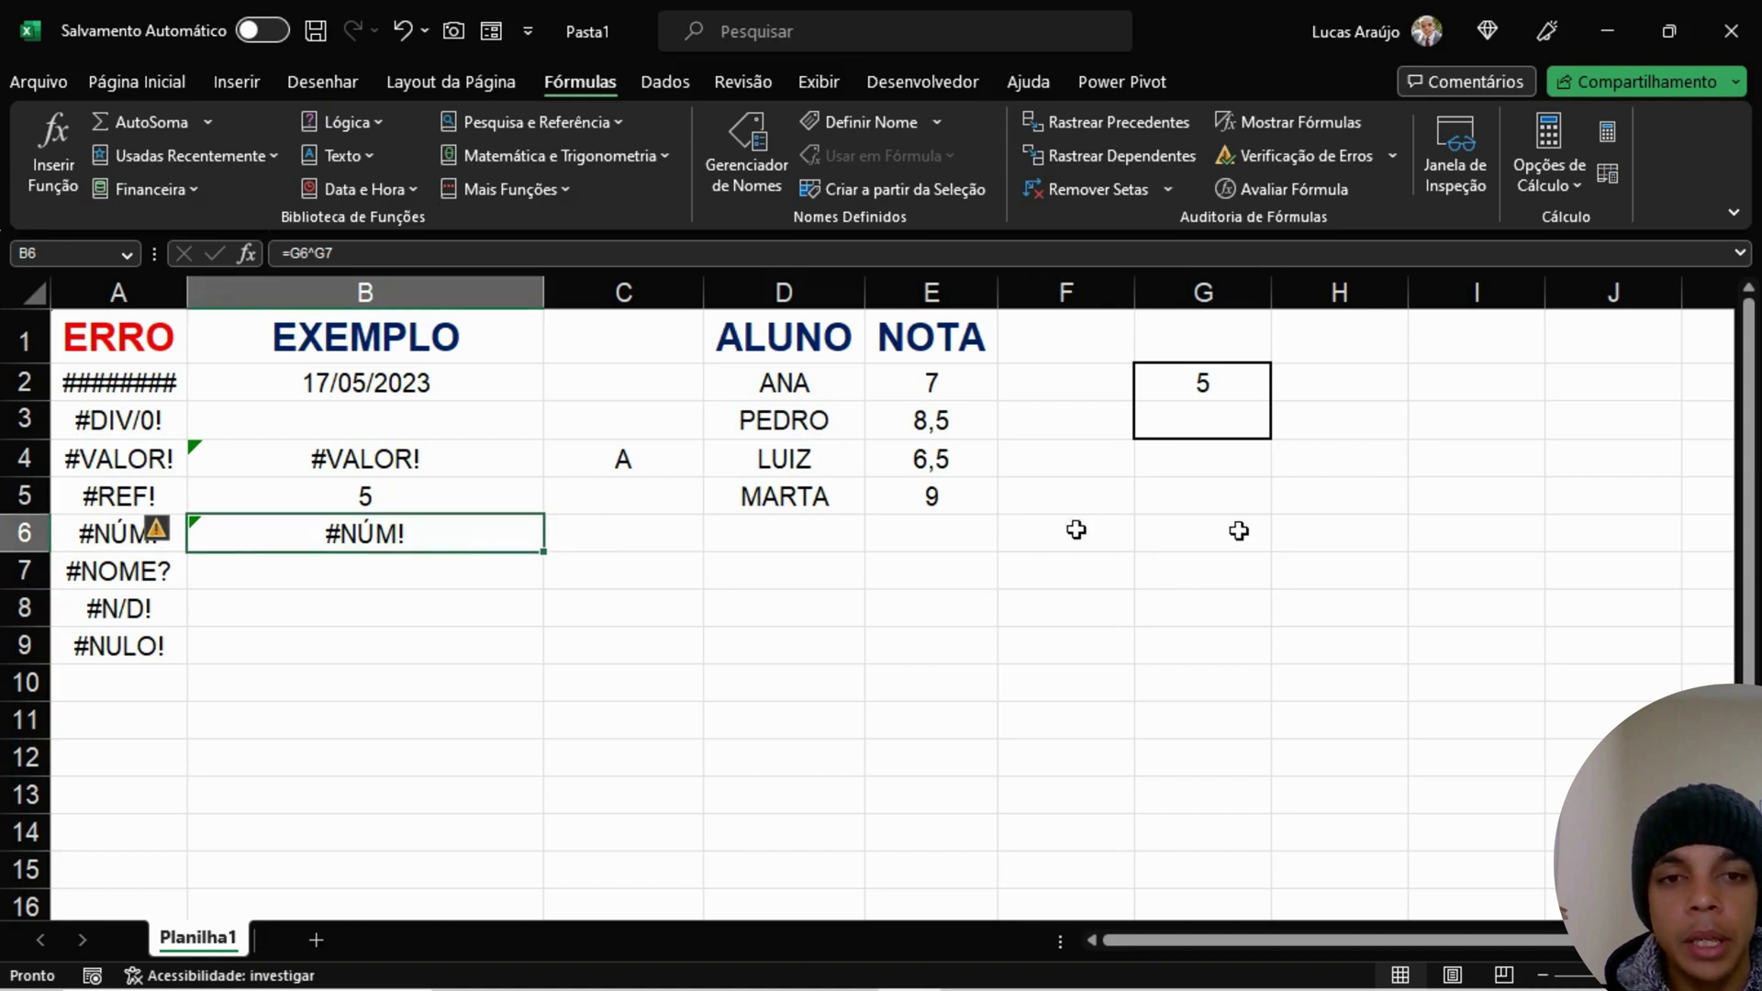
key(F2)
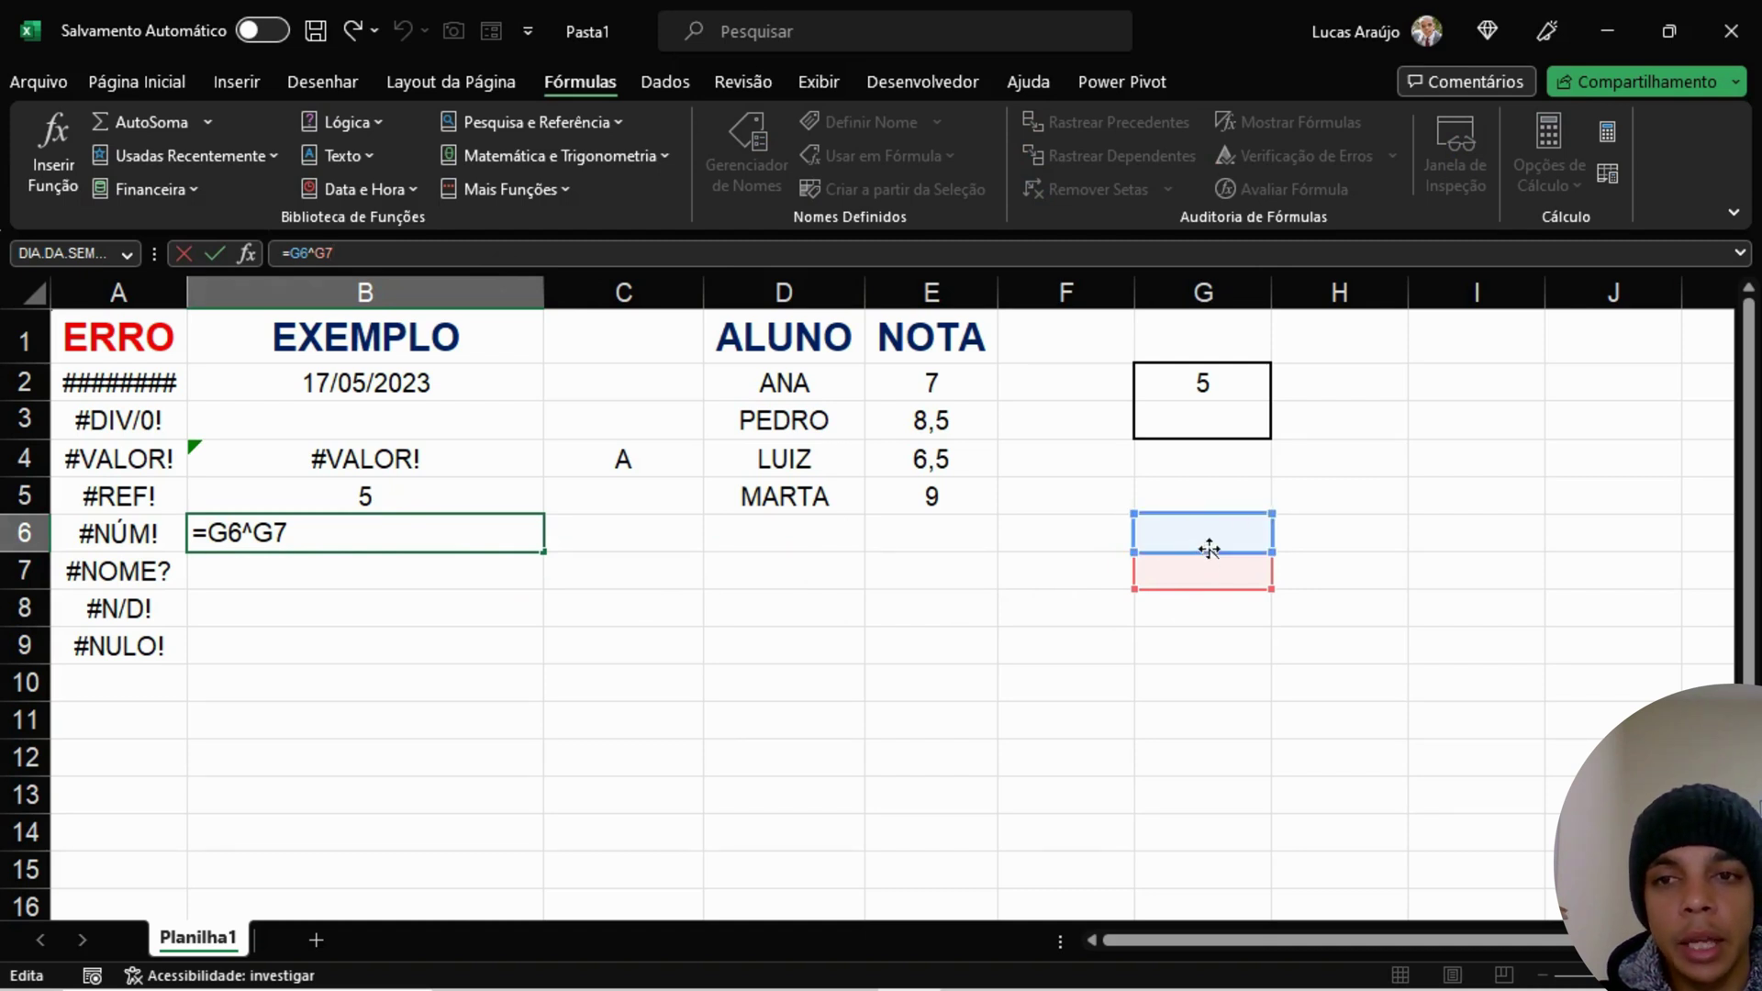
key(Escape)
drag(1245, 549, 1239, 571)
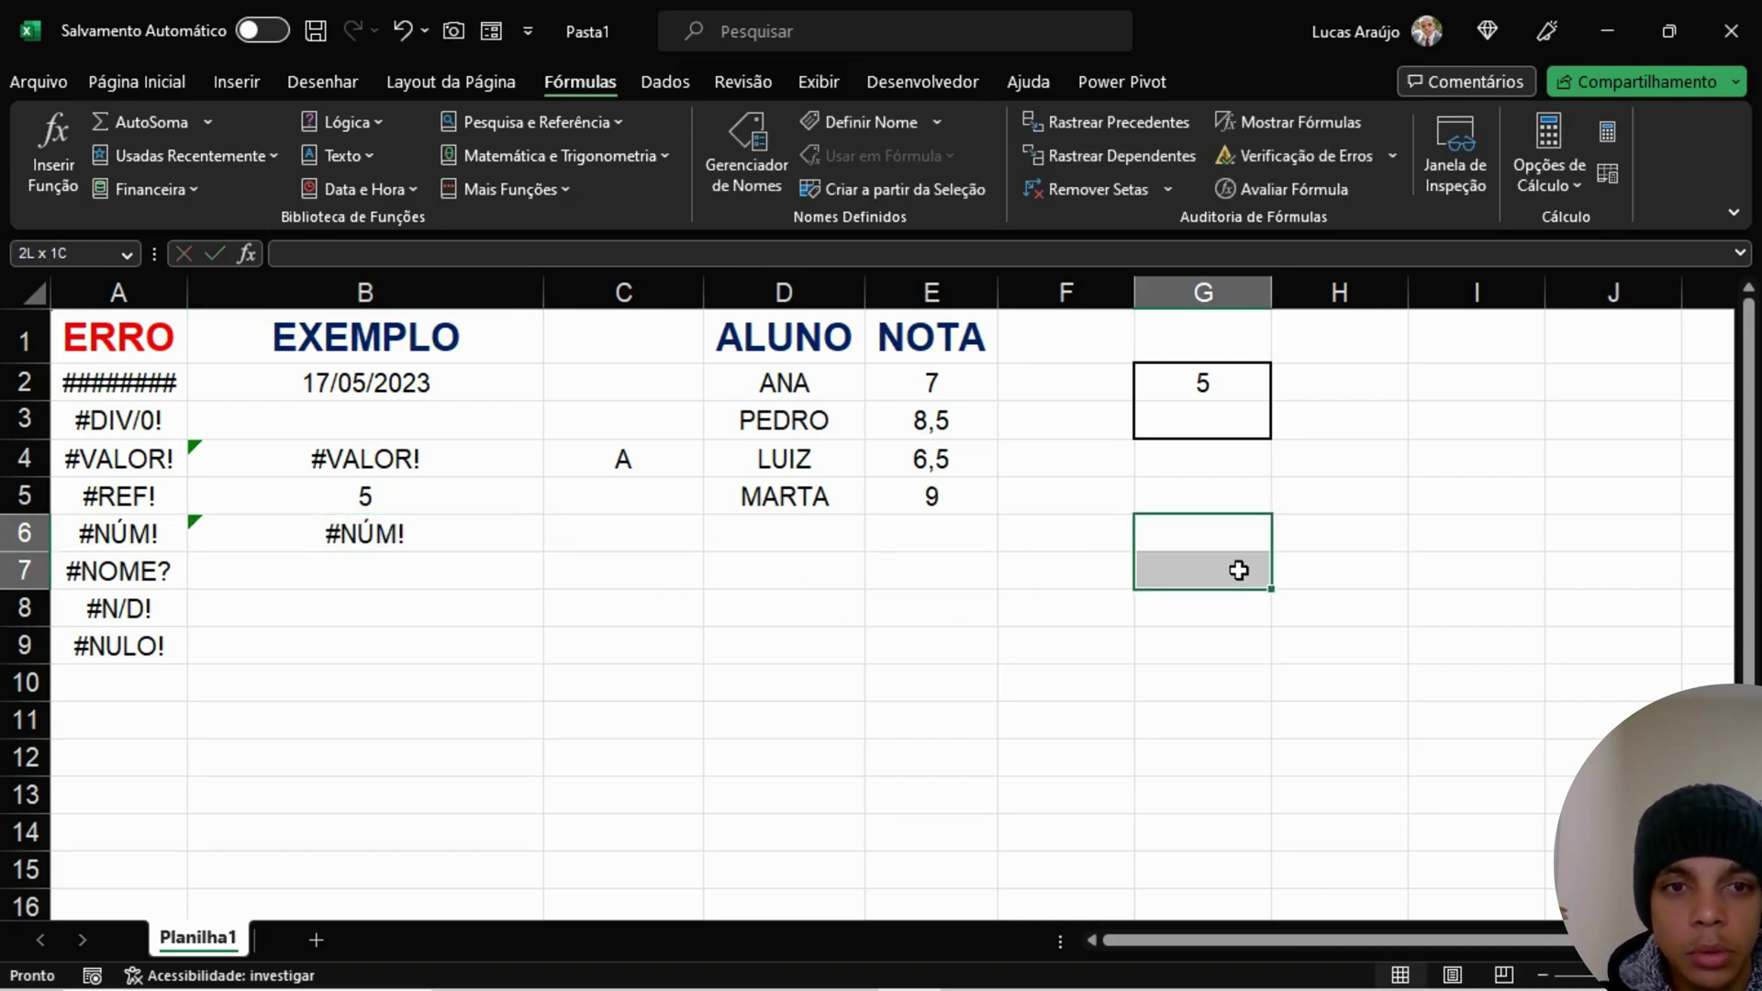
click(158, 79)
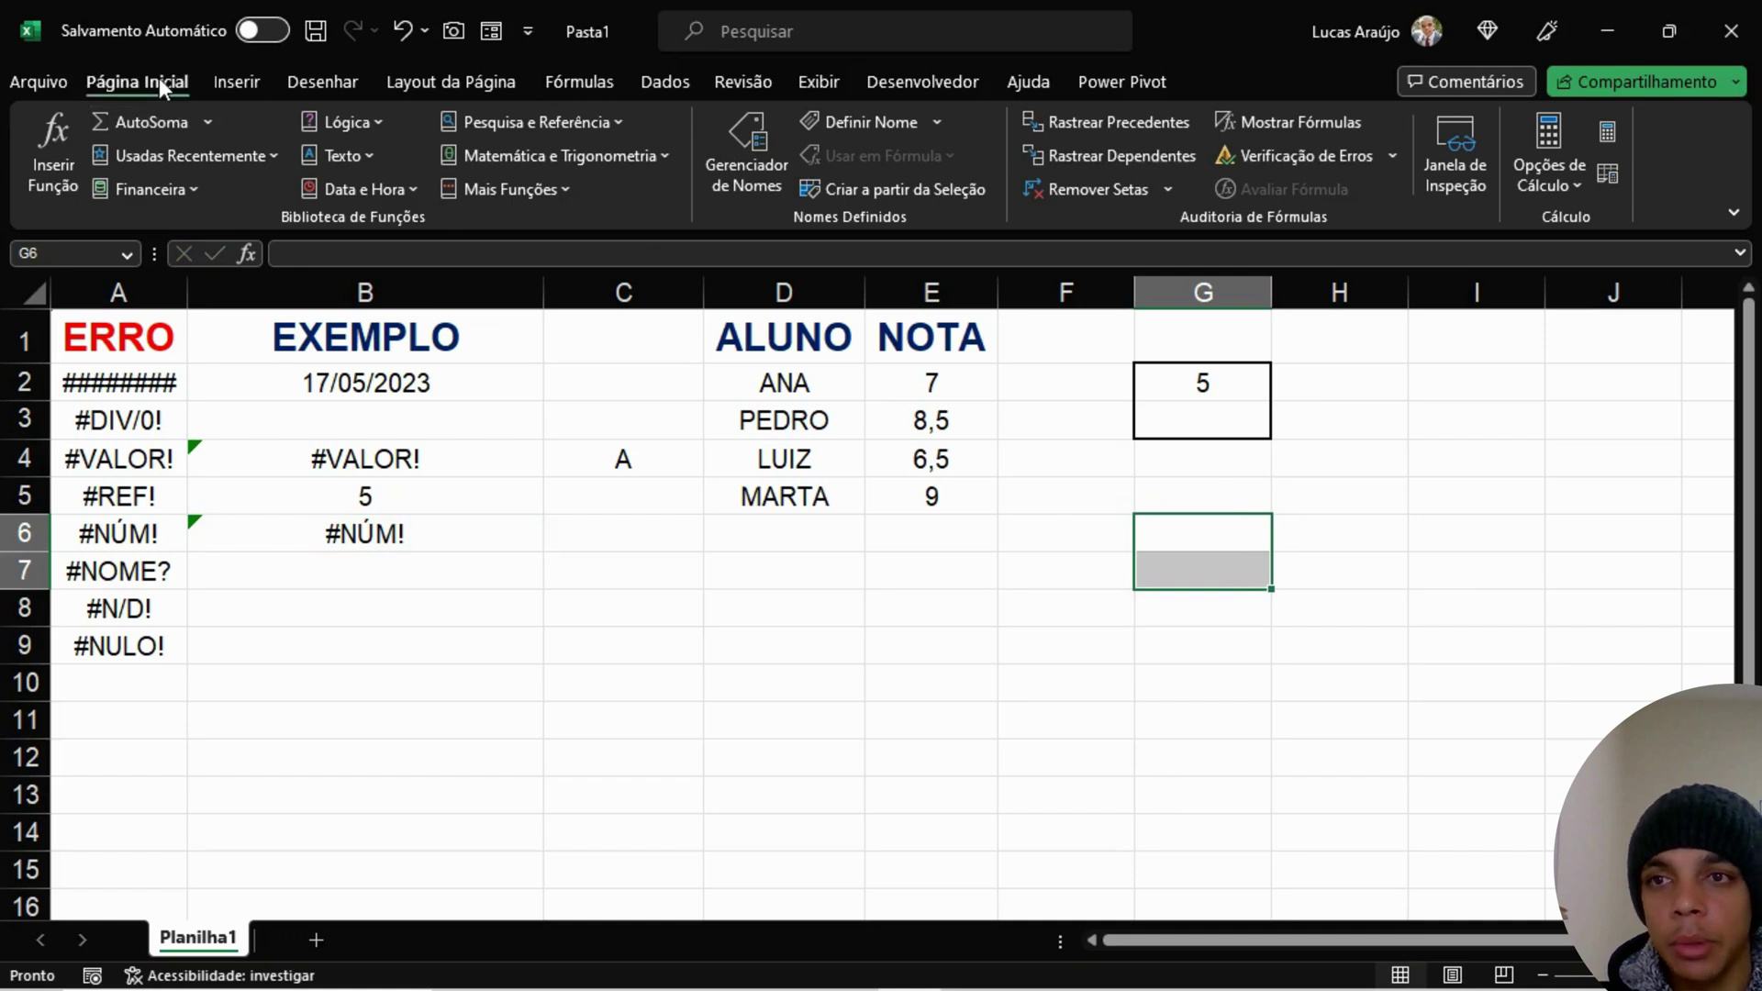
click(342, 173)
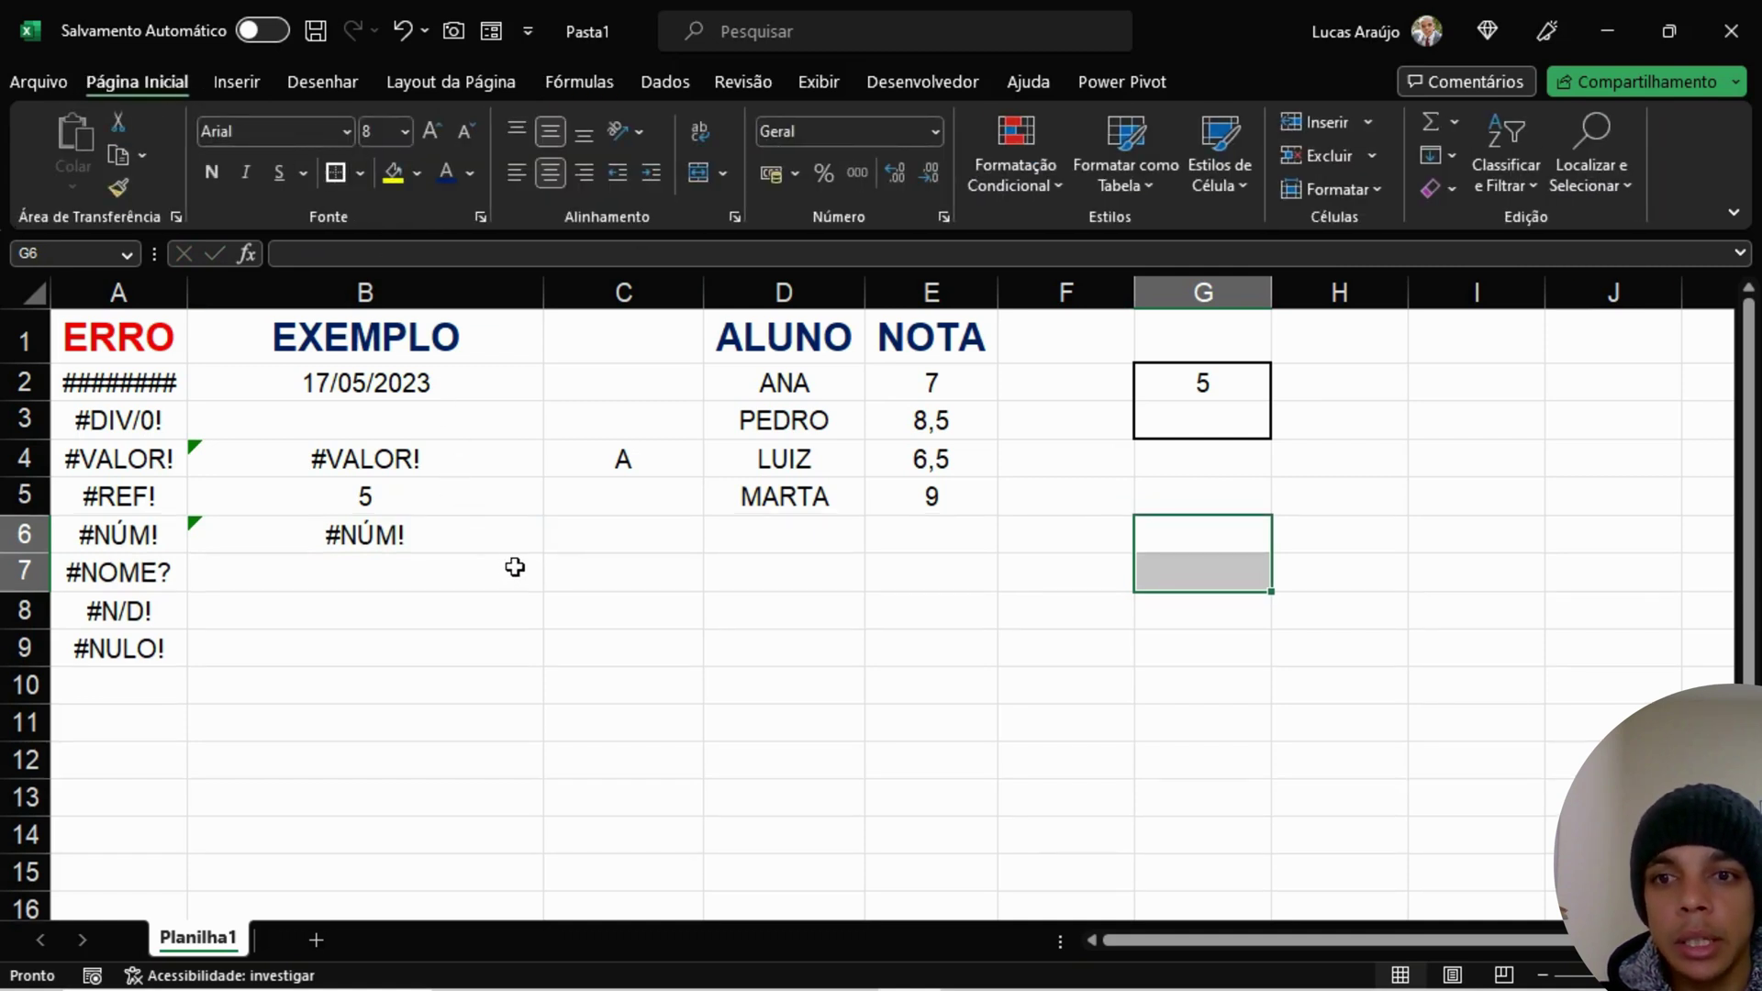
Step: Enter 5 in cell G6 and 2 in cell G7 as the inputs of the power formula
click(367, 543)
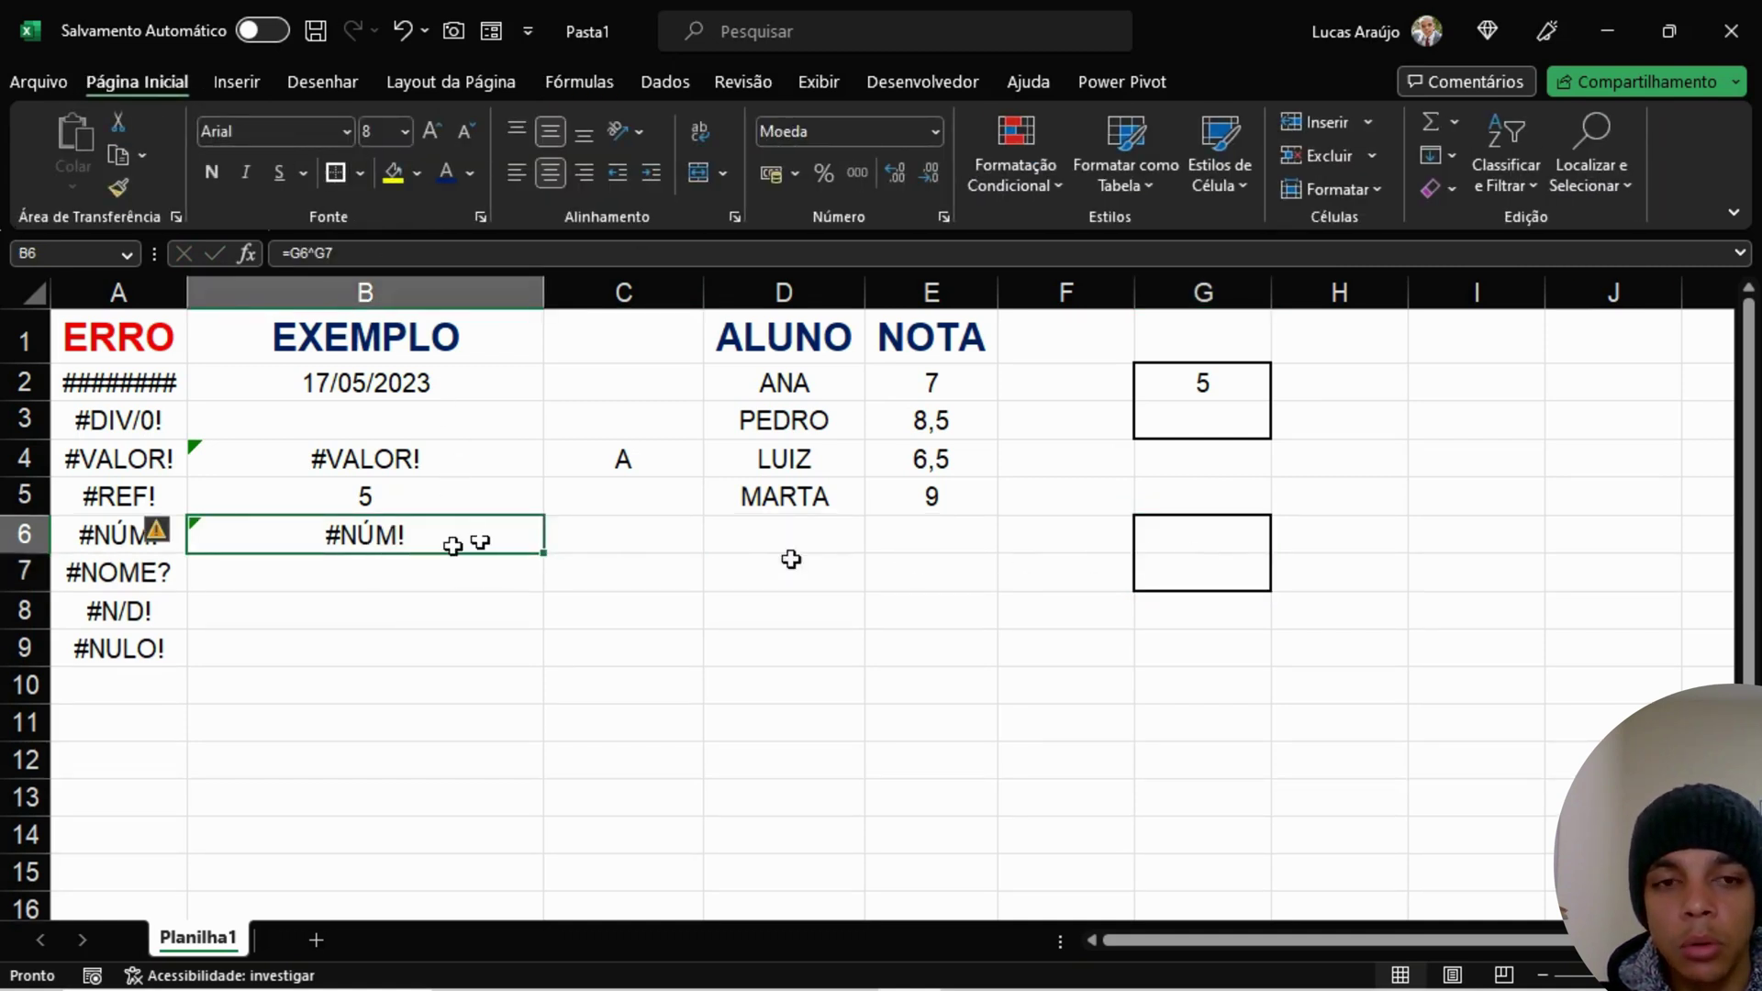
key(F2)
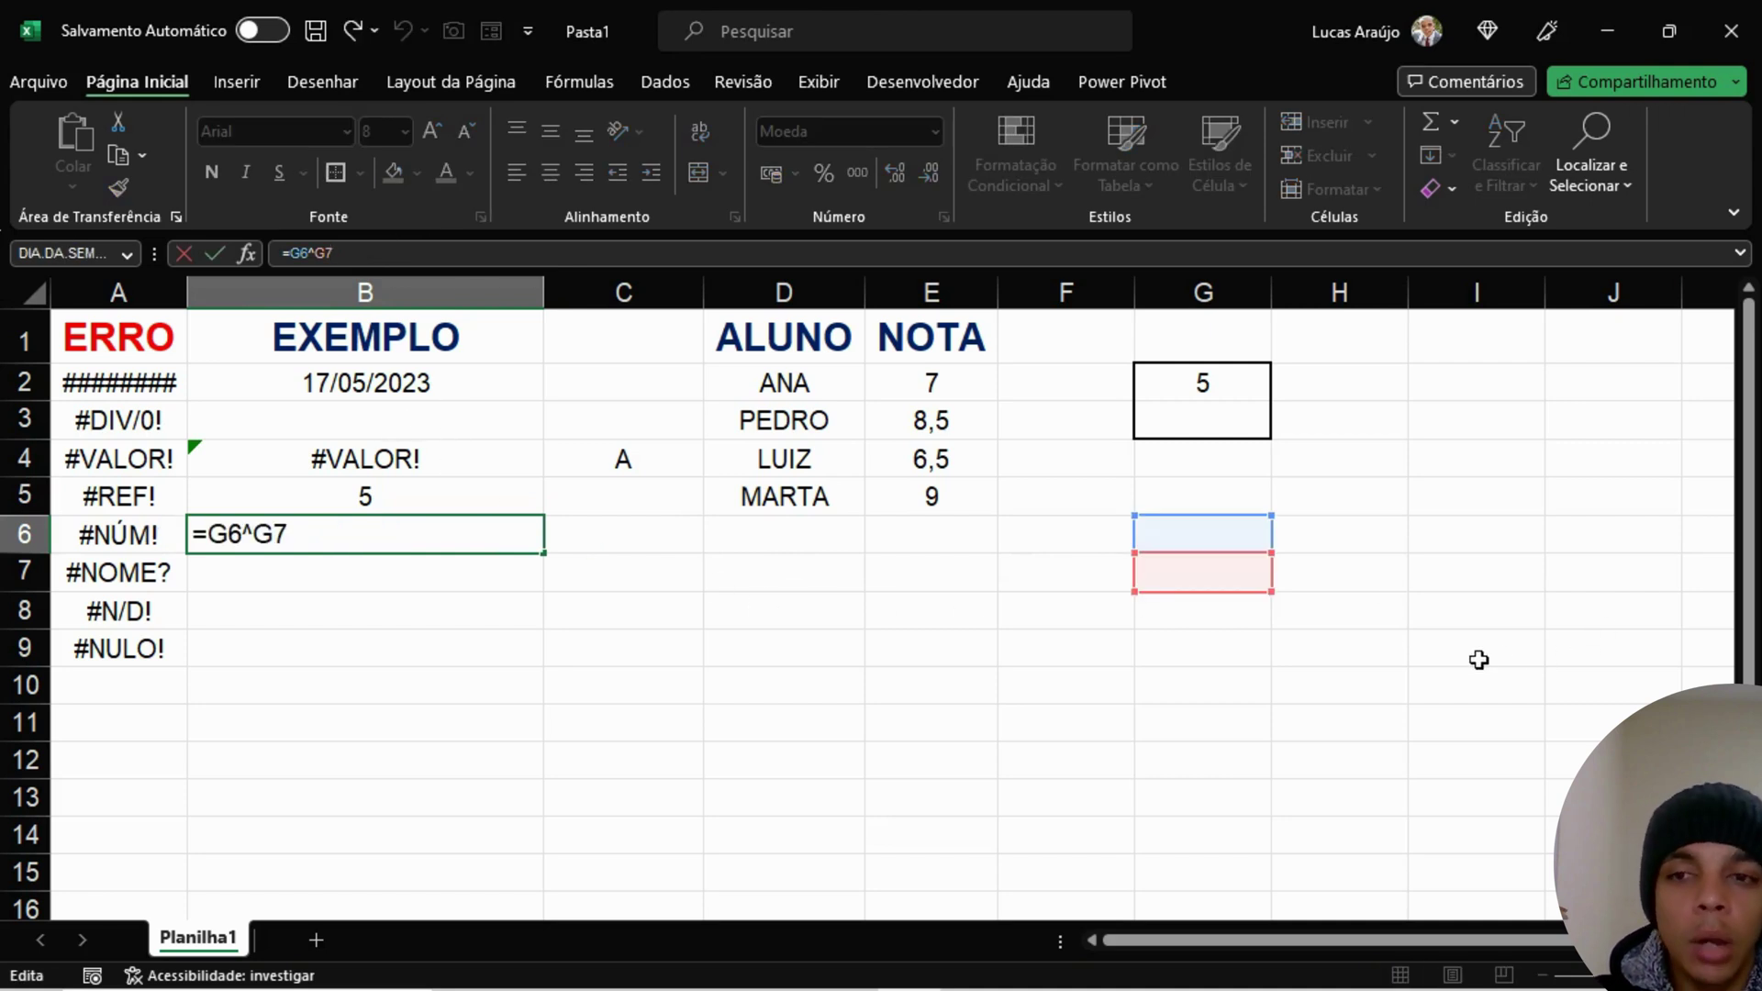
key(ctrl+Return)
click(341, 601)
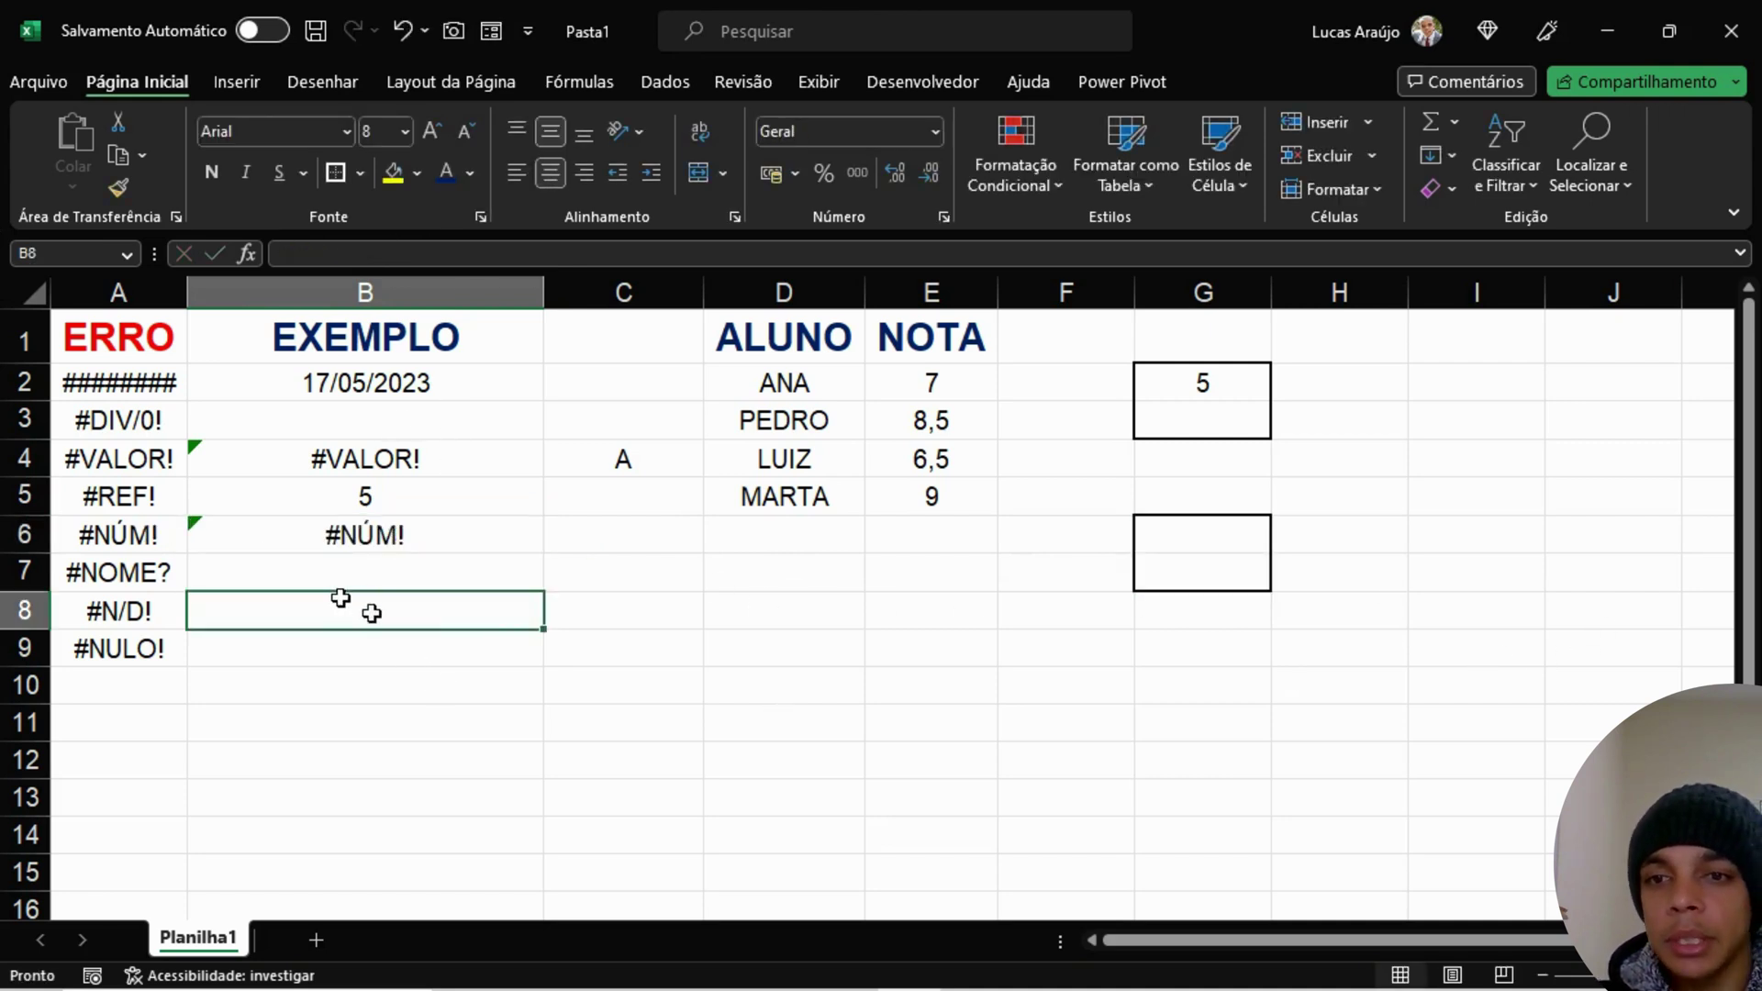
click(492, 536)
click(975, 563)
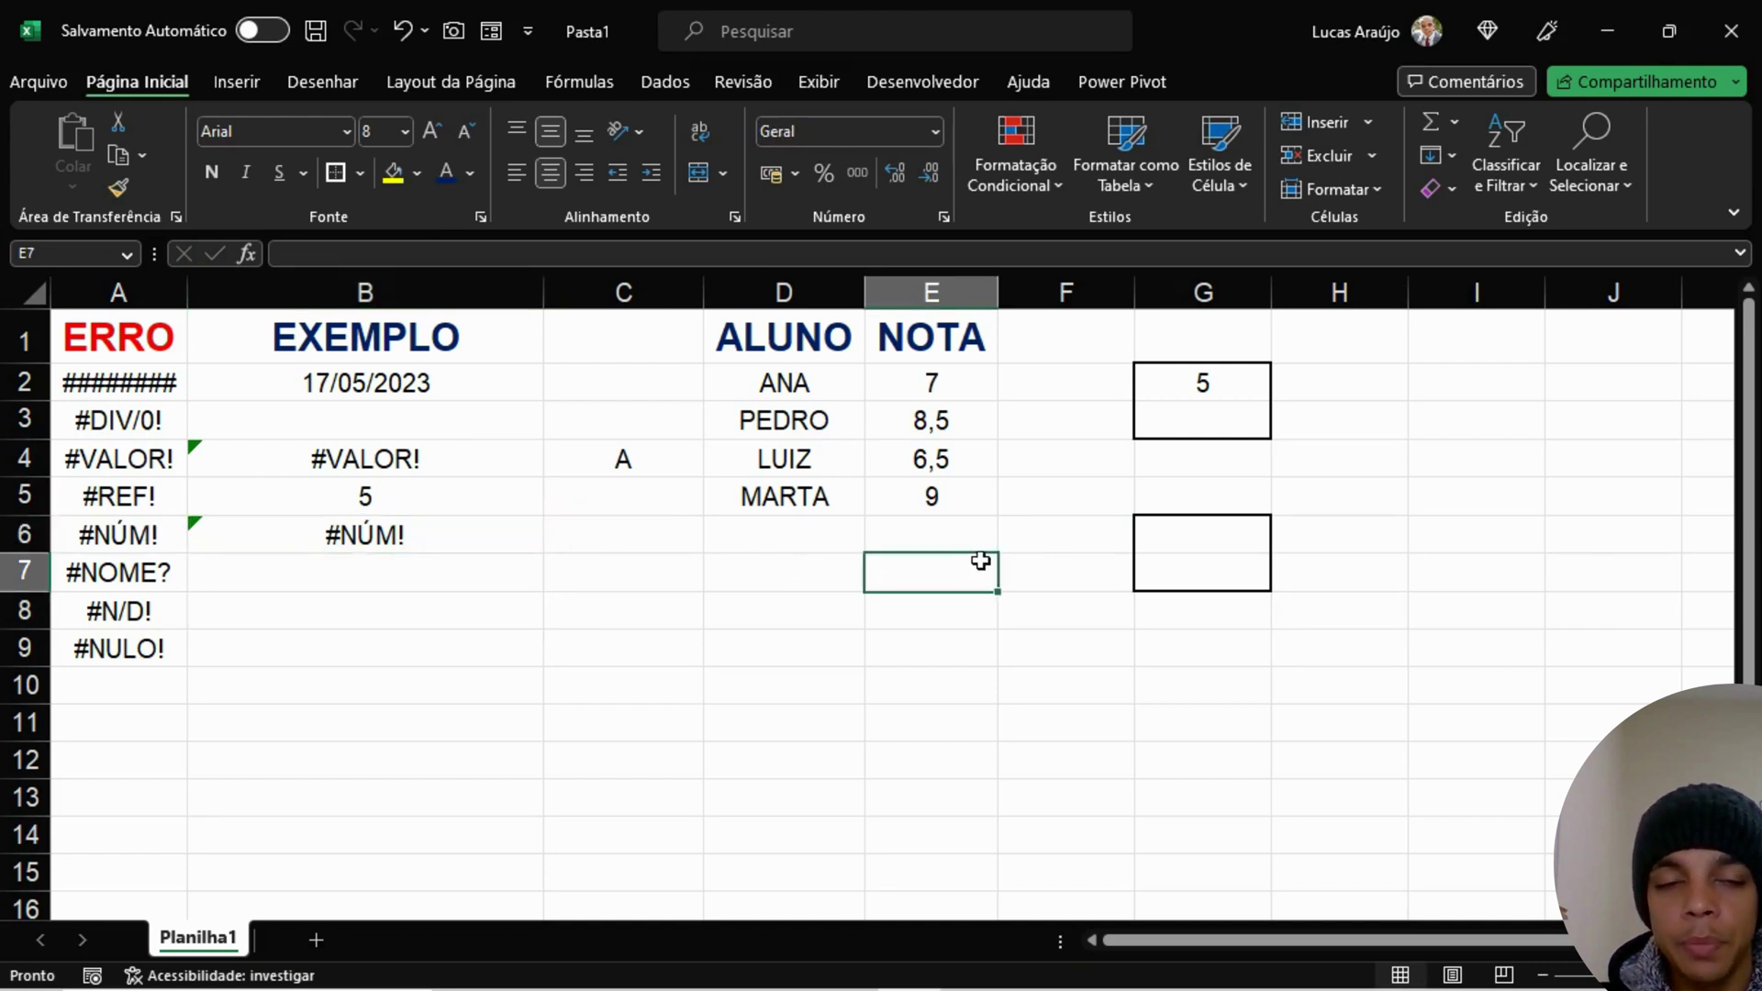
click(1147, 545)
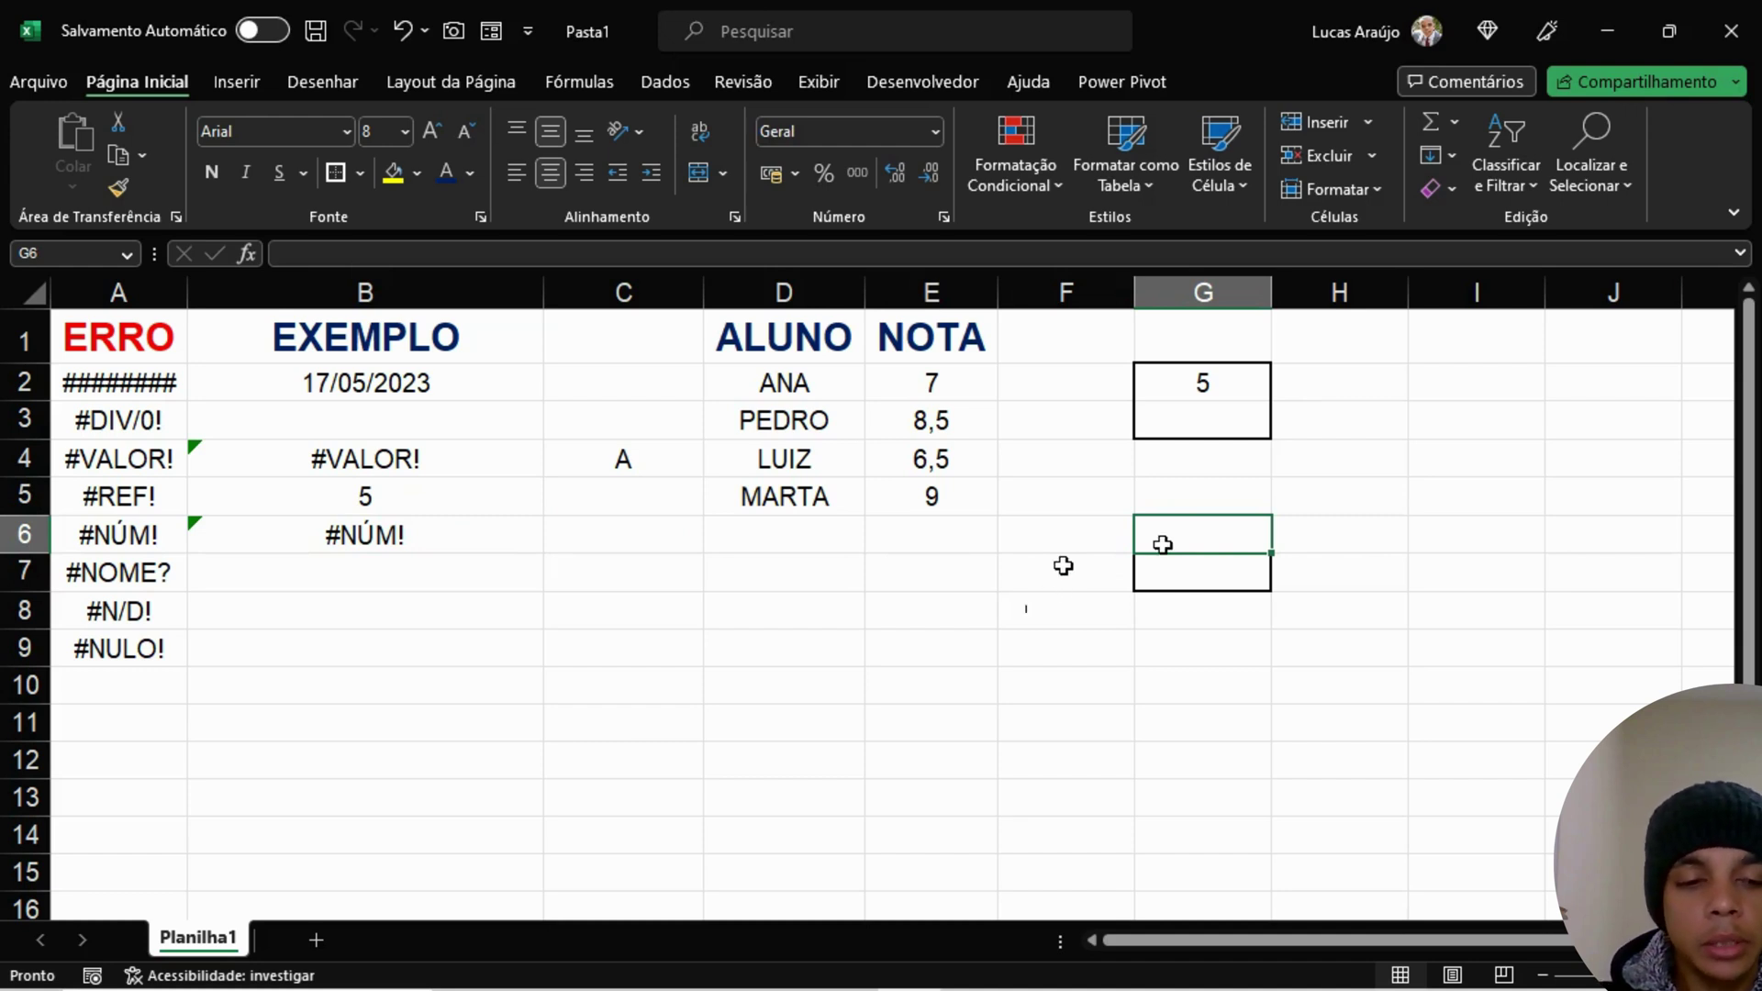
text(5)
key(Return)
text(2)
key(Return)
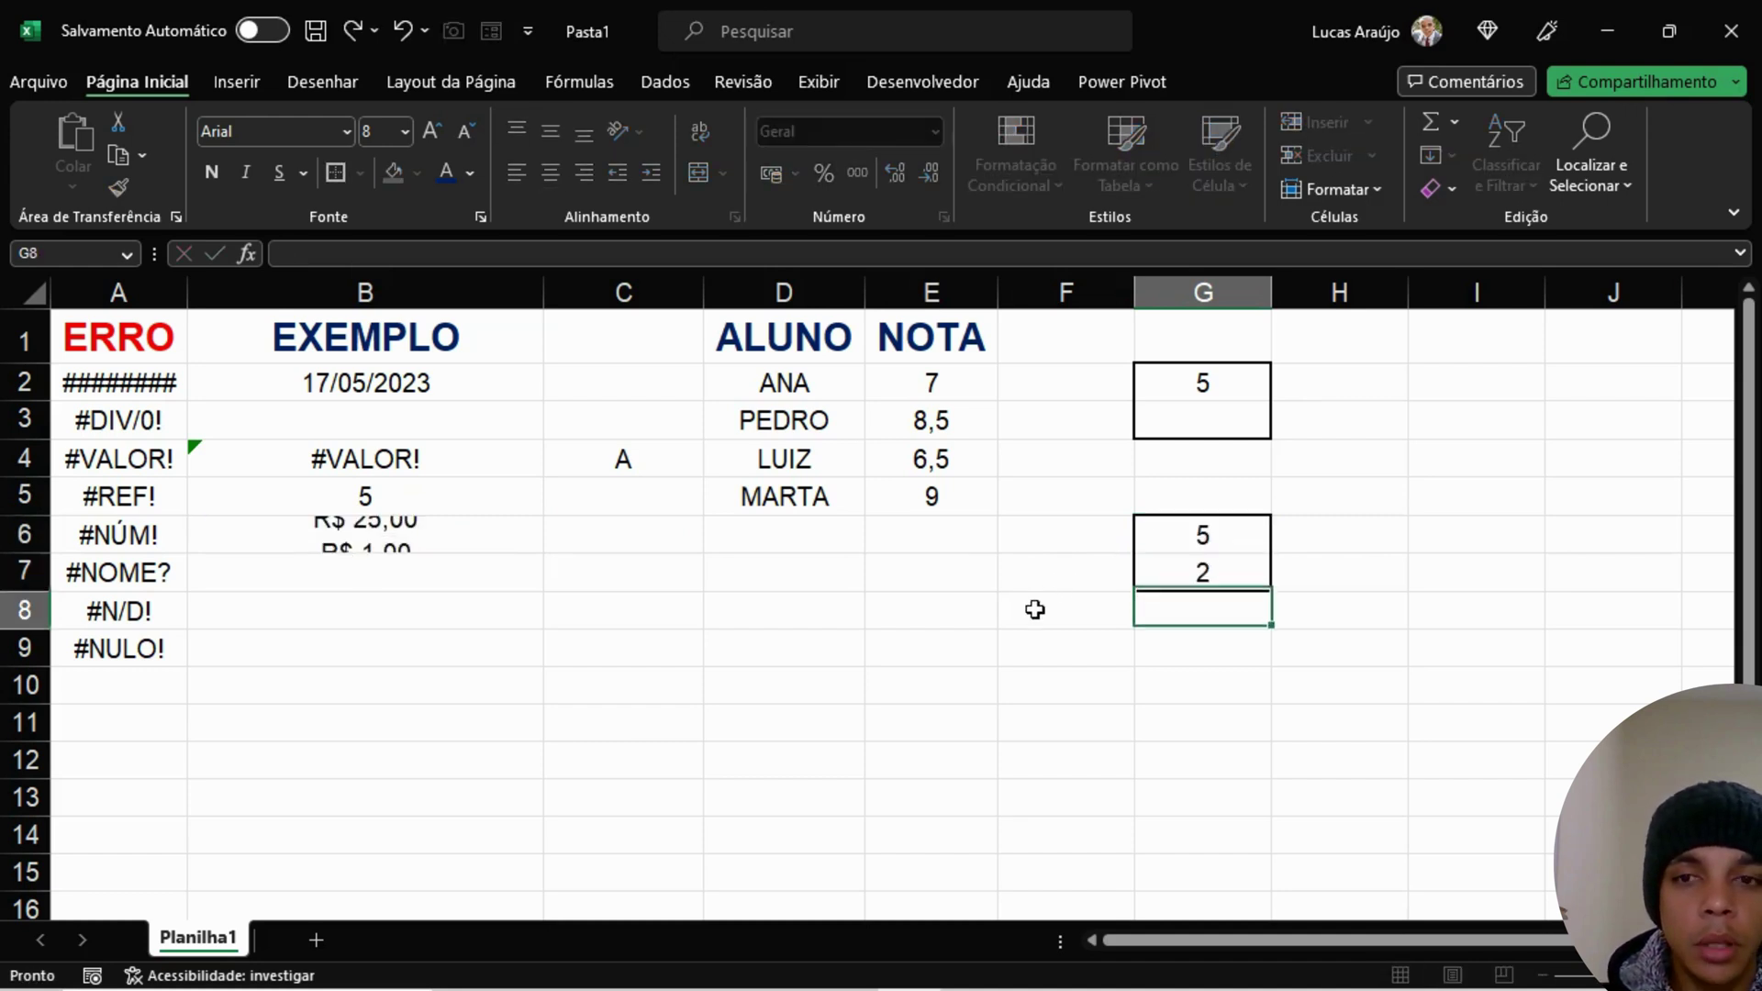
Step: Set the number format of cell B6 to General (Geral)
click(1019, 684)
click(497, 540)
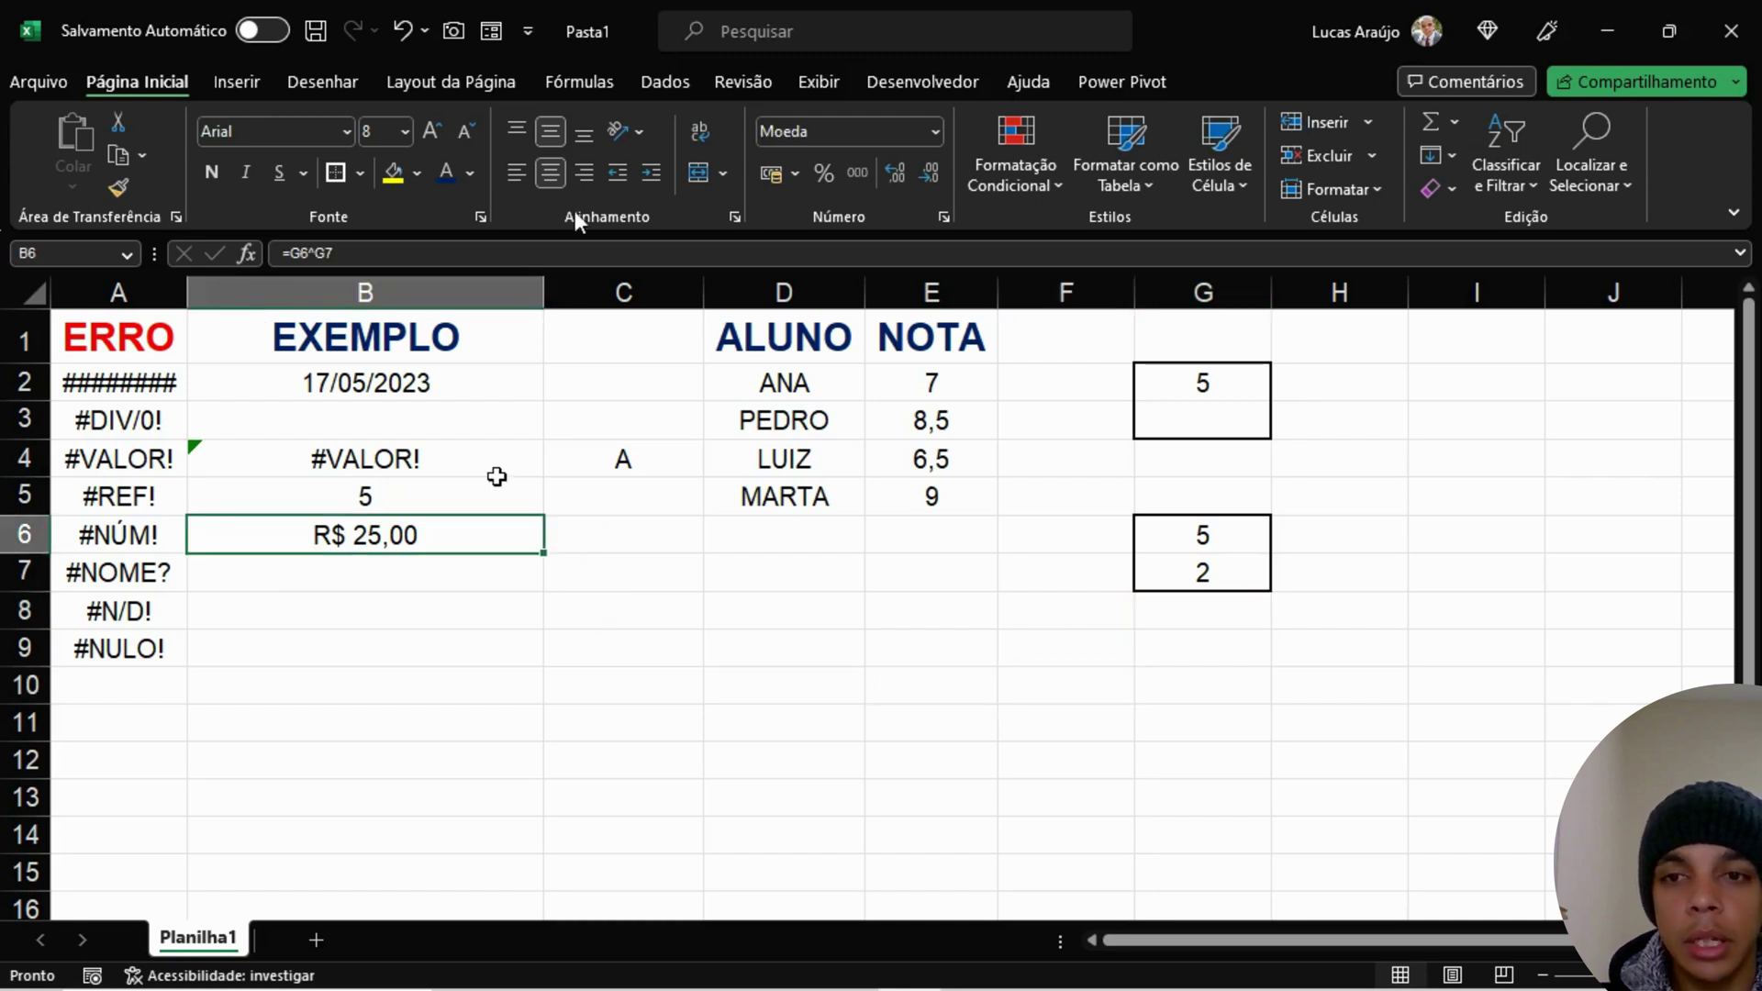
click(929, 130)
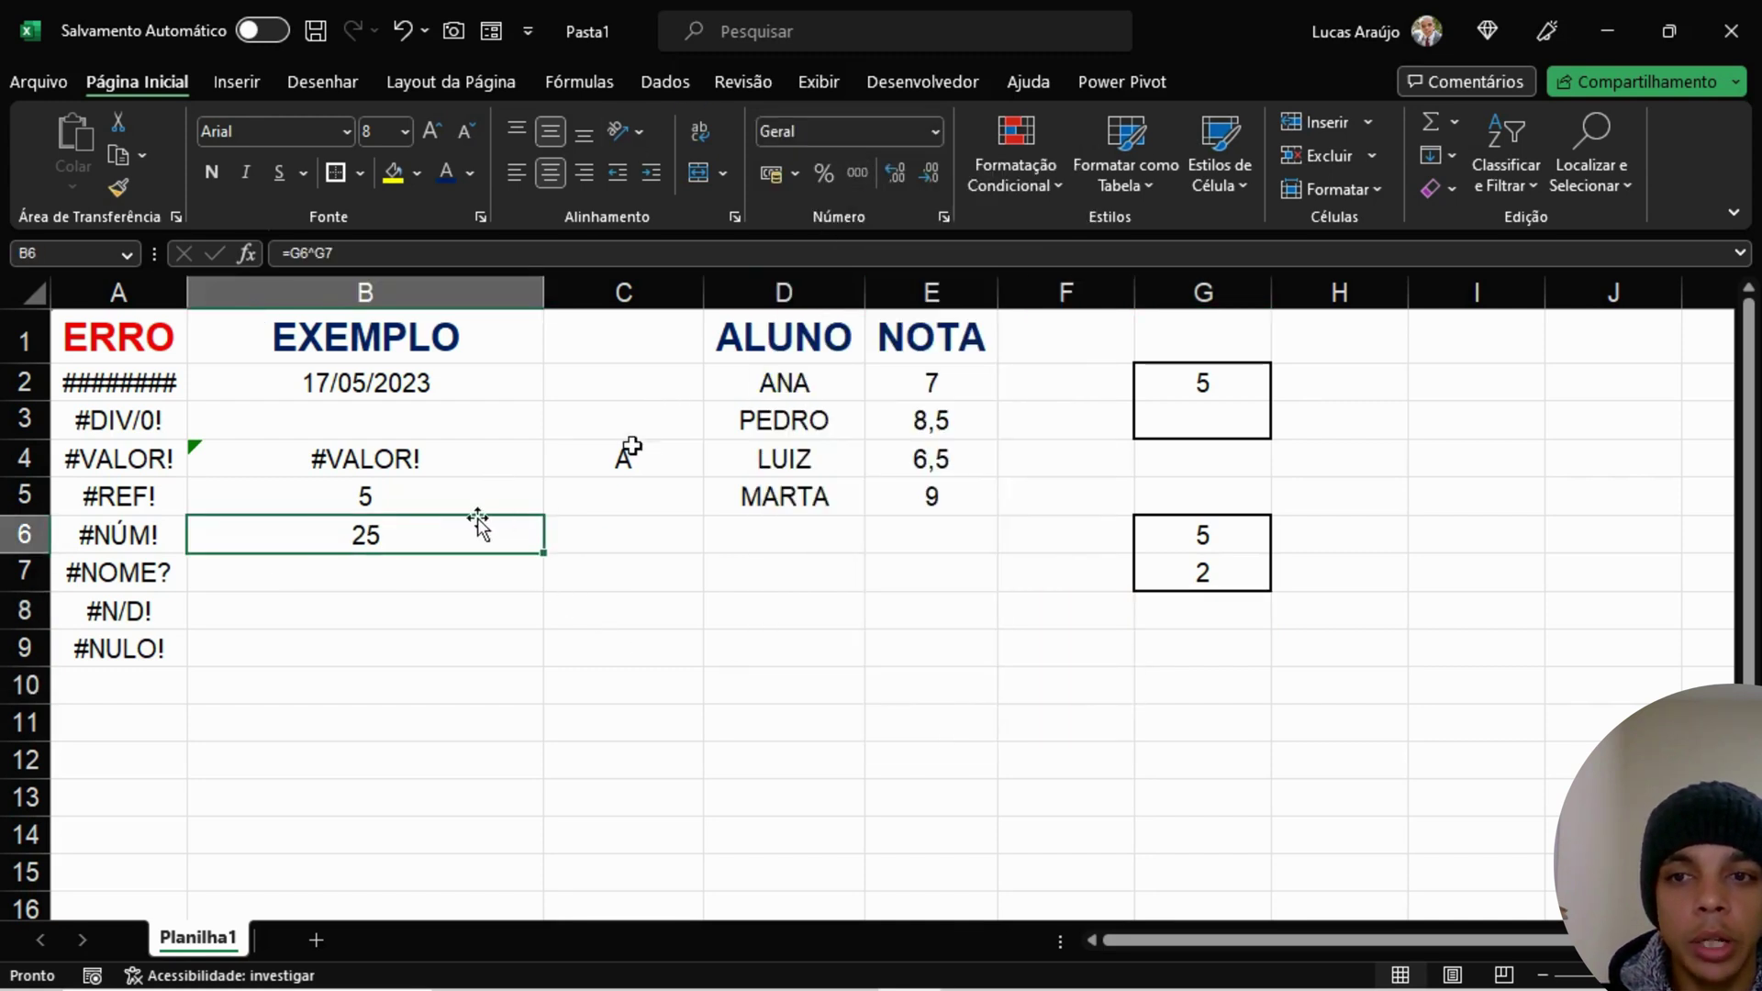
click(871, 162)
click(944, 644)
click(1209, 542)
click(1227, 565)
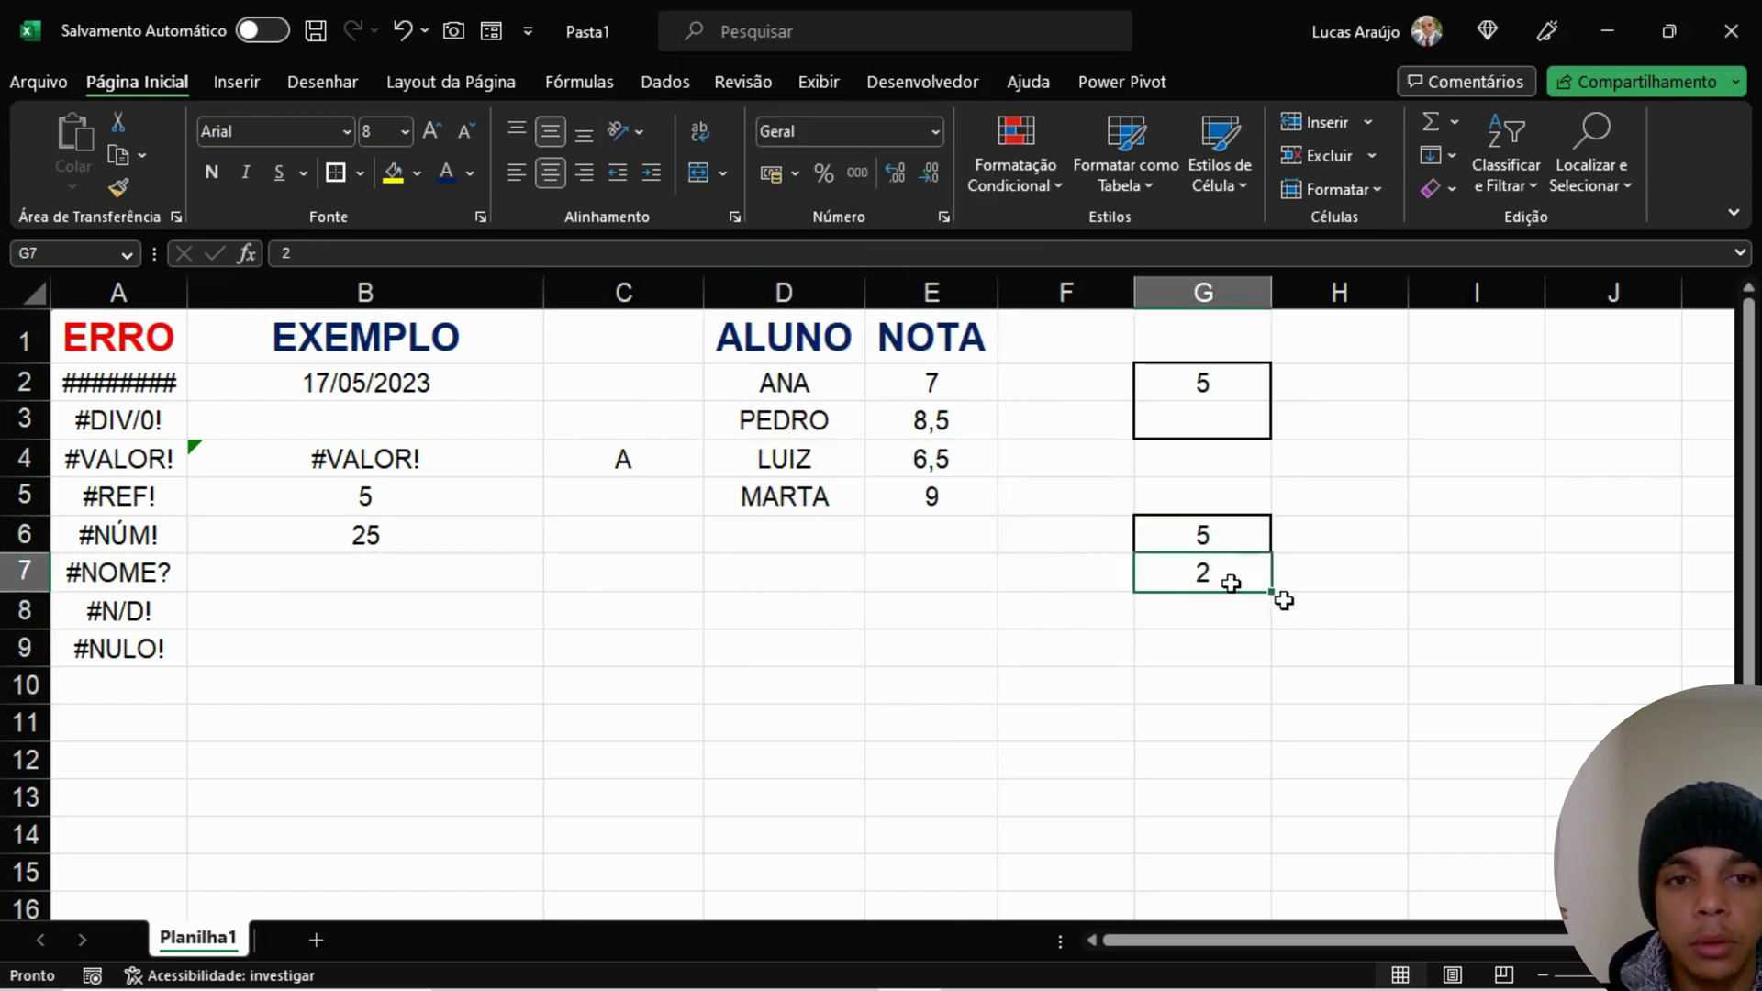
click(427, 550)
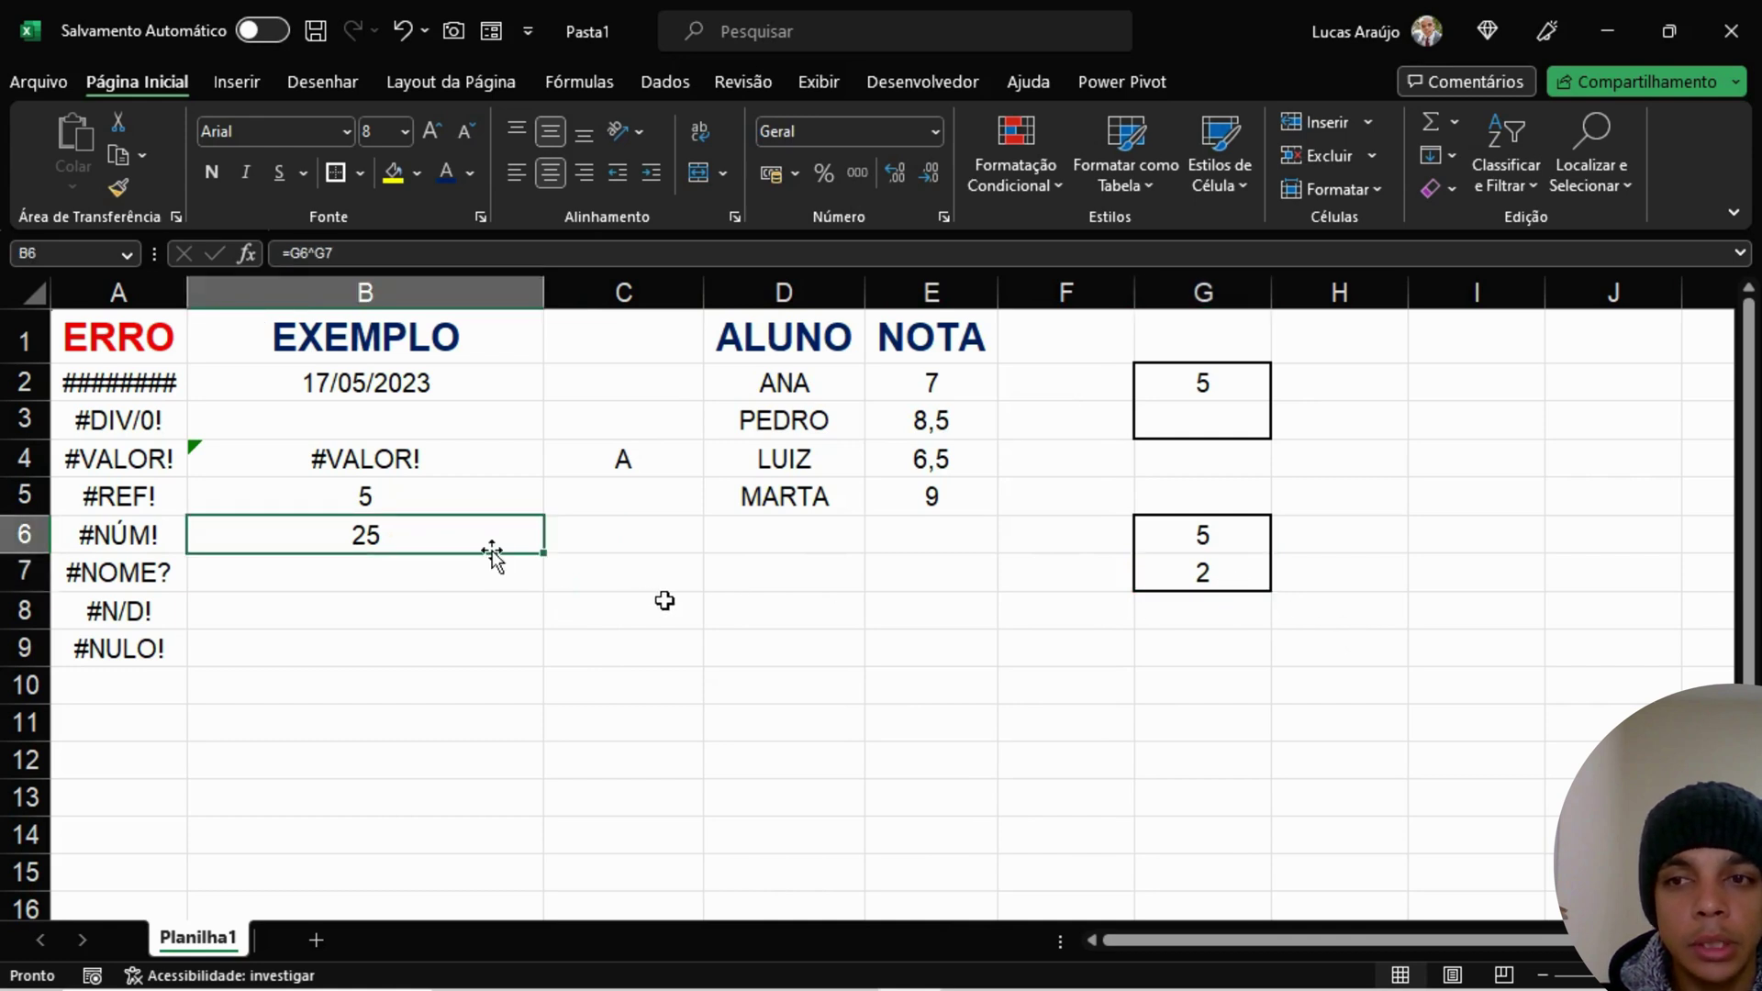
click(1248, 538)
click(1235, 573)
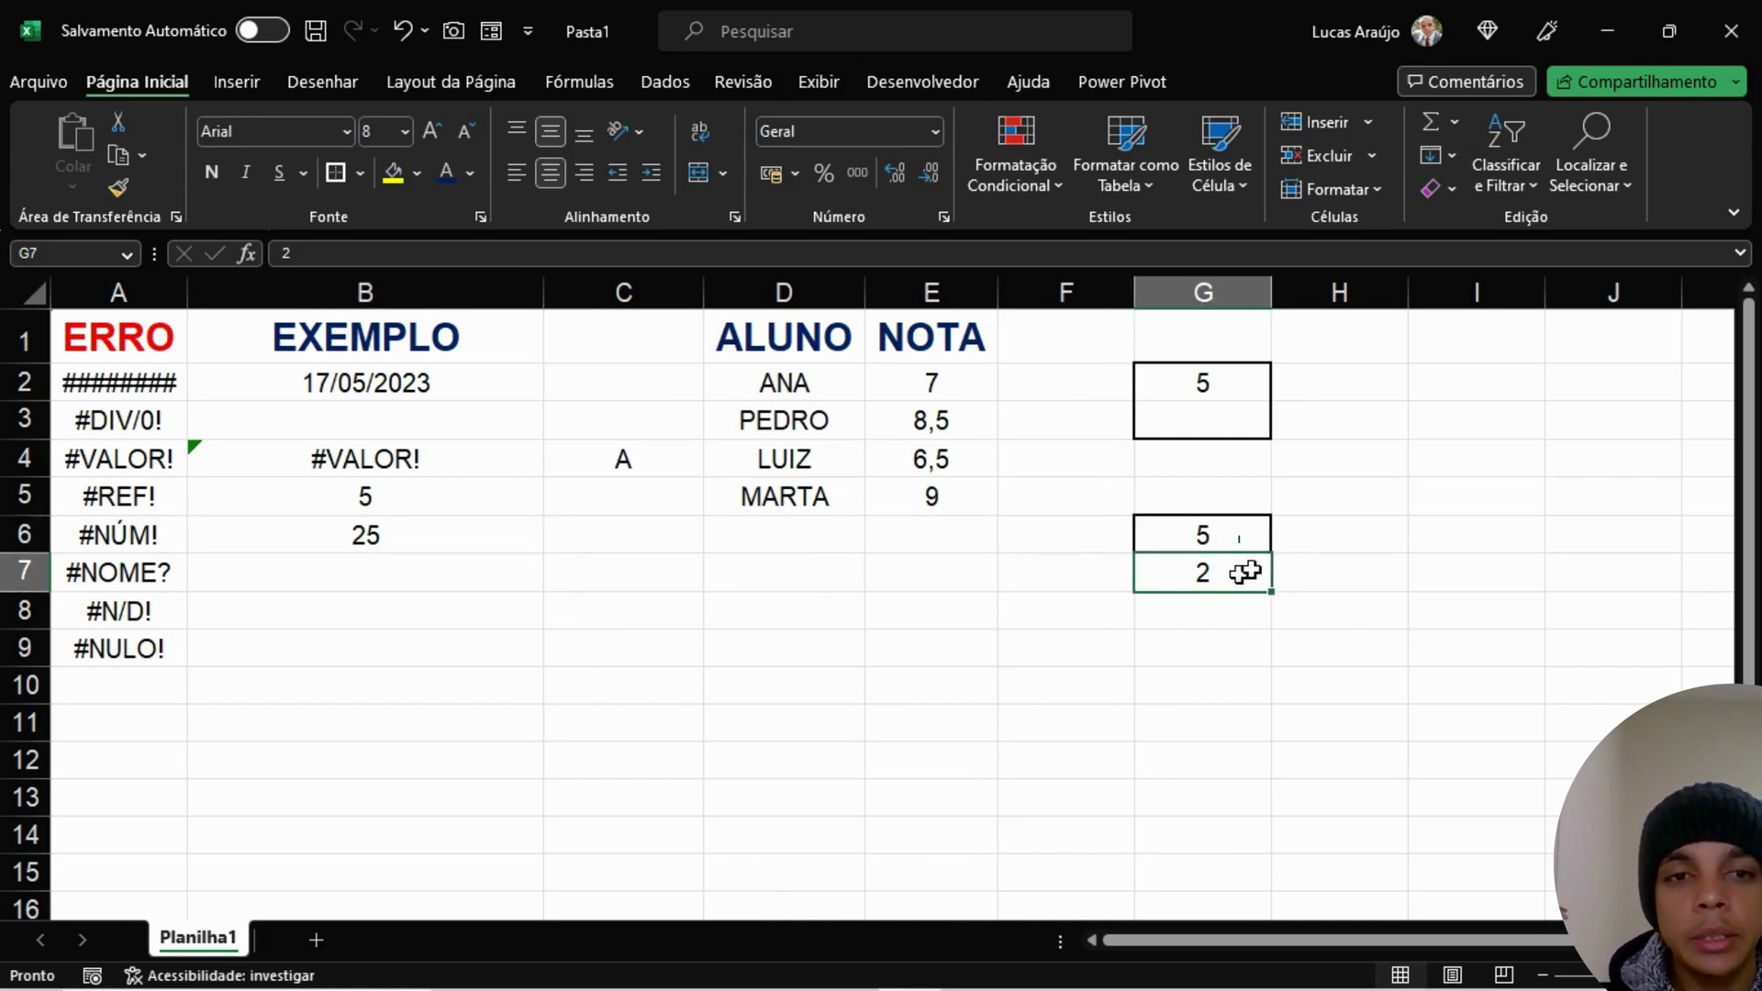
click(1247, 539)
text(5)
key(BackSpace)
text(1)
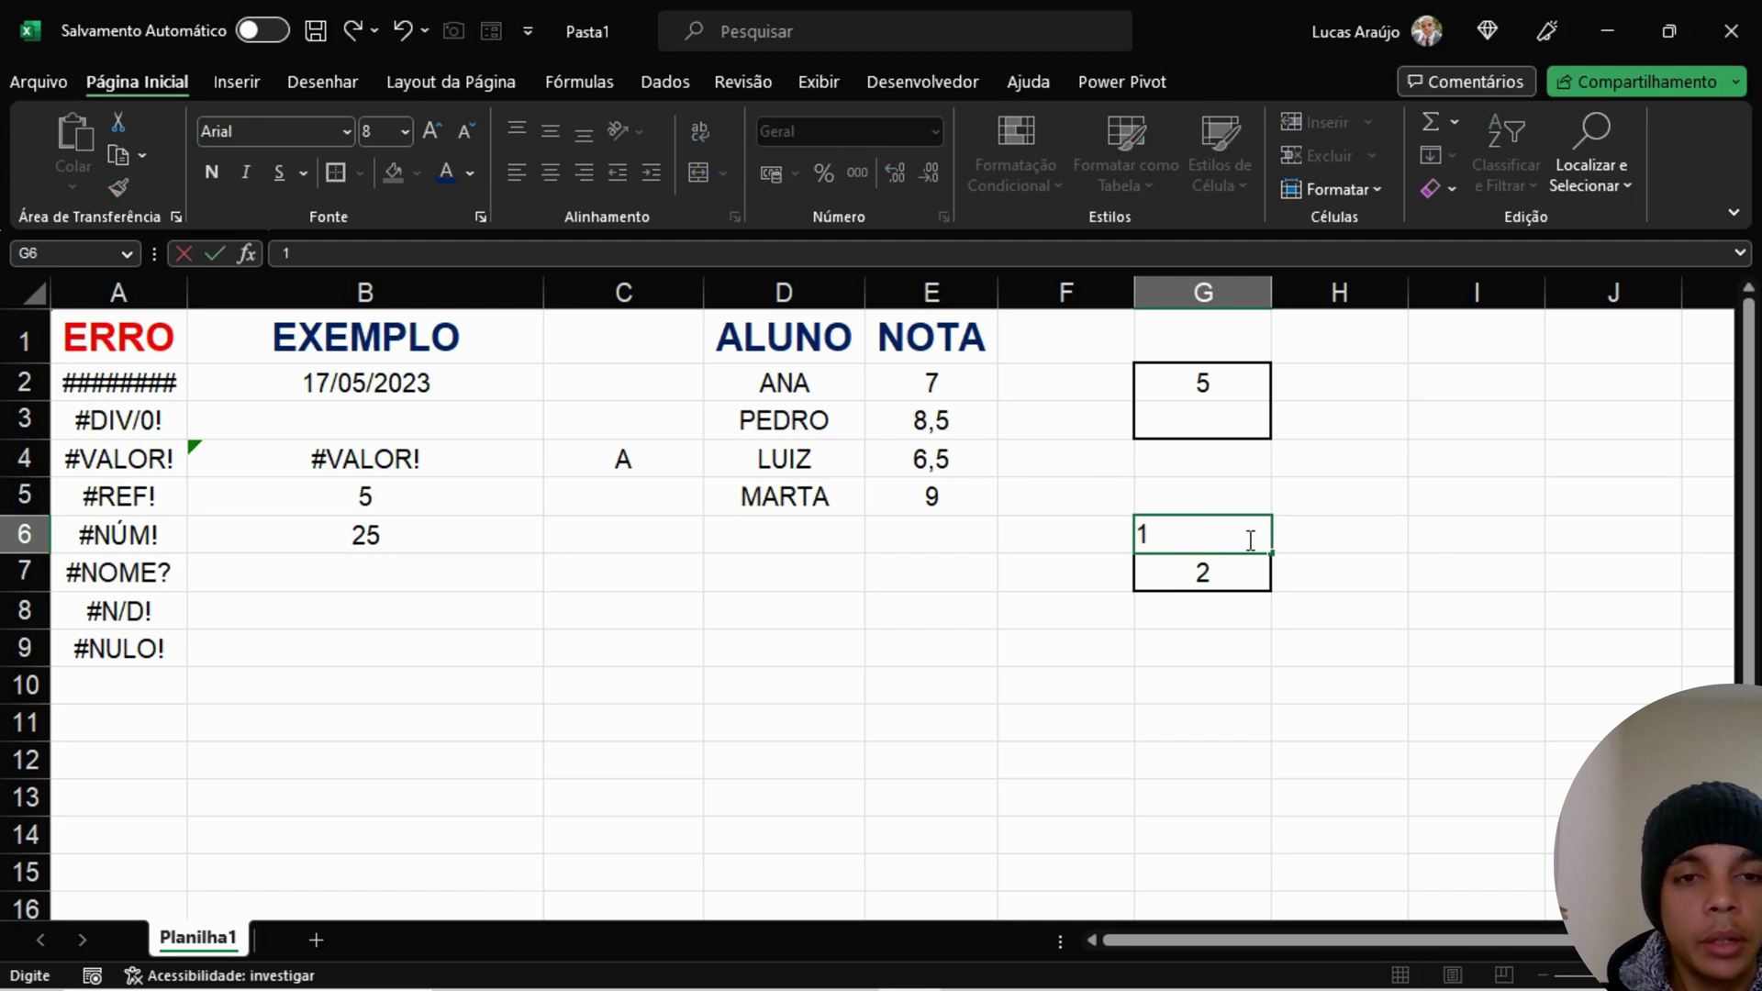
key(BackSpace)
text(99999999999999)
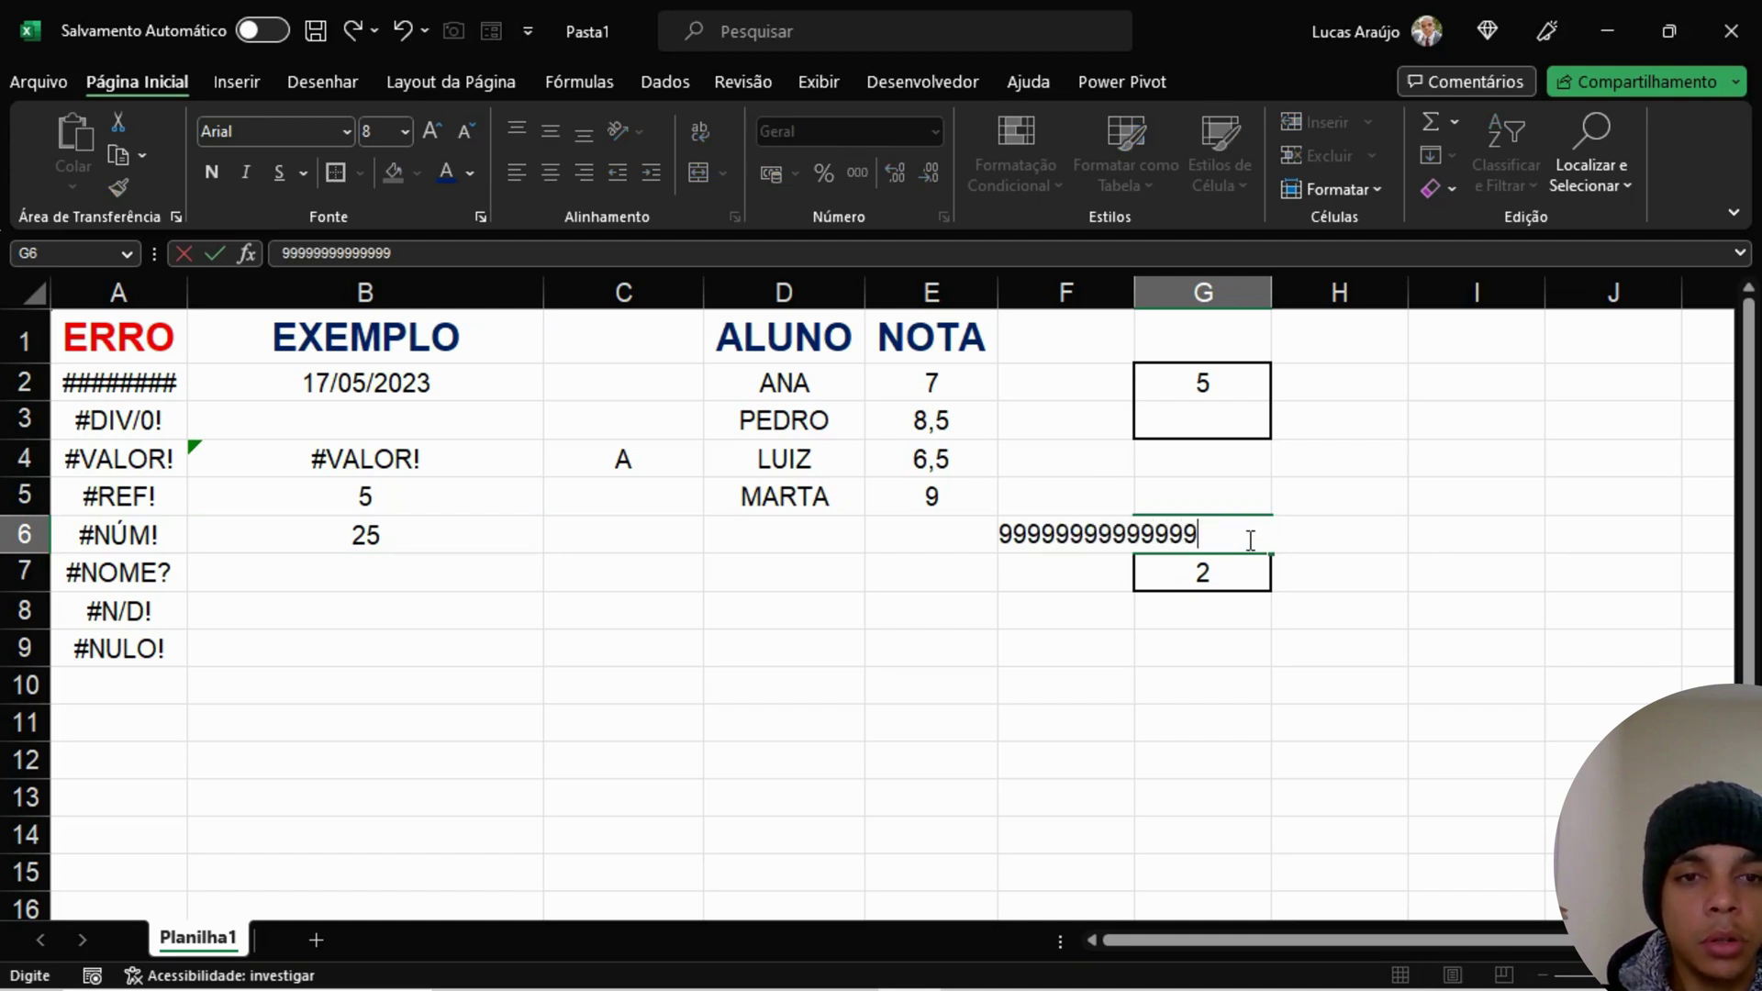
key(Return)
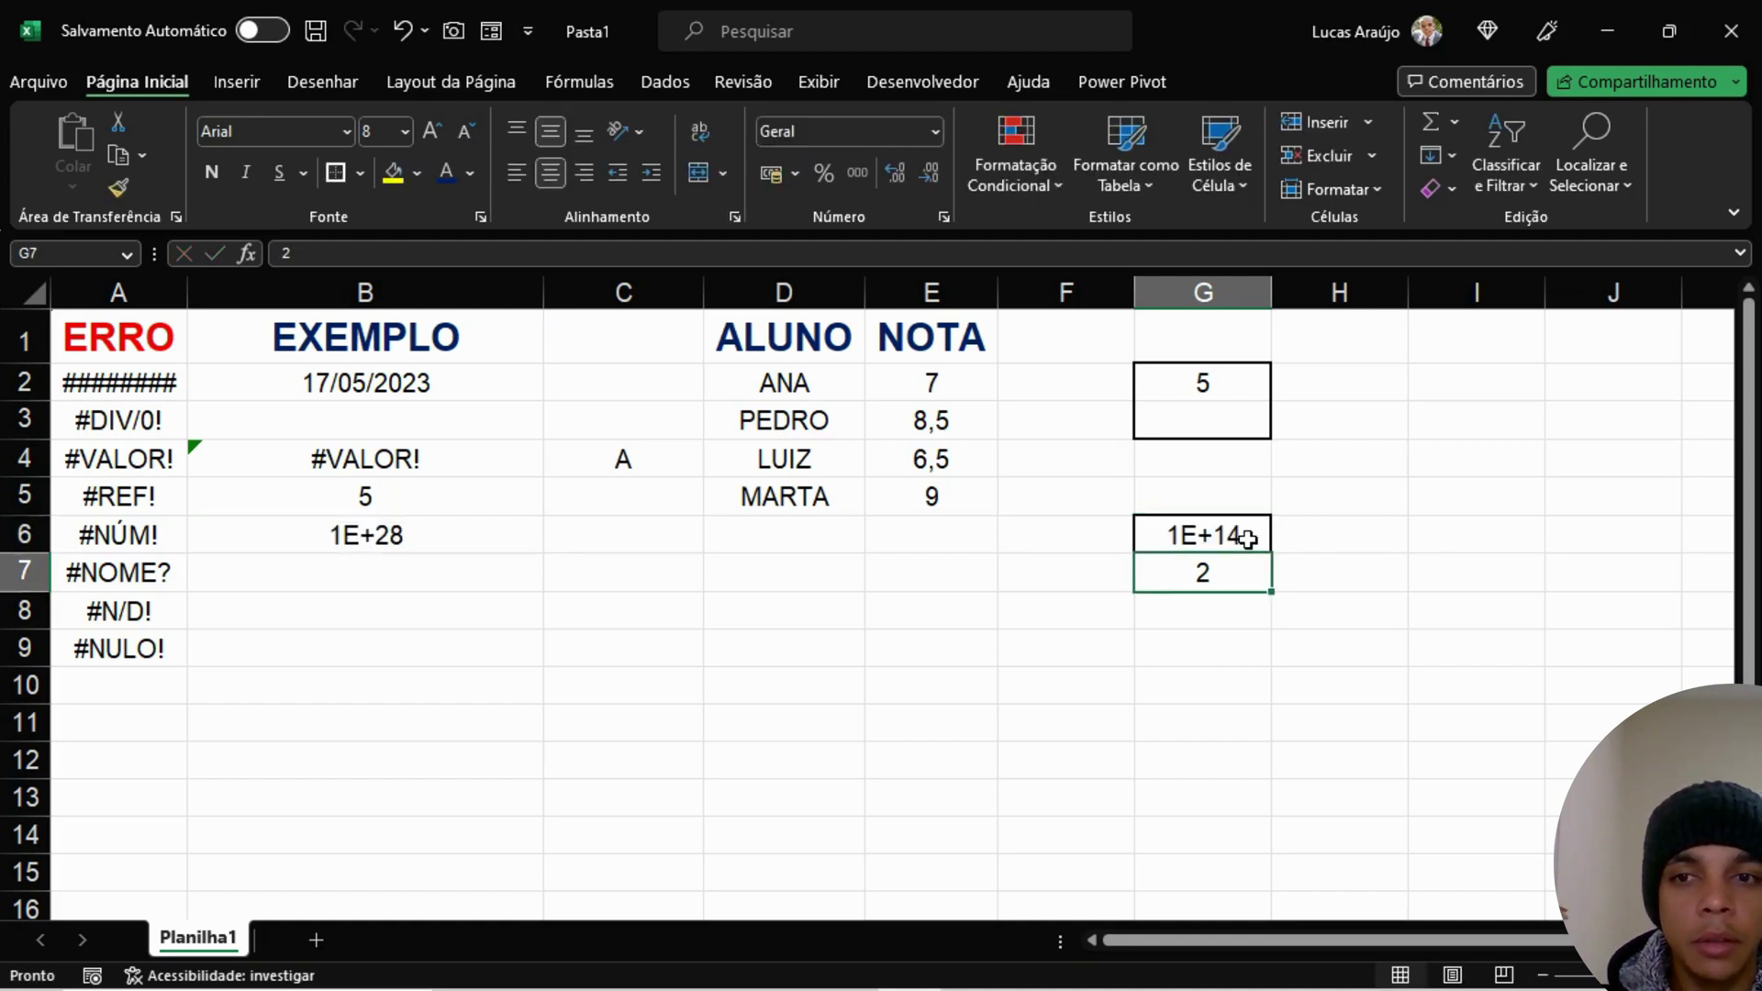
click(435, 547)
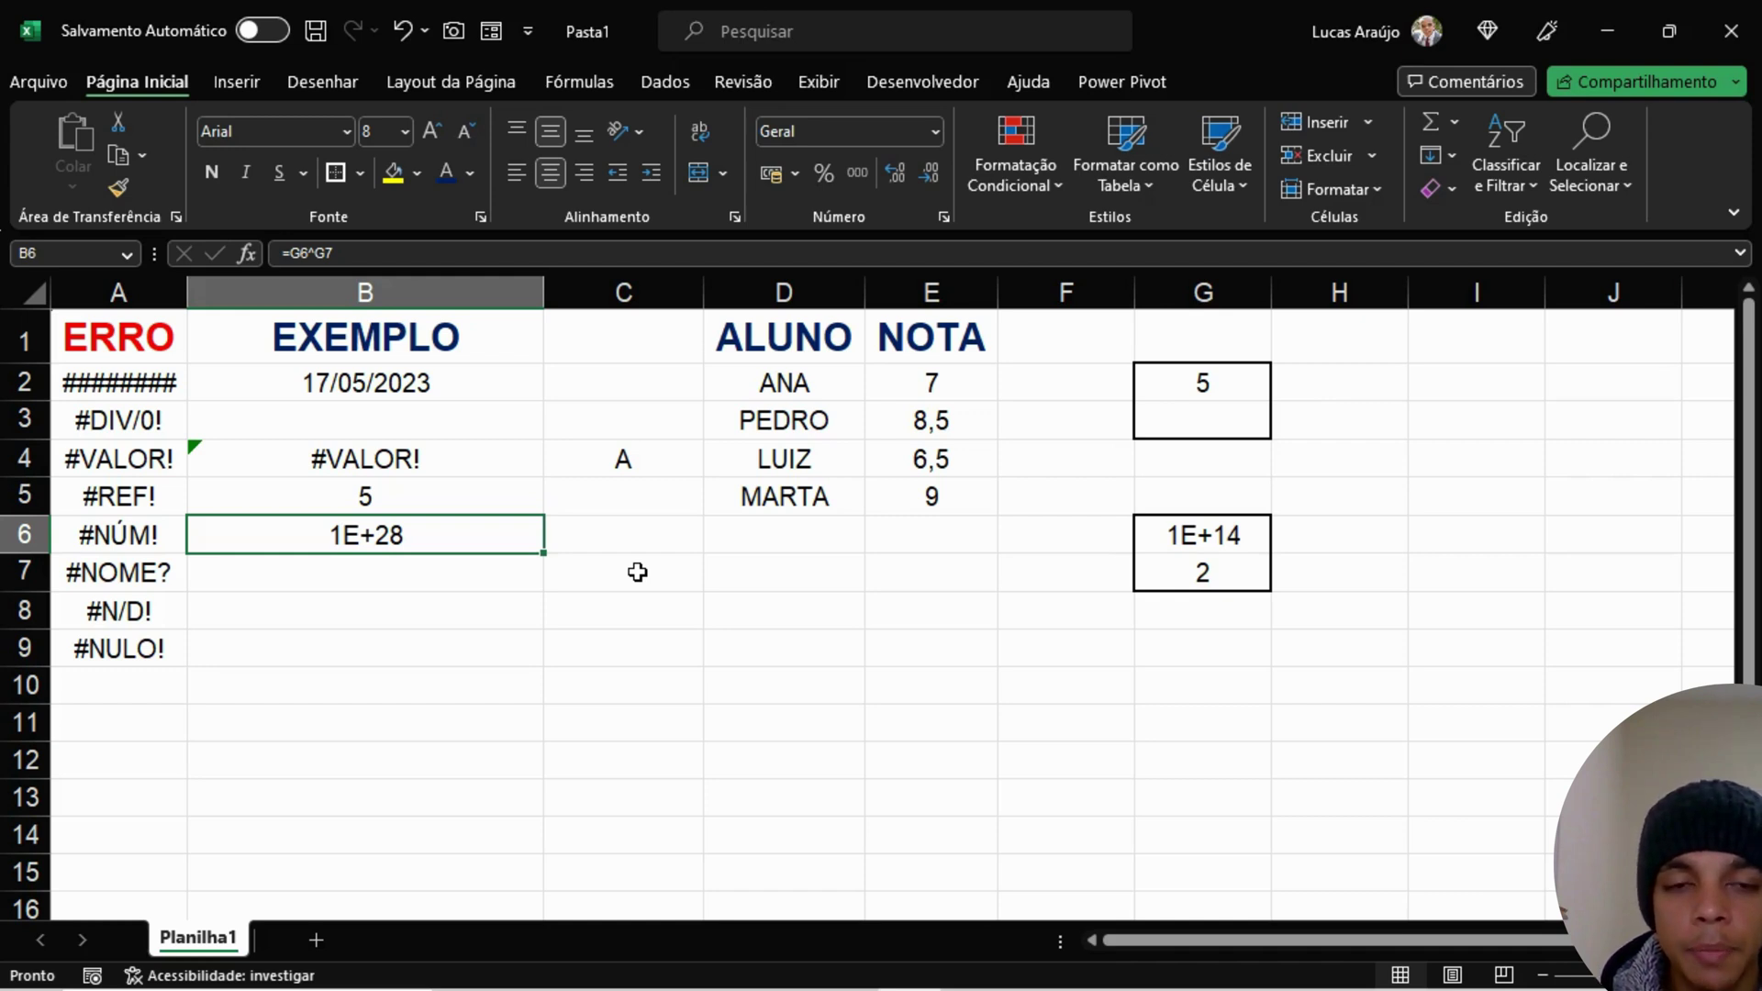
click(1250, 568)
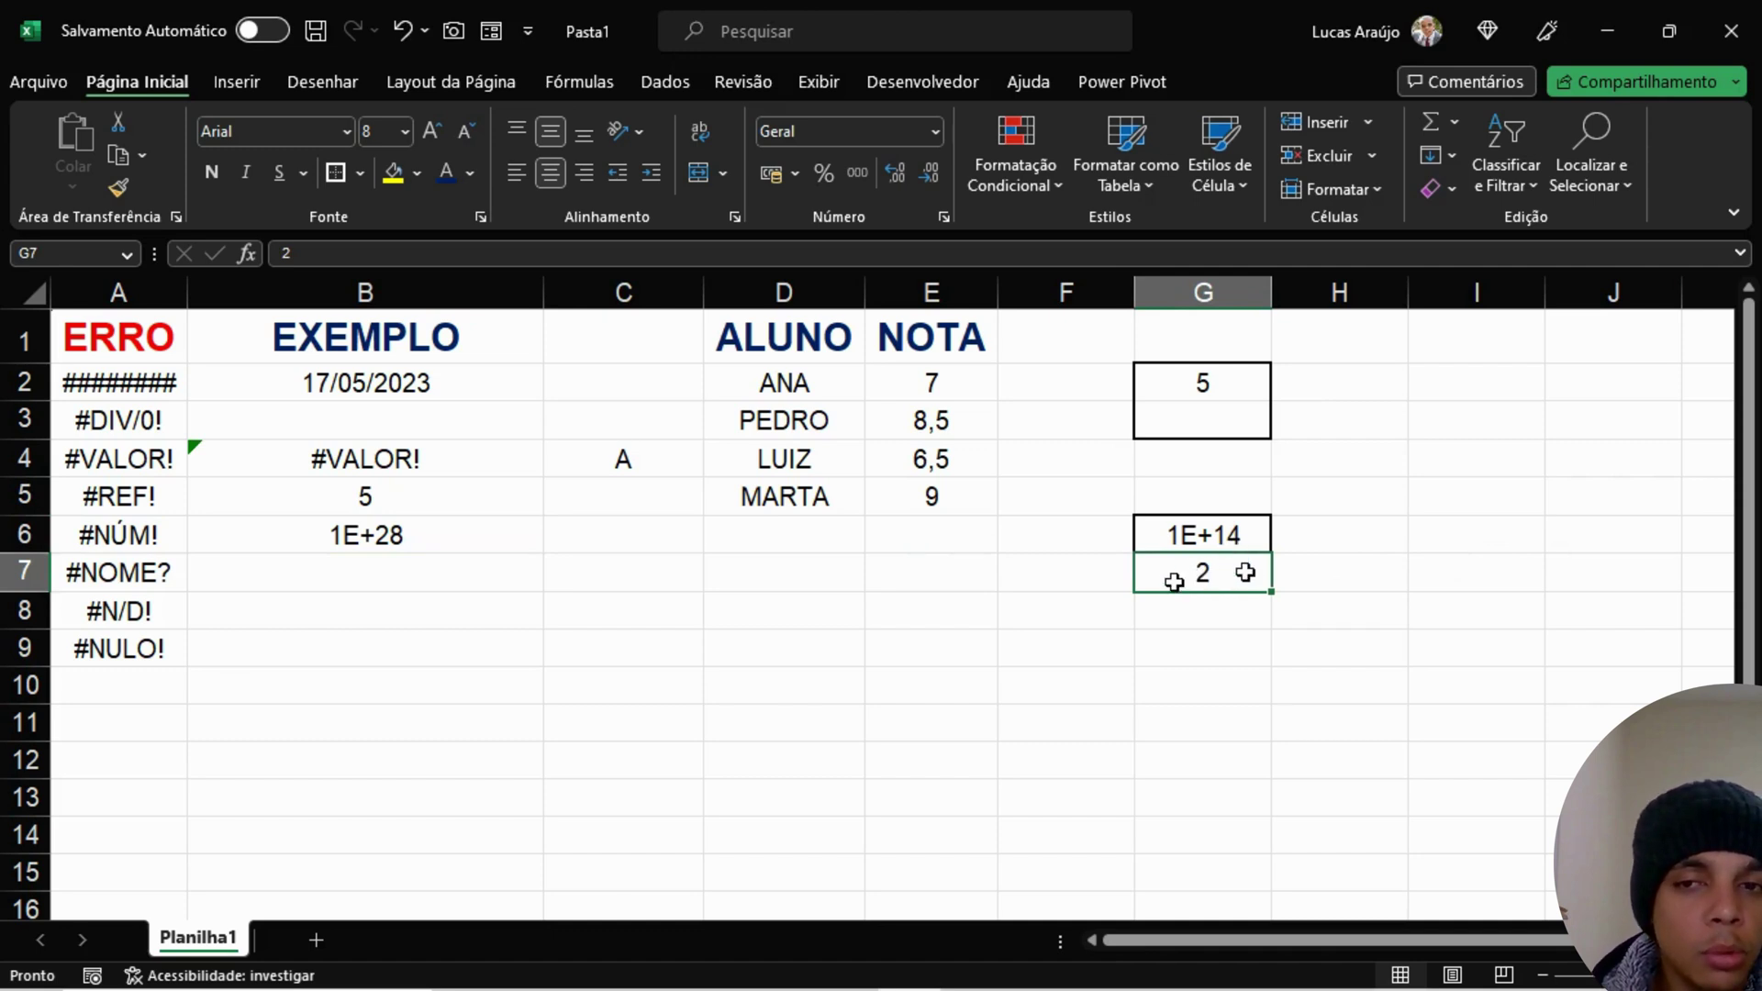
key(ctrl+z)
click(1196, 642)
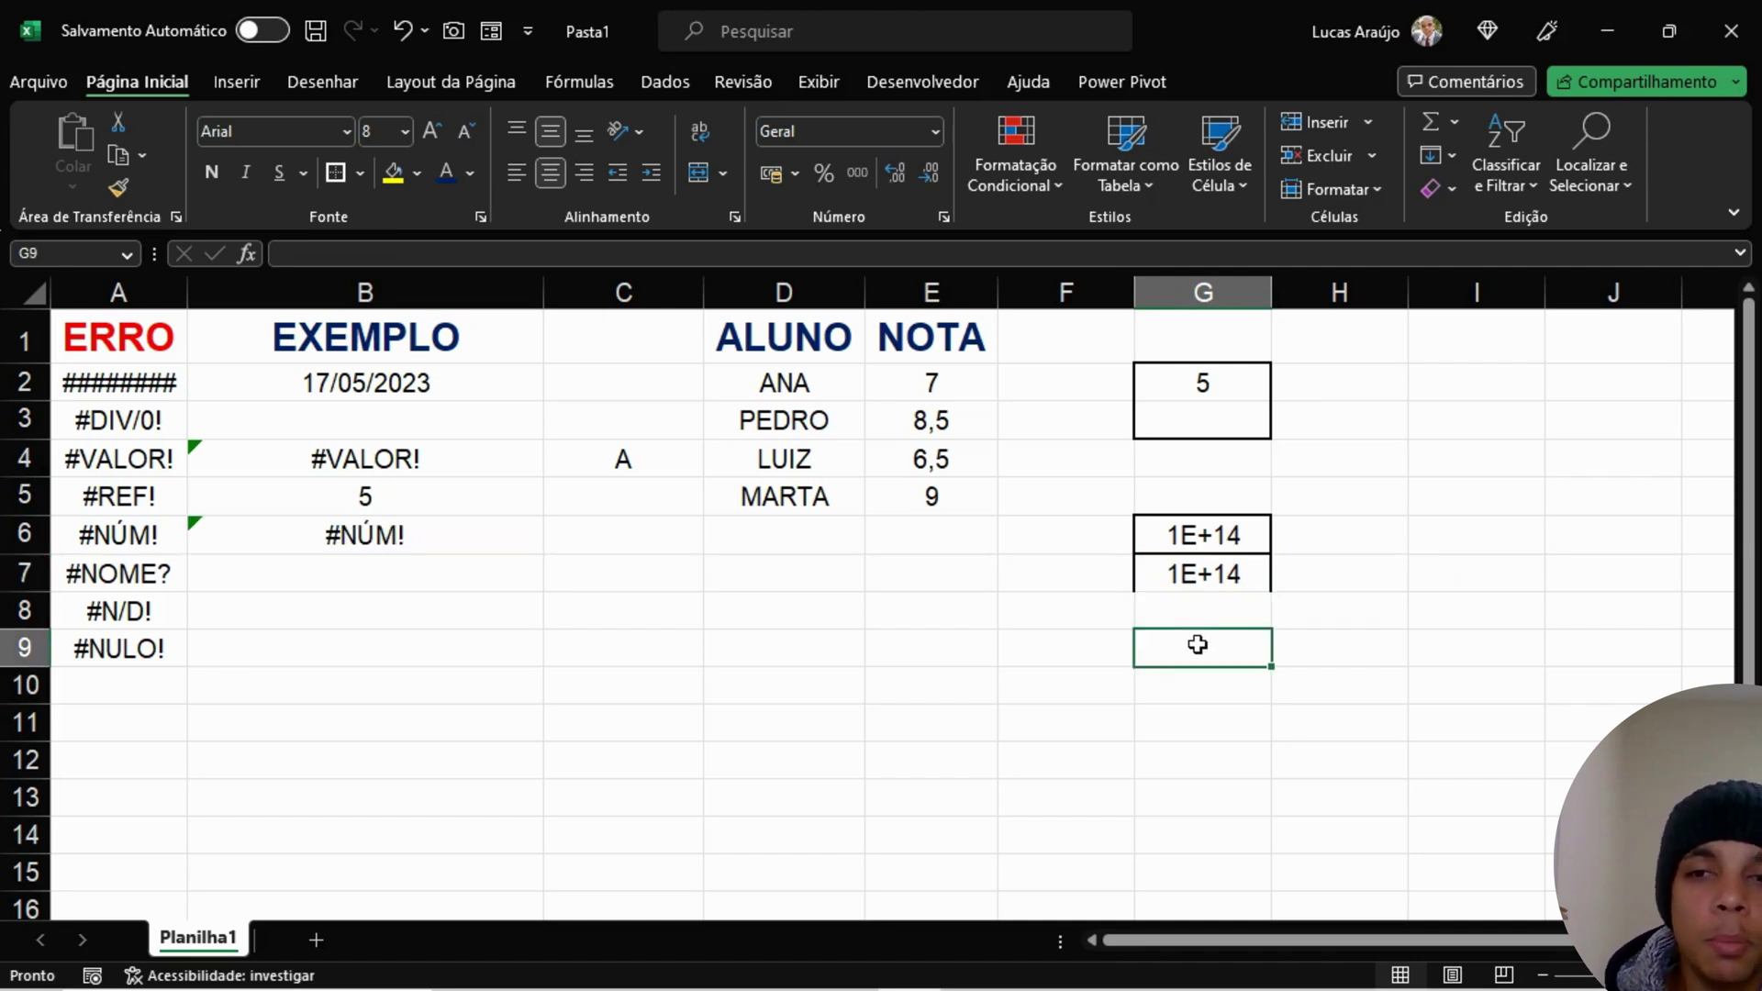
click(1245, 580)
click(1231, 539)
click(1235, 586)
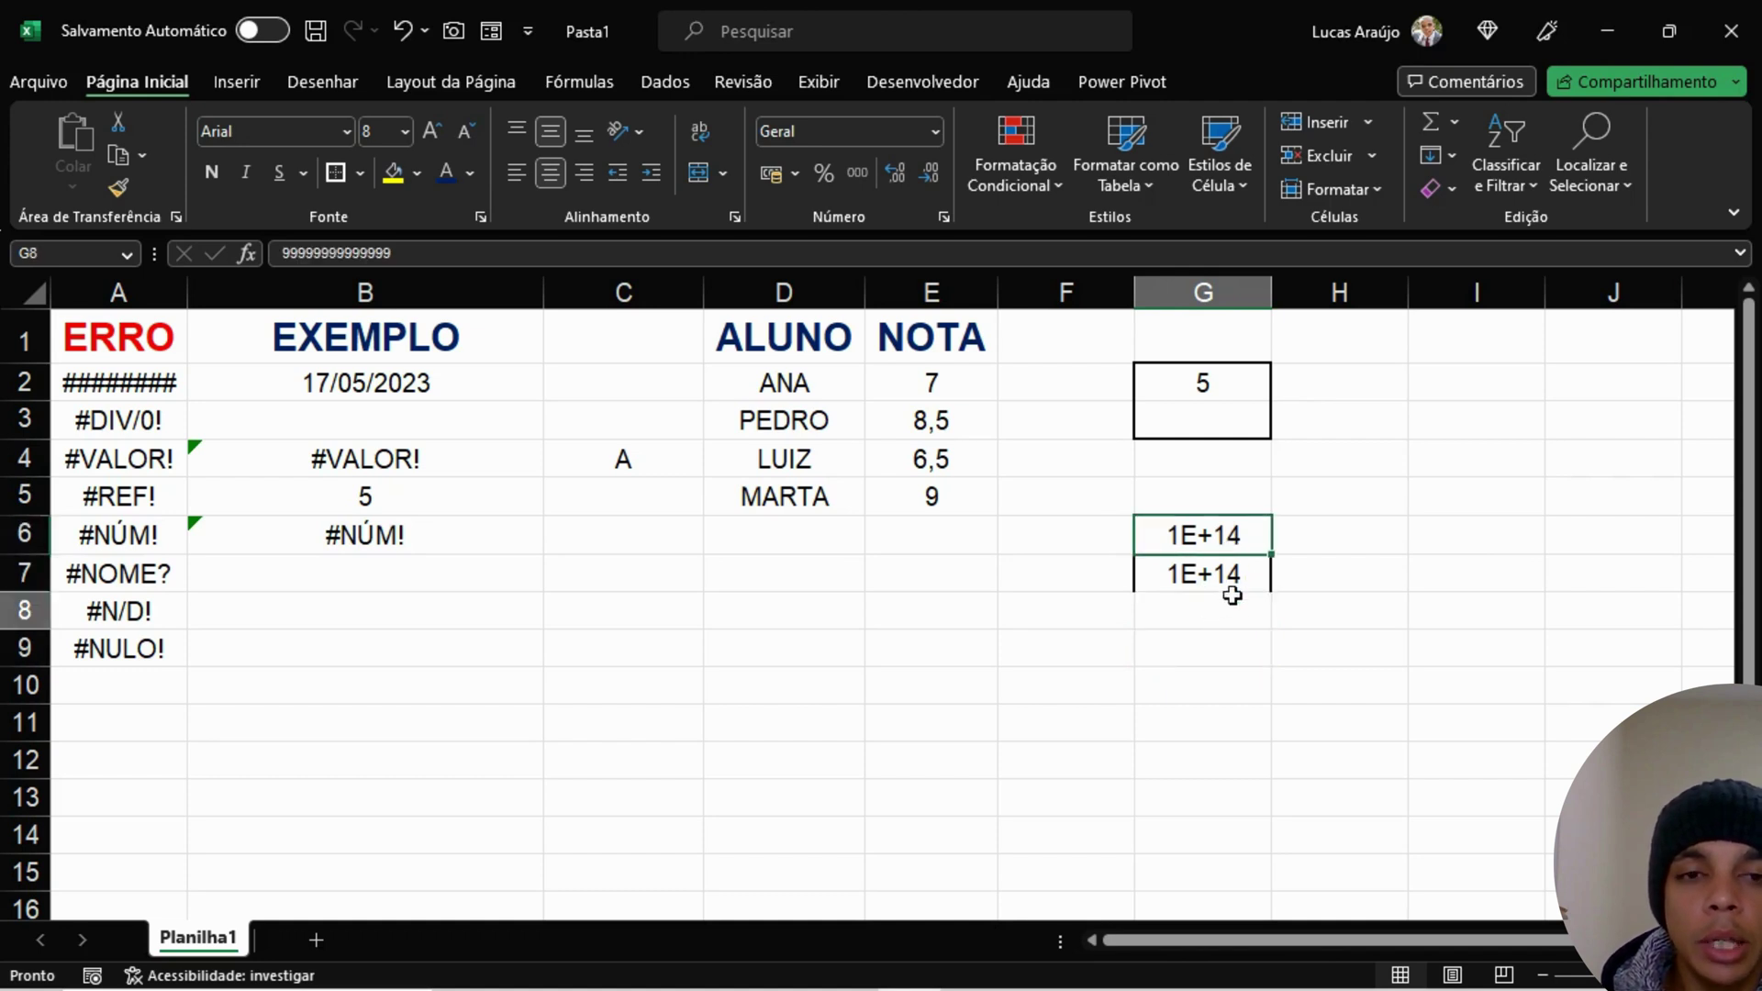
click(1248, 538)
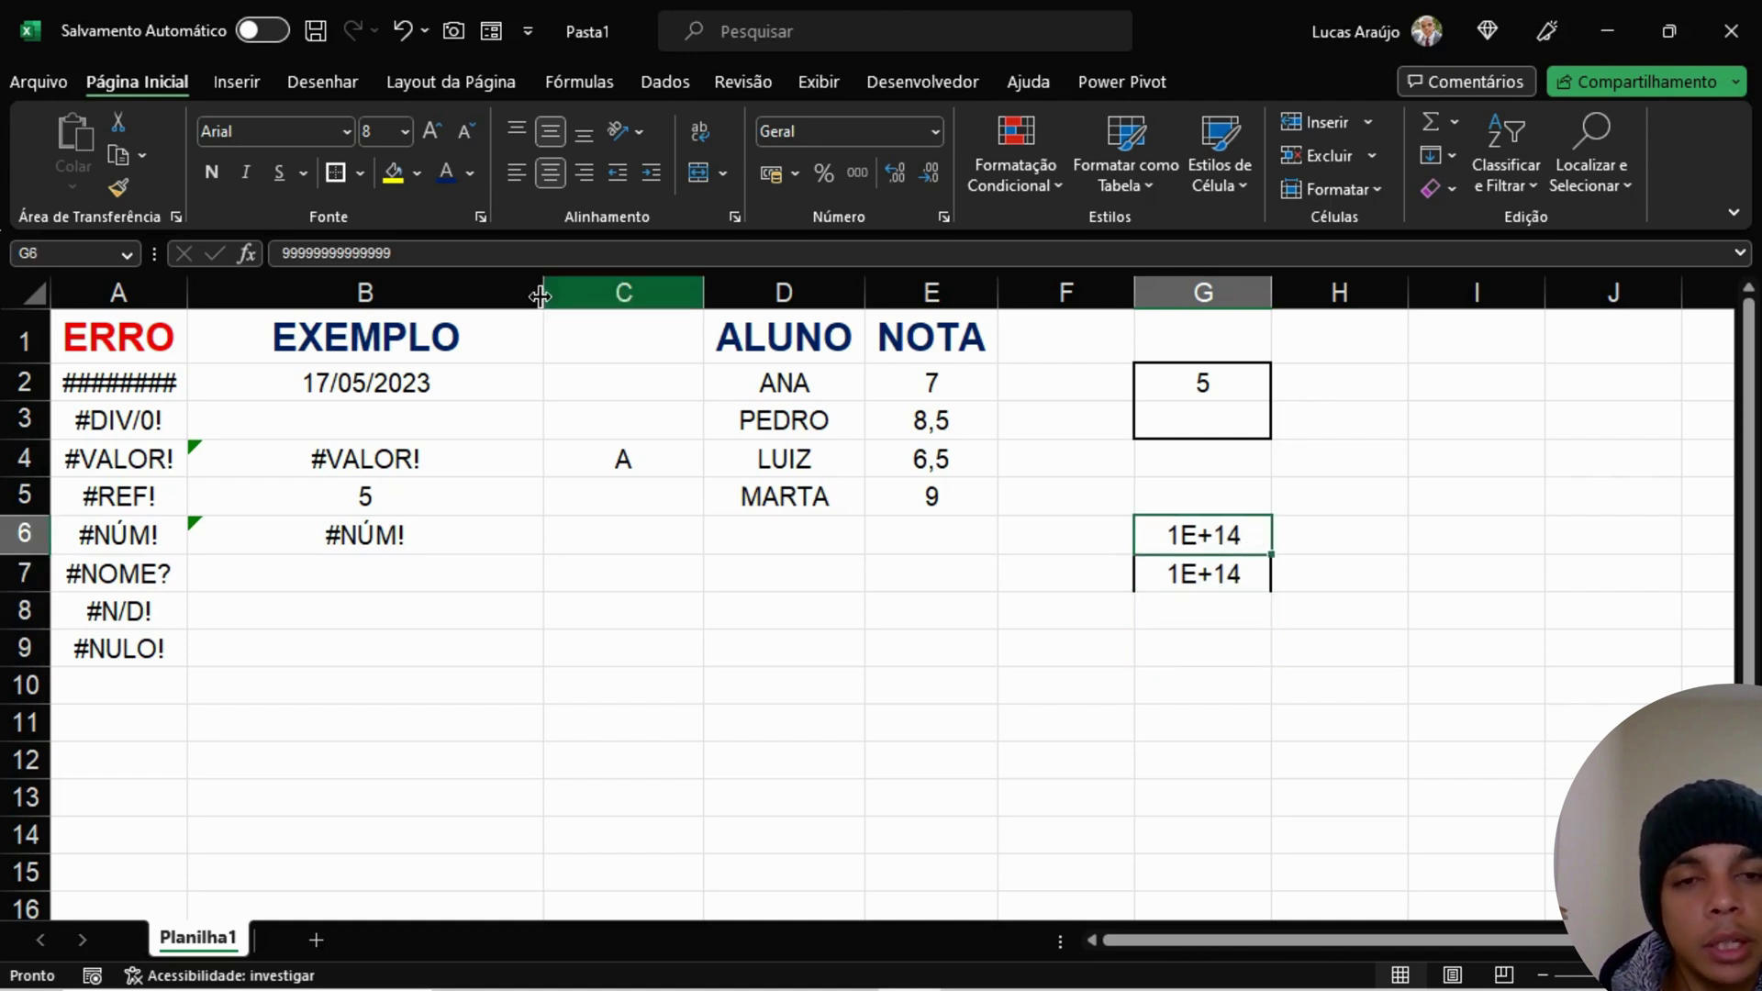
drag(406, 253, 233, 248)
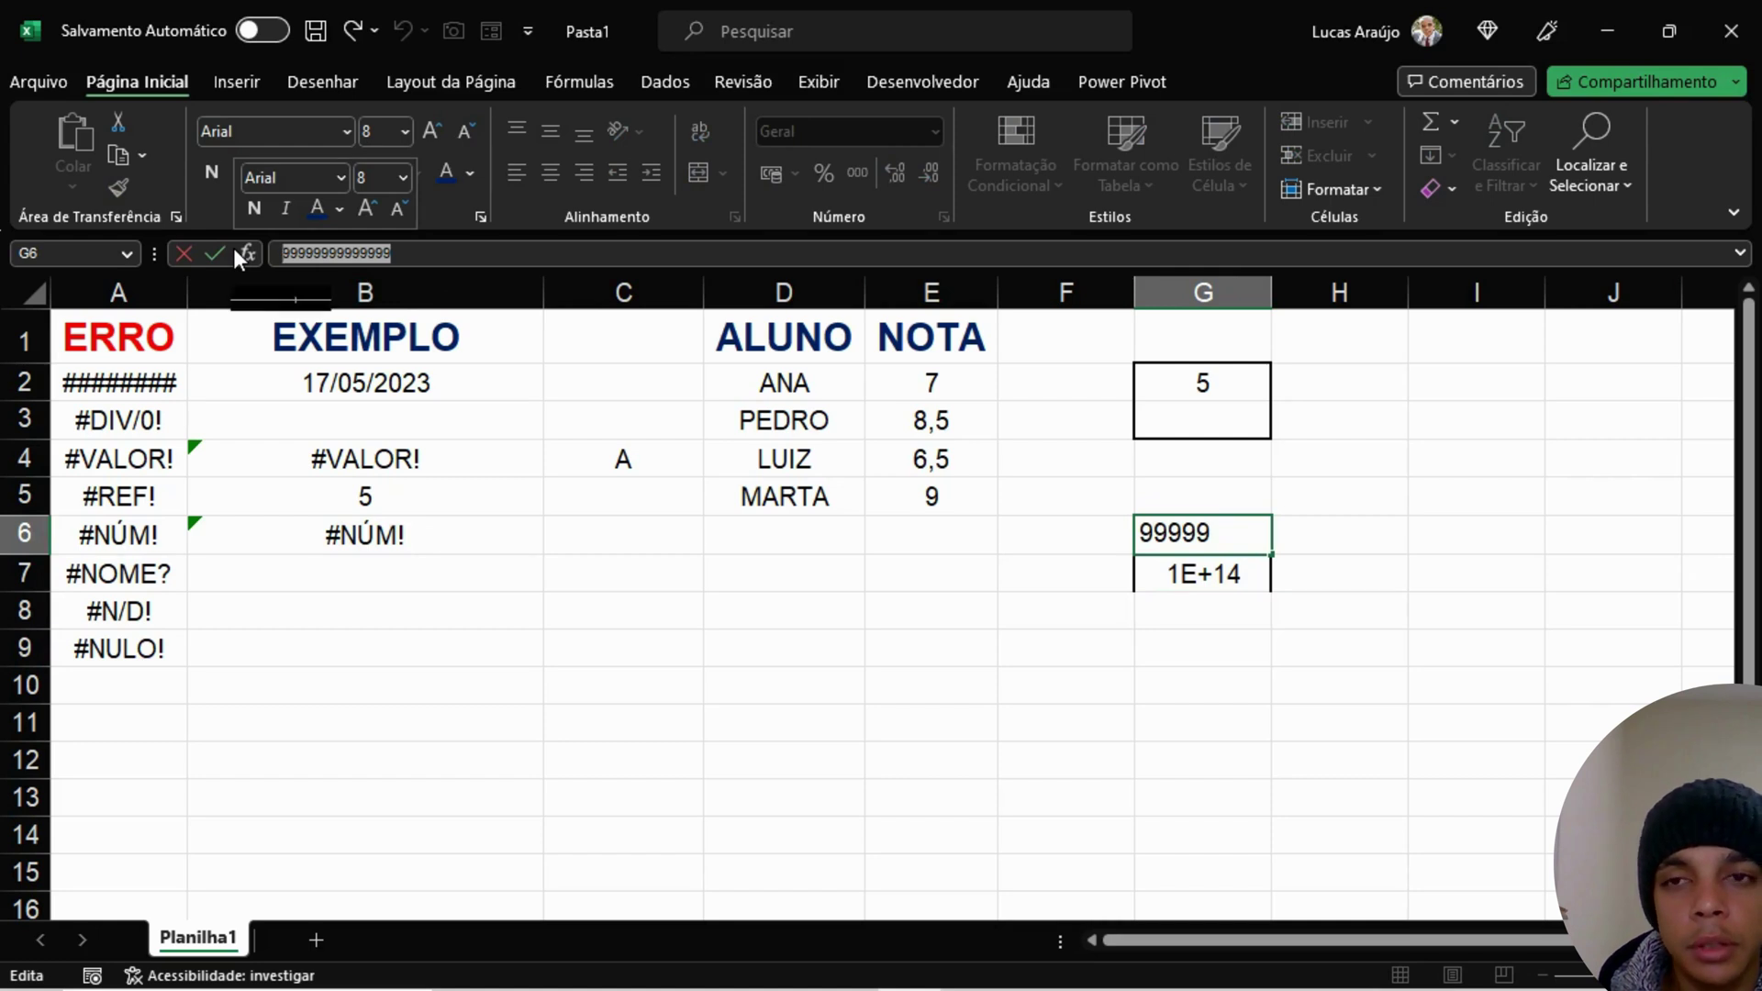
key(Return)
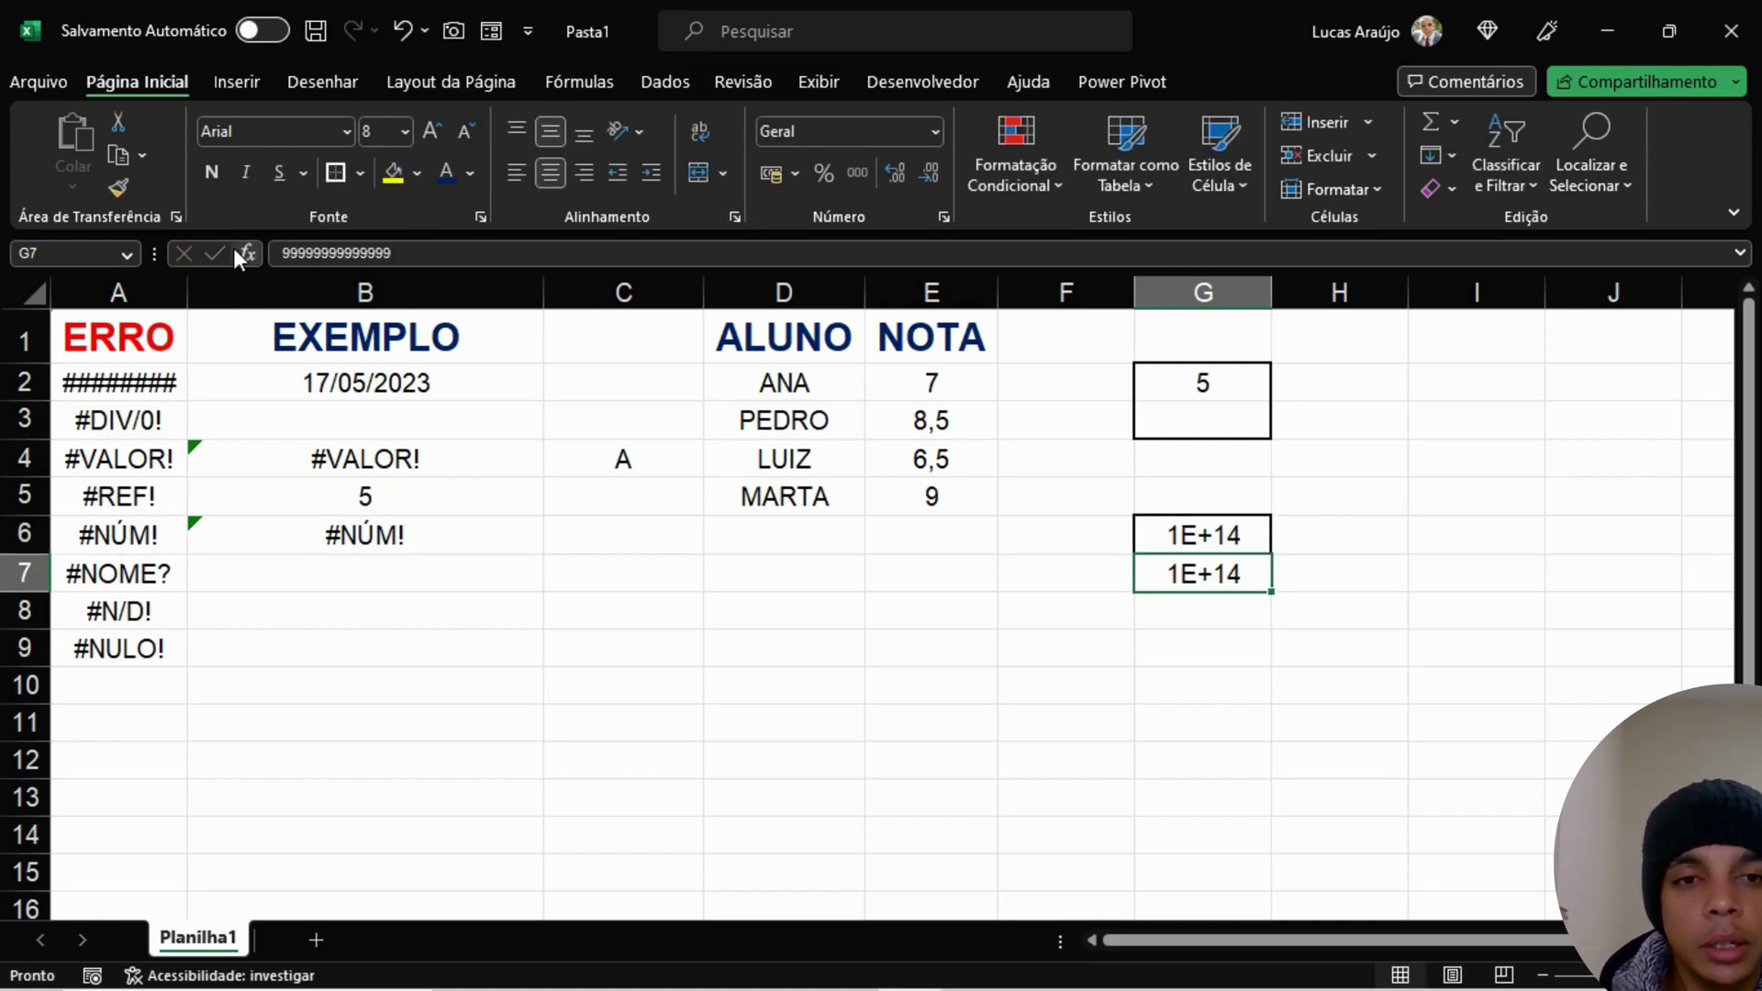
Step: Inspect the full number stored in G7 and the power formula in B6
drag(408, 254, 268, 246)
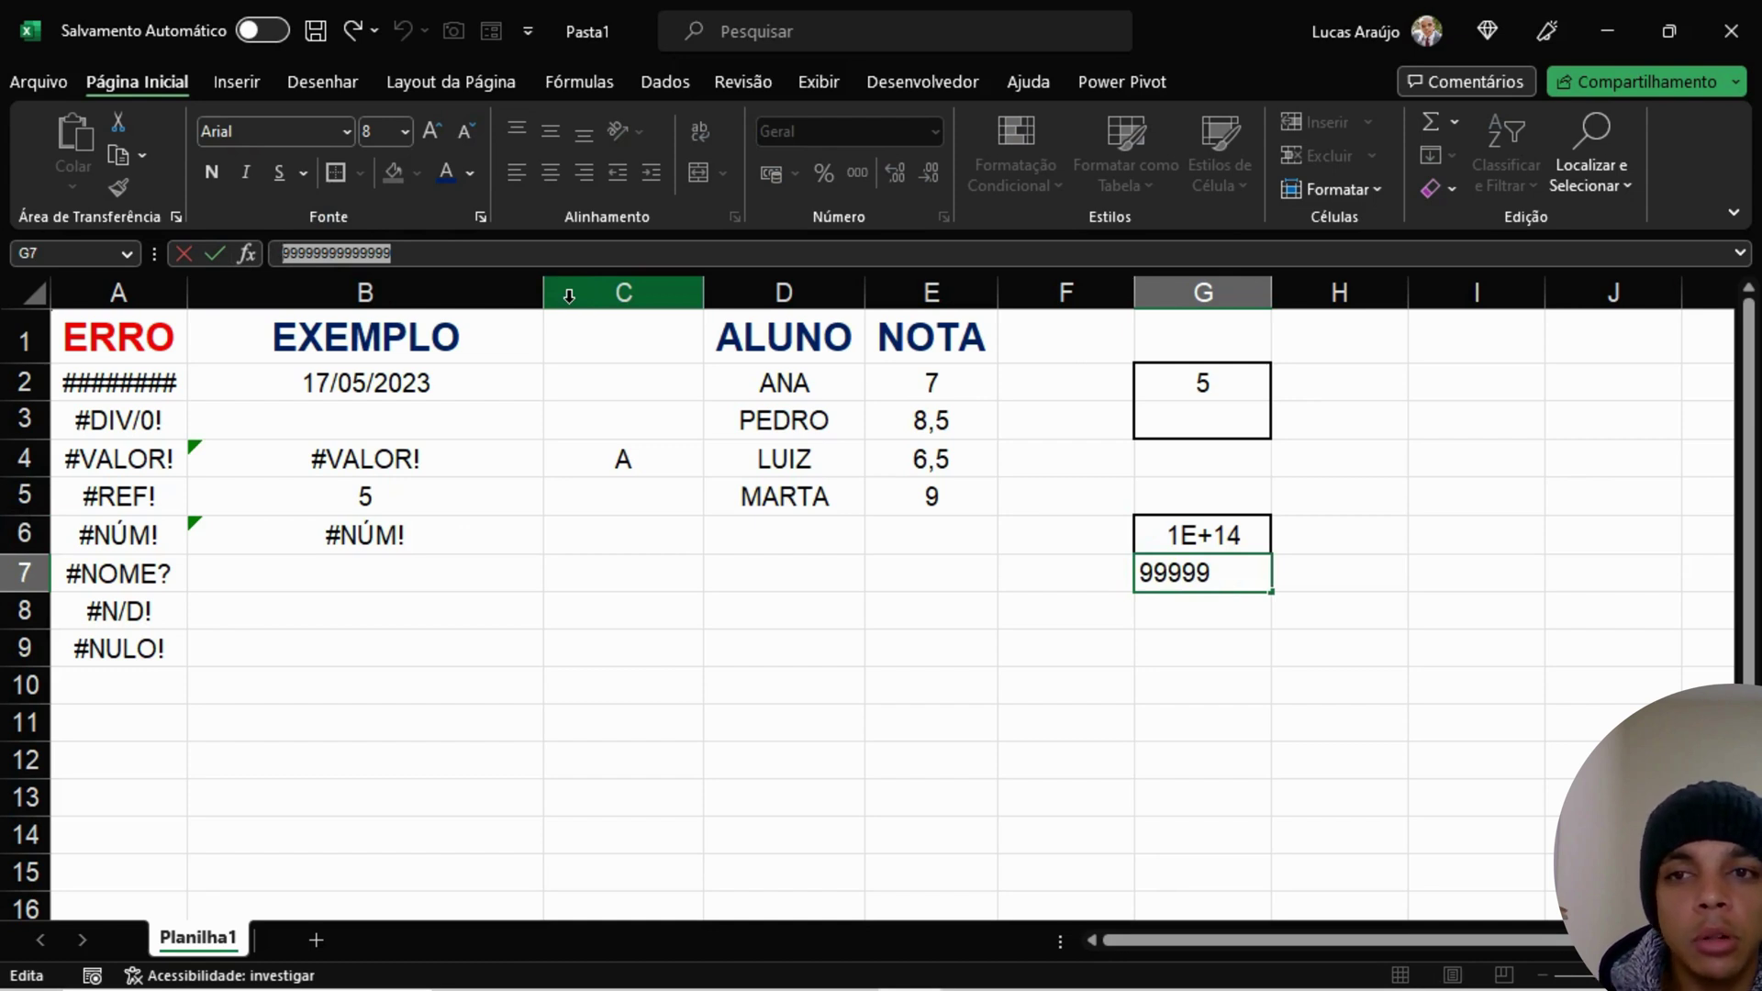
key(Return)
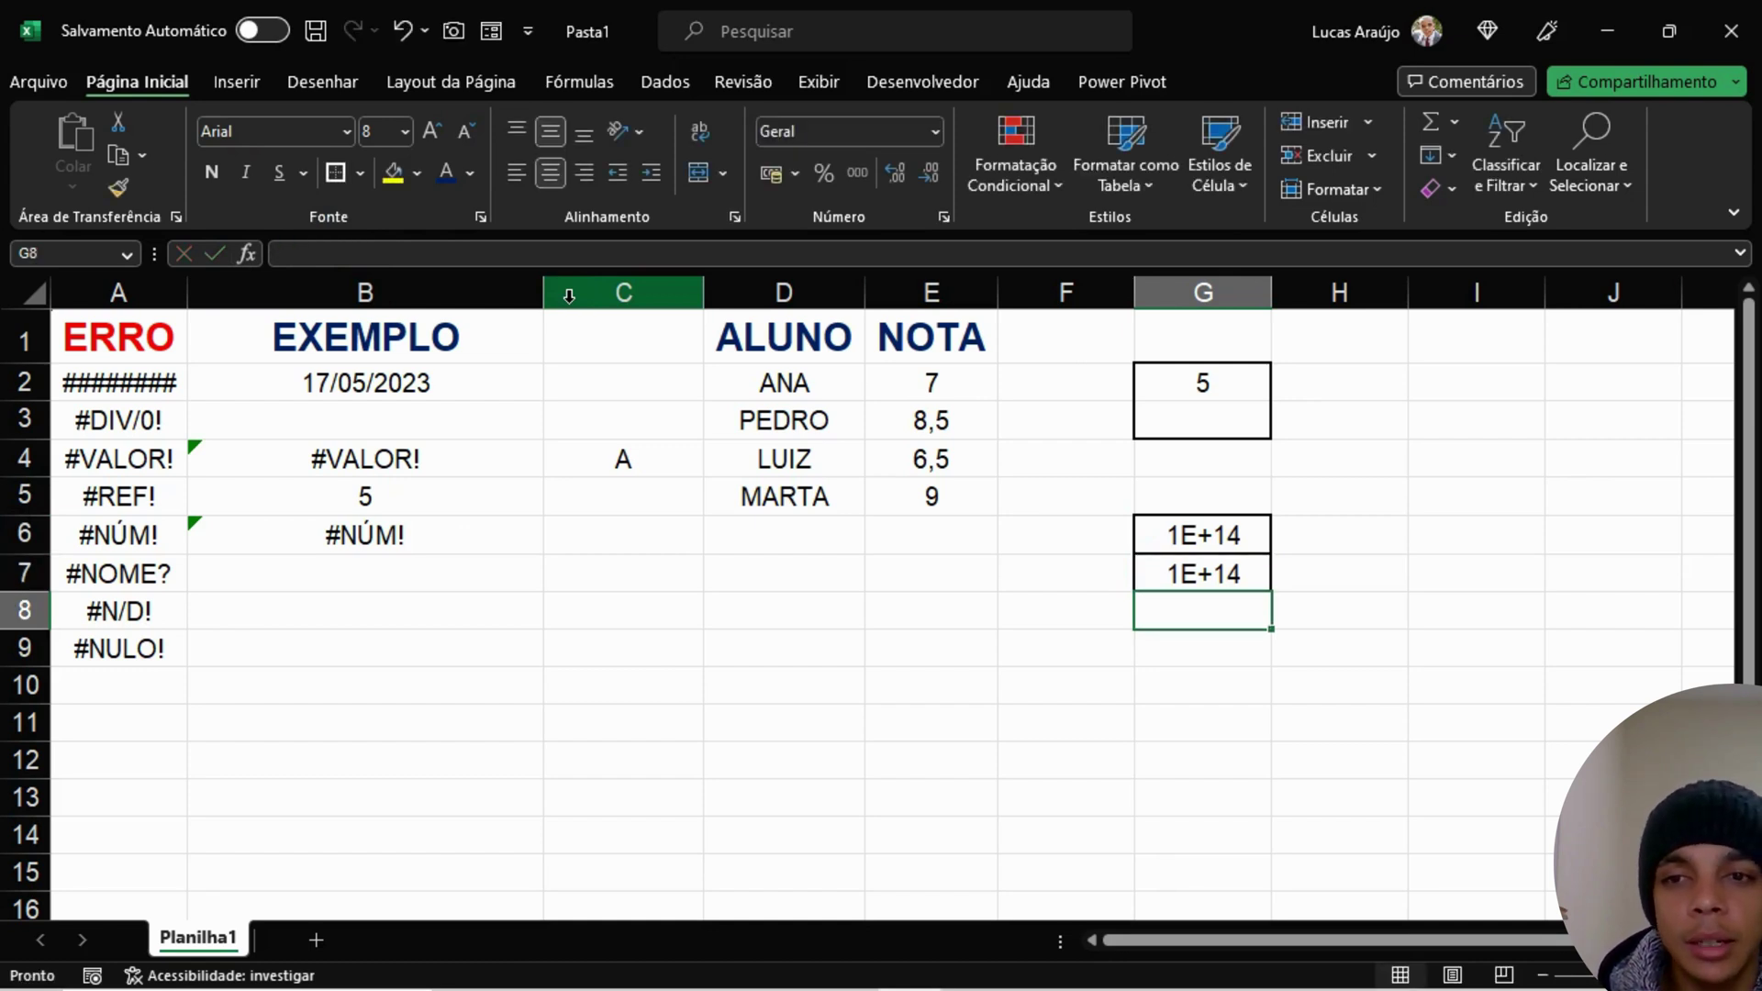
click(393, 536)
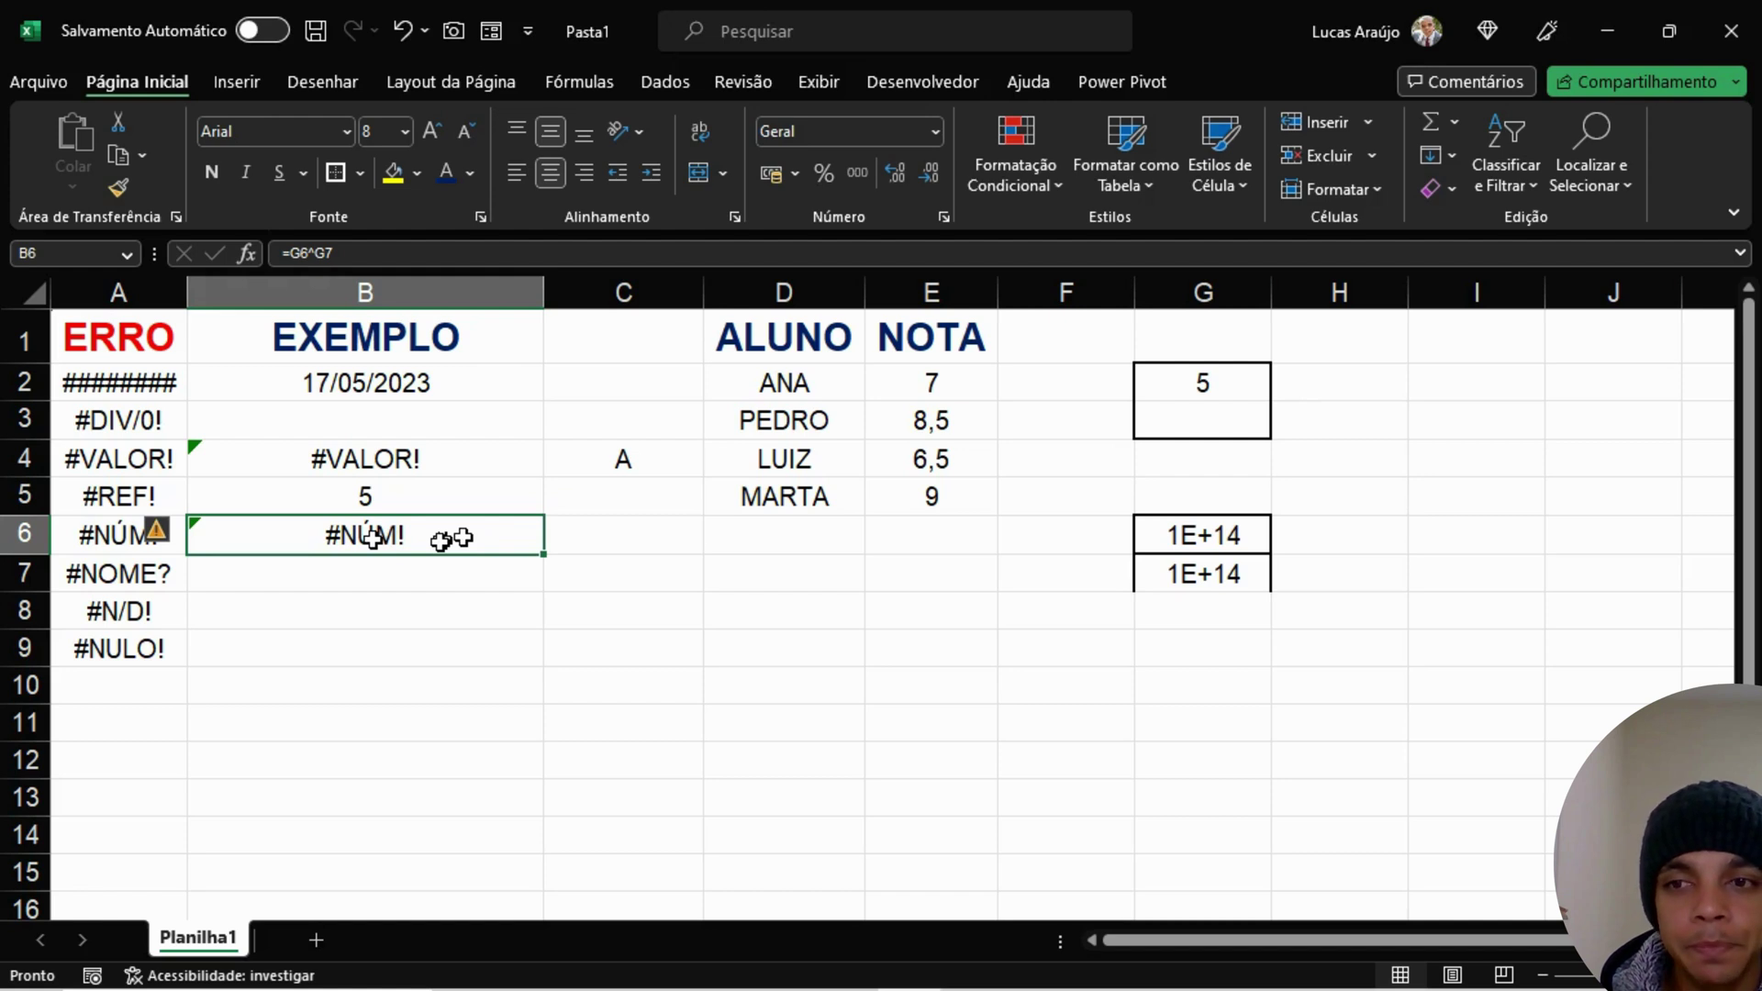
Step: Enter the formula =SOME(E2:E5), with the function name deliberately misspelled, in cell B7
key(Return)
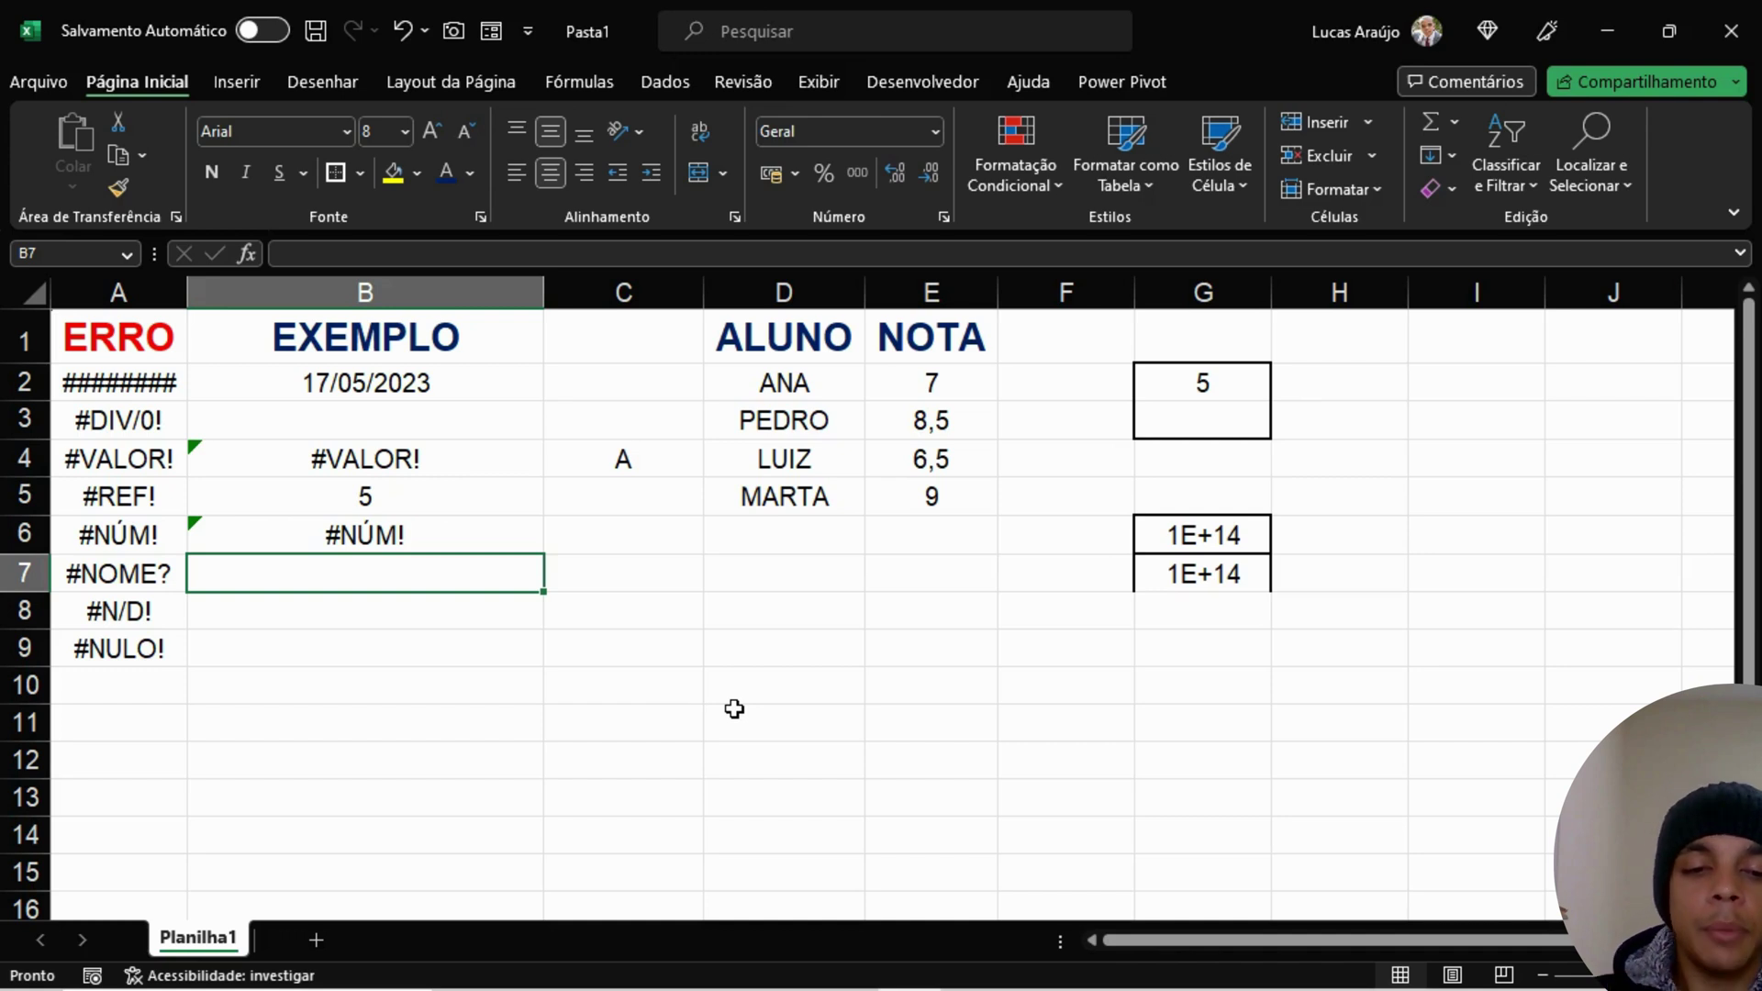
text(=SOMA)
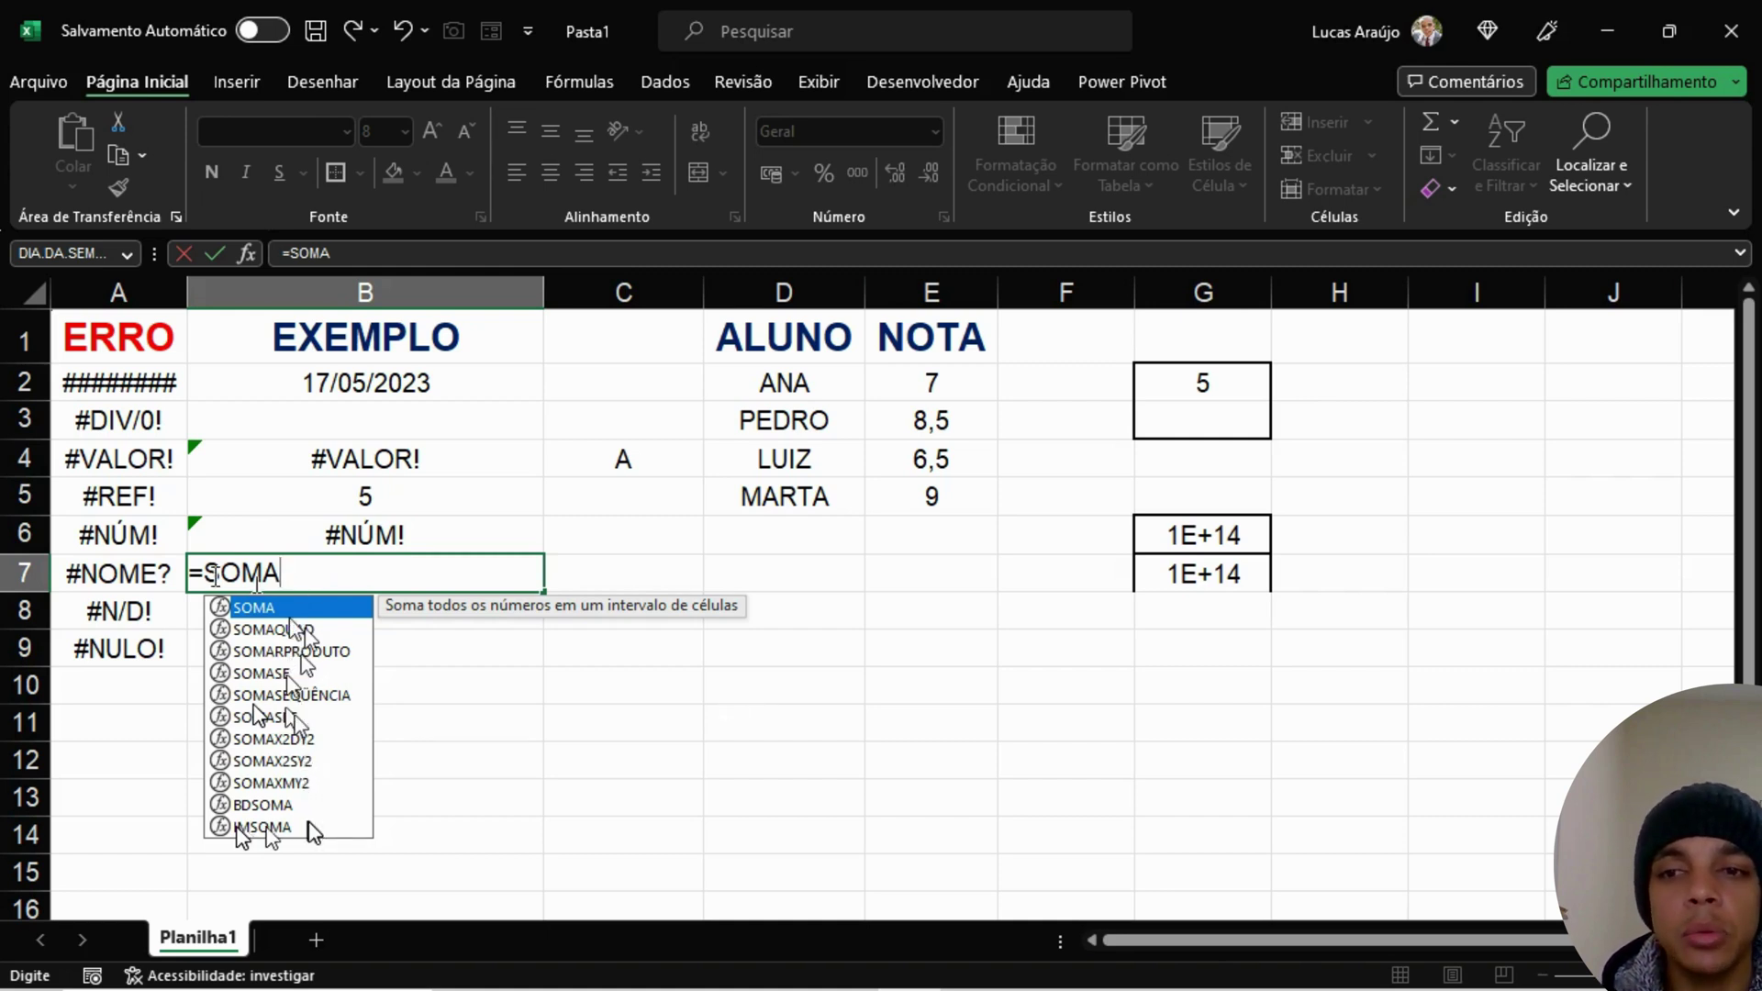
key(BackSpace)
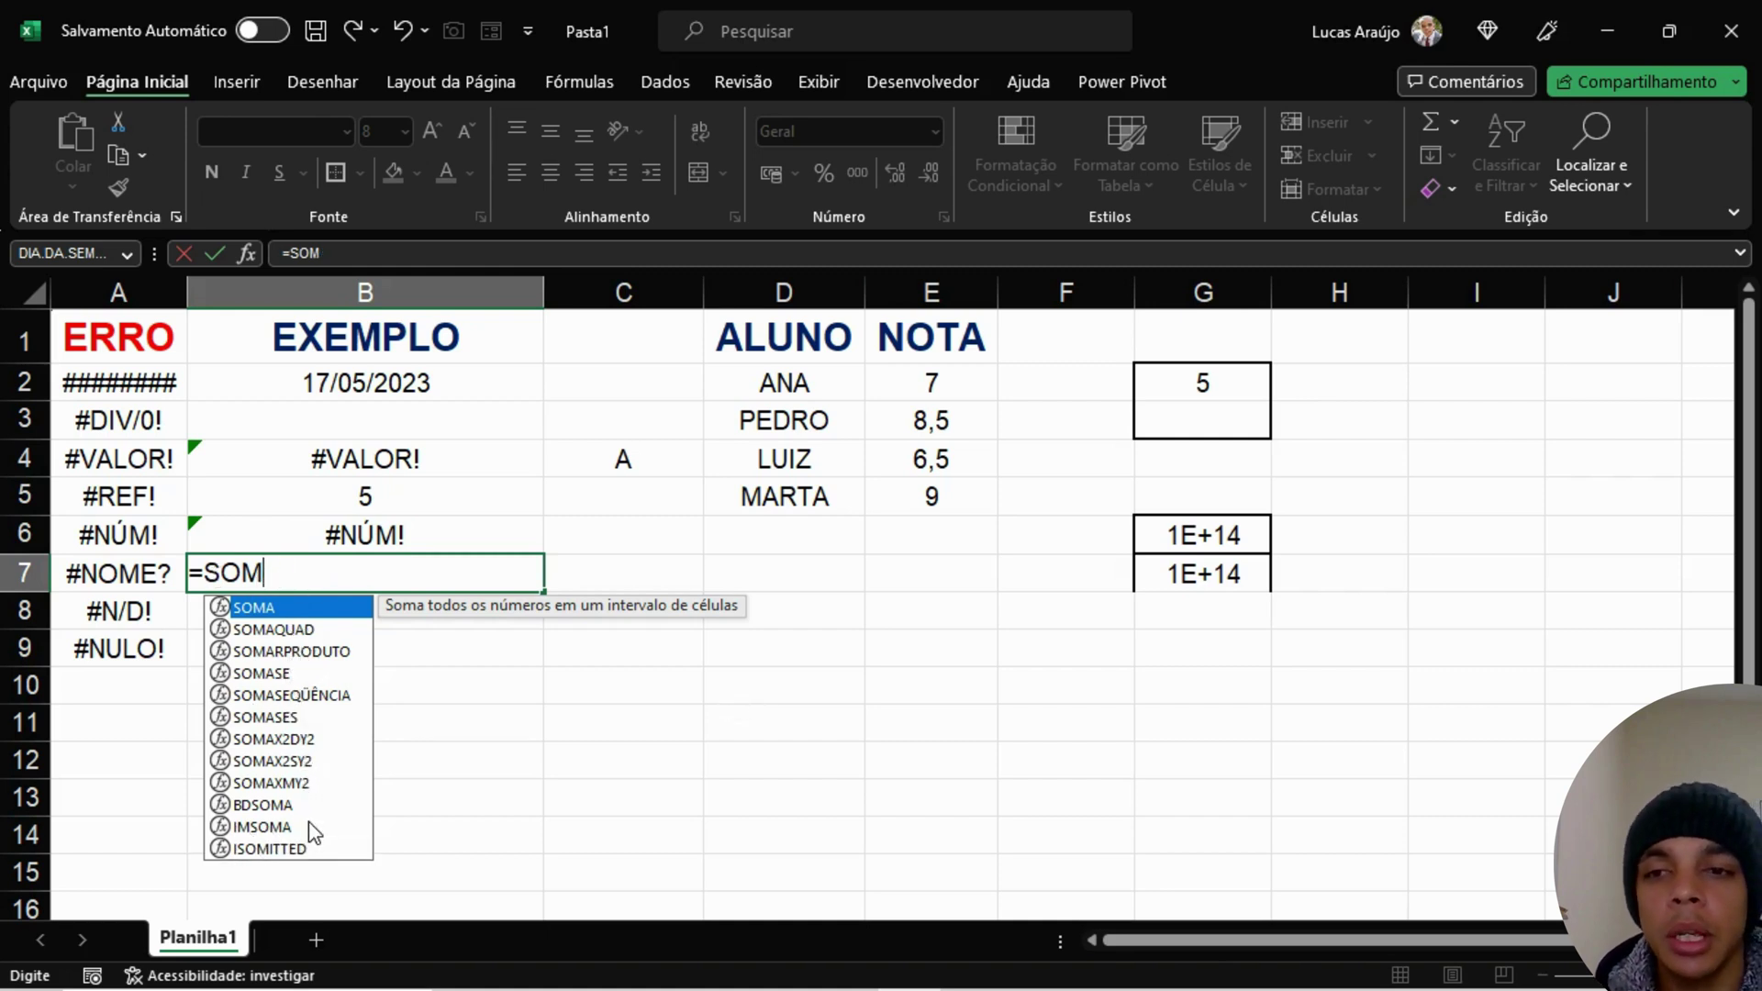
text(E)
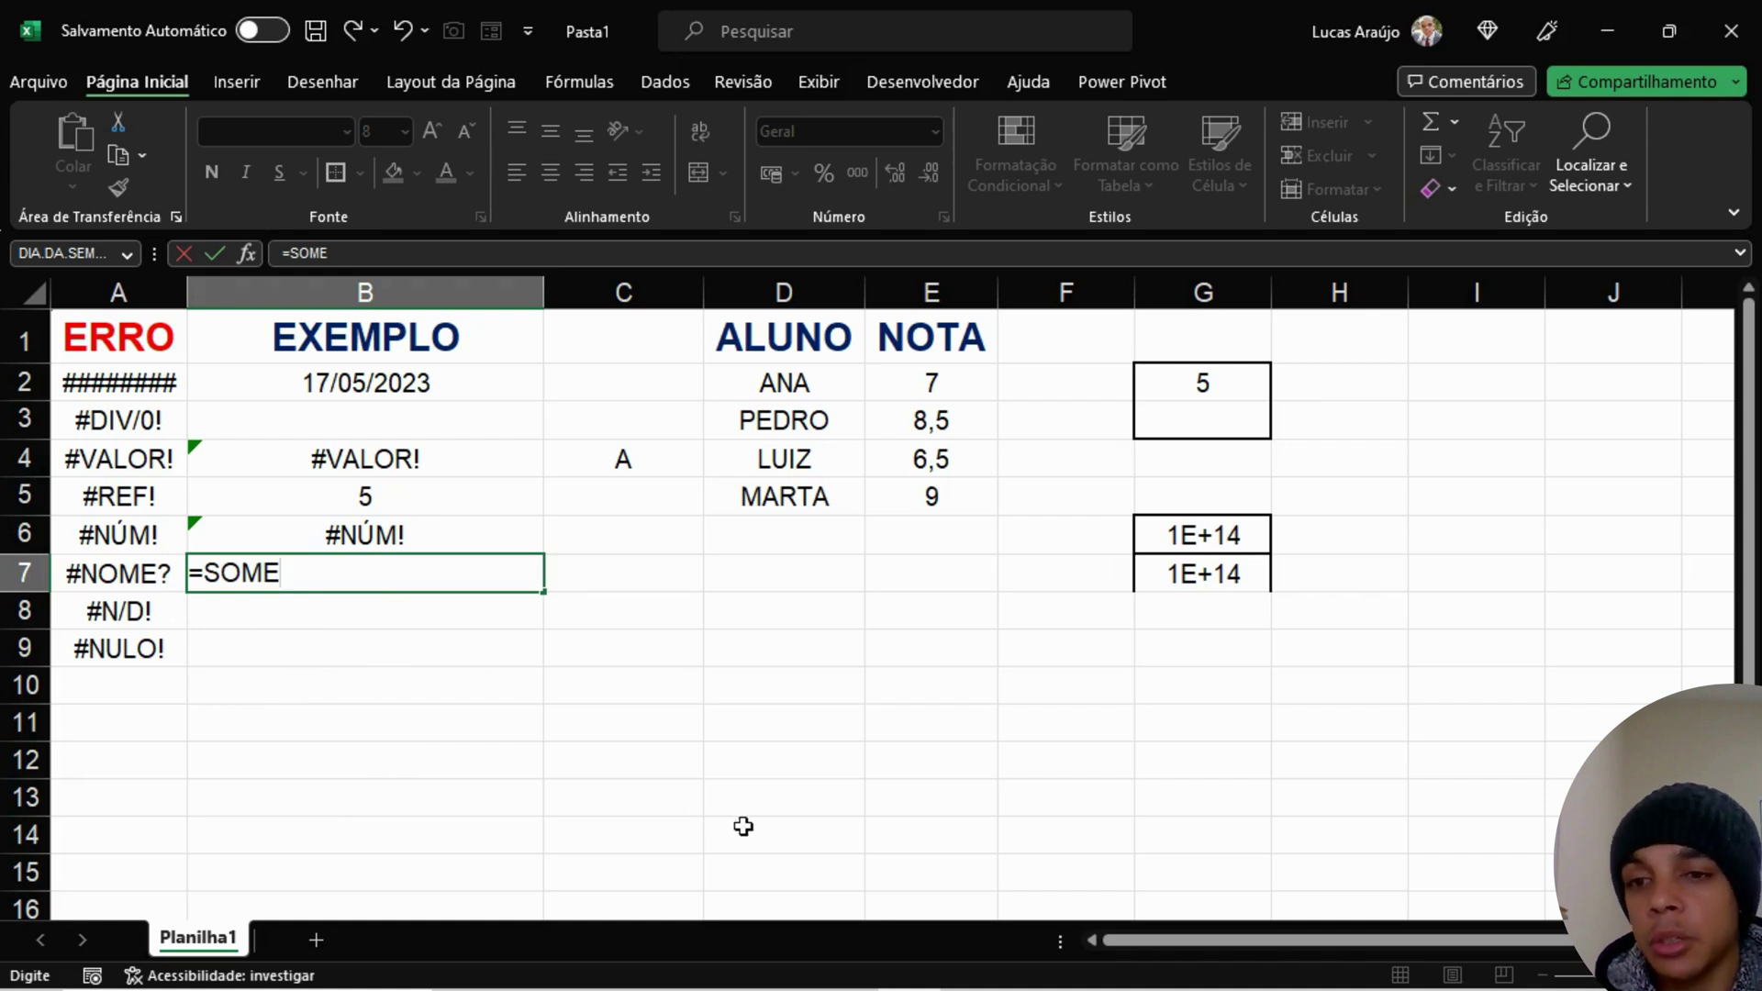
text(()
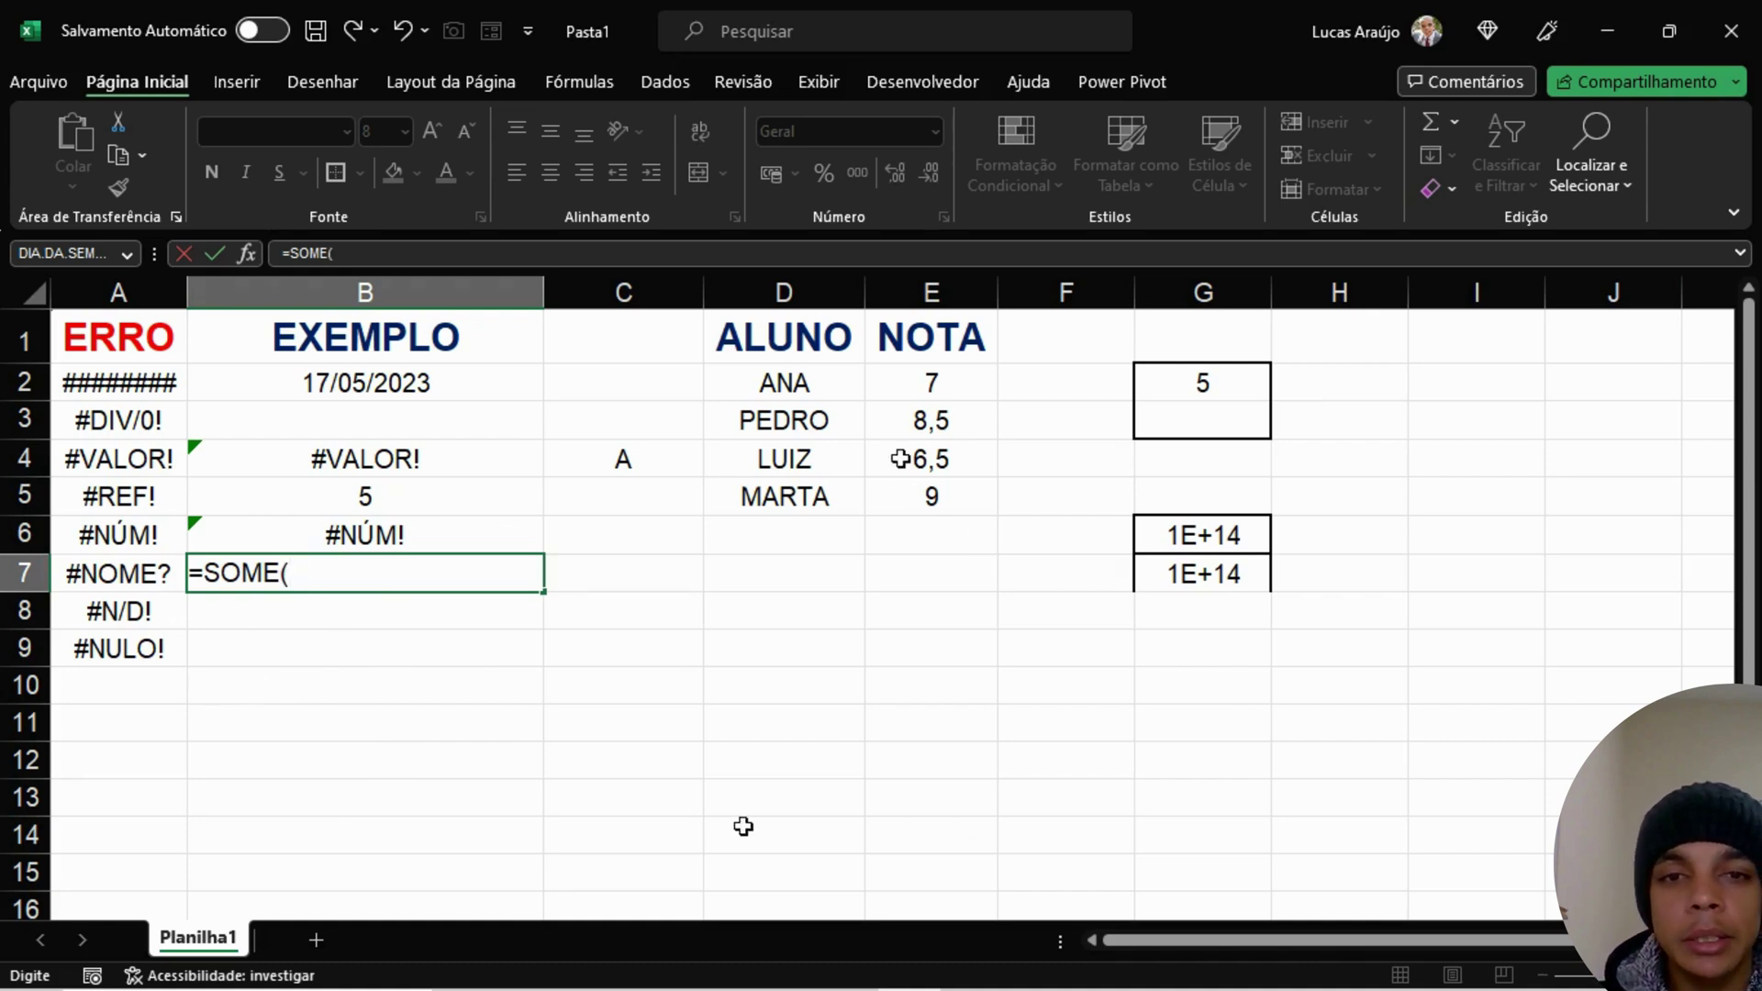
drag(932, 381, 936, 499)
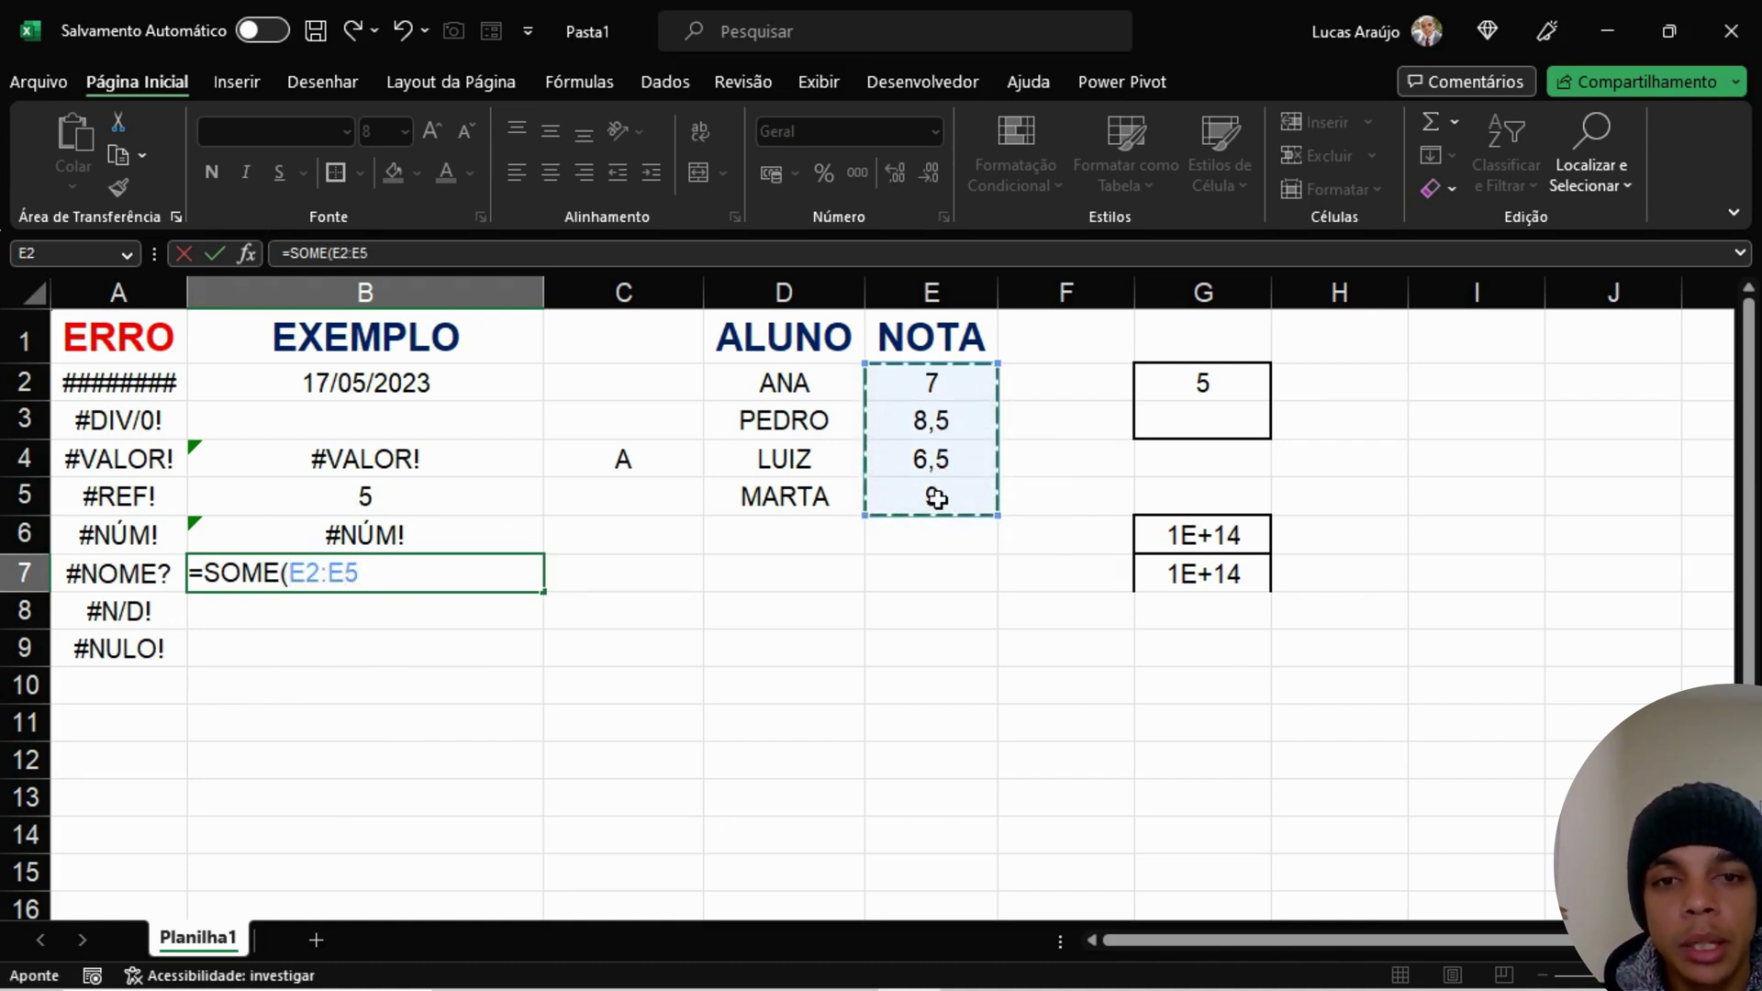
text())
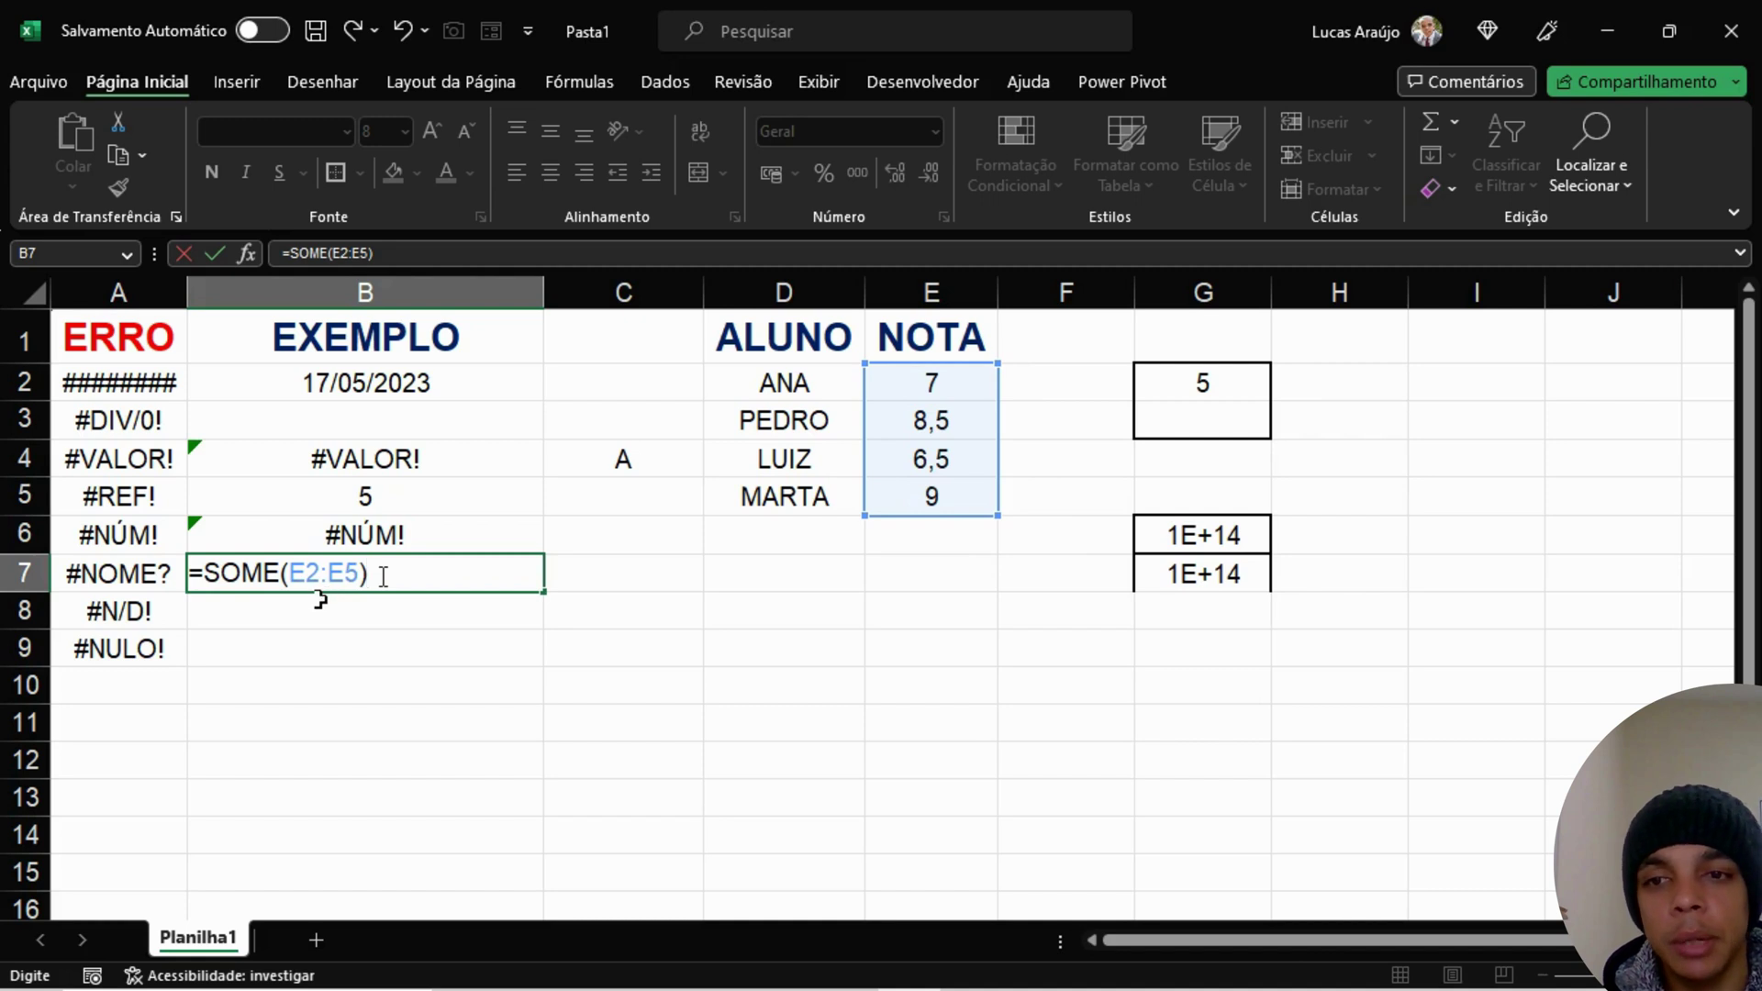
key(Return)
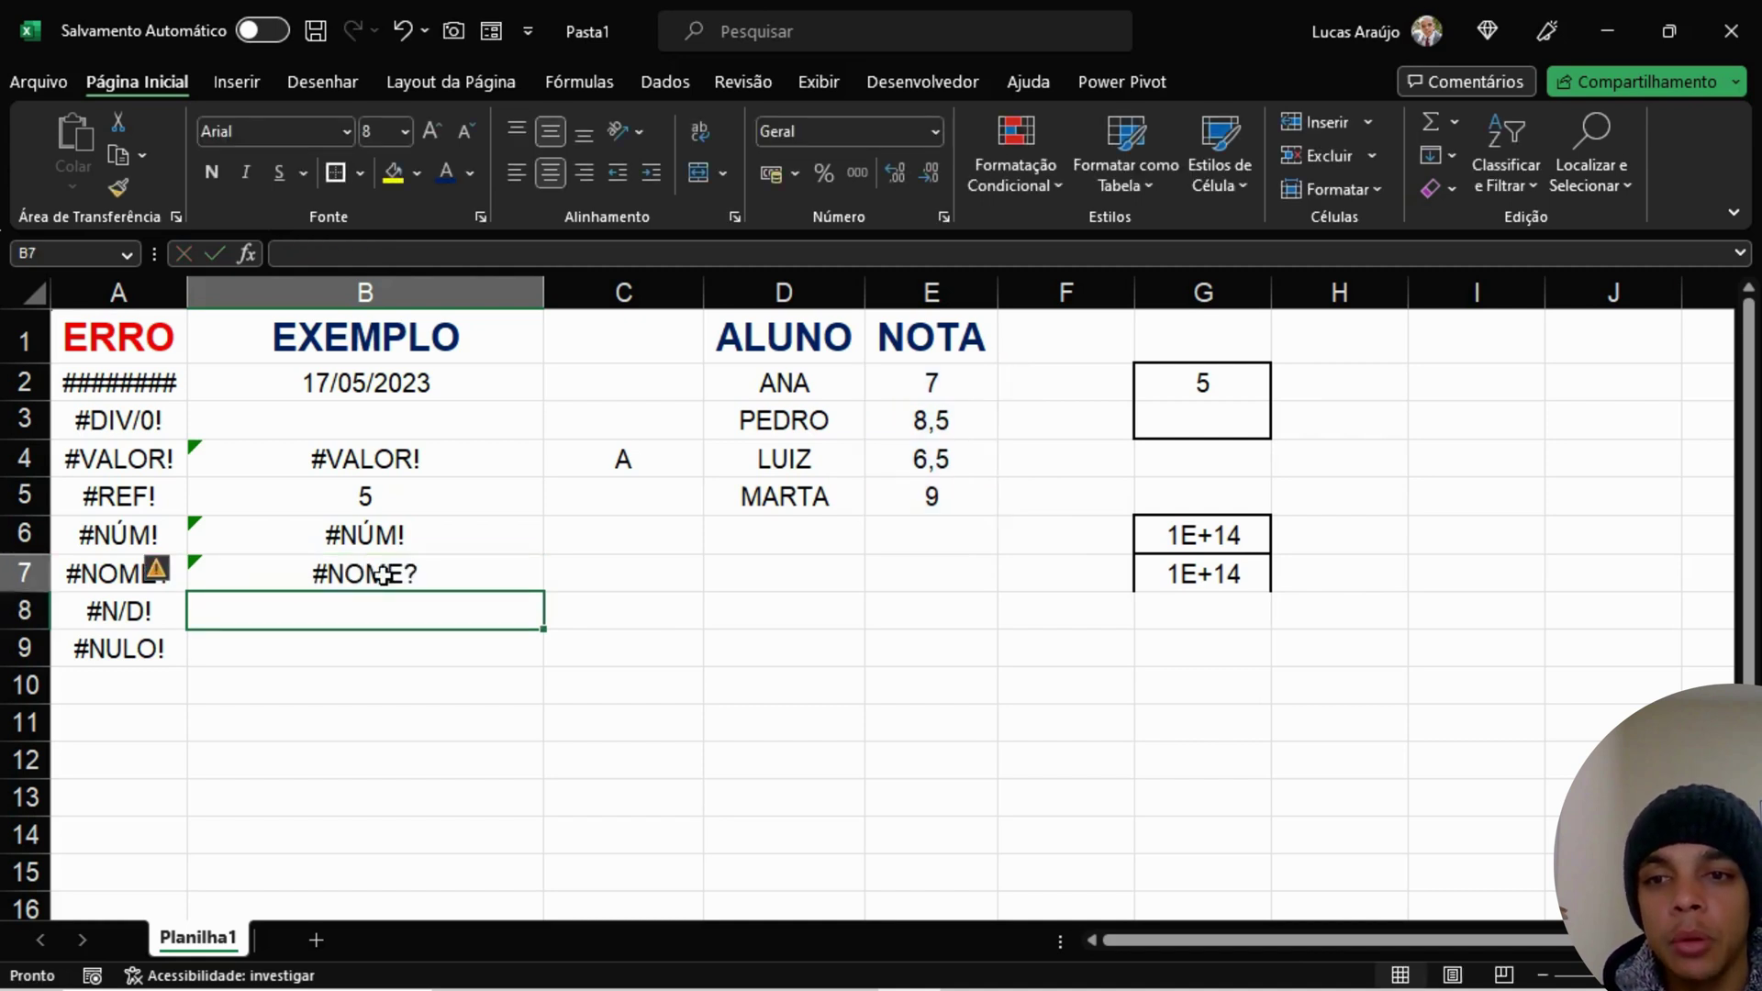
Step: Correct the function name in B7's formula to SOMA and compare the result with the grades in E2:E5
click(377, 574)
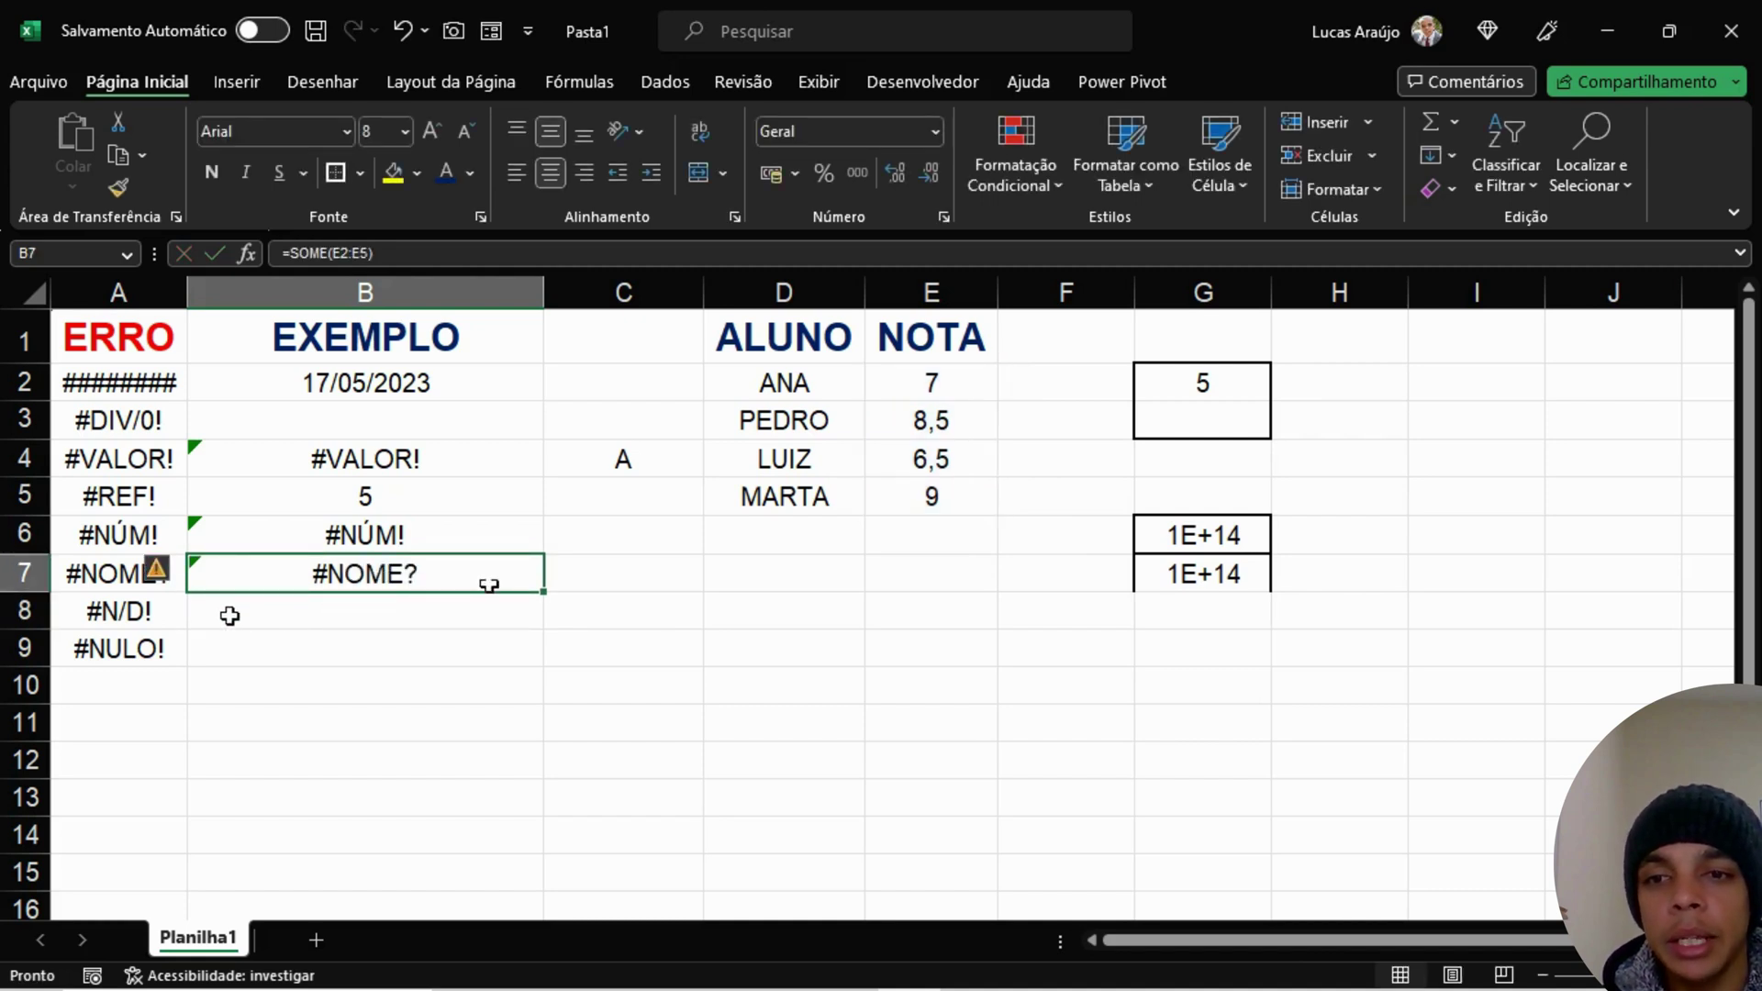
click(413, 607)
click(455, 575)
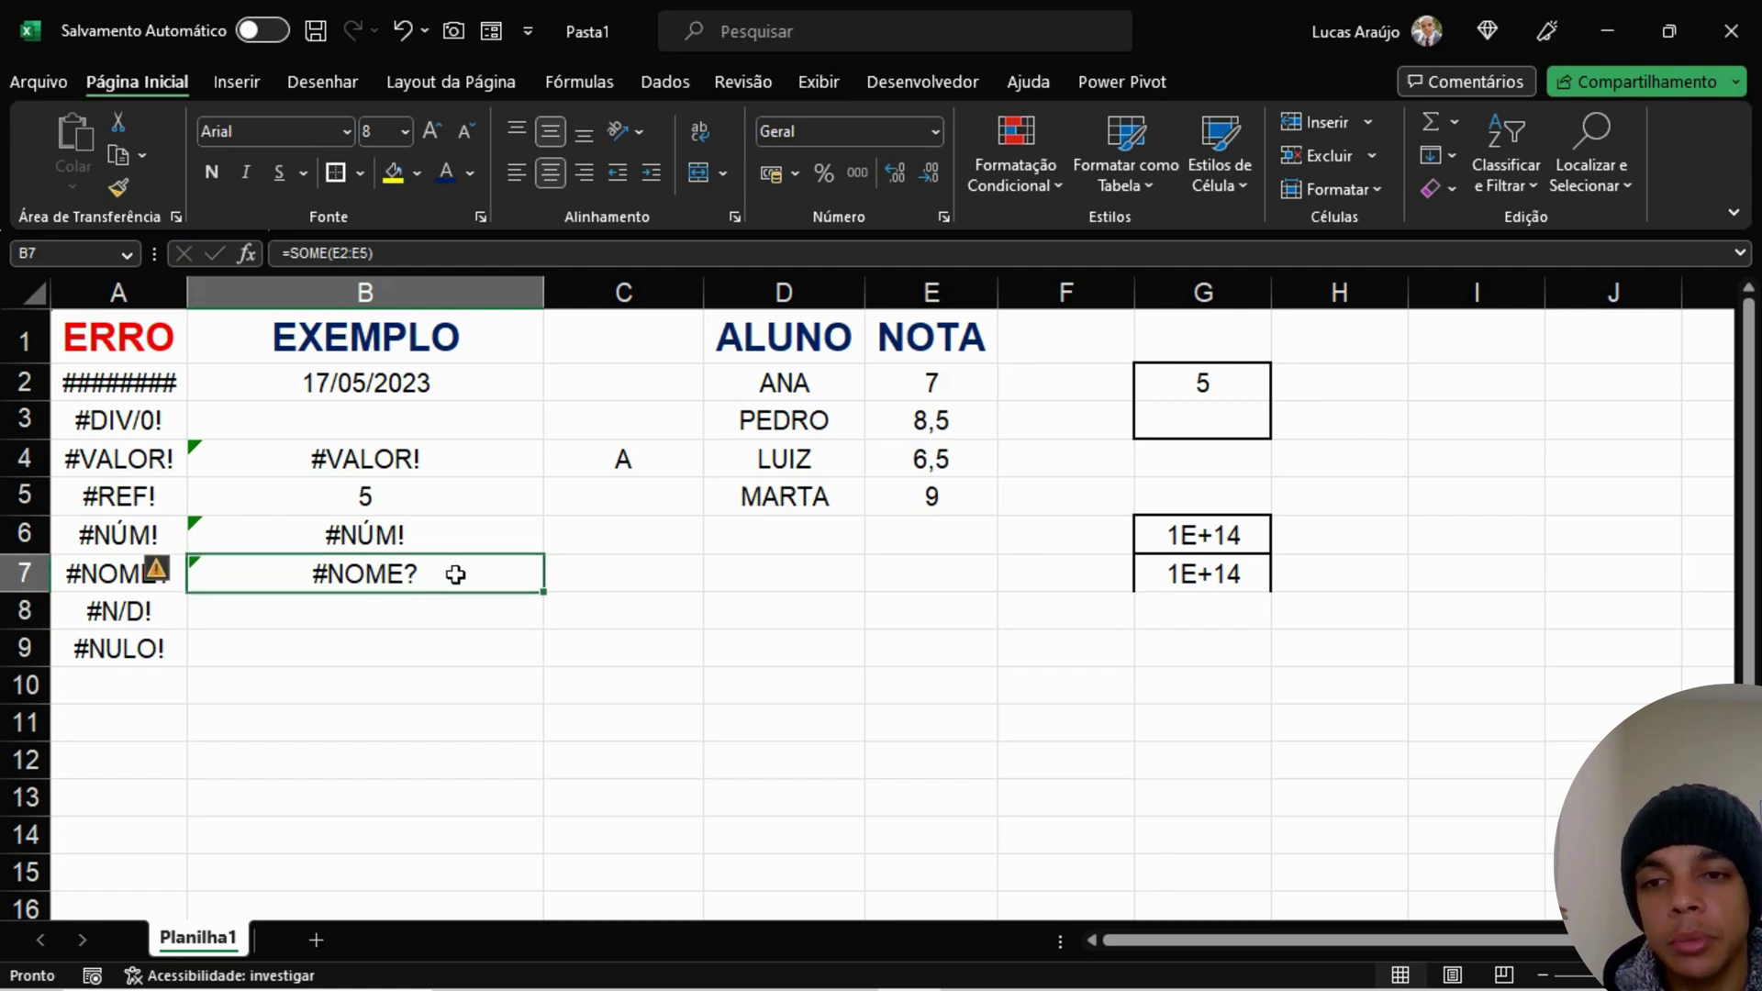
double_click(455, 575)
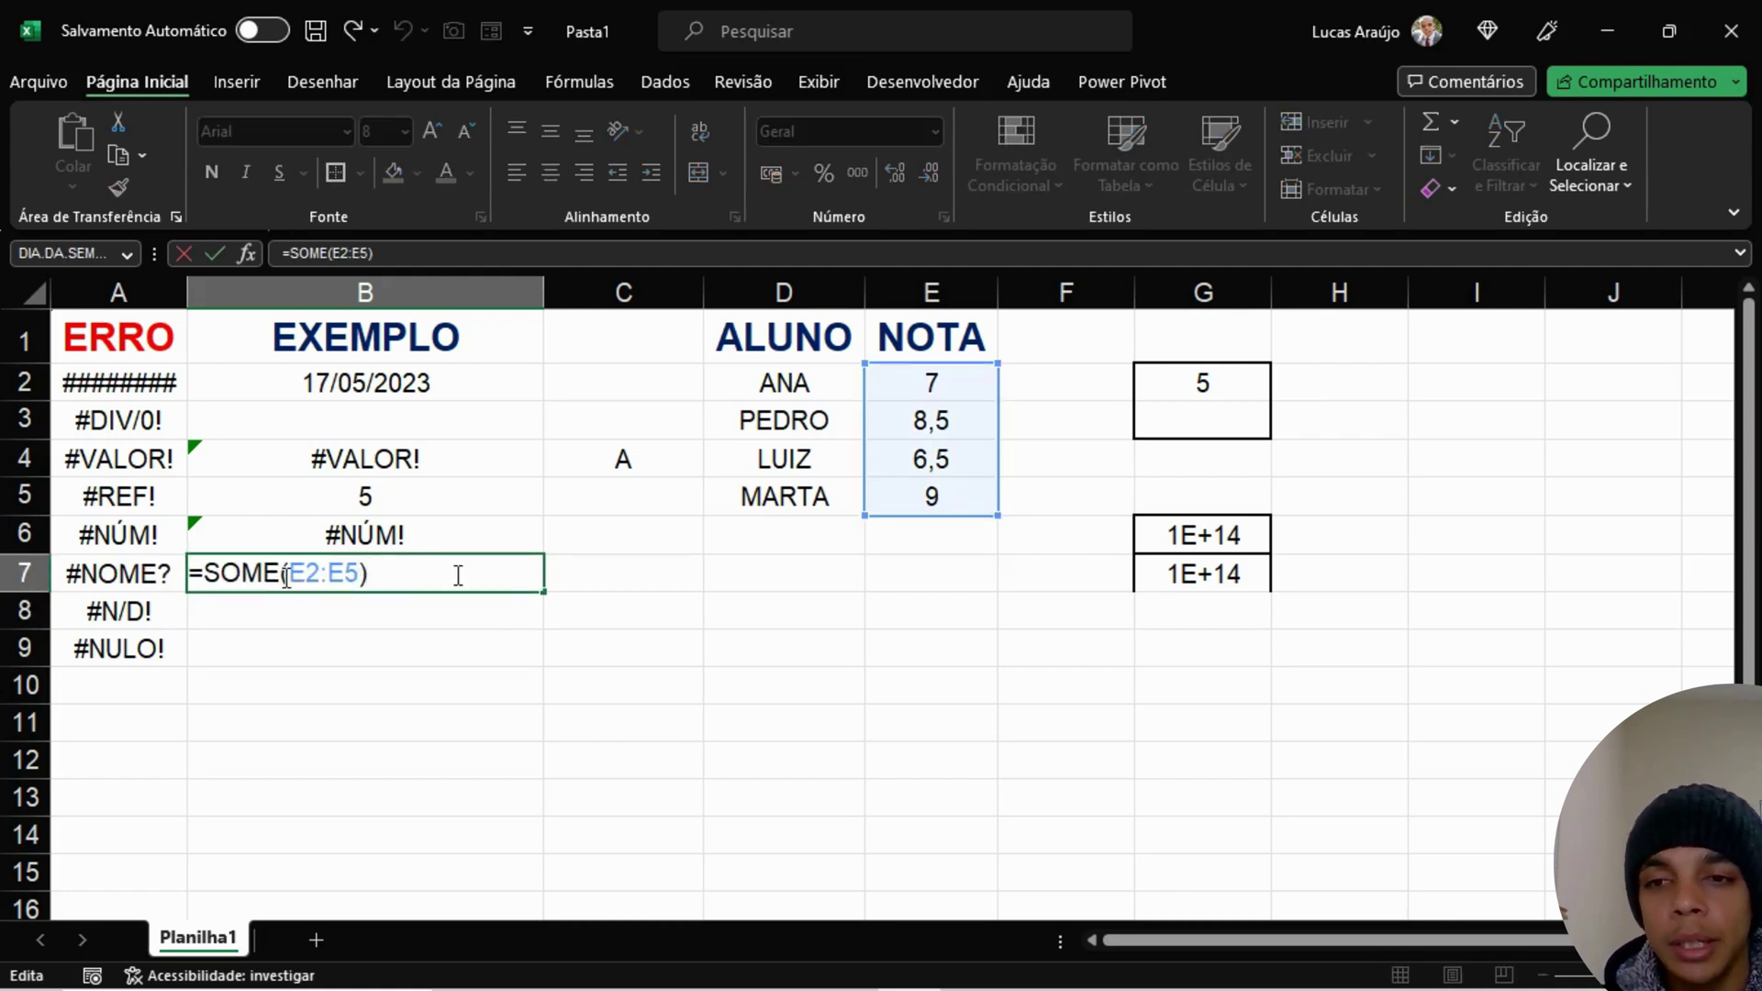
key(BackSpace)
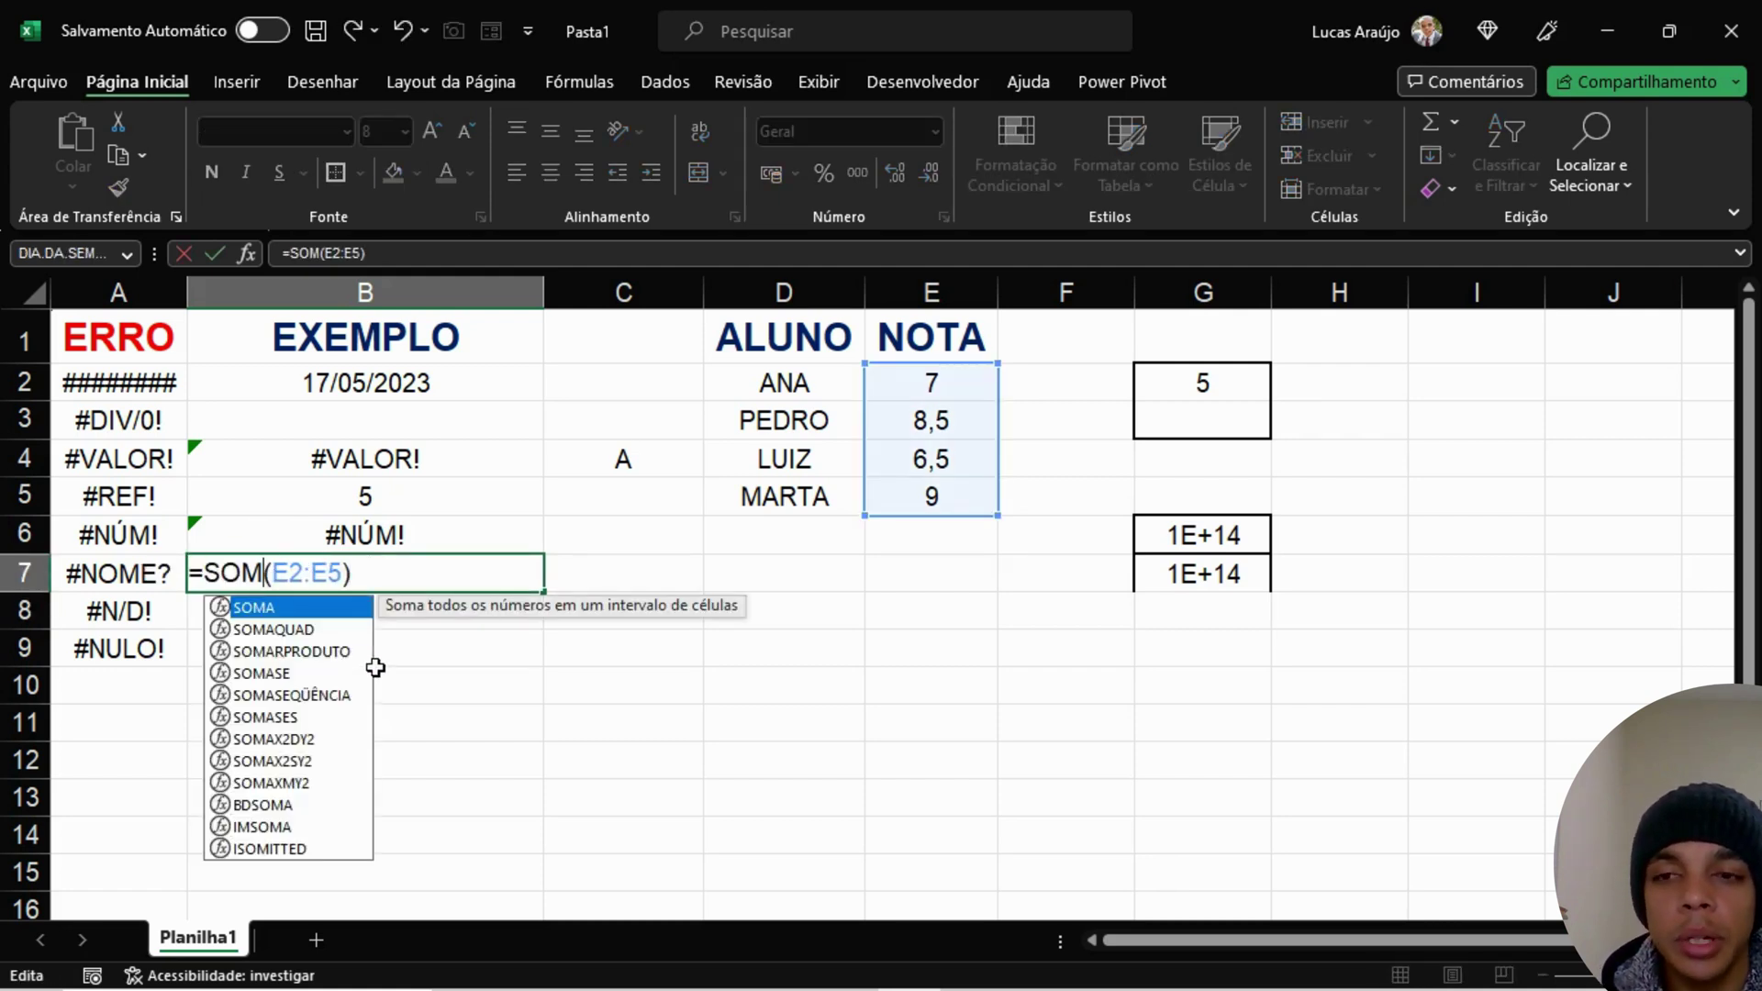
text(A)
key(Return)
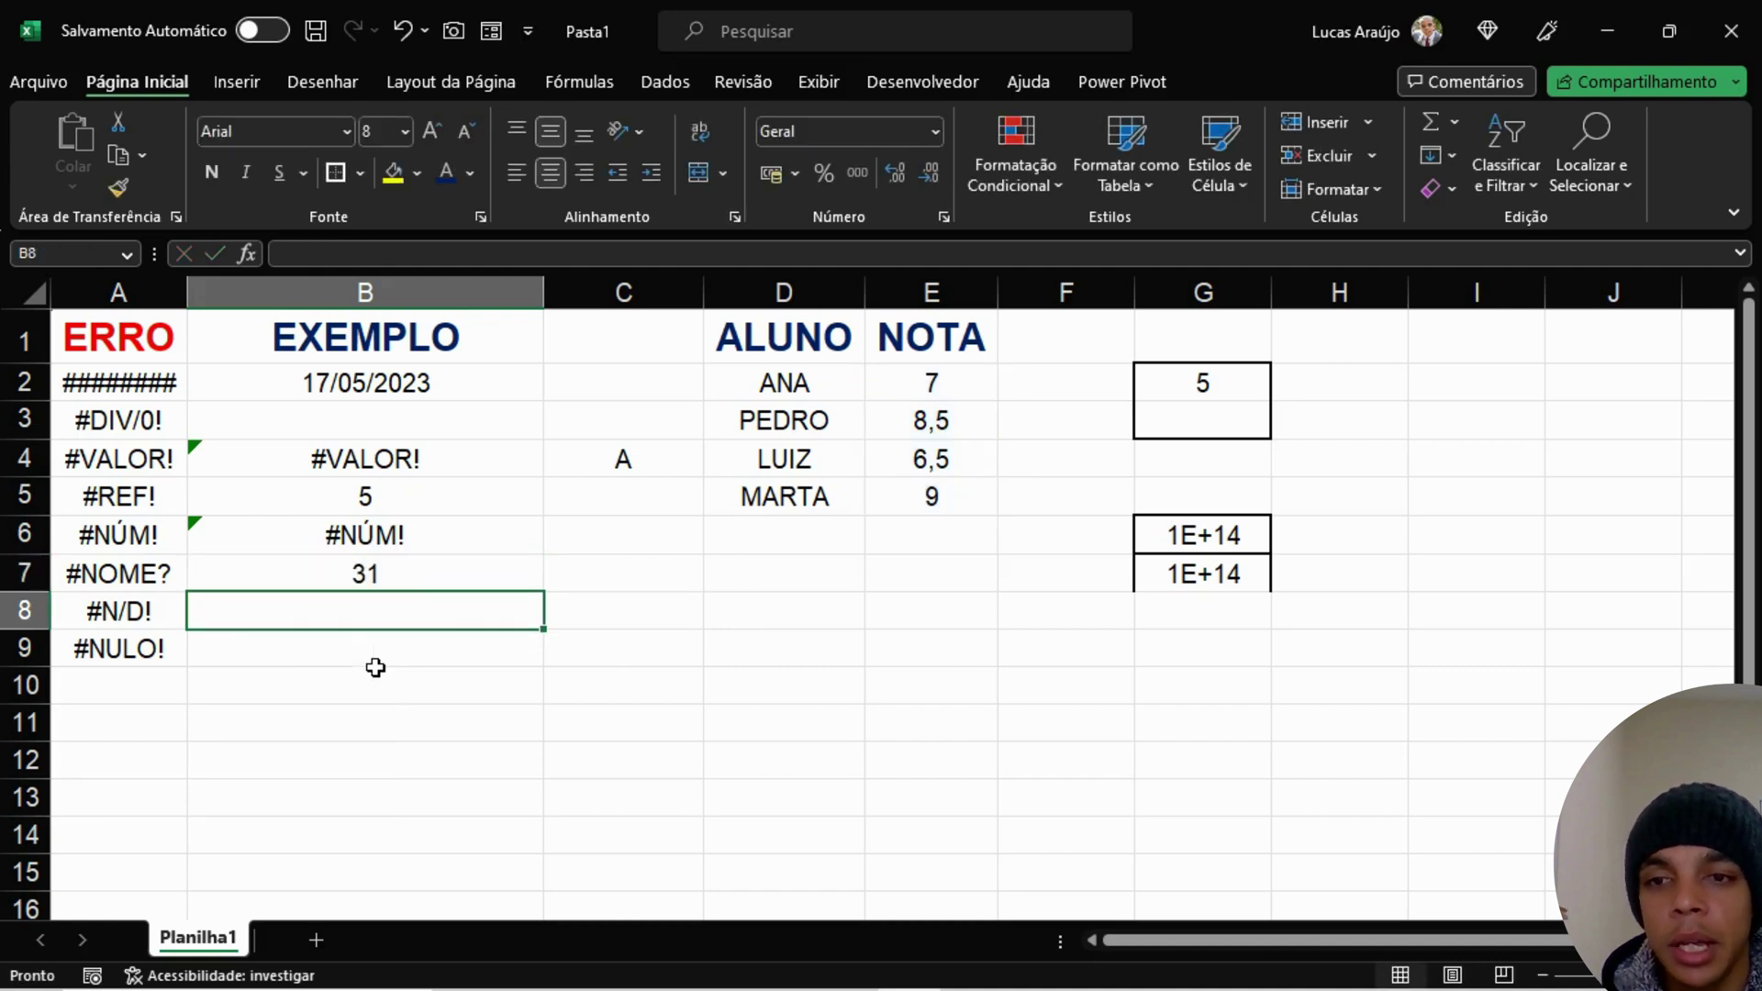
key(Up)
drag(950, 384, 959, 503)
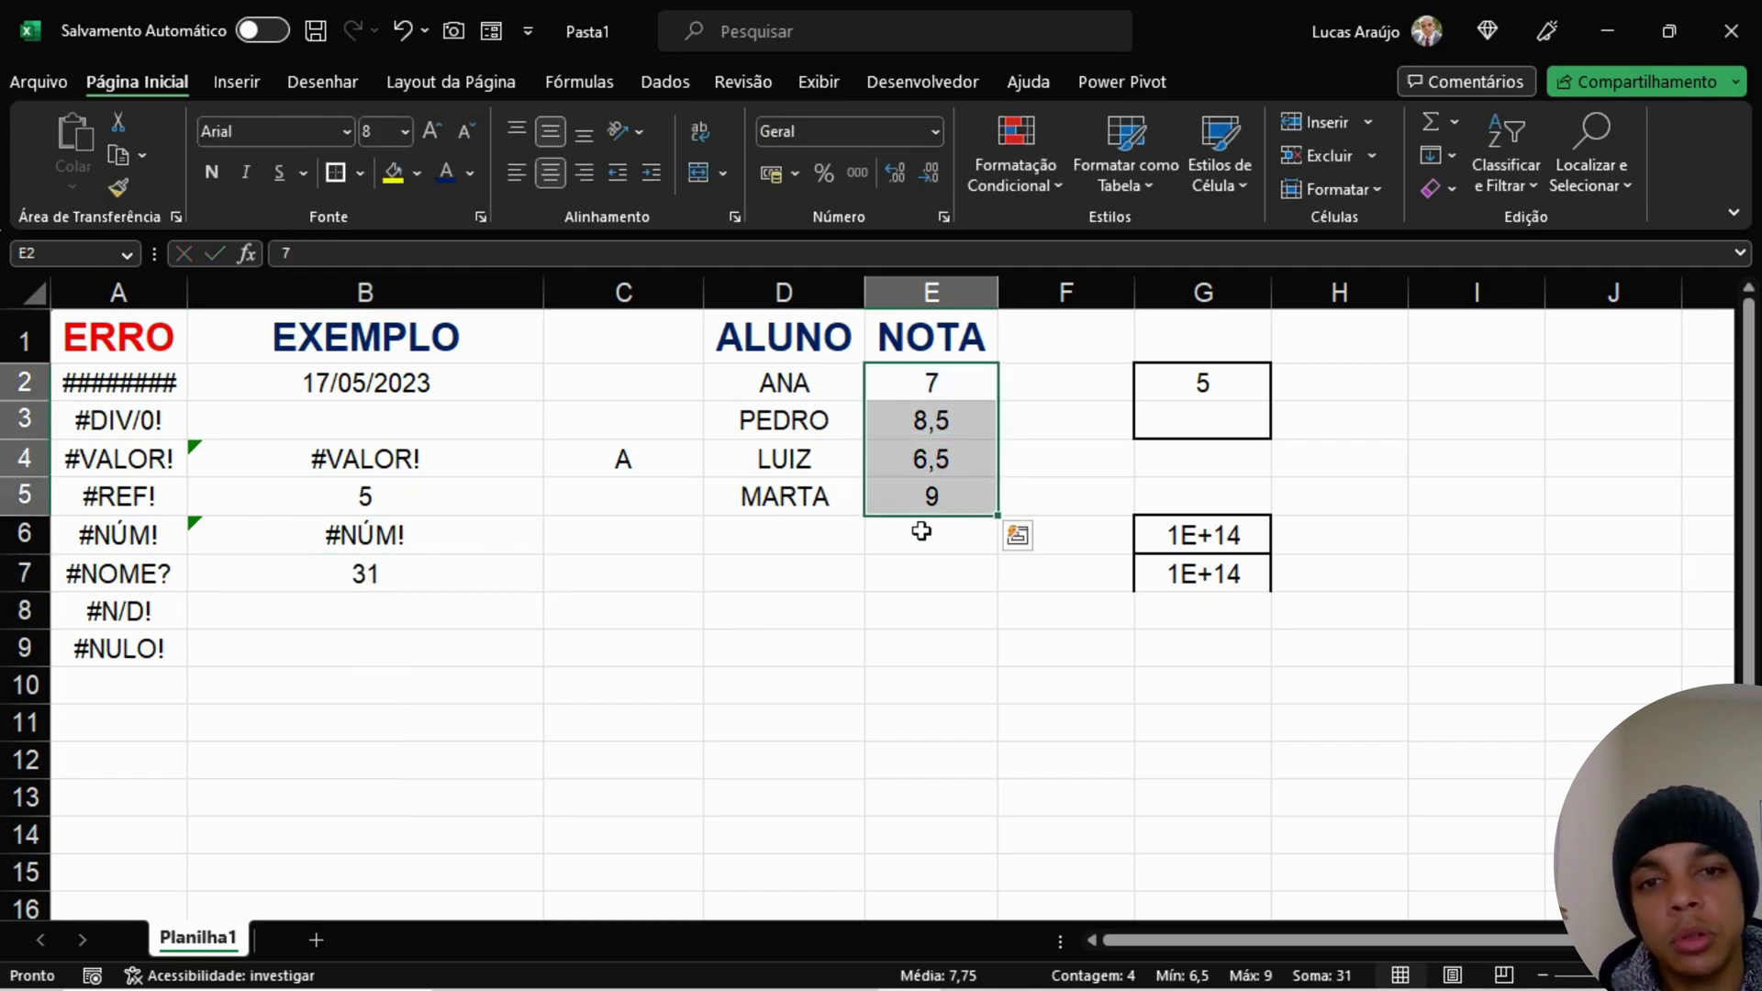
click(454, 578)
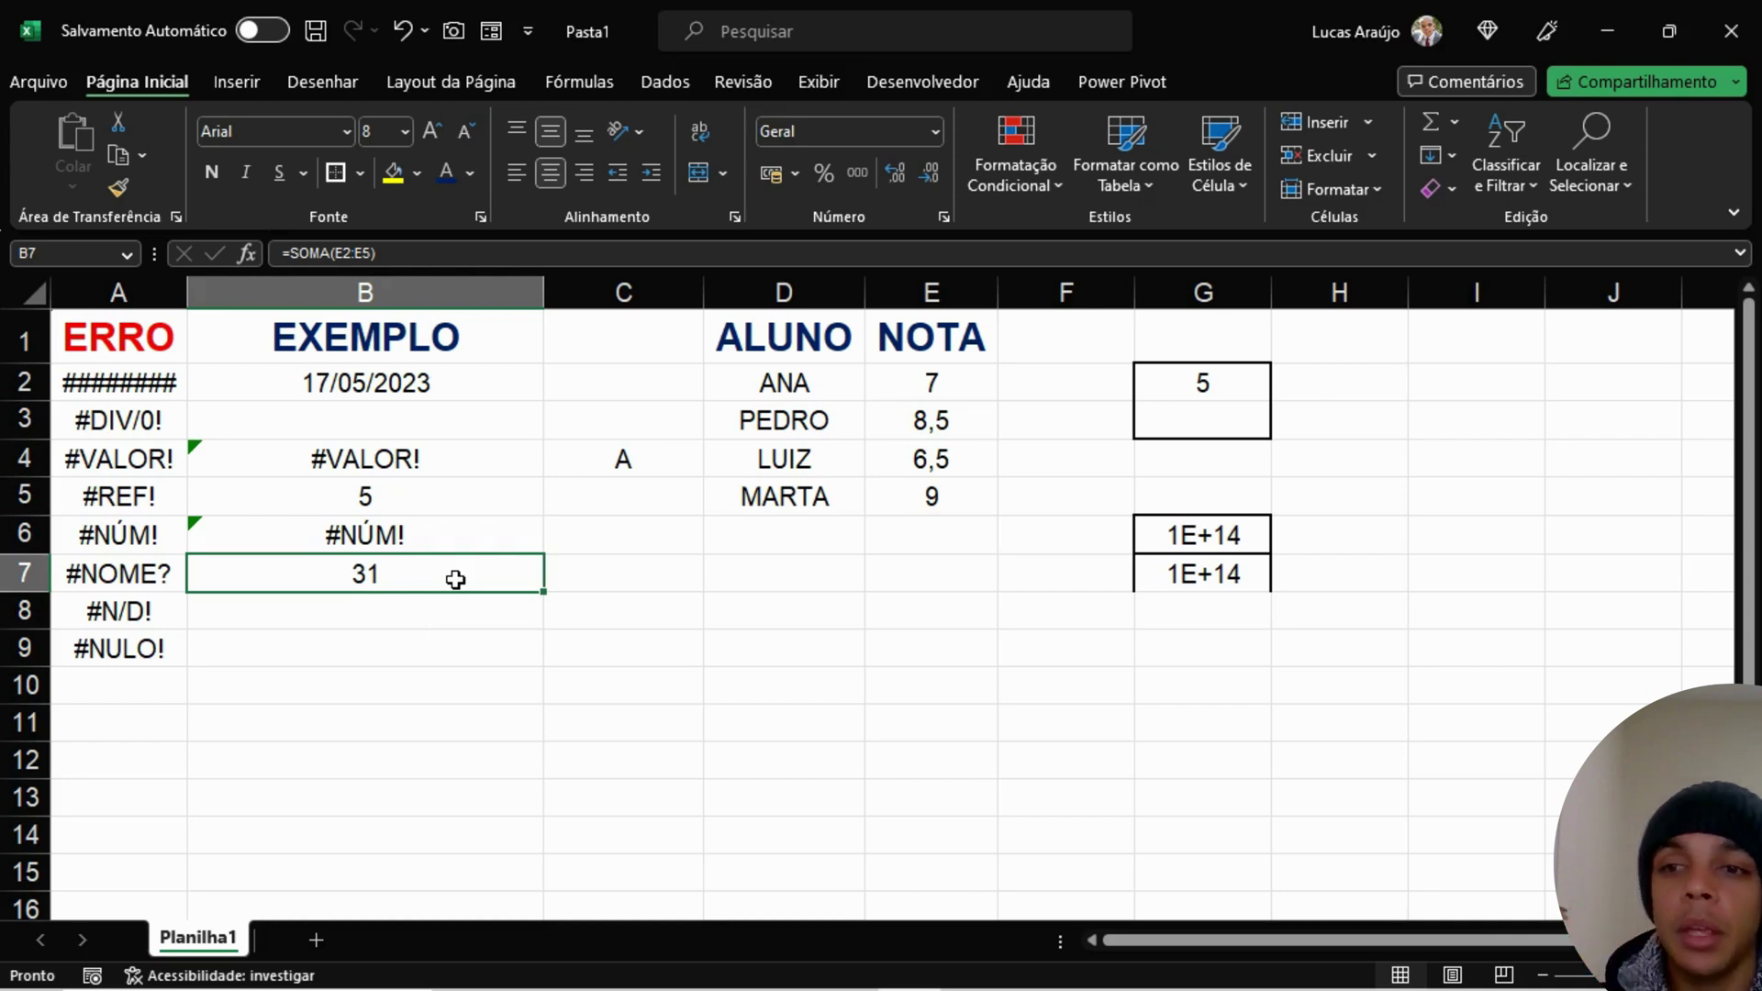
Step: Review the student table's ALUNO and NOTA columns, including the name and grade pair in row 4
click(424, 627)
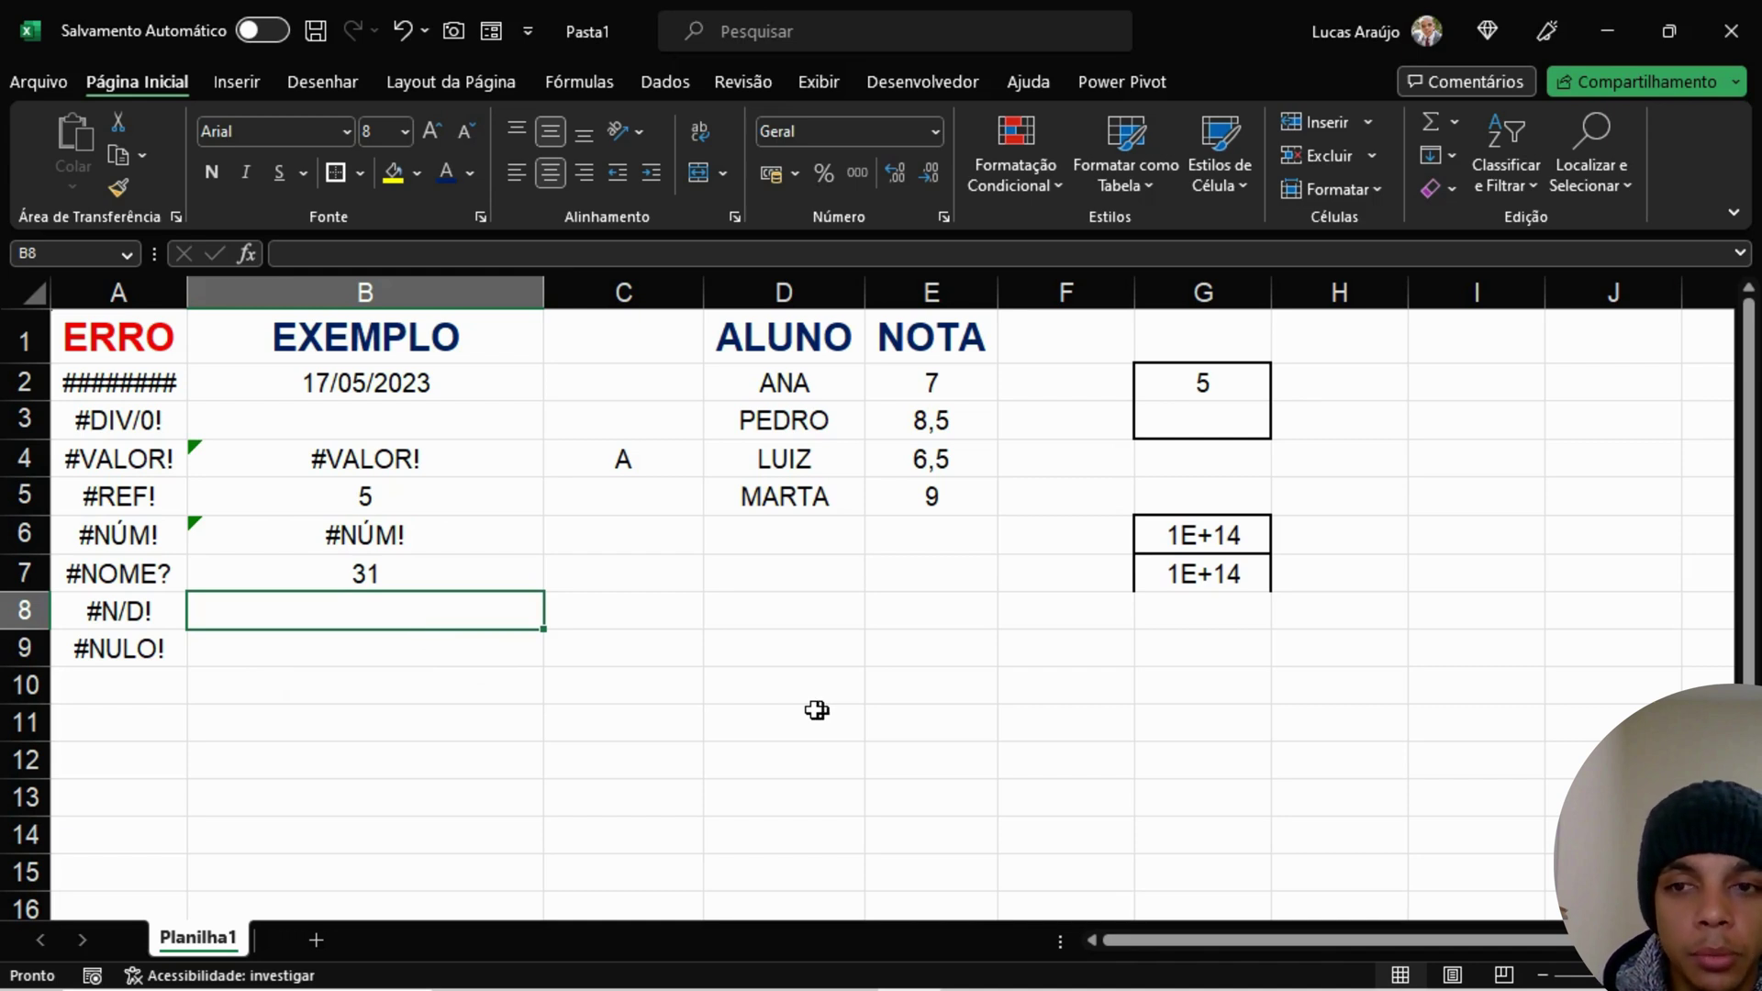
drag(793, 338, 950, 495)
drag(849, 393, 837, 496)
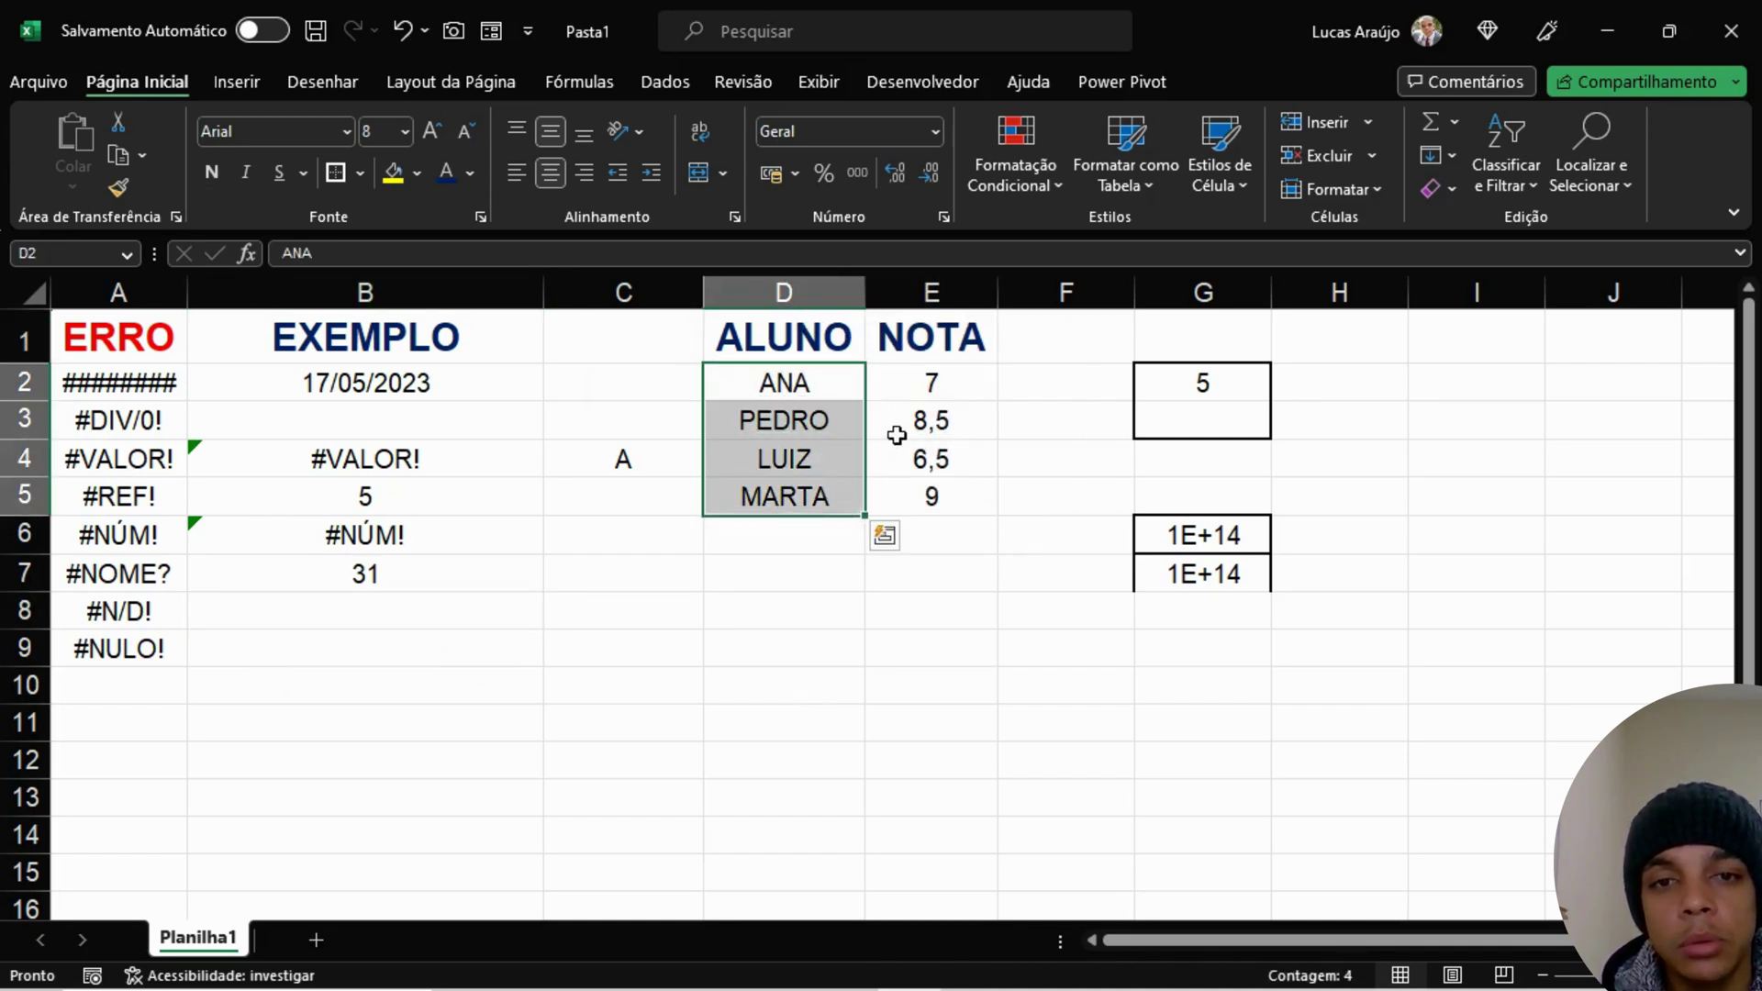
drag(929, 384, 937, 496)
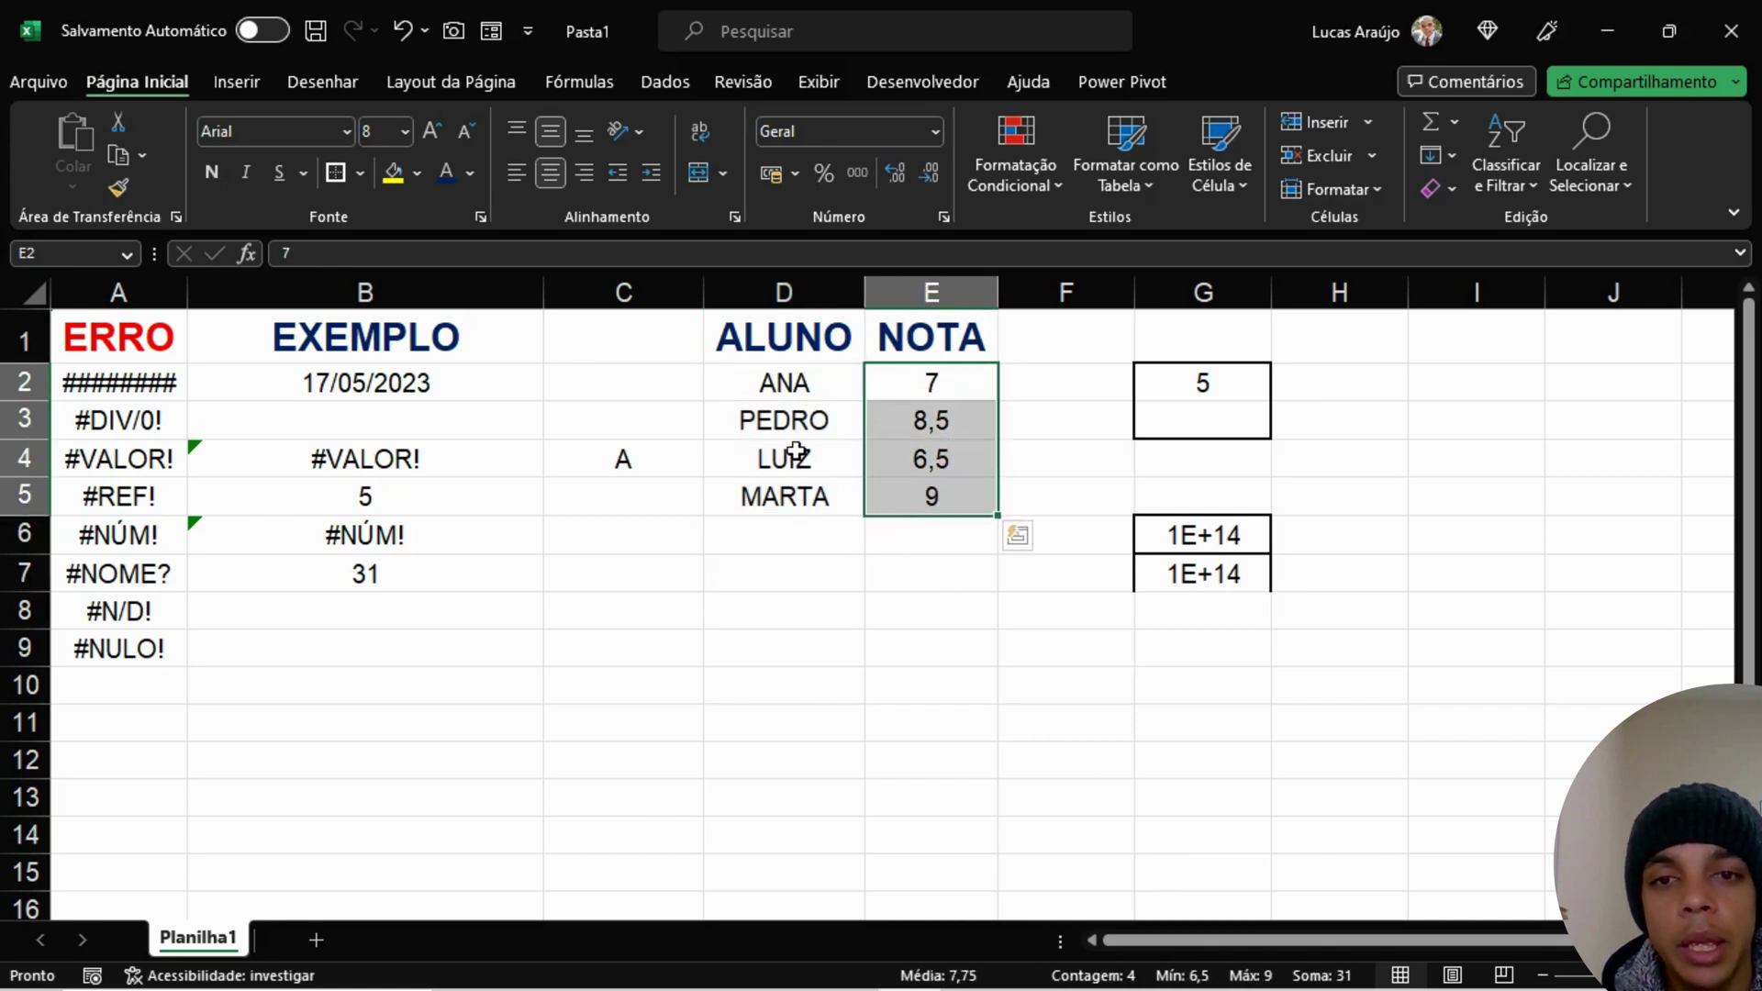
drag(782, 386, 896, 462)
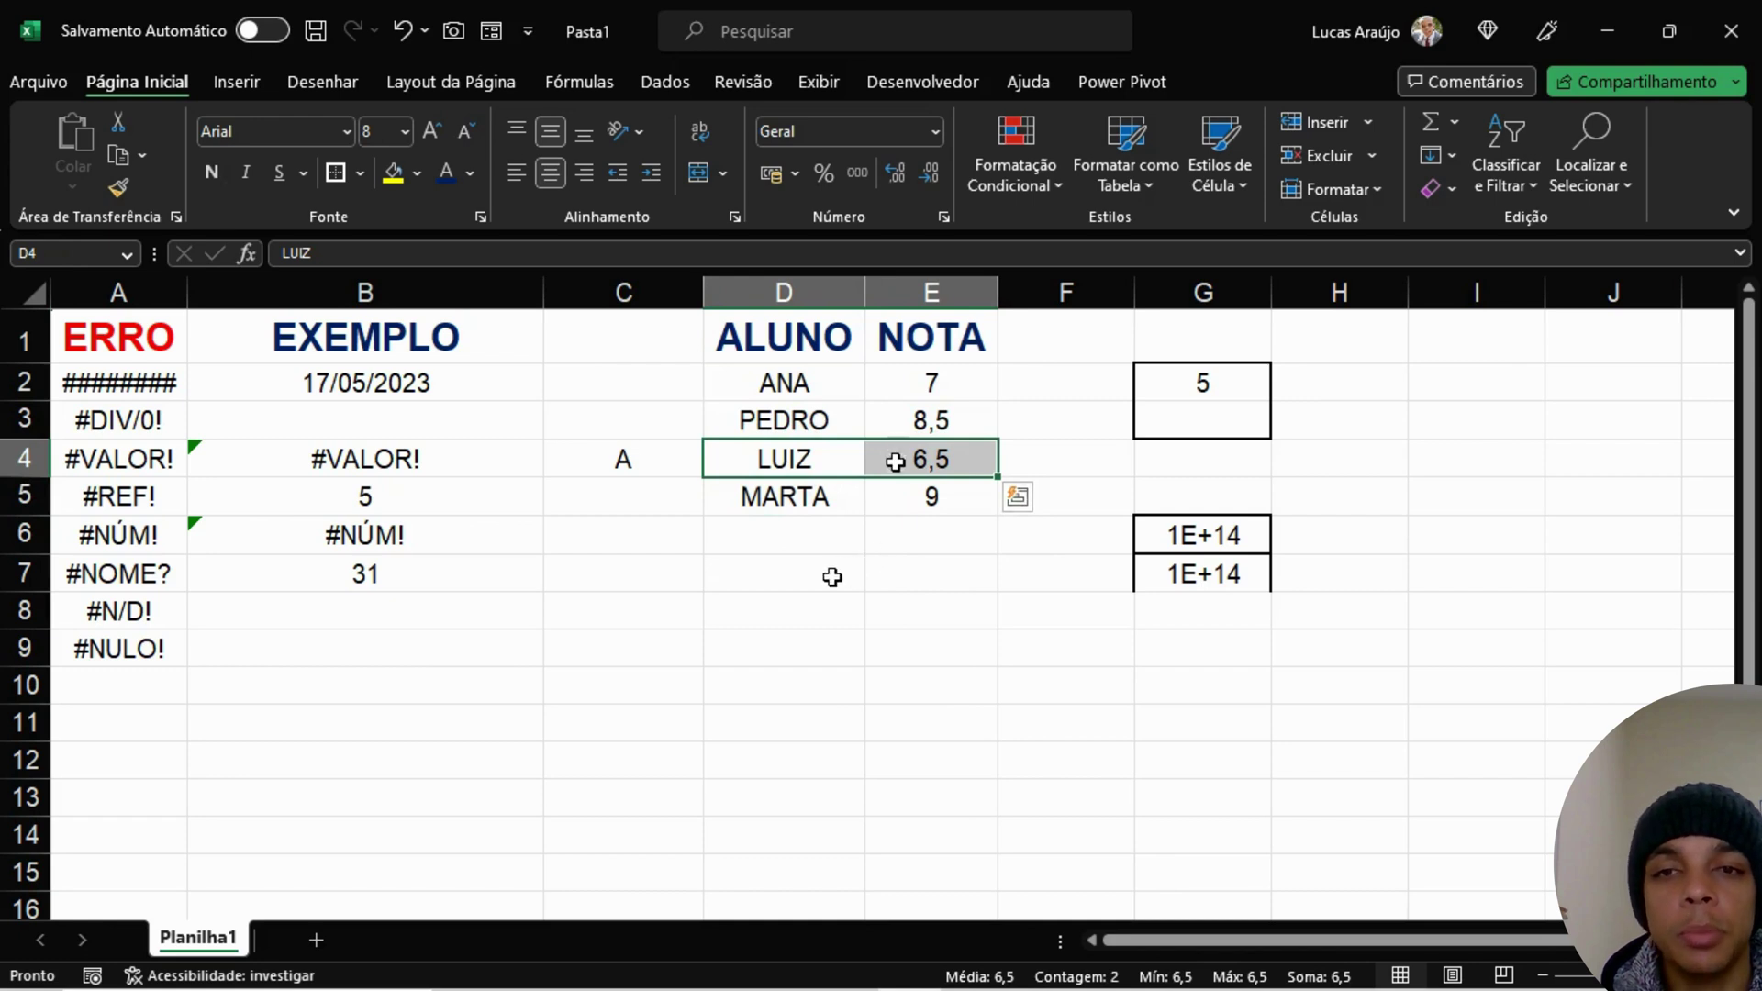
Step: Start a PROCV formula in B8 with the student name from D4 as the quoted lookup value
click(405, 624)
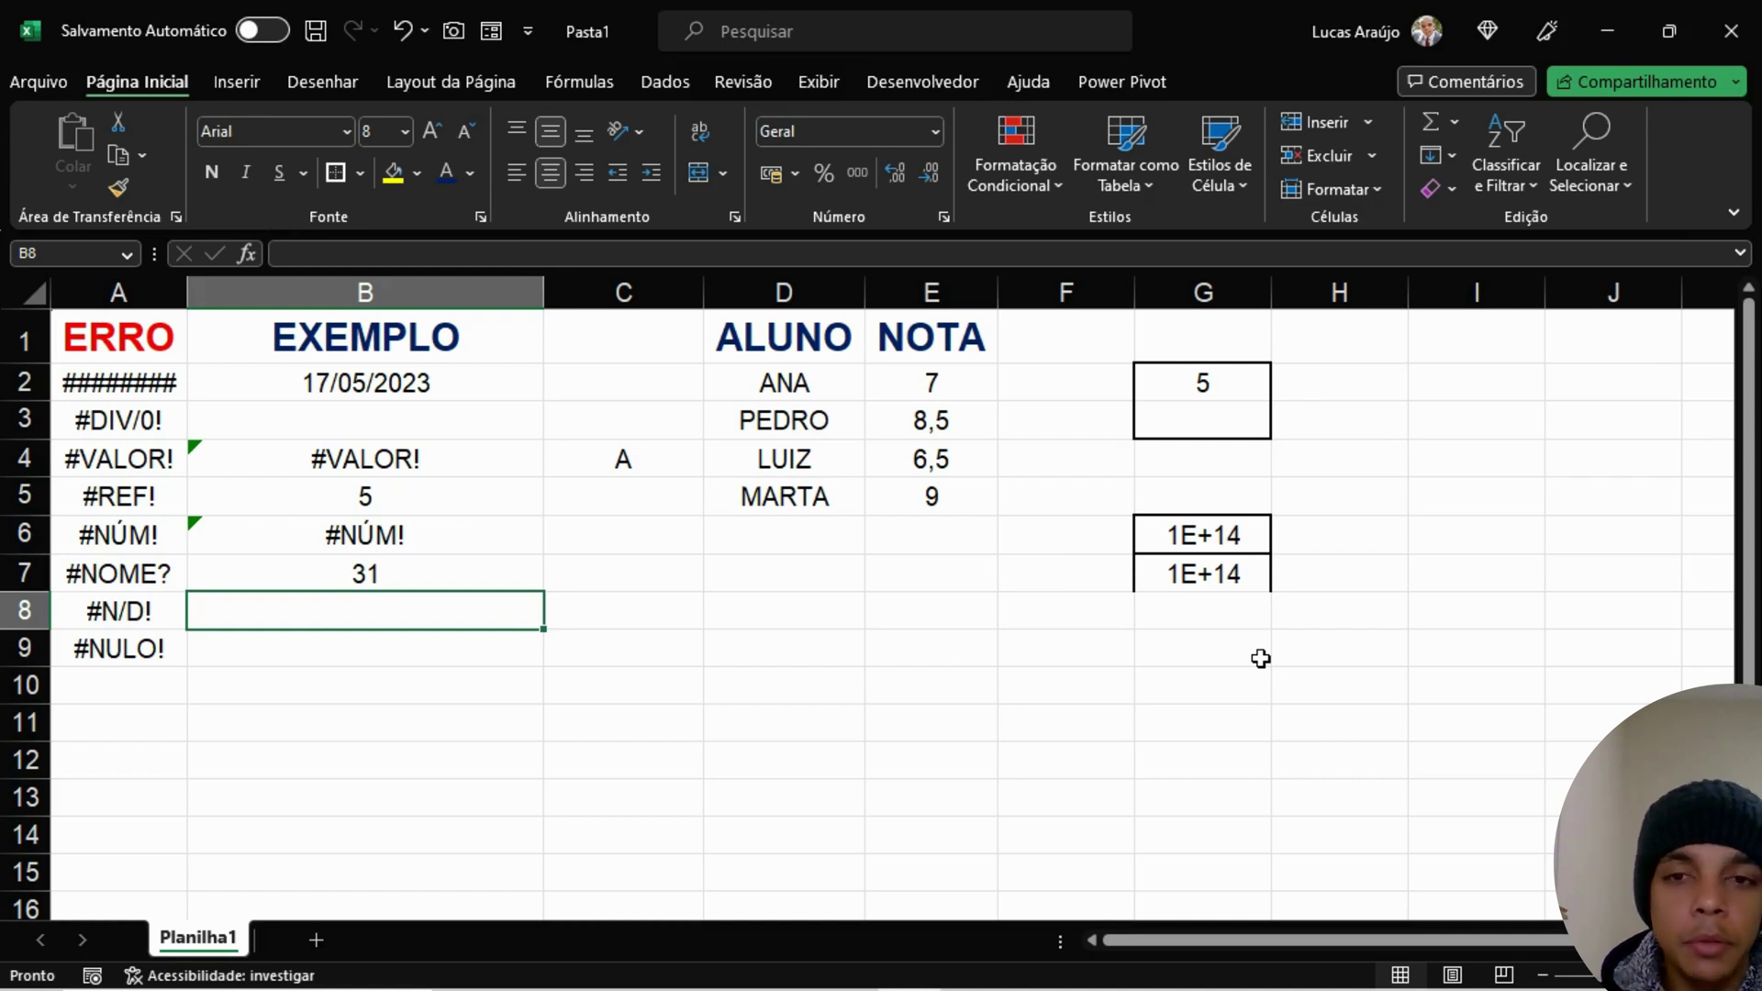
text(=PO)
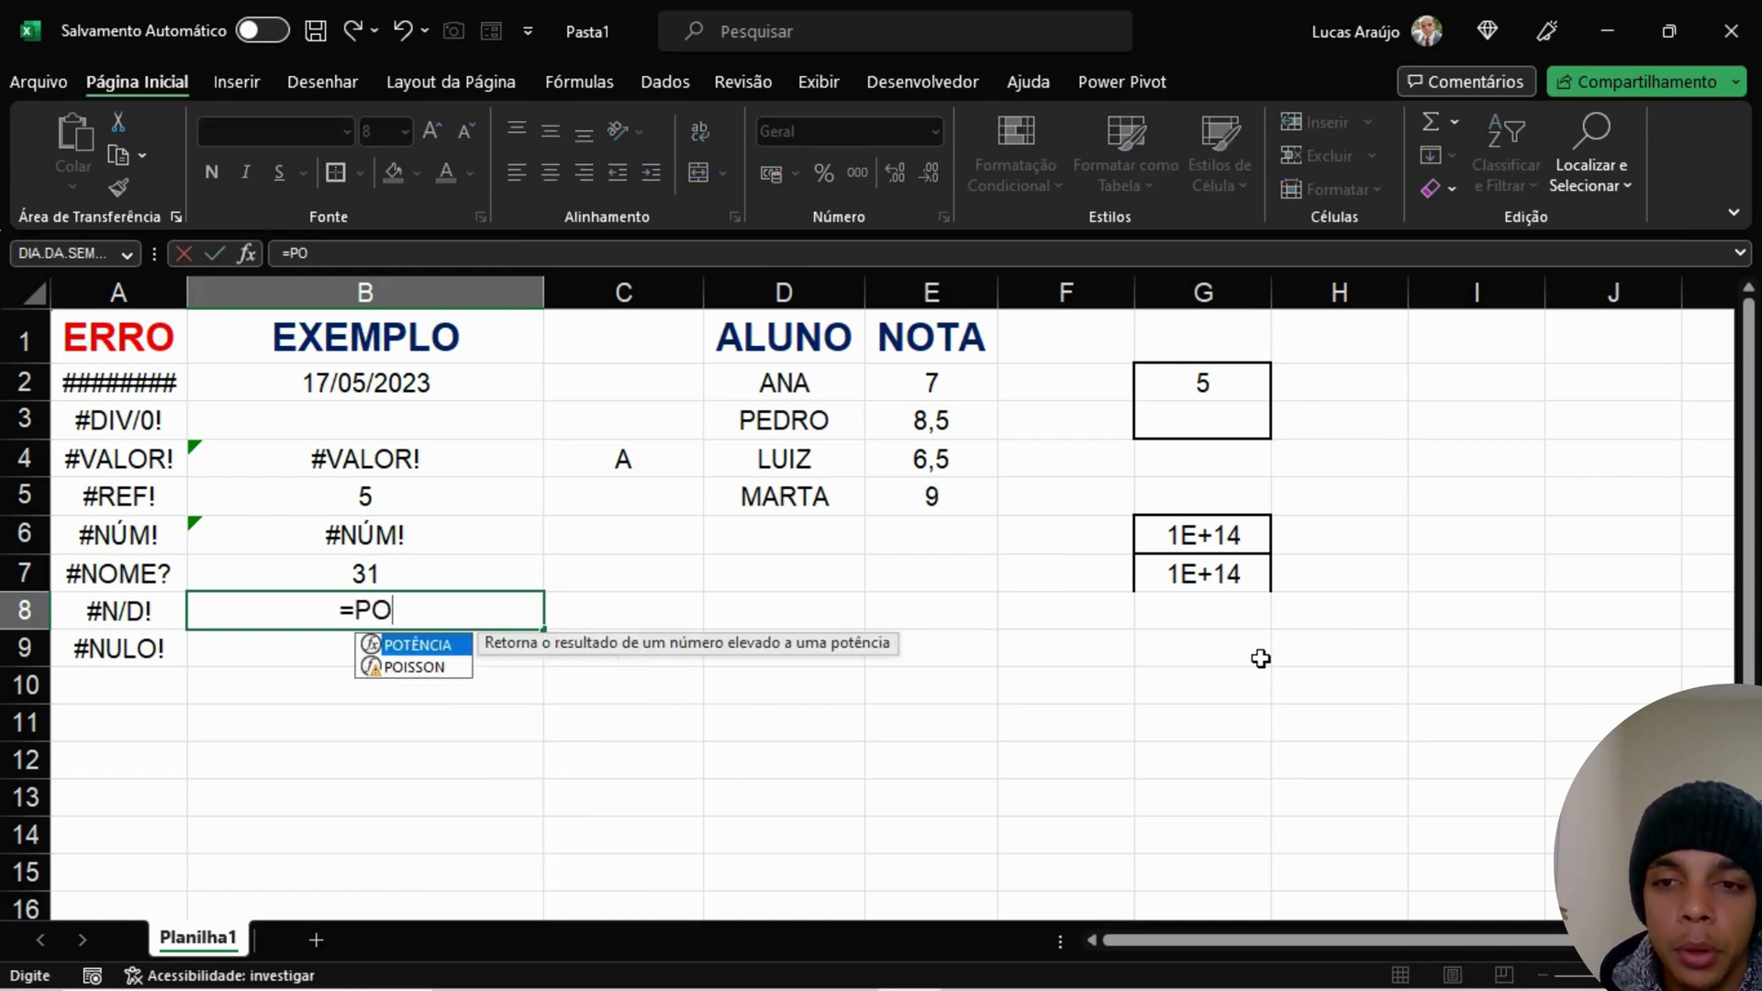
key(BackSpace)
text(ROV()
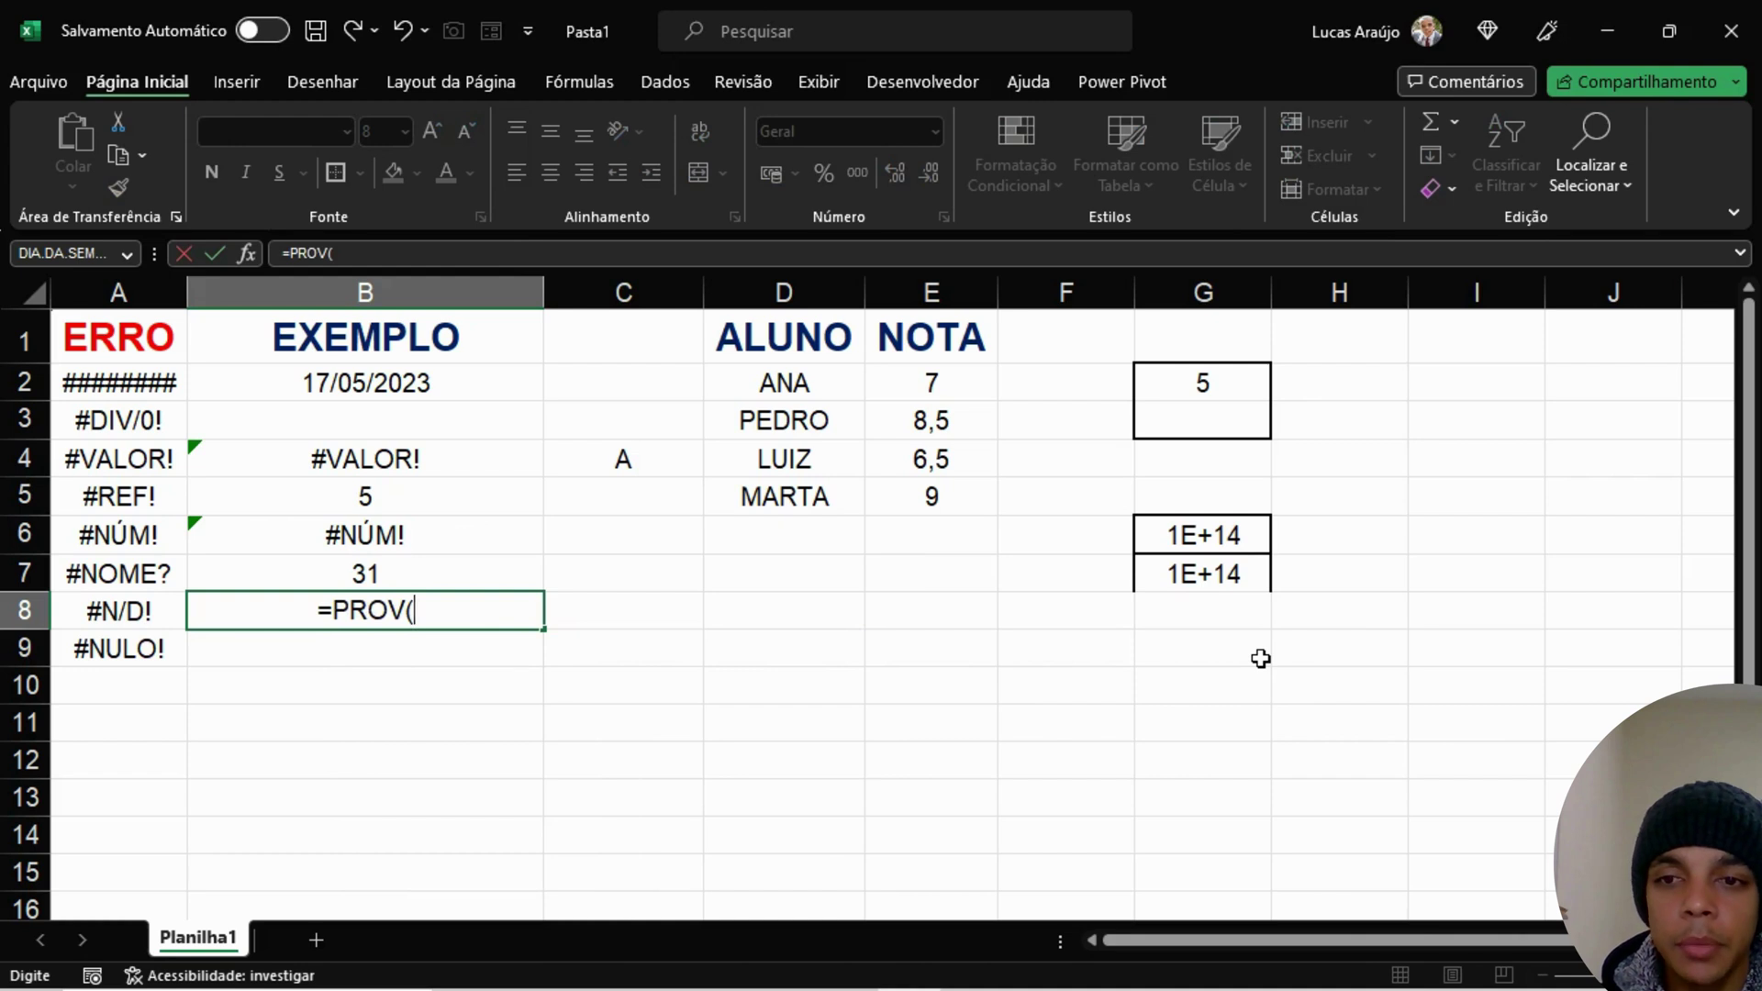
key(BackSpace)
key(BackSpace)
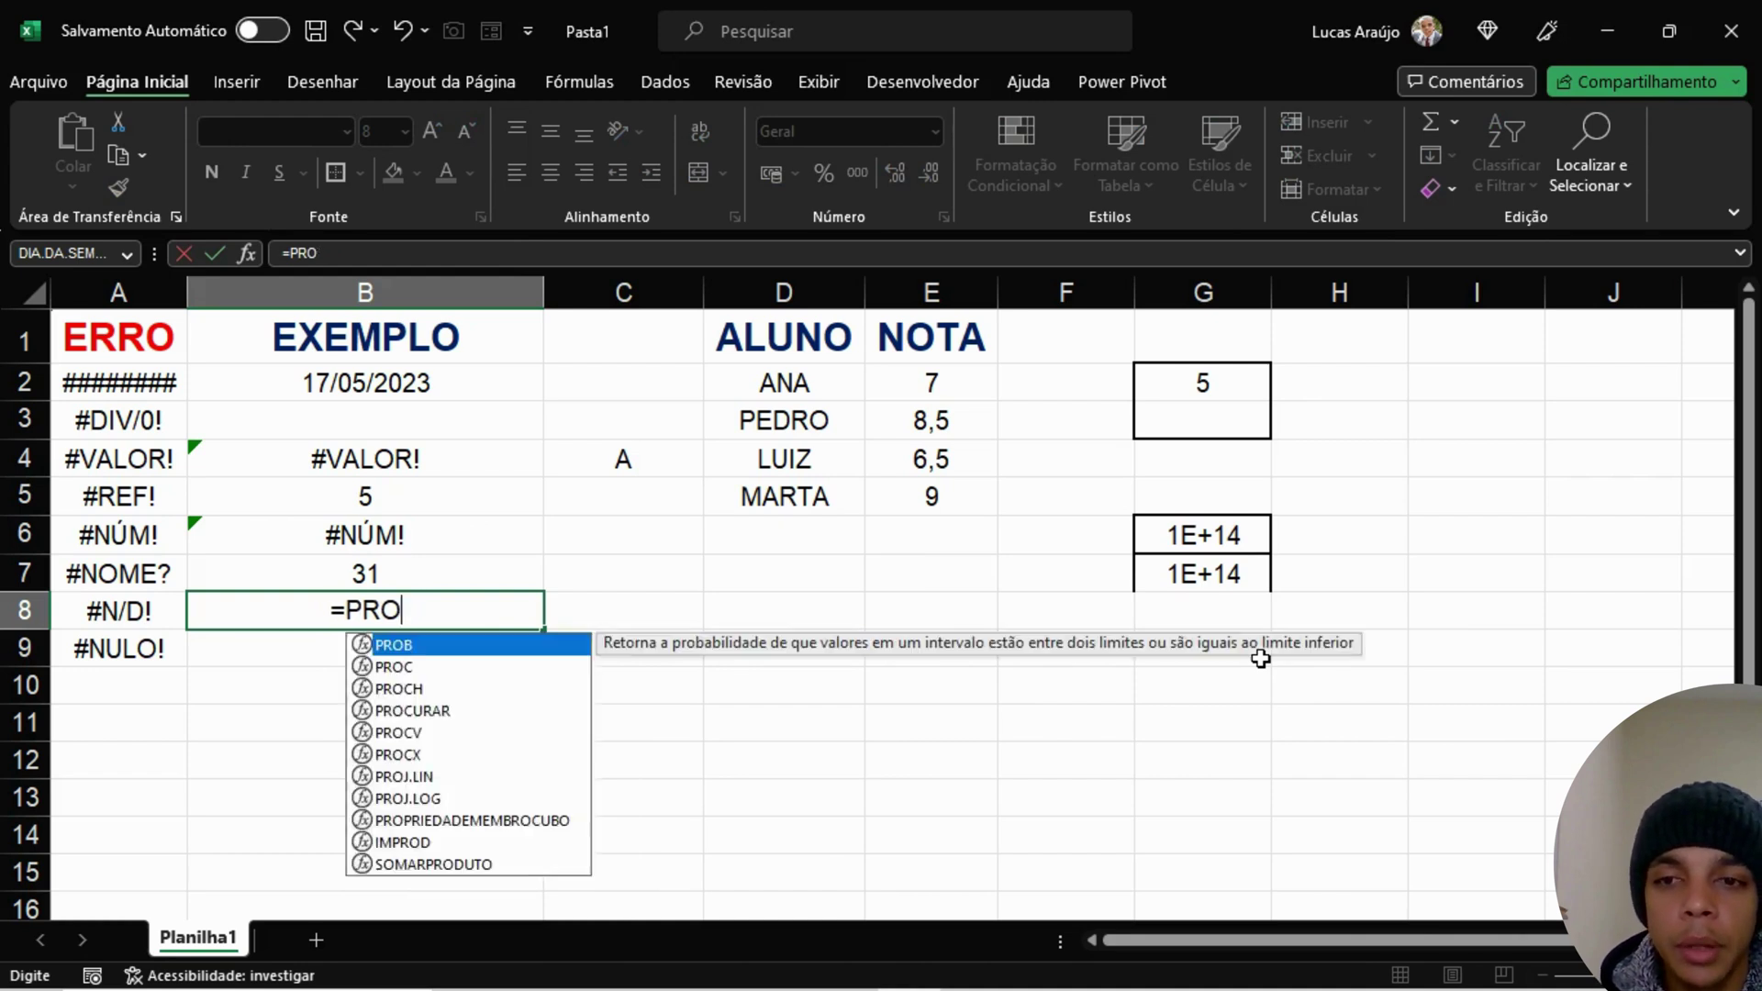
text(C)
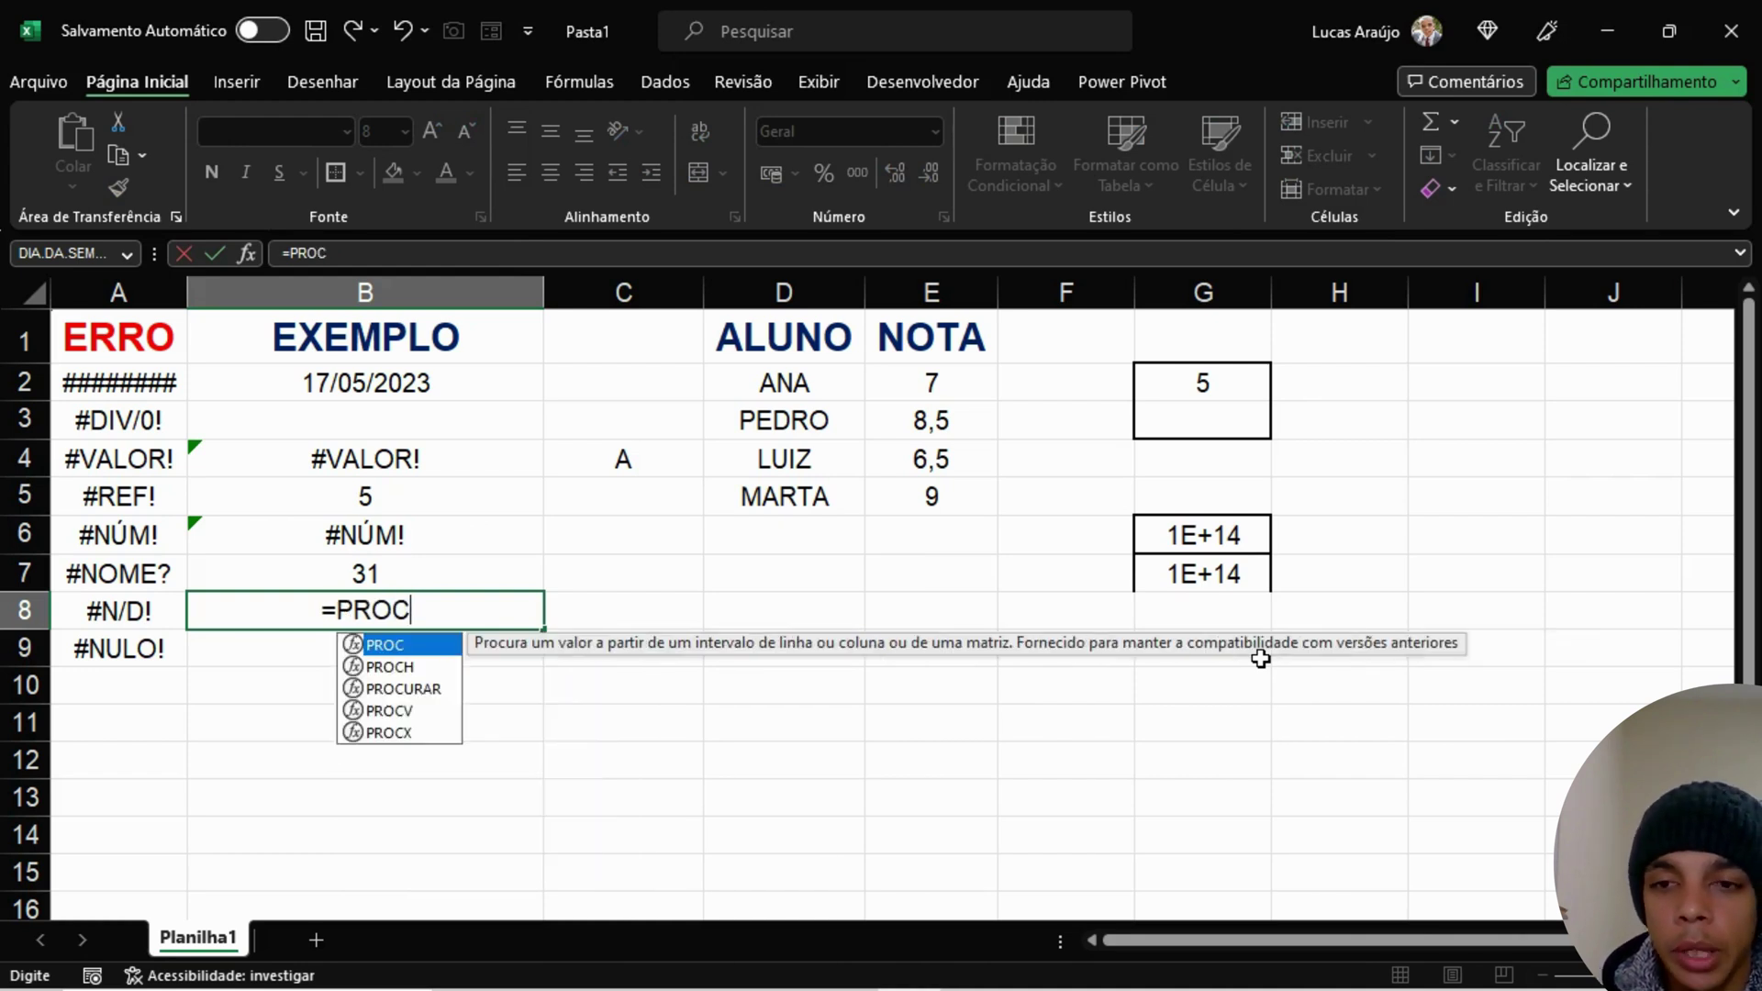
text(V()
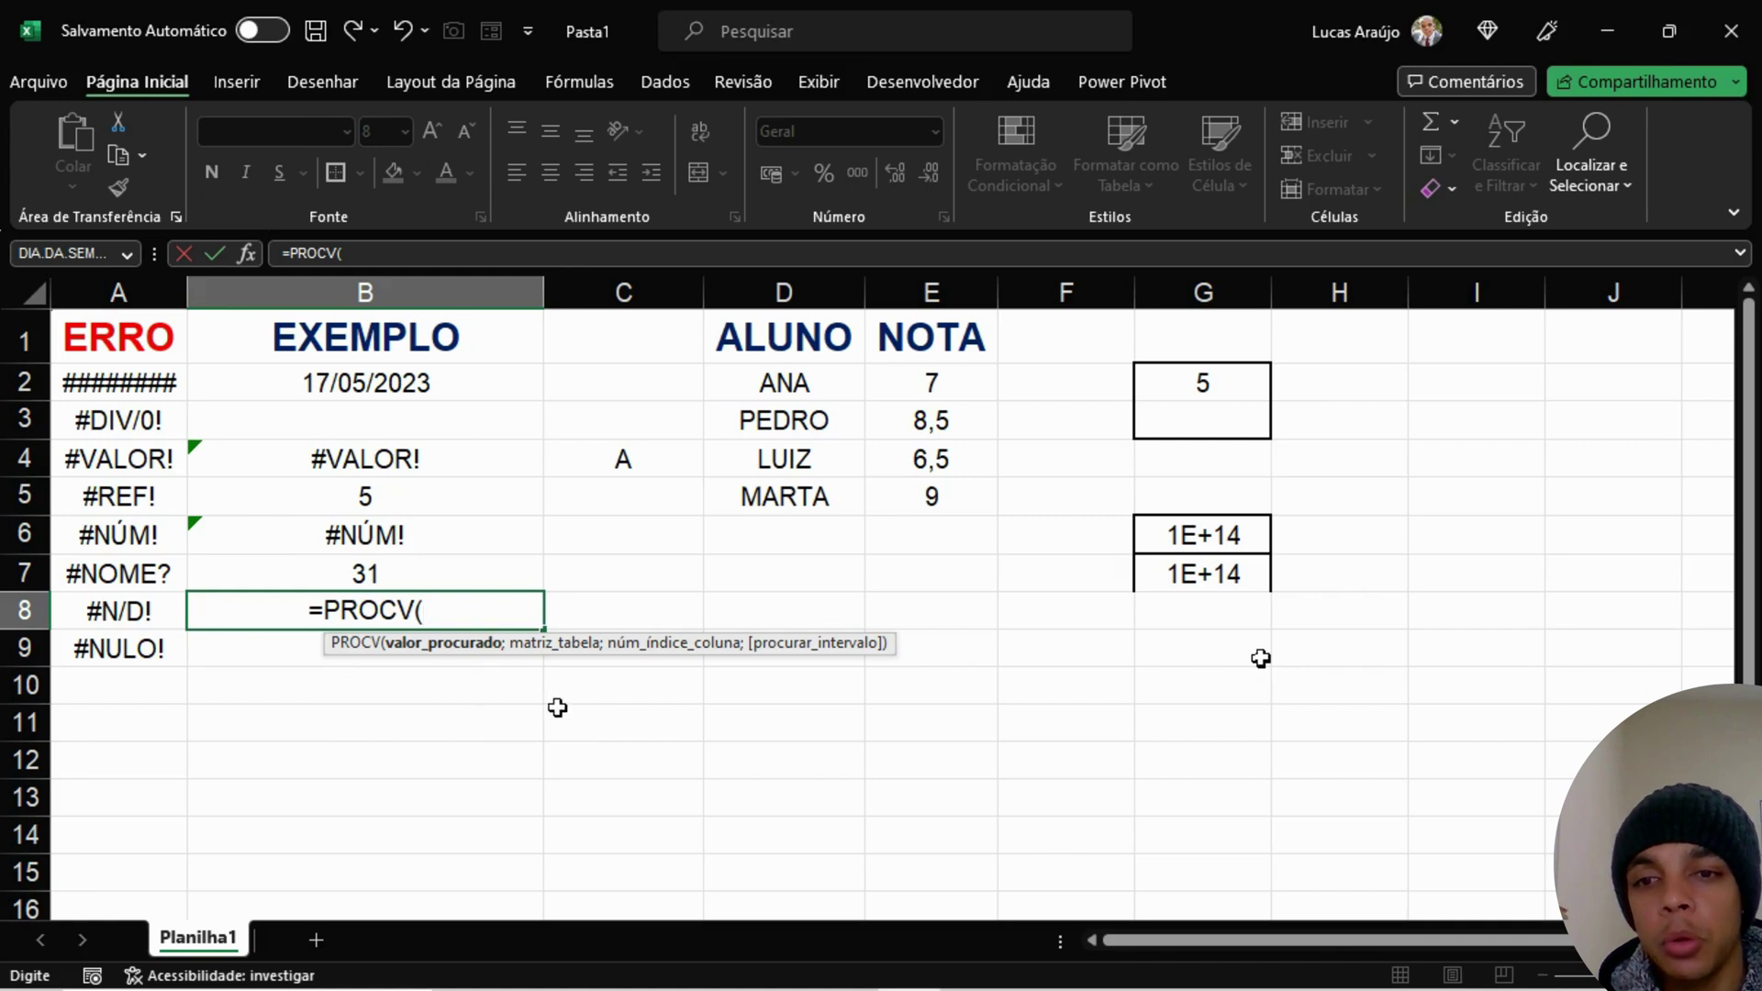
text(")
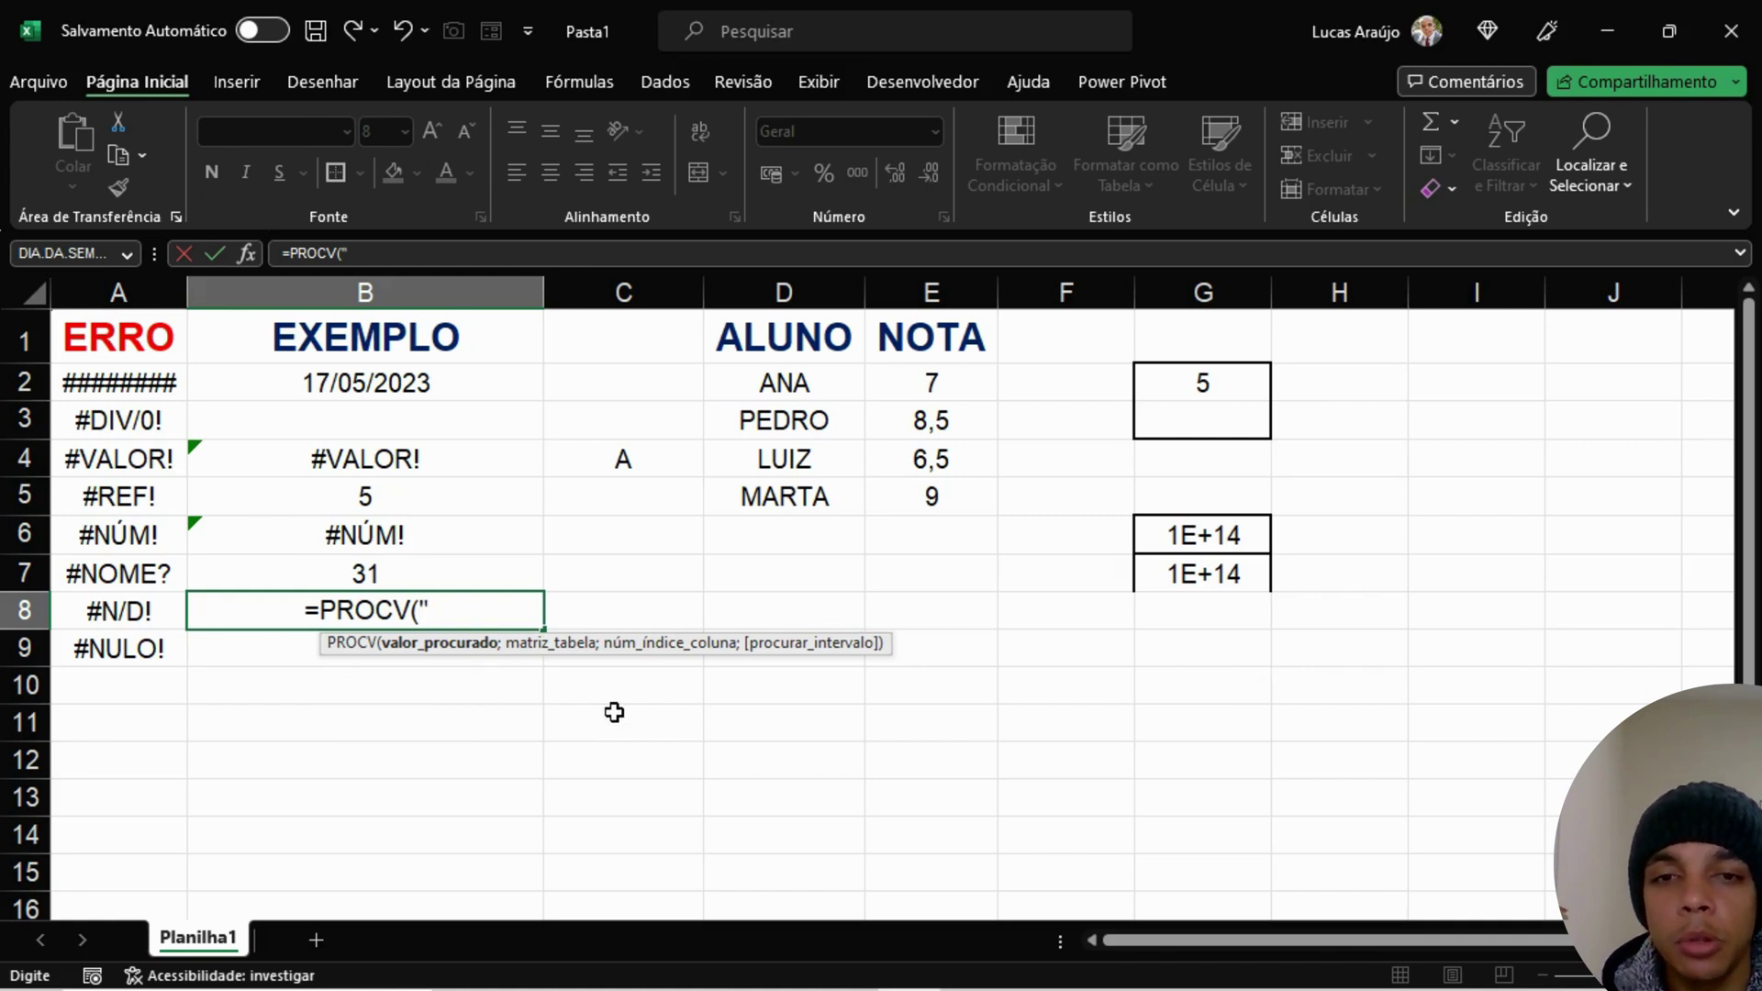
text(LUIZ)
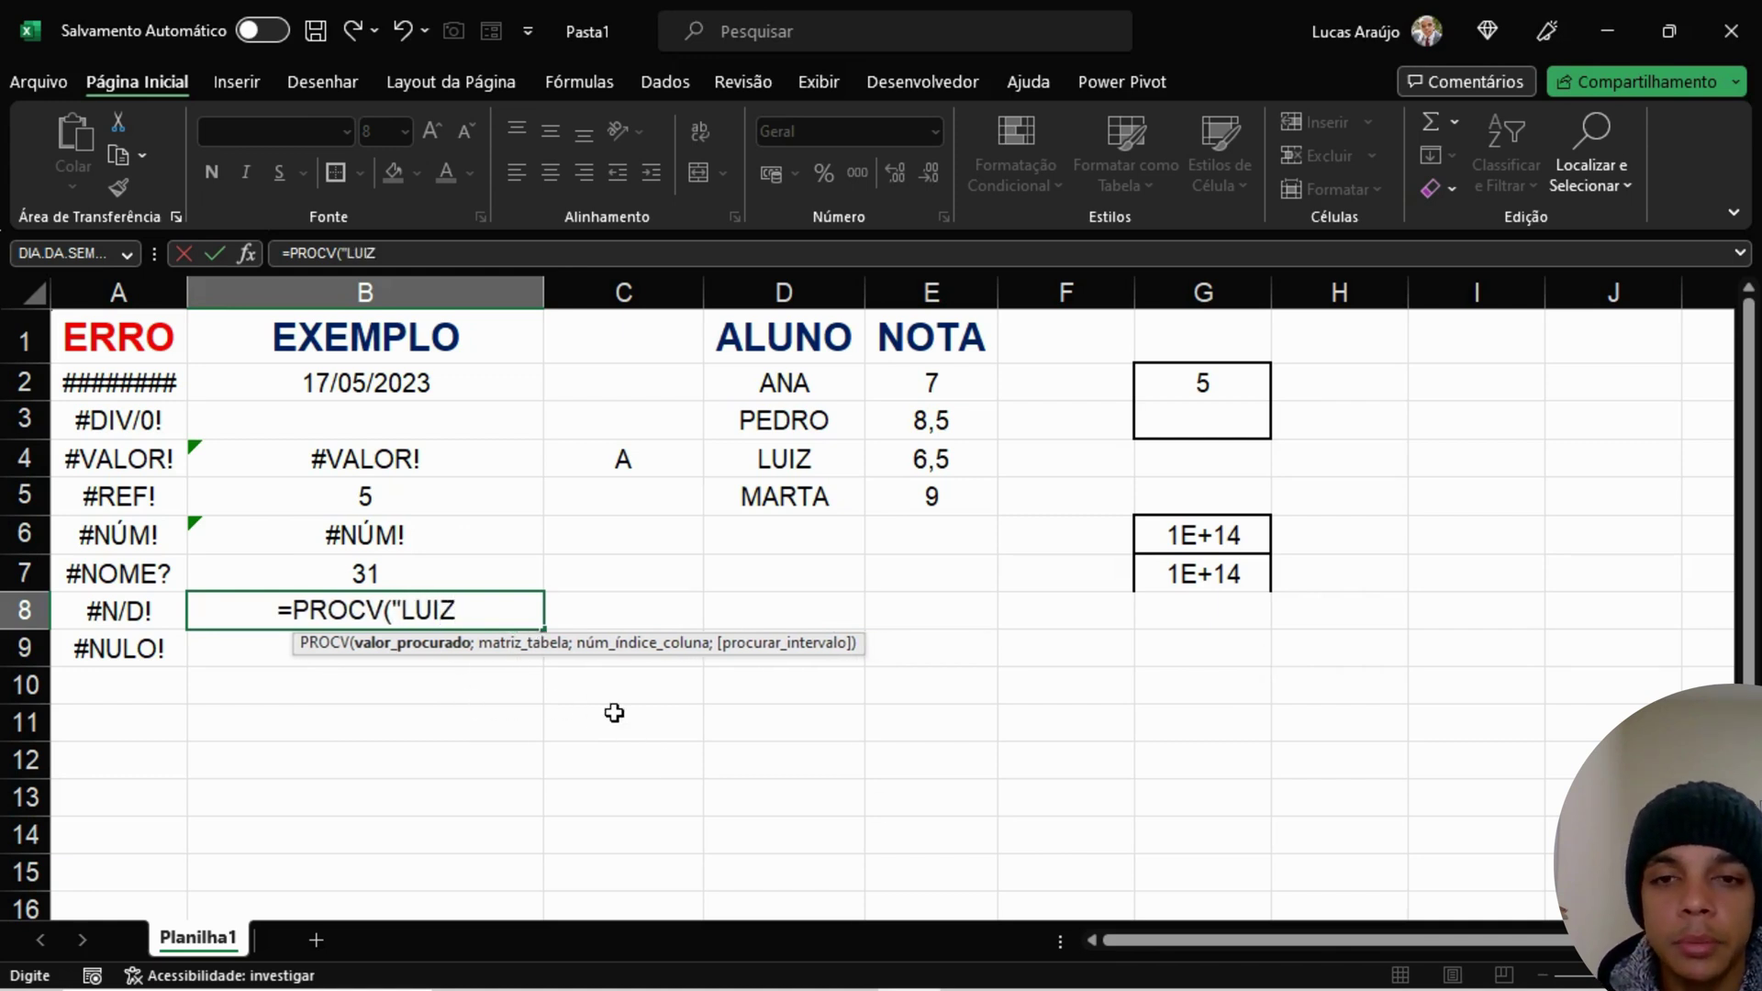
text(";)
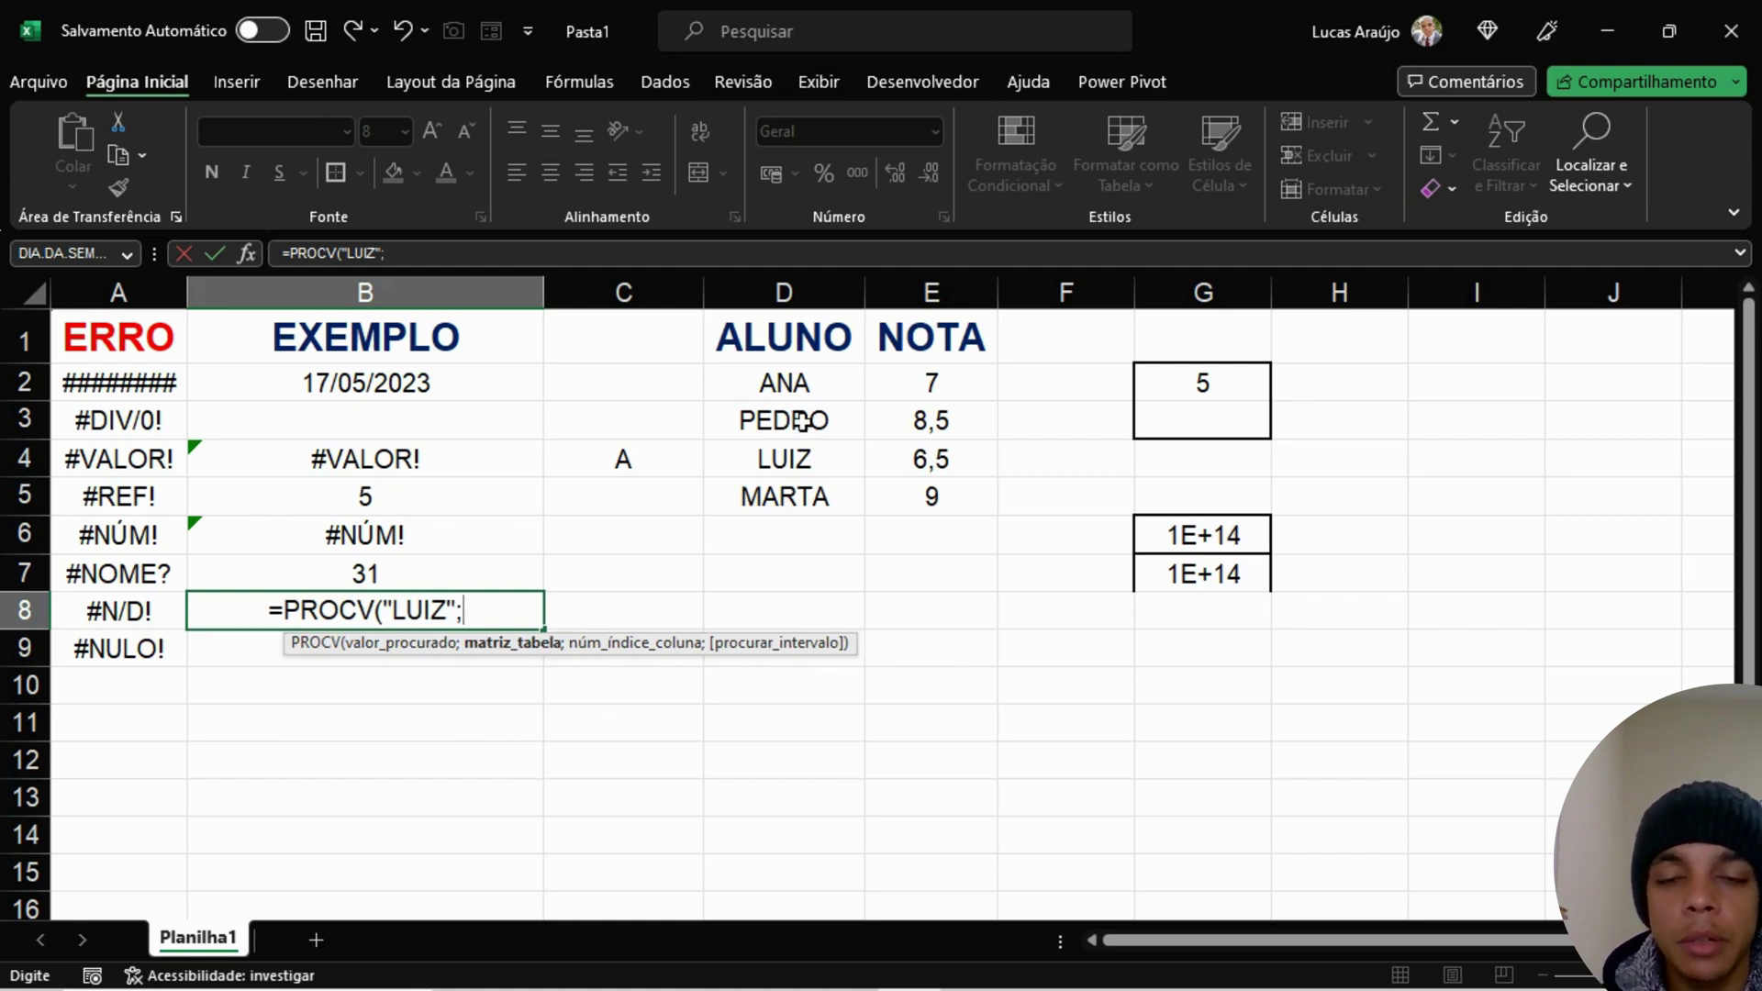
Step: Complete B8's PROCV formula with table range D2:E5, column index 2 and 0 for an exact match
drag(833, 397, 936, 507)
text(;)
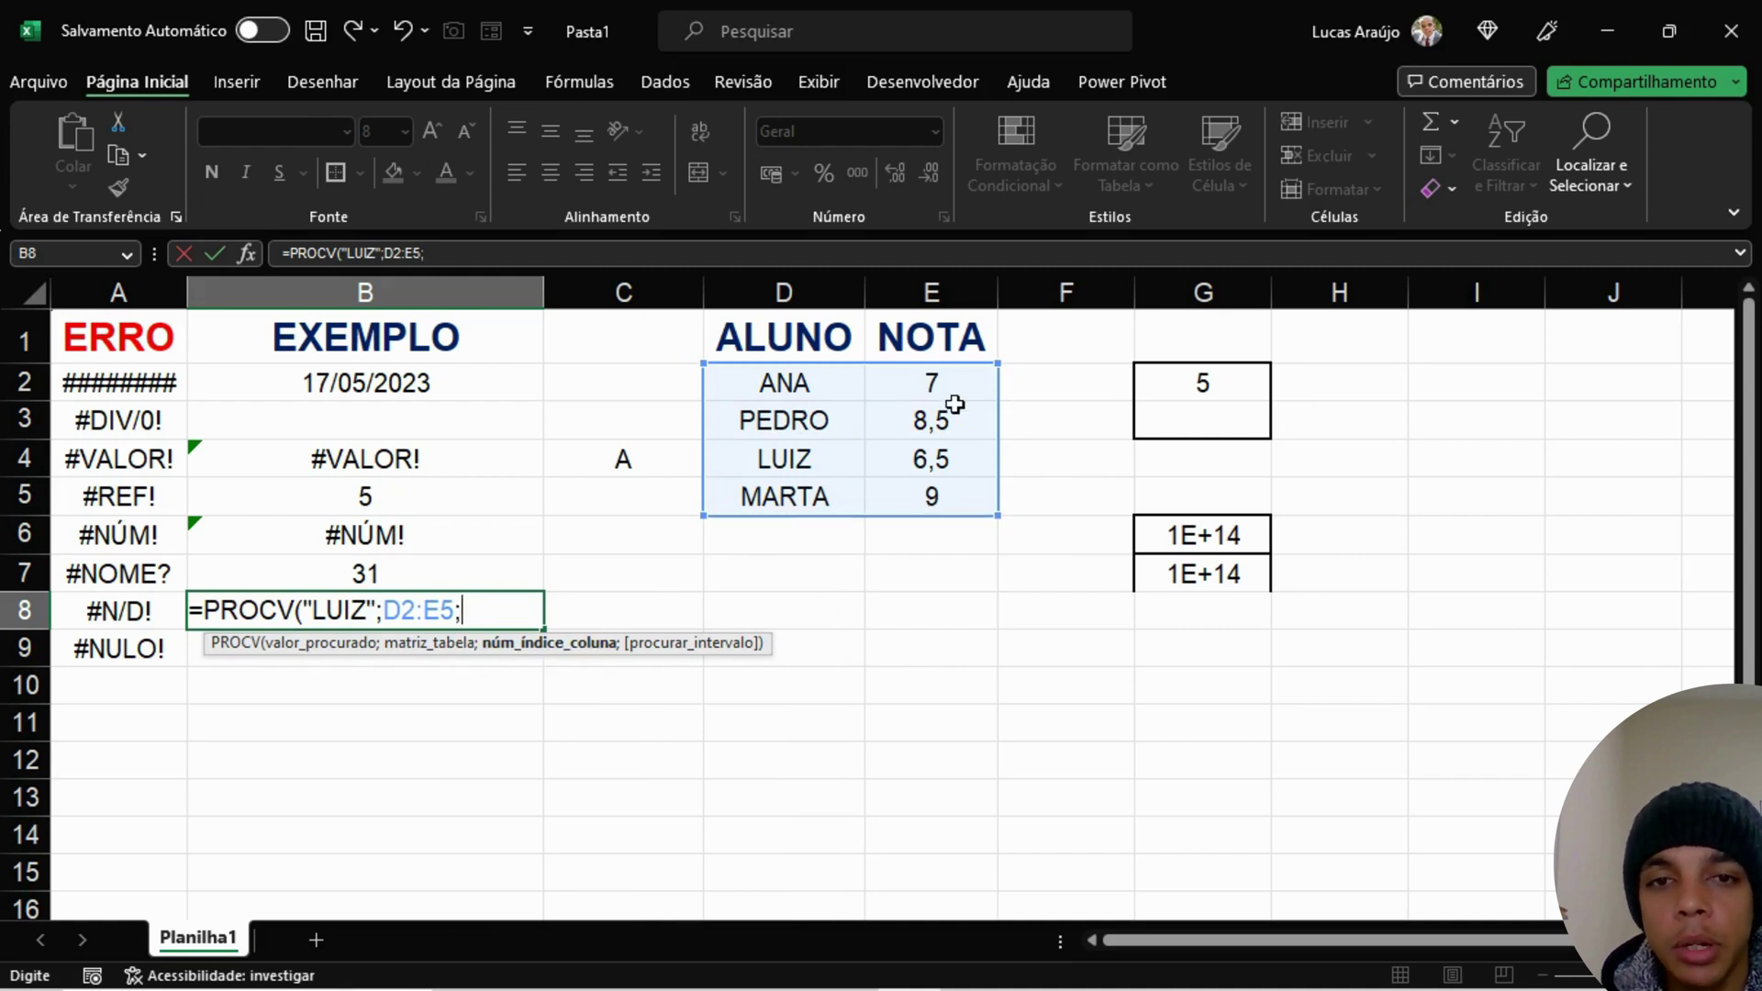
text(2)
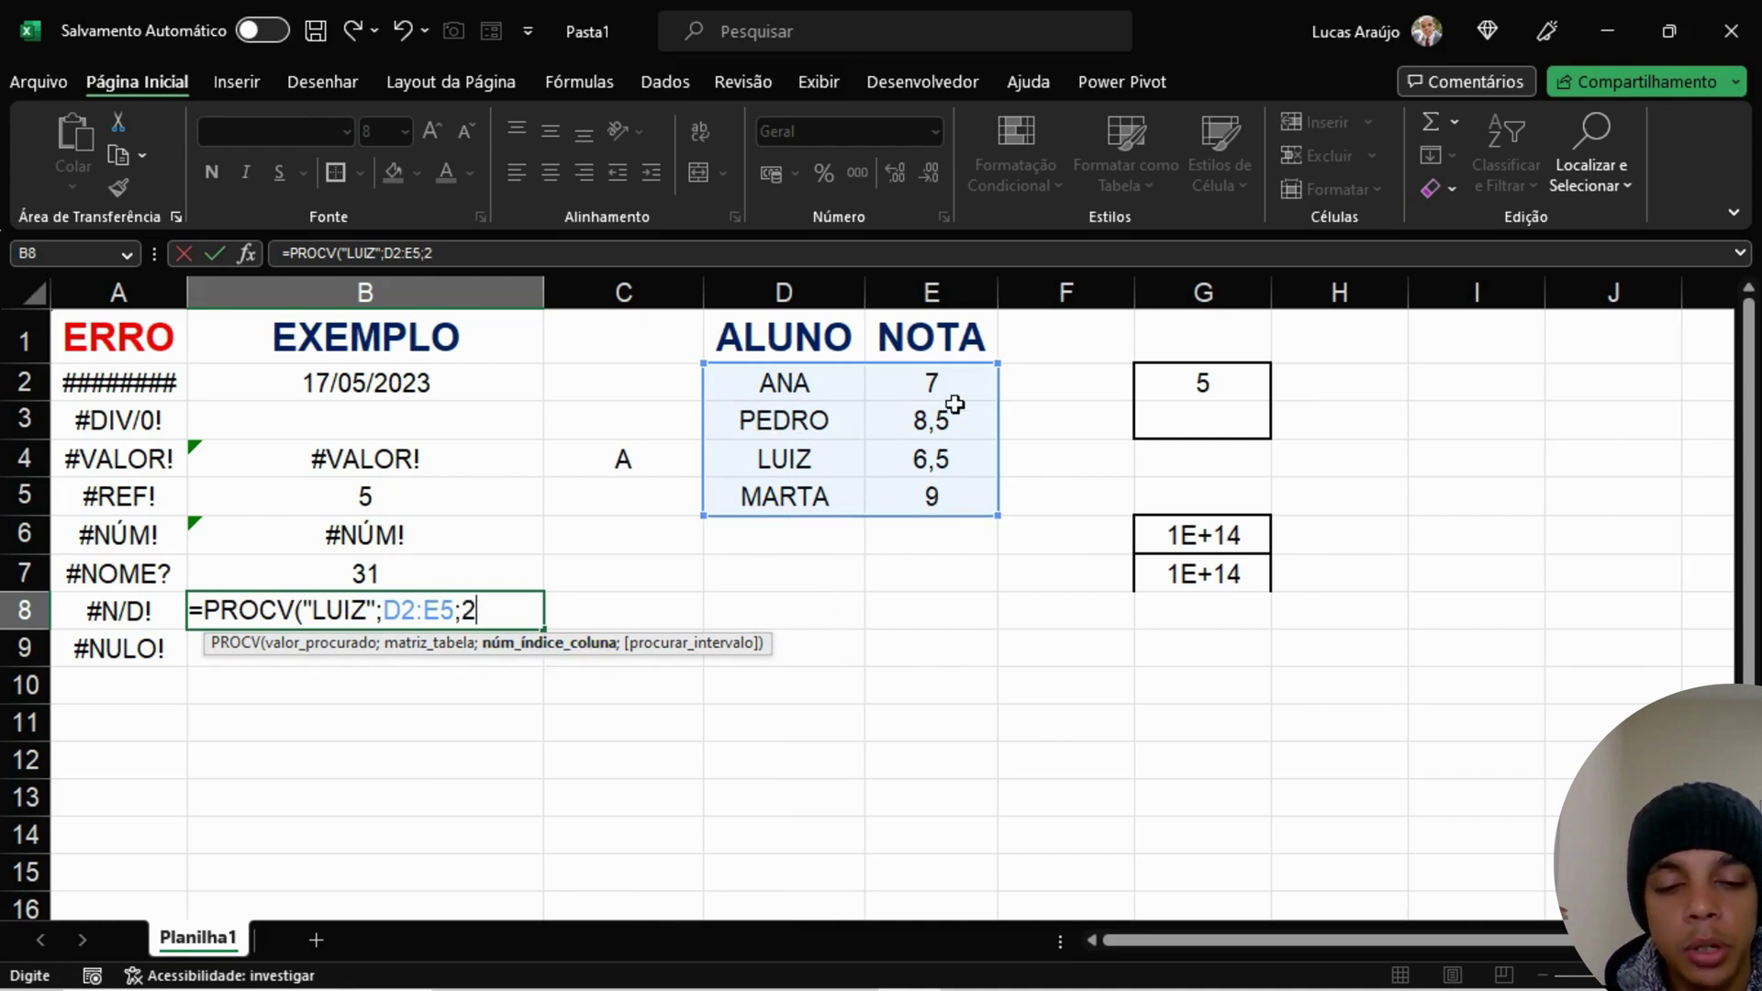
text(;)
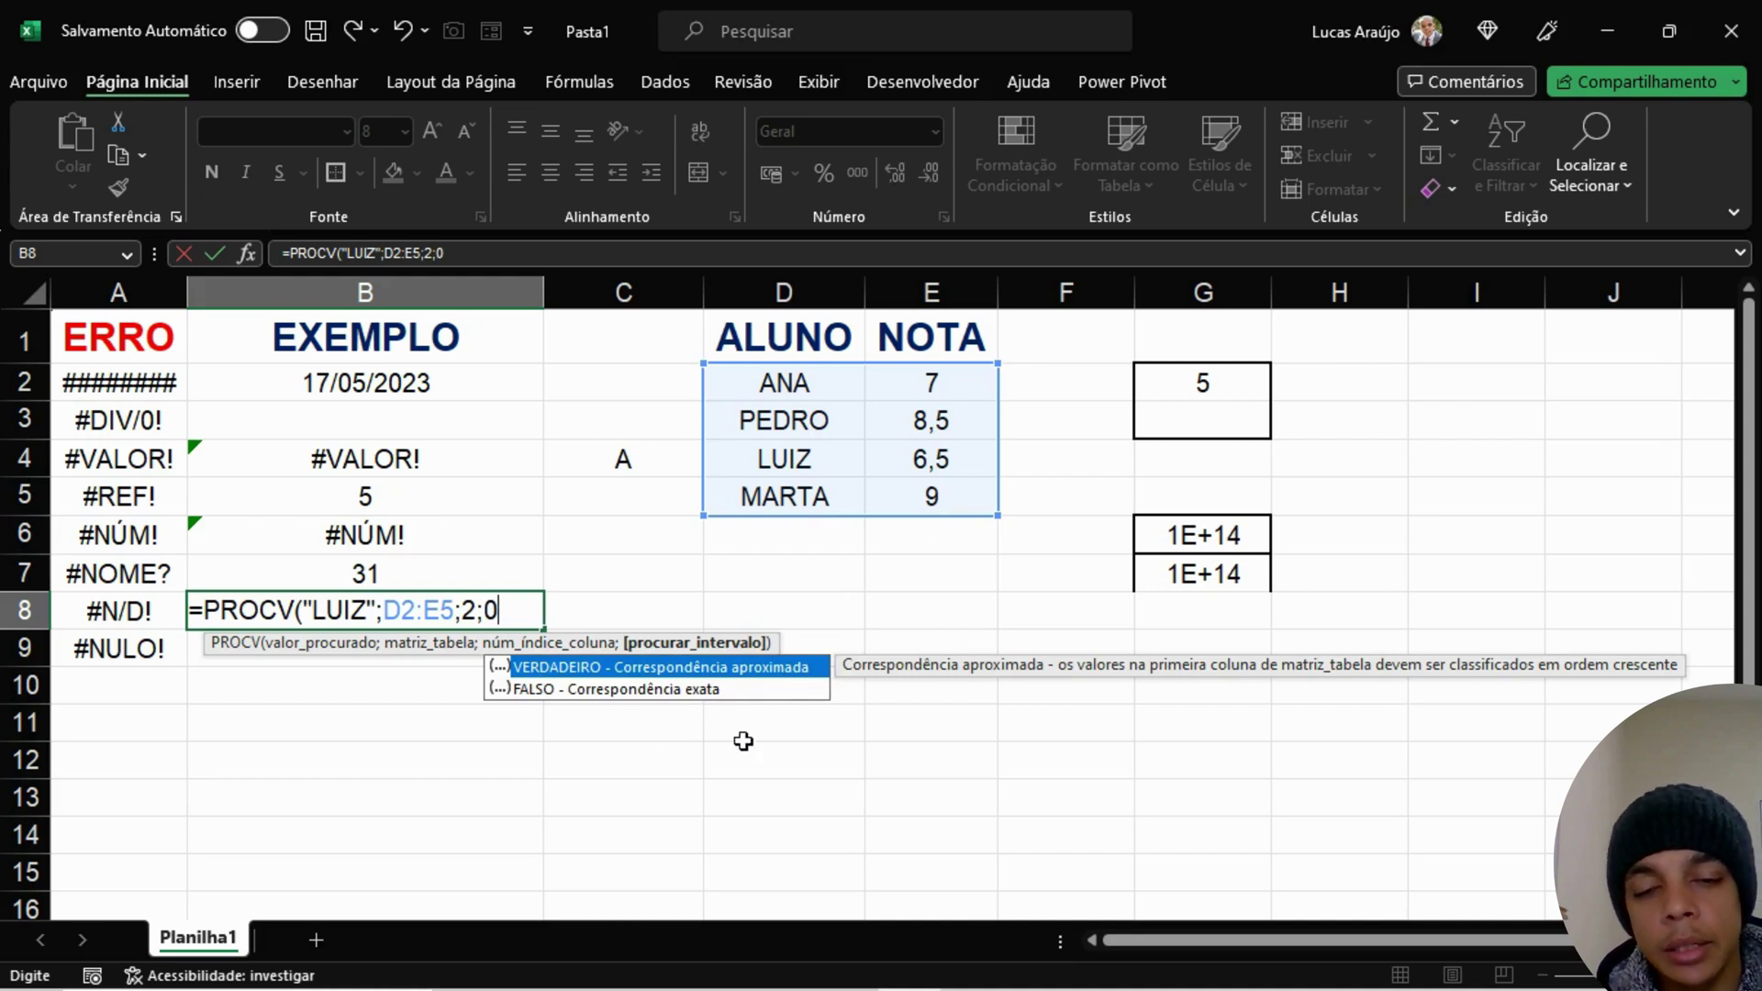
text(0))
key(Return)
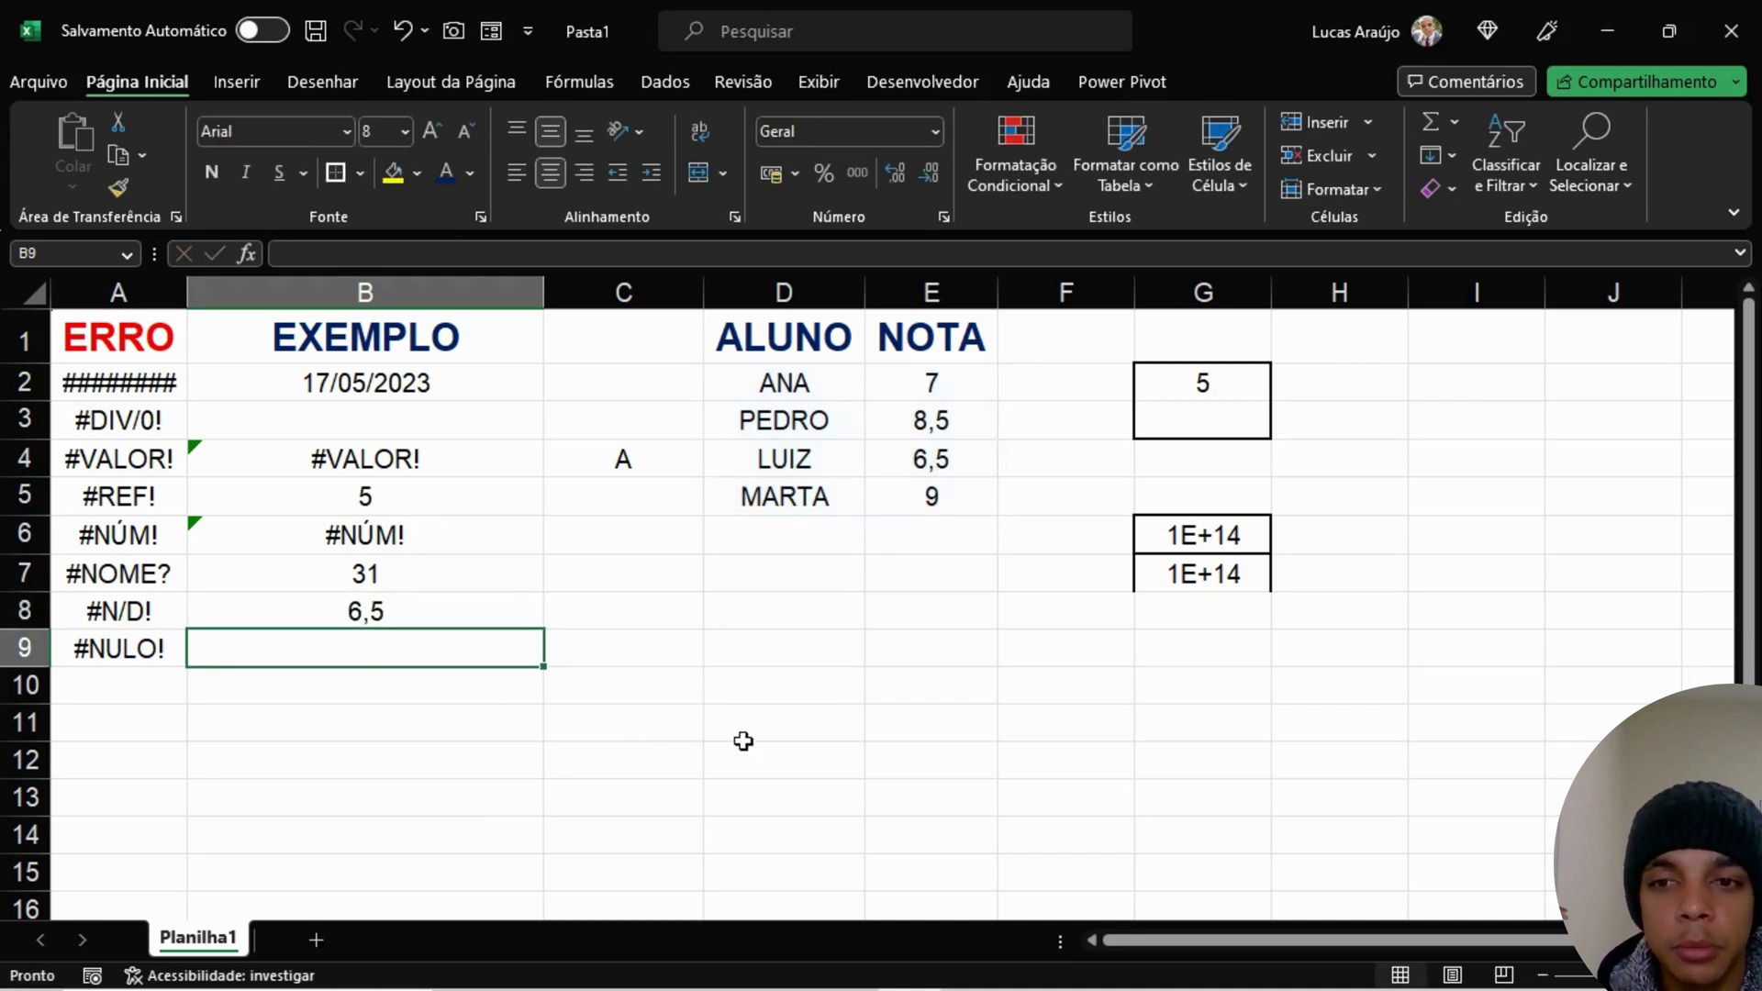
Step: Compare B8's PROCV result with the student table, checking the name in D4 against its grade in E4
key(Up)
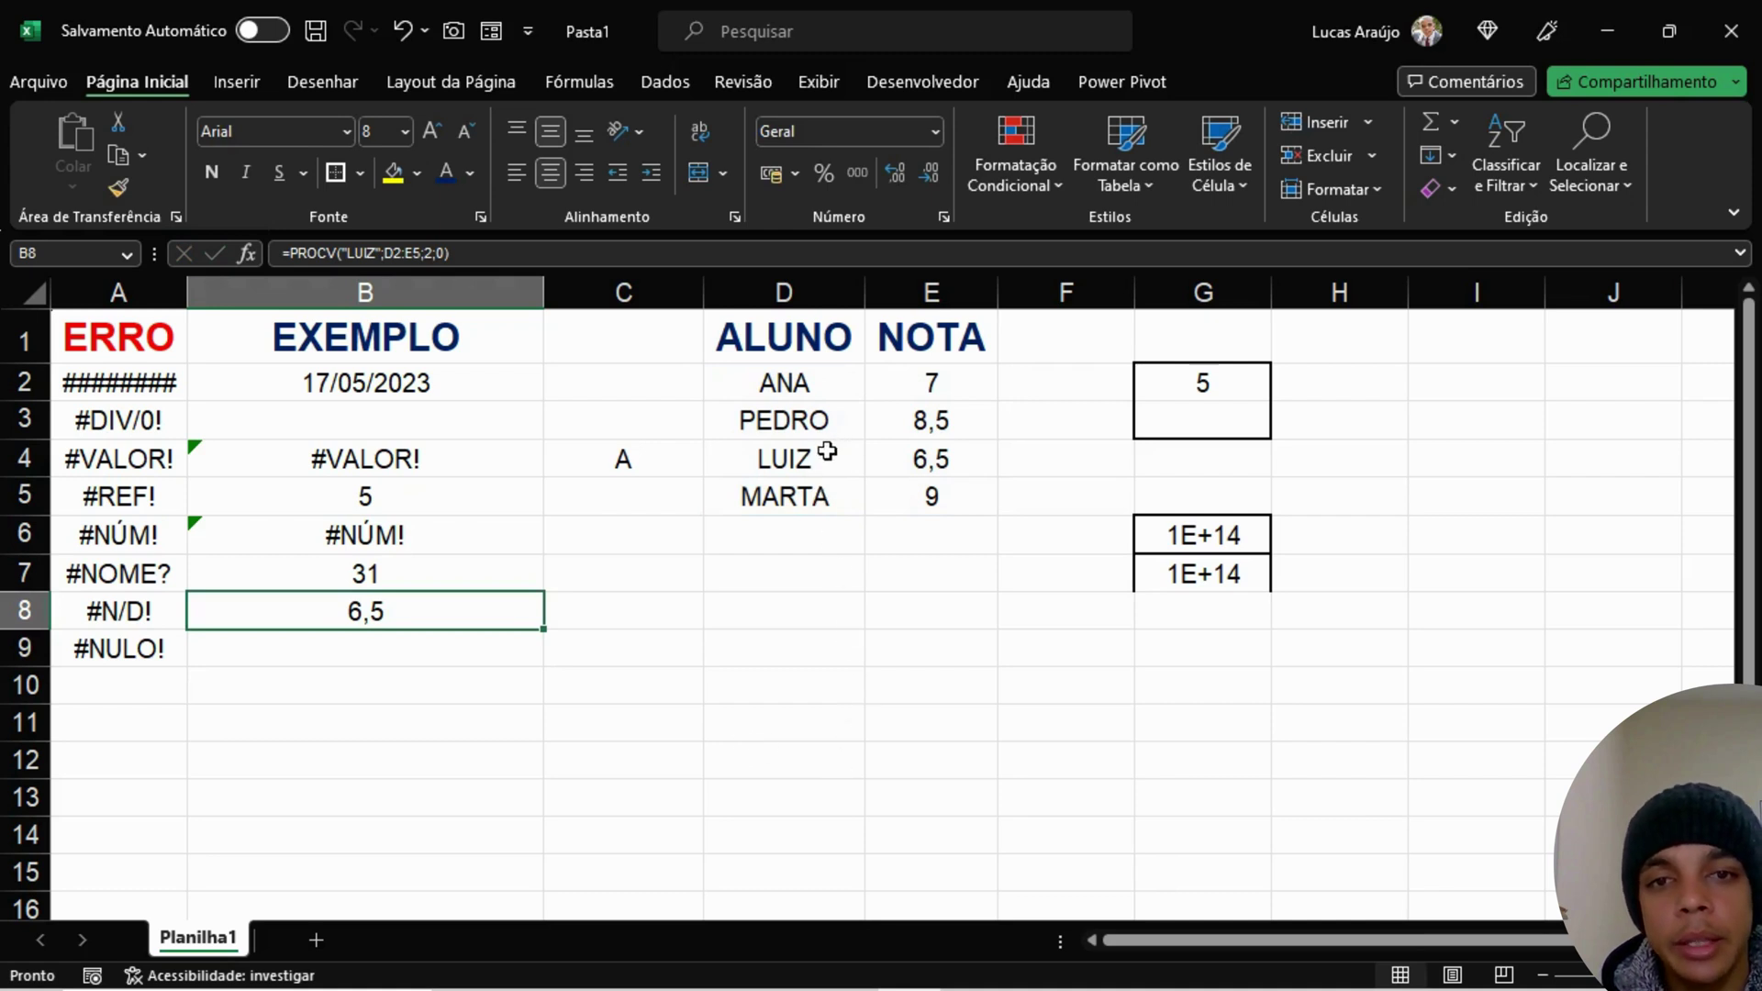
drag(826, 456, 912, 456)
click(775, 573)
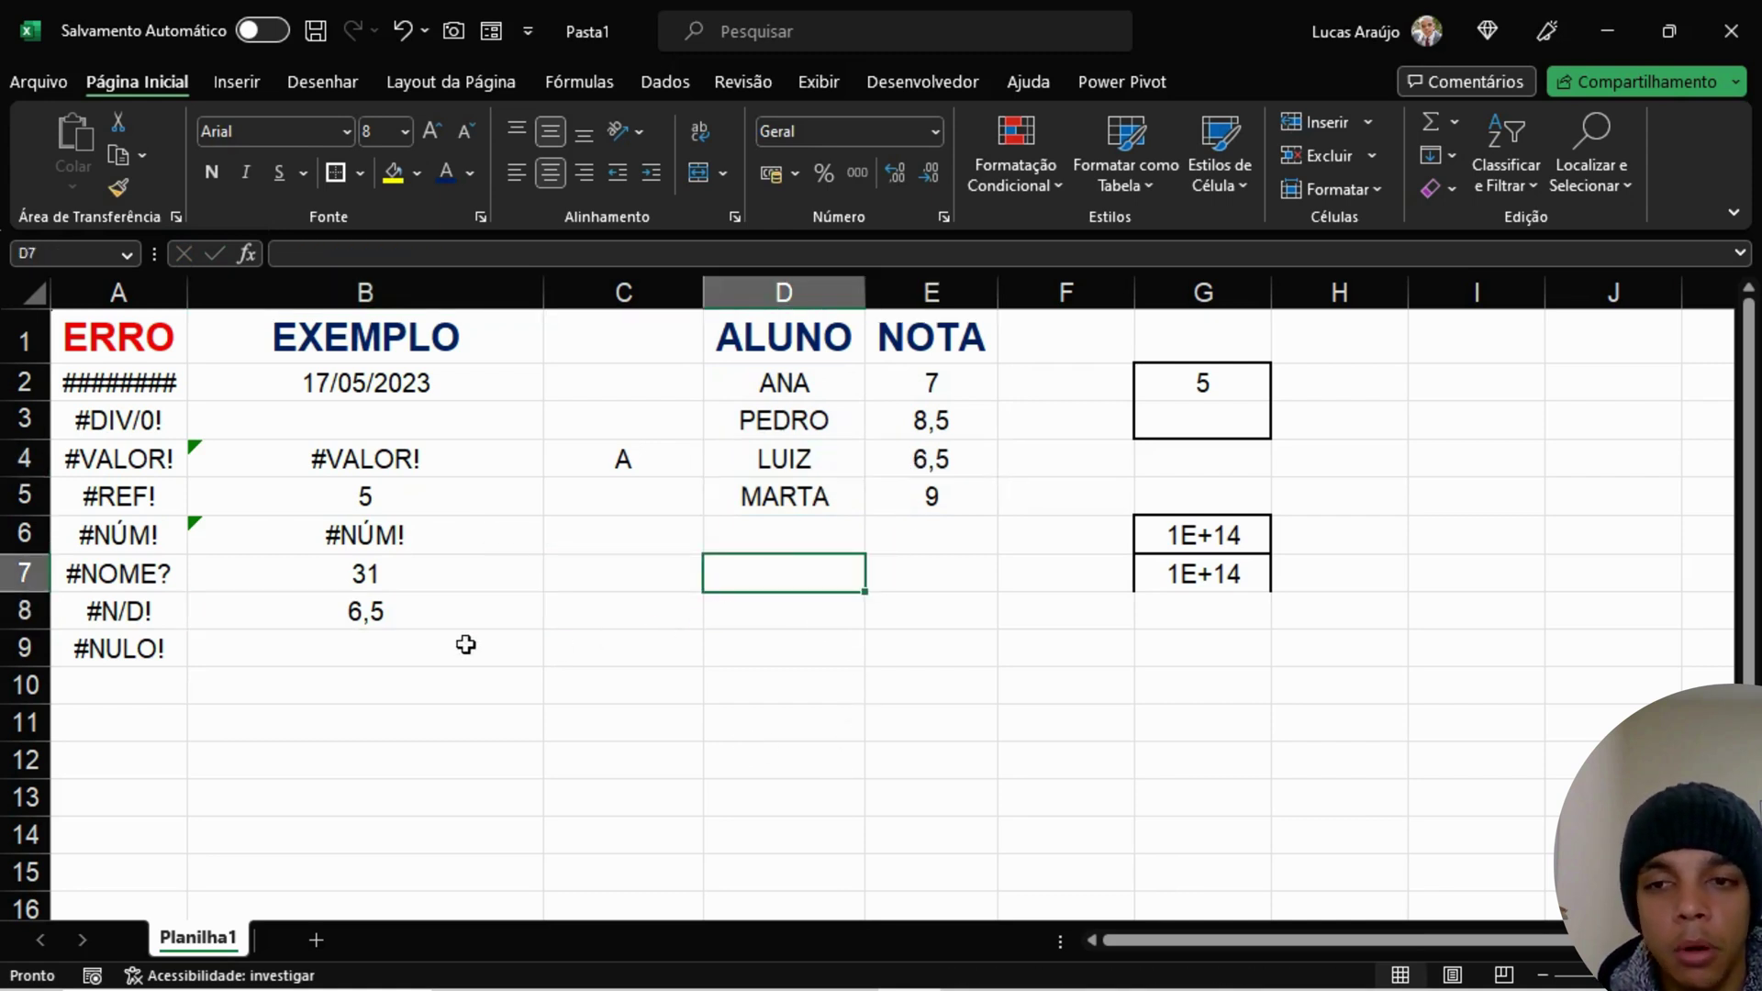
click(353, 618)
click(776, 382)
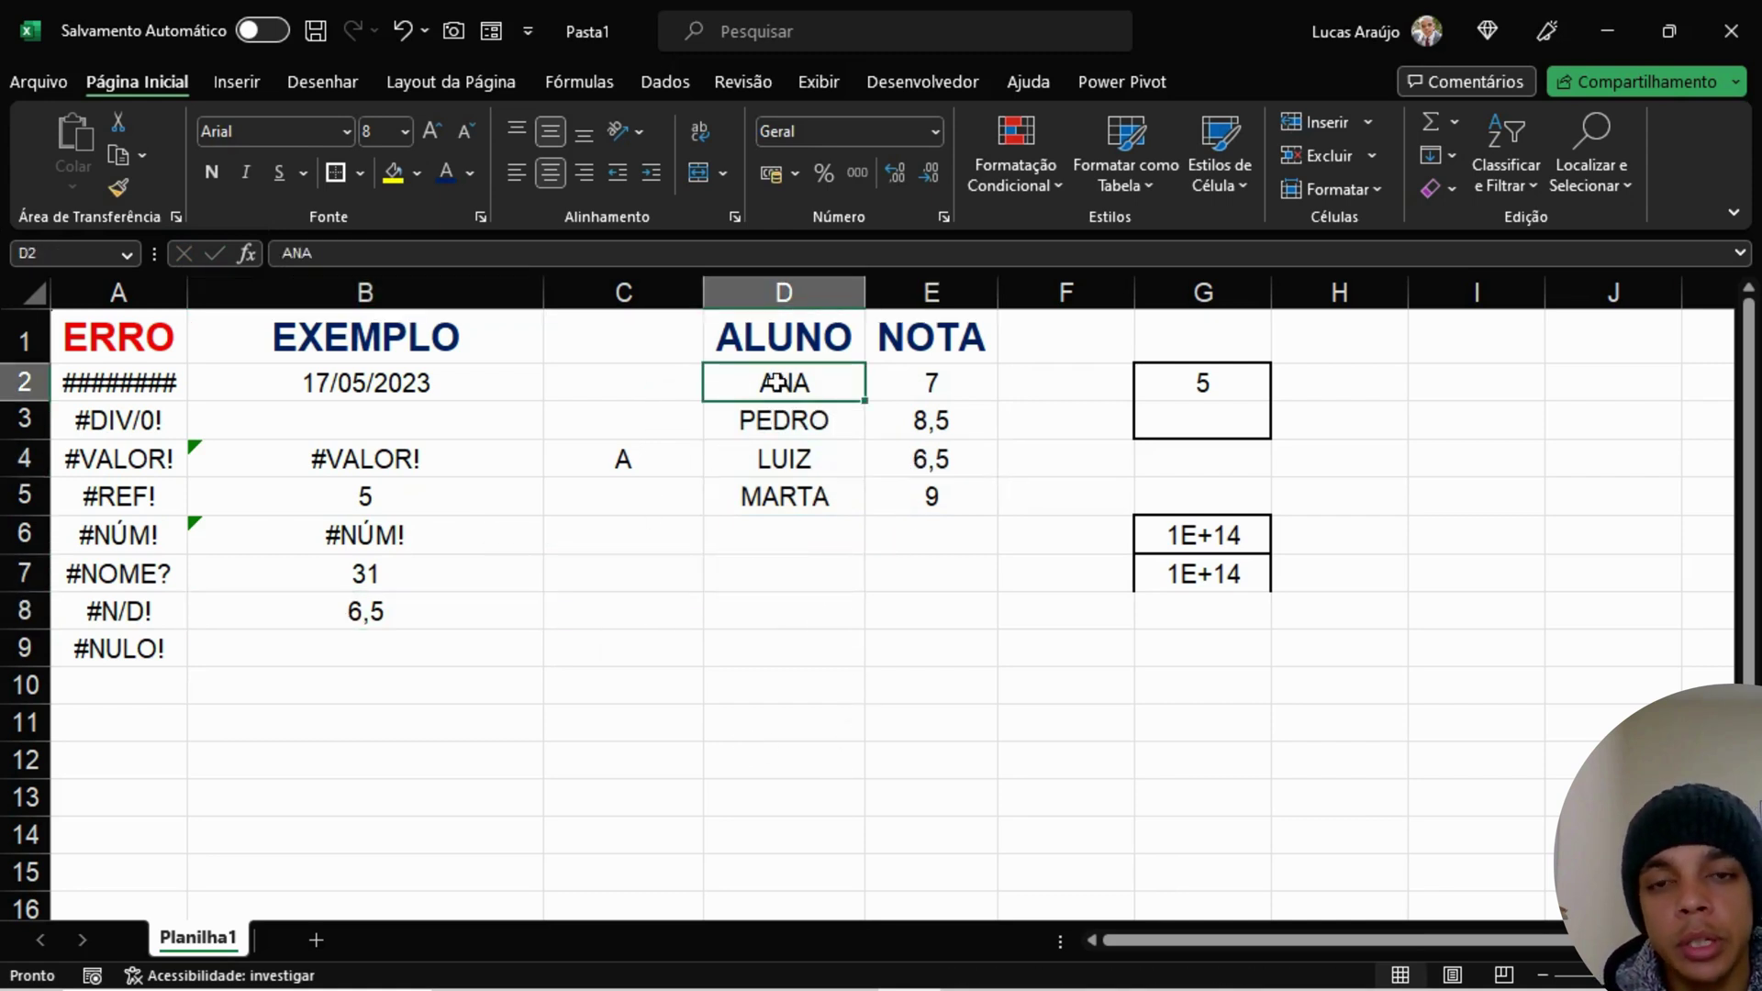
click(777, 415)
click(783, 456)
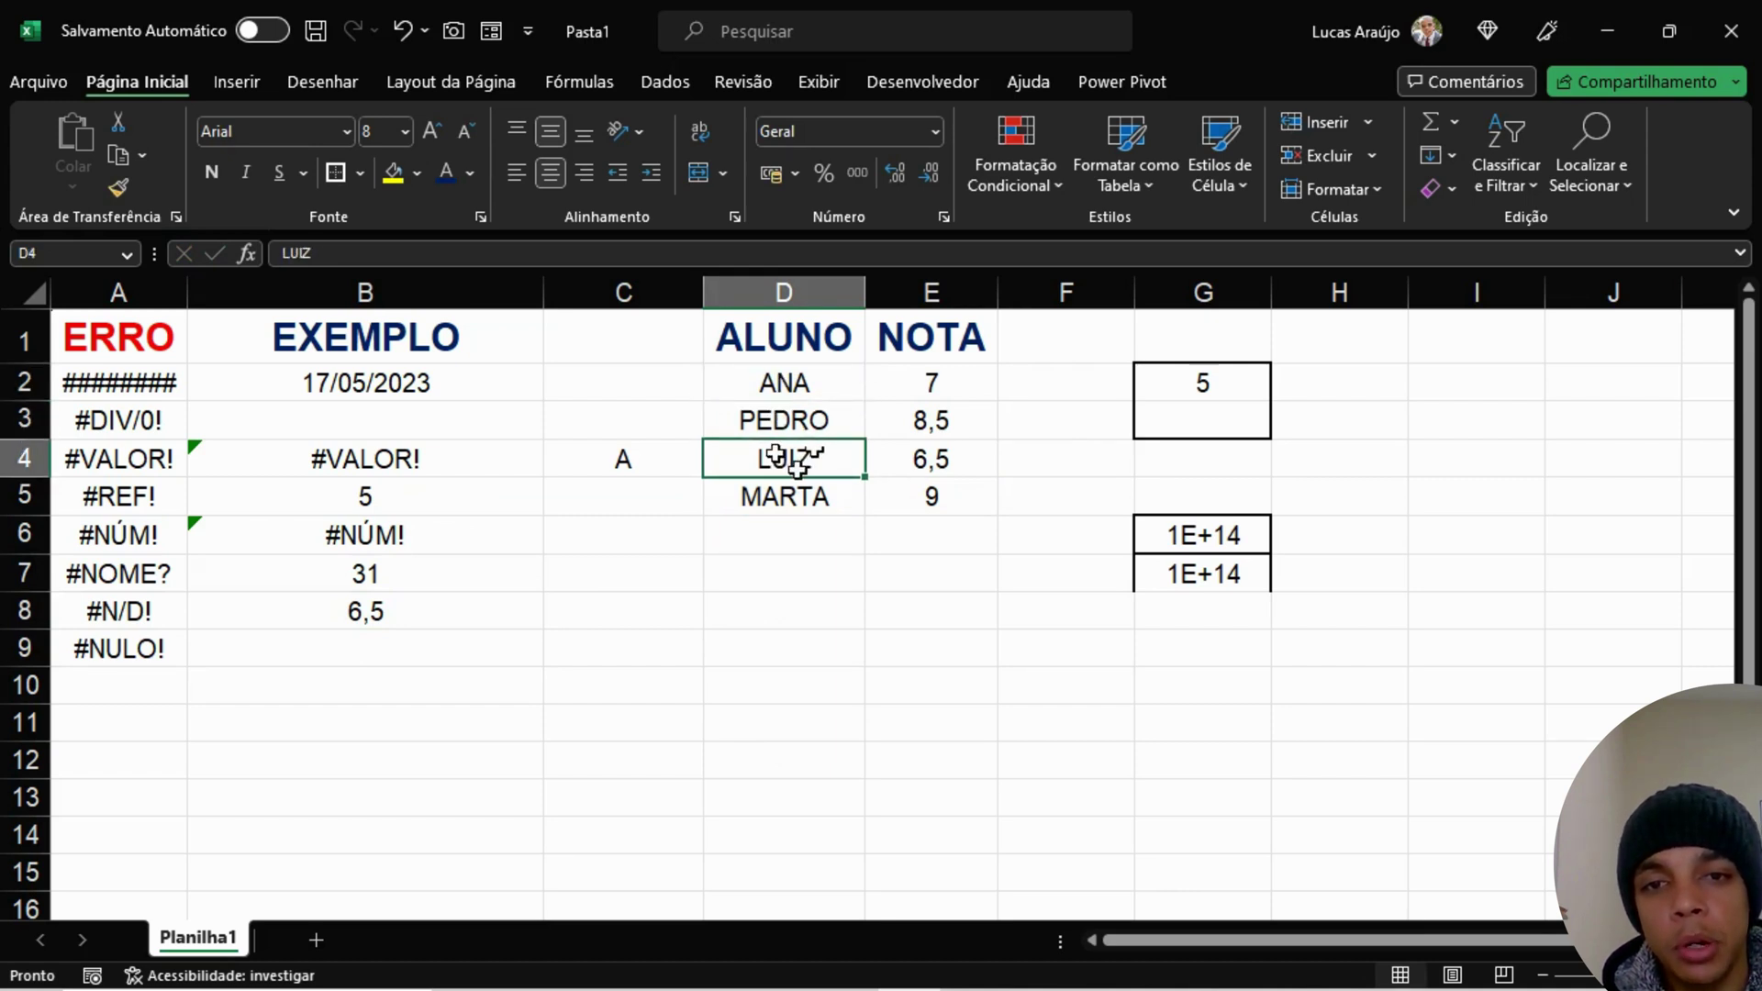
click(920, 457)
click(856, 460)
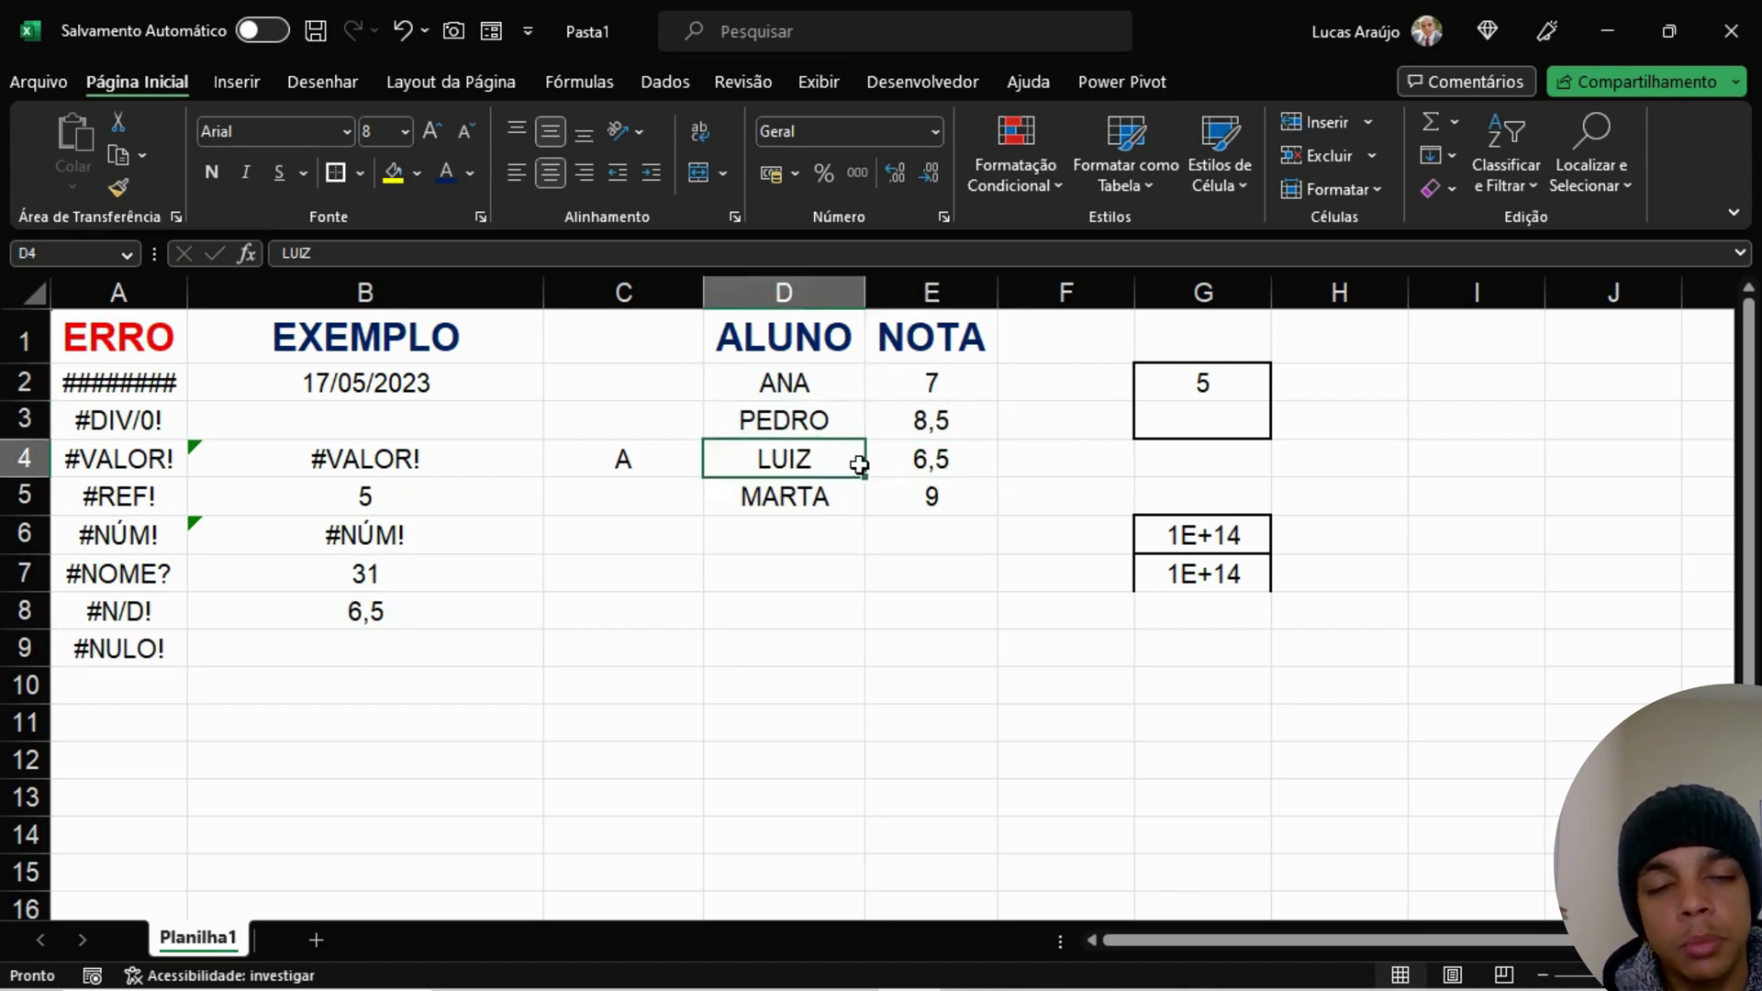
click(870, 462)
click(840, 460)
click(935, 459)
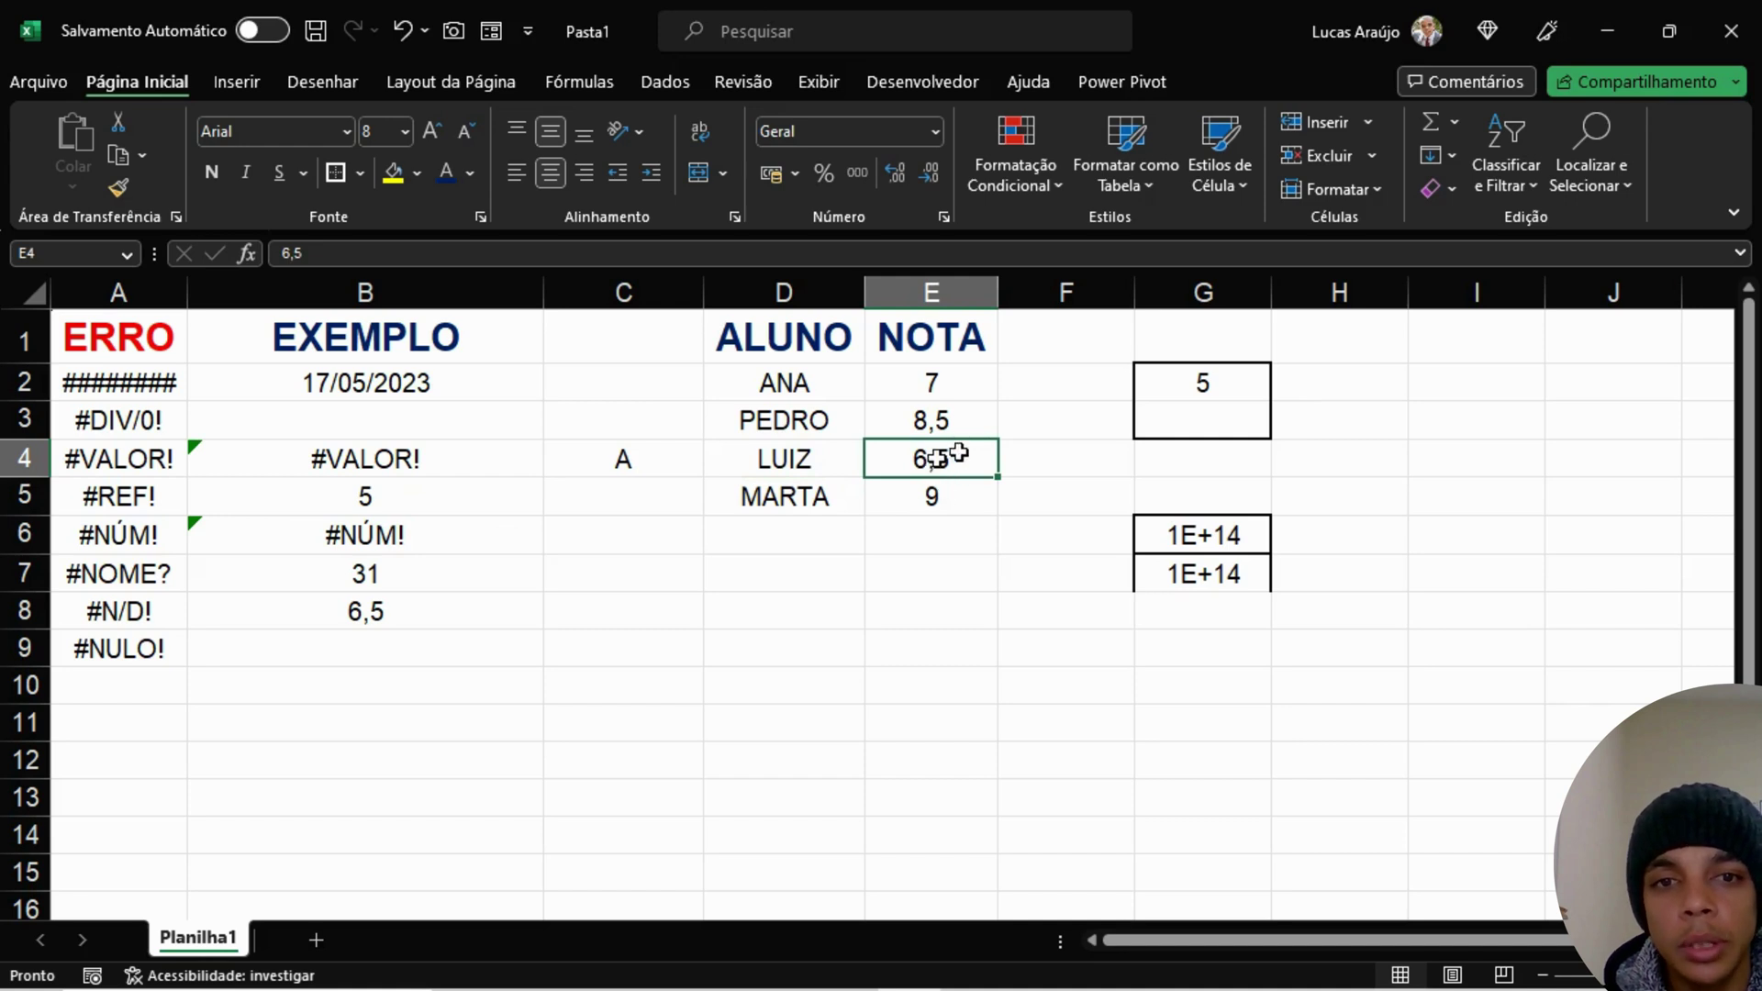
Step: Misspell the quoted student name in B8's PROCV formula by replacing its final Z with S, and compare it with the ALUNO list
click(469, 623)
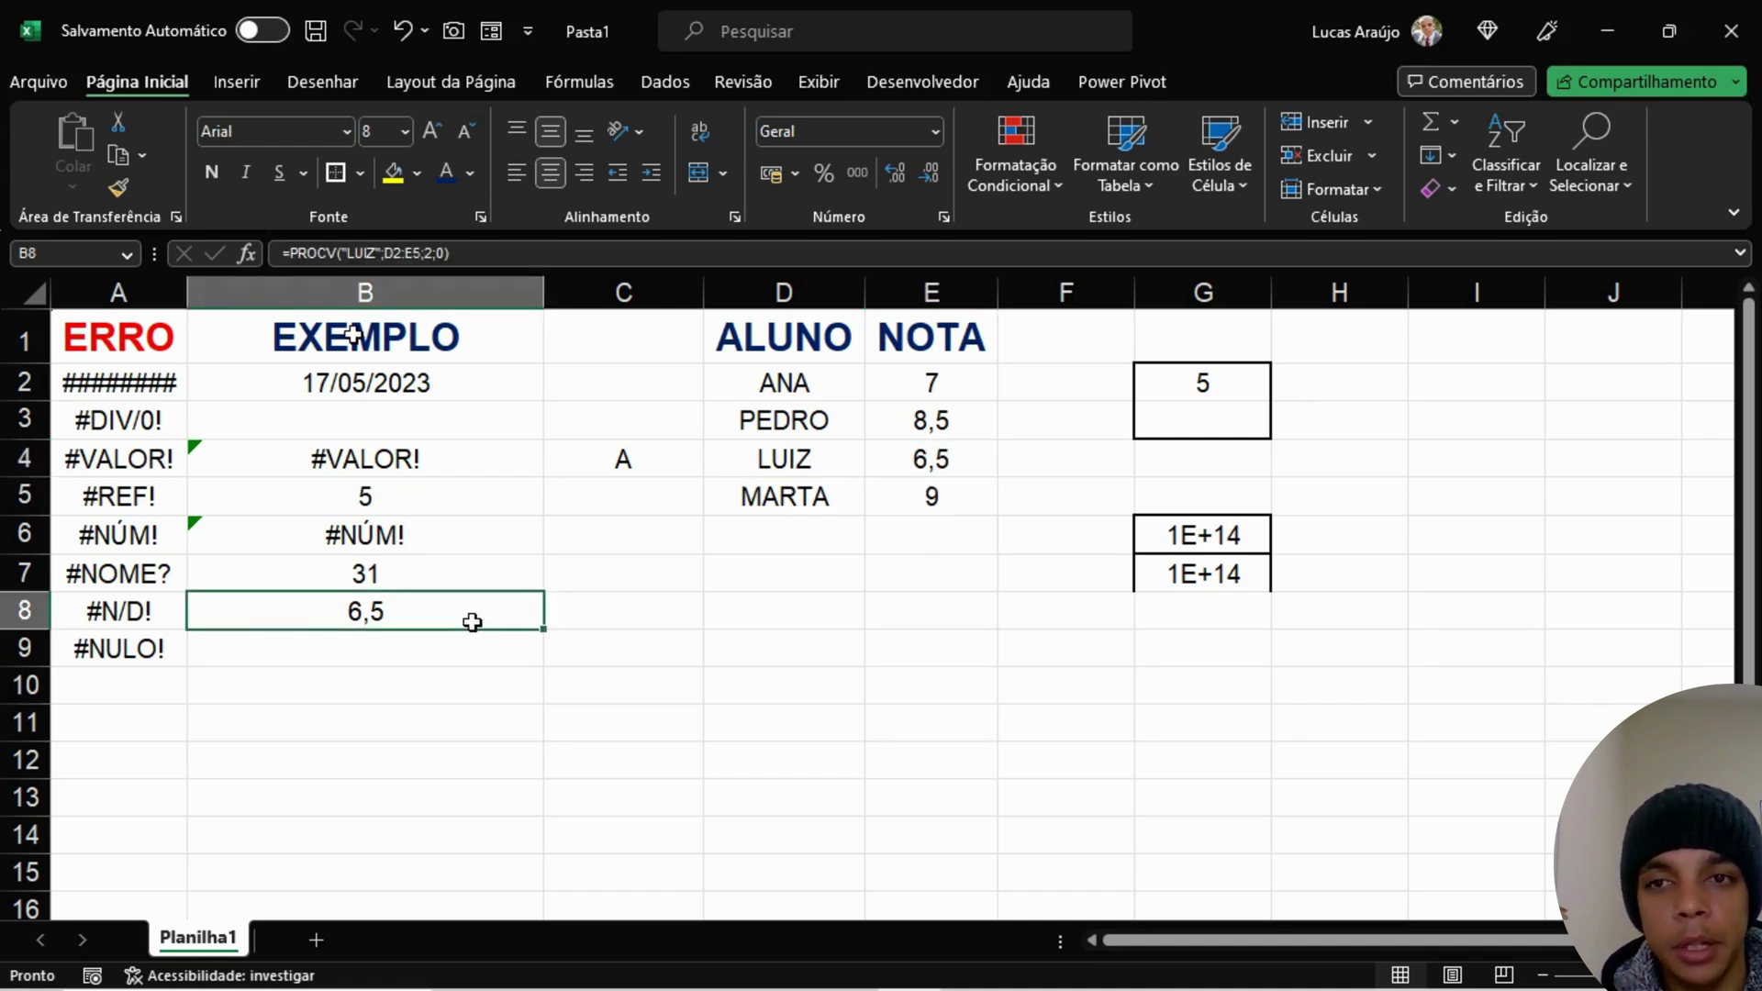
double_click(472, 622)
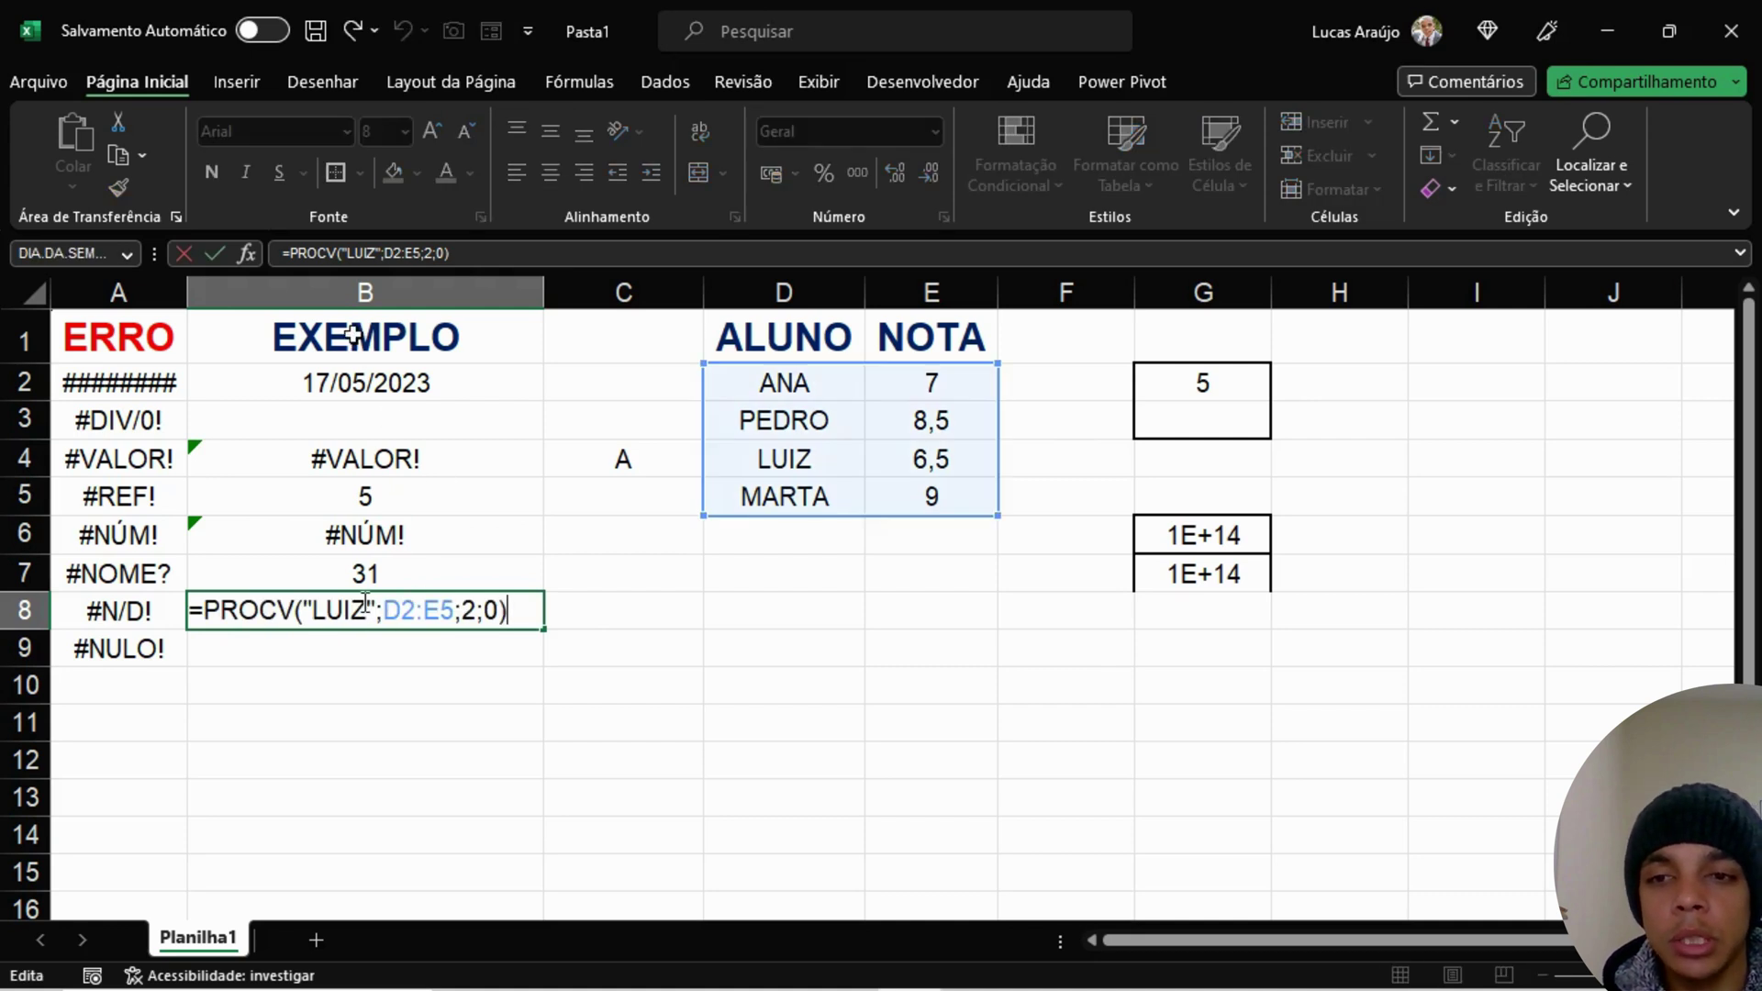
key(BackSpace)
text(S)
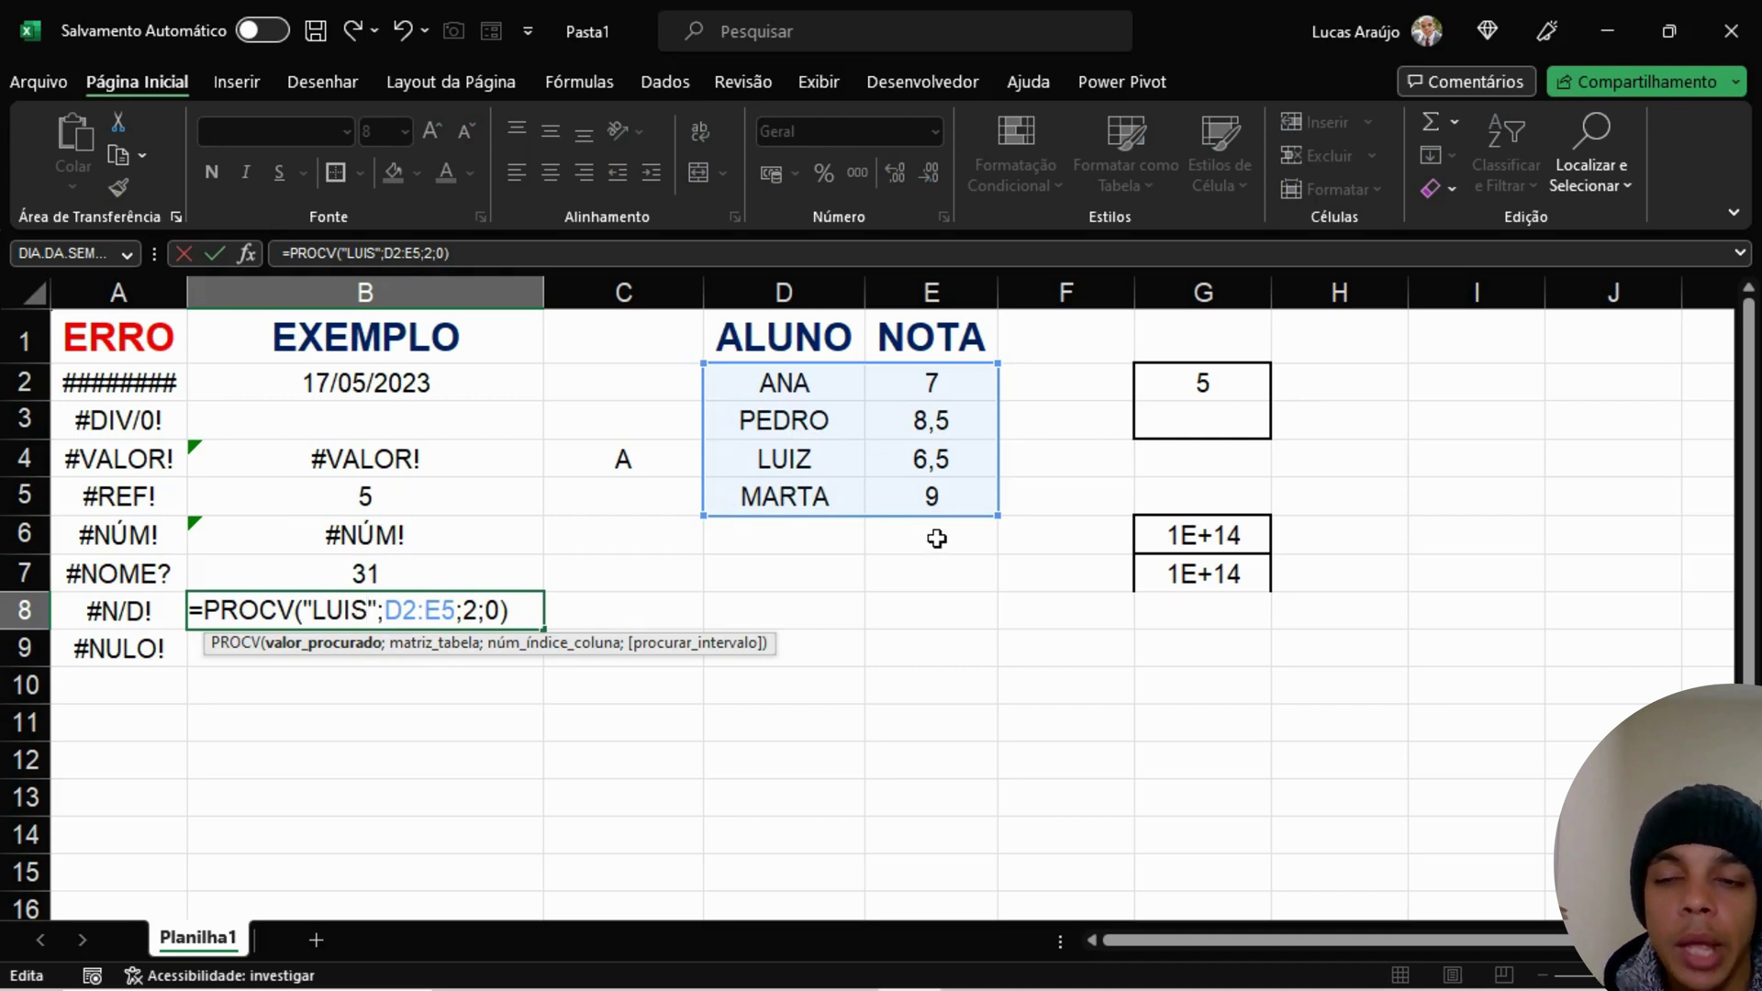
key(Return)
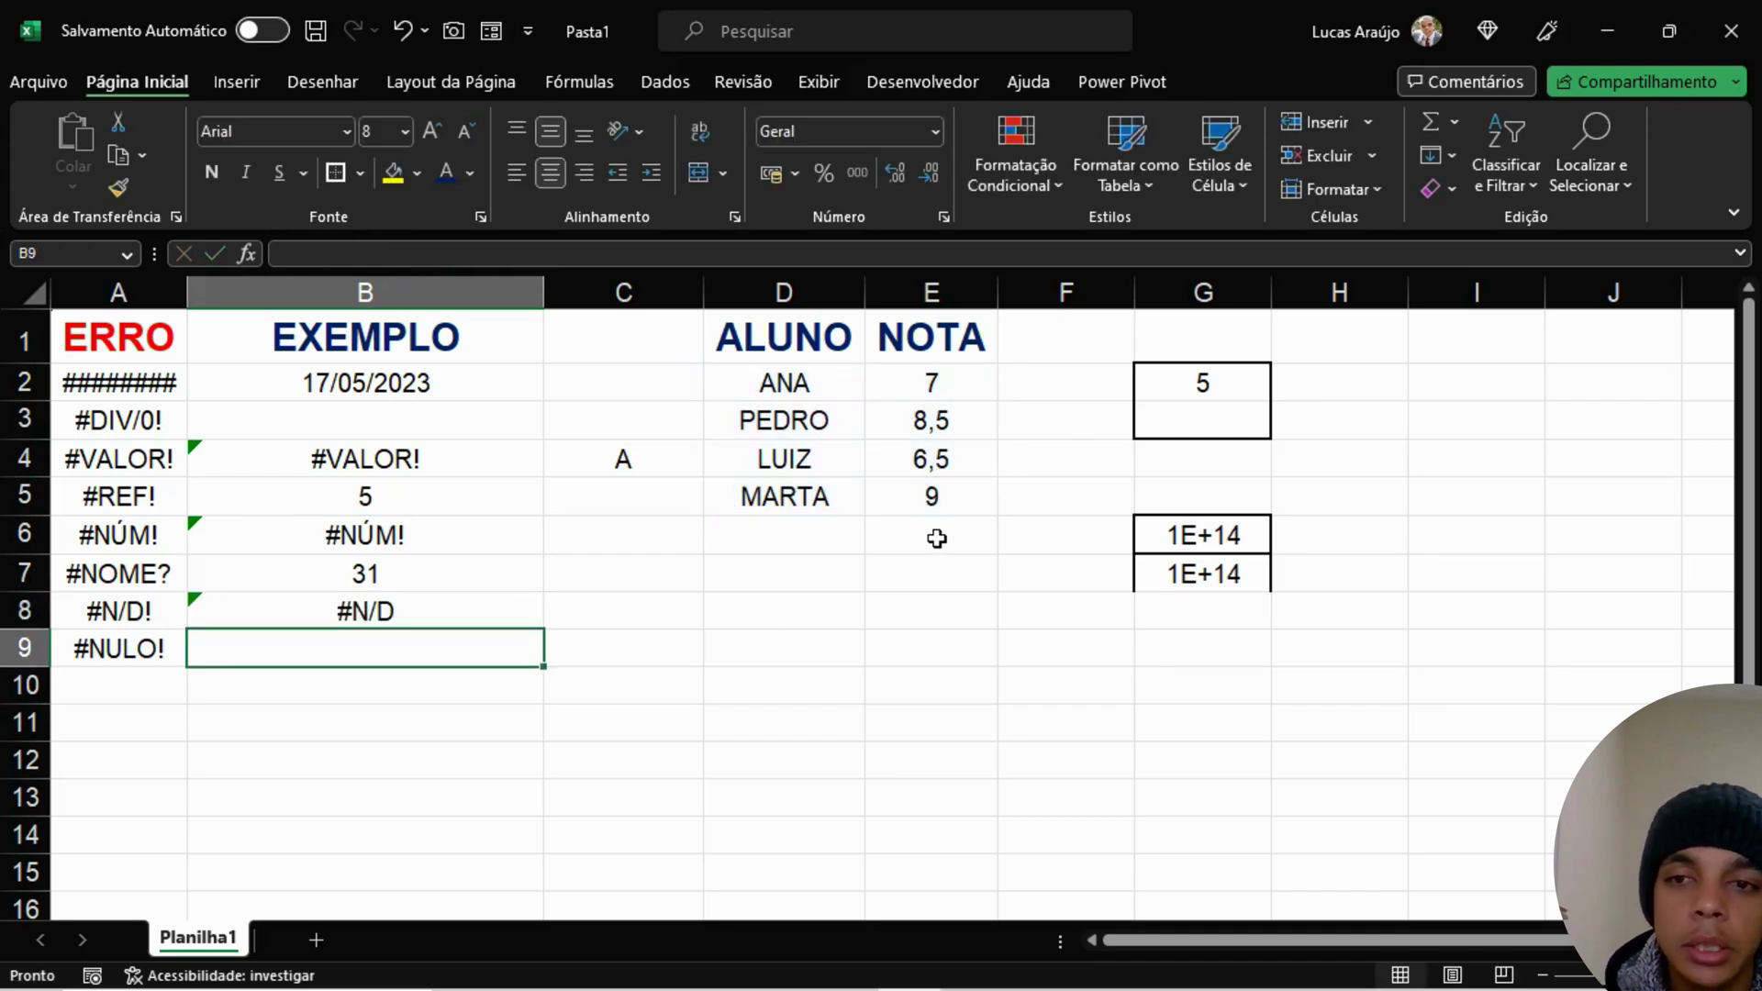
click(430, 617)
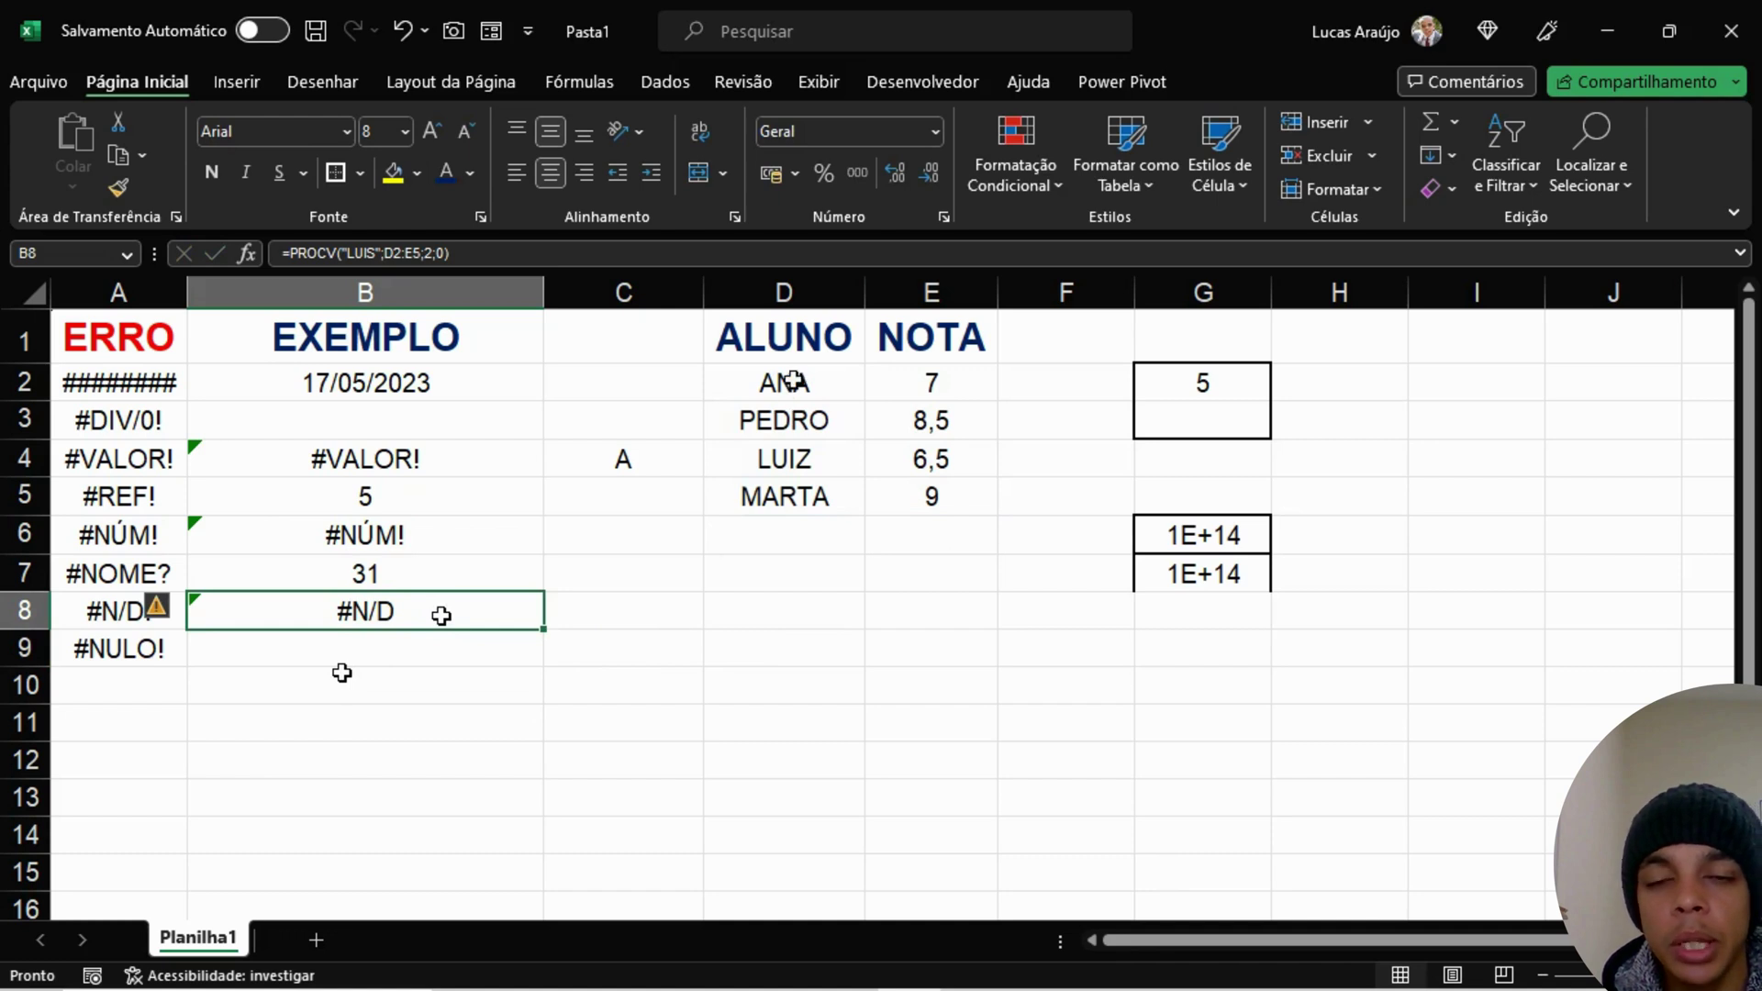
drag(787, 380, 802, 539)
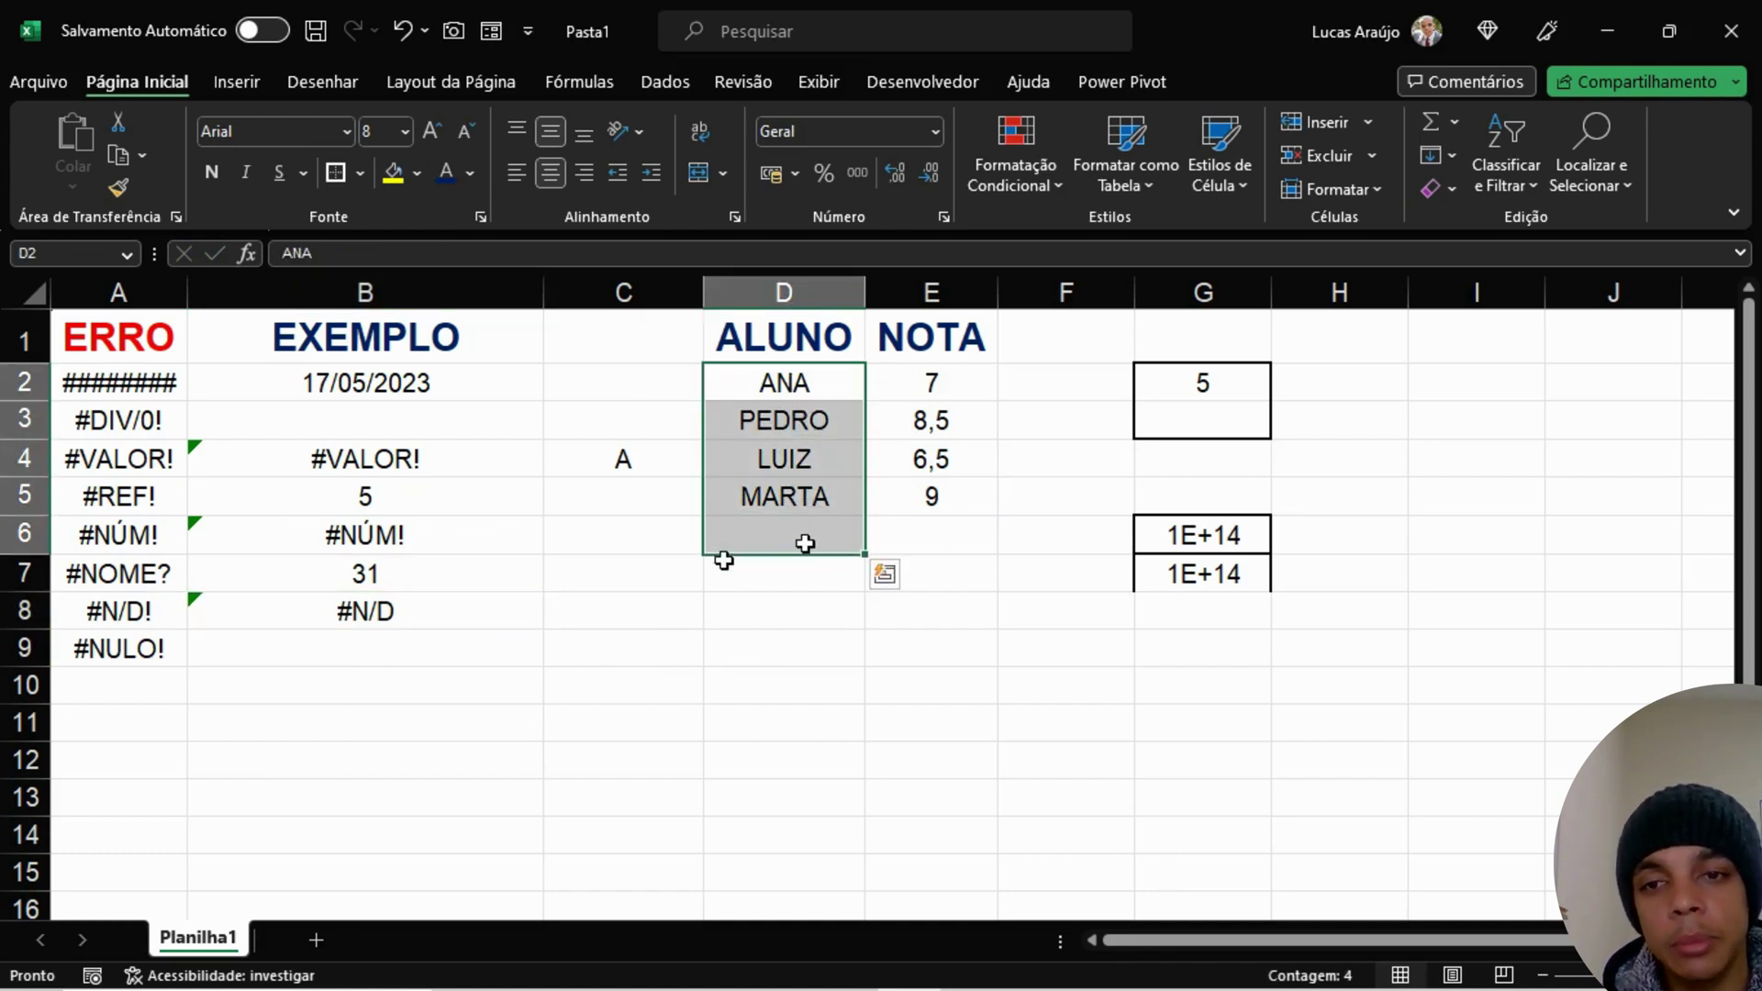
Step: Replace the quoted lookup value in B8's PROCV formula with a reference to cell C8
click(427, 621)
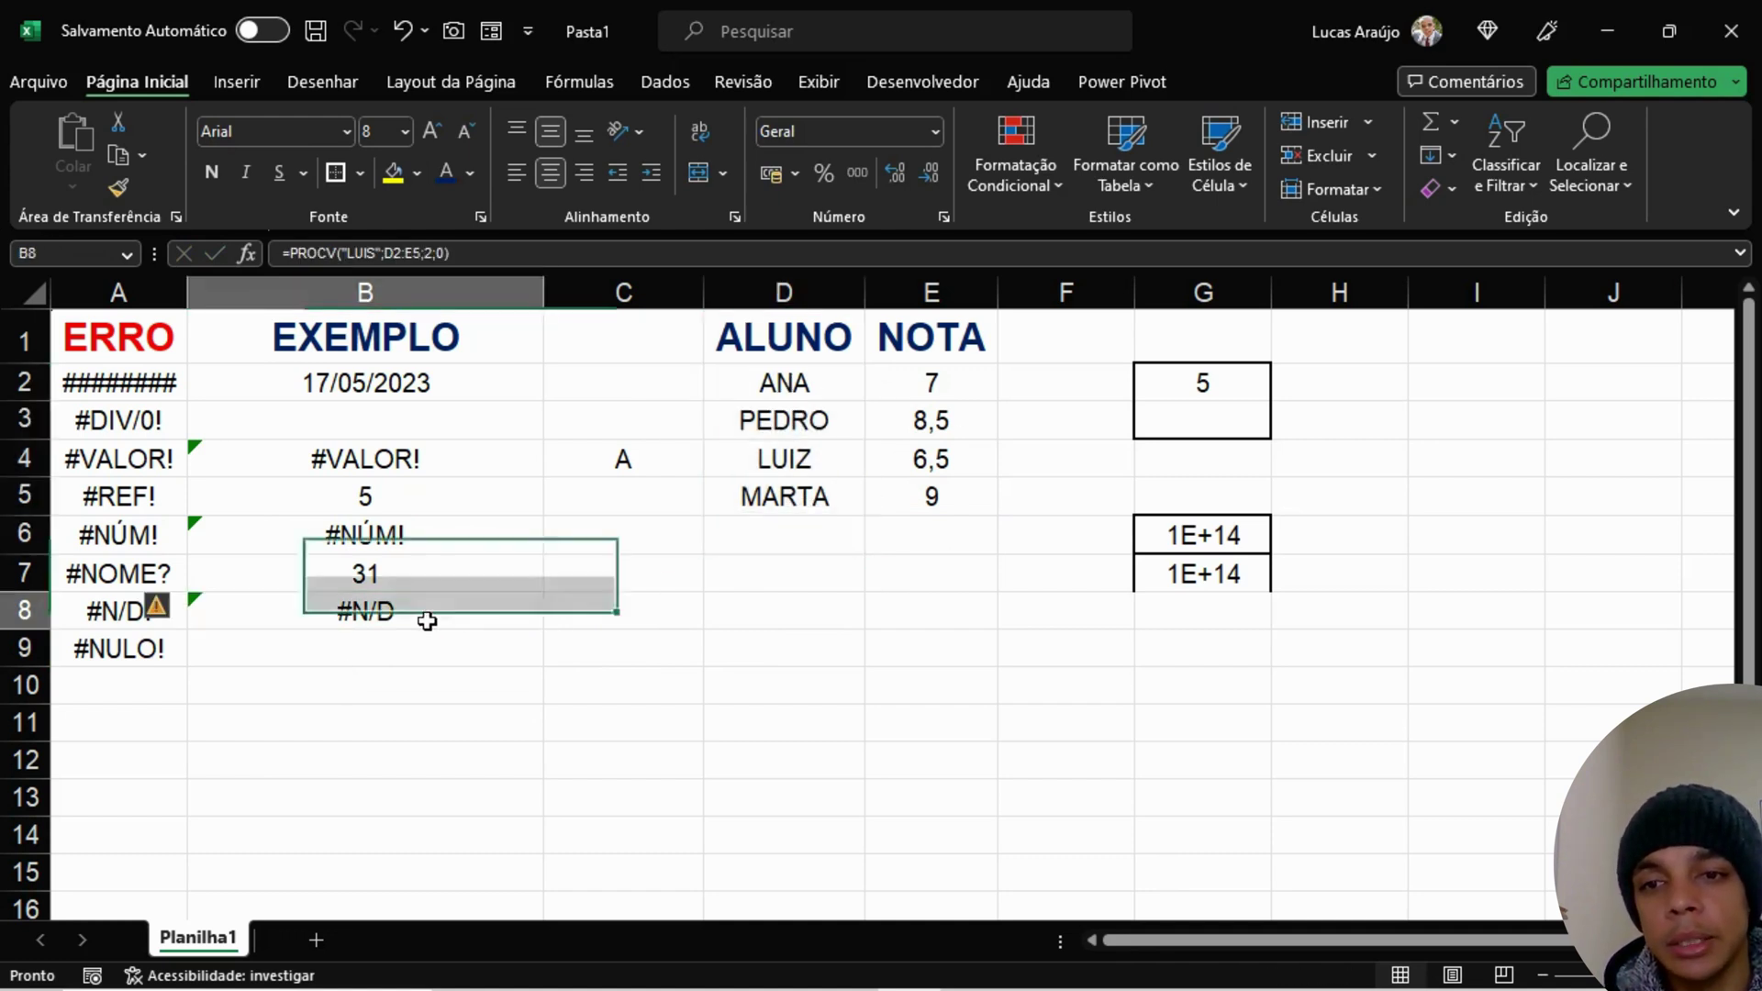
click(384, 252)
double_click(355, 251)
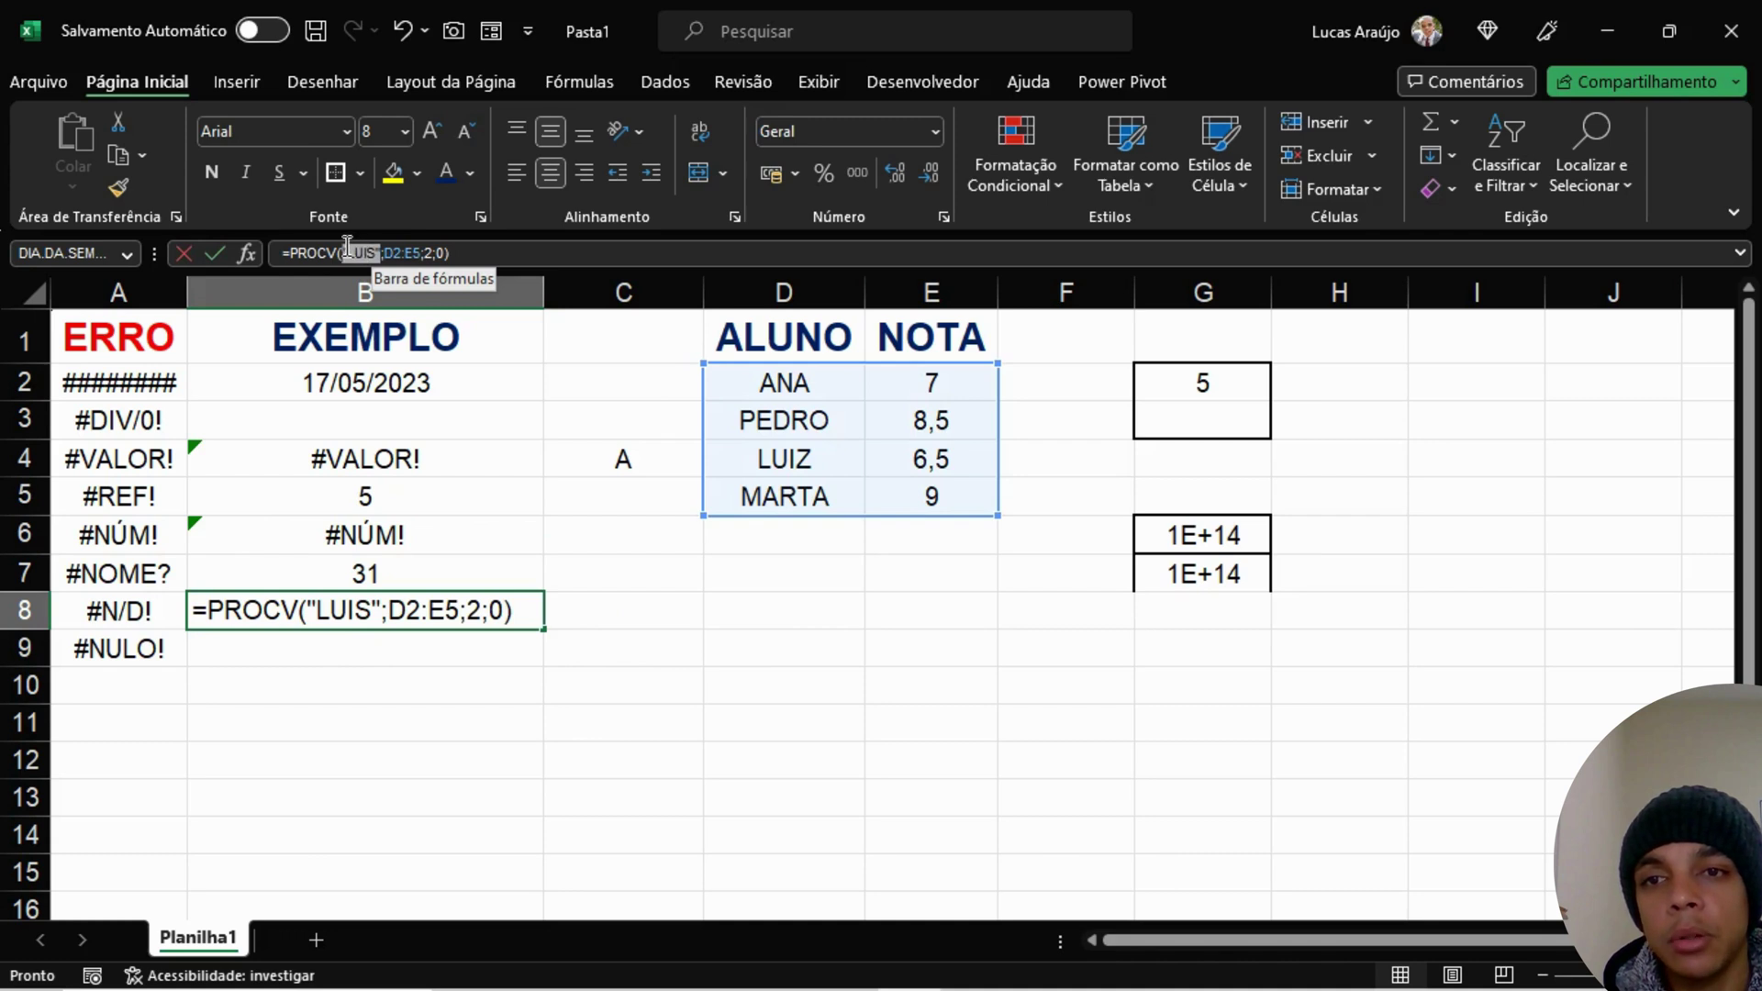
click(641, 626)
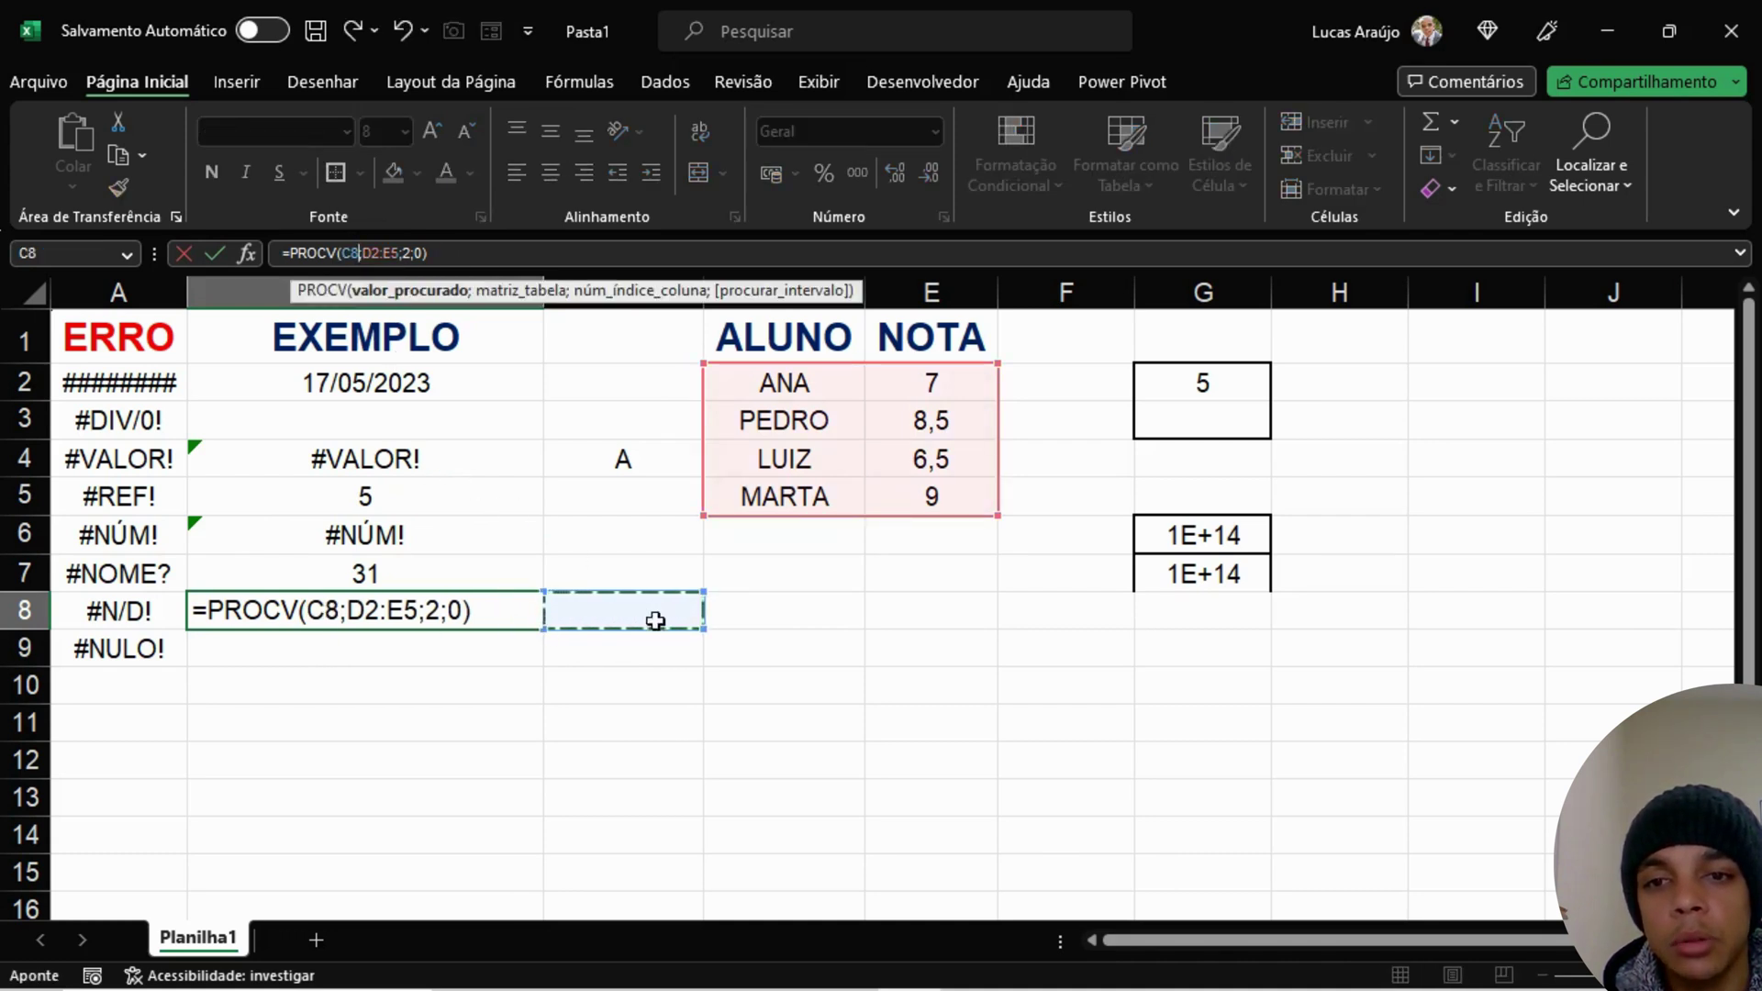
key(Return)
Step: Enter MAÇÃ in C8 as the lookup value and compare B8's result with the student names
click(665, 622)
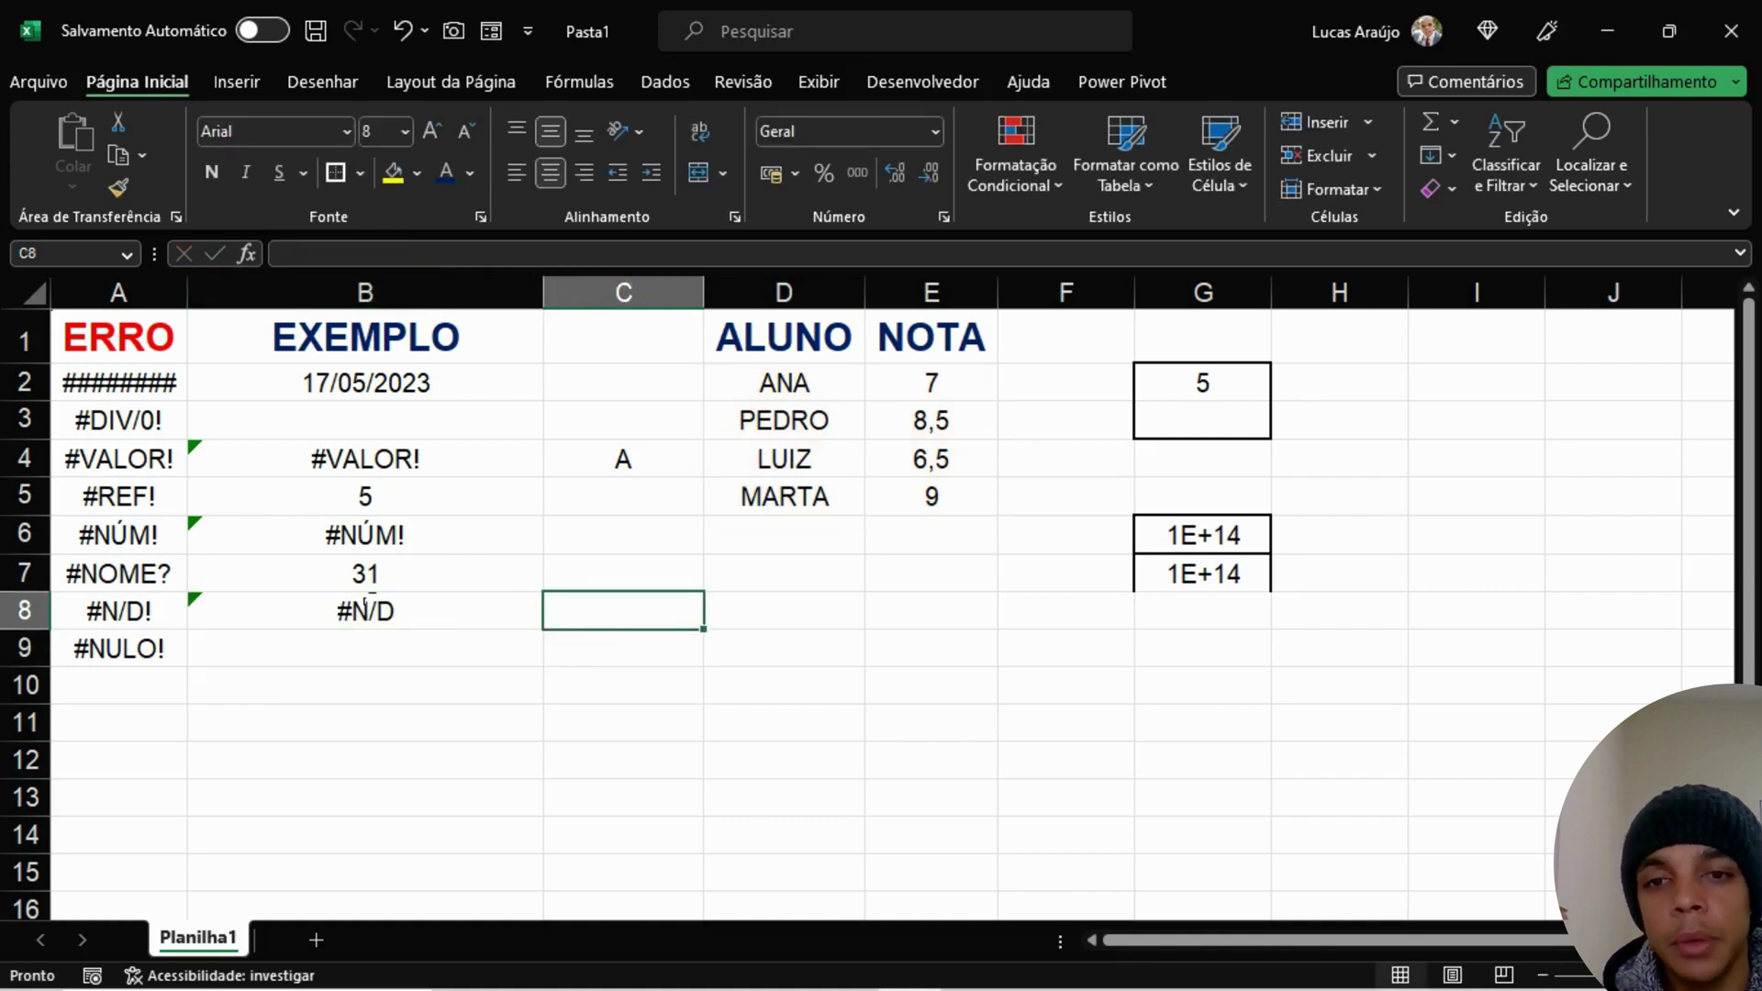
click(471, 606)
click(637, 617)
click(483, 613)
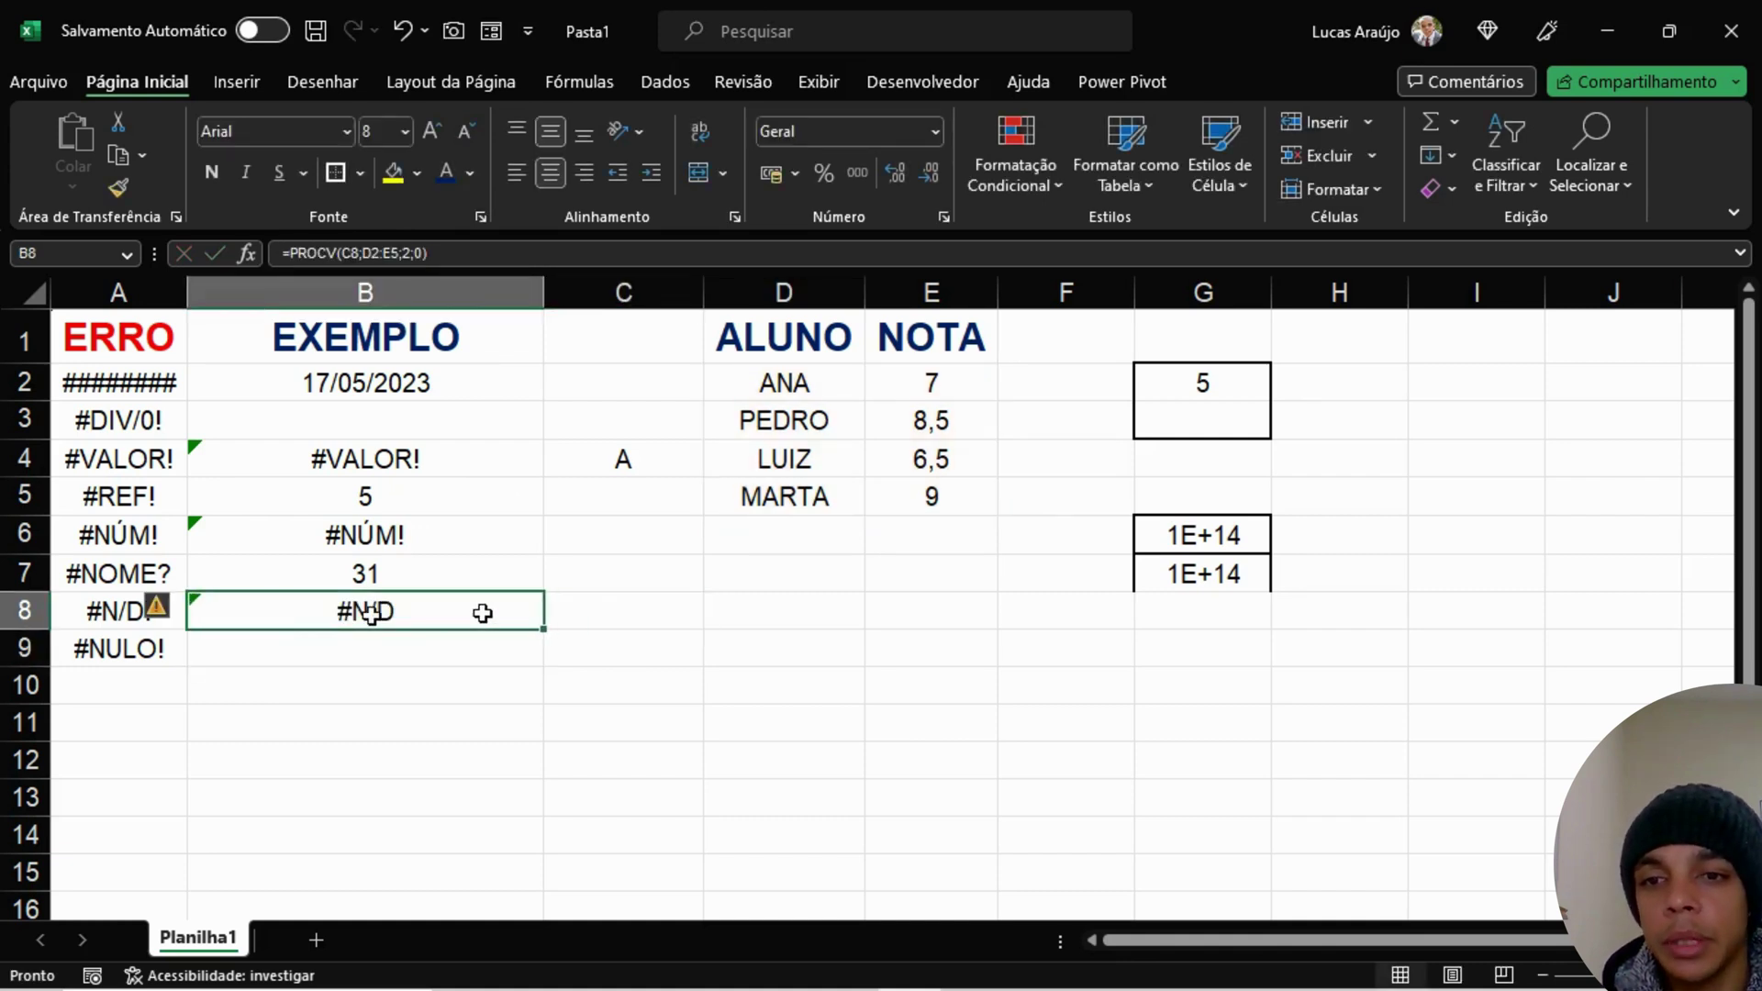
drag(795, 385, 893, 495)
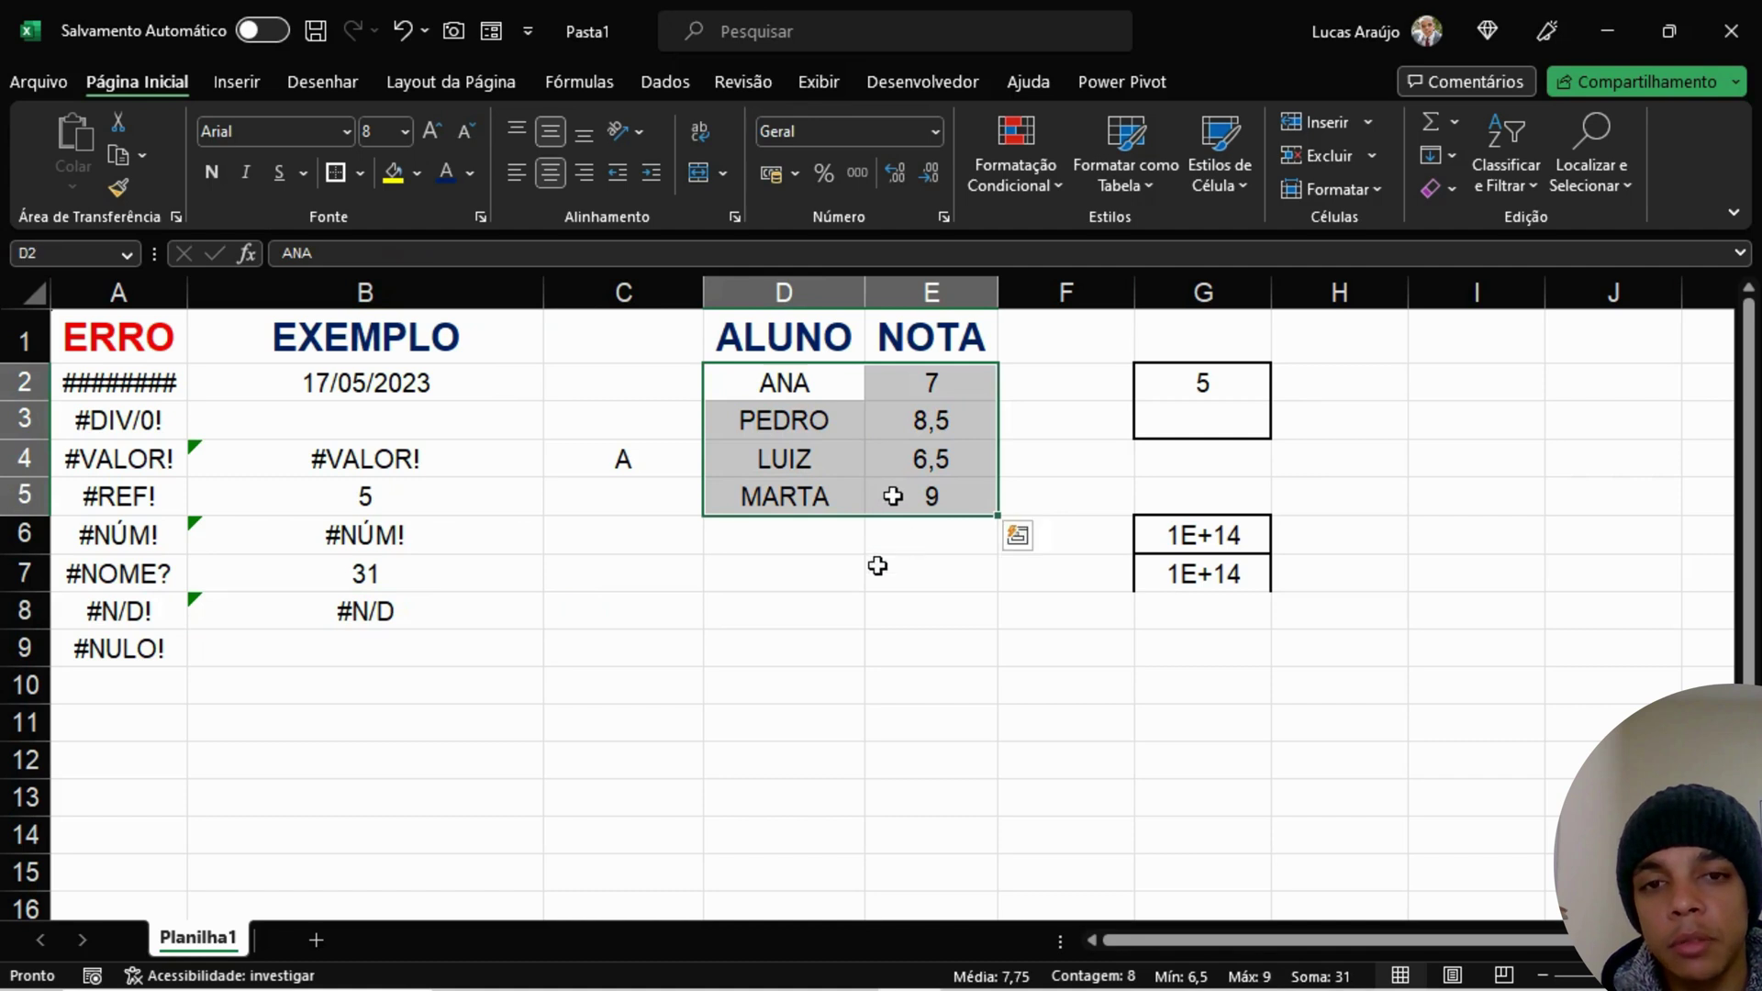
click(661, 607)
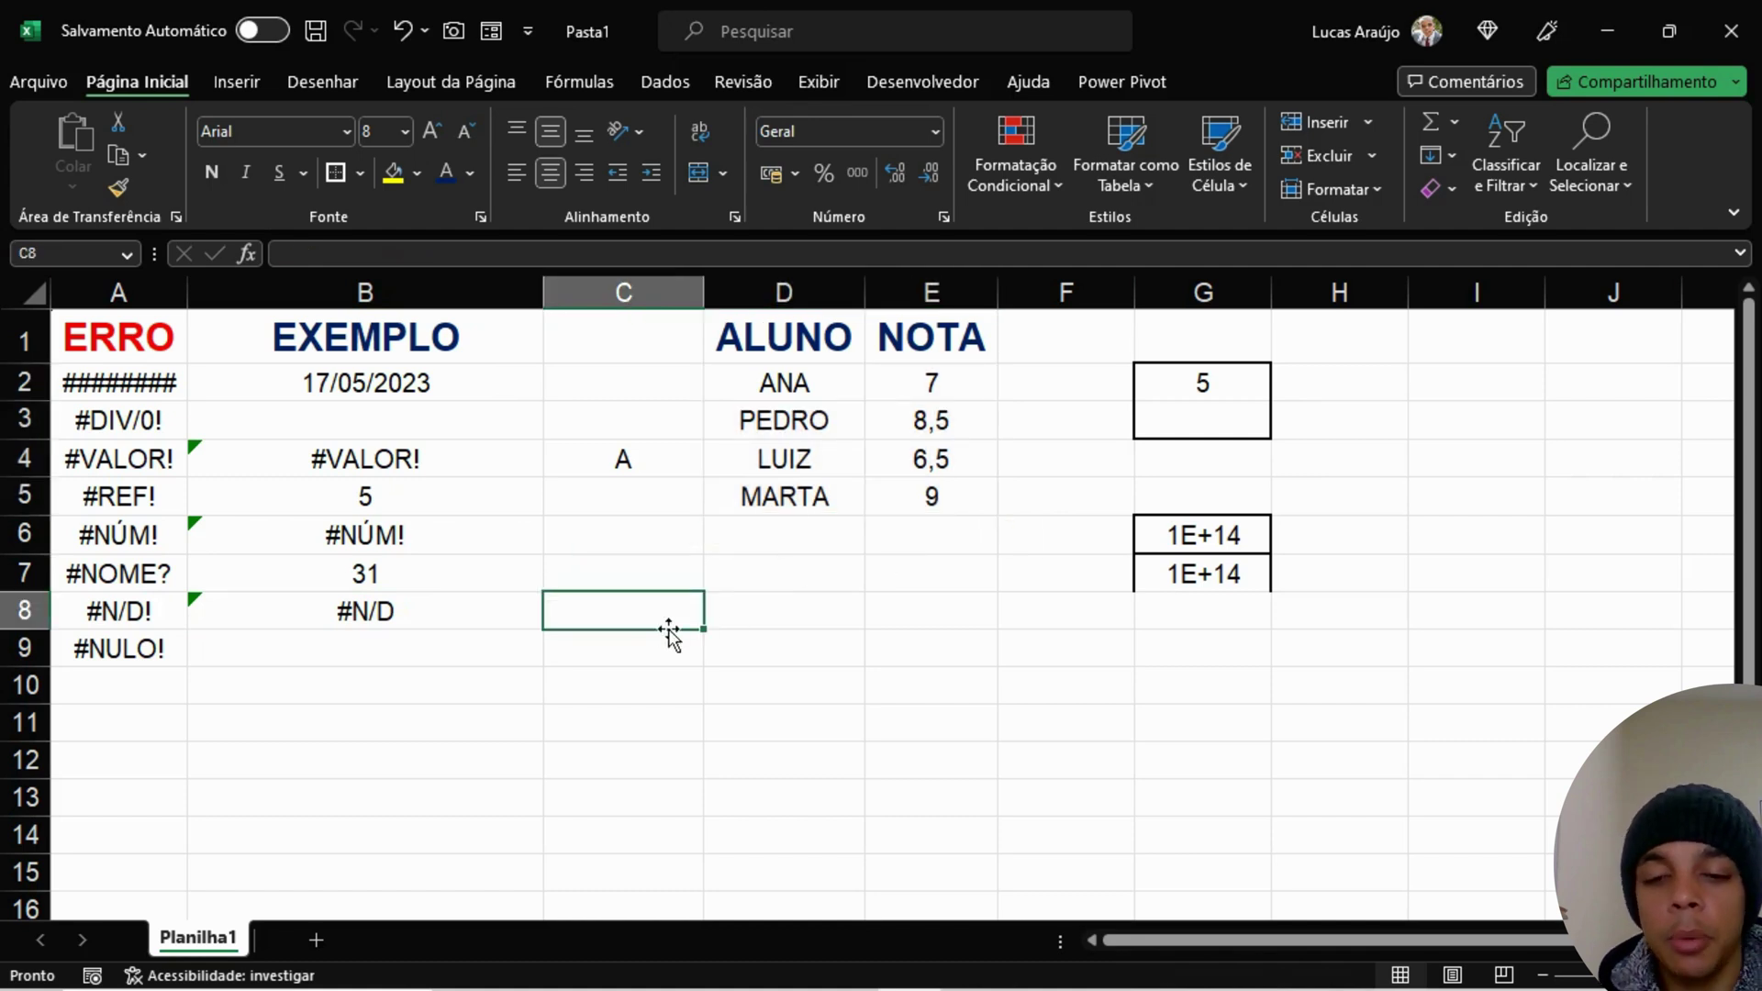
text(MAÇÃ)
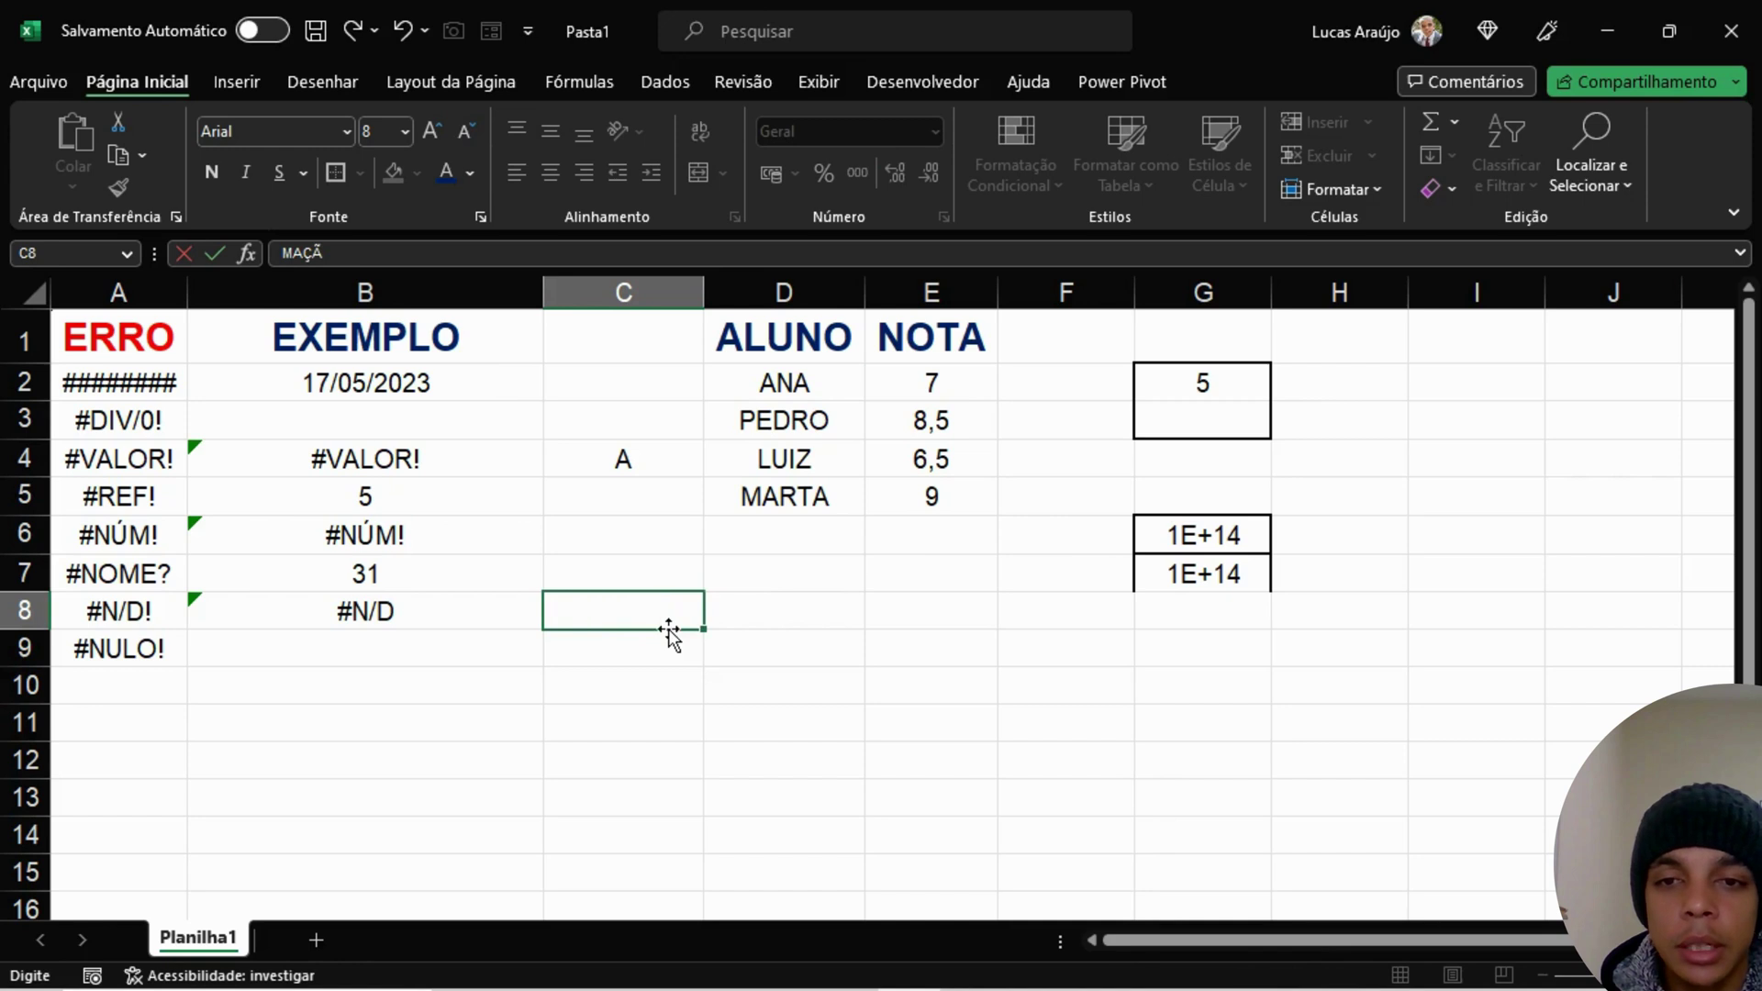
key(Return)
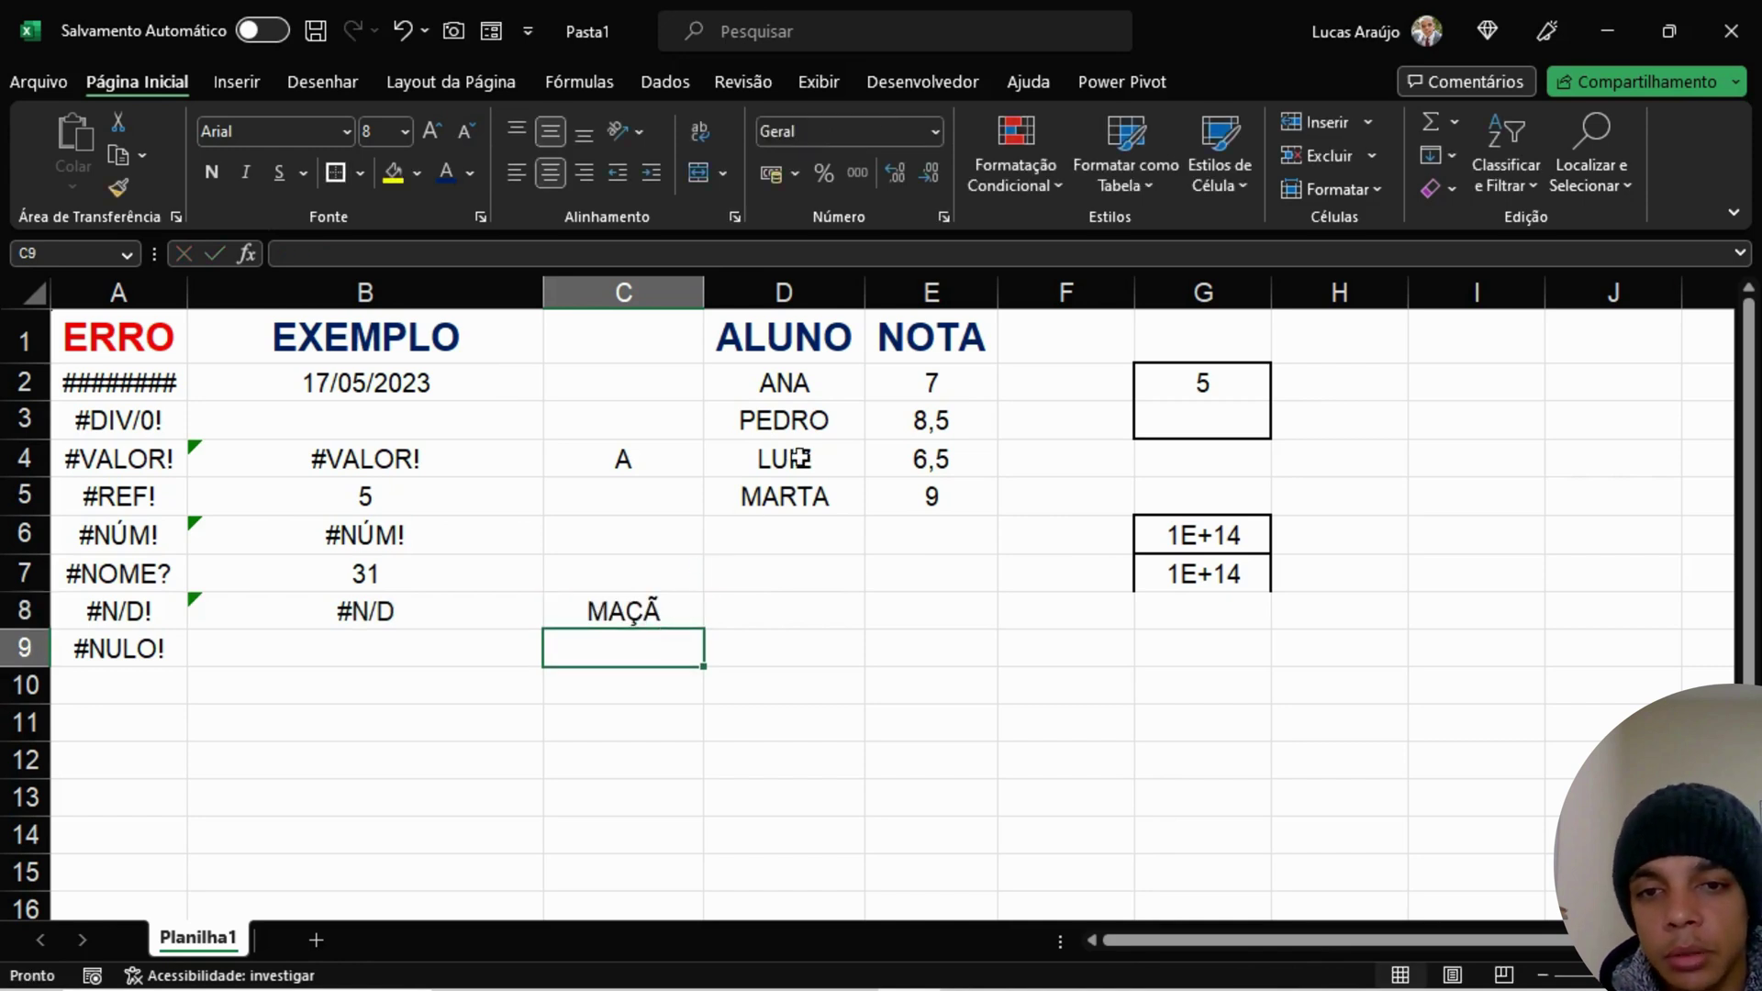
drag(808, 390, 808, 500)
click(642, 611)
click(422, 612)
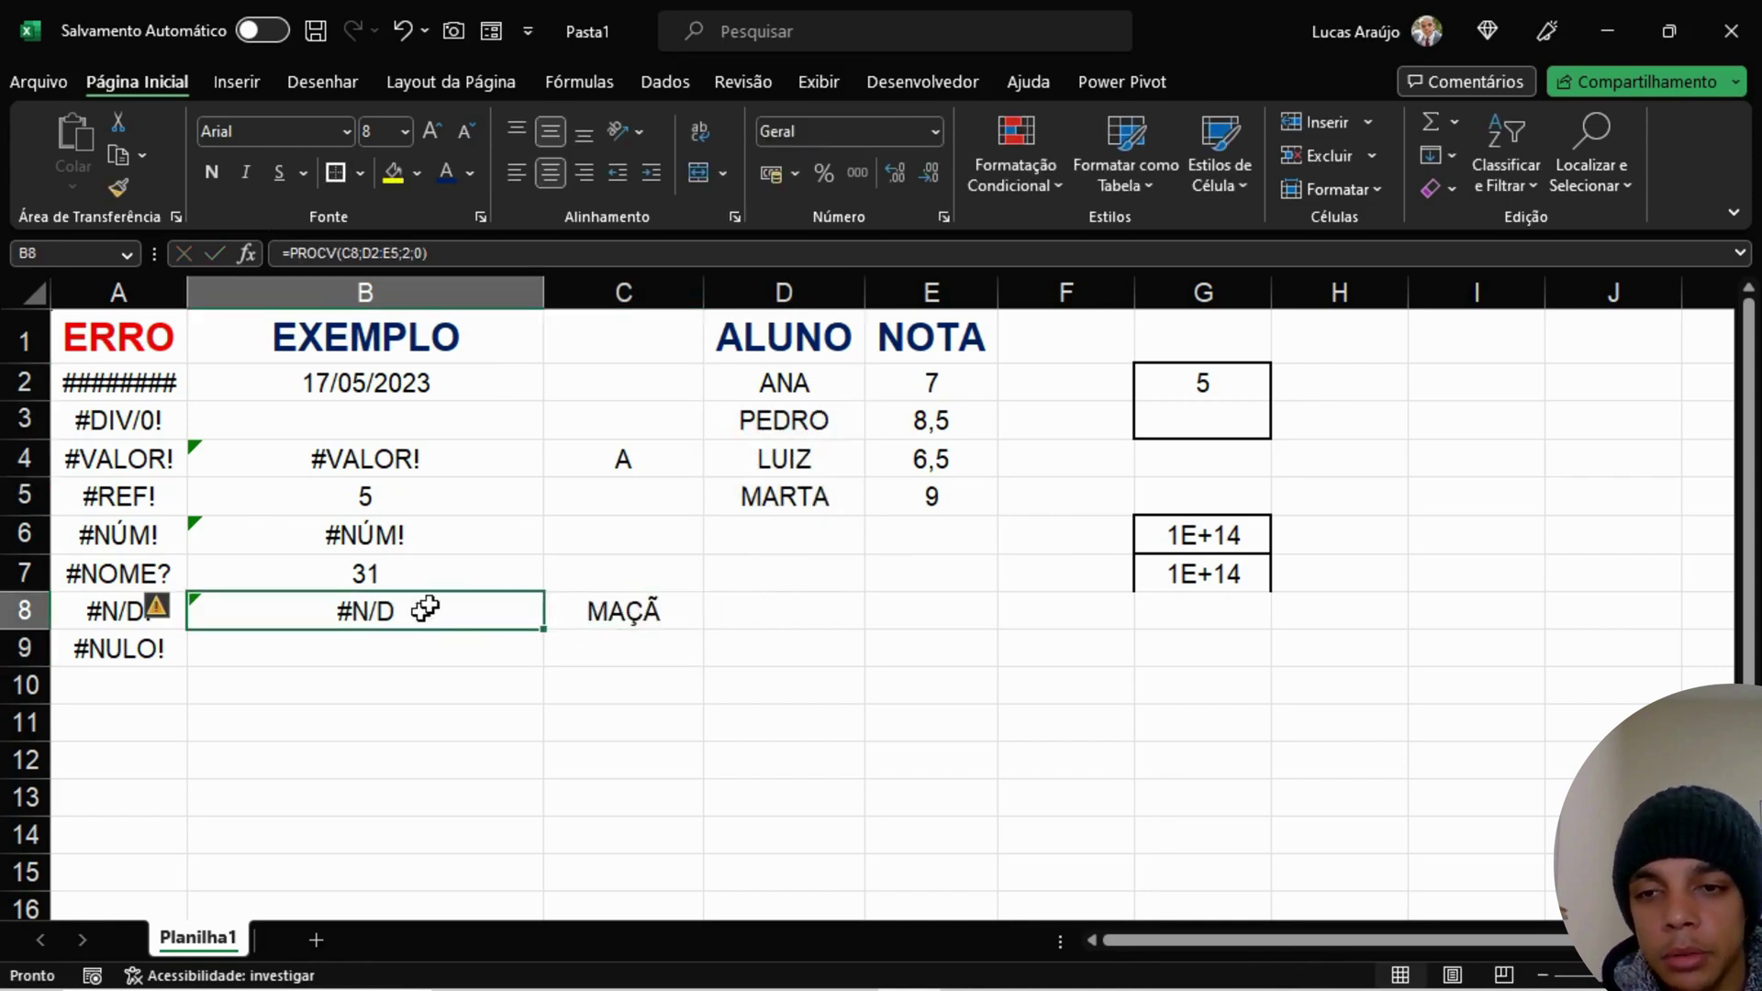
Step: Replace C8's lookup value with the student name from D5 and compare B8's result with the grade in E5
click(660, 618)
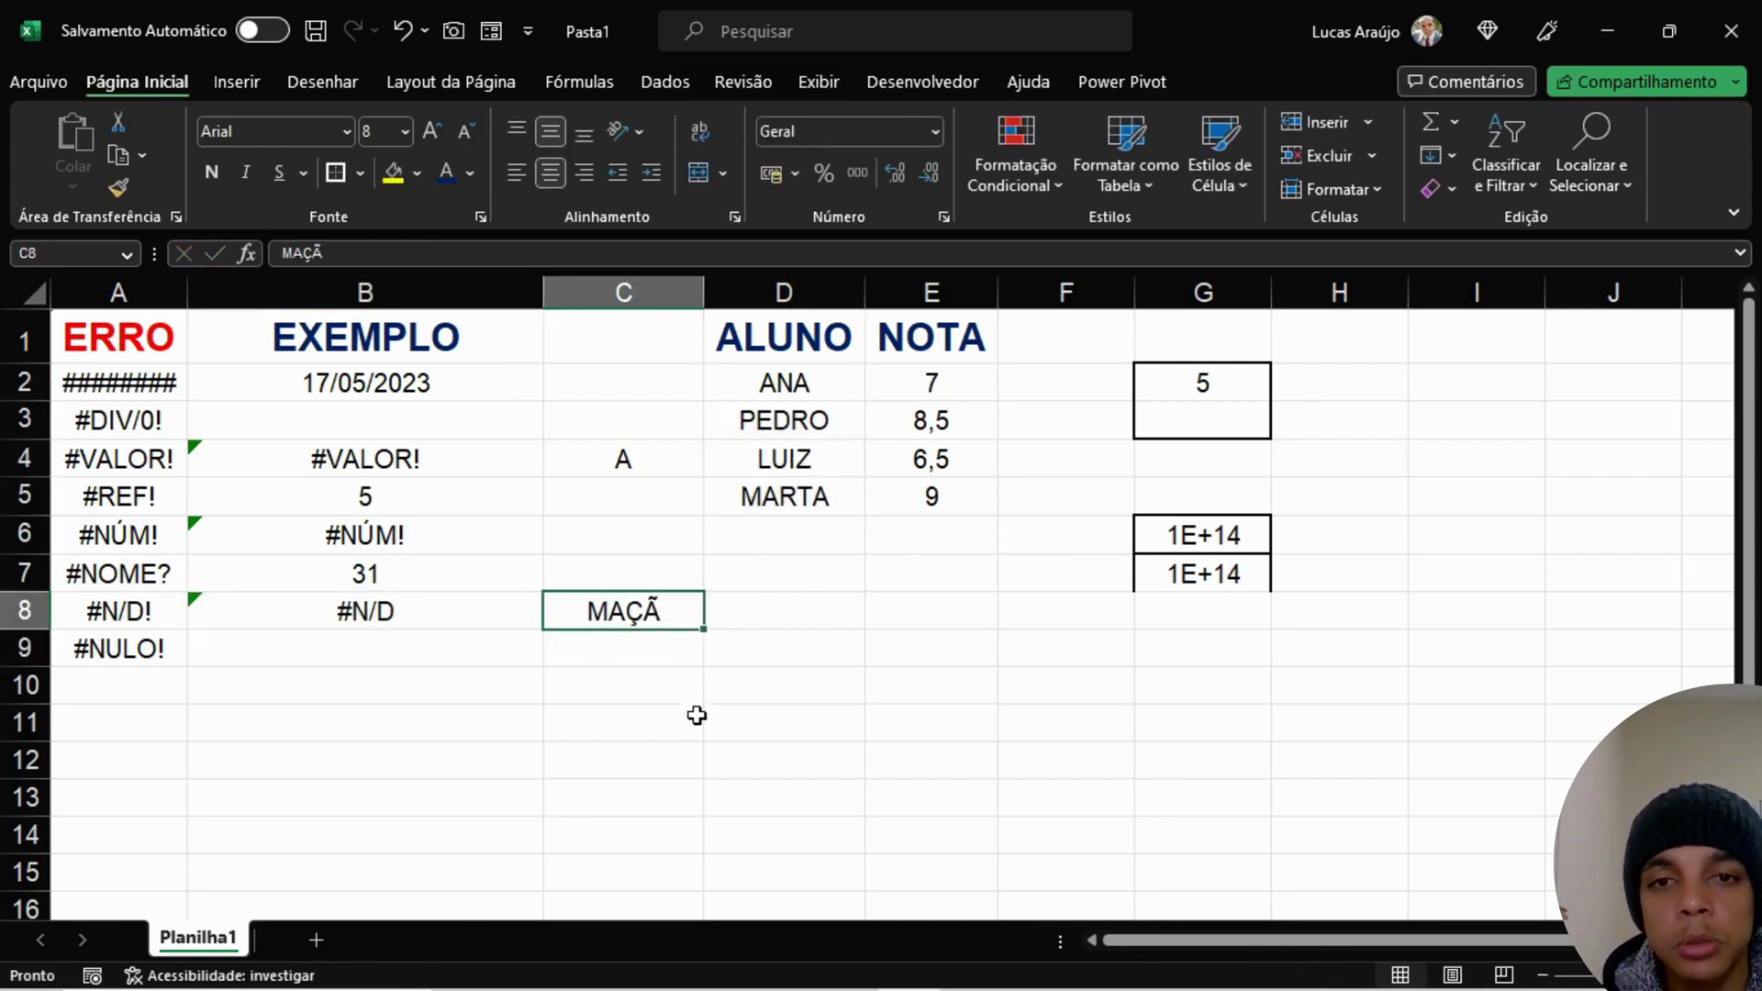
text(MARTA)
key(Return)
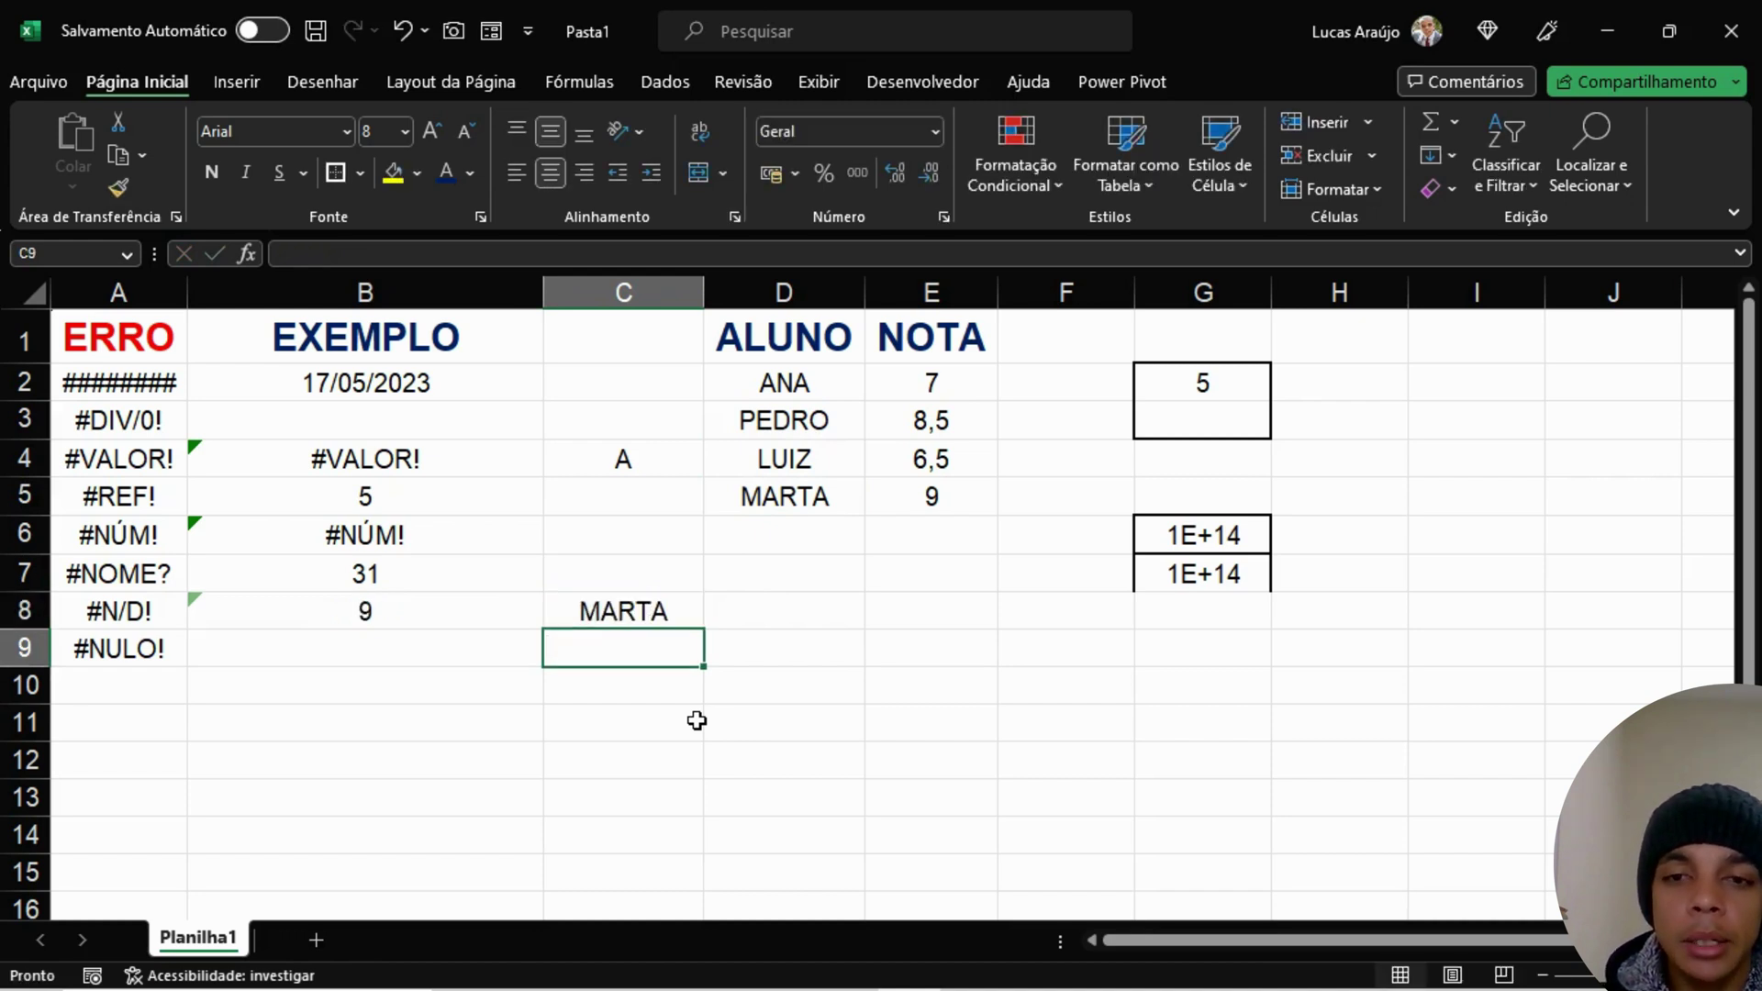
click(823, 496)
click(948, 493)
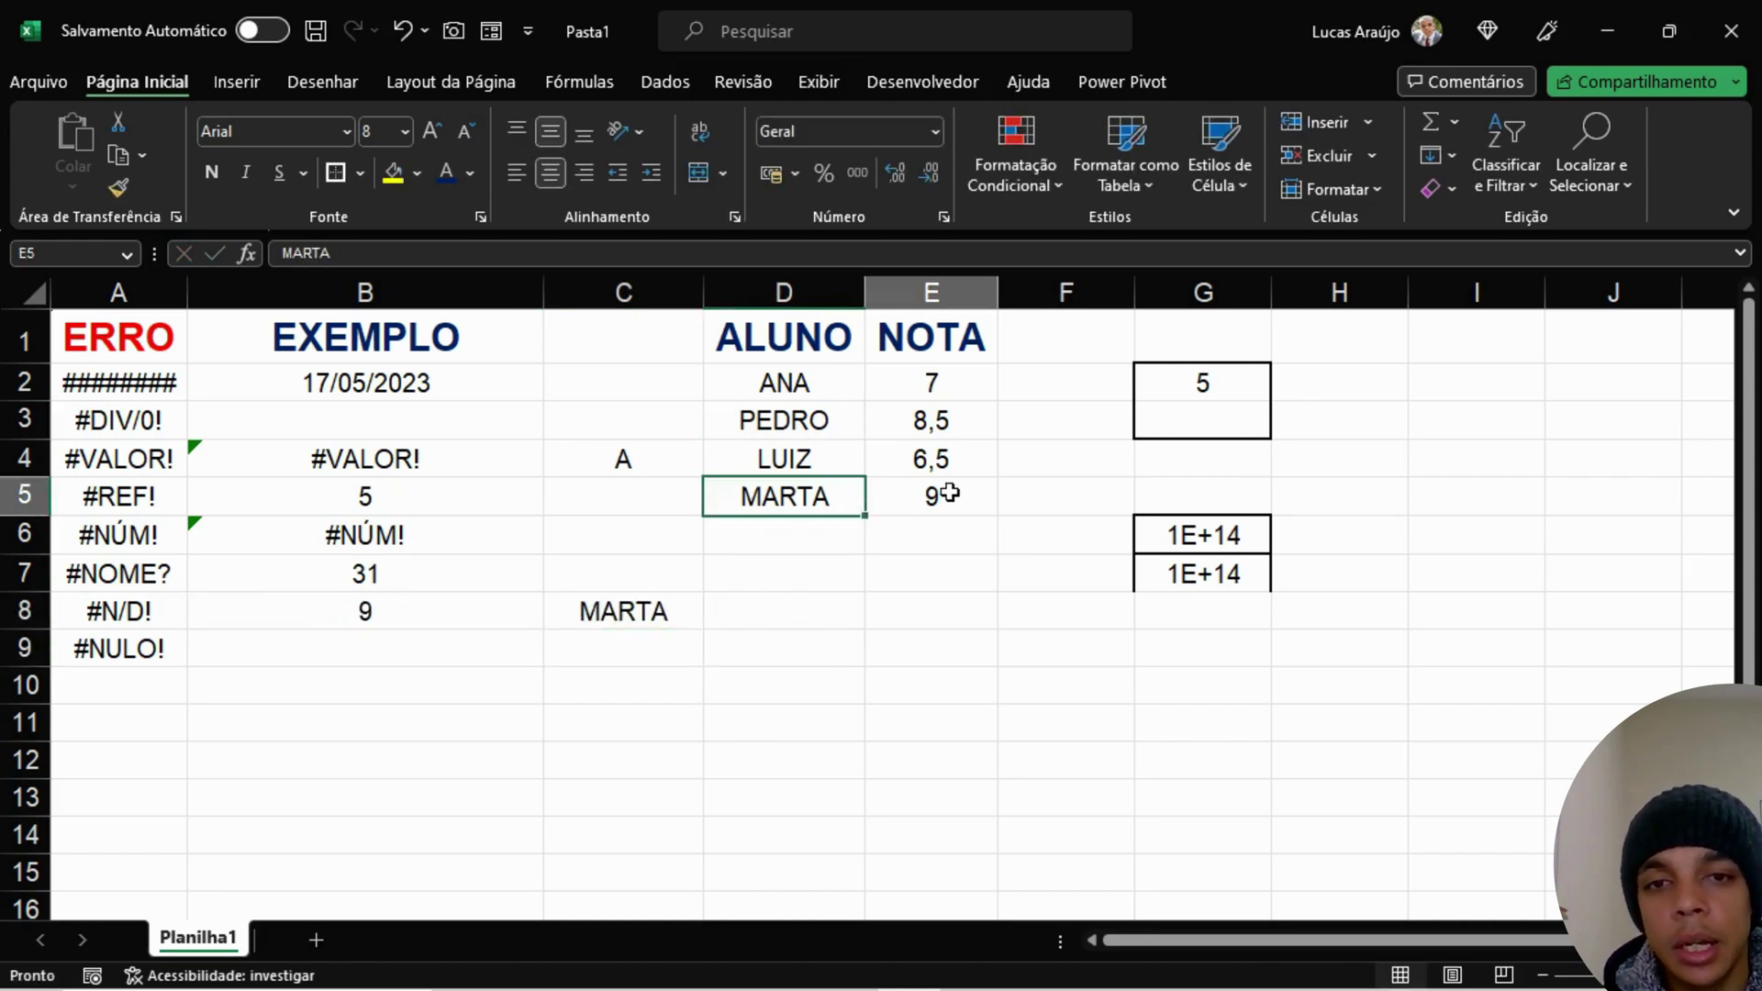
click(443, 608)
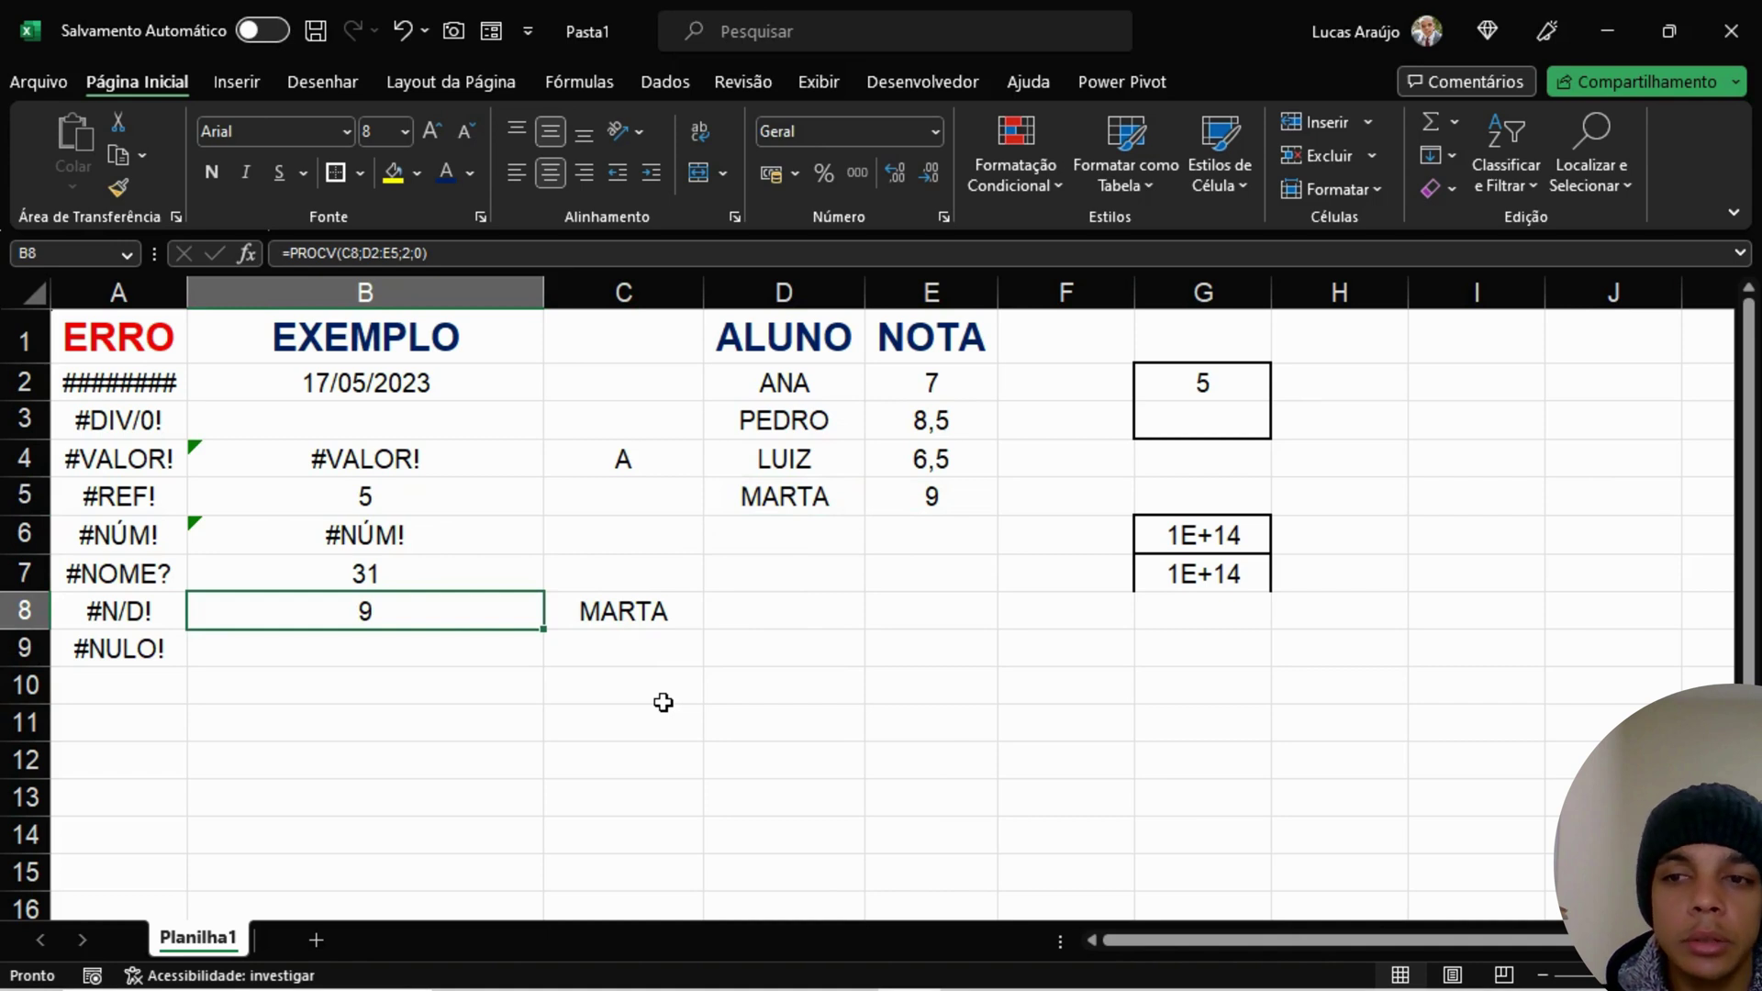
Step: Examine the SE and ÉERROS error-handling formula in B3 alongside B8's PROCV formula and its lookup cell C8
click(655, 599)
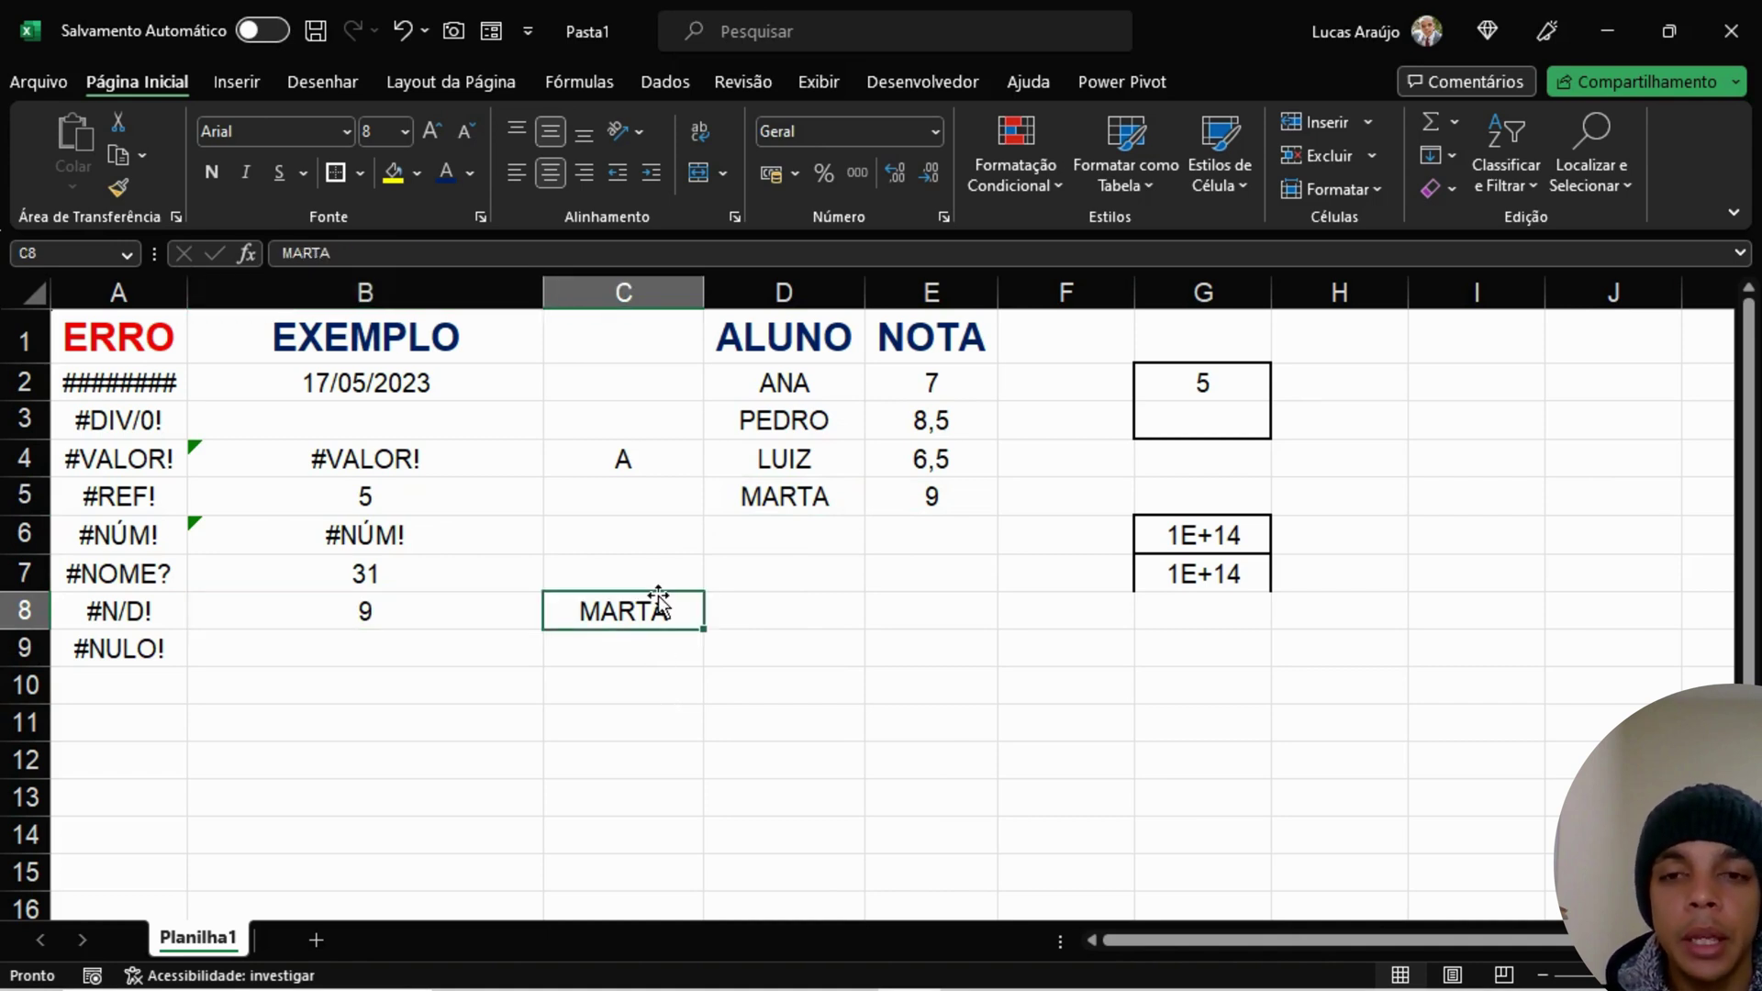
click(358, 610)
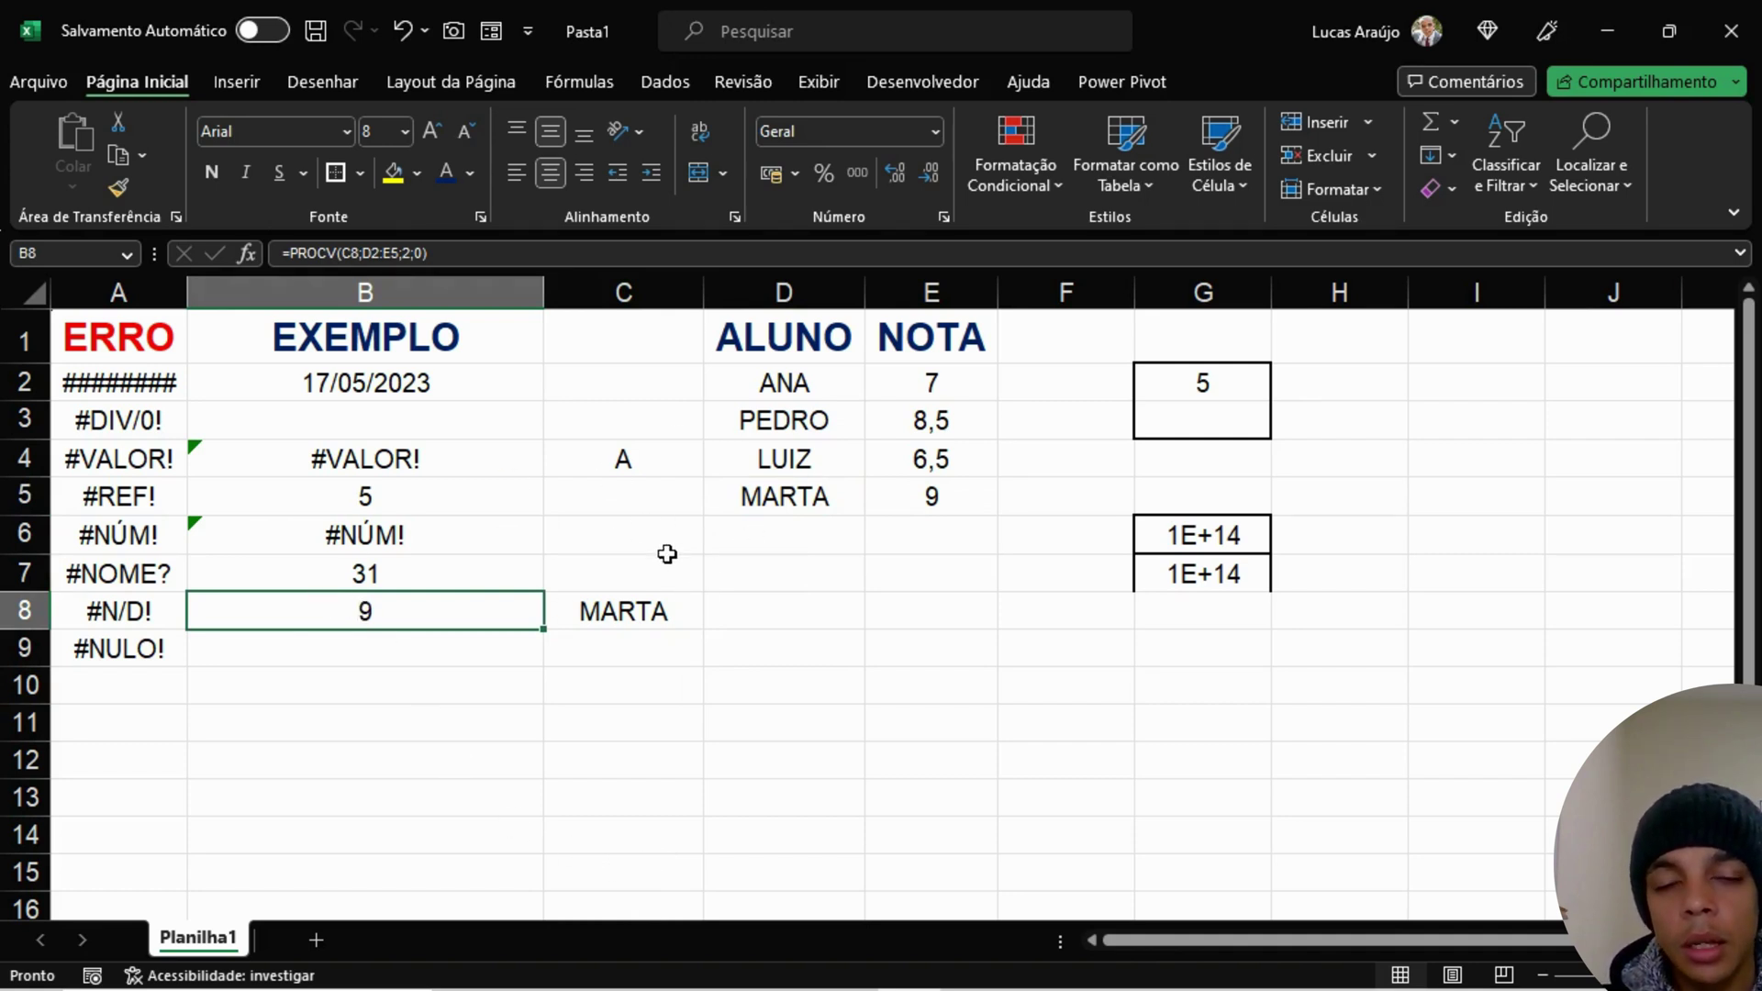
click(451, 461)
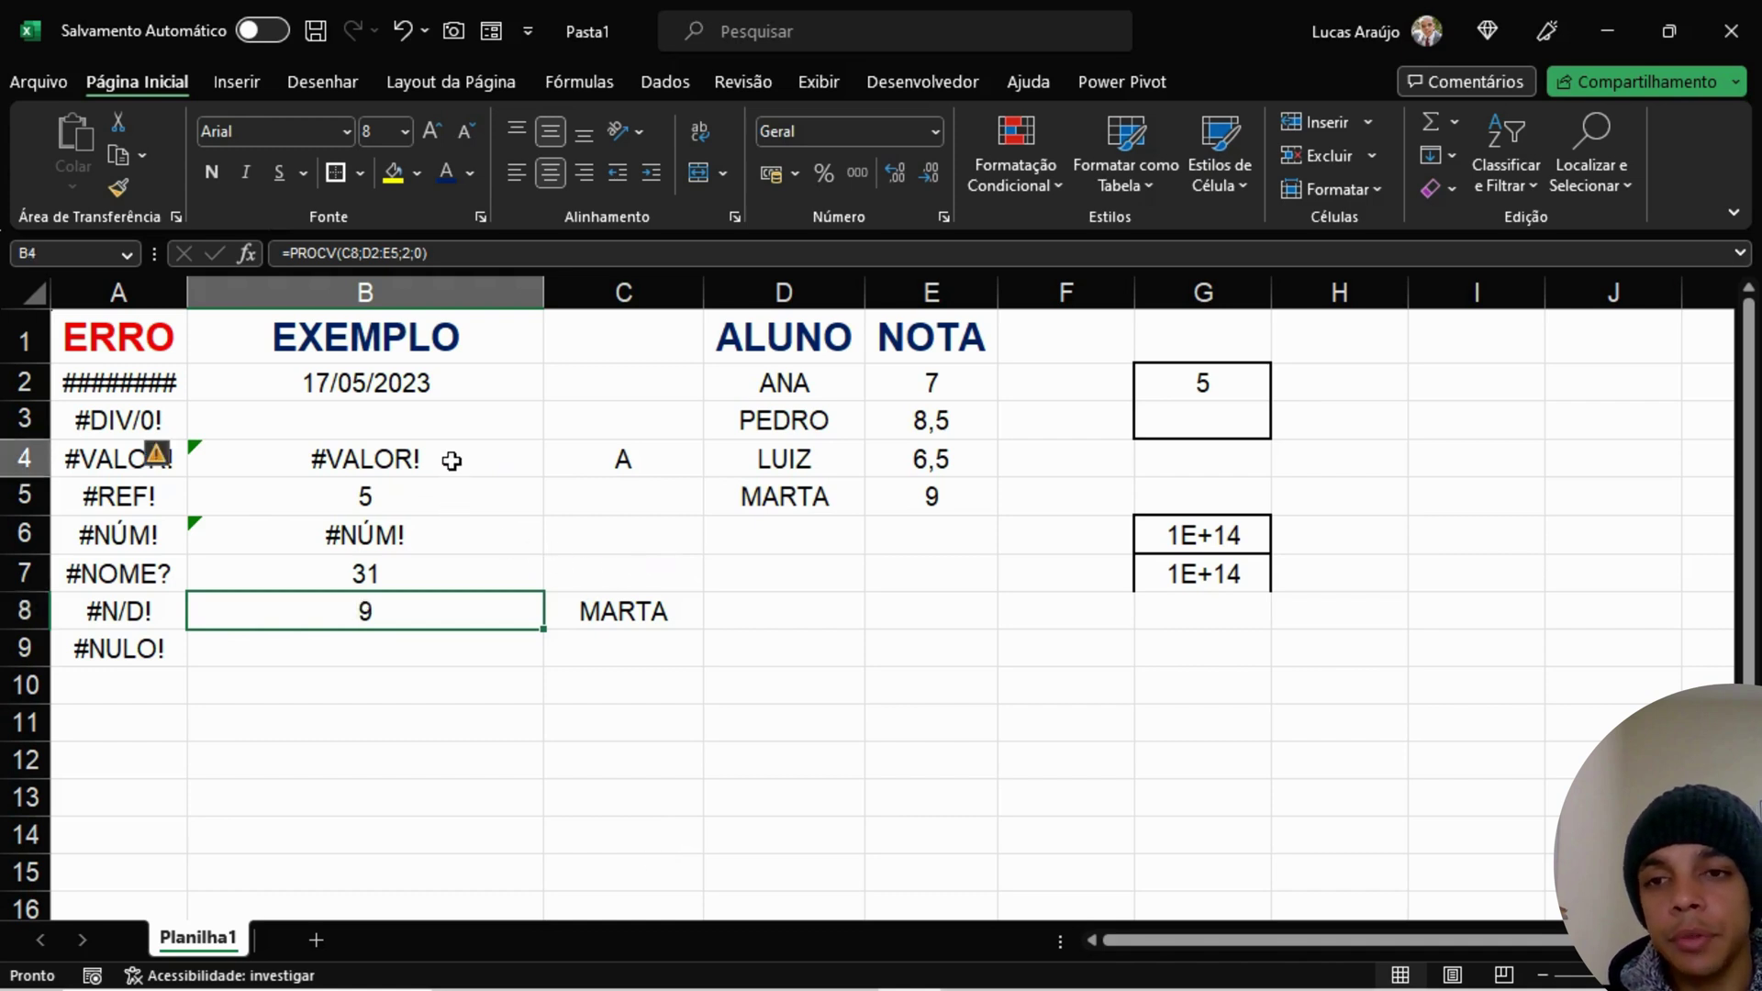
click(417, 413)
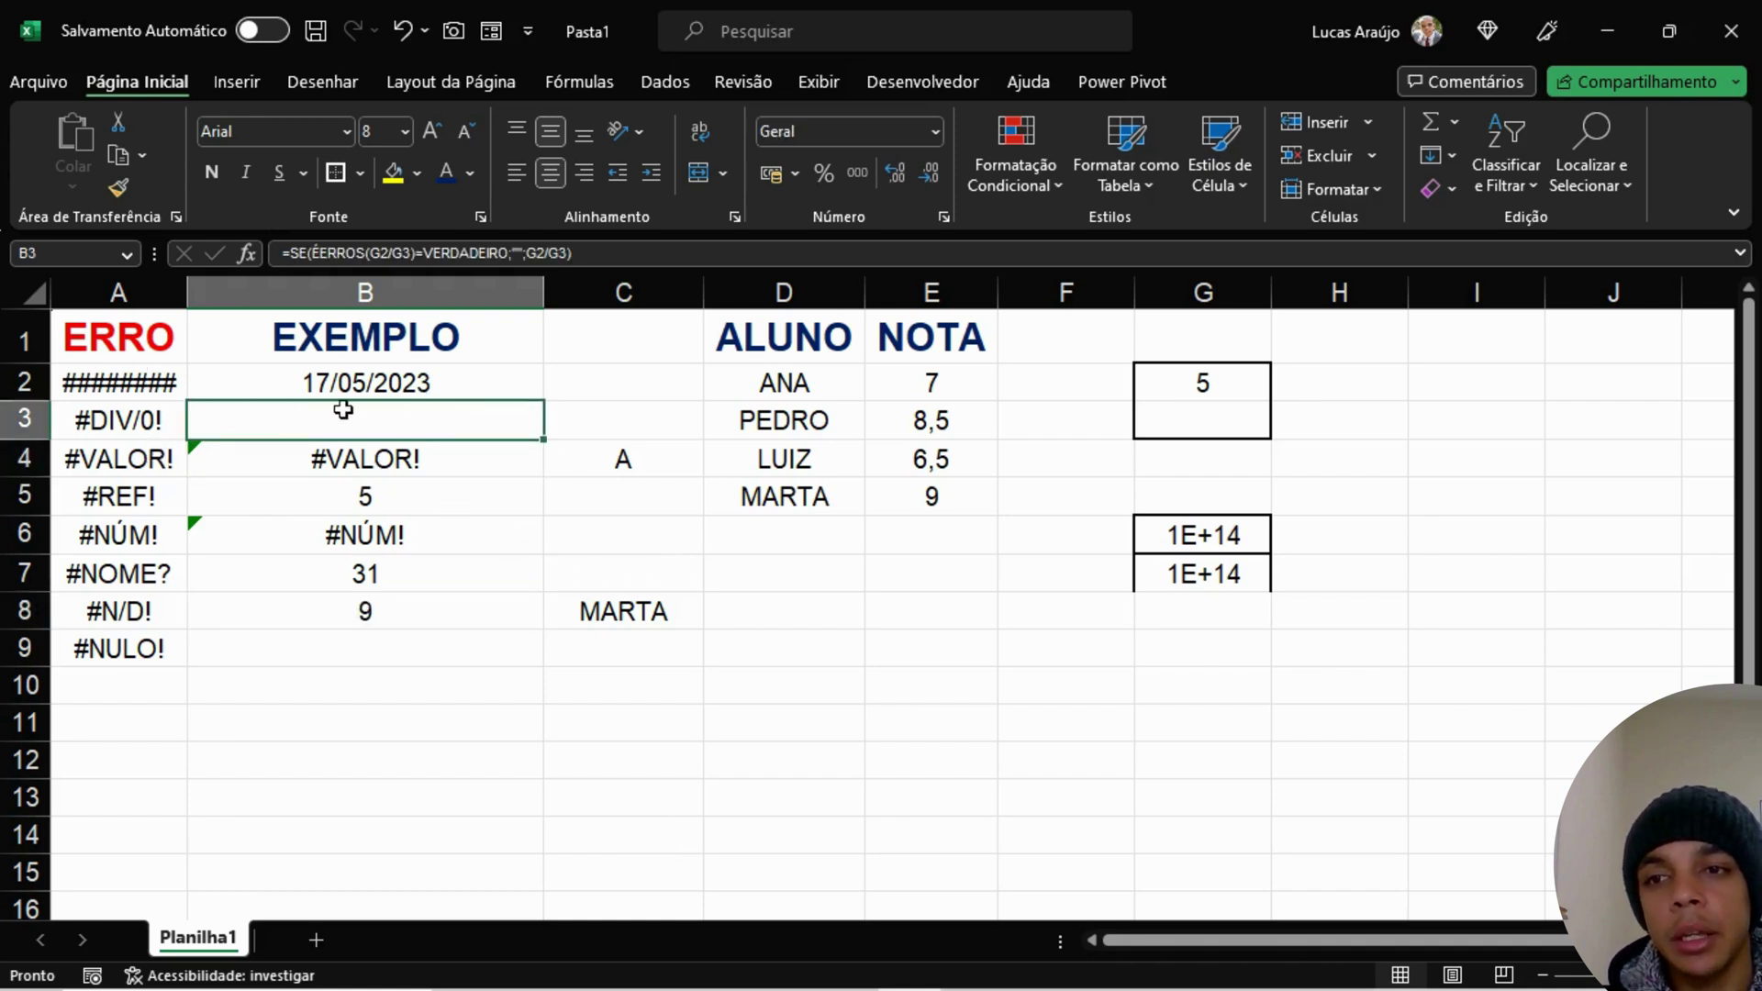
click(640, 257)
drag(641, 257, 230, 255)
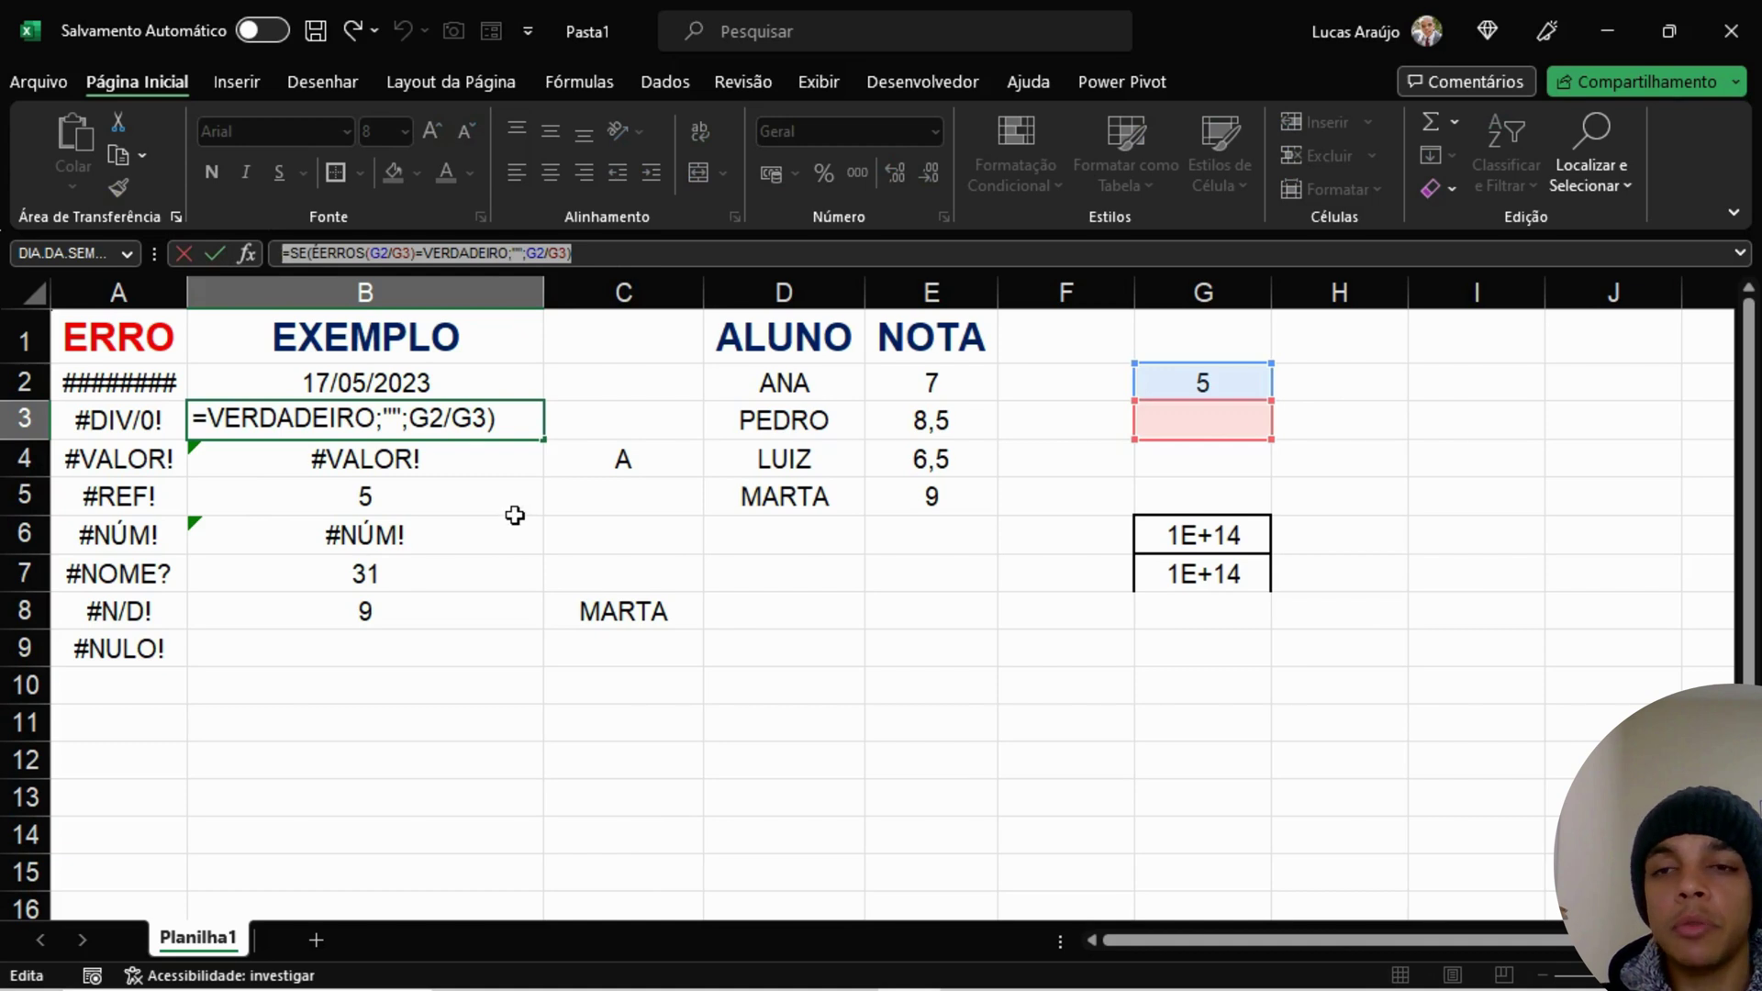
key(Escape)
click(484, 624)
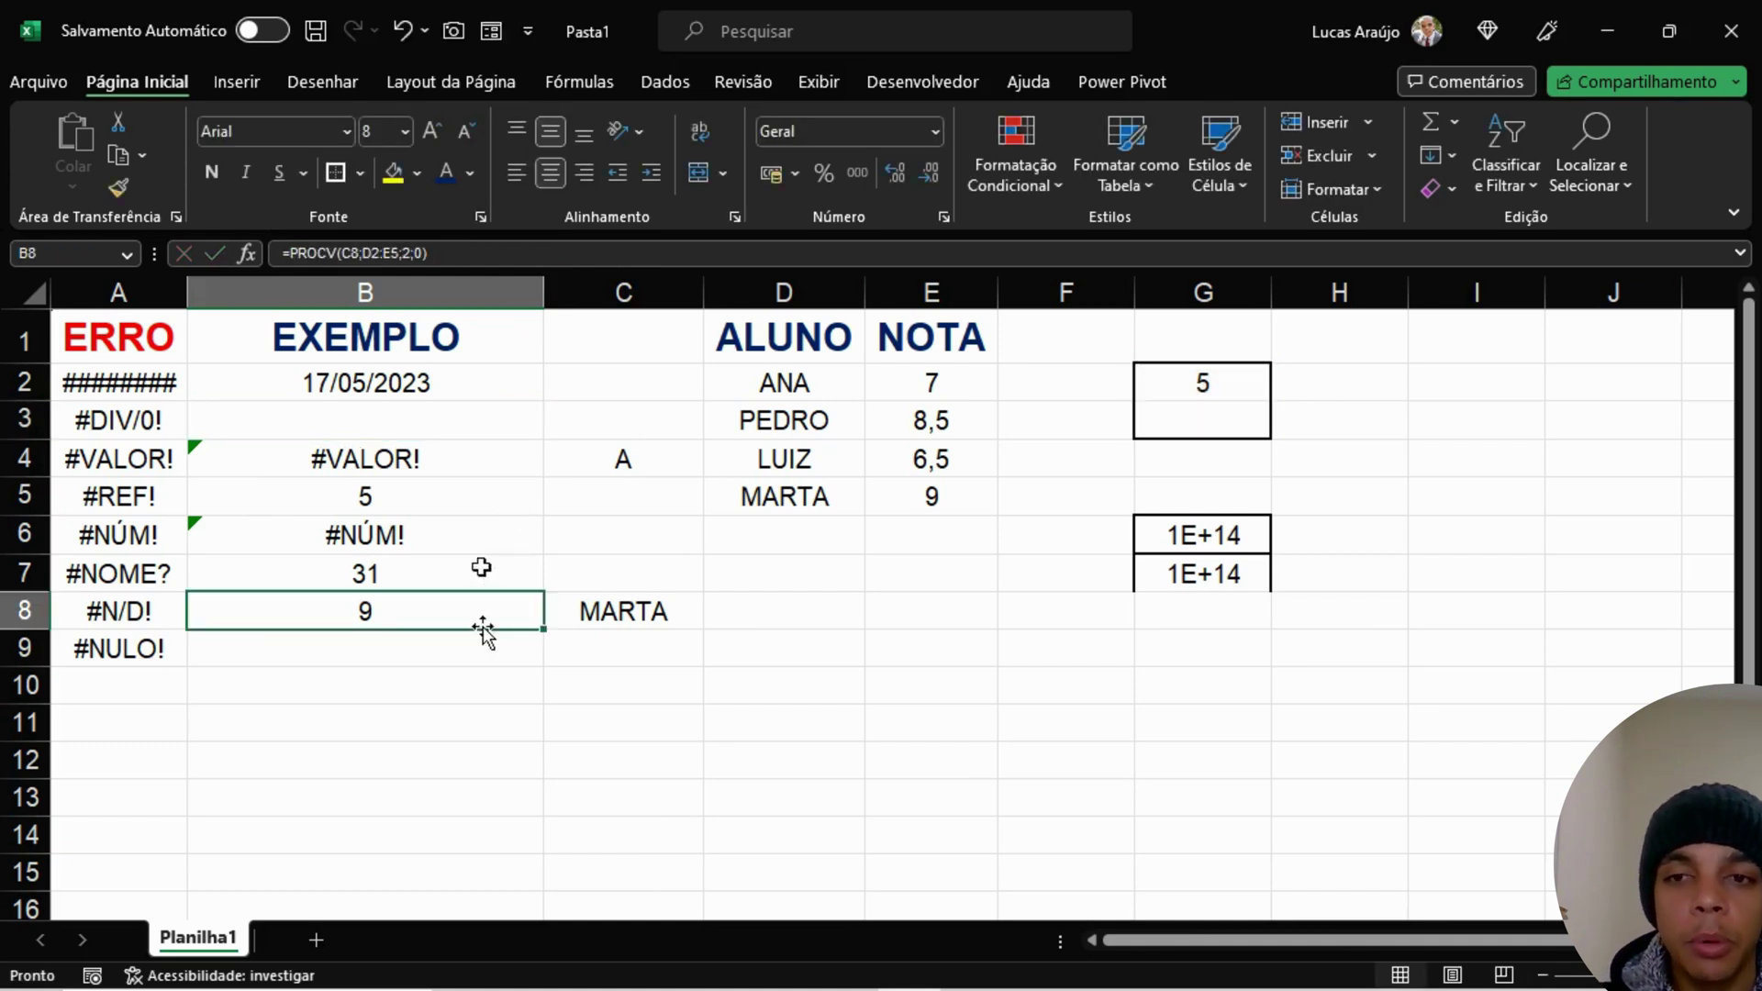
click(504, 417)
click(620, 249)
drag(619, 250, 281, 252)
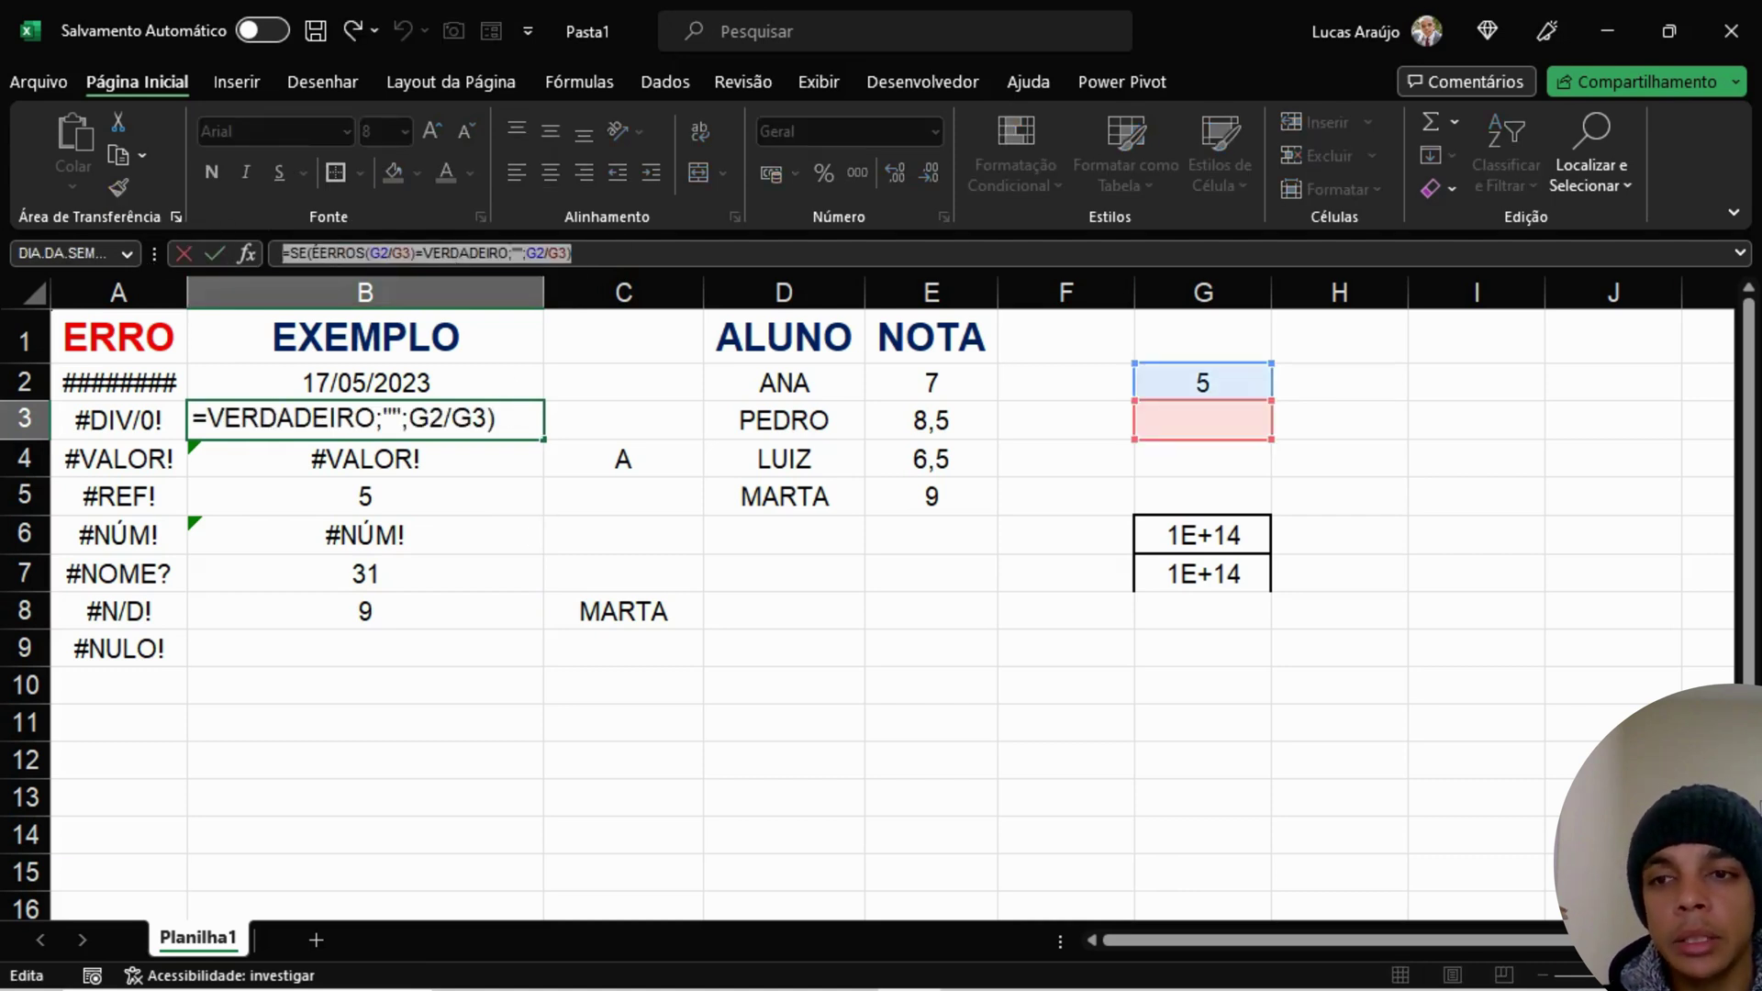
key(Escape)
click(468, 606)
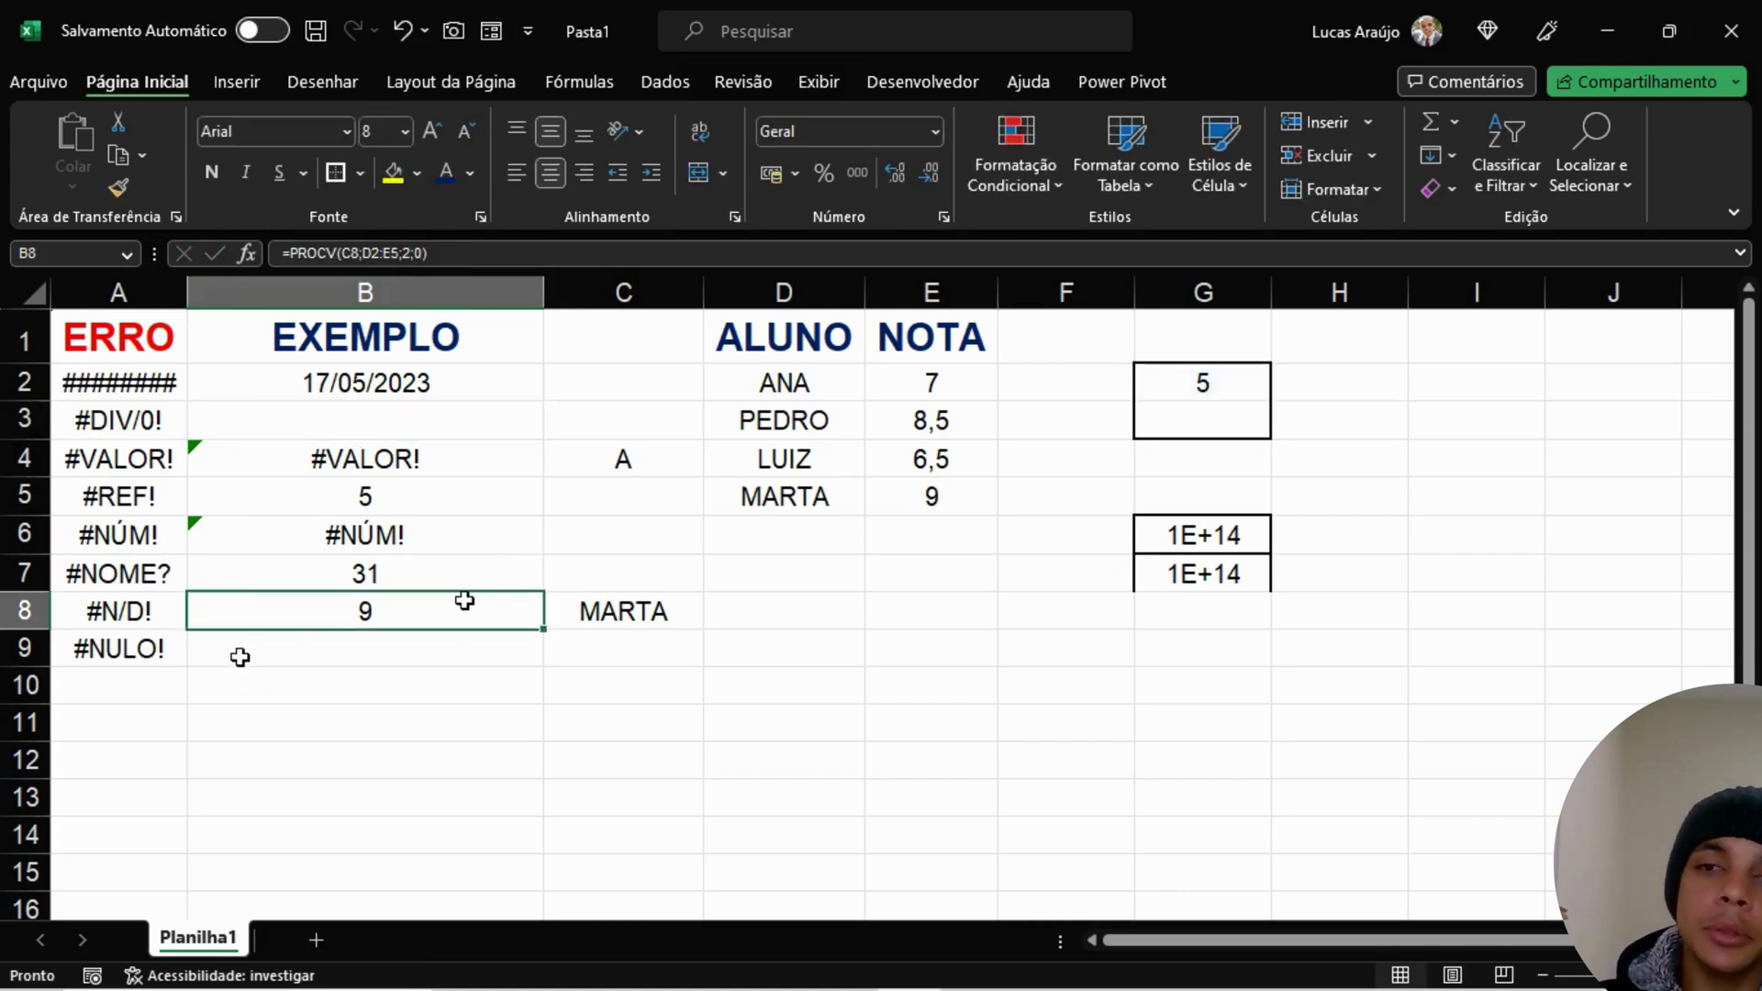
click(615, 608)
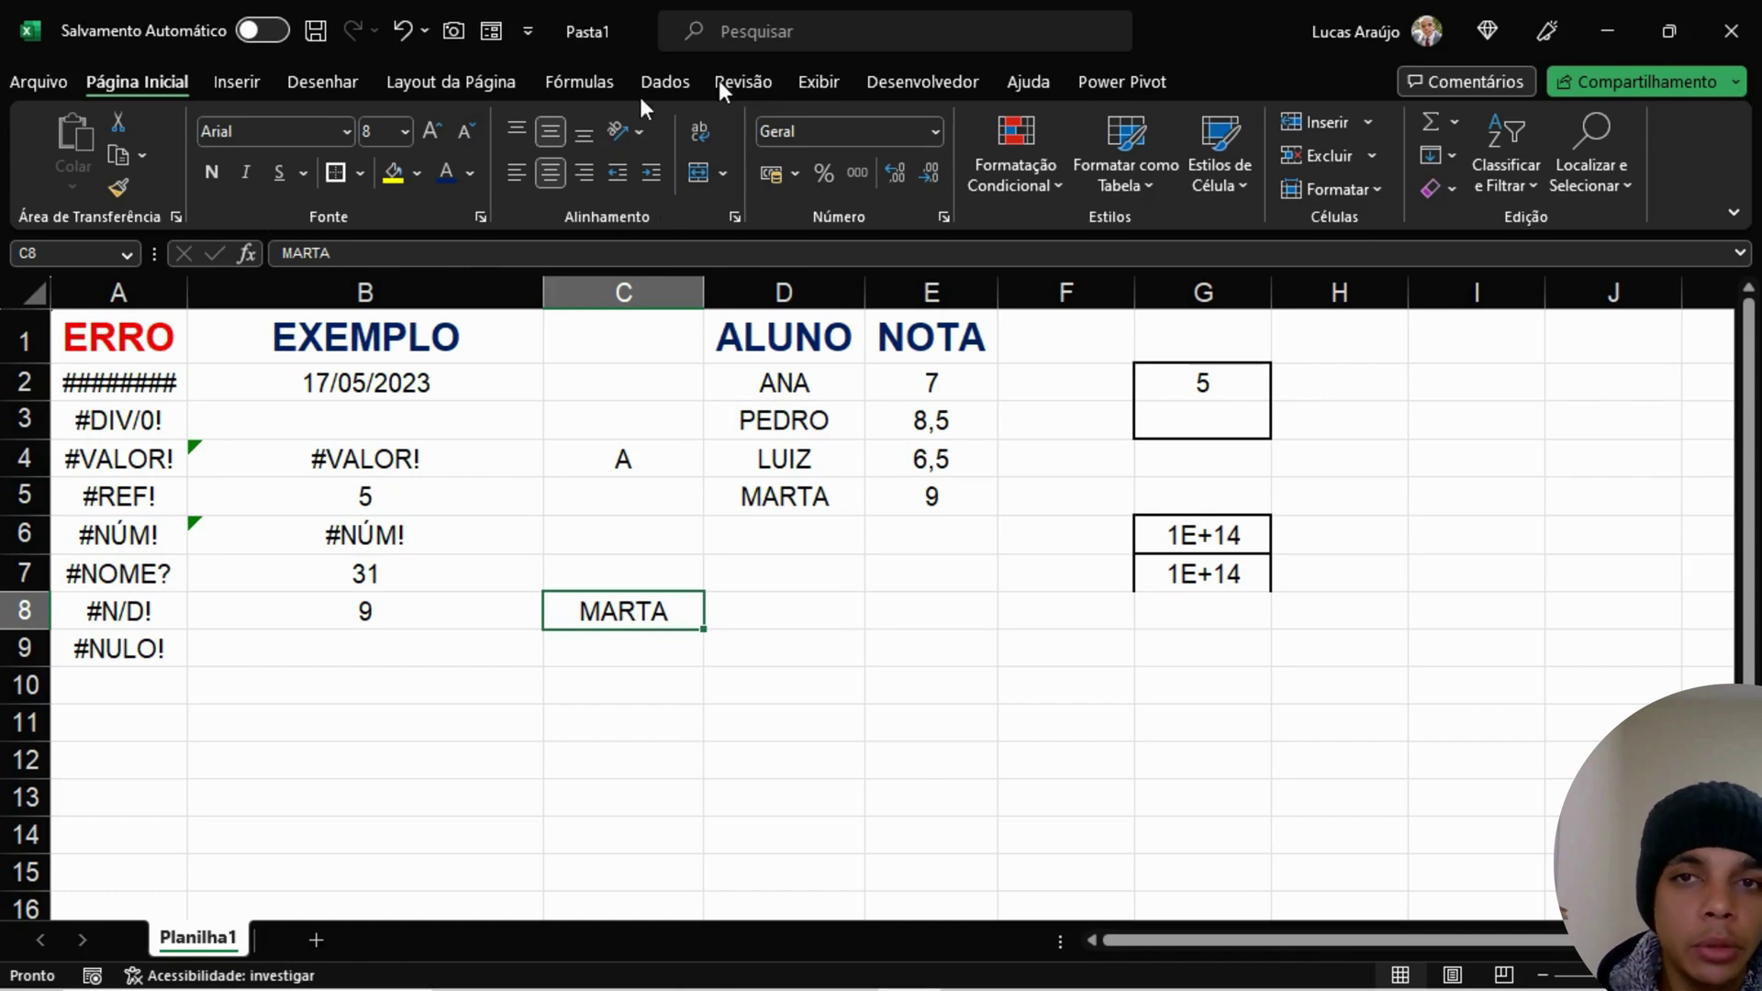
Step: Add a list data validation to cell C8, using the student names in D2:D5 as its source
click(684, 79)
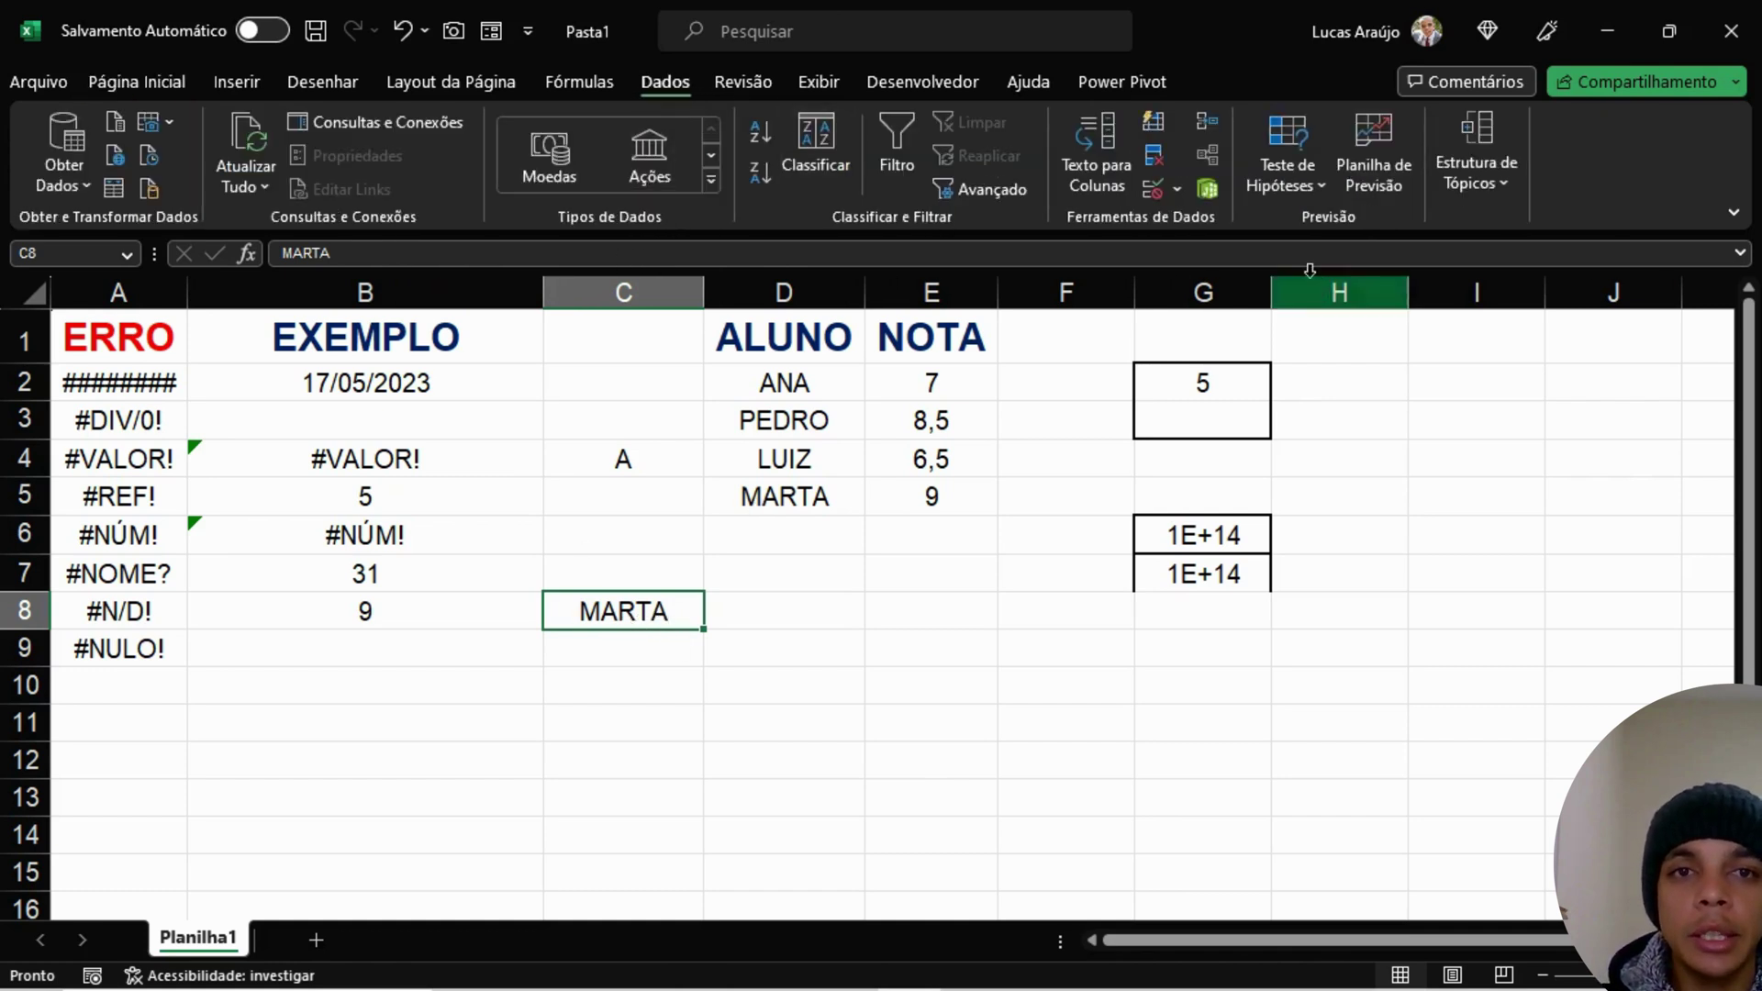
click(1145, 189)
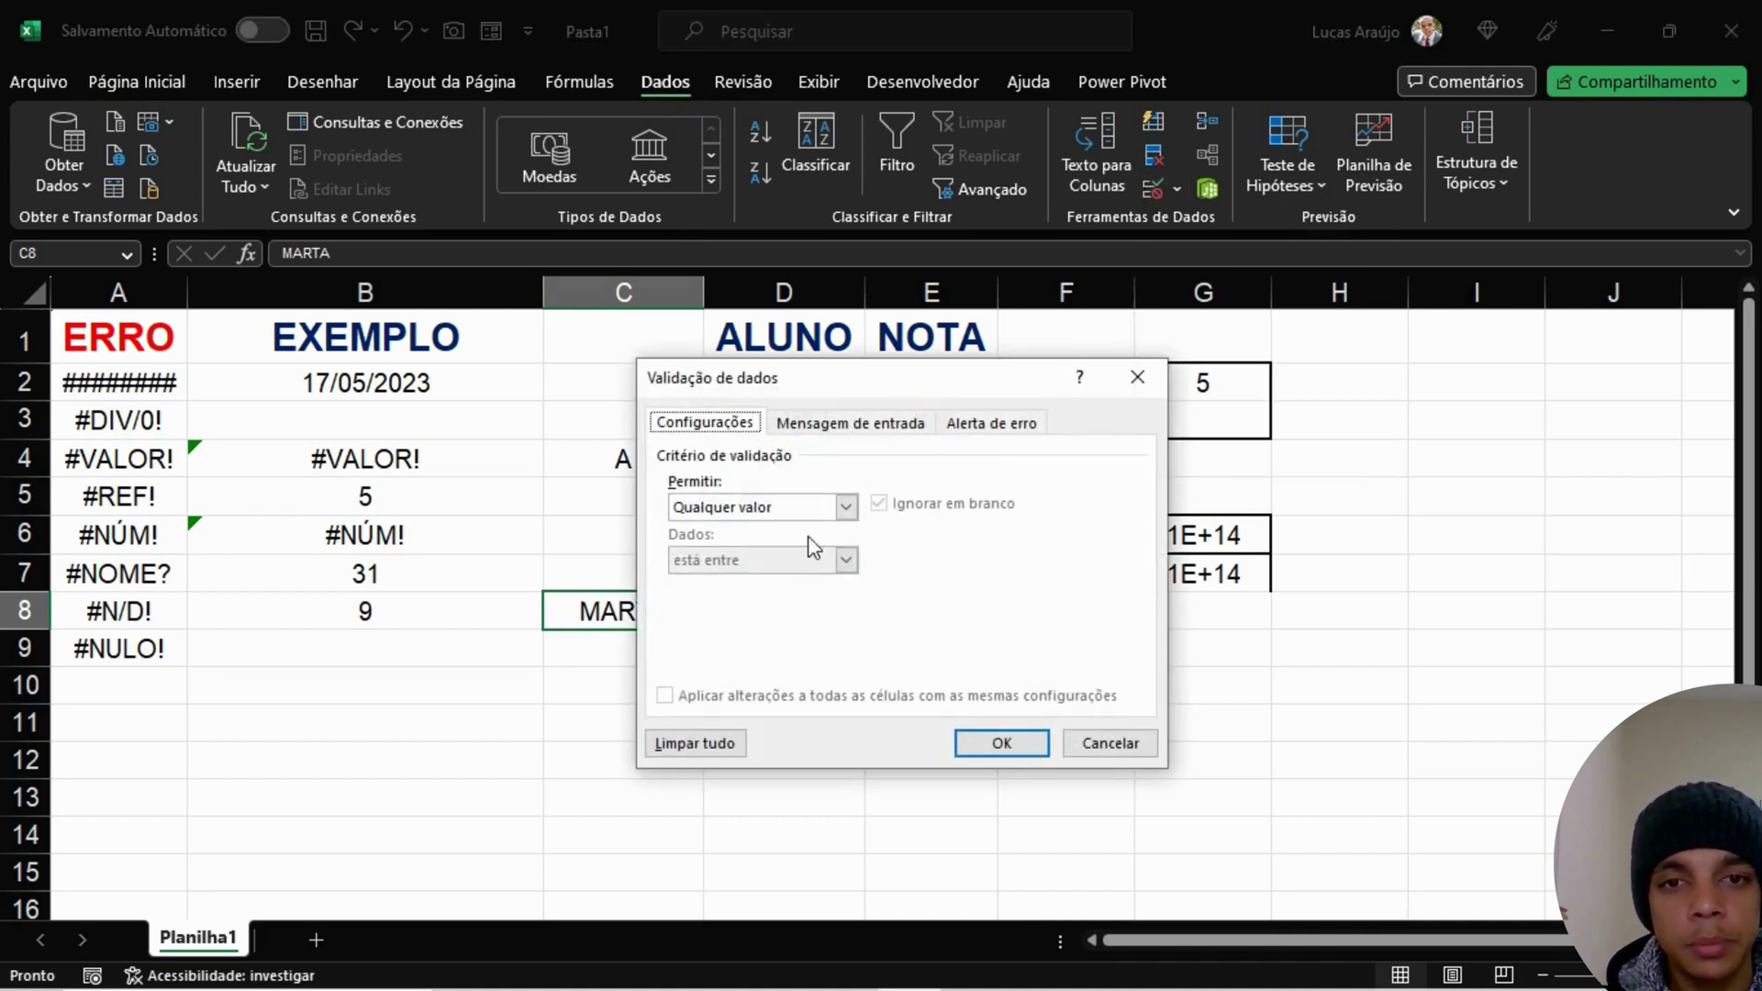
click(771, 509)
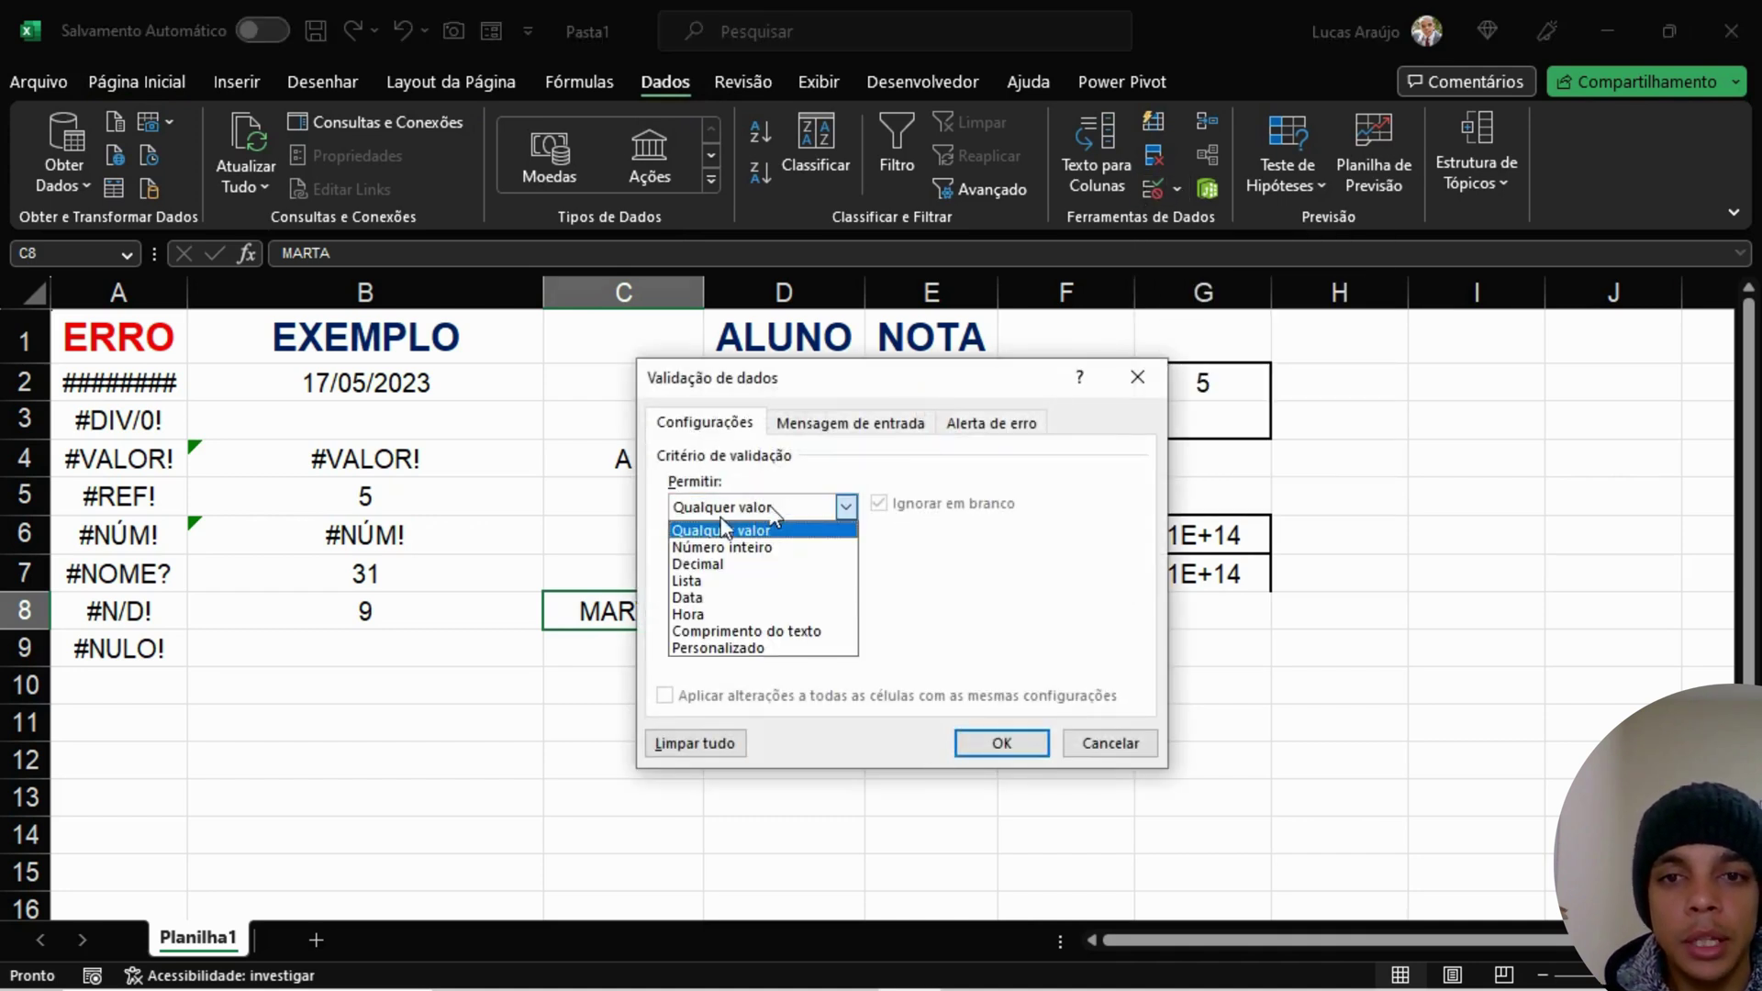
click(702, 582)
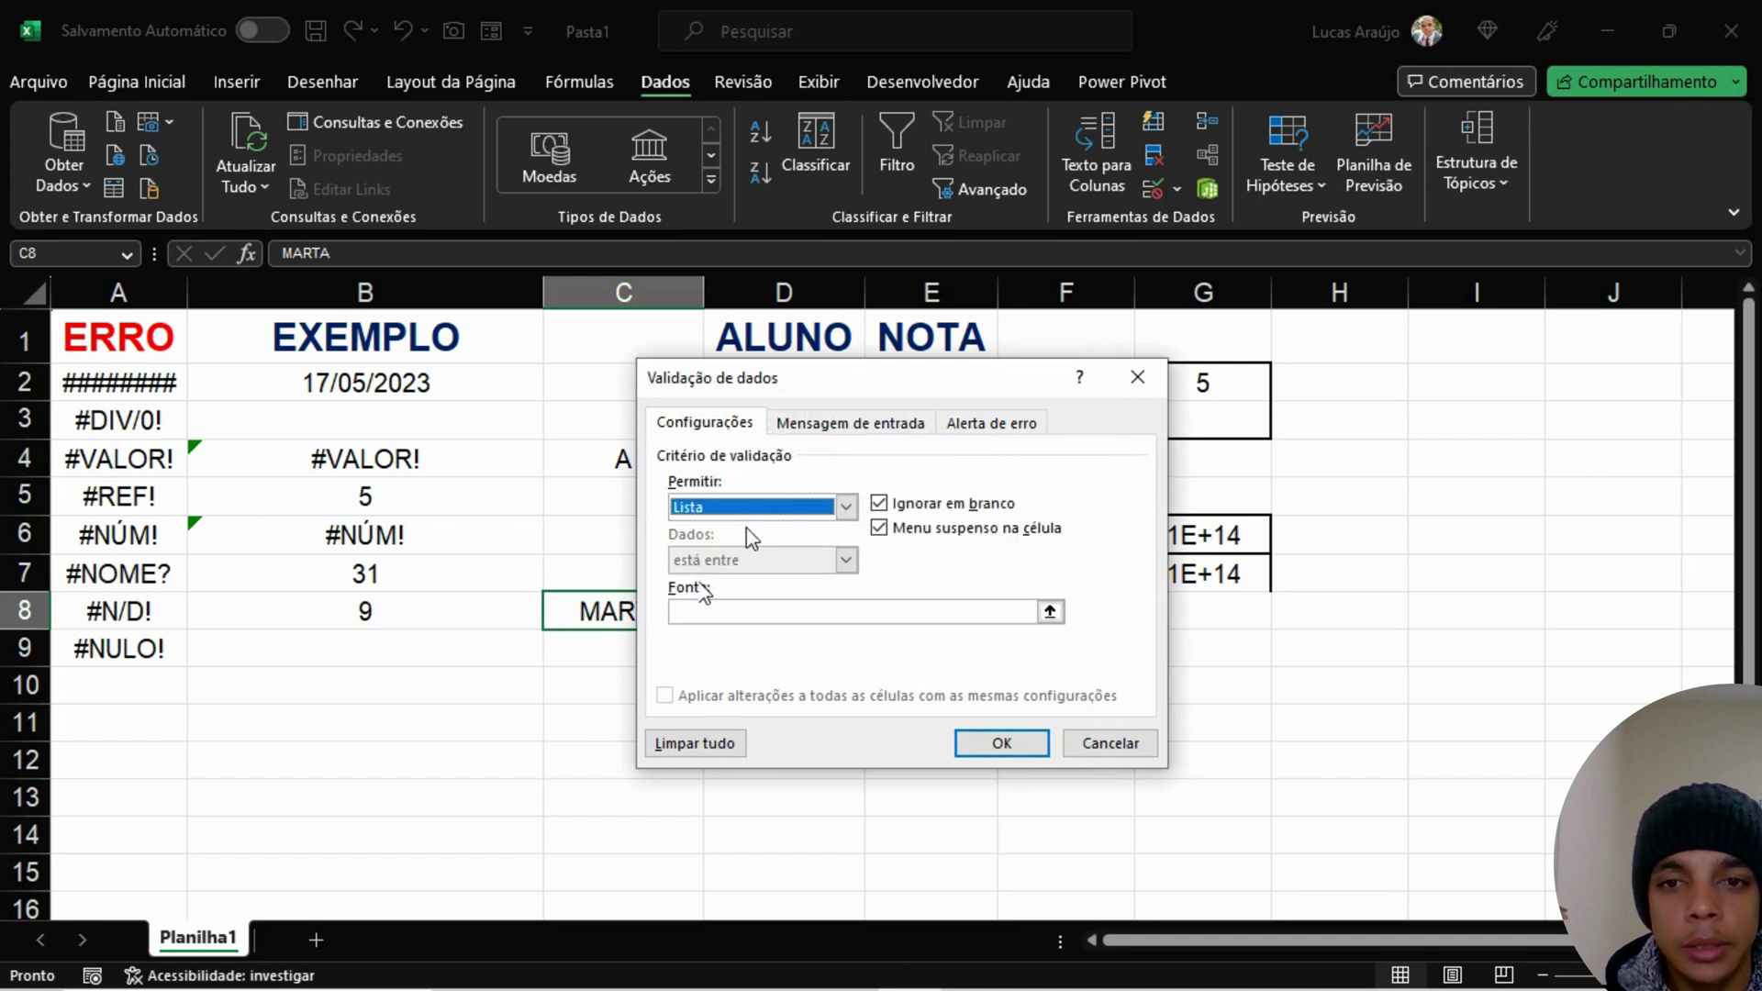
click(721, 611)
drag(876, 385, 1269, 376)
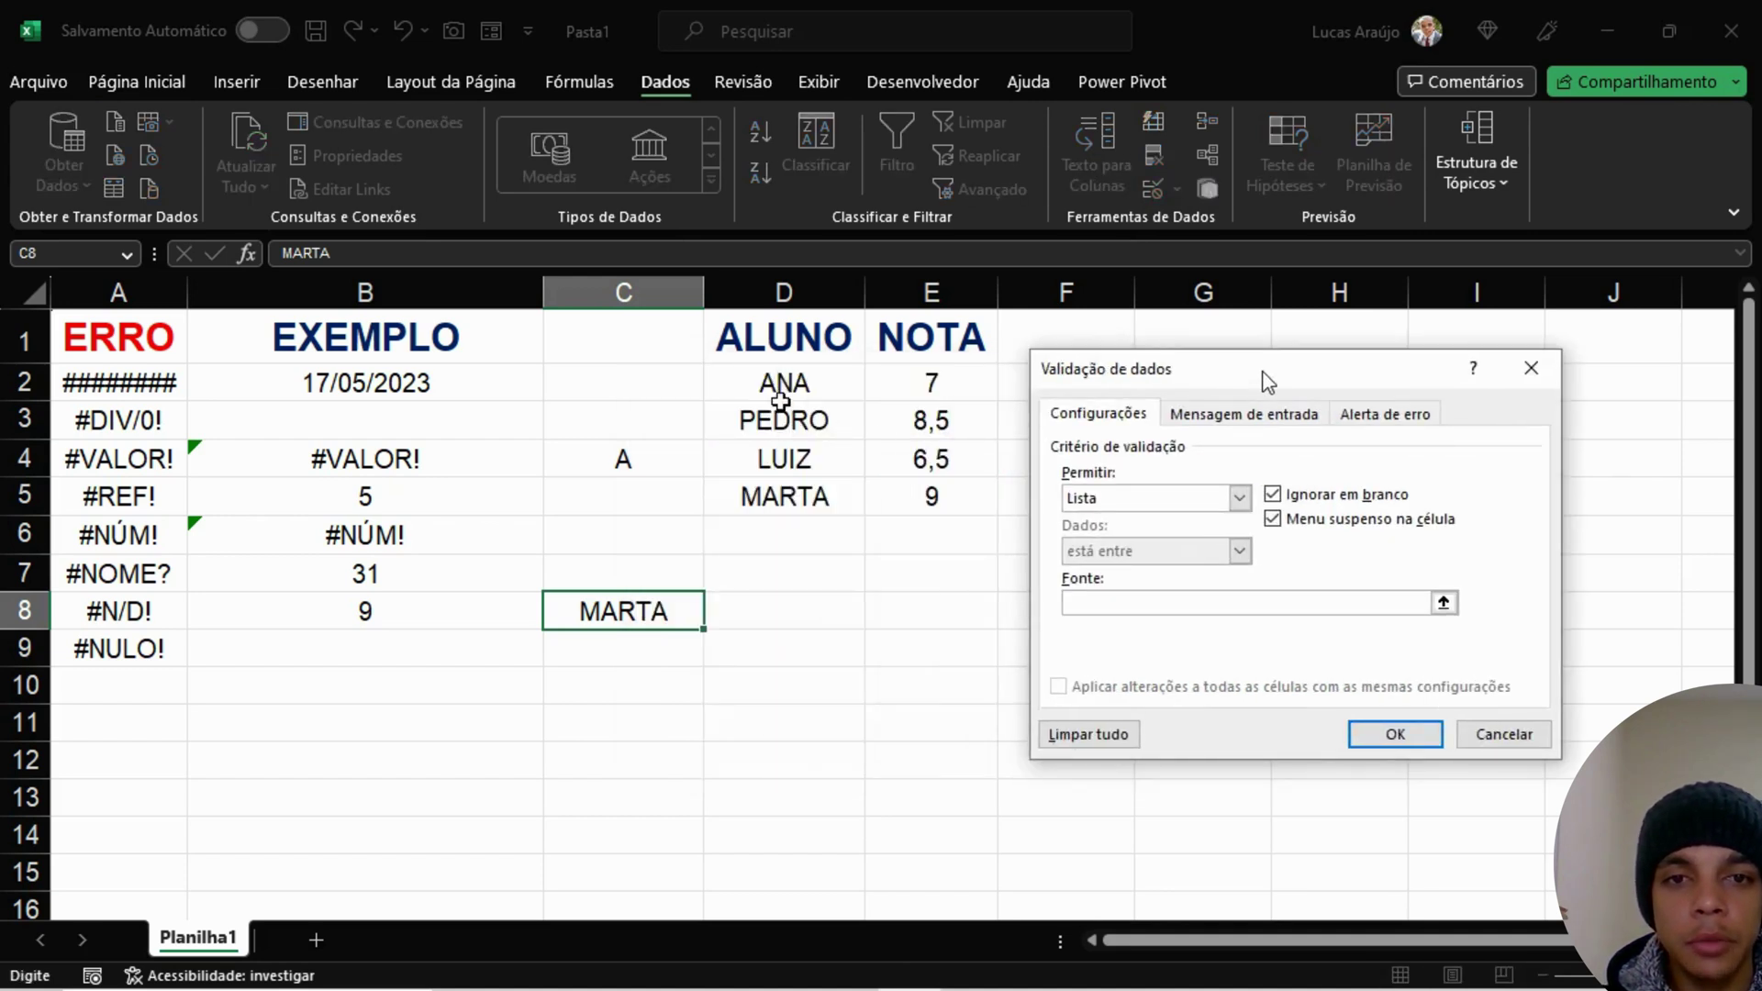
drag(783, 385, 805, 500)
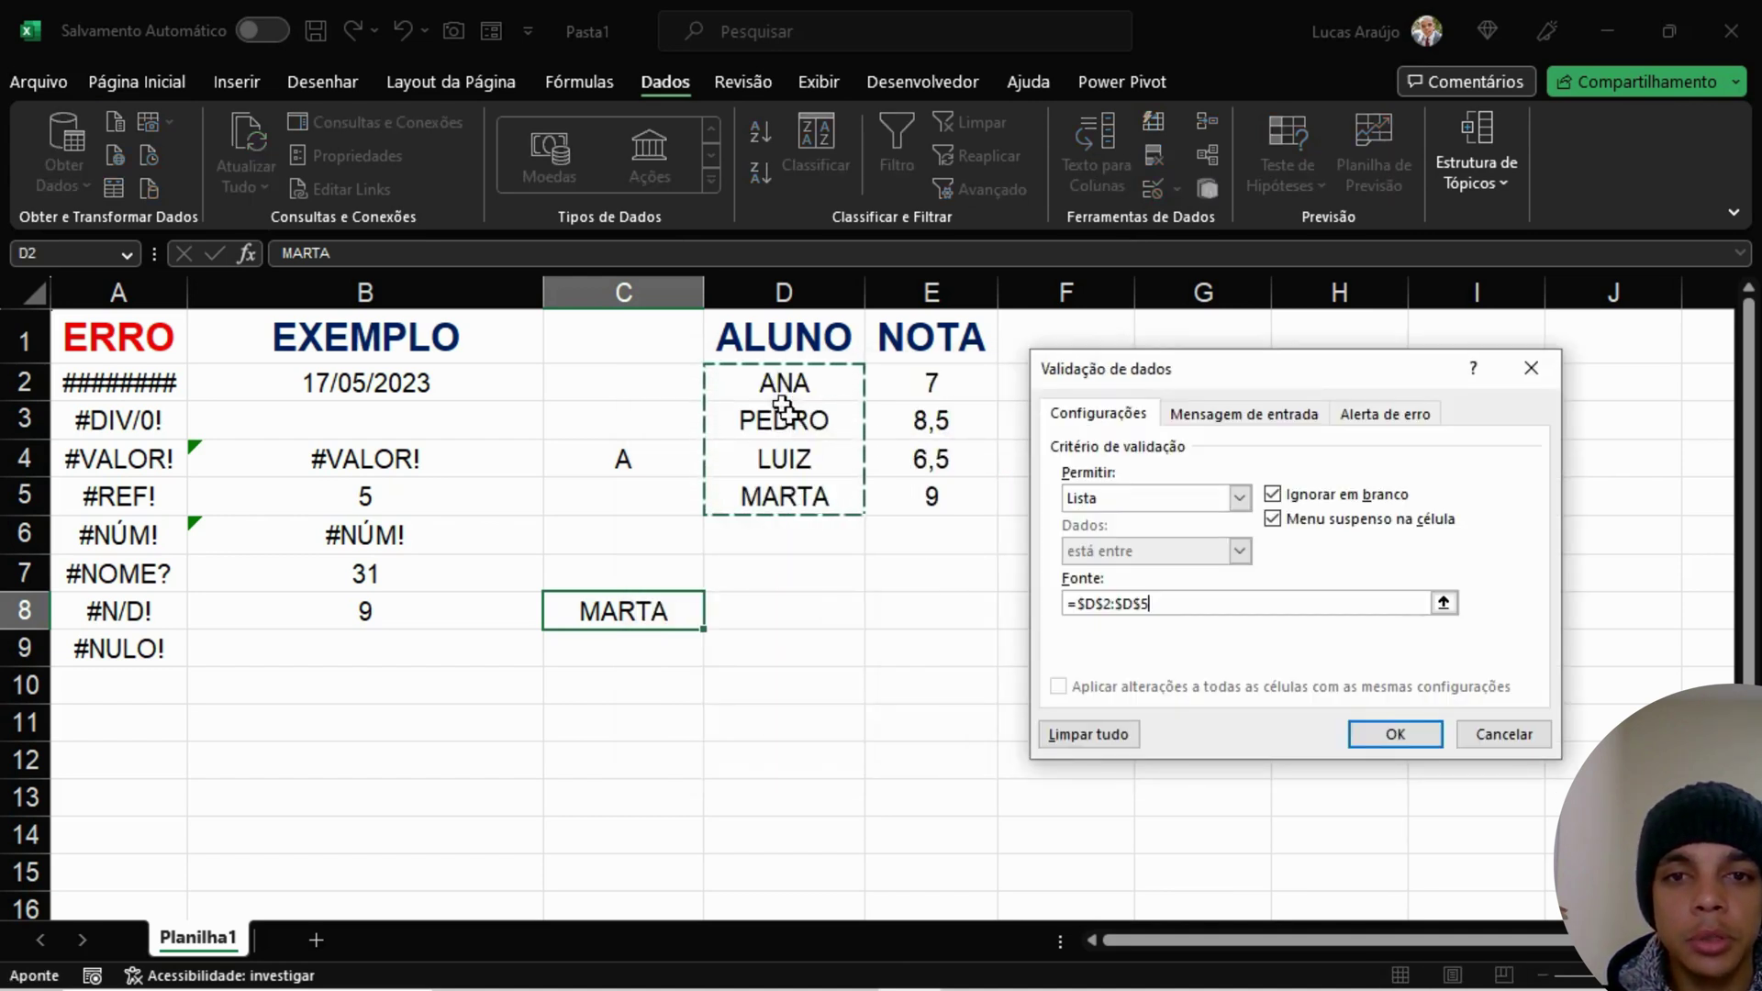
click(1394, 735)
click(684, 675)
Step: Choose the student name from D3 and finally the one from D2 in C8's validation list, checking B8's result
click(659, 614)
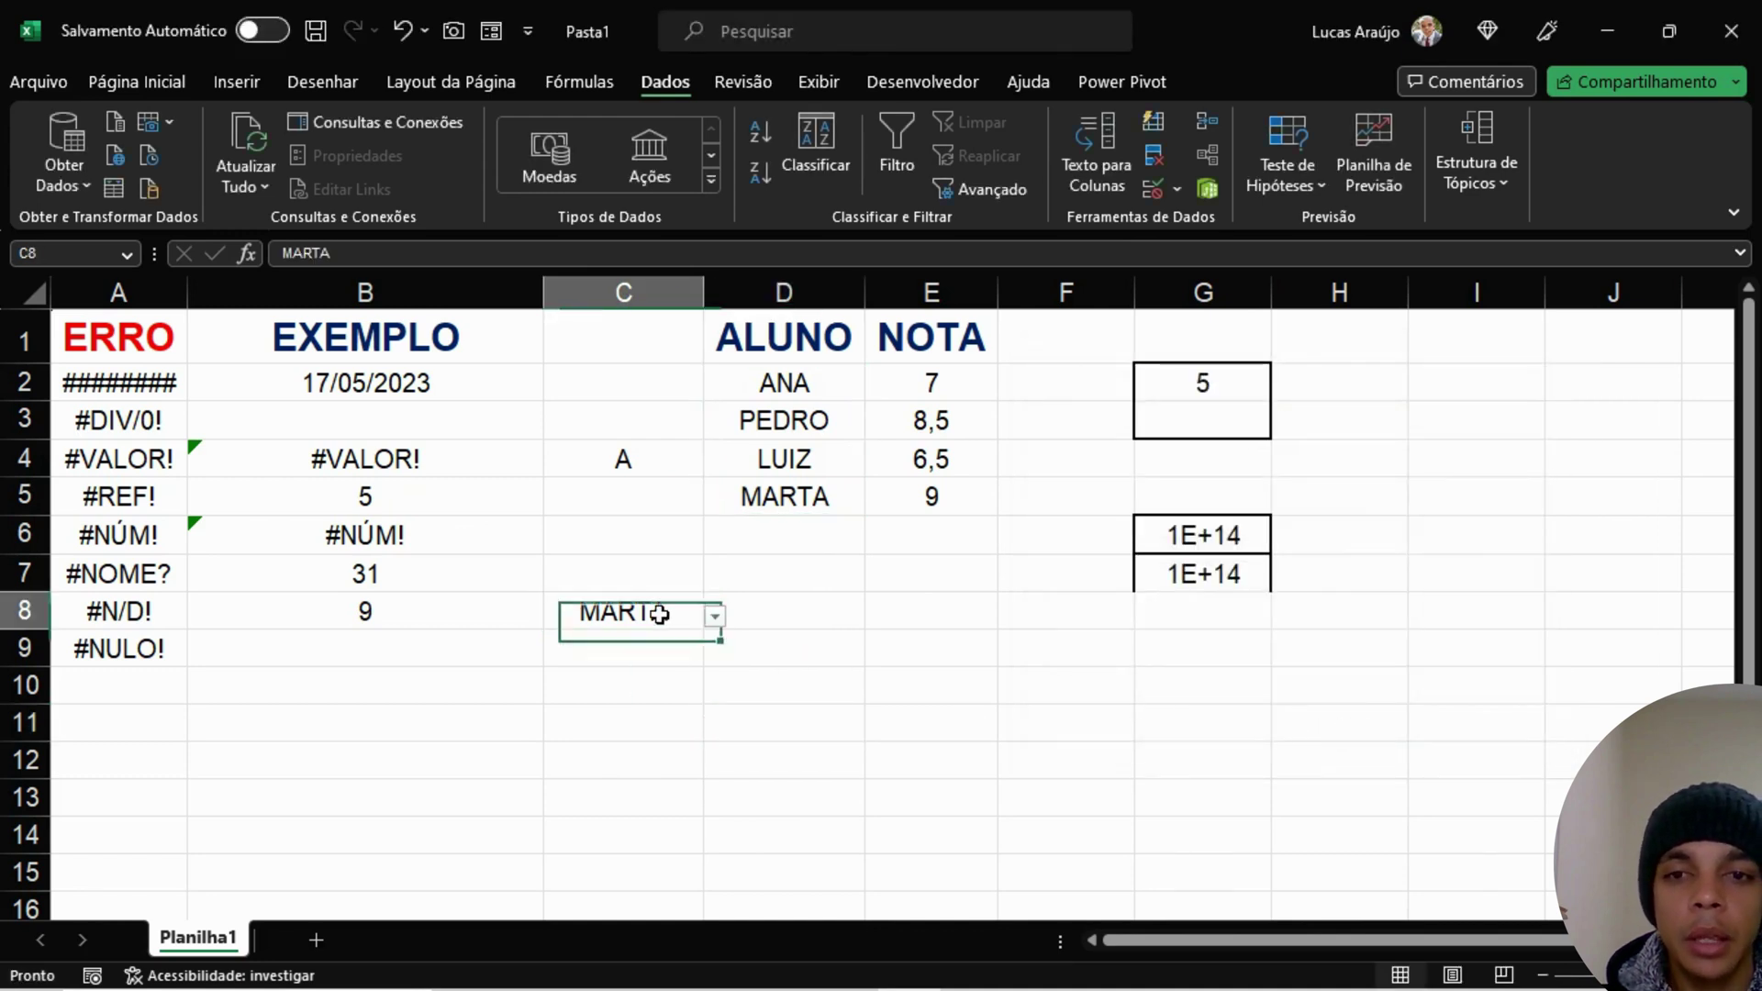
click(715, 615)
click(544, 679)
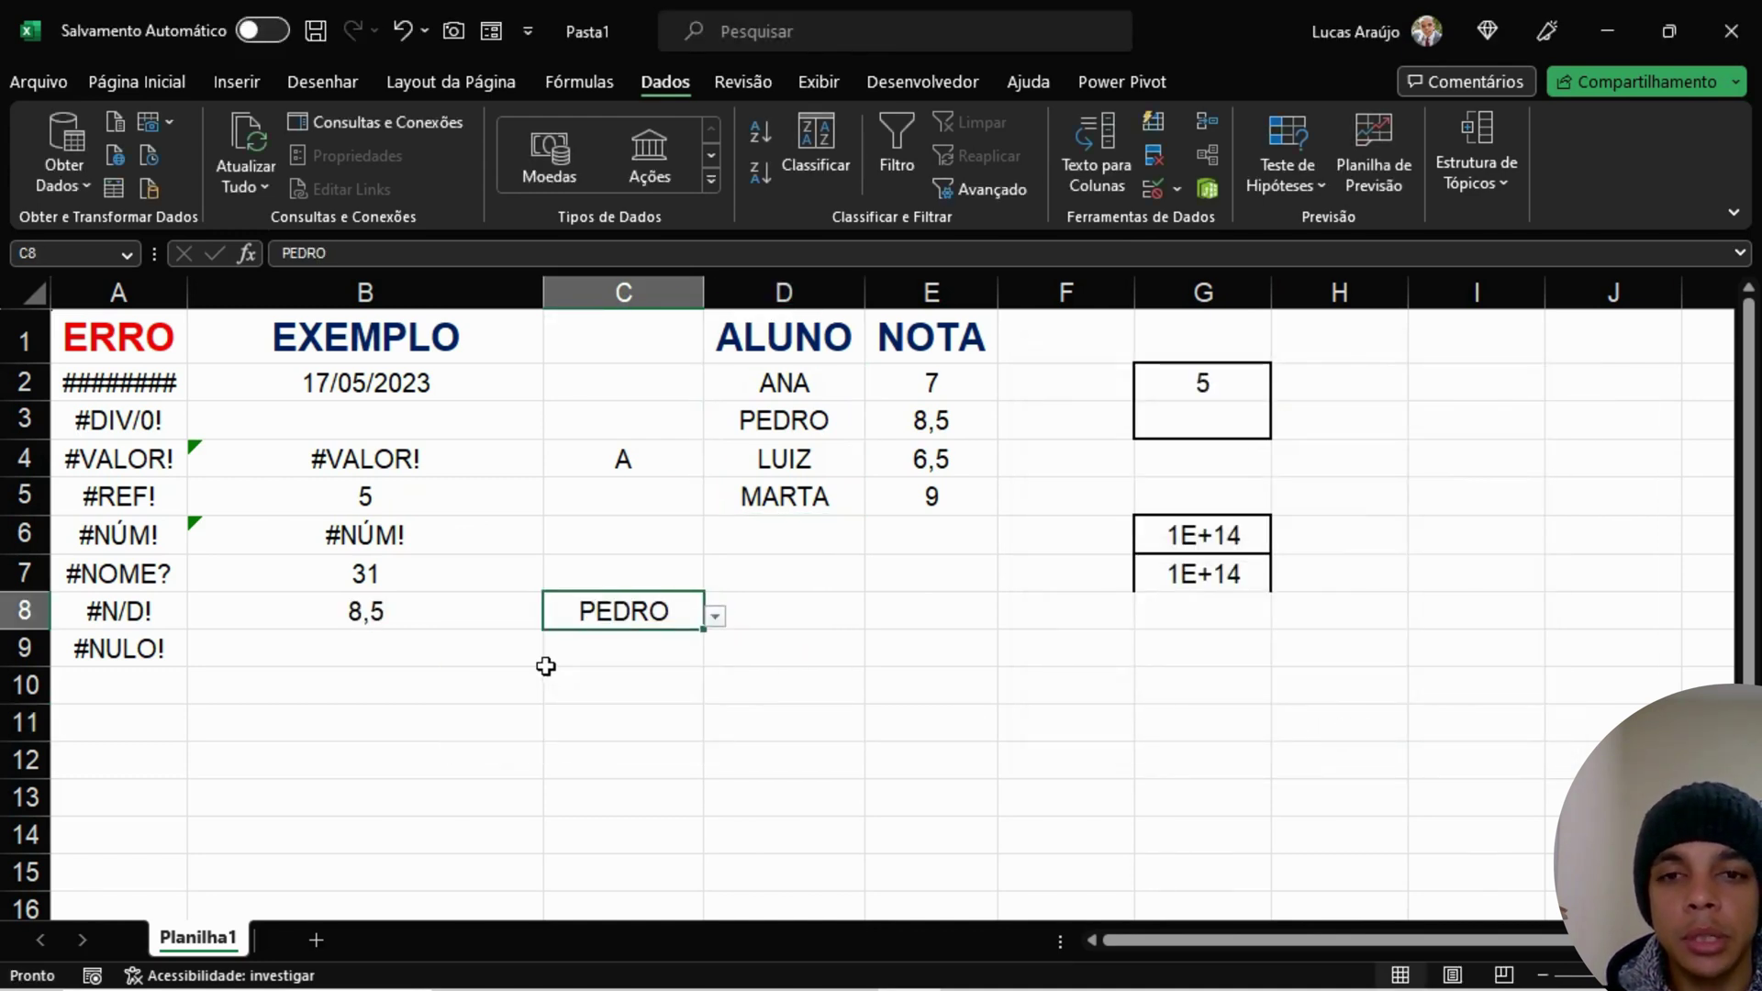
click(425, 599)
click(692, 618)
click(715, 616)
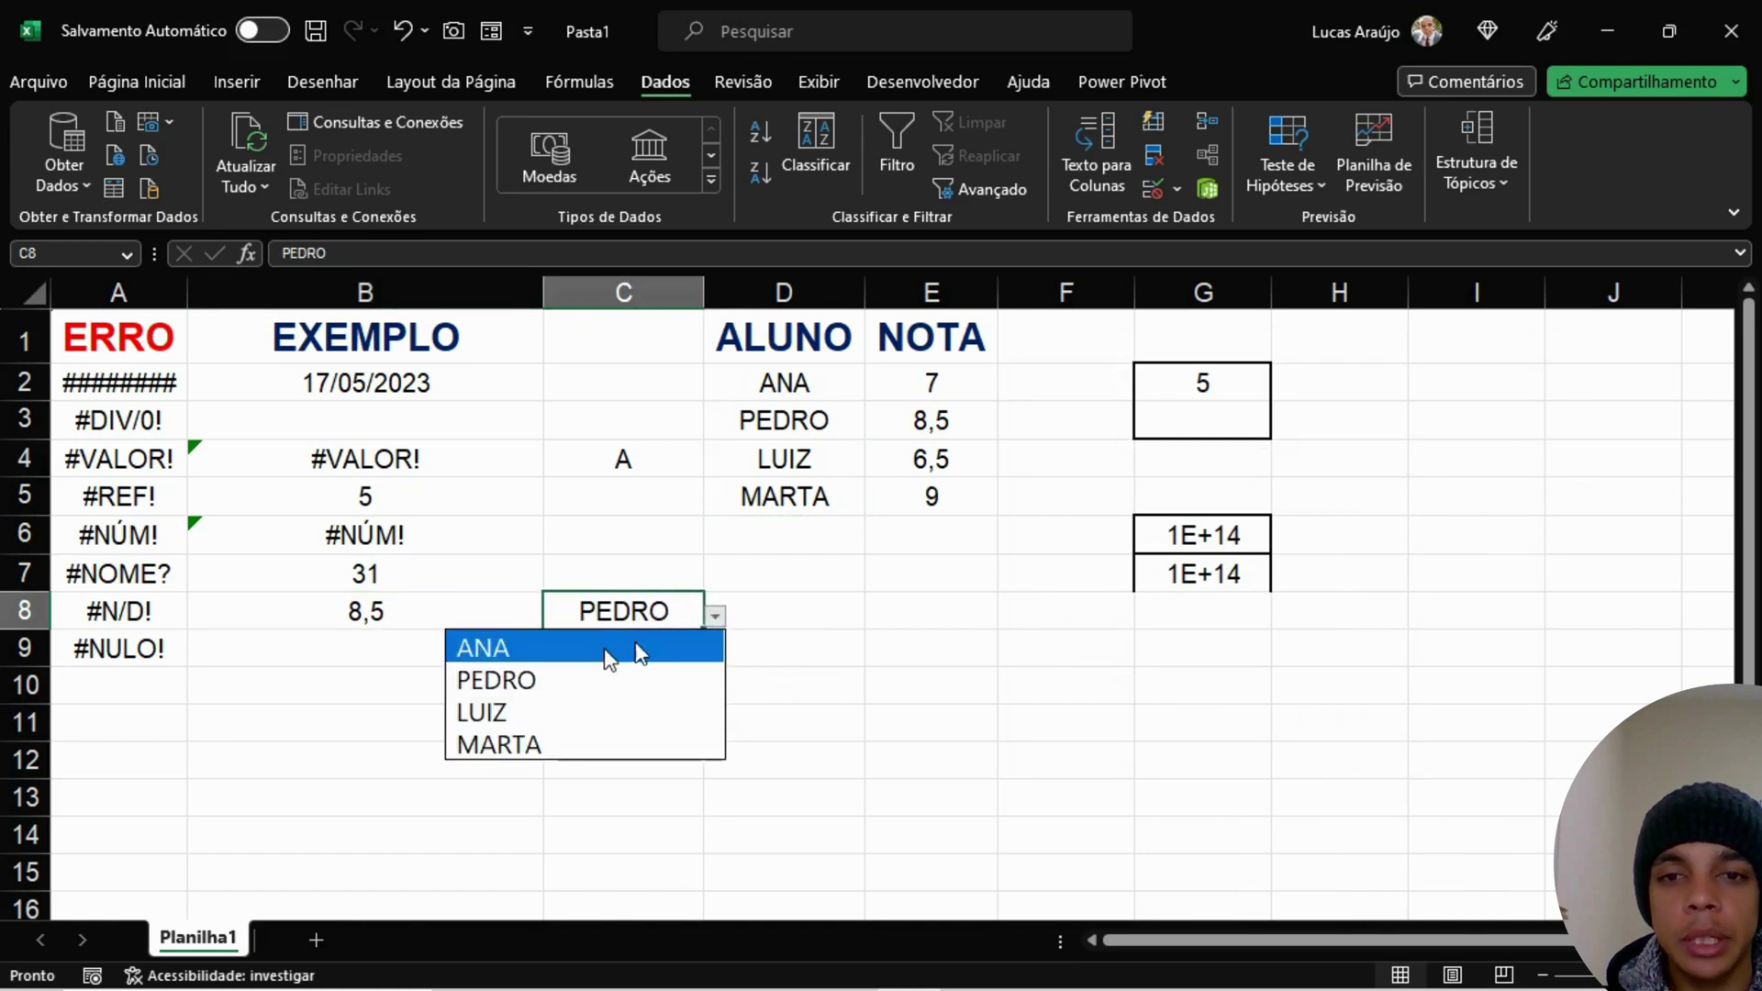
click(606, 645)
click(681, 647)
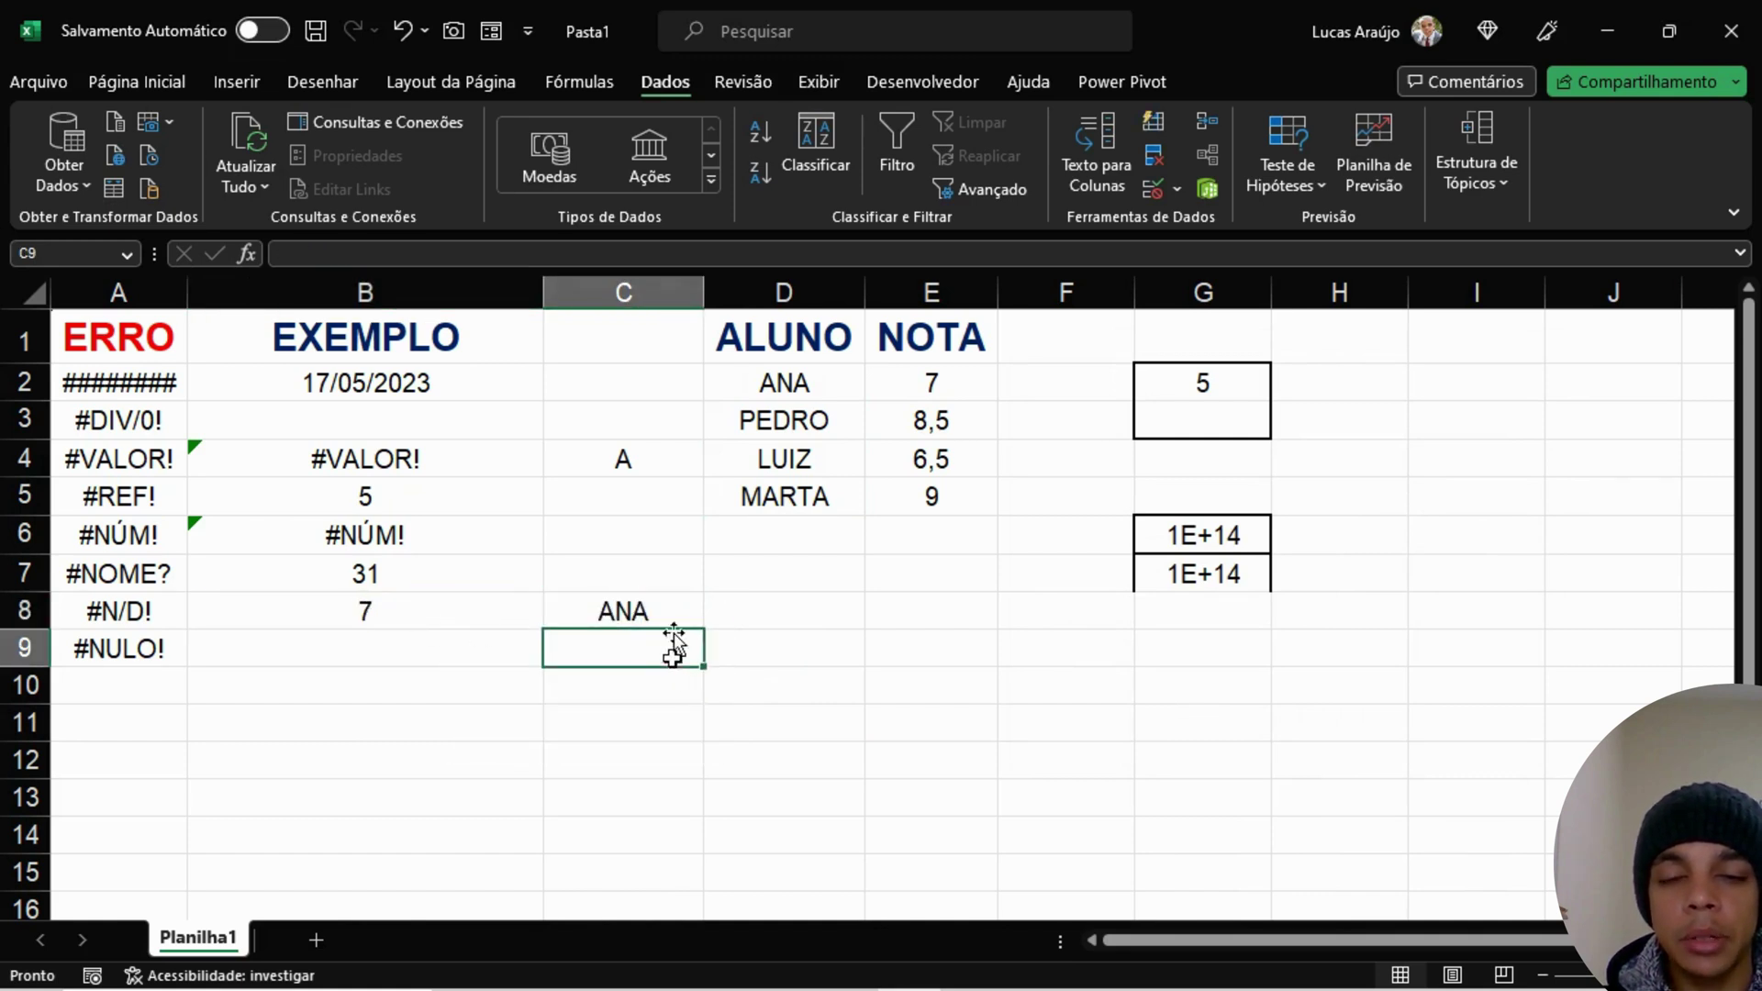
Step: Try to enter LASDKASJDAL in C8 to test its list validation
click(677, 621)
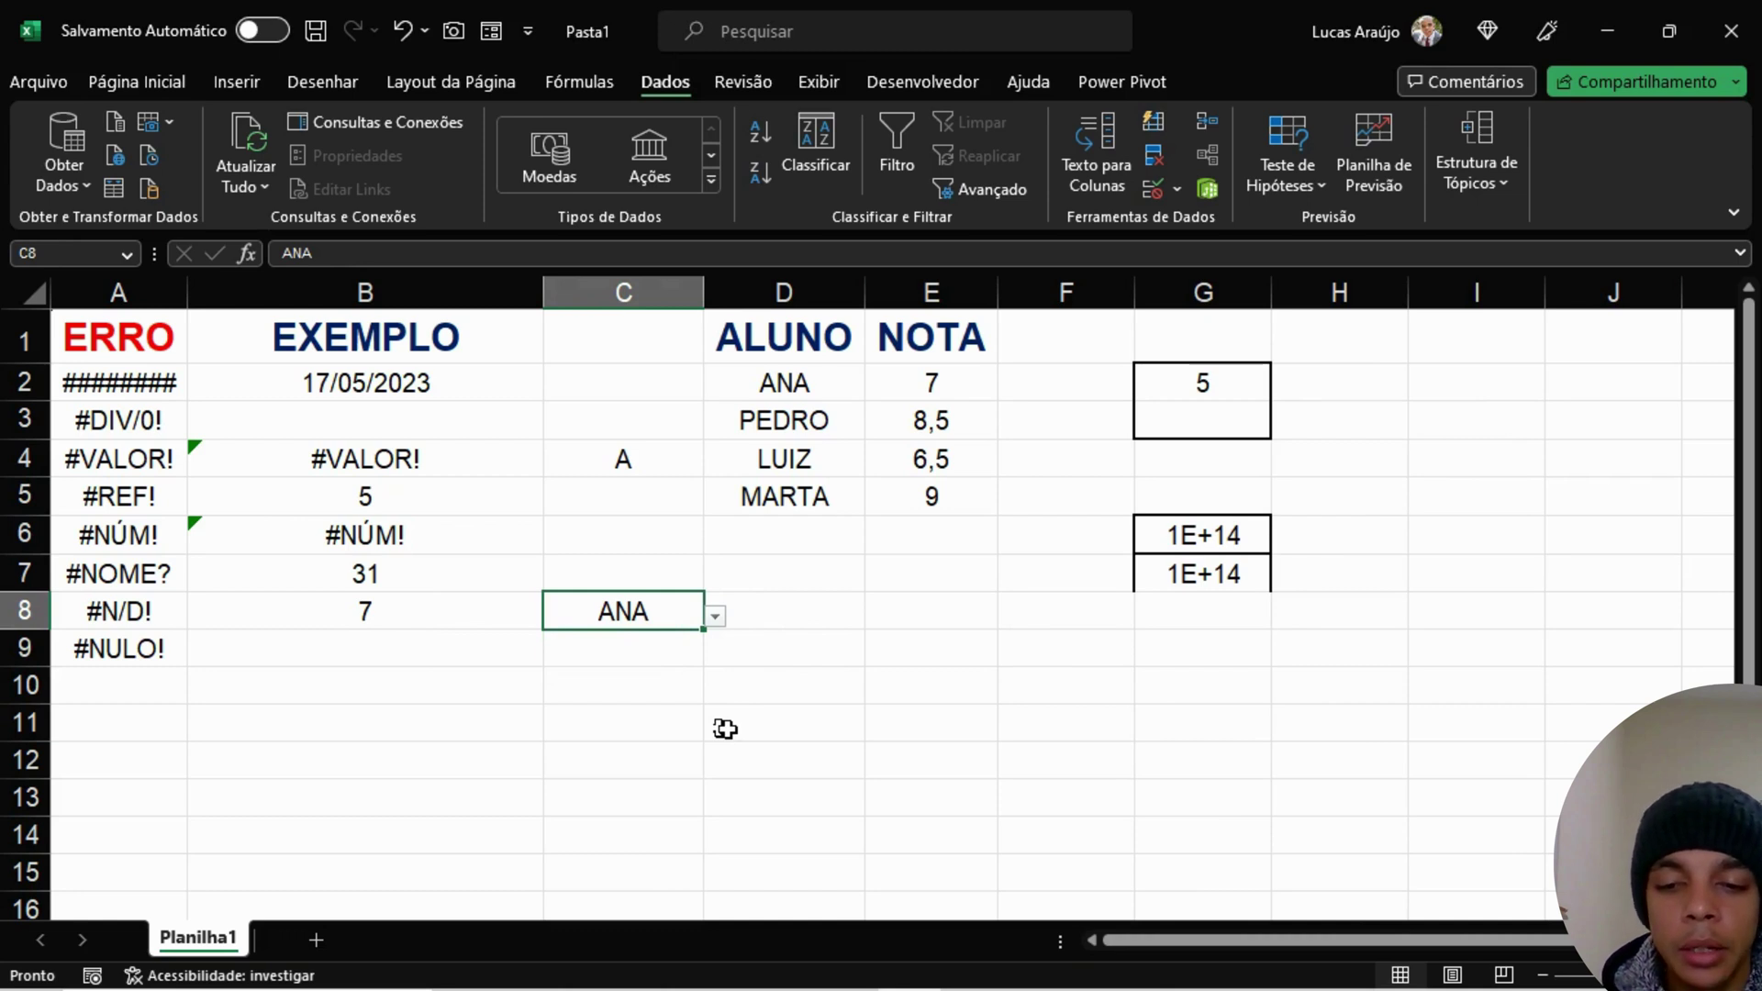
text(LASDKASJDAL)
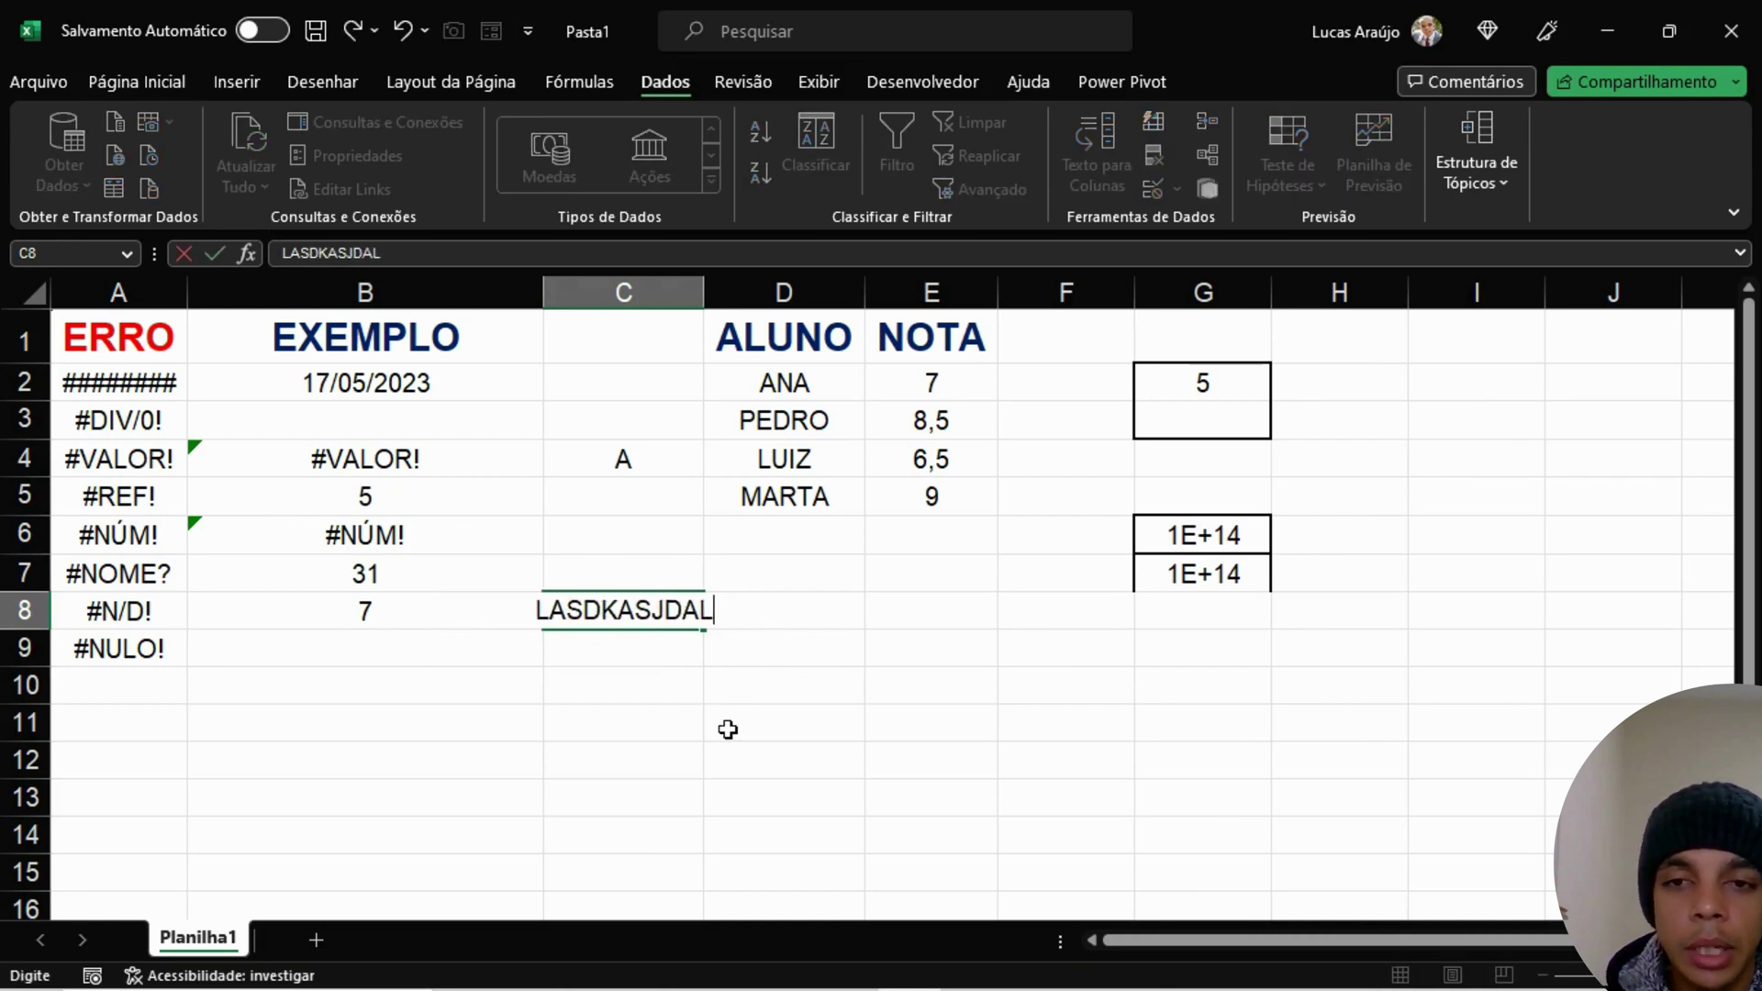
key(Return)
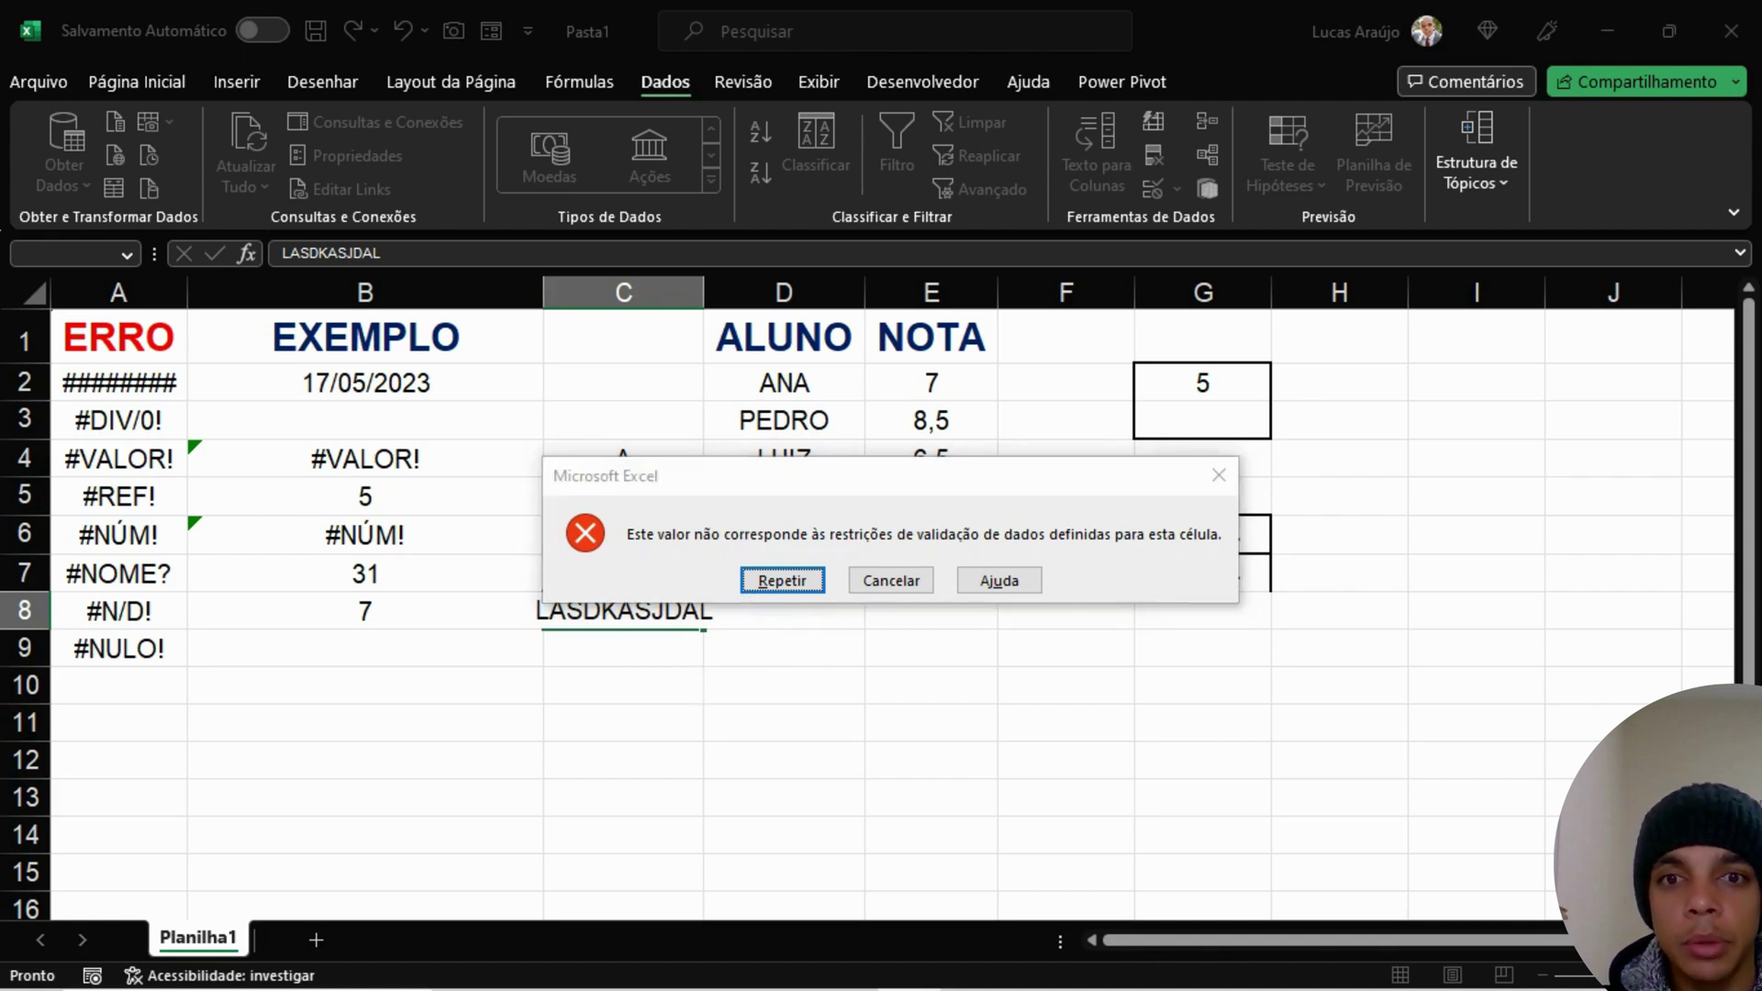
key(Escape)
click(580, 688)
Step: Enter the formula =E2:E5 in B9 and examine the cells it fills
click(354, 644)
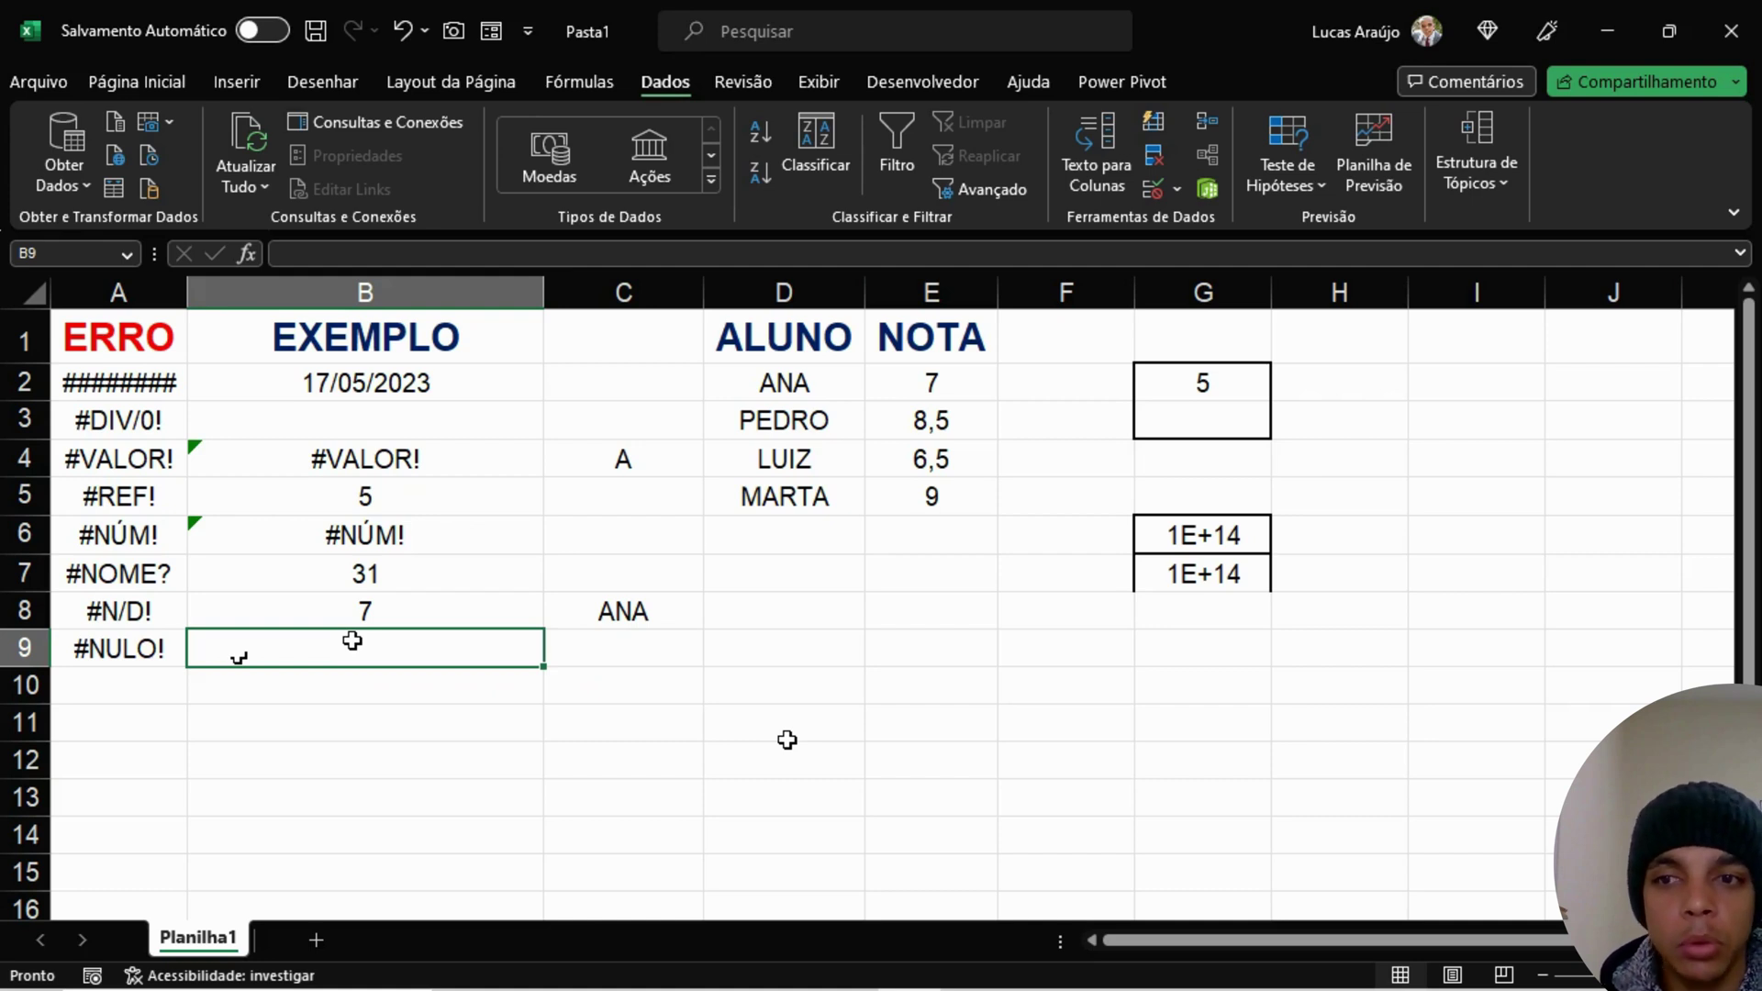
text(=)
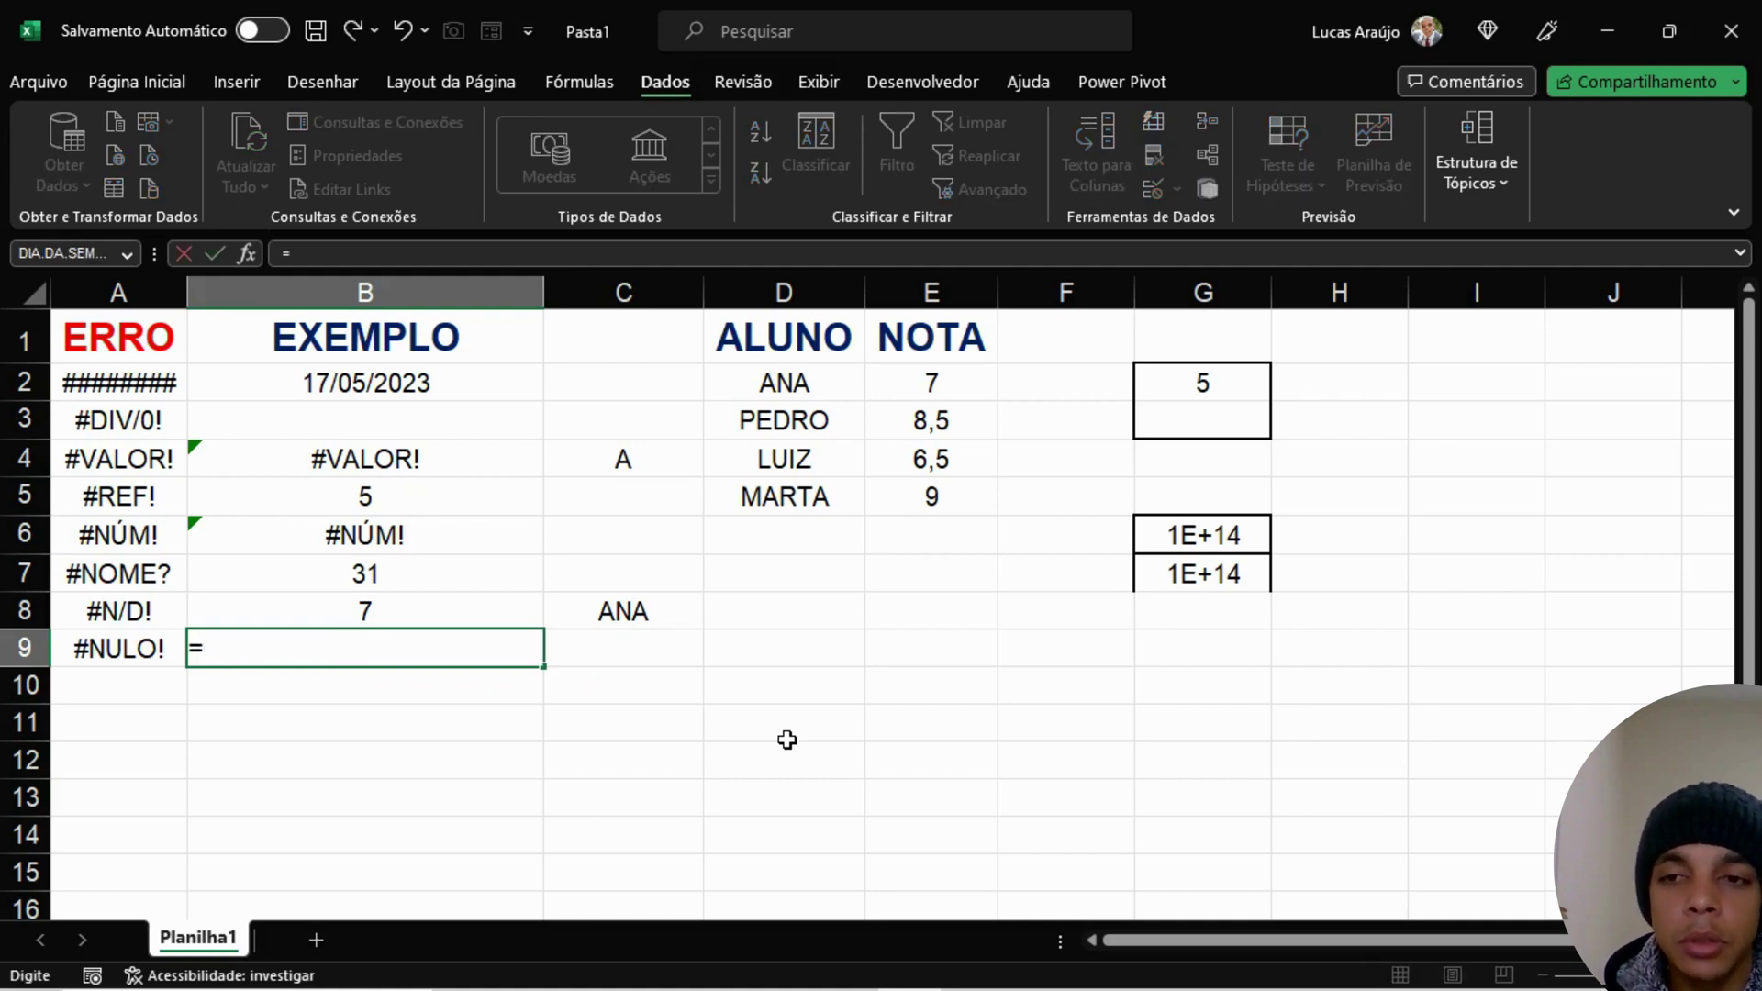
drag(943, 365, 948, 487)
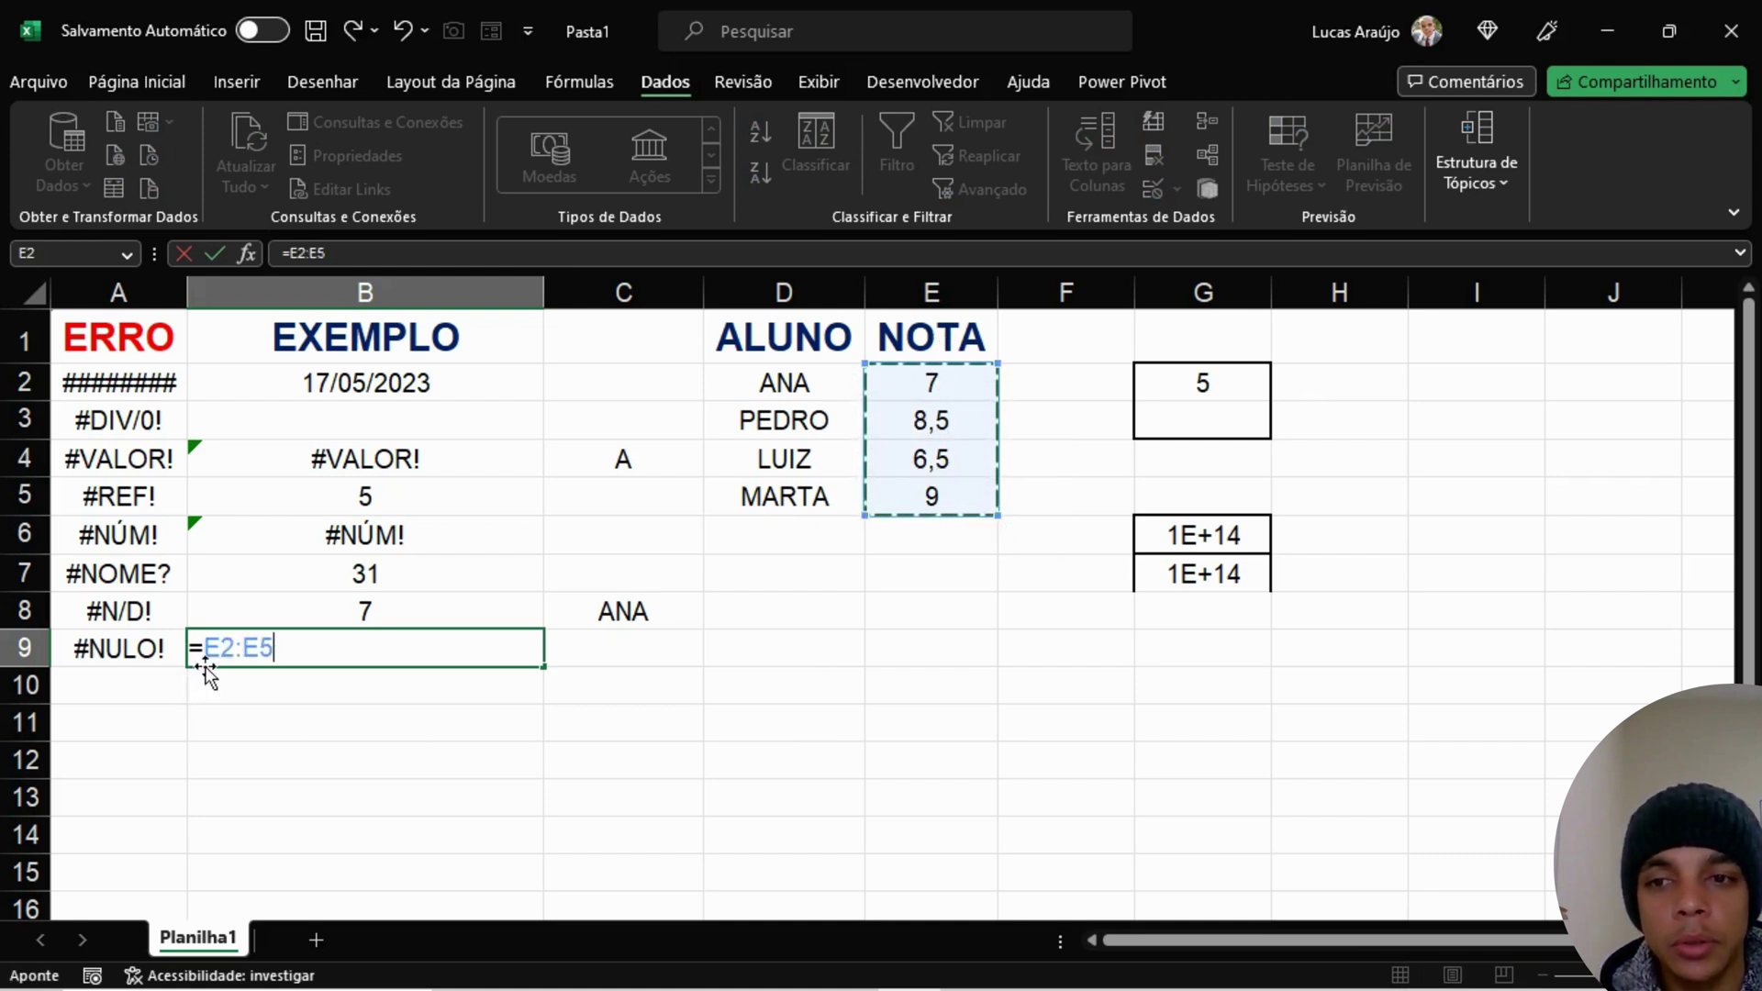
key(Return)
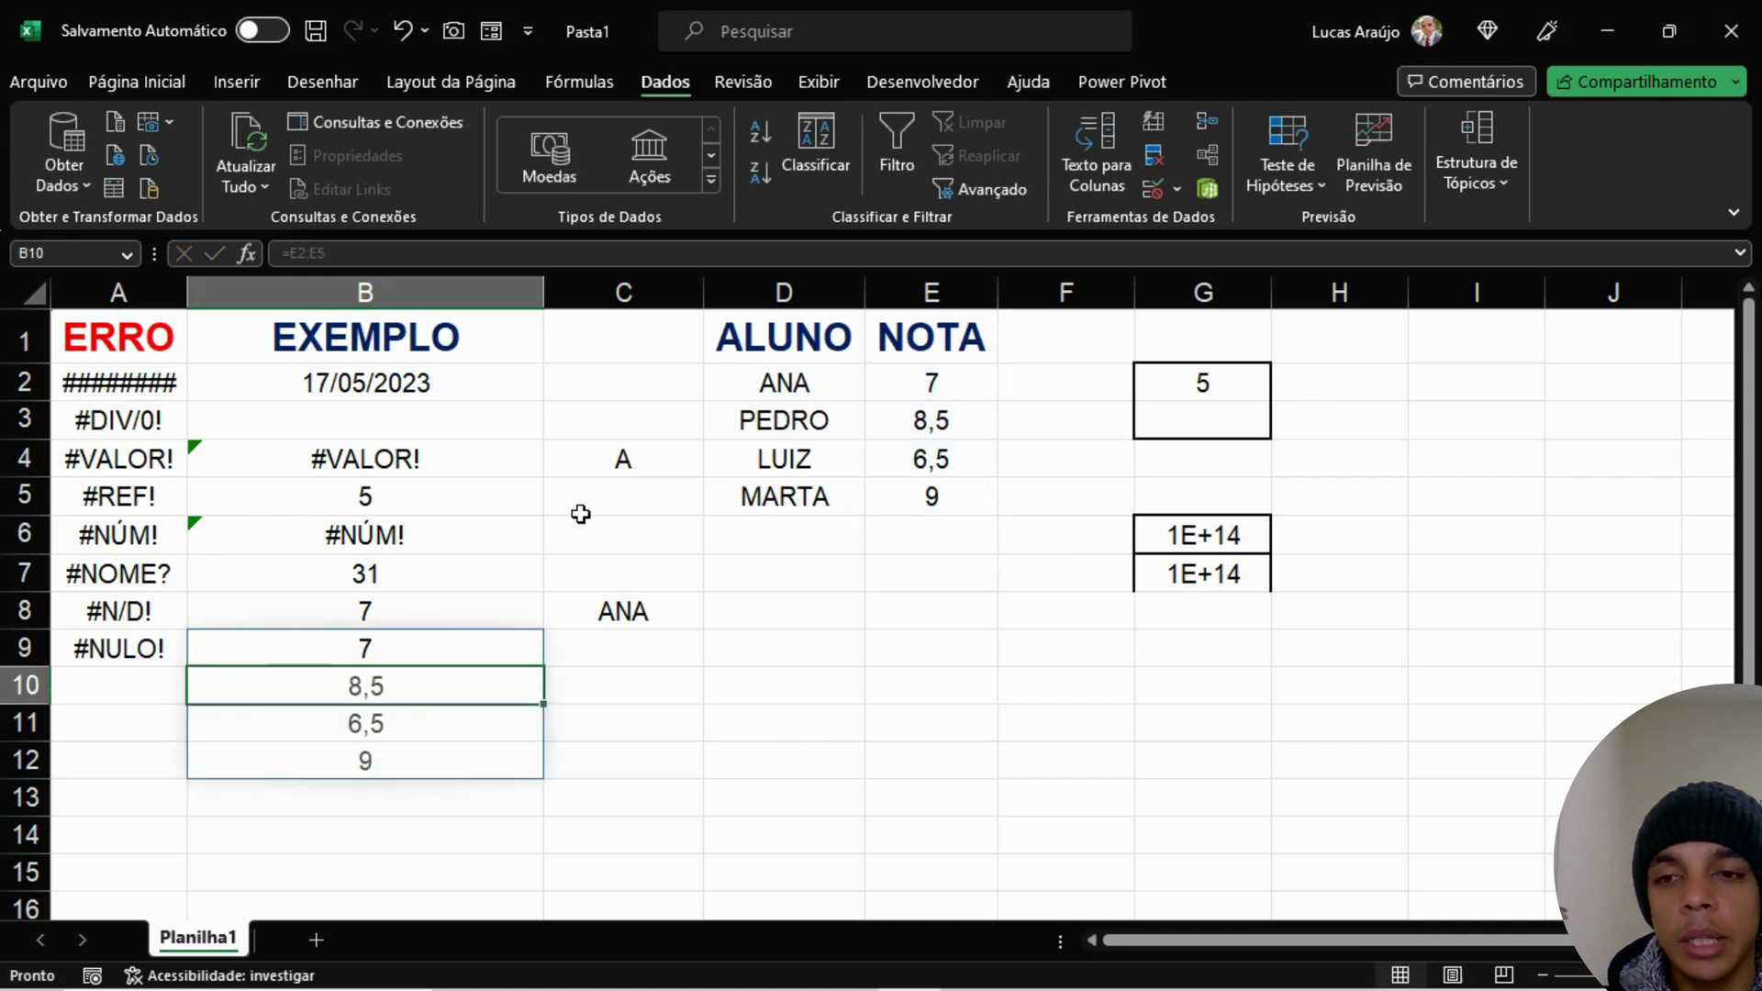
drag(437, 670, 444, 747)
click(754, 731)
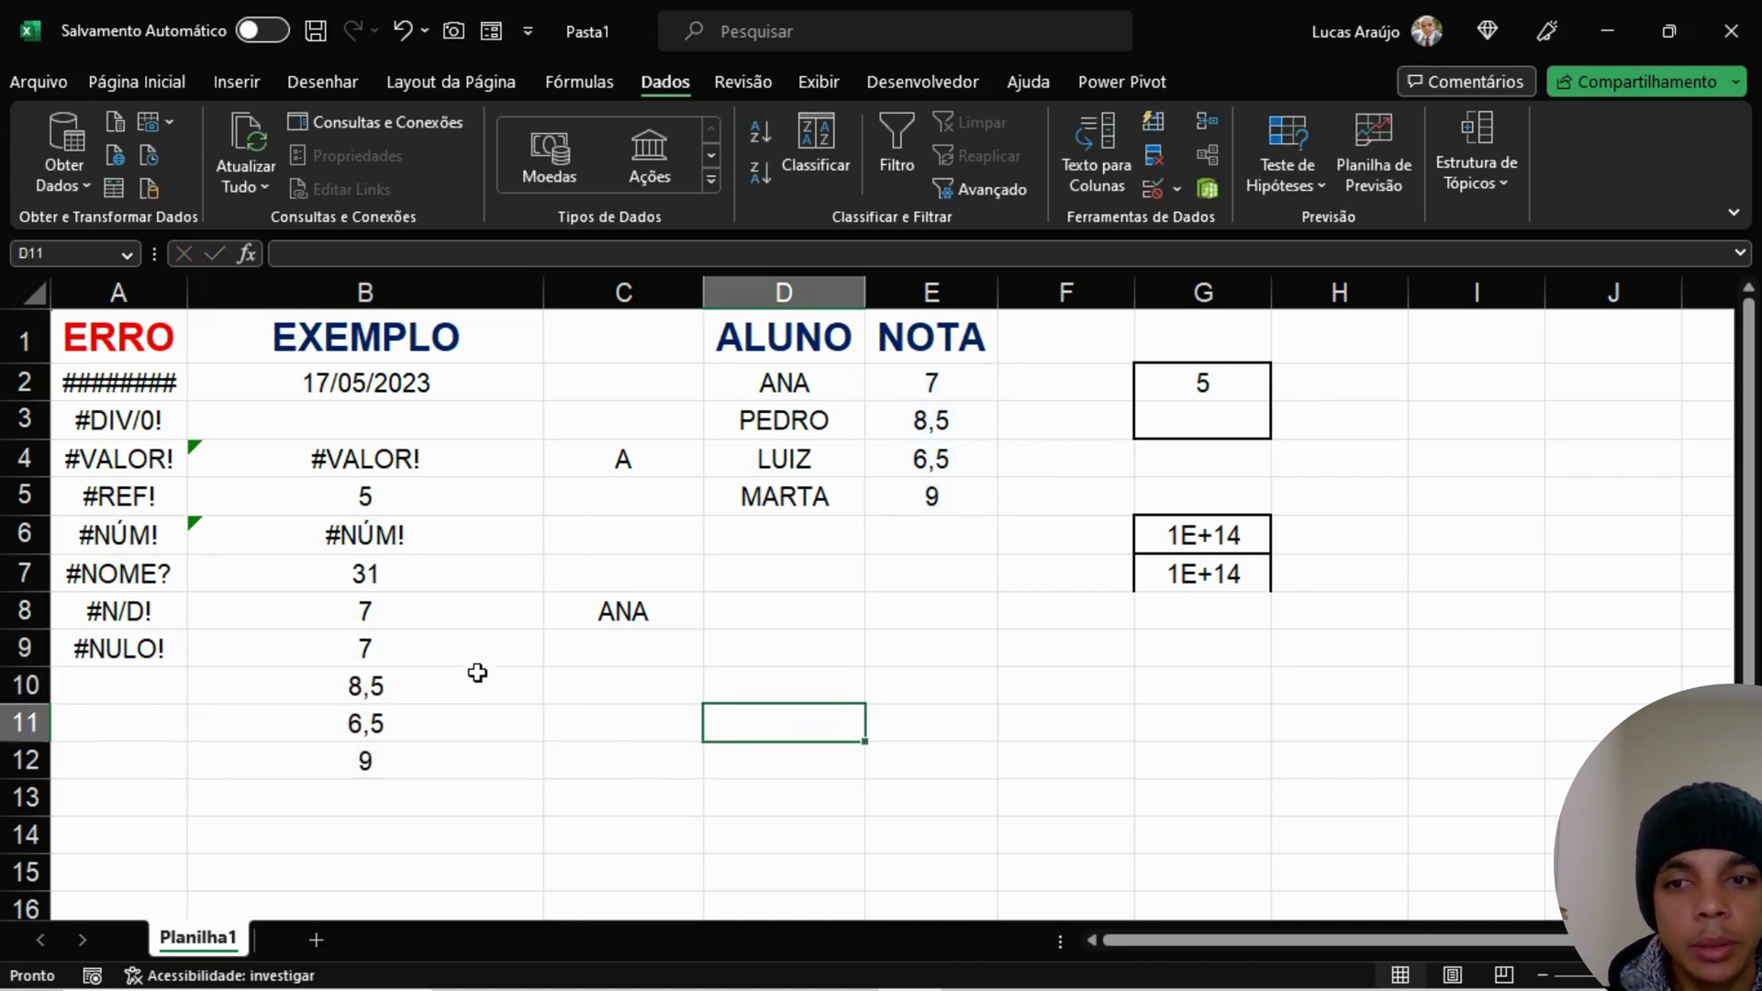
Step: Replace the colon in B9's range reference with a space so the formula reads =E2 E5
click(456, 653)
key(F2)
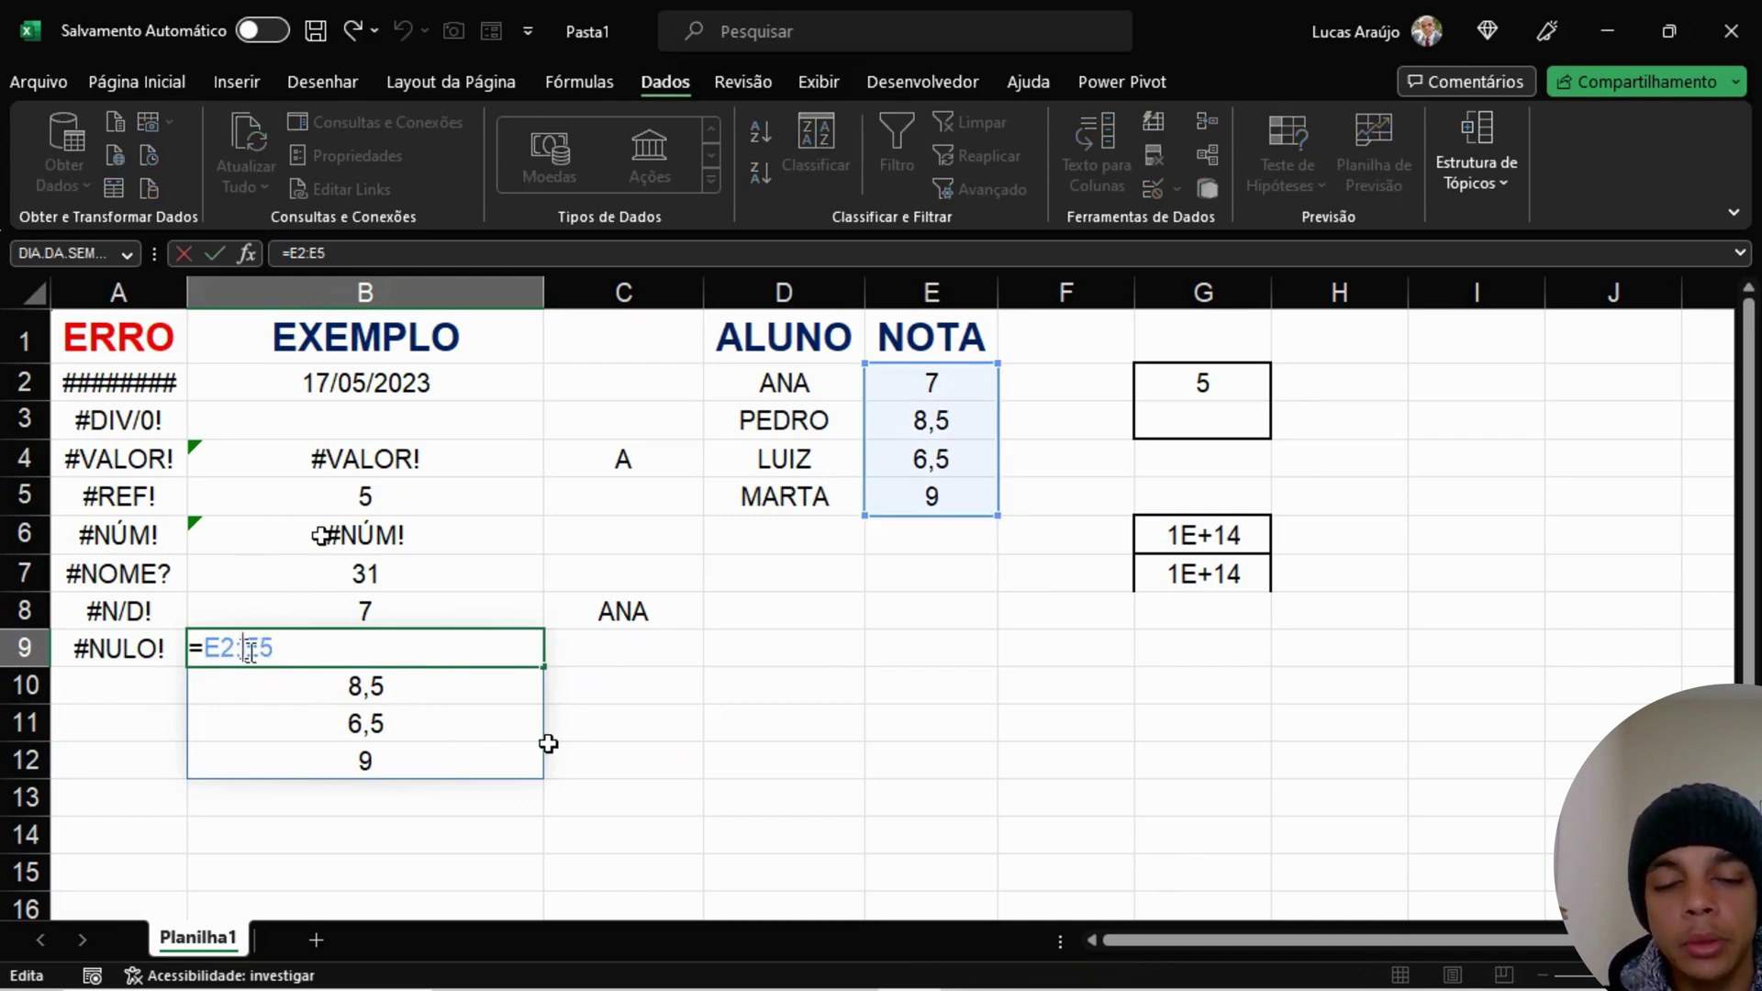
key(BackSpace)
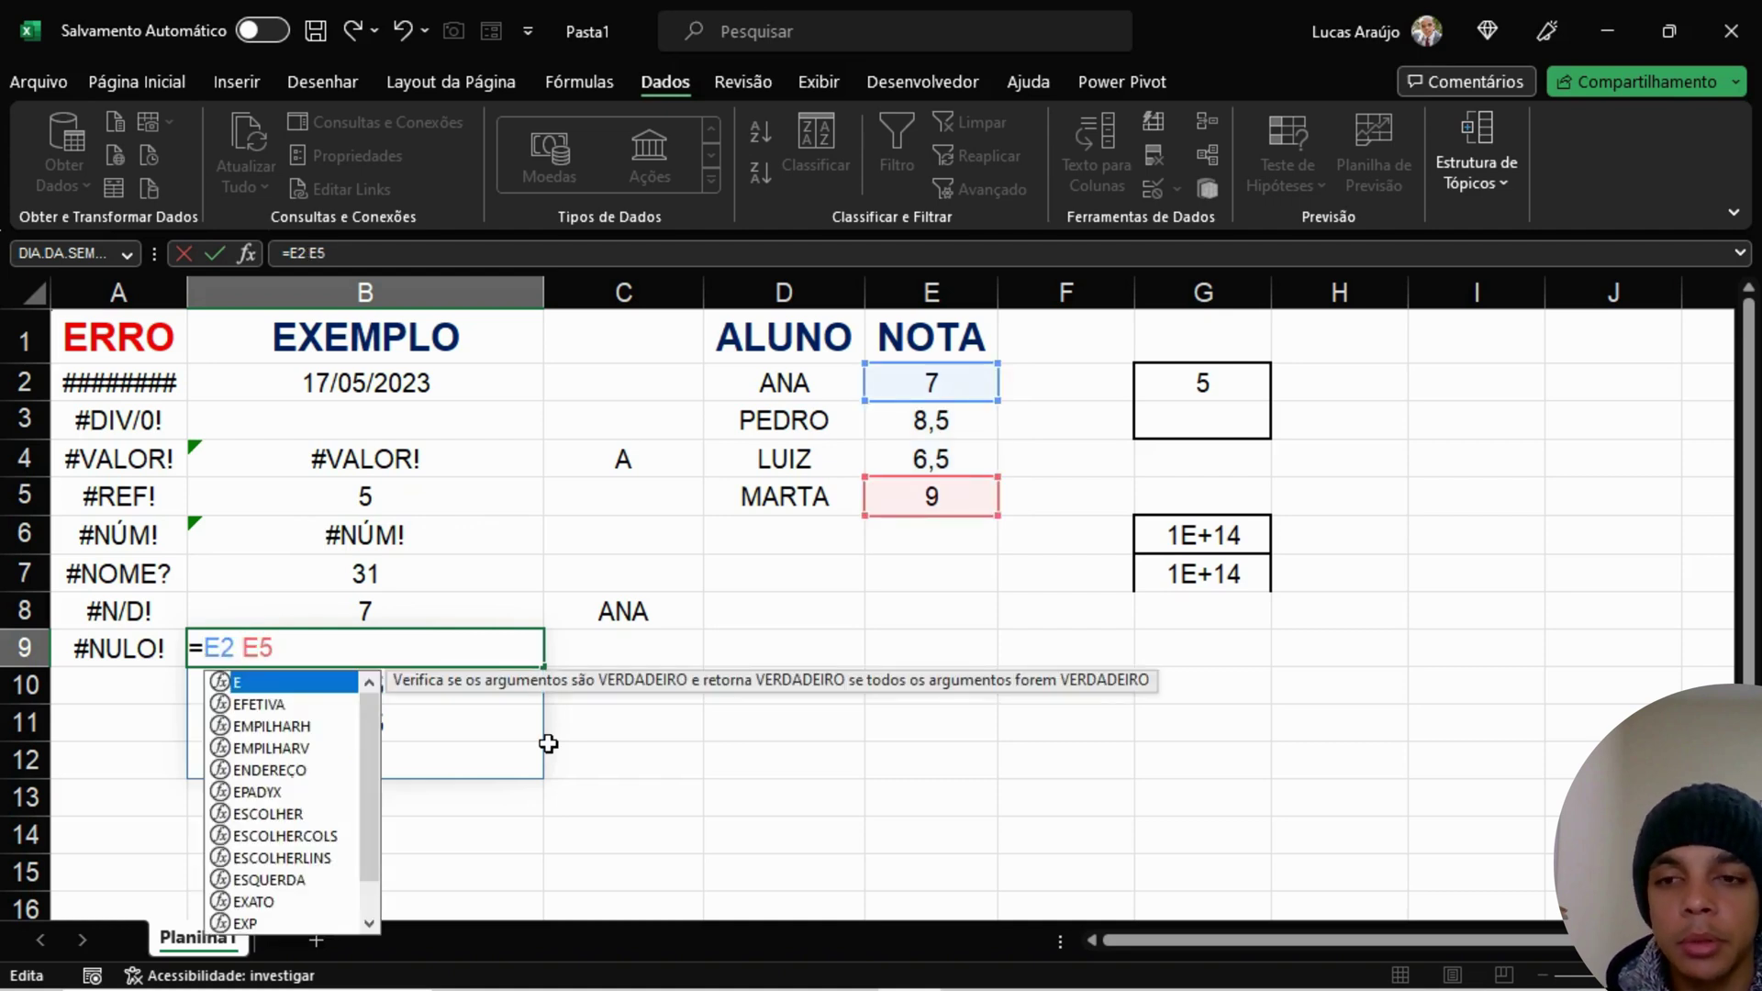
click(527, 647)
key(Return)
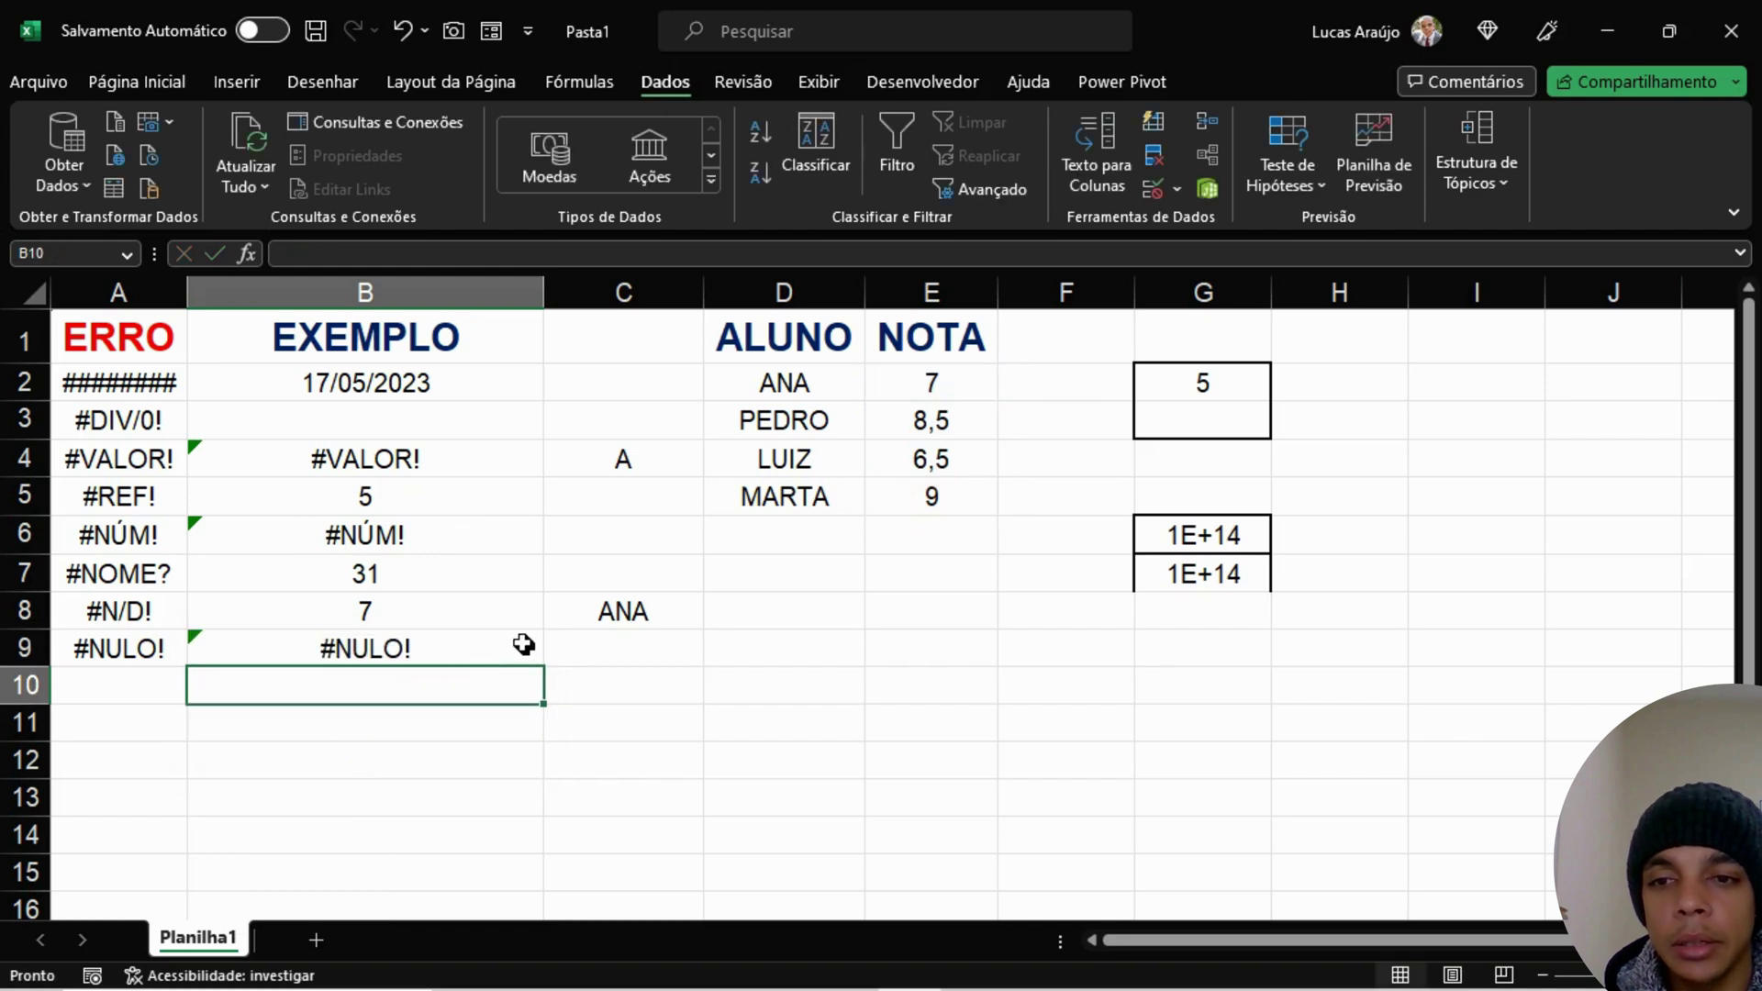
Step: Replace the space between the two references in B9 with a semicolon so the formula reads =E2;E5
click(507, 639)
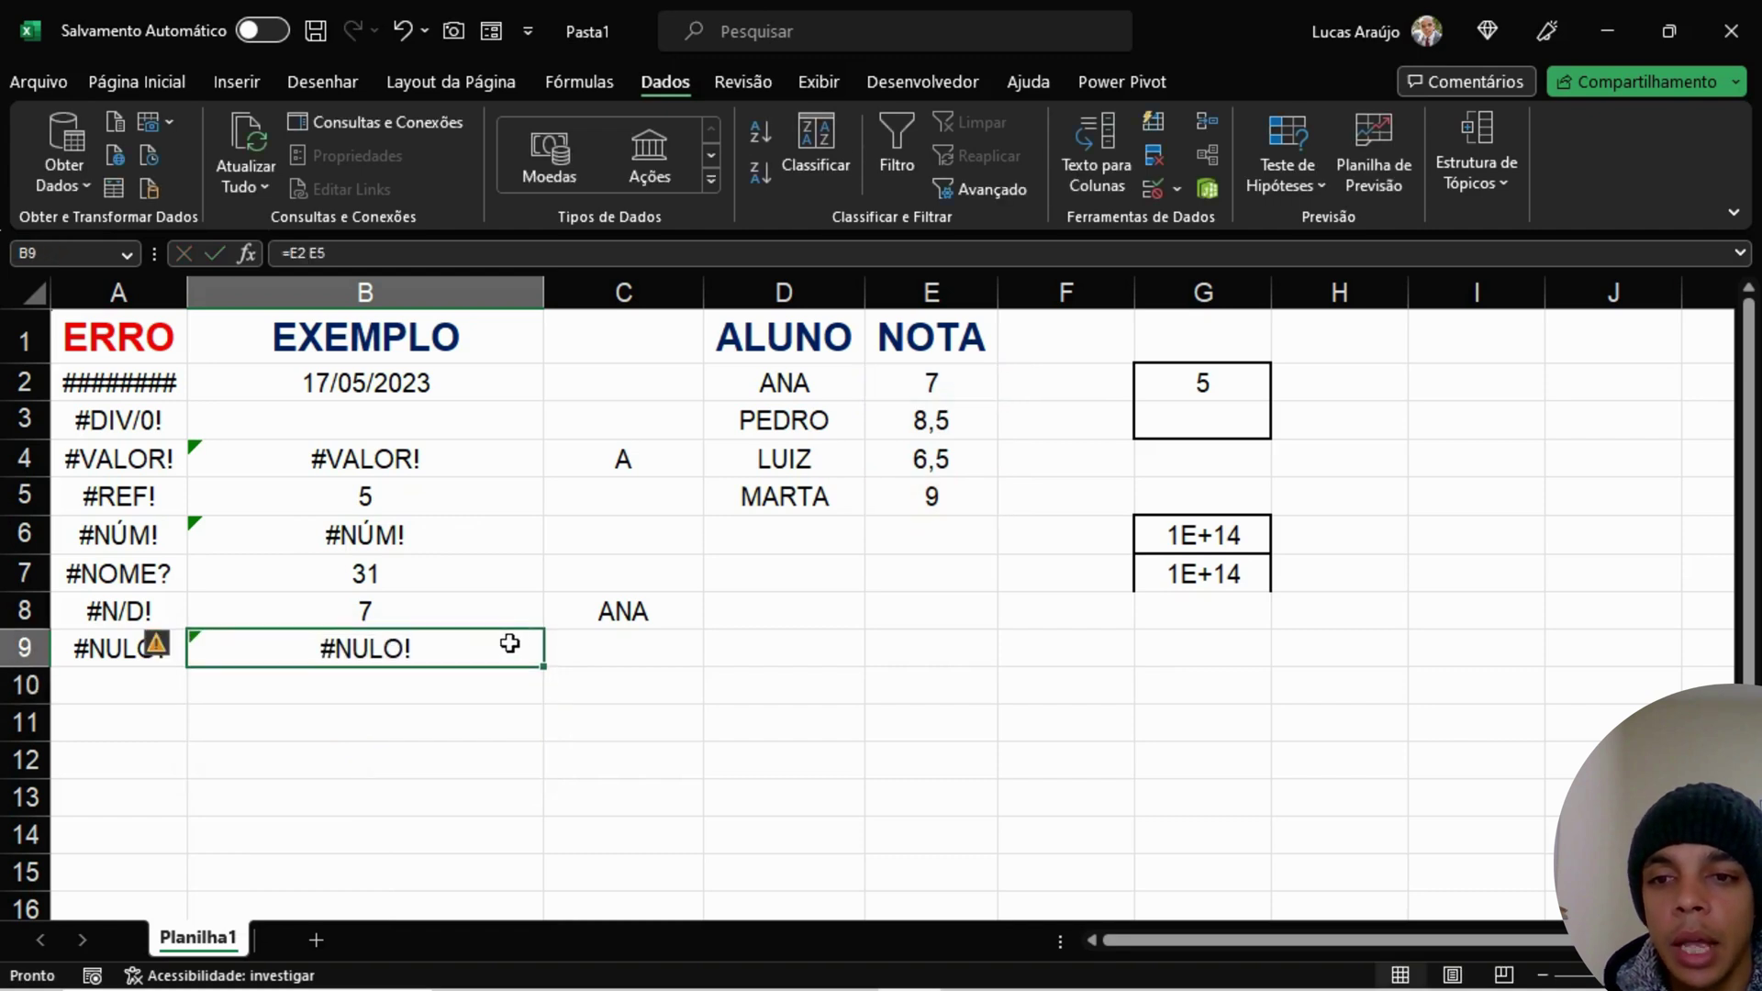
double_click(405, 652)
drag(306, 653, 203, 647)
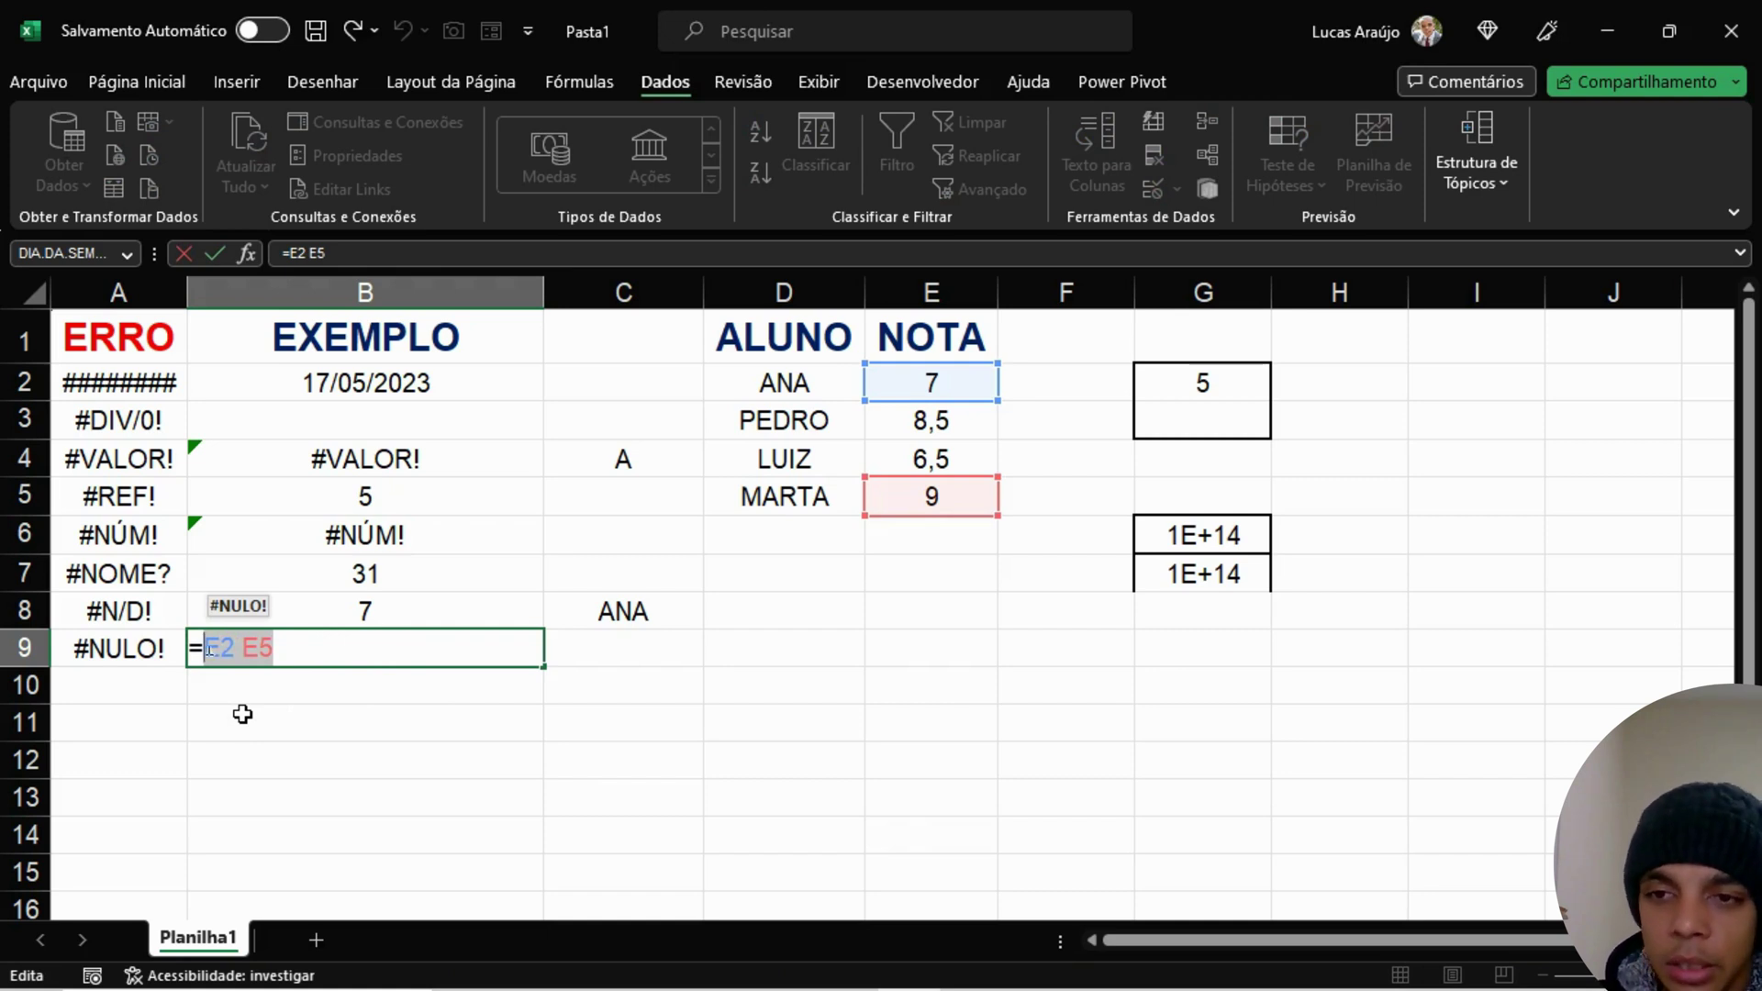
click(243, 650)
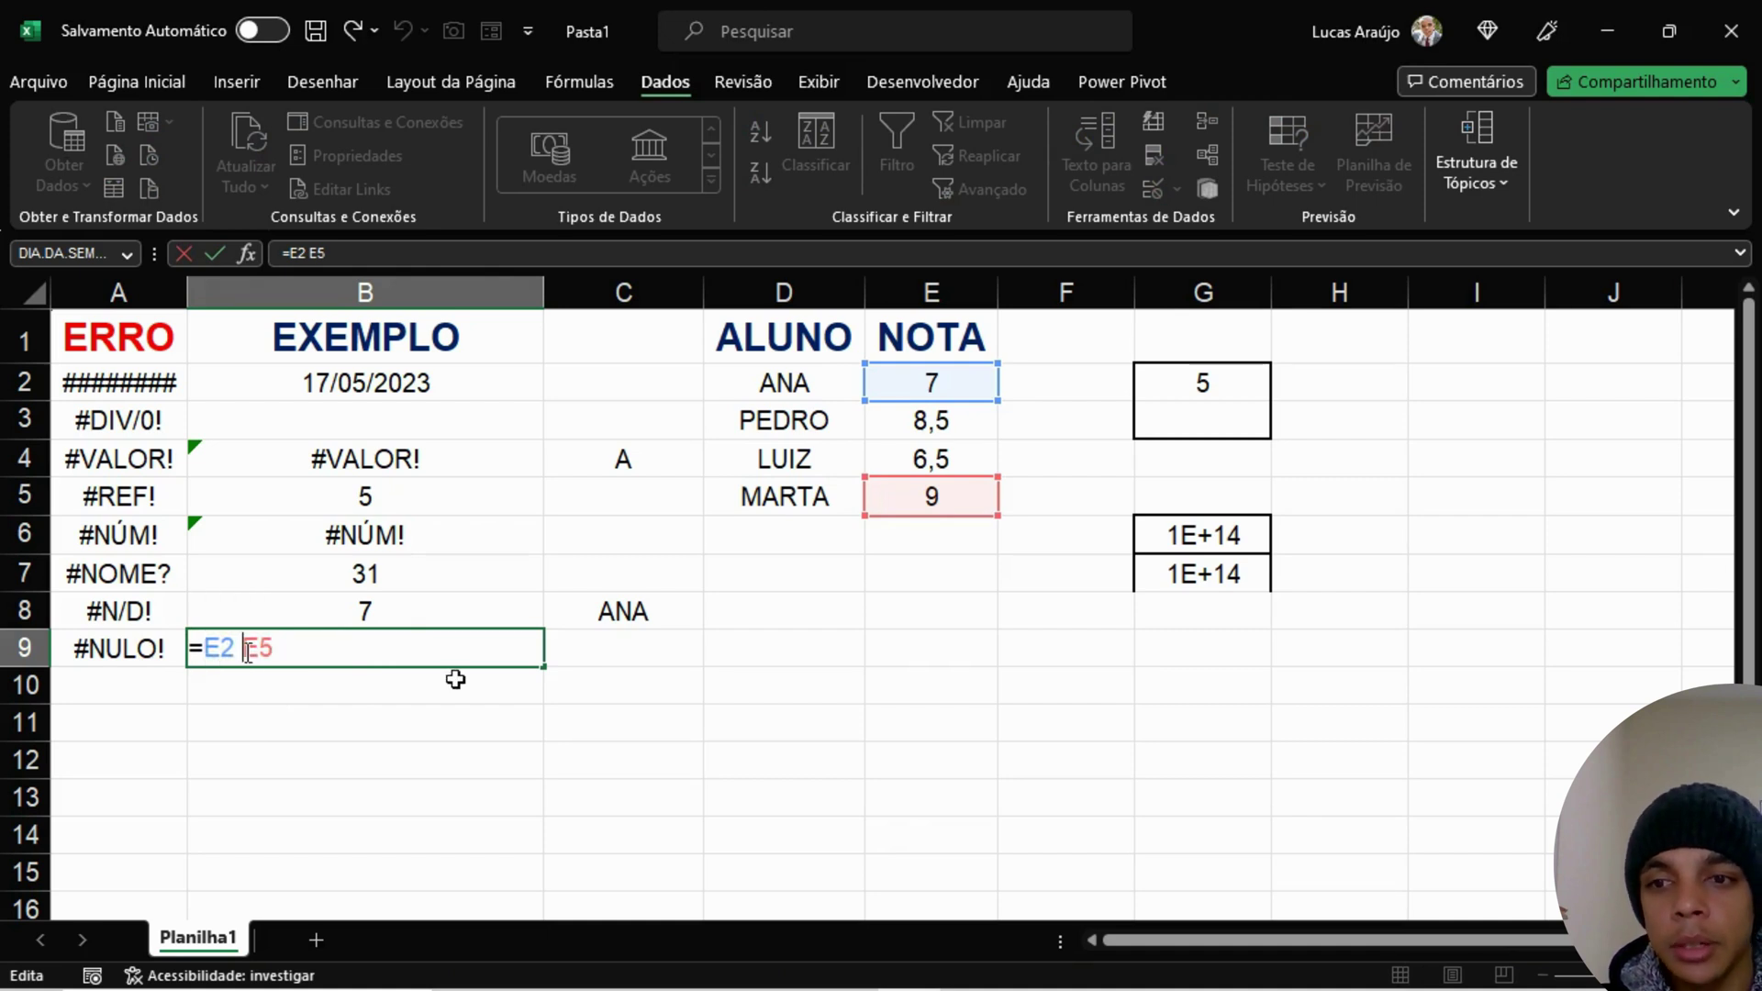
key(BackSpace)
text(;)
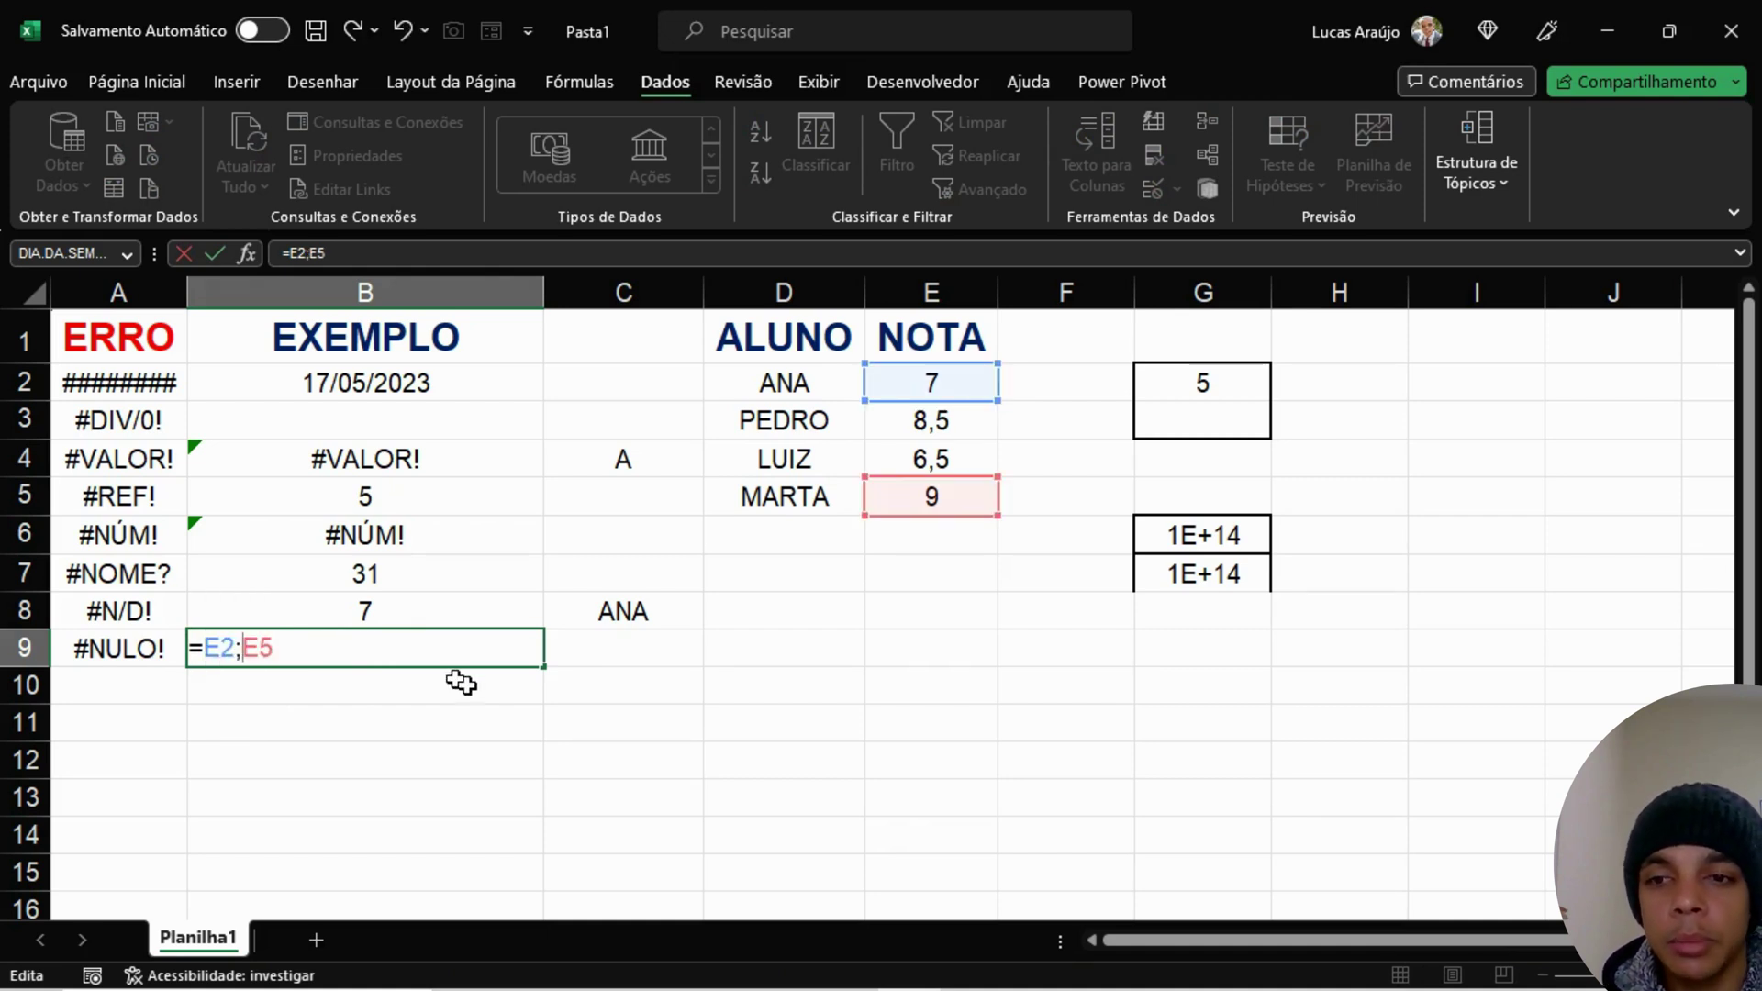
drag(274, 649, 204, 649)
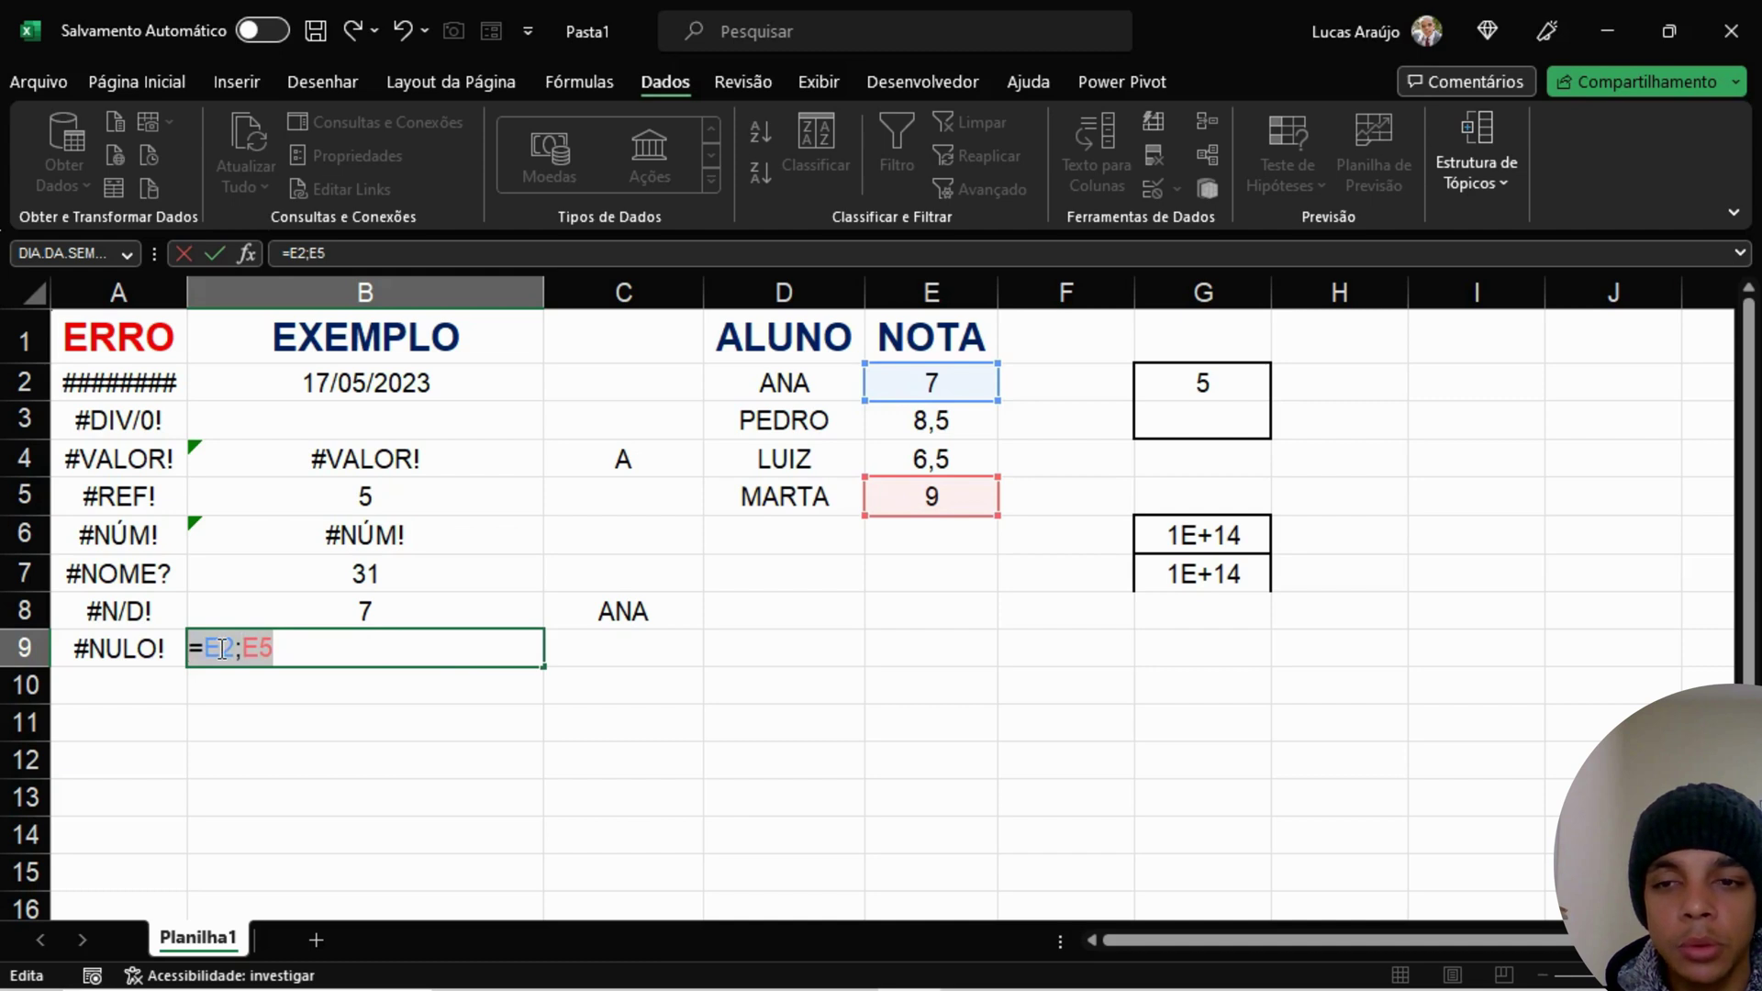
key(Return)
Step: Compare the formula and result in B9 with the #VALOR! example in B4
click(465, 628)
click(358, 654)
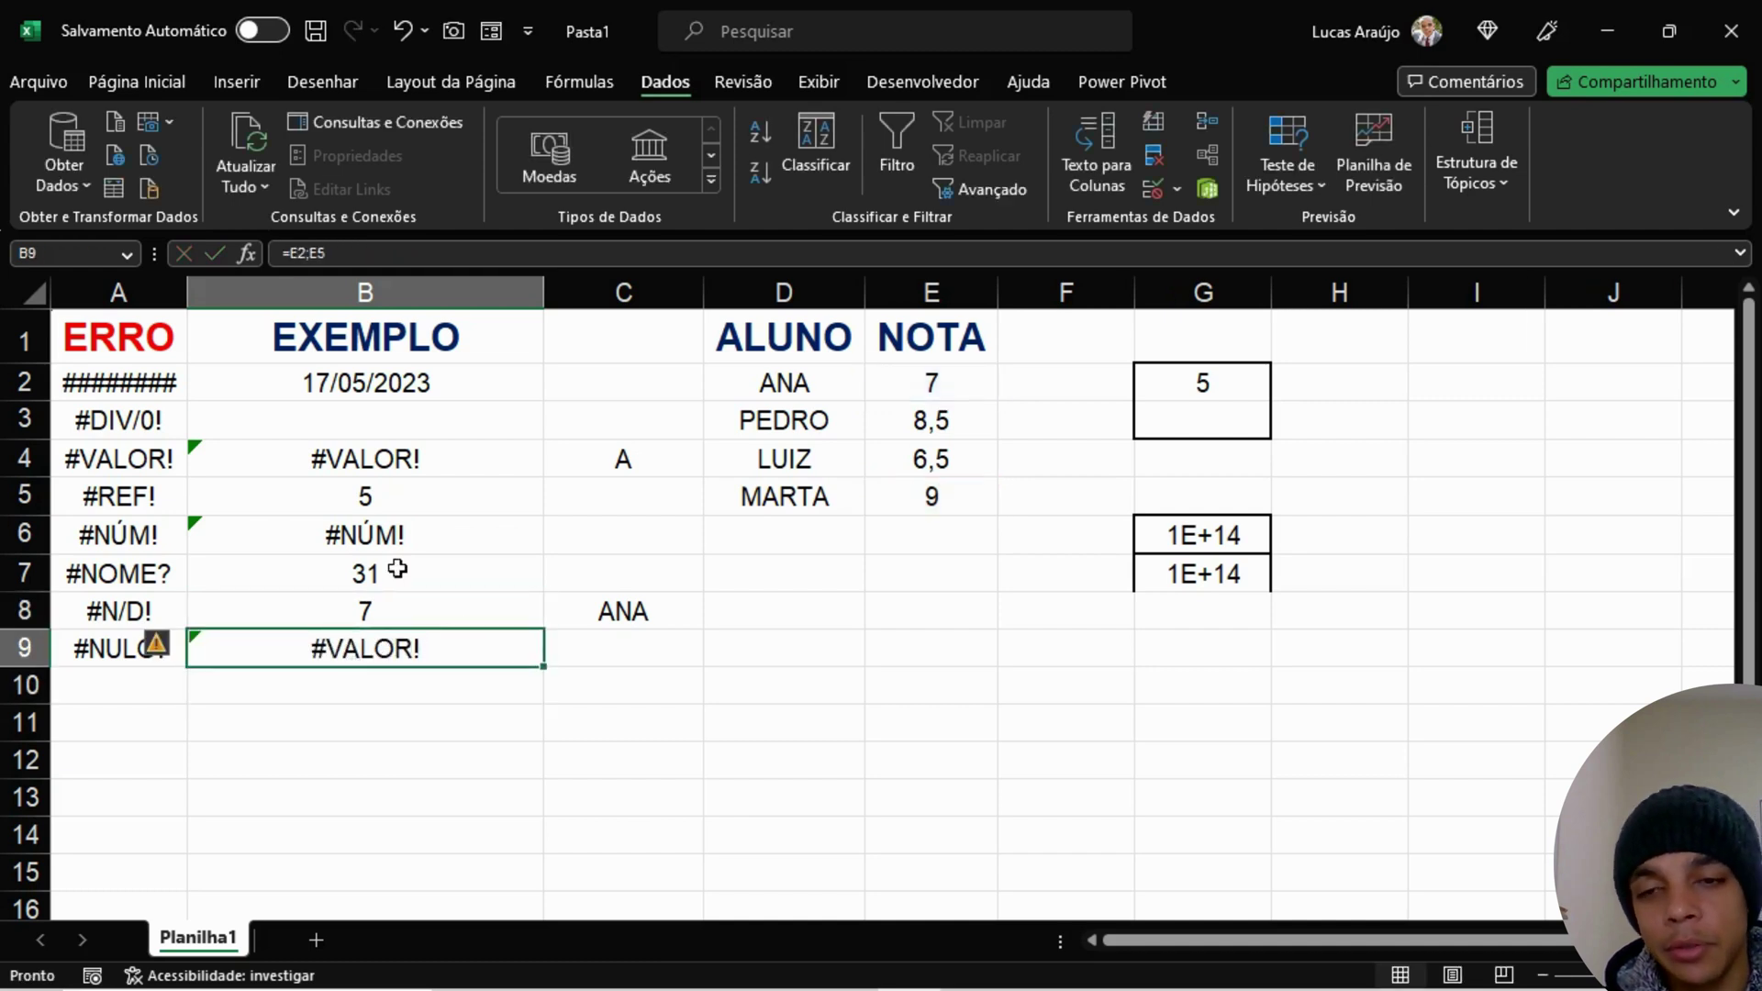
click(433, 456)
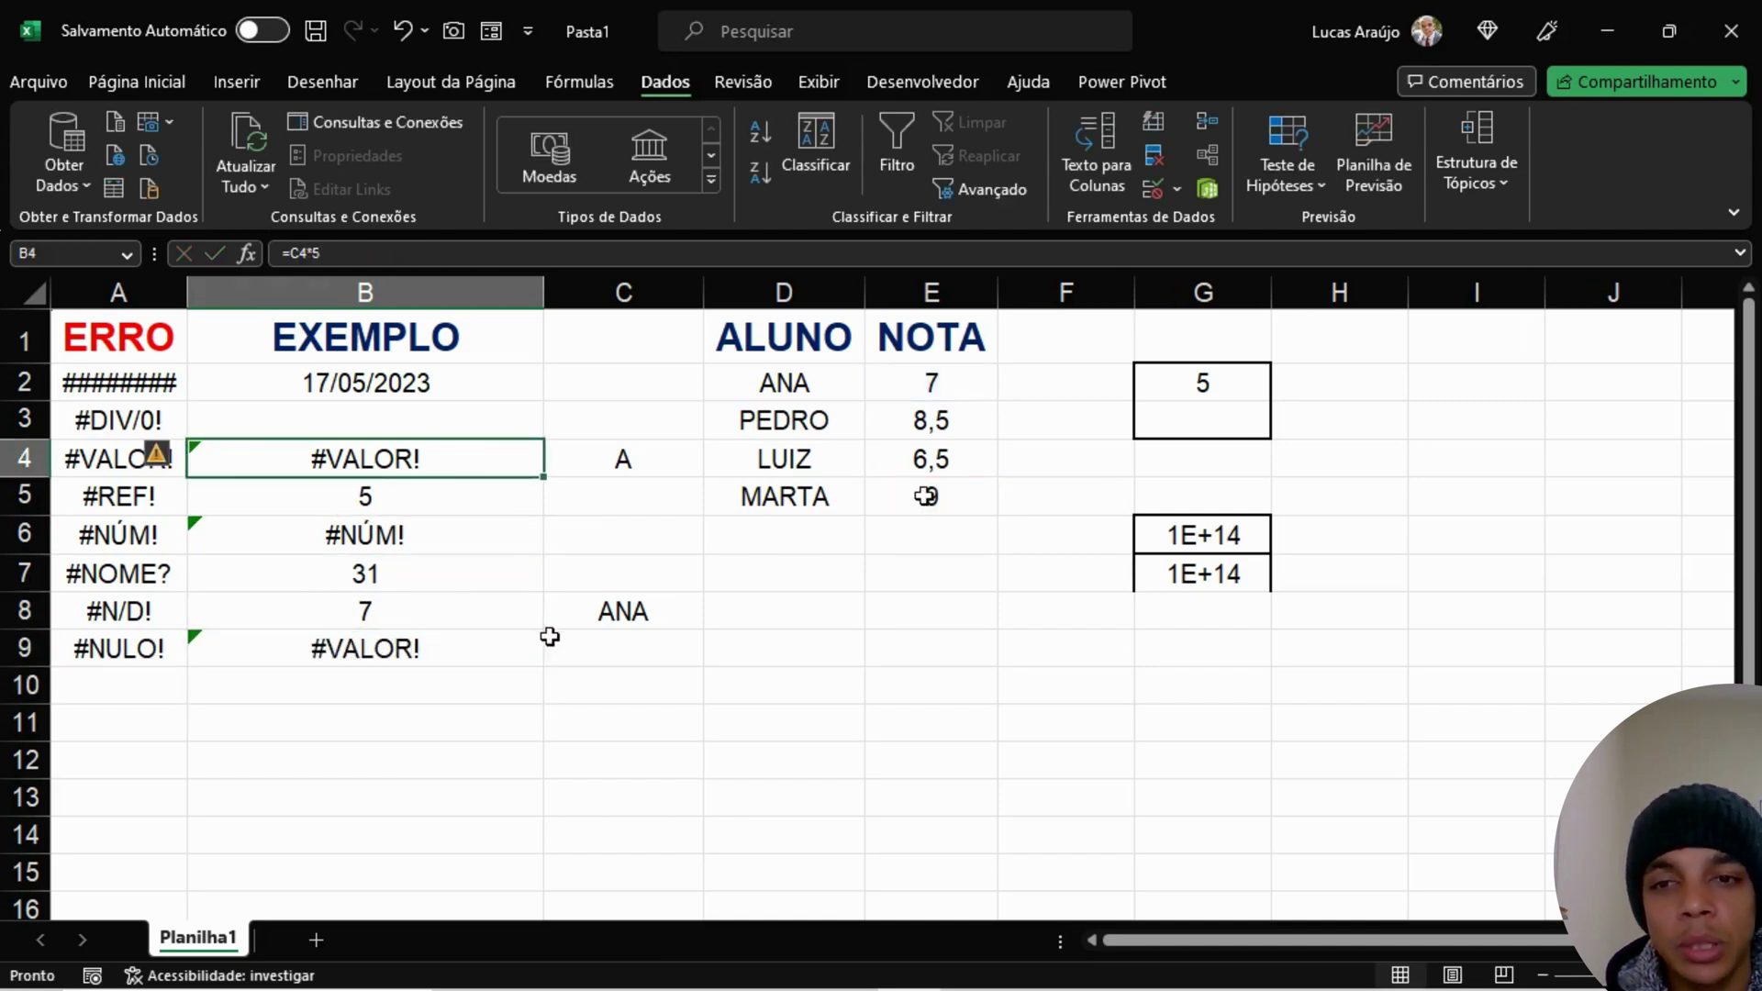
click(539, 642)
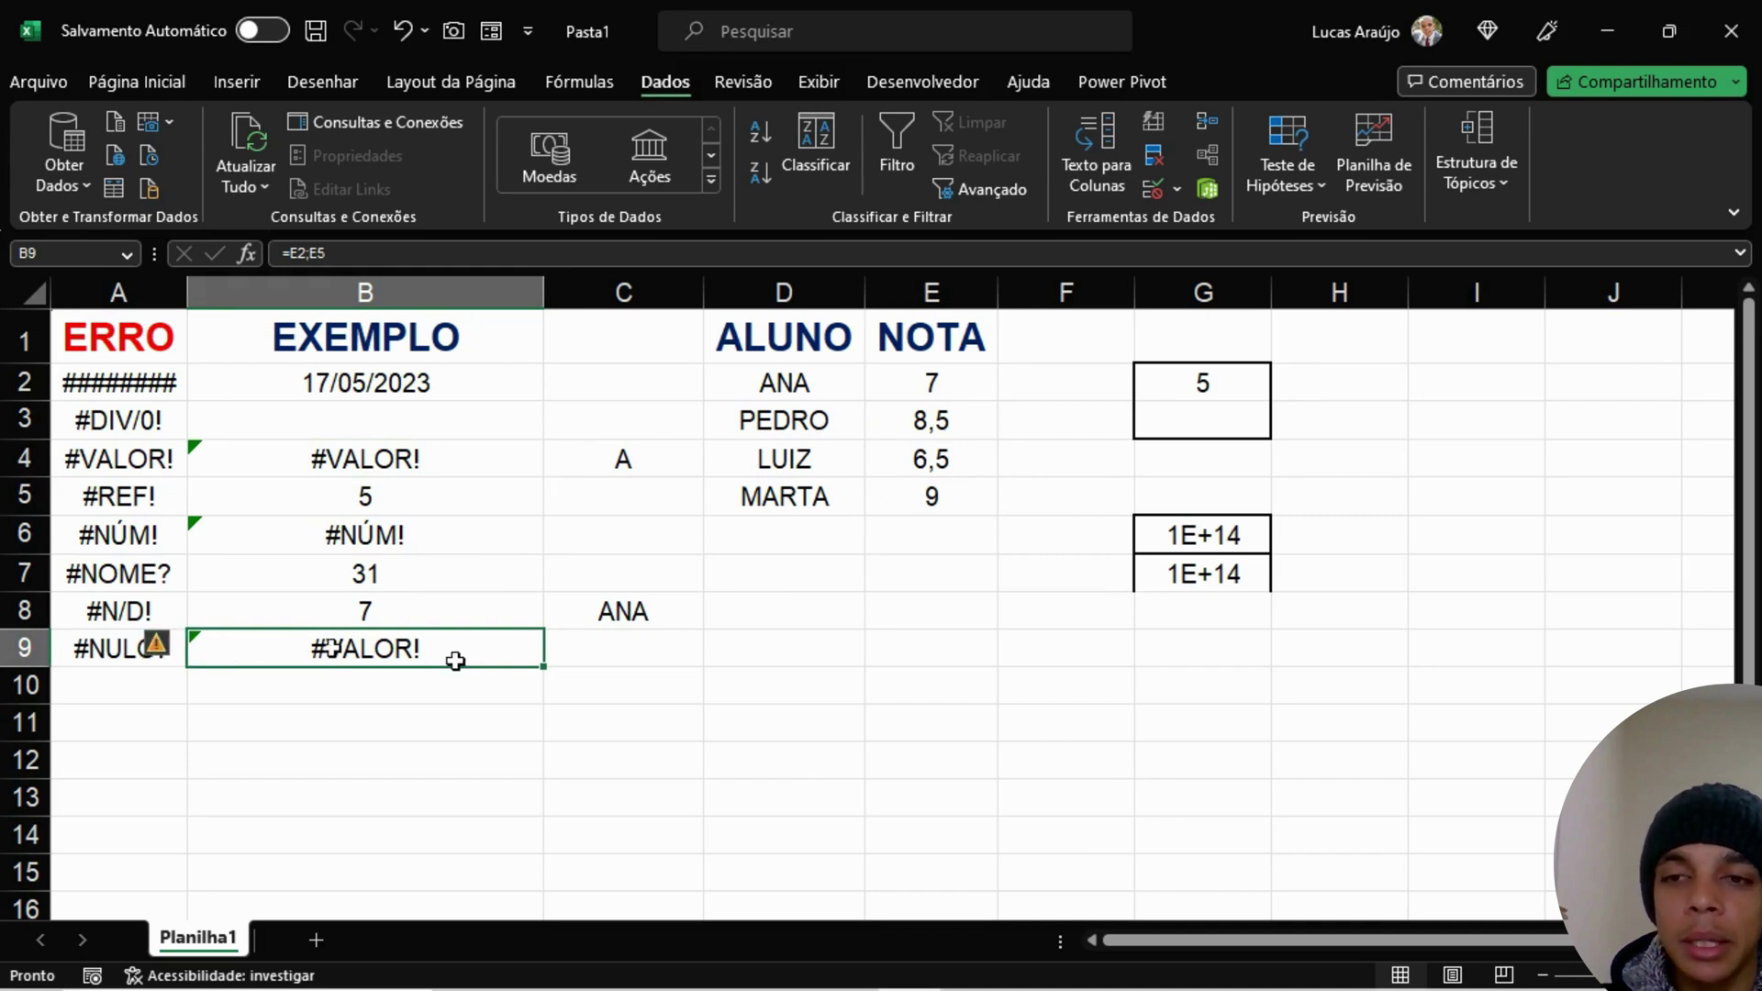
click(461, 752)
click(454, 648)
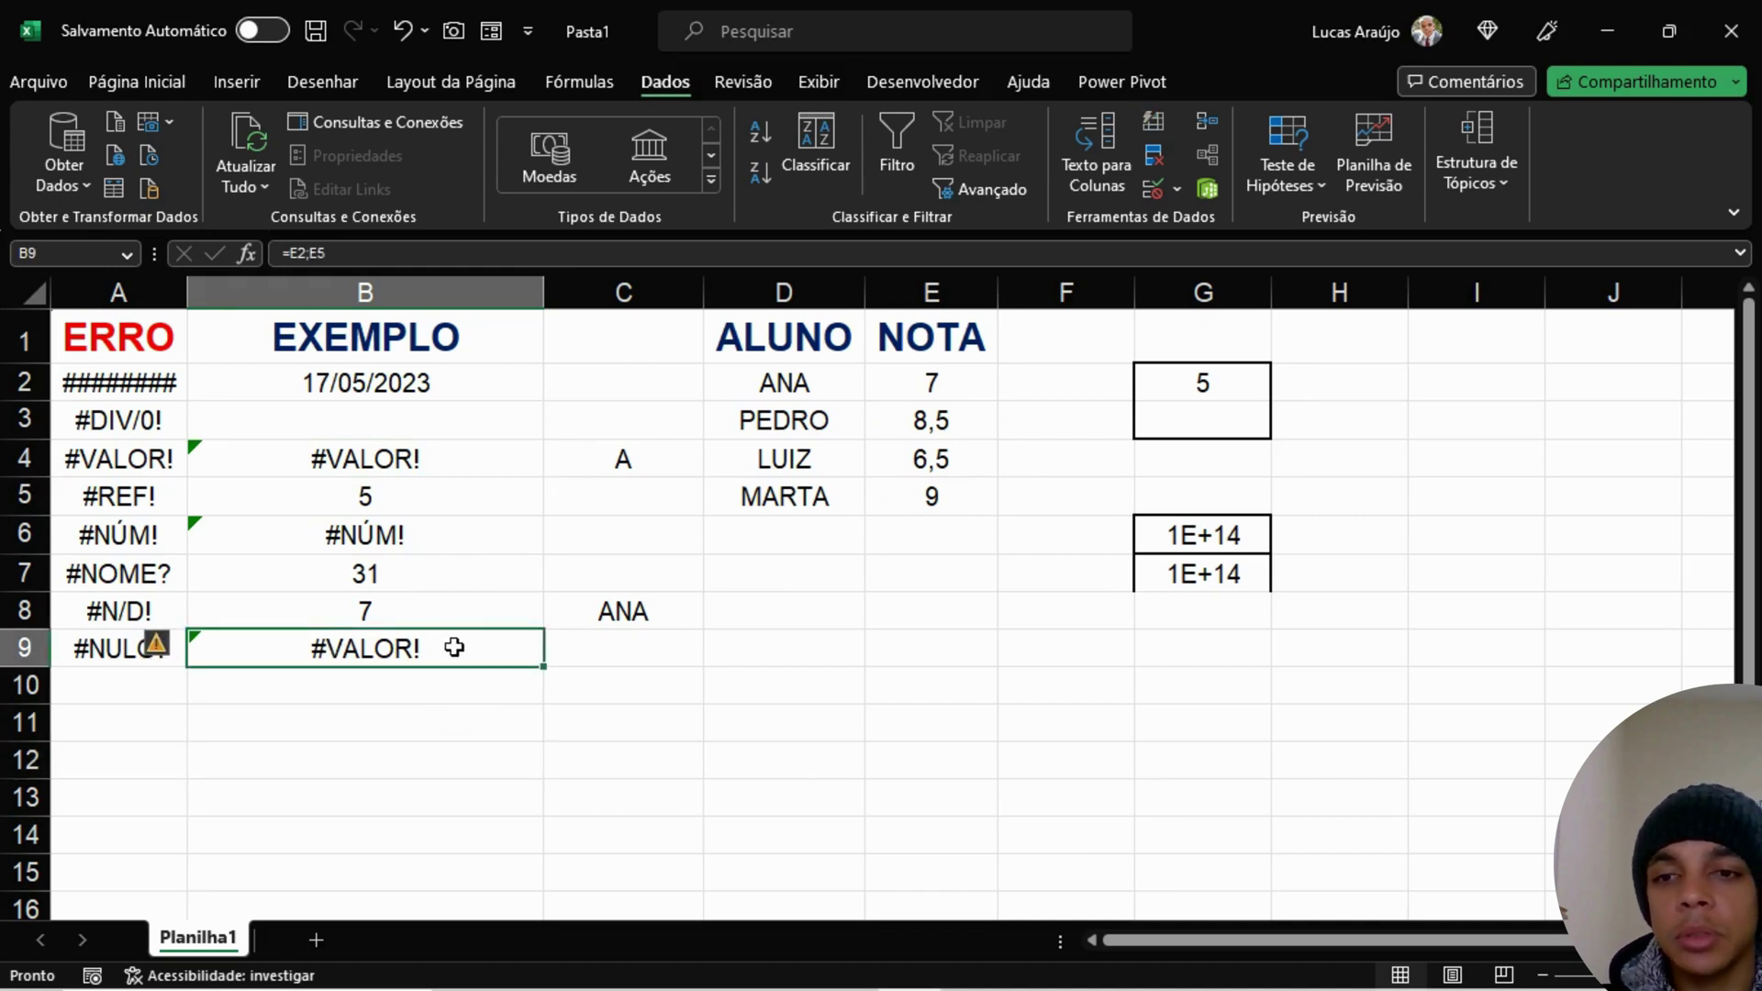
Step: Review the complete list of error types in A2:A9
click(501, 719)
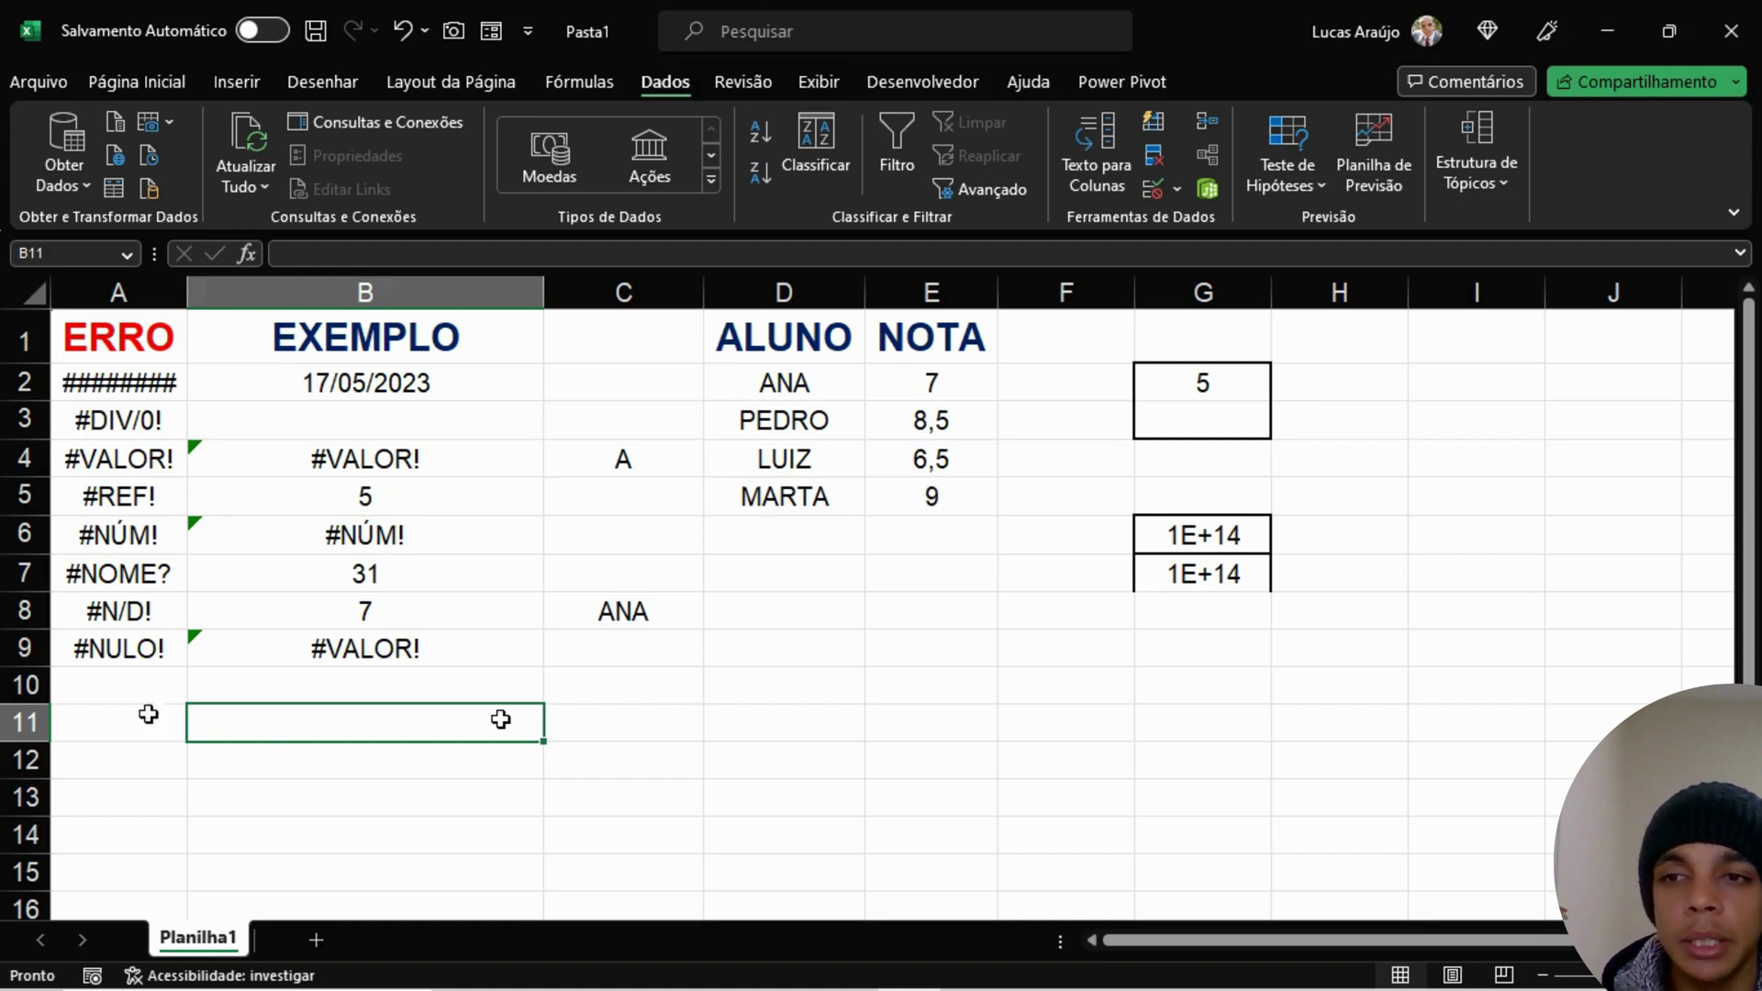
drag(127, 383, 129, 650)
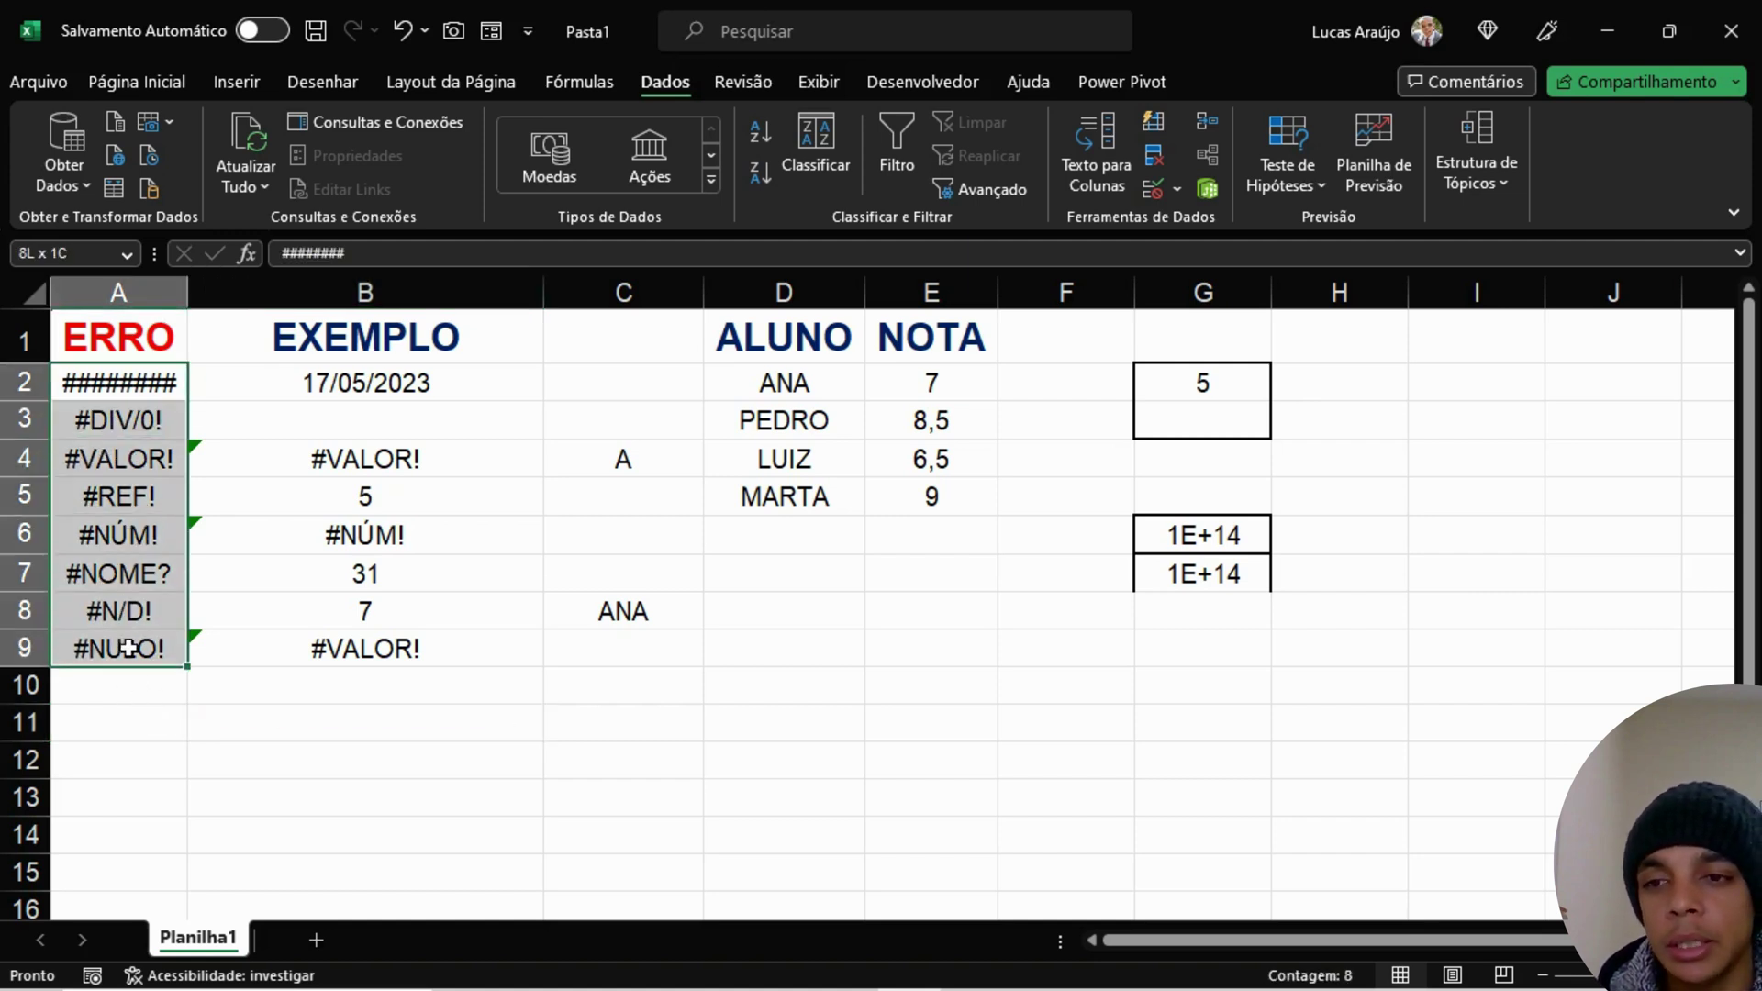
click(581, 759)
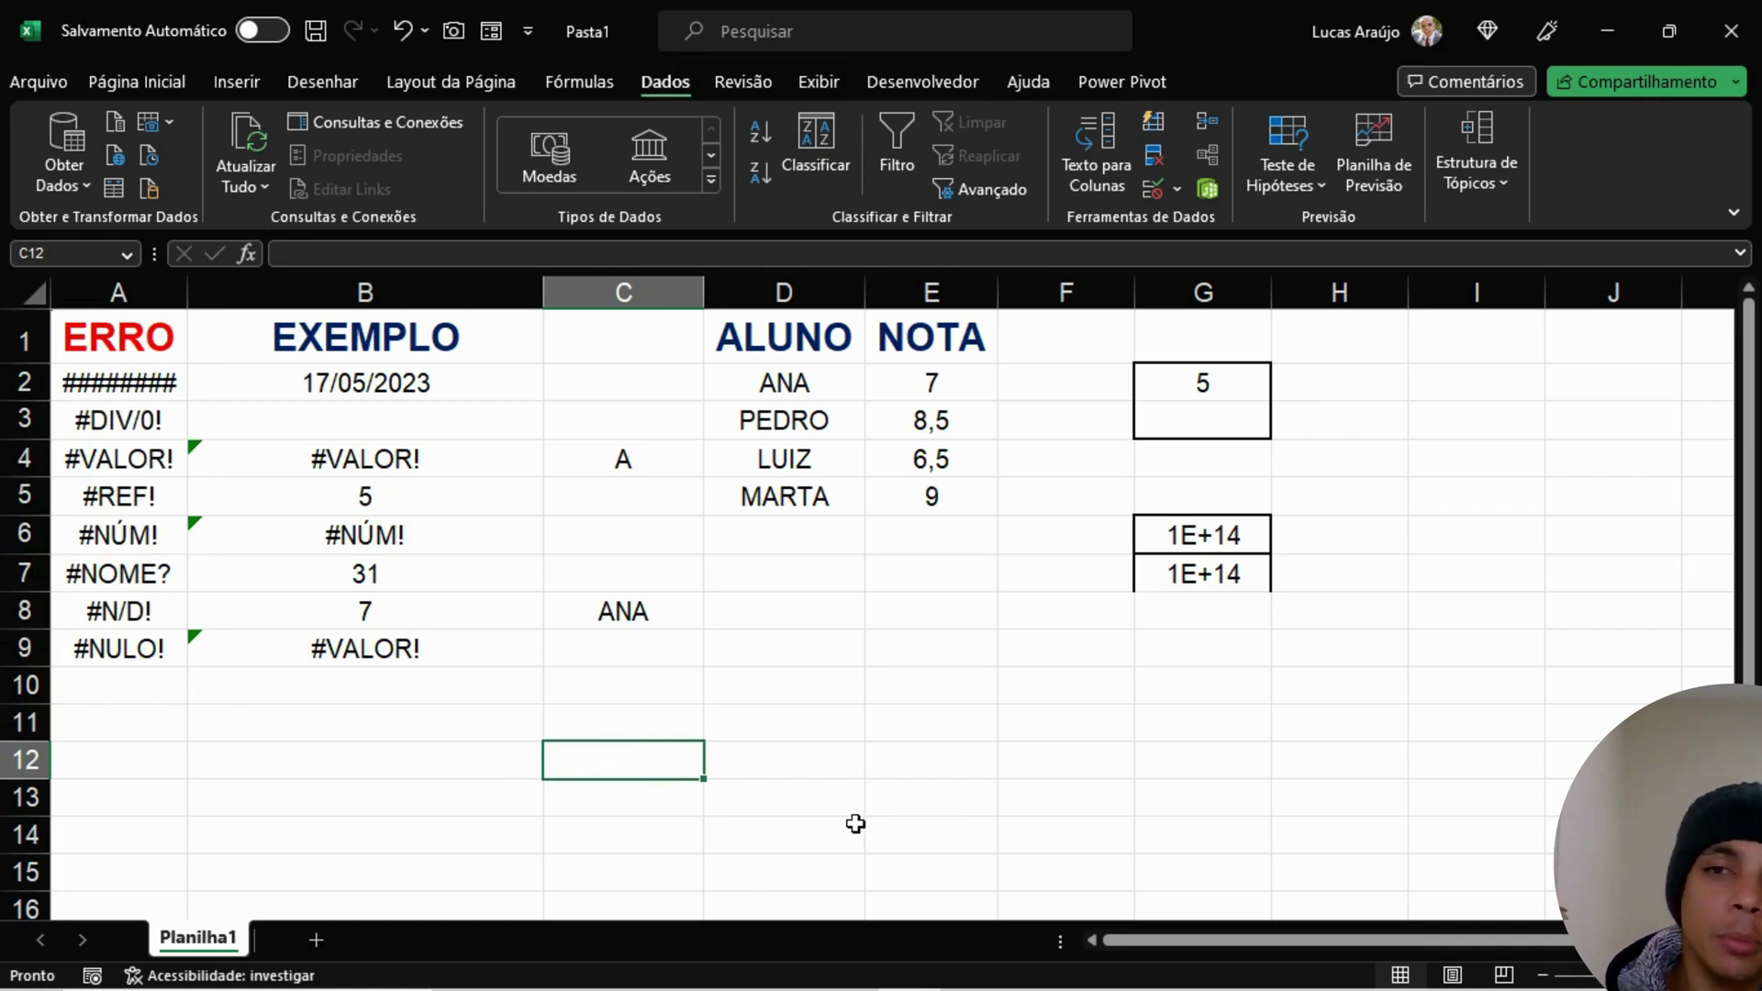